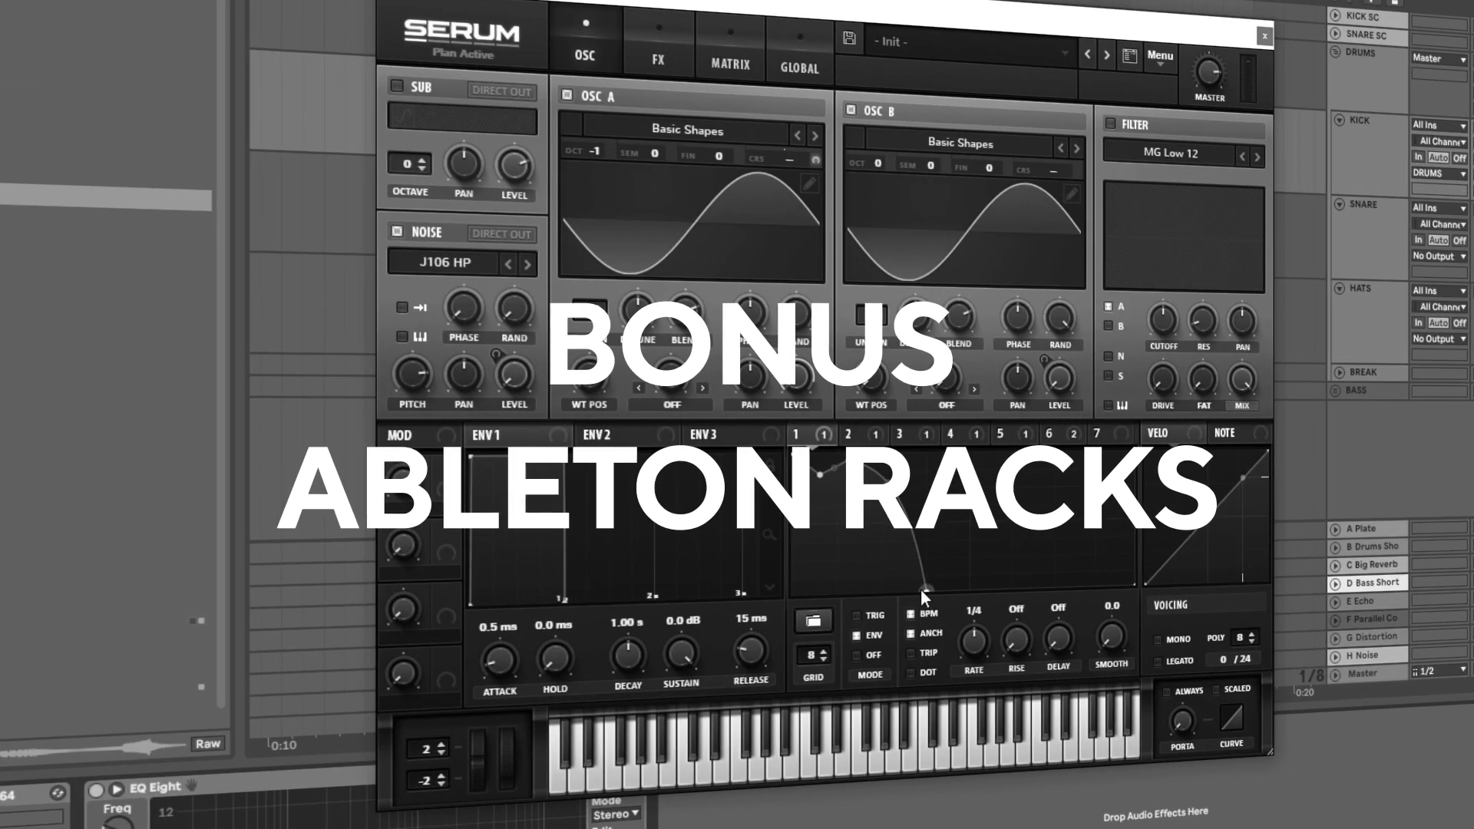
pyautogui.moveTo(920, 588); pyautogui.dragTo(894, 591)
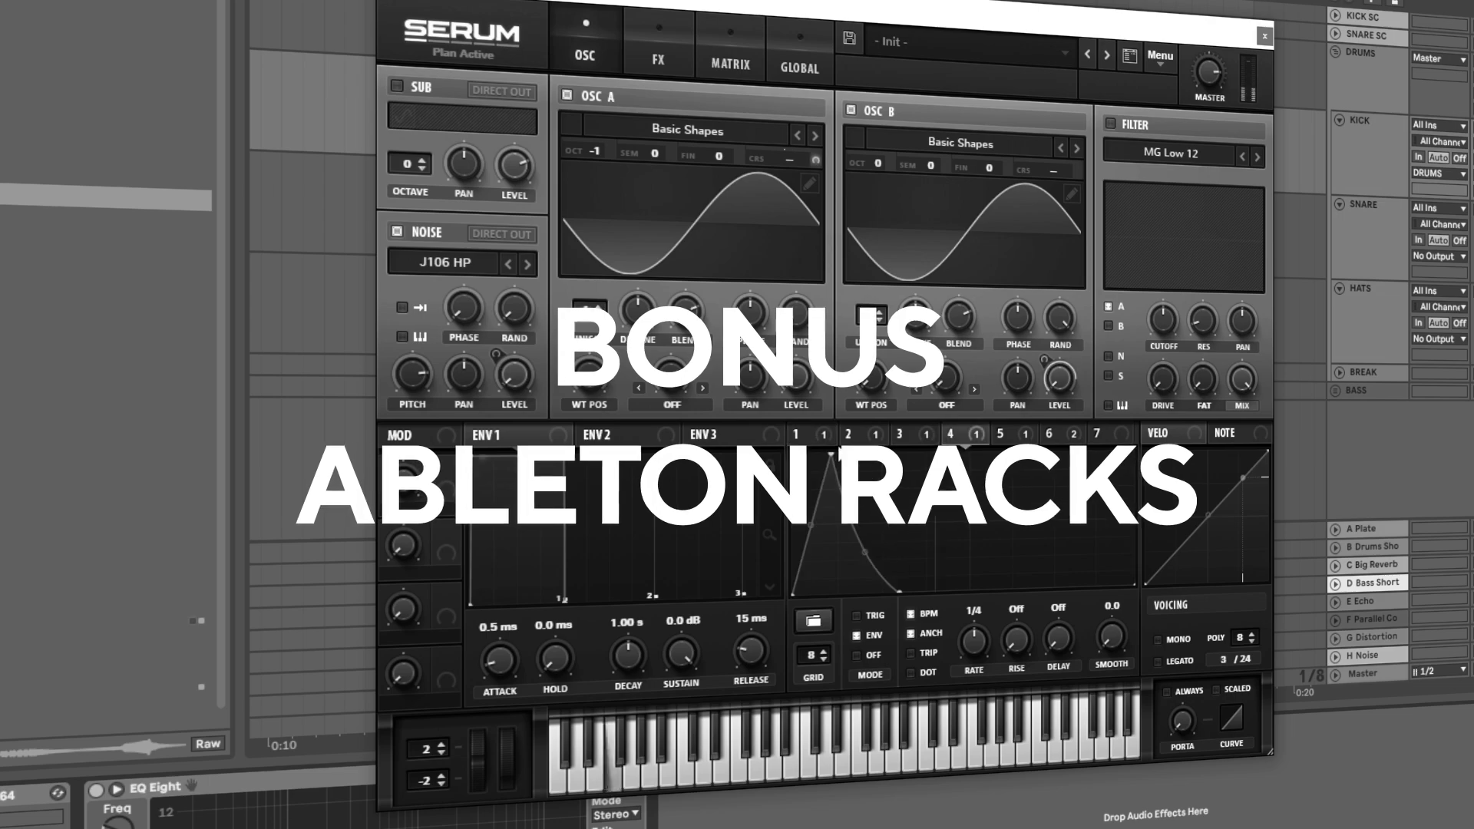
pyautogui.click(1264, 37)
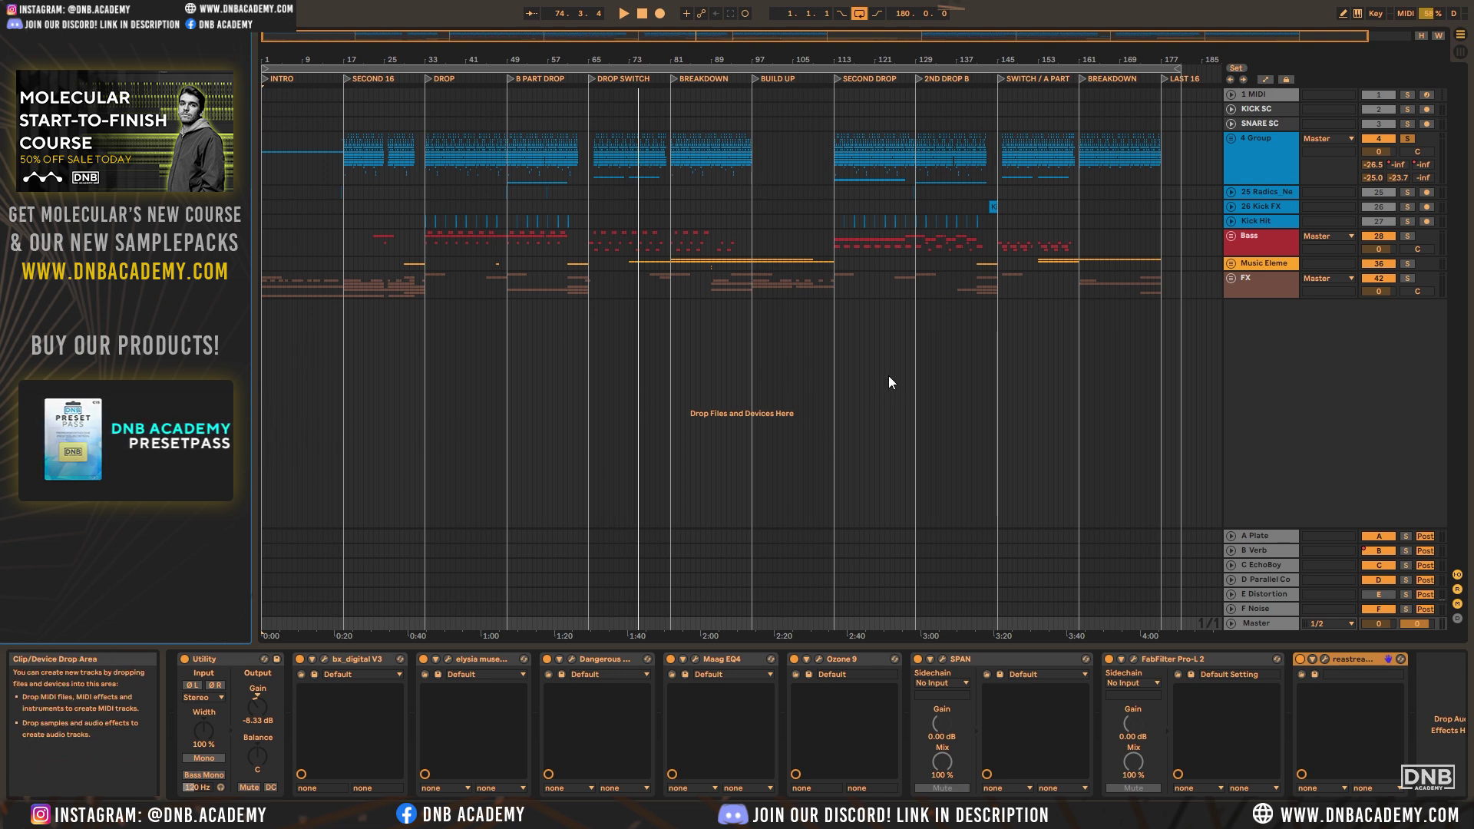
# Play the arrangement, then stop and return the playhead to the start of the song
pyautogui.click(641, 14)
pyautogui.click(622, 13)
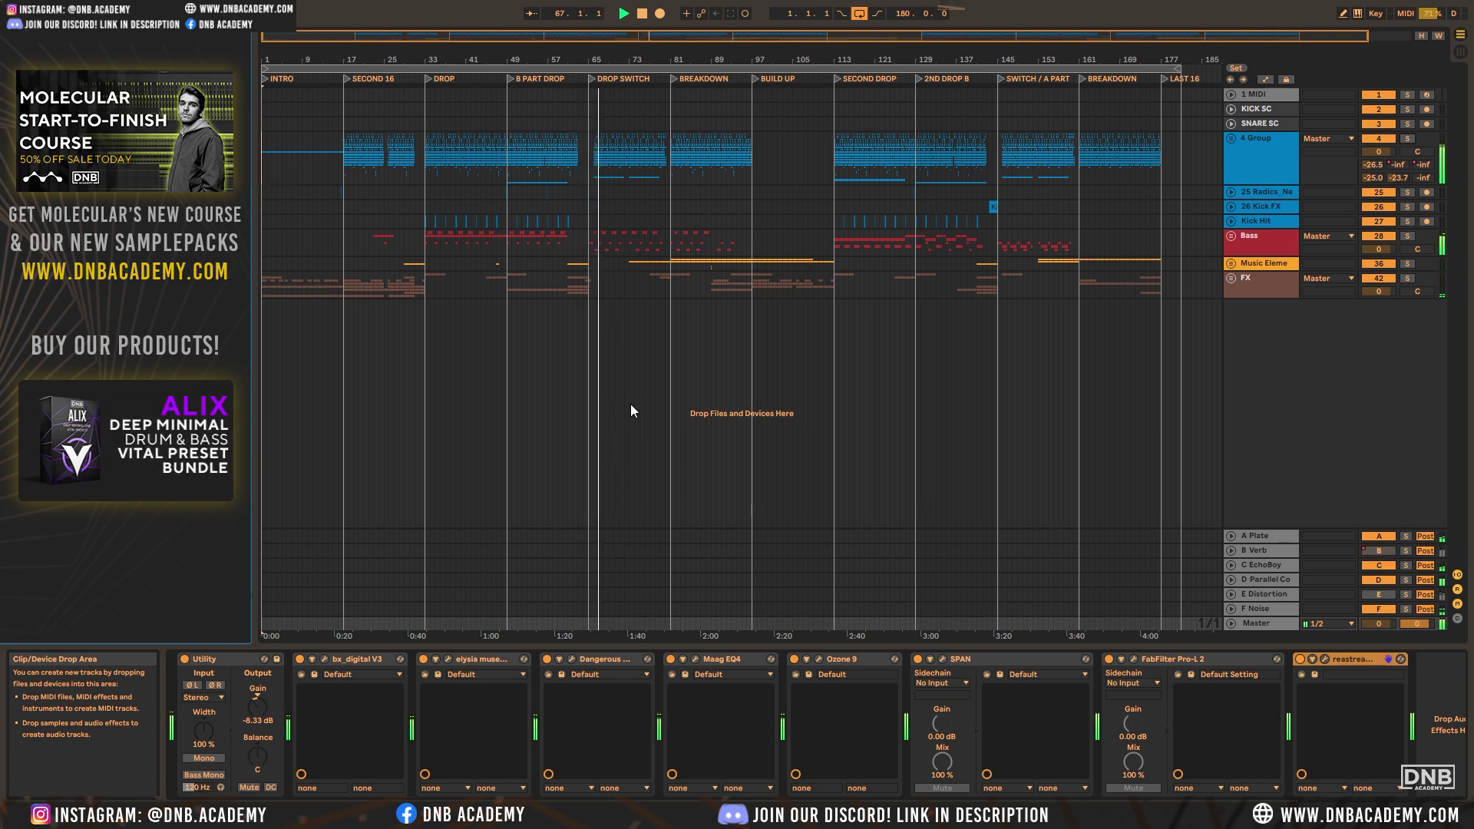
pyautogui.click(642, 14)
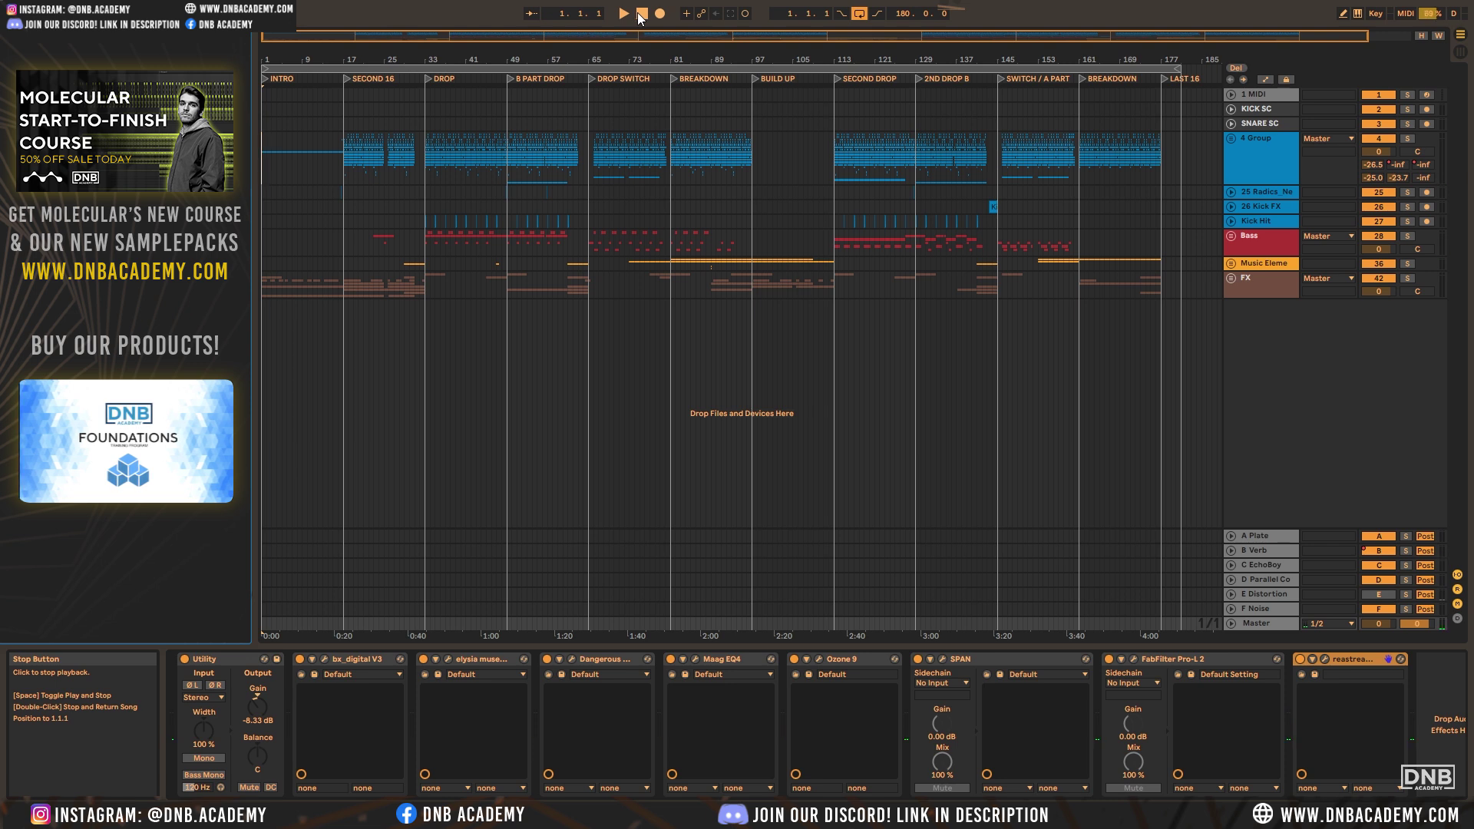
# Play the arrangement from the SECOND DROP marker, then stop and return the playhead to the song's start
pyautogui.click(835, 249)
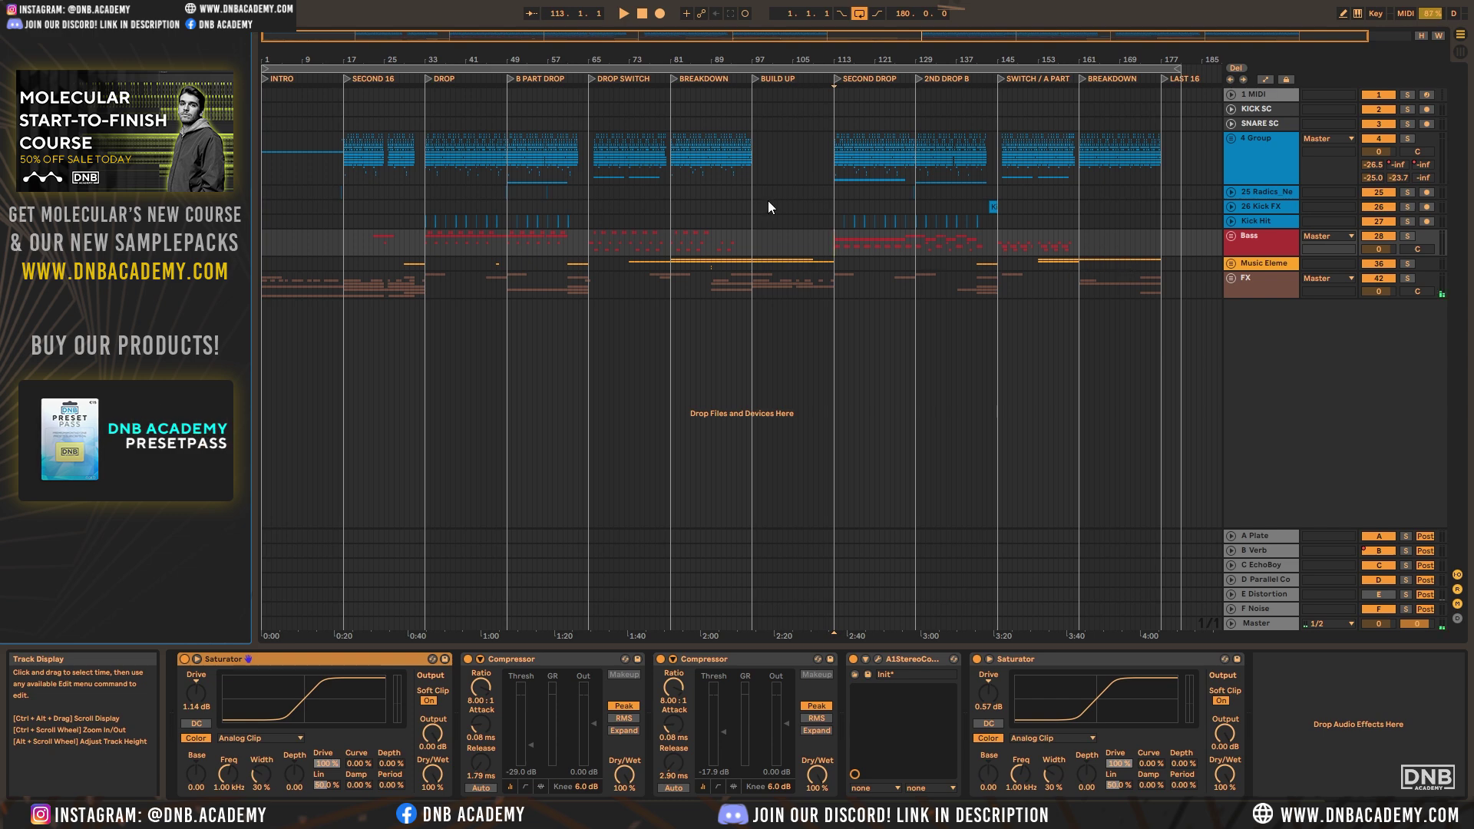
pyautogui.click(822, 77)
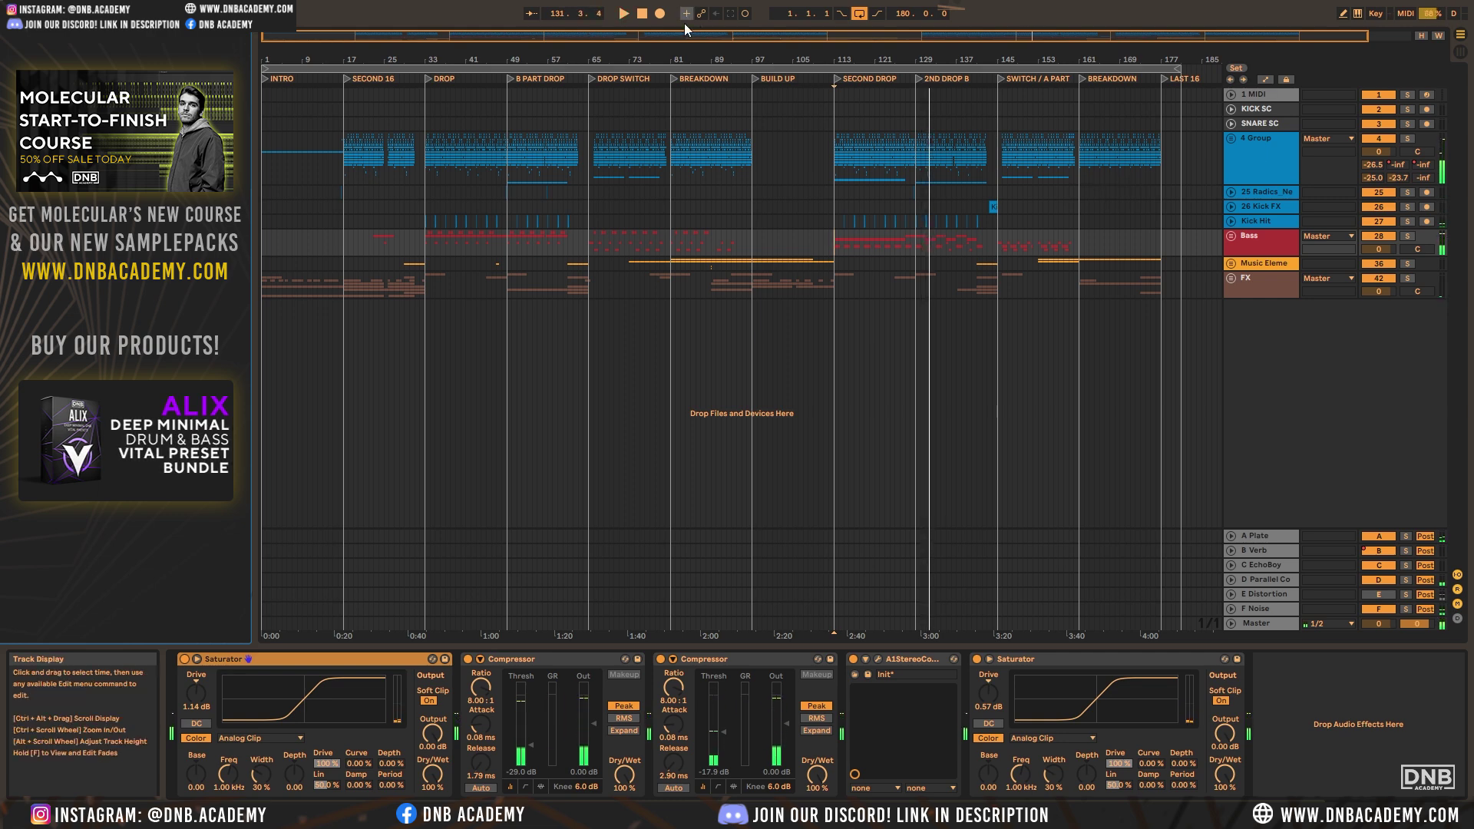
pyautogui.doubleClick(640, 13)
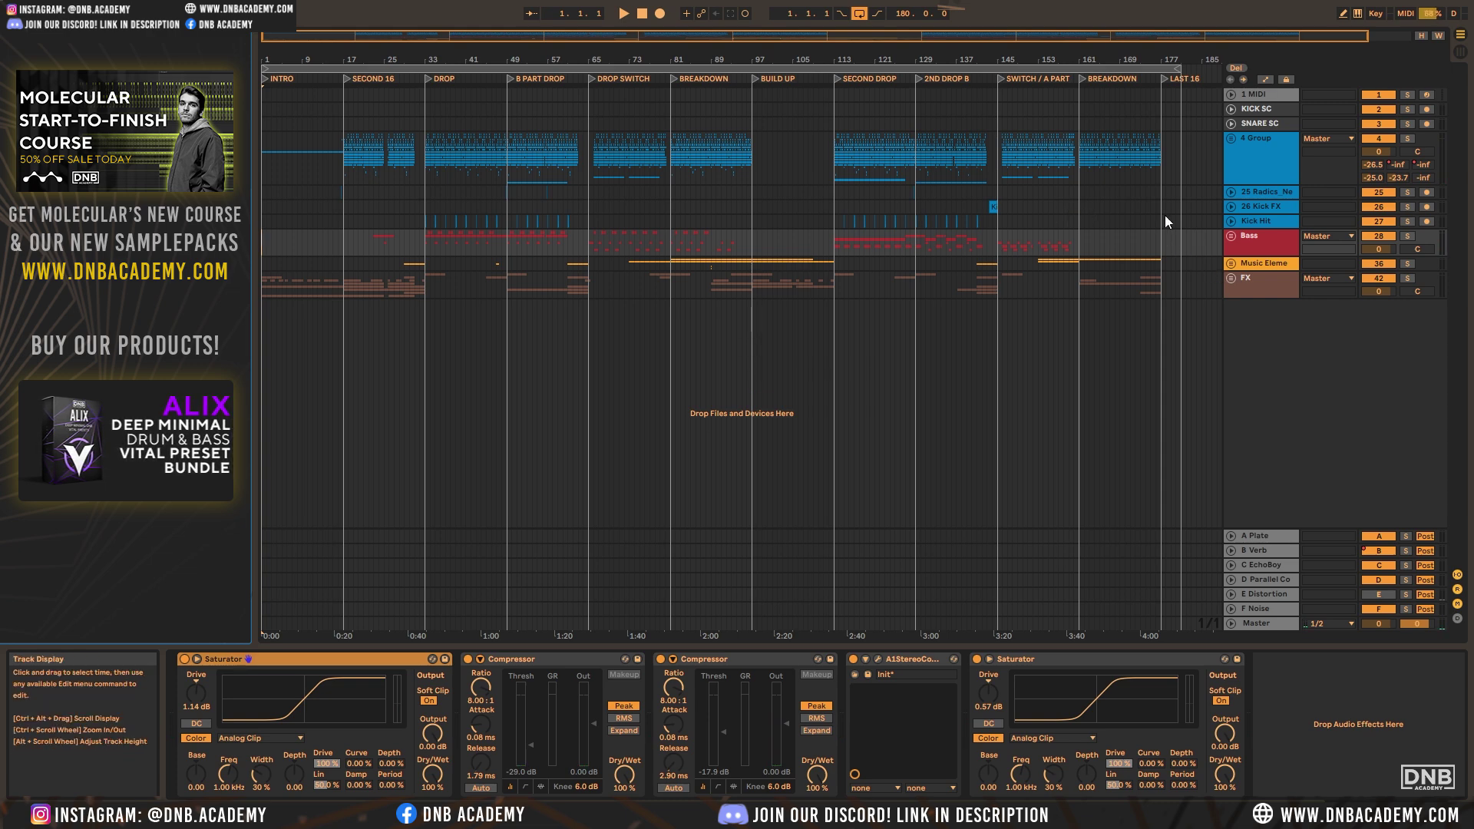
pyautogui.click(1167, 68)
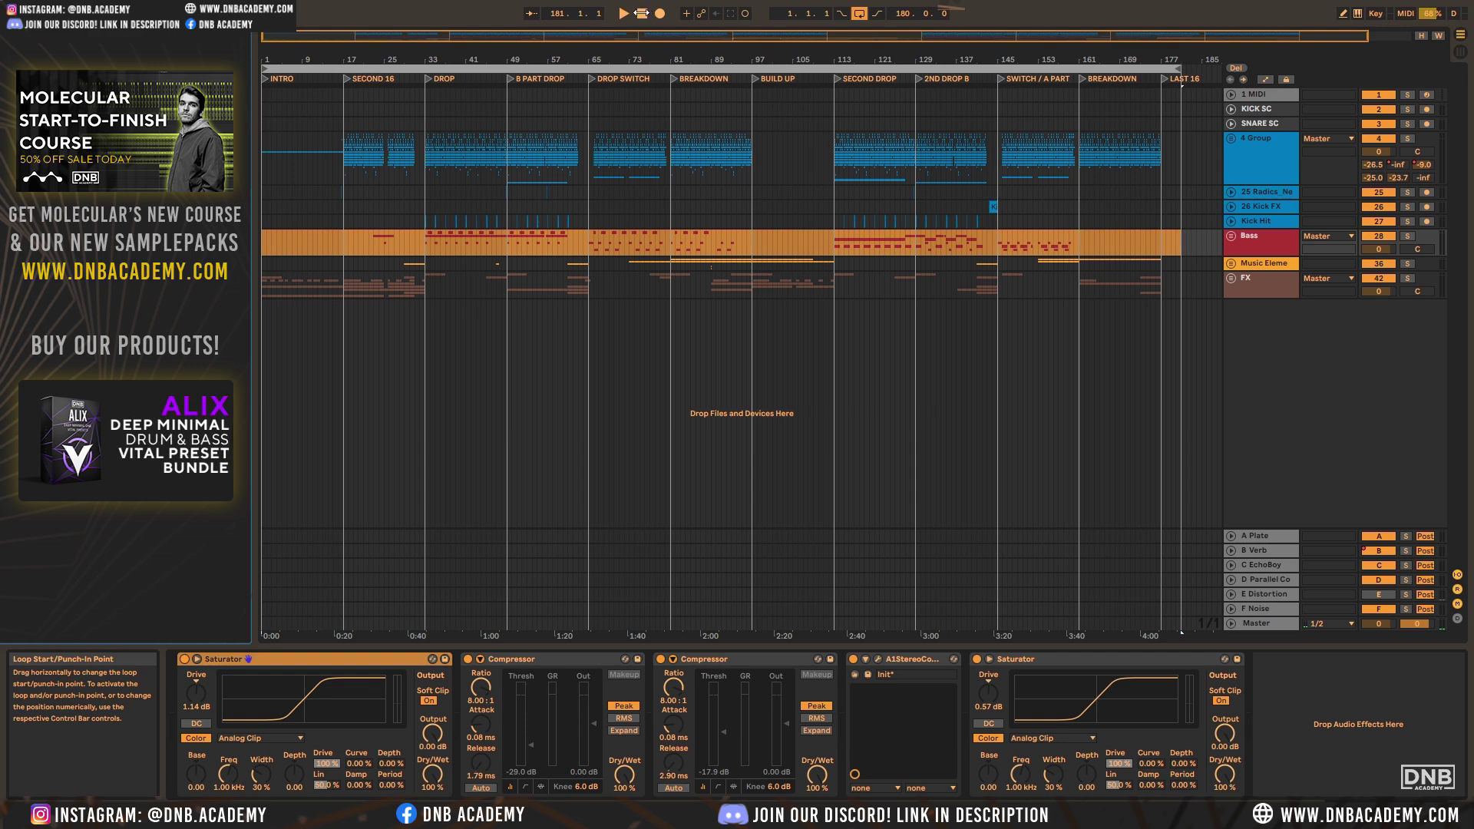
pyautogui.hotkey('ctrl', 'a')
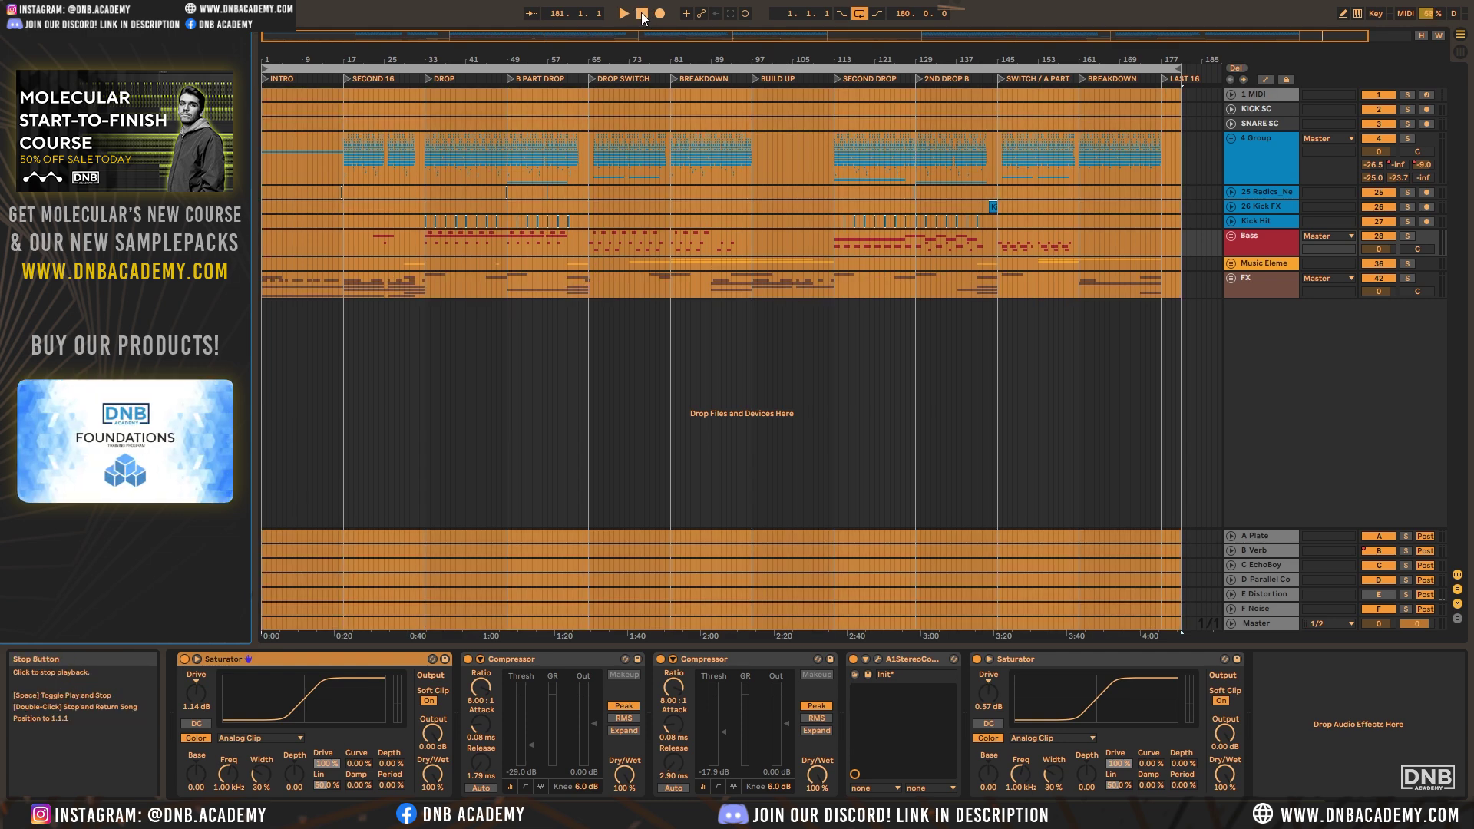
pyautogui.doubleClick(643, 16)
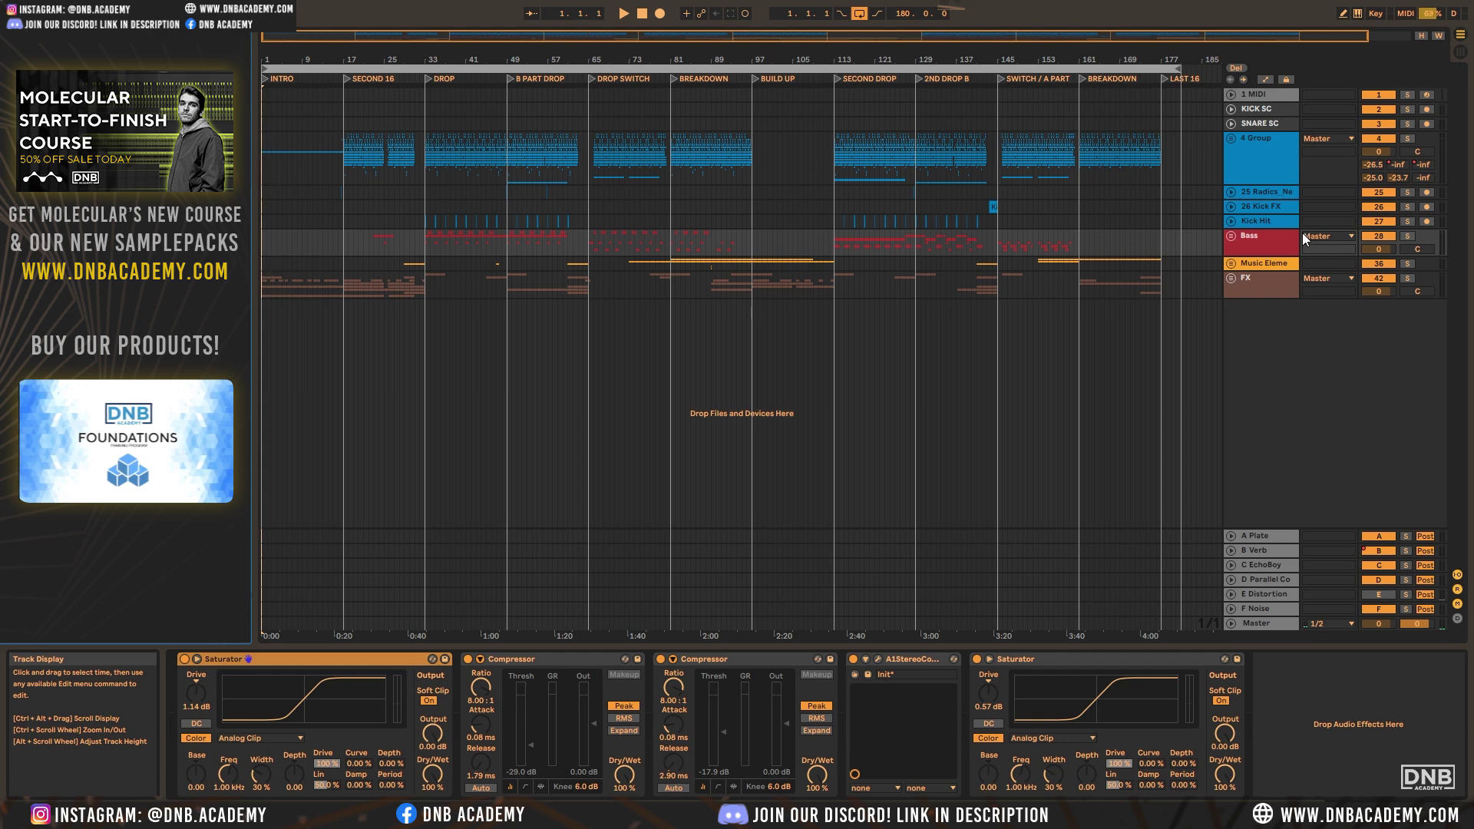
pyautogui.click(1275, 239)
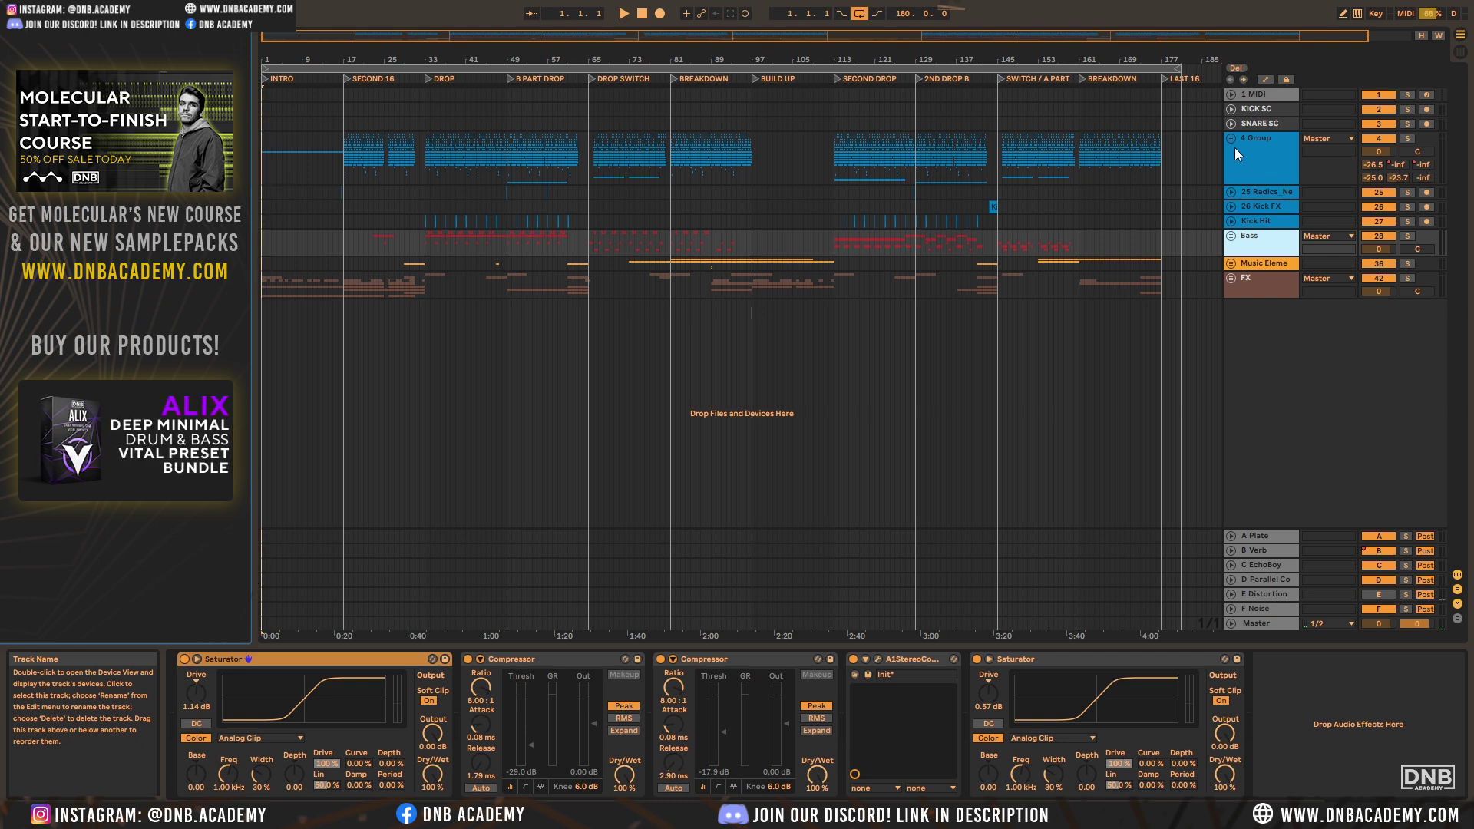
pyautogui.click(761, 69)
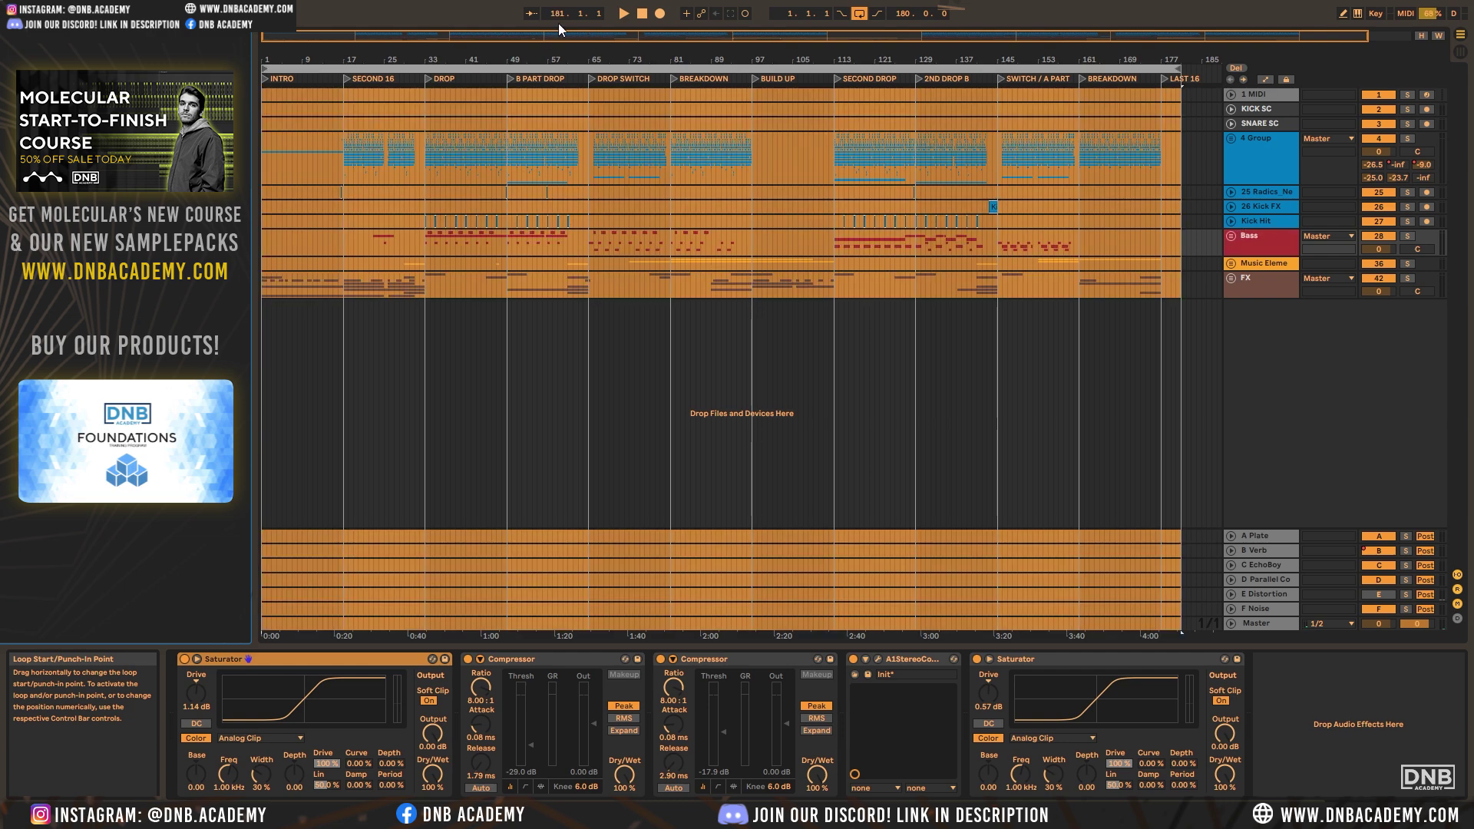
# Select the drum group 4 Group and unfold it to show its individual tracks
pyautogui.click(1257, 164)
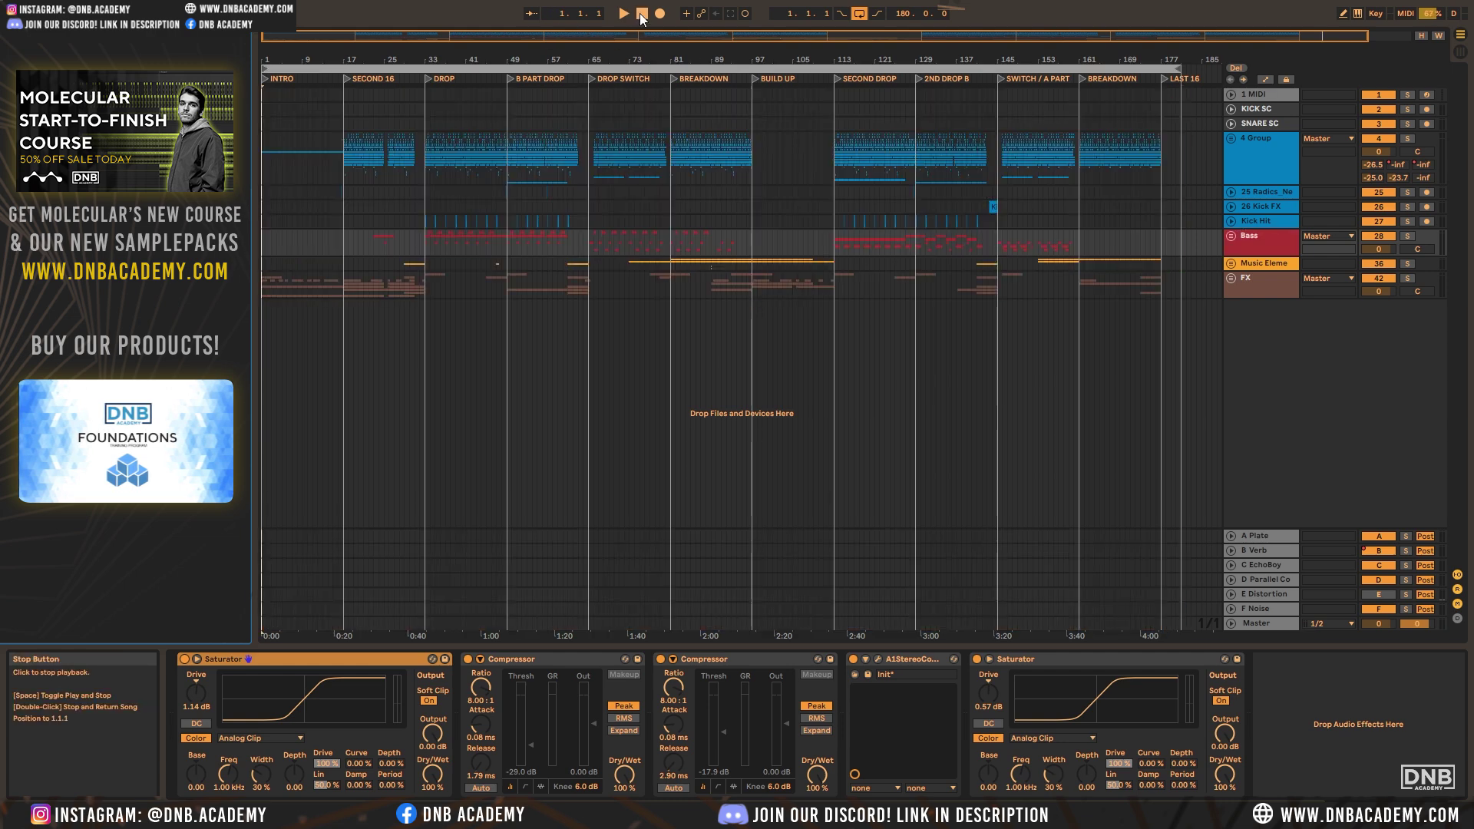
pyautogui.click(1257, 165)
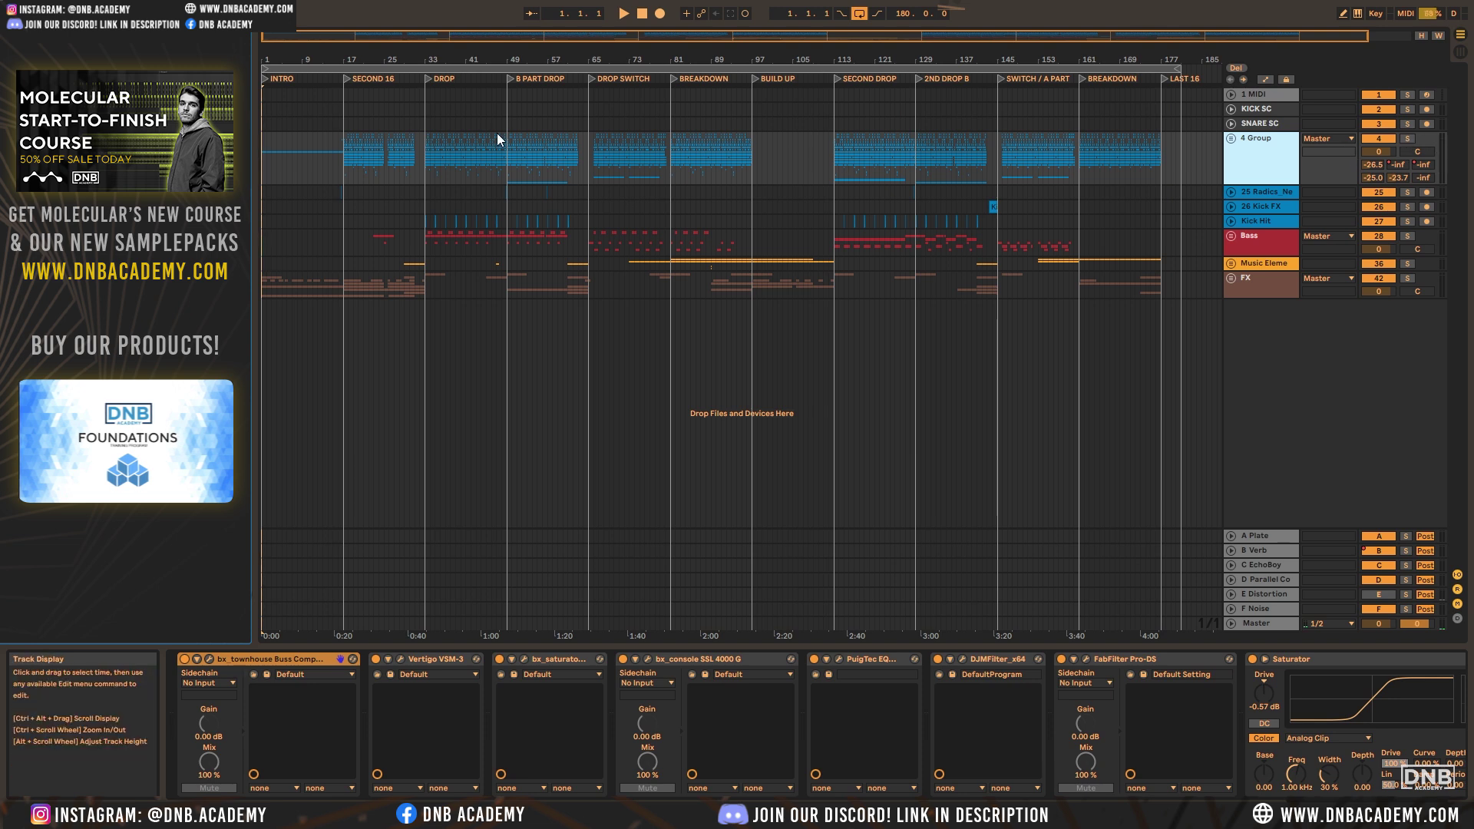
pyautogui.click(1228, 140)
# Set the loop to the 16-bar DROP section, from bar 33 to bar 49
pyautogui.moveTo(564, 59); pyautogui.dragTo(482, 106)
pyautogui.moveTo(768, 60); pyautogui.dragTo(547, 60)
pyautogui.click(582, 69)
pyautogui.moveTo(864, 69); pyautogui.dragTo(870, 70)
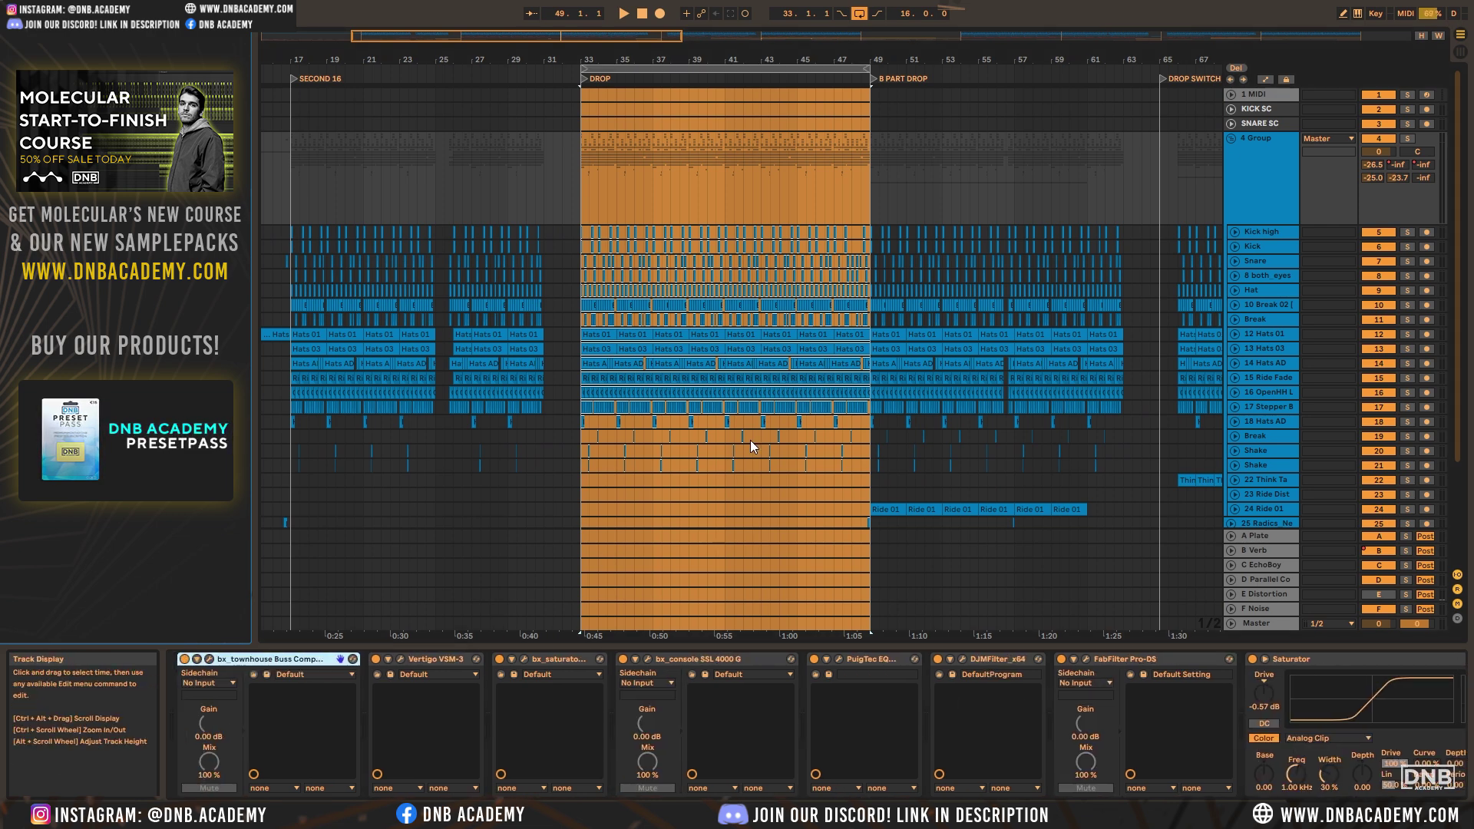
pyautogui.scroll(-3, 961, 320)
pyautogui.scroll(8, 961, 319)
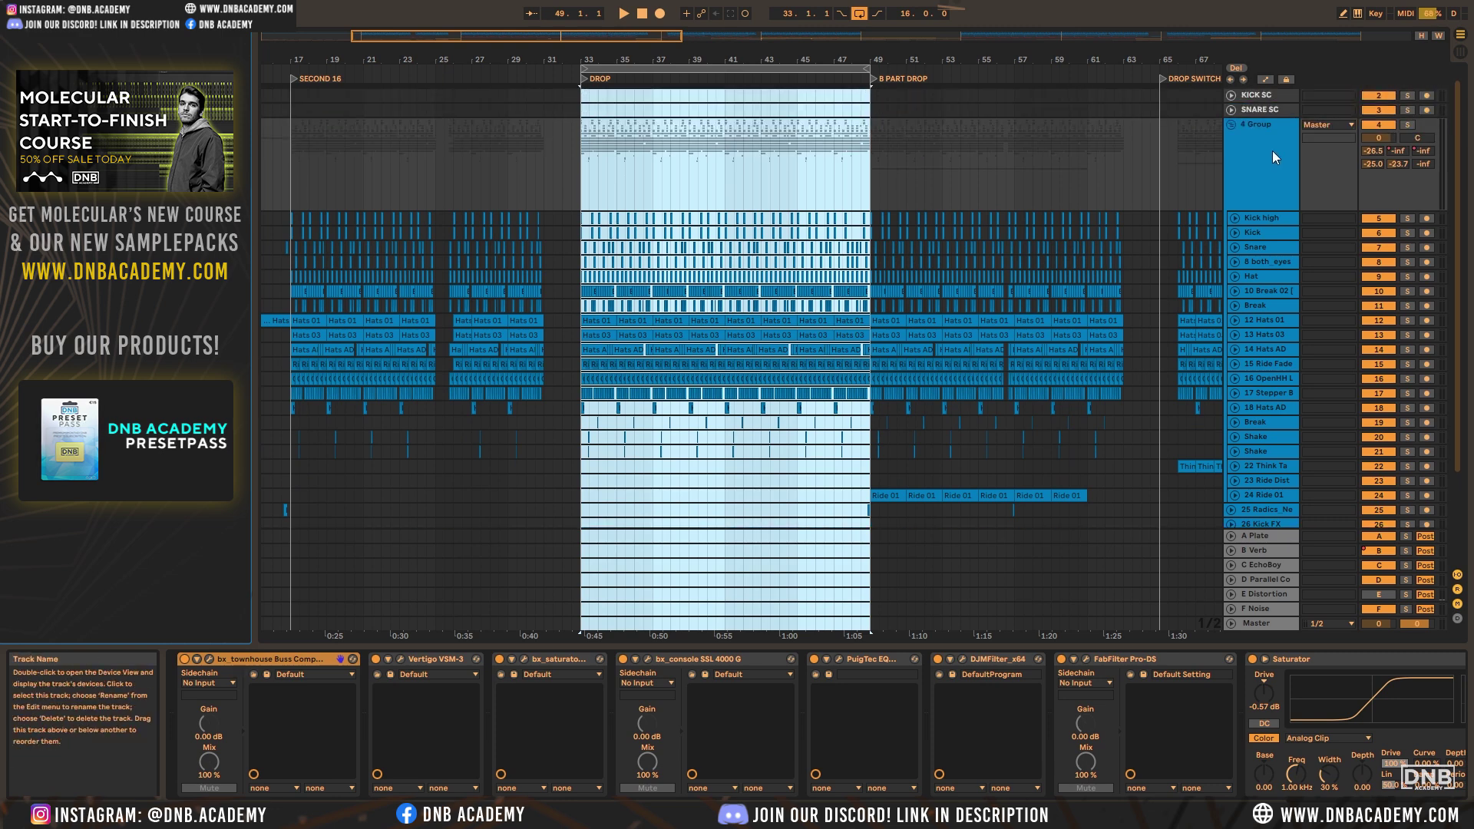
# Shorten the loop to the first four bars of the DROP section, from bar 33 to bar 37
pyautogui.click(1273, 151)
pyautogui.press('a')
pyautogui.moveTo(529, 35); pyautogui.dragTo(530, 55)
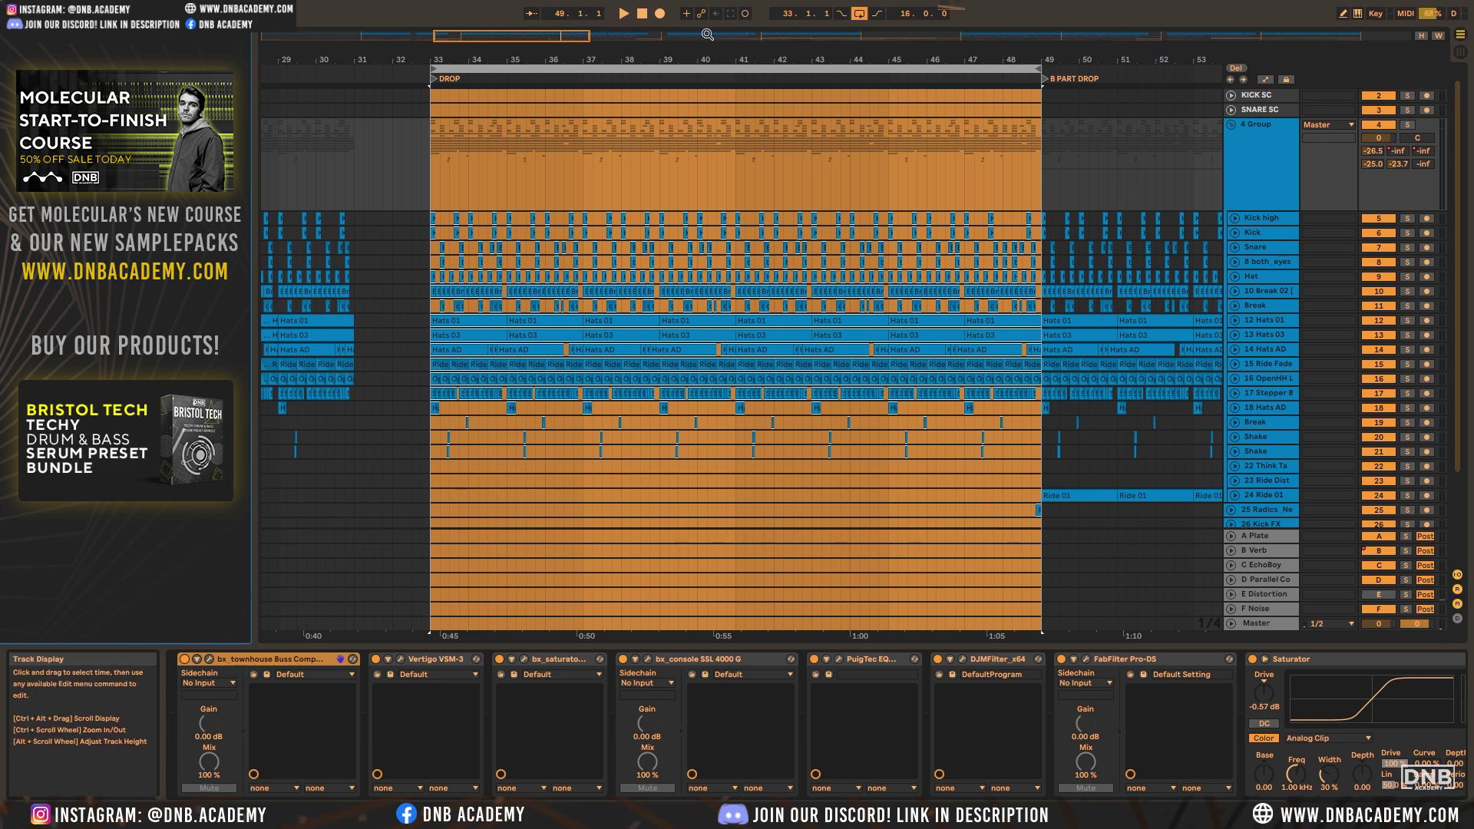
pyautogui.moveTo(724, 39); pyautogui.dragTo(723, 44)
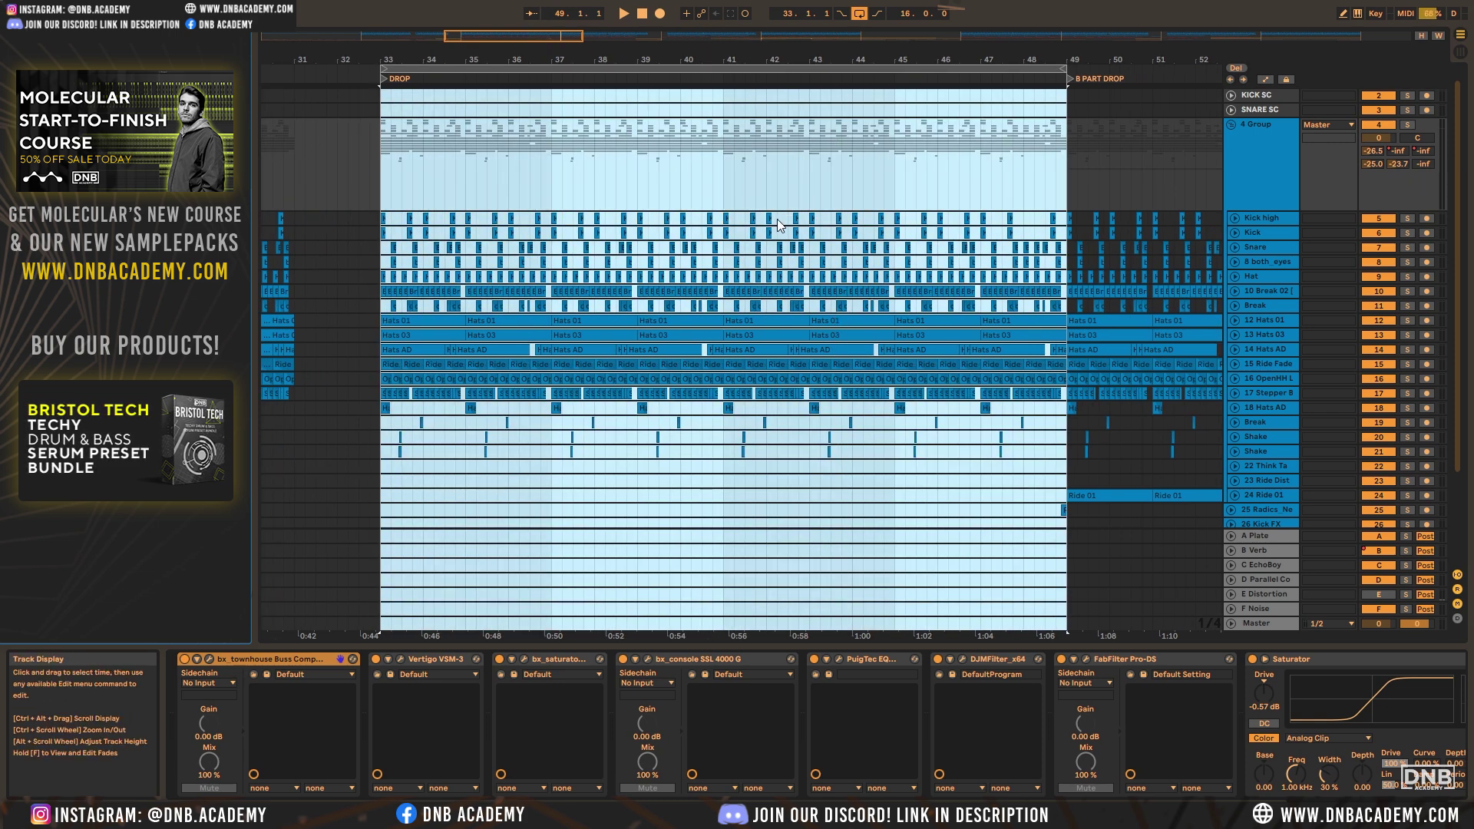
pyautogui.click(549, 68)
pyautogui.moveTo(587, 51); pyautogui.dragTo(619, 89)
pyautogui.moveTo(469, 36); pyautogui.dragTo(441, 51)
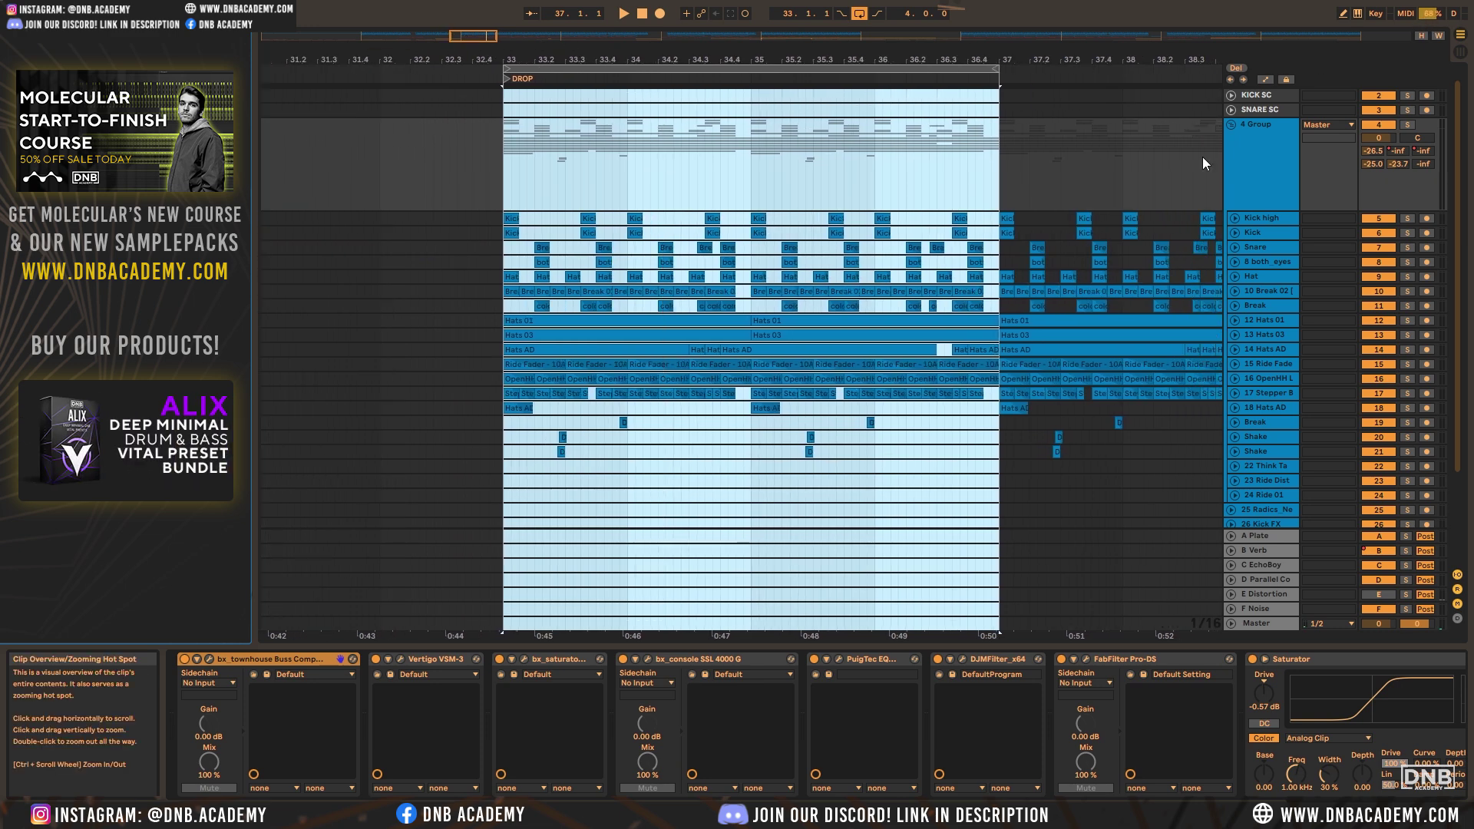
# Solo the drum group 4 Group and play the four-bar loop, then stop playback
pyautogui.click(1409, 125)
pyautogui.press('space')
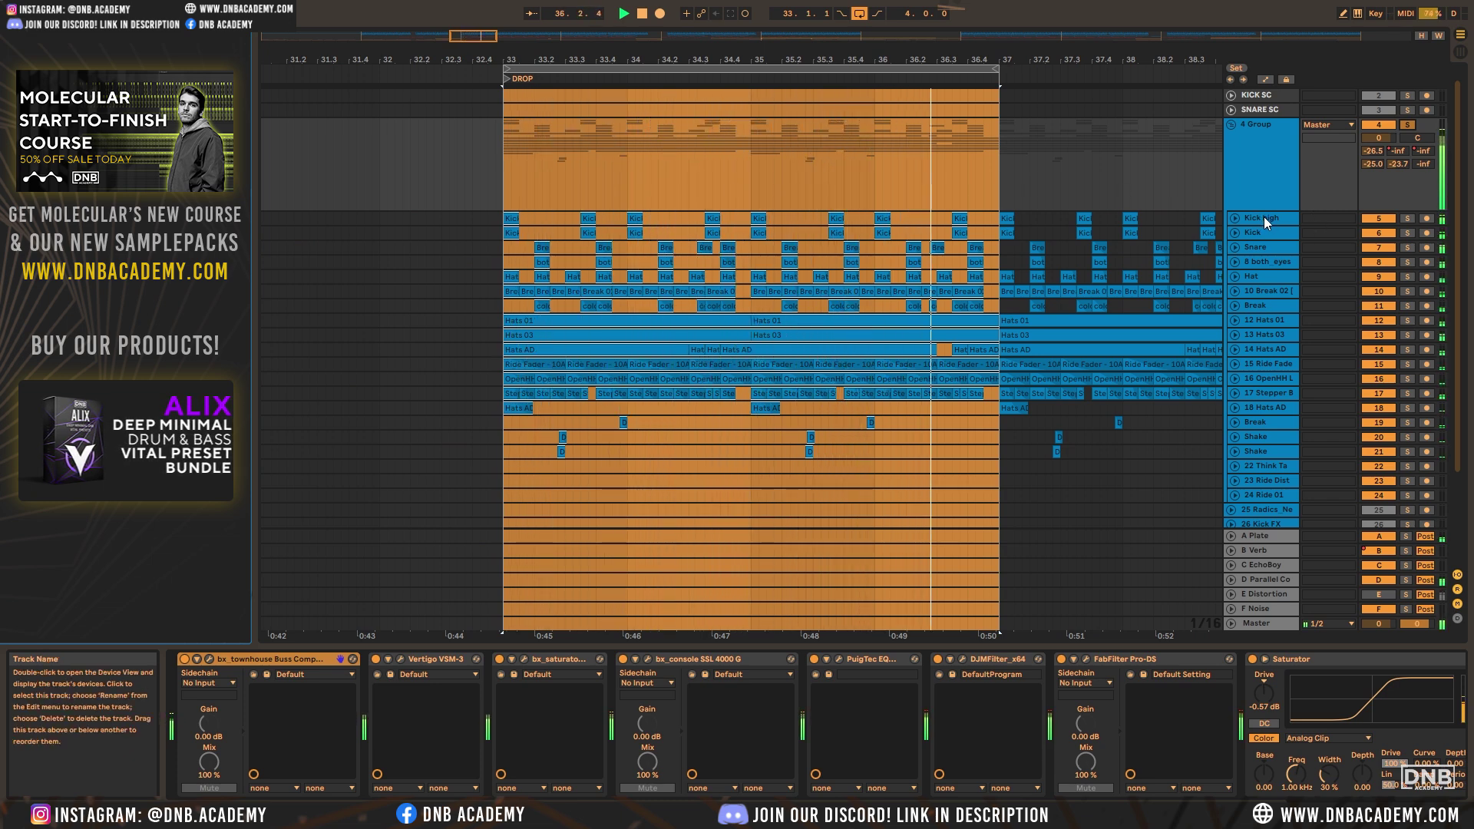
pyautogui.press('space')
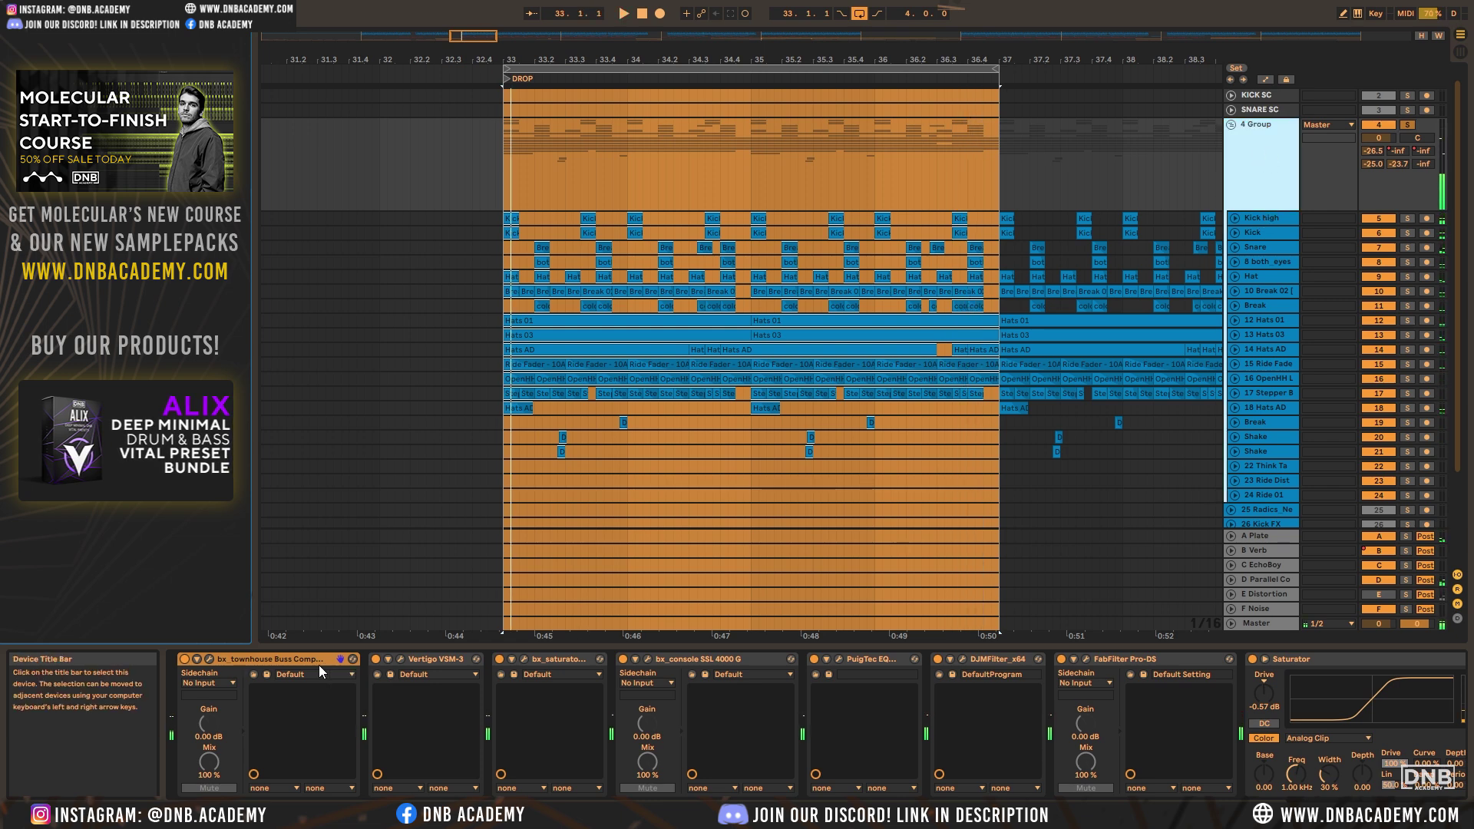
# Bypass every device on the drum group, from the townhouse compressor to the Saturator, during loop playback, then re-enable them all and stop
pyautogui.click(326, 661)
pyautogui.hscroll(3, 737, 722)
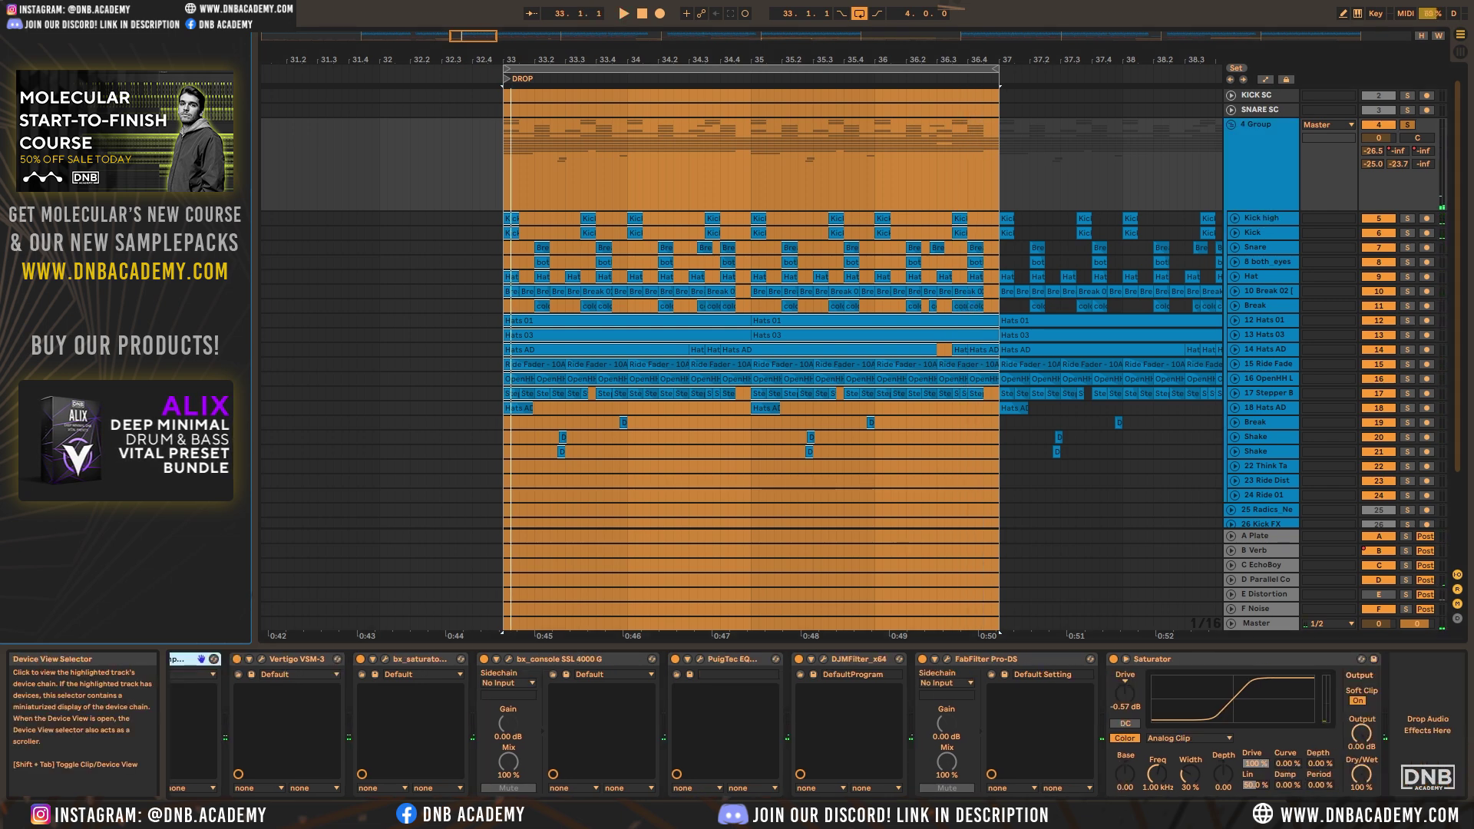
pyautogui.keyDown('shift'); pyautogui.click(1188, 658); pyautogui.keyUp('shift')
pyautogui.press('space')
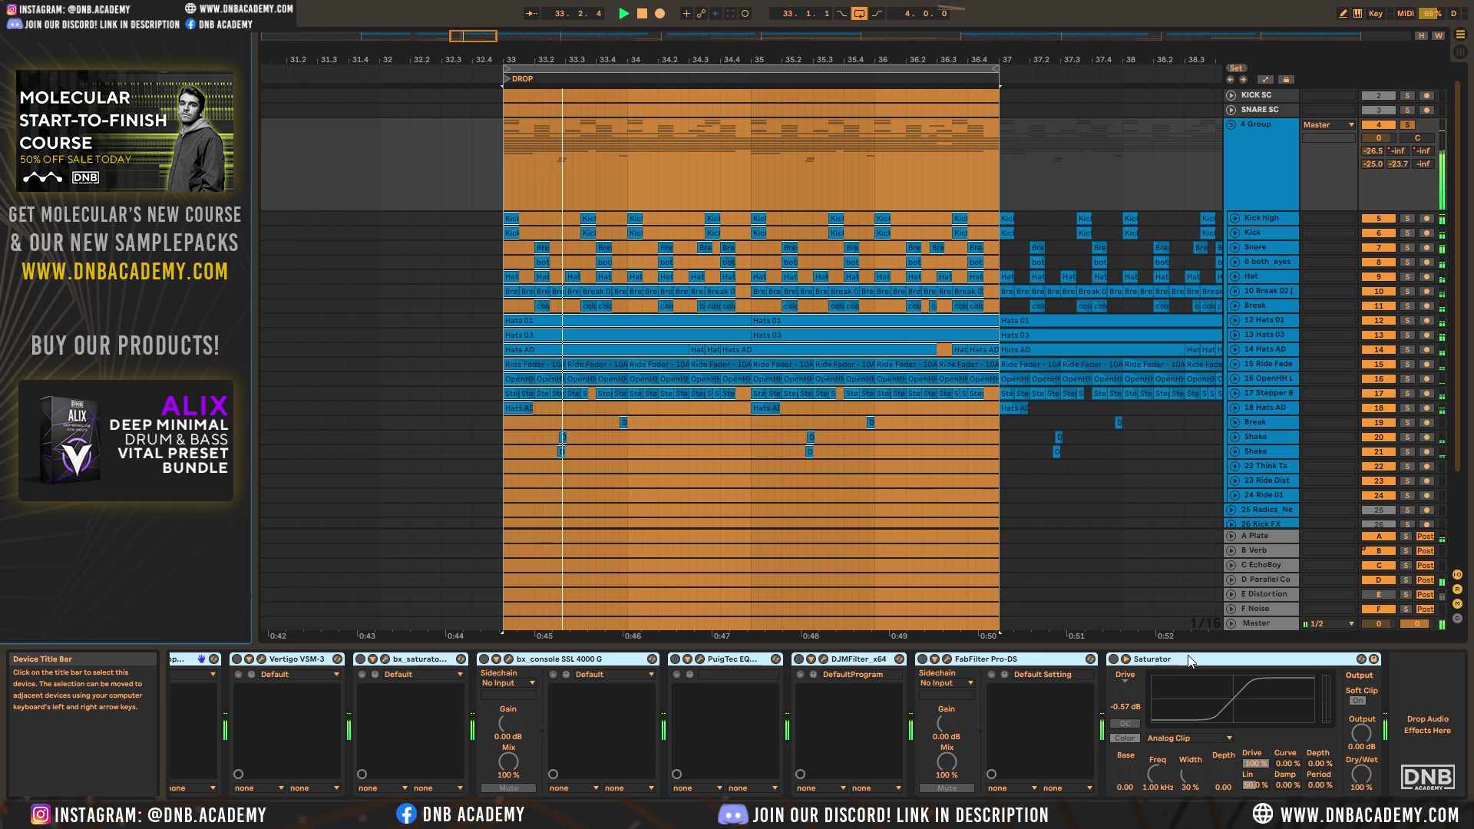
pyautogui.hscroll(-2, 1319, 785)
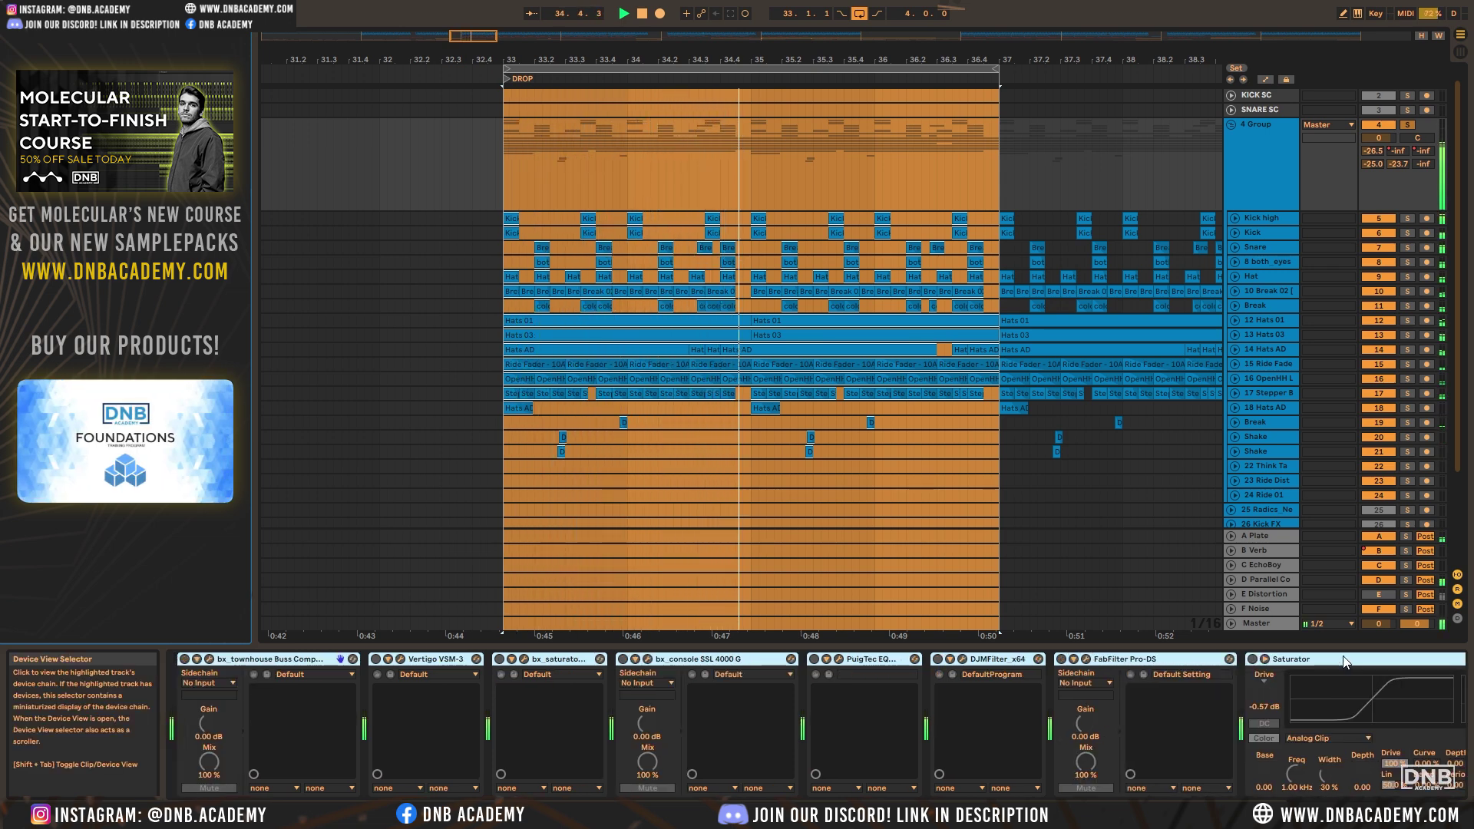
pyautogui.hscroll(-2, 349, 656)
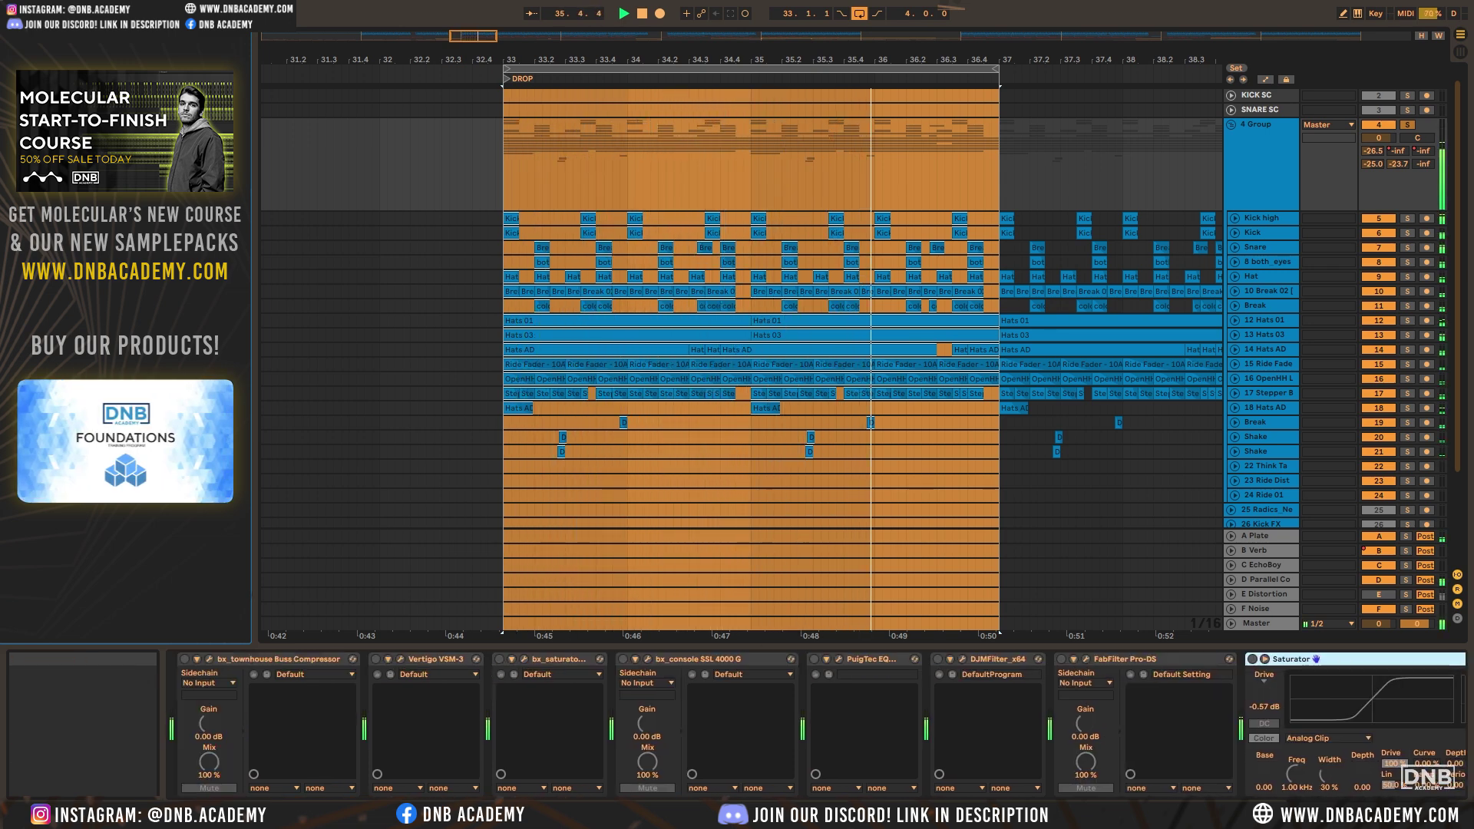
pyautogui.keyDown('shift'); pyautogui.click(275, 659); pyautogui.keyUp('shift')
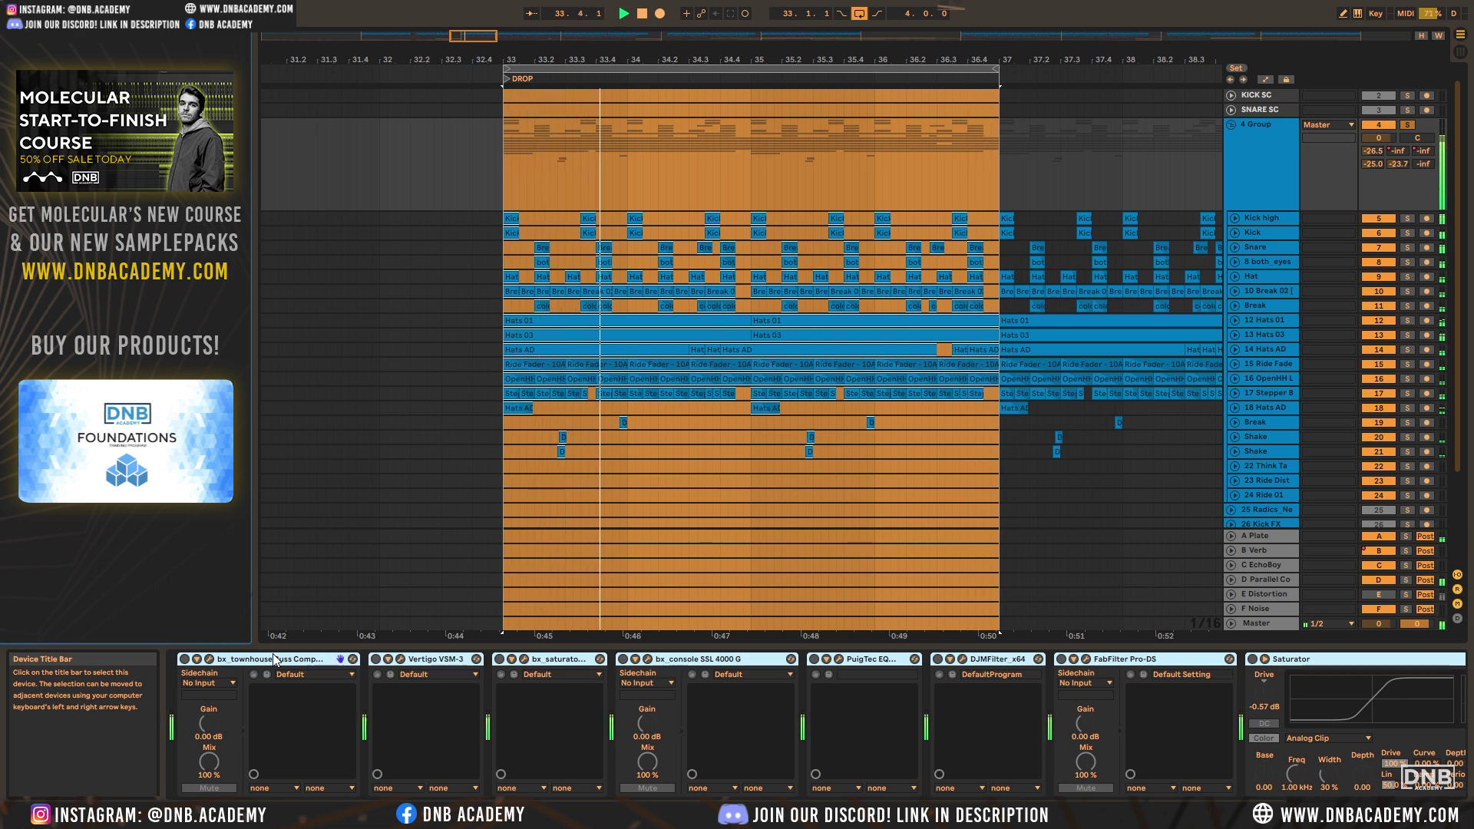
pyautogui.hotkey('ctrl', '0')
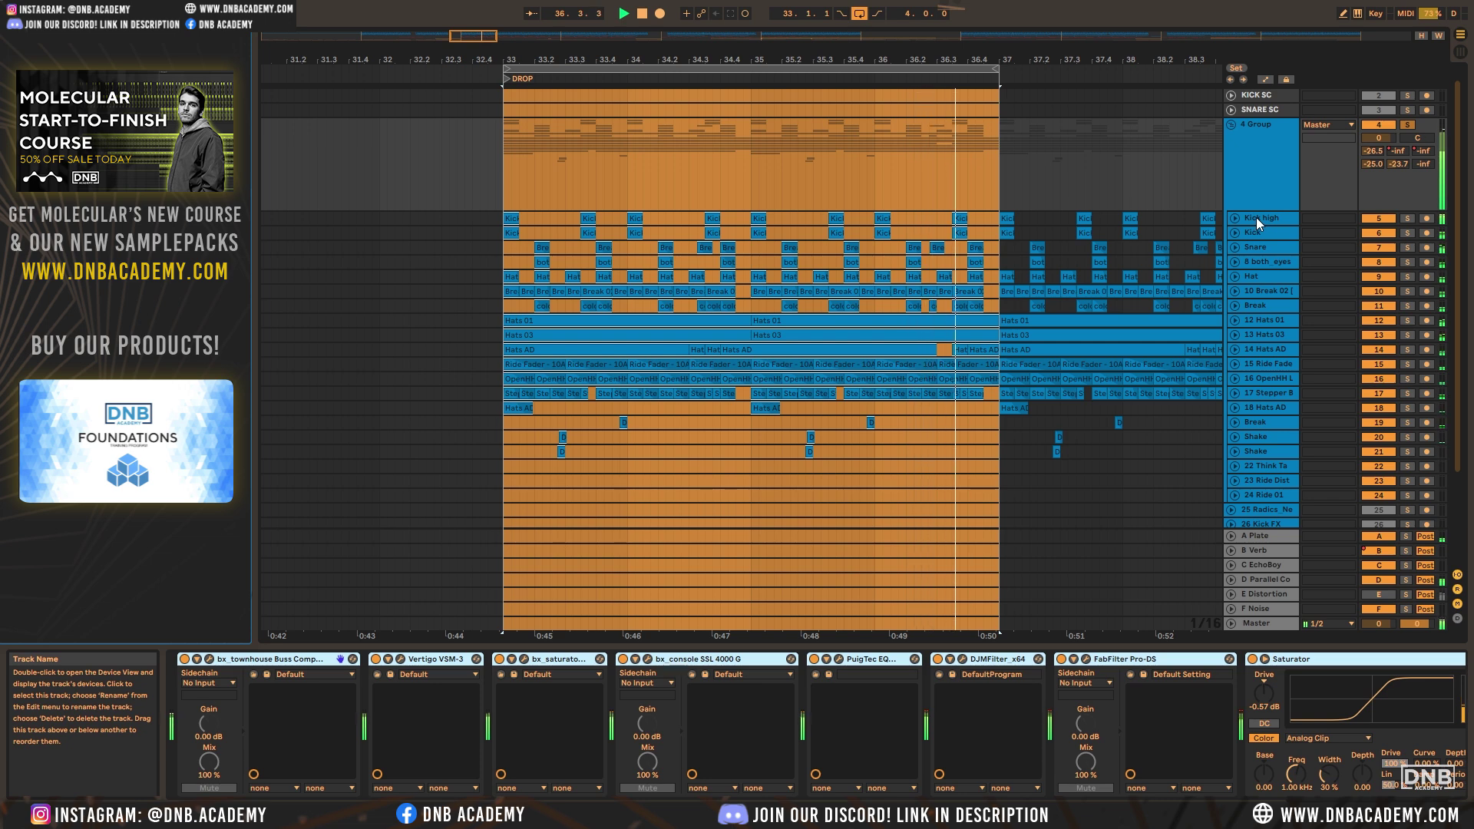
pyautogui.press('space')
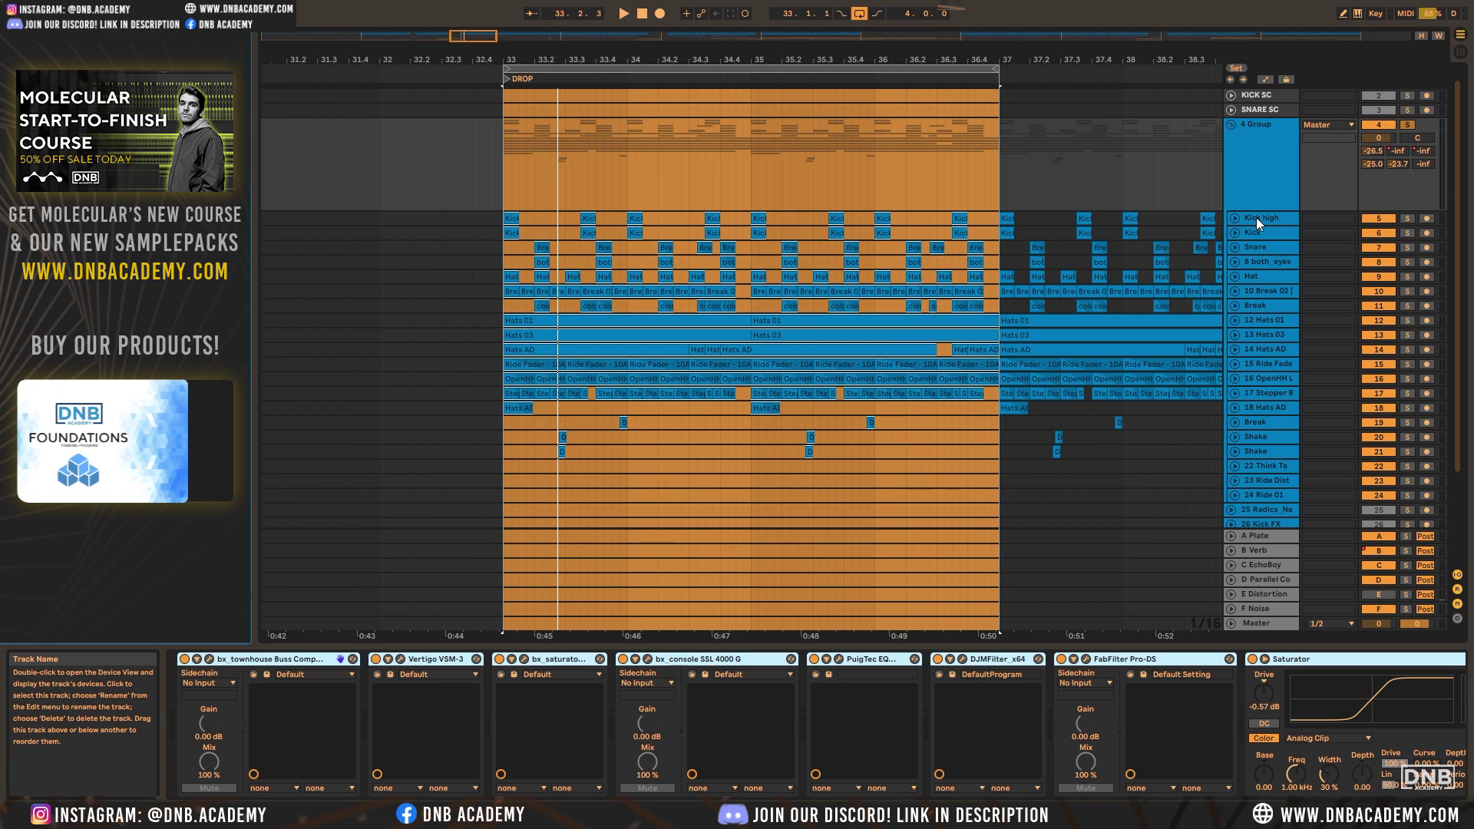
# Look through the device chains of the Kick high, Kick, Snare and 8 both_eyes tracks
pyautogui.click(1256, 218)
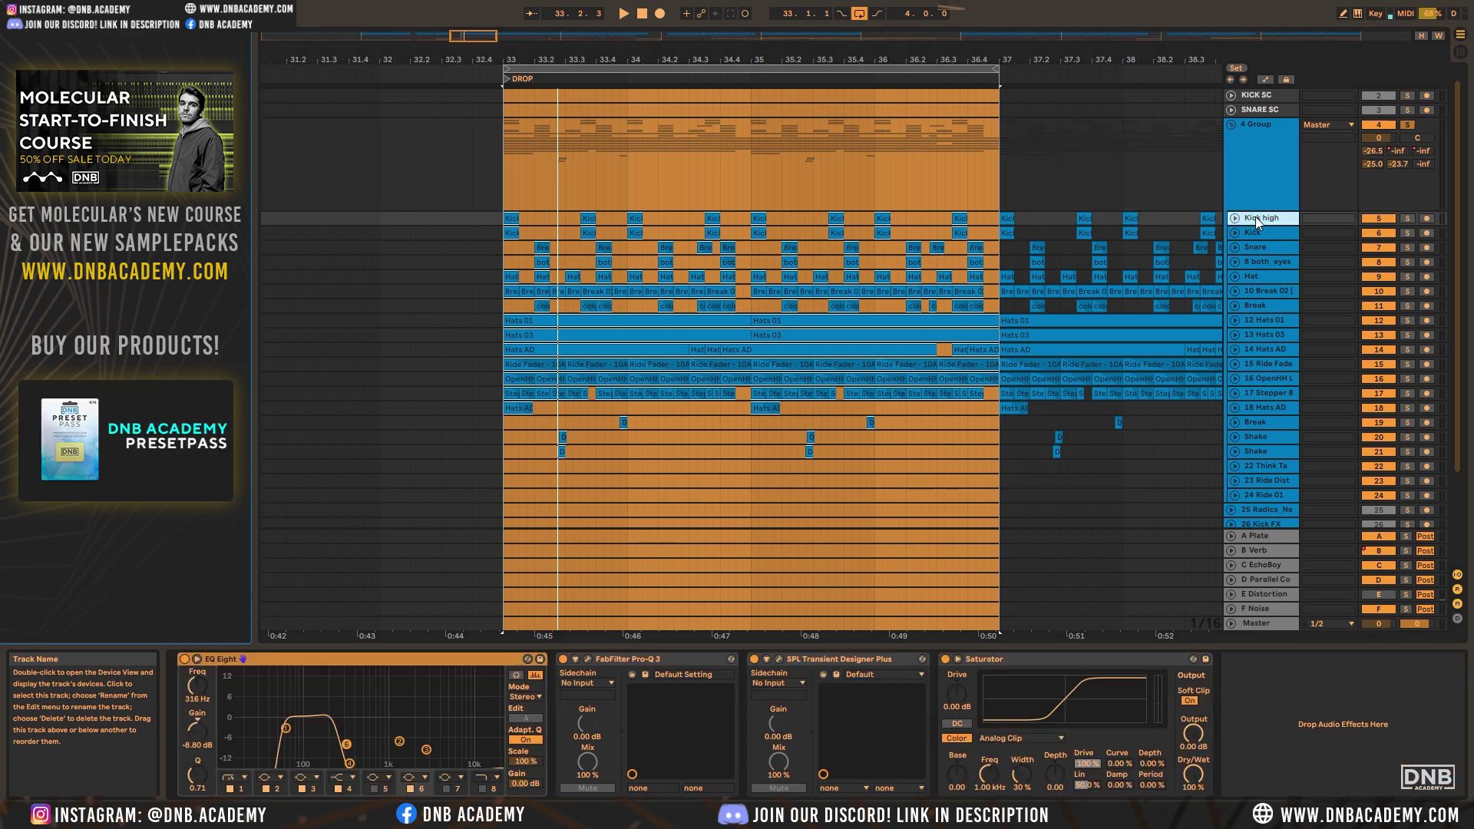
pyautogui.click(1259, 230)
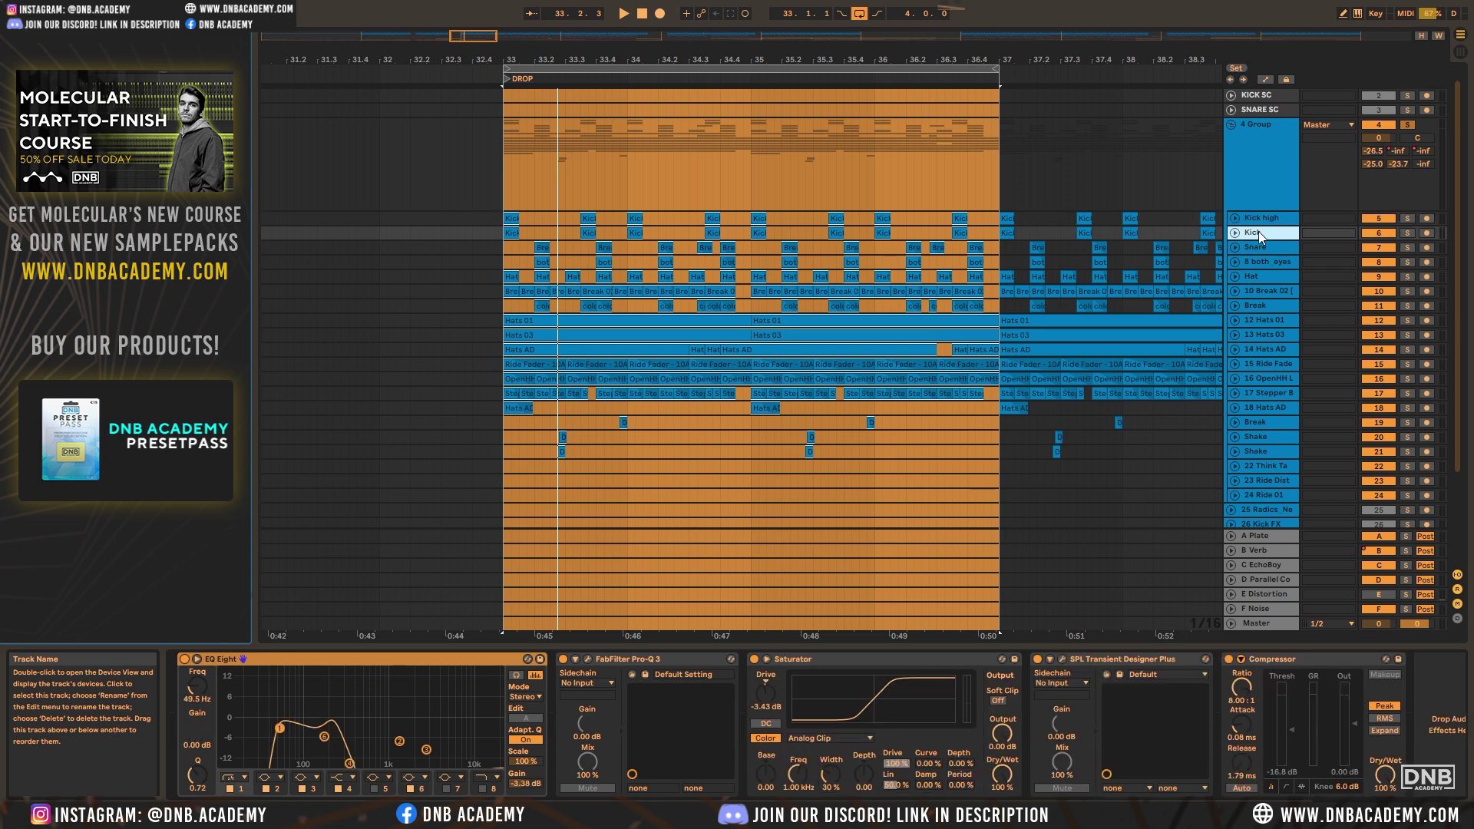
pyautogui.click(1252, 247)
pyautogui.click(1245, 264)
# Select the Kick high track, solo it and start playing the loop
pyautogui.click(1257, 220)
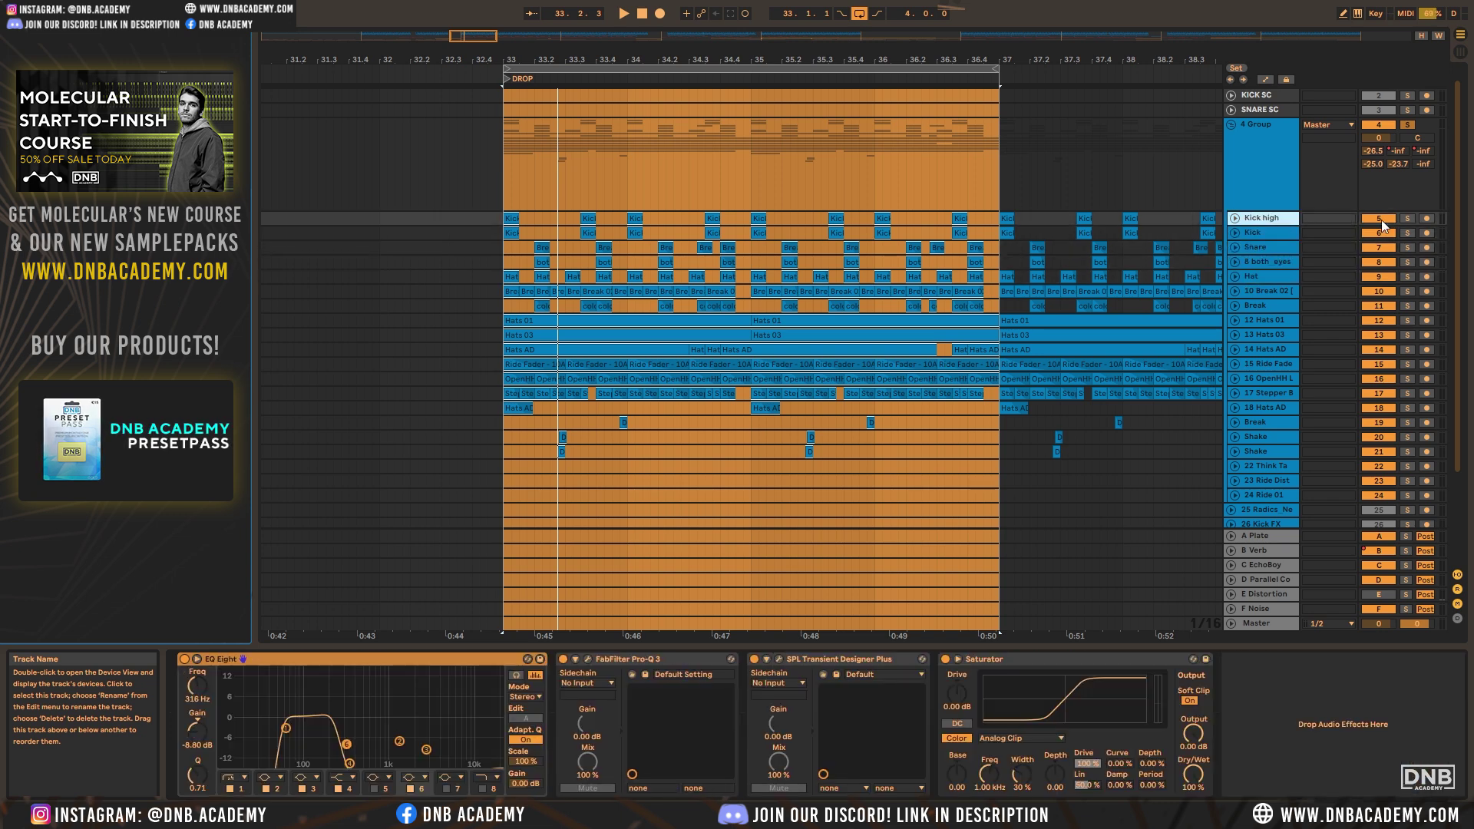
pyautogui.click(1407, 218)
pyautogui.press('space')
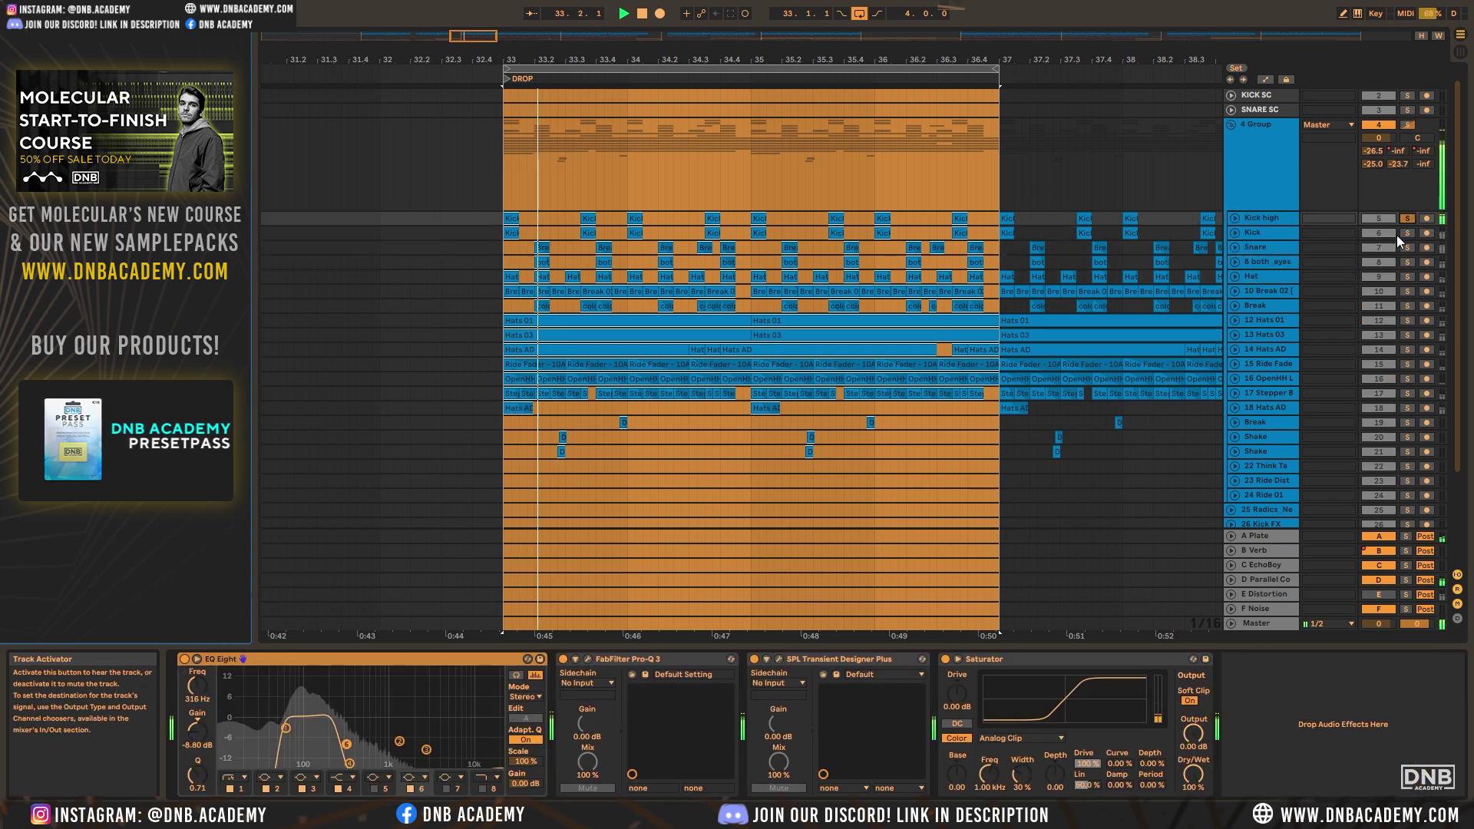
# Solo the Kick track, show its device chain, and add Kick high to the solo so both kick layers play together
pyautogui.click(1406, 233)
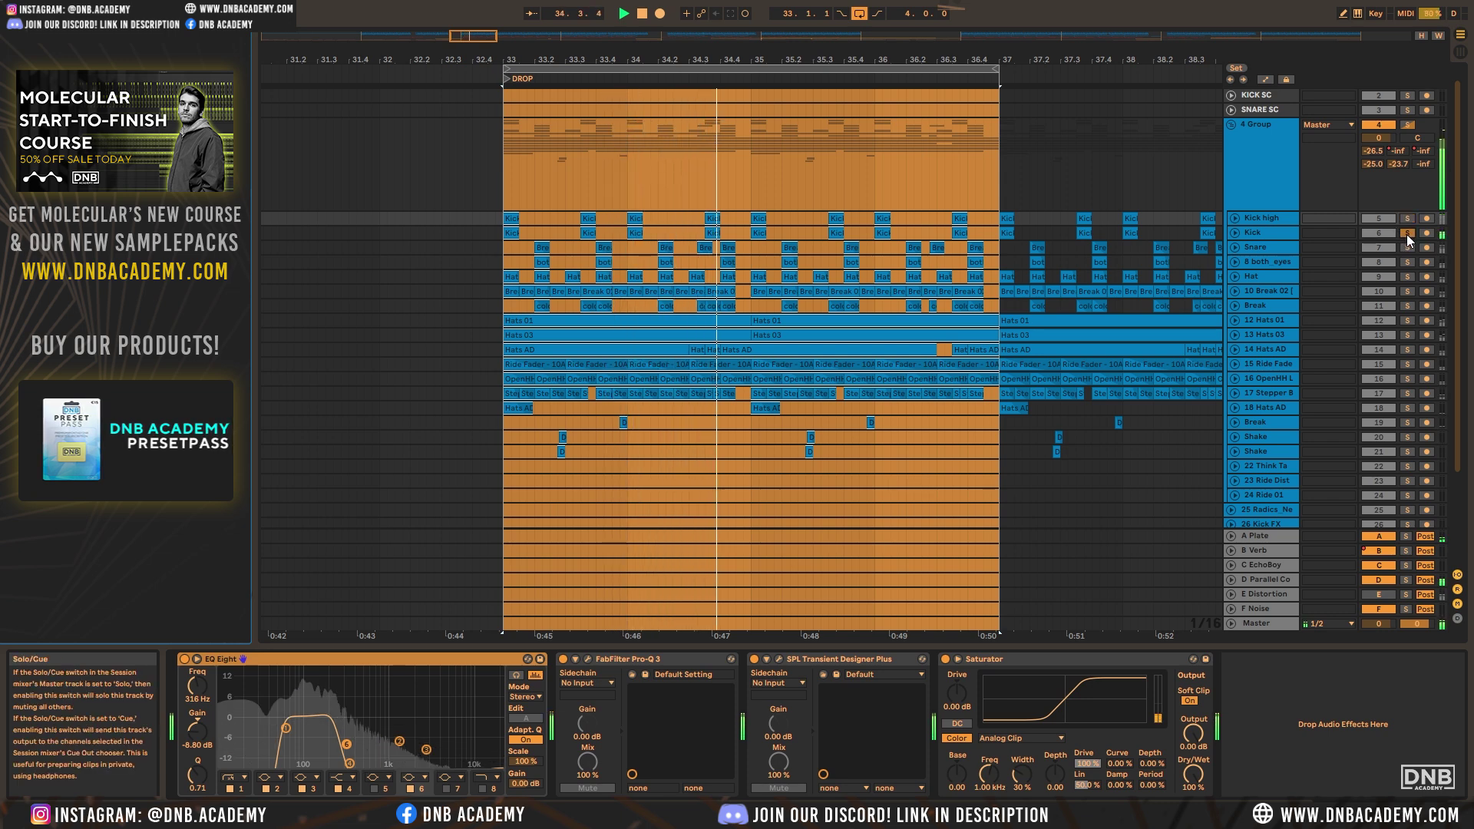
pyautogui.click(1260, 231)
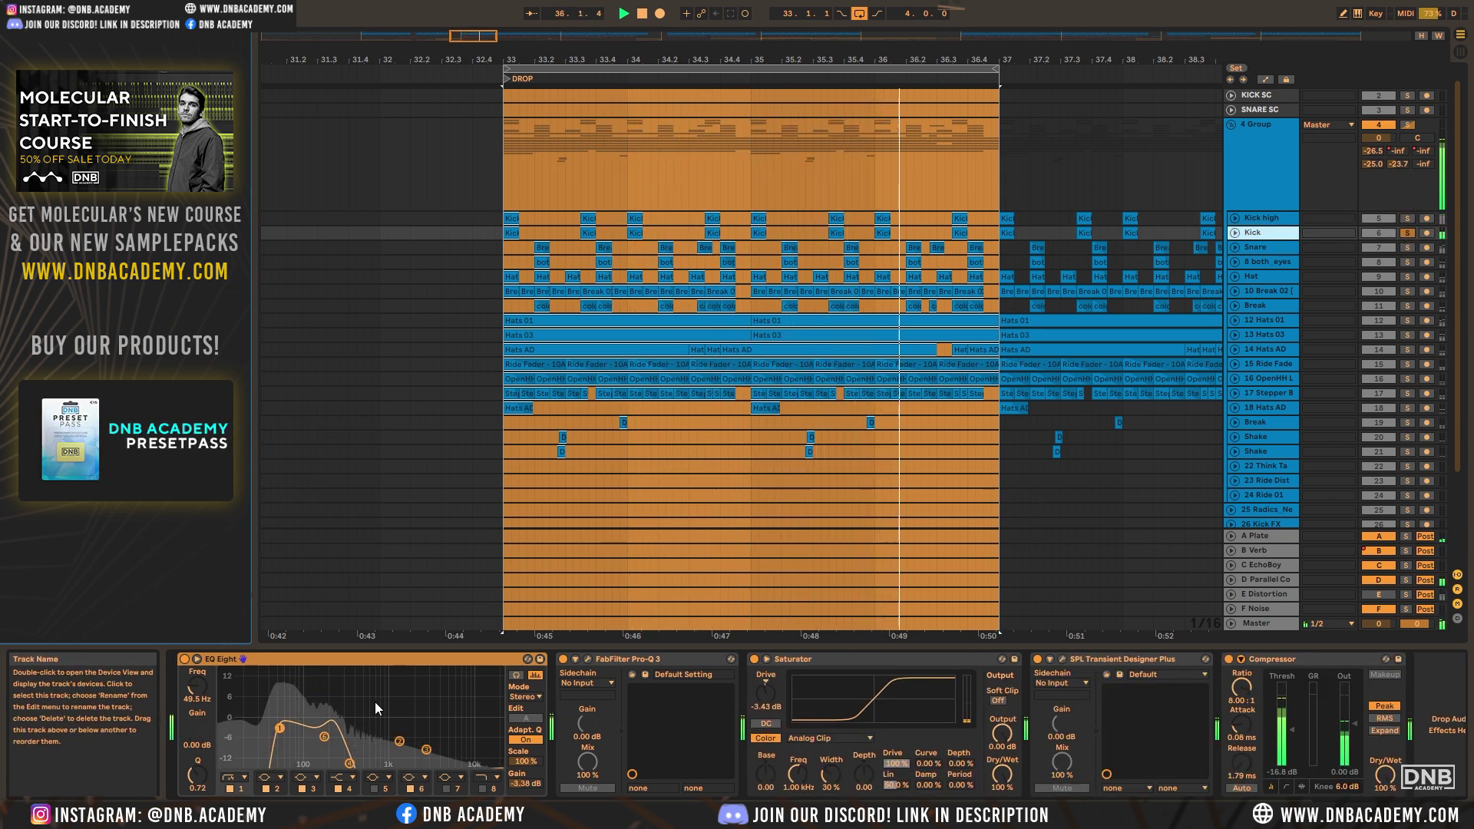
pyautogui.keyDown('ctrl'); pyautogui.click(1407, 218); pyautogui.keyUp('ctrl')
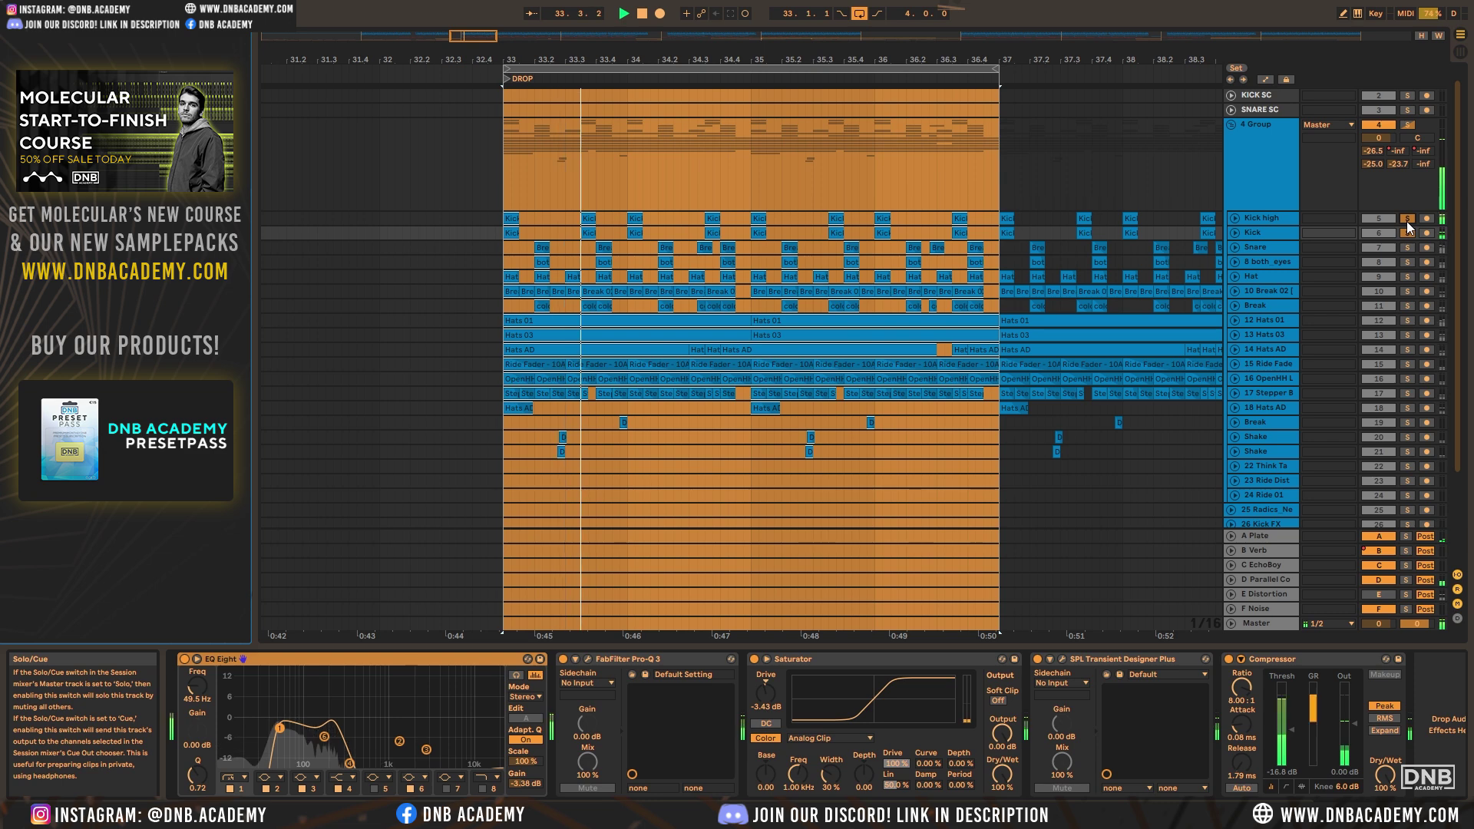
# Show the Kick high track's device chain, solo only that track, and view its FabFilter Pro-Q 3 curve before closing the plug-in
pyautogui.click(1261, 218)
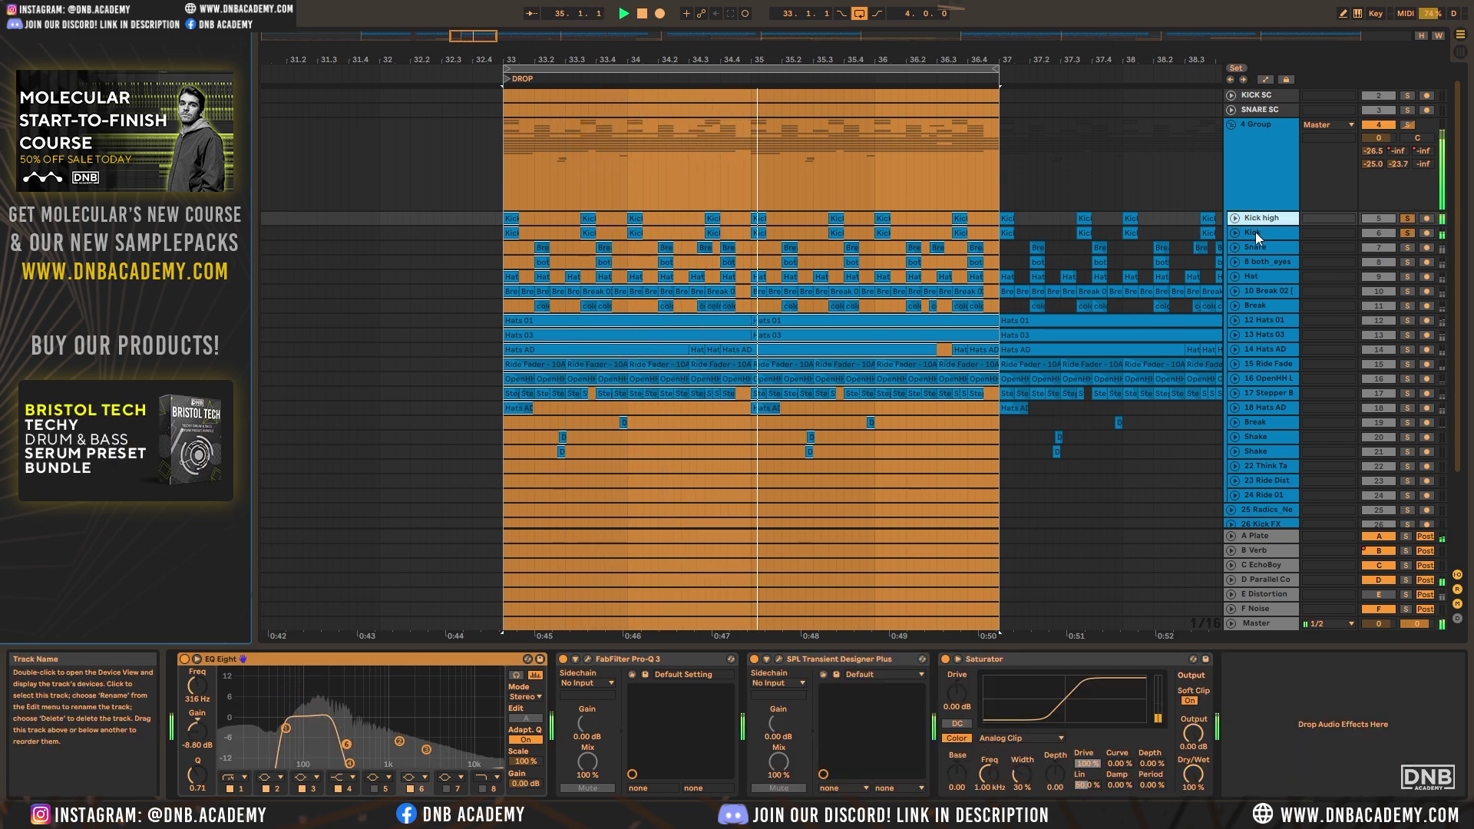
pyautogui.click(1405, 218)
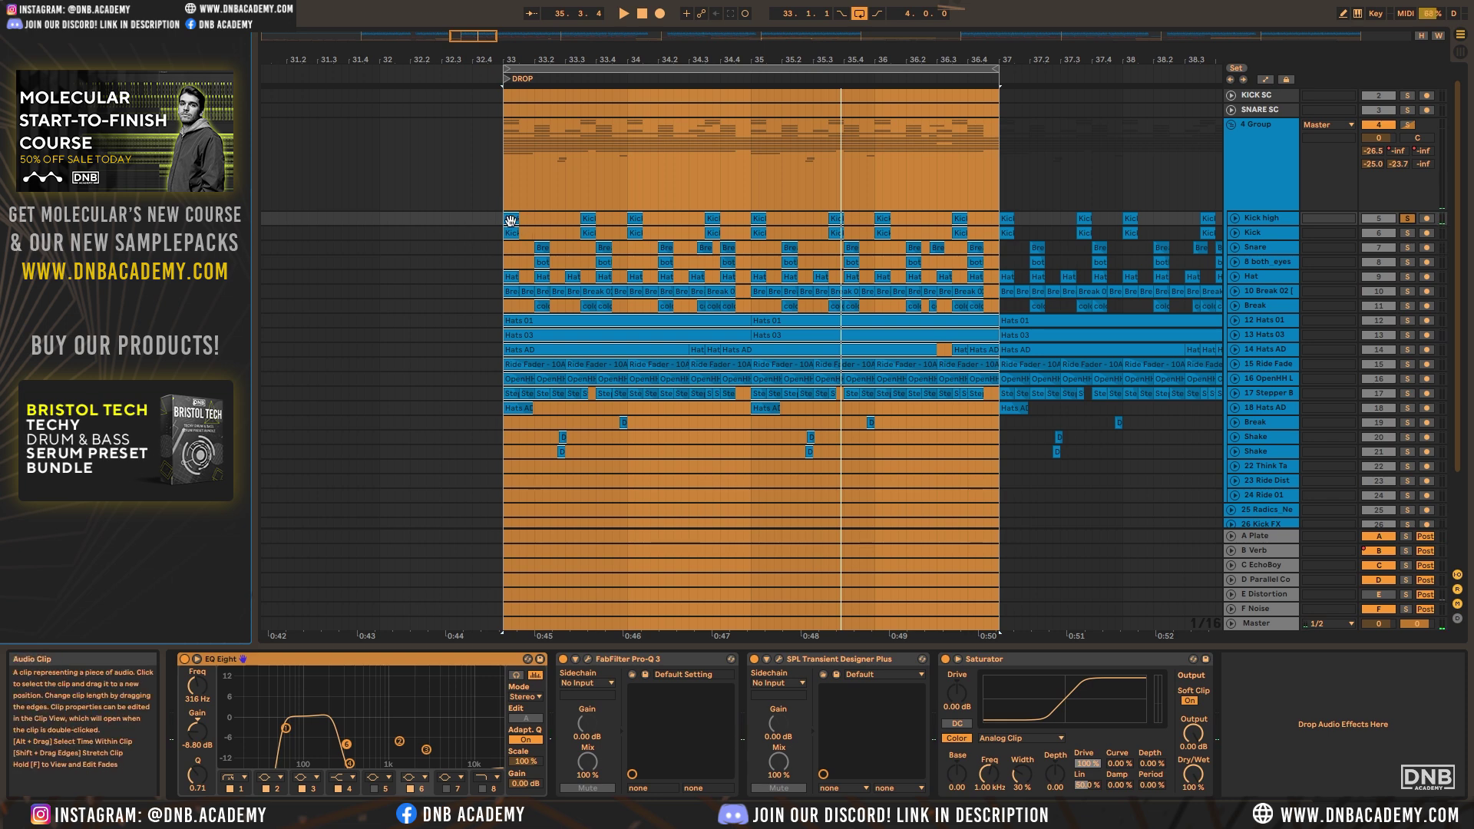
pyautogui.click(588, 658)
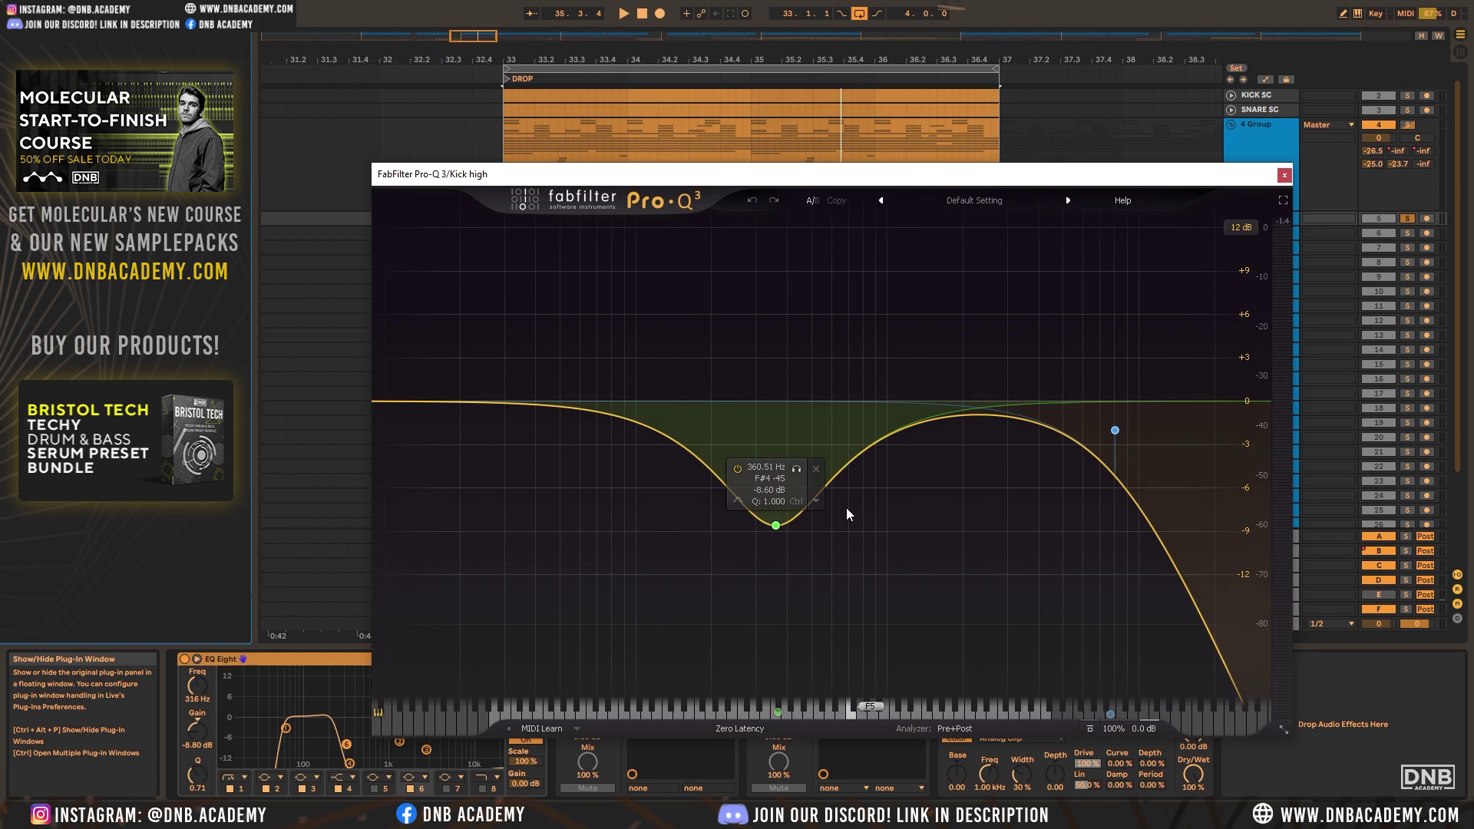
pyautogui.click(1283, 175)
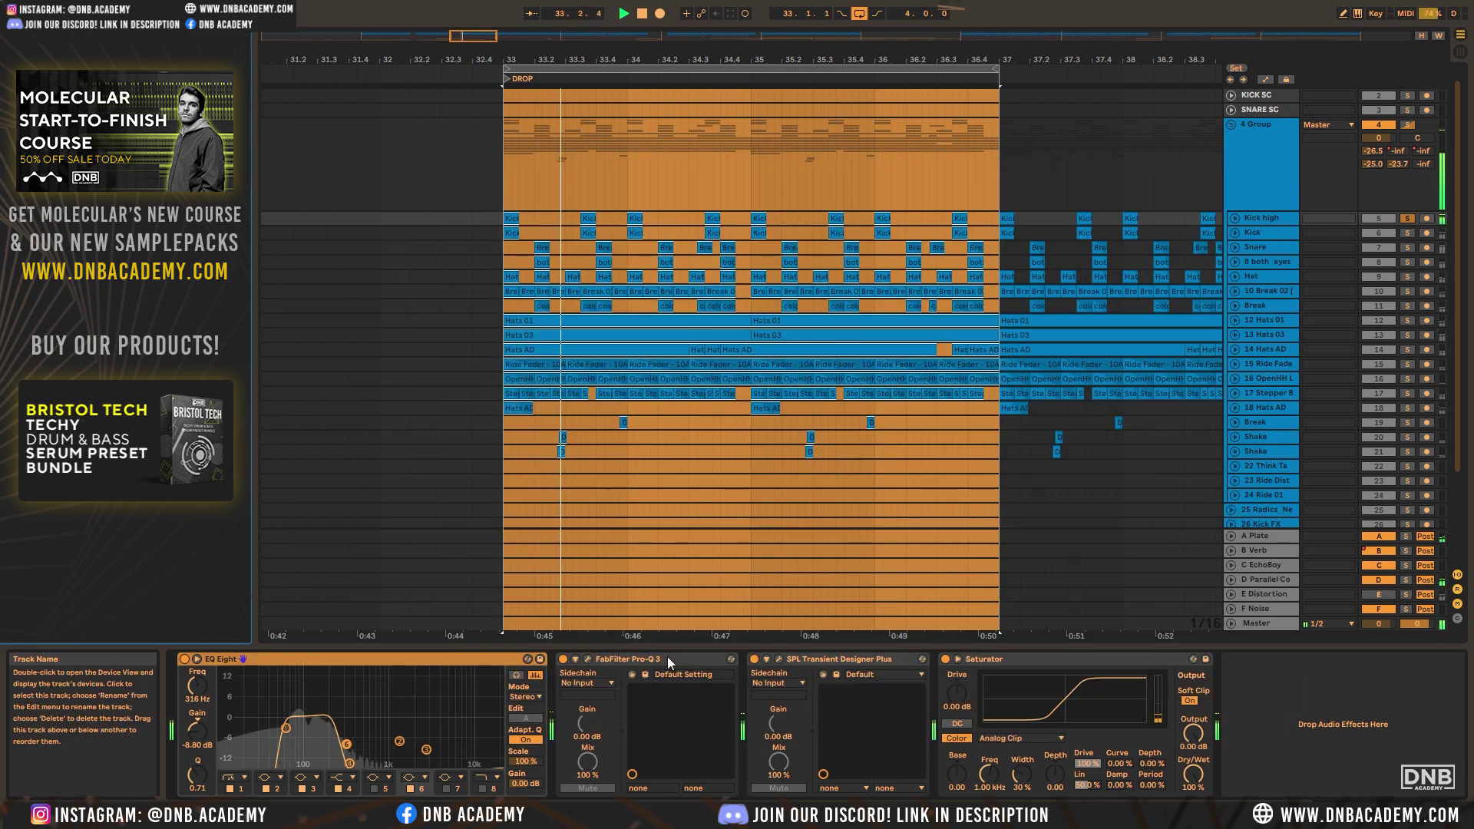
# Audition Kick high in the loop with EQ Eight and Pro-Q 3 bypassed and re-enabled, and check its SPL Transient Designer Plus window
pyautogui.click(299, 662)
pyautogui.press('space')
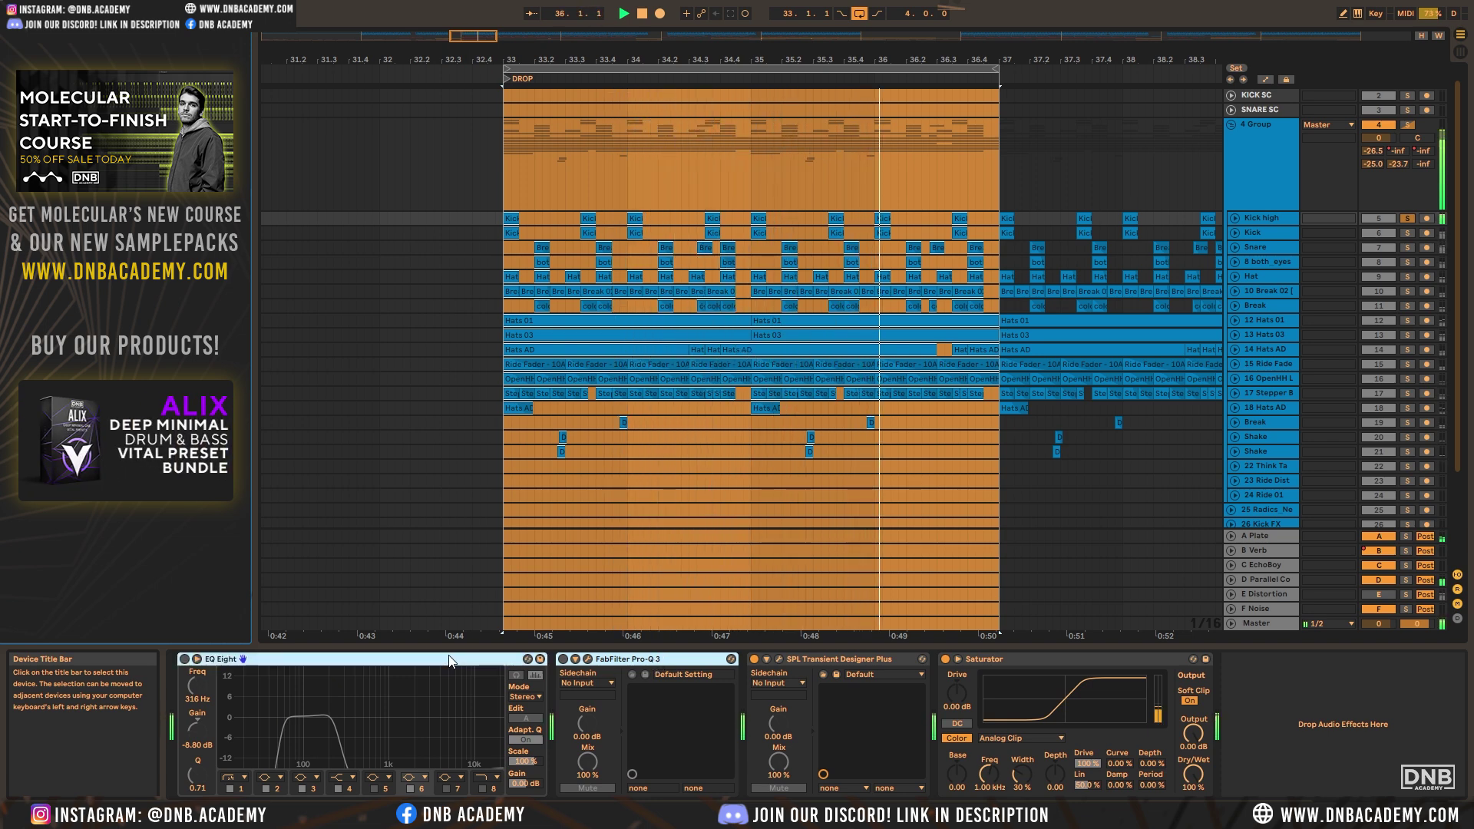
pyautogui.click(779, 660)
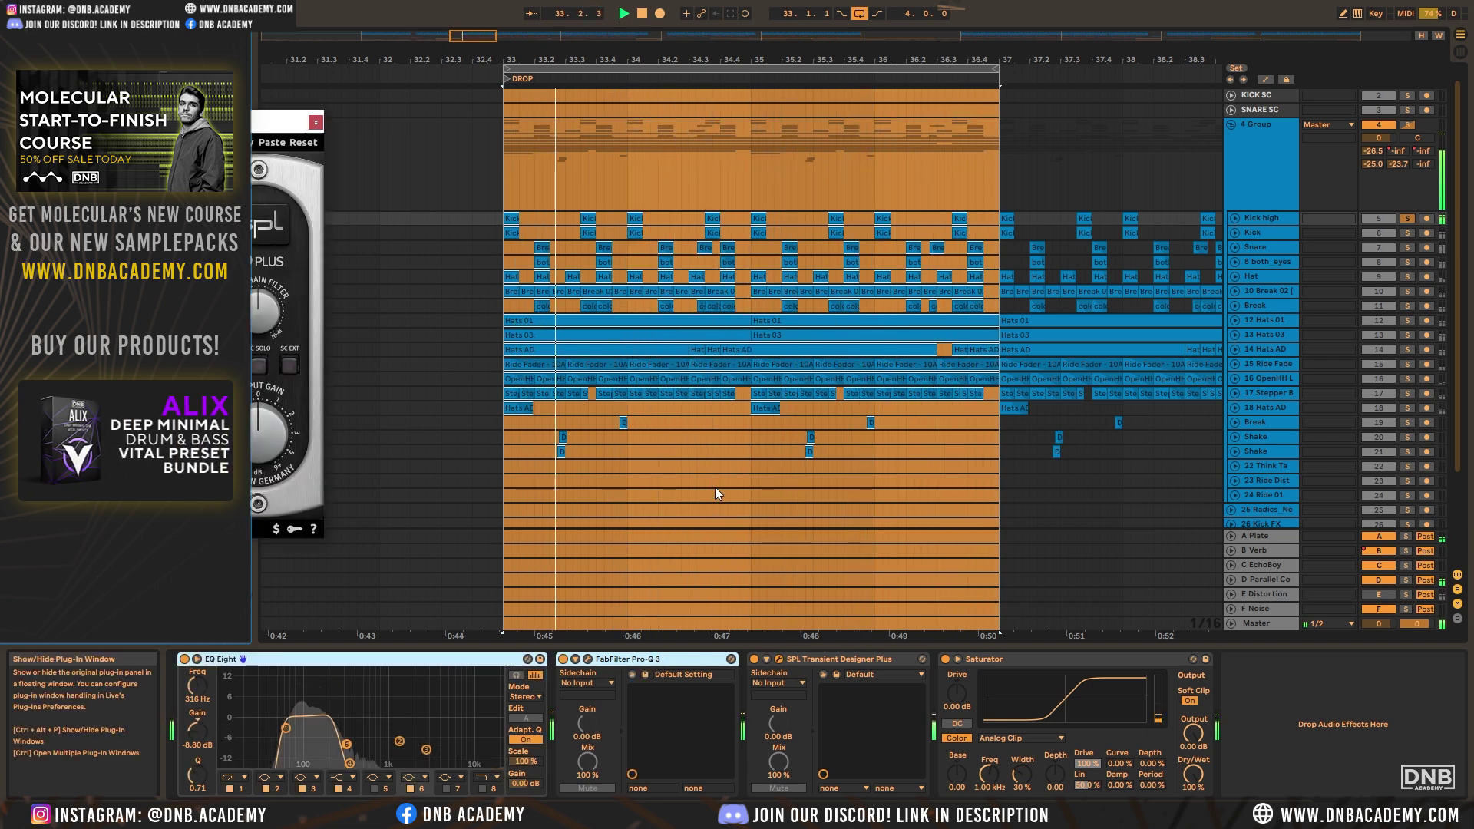
pyautogui.click(780, 660)
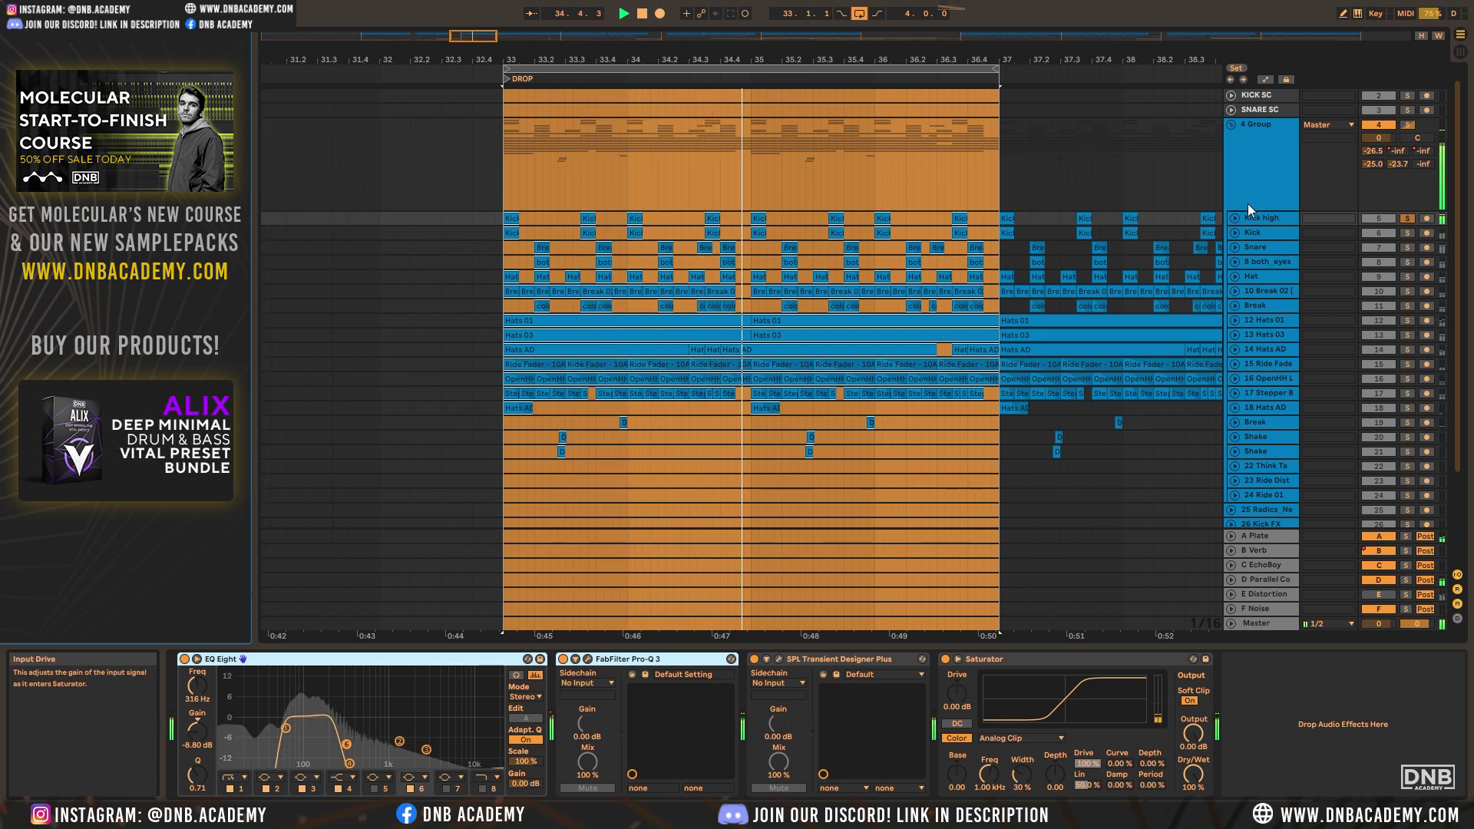
# Solo only the Kick track, show its devices, and compare its sound with EQ Eight bypassed and re-enabled
pyautogui.click(1277, 232)
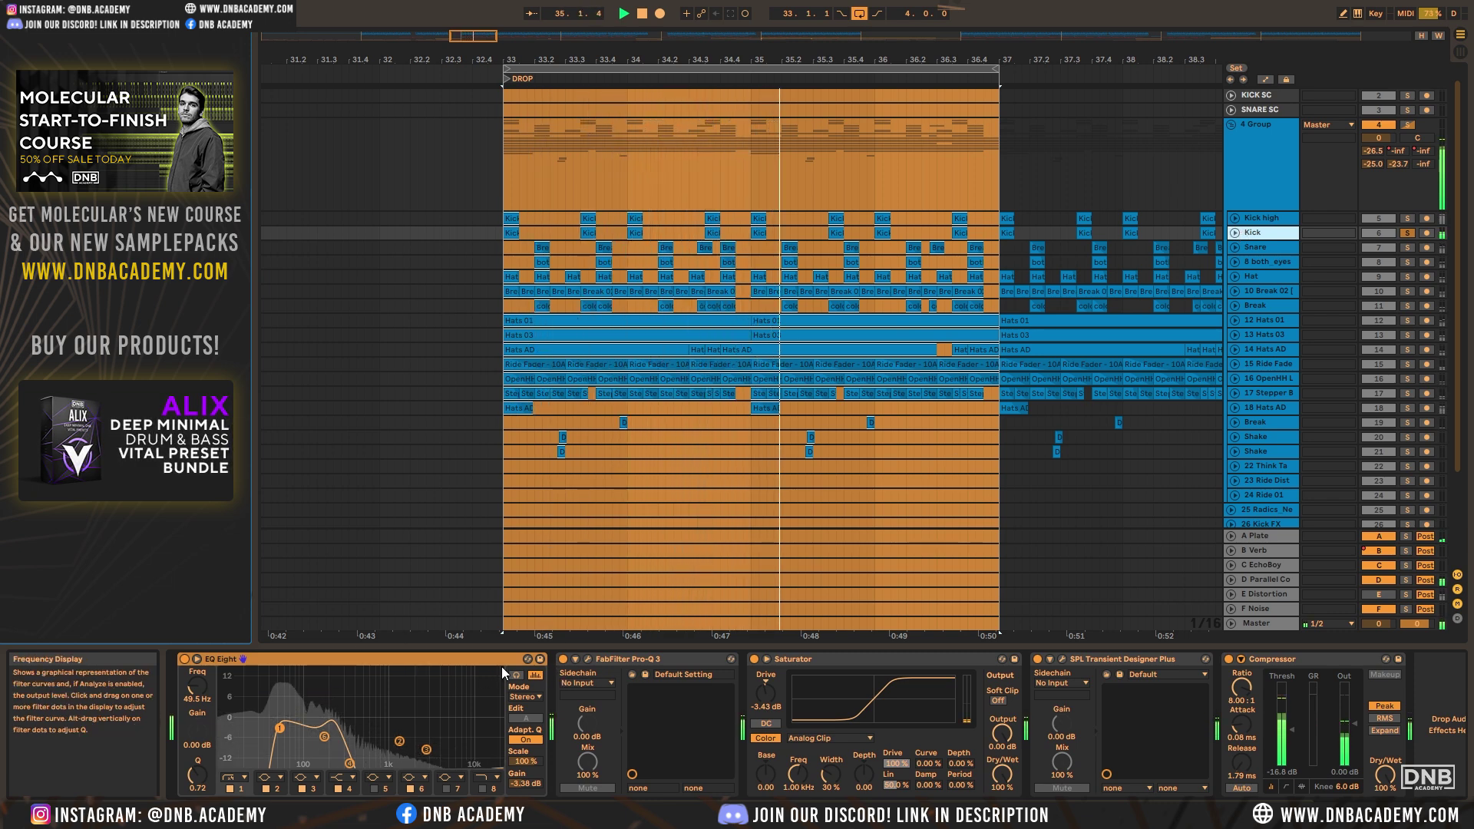
pyautogui.click(185, 660)
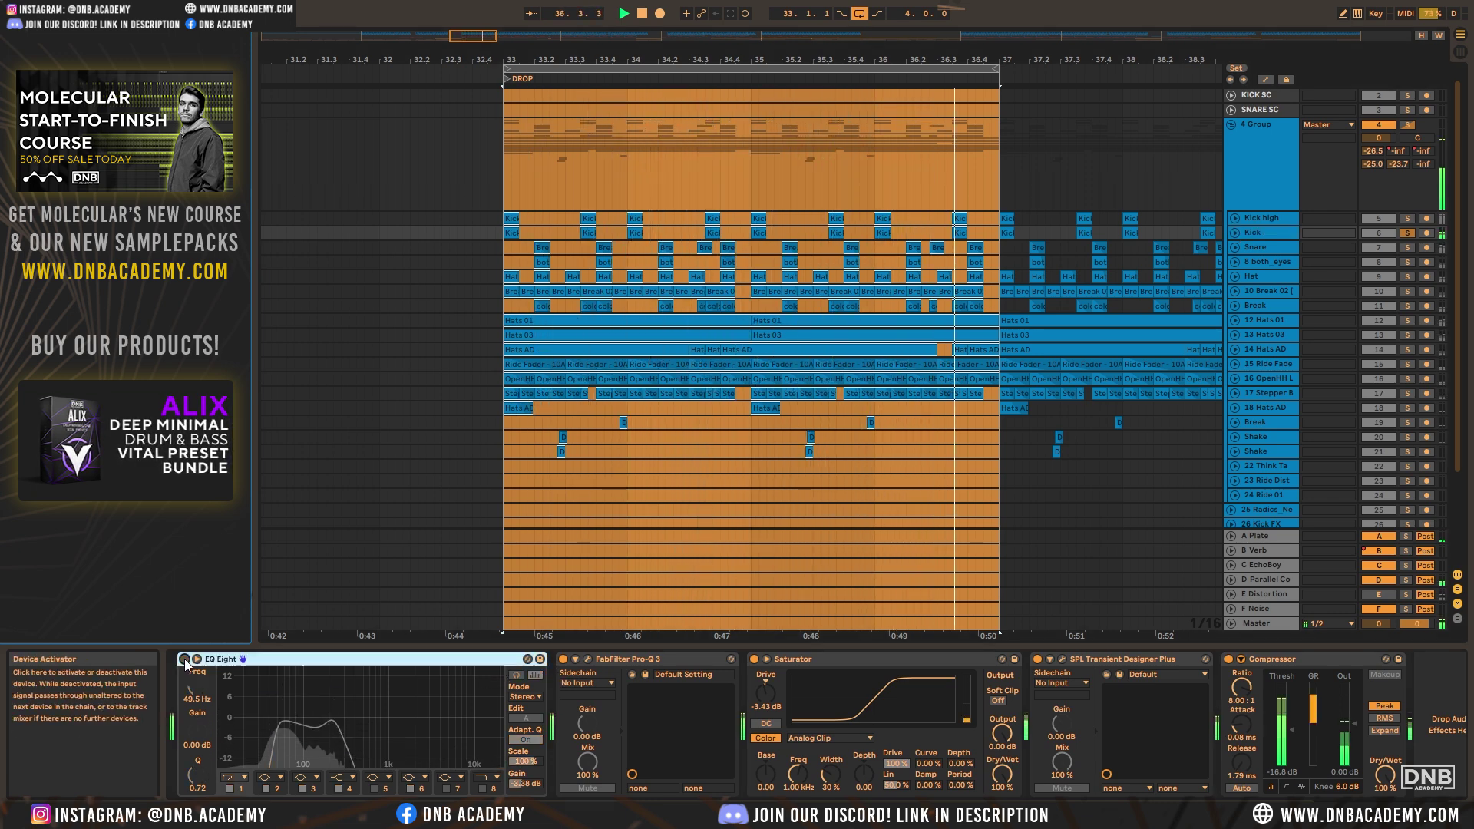
pyautogui.click(184, 659)
pyautogui.click(564, 659)
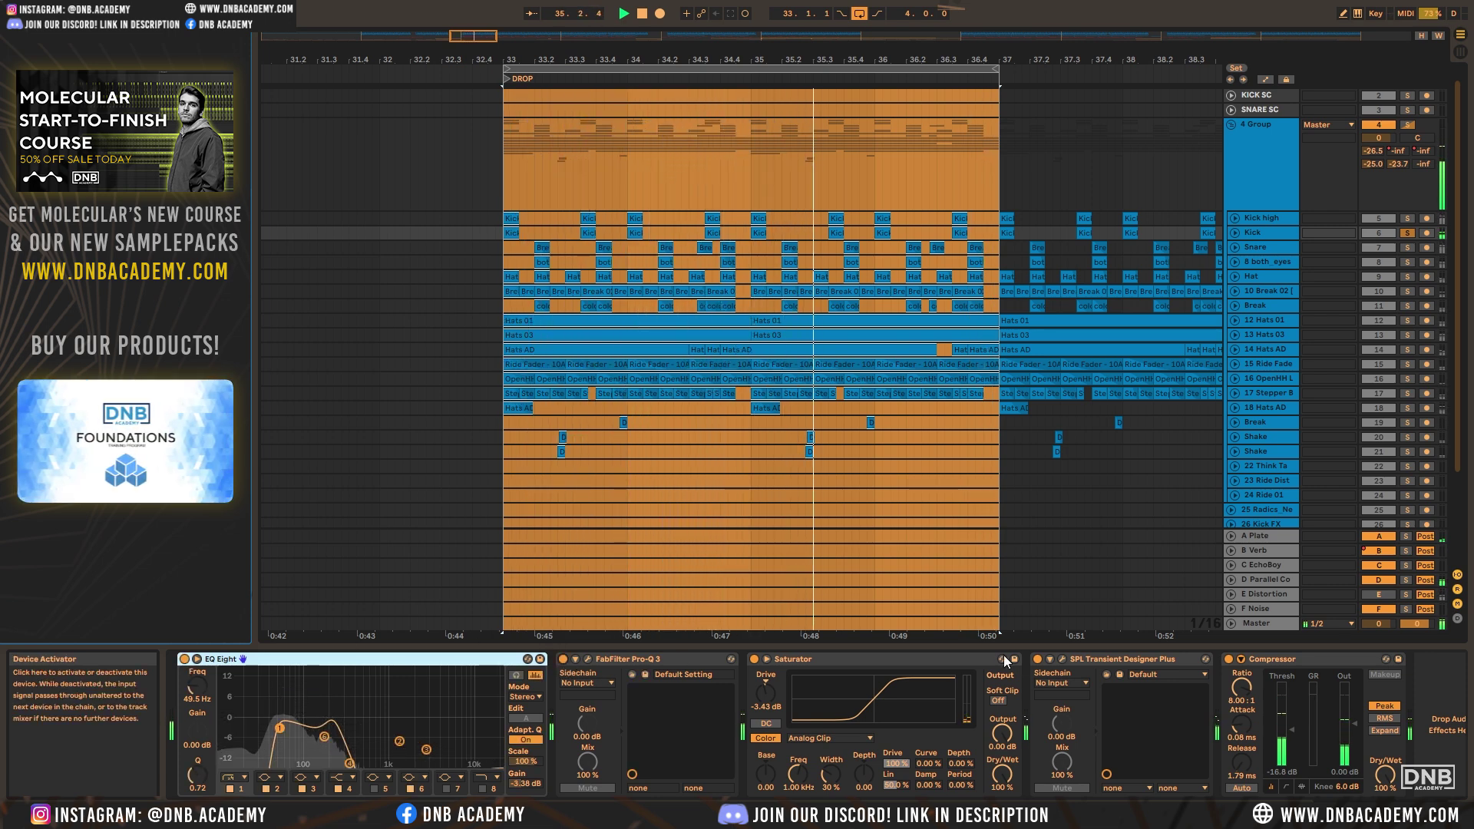
# Inspect the sidechain settings of the Kick track's Compressor, hide them again, and play the loop with Kick high added to the solo
pyautogui.click(1242, 660)
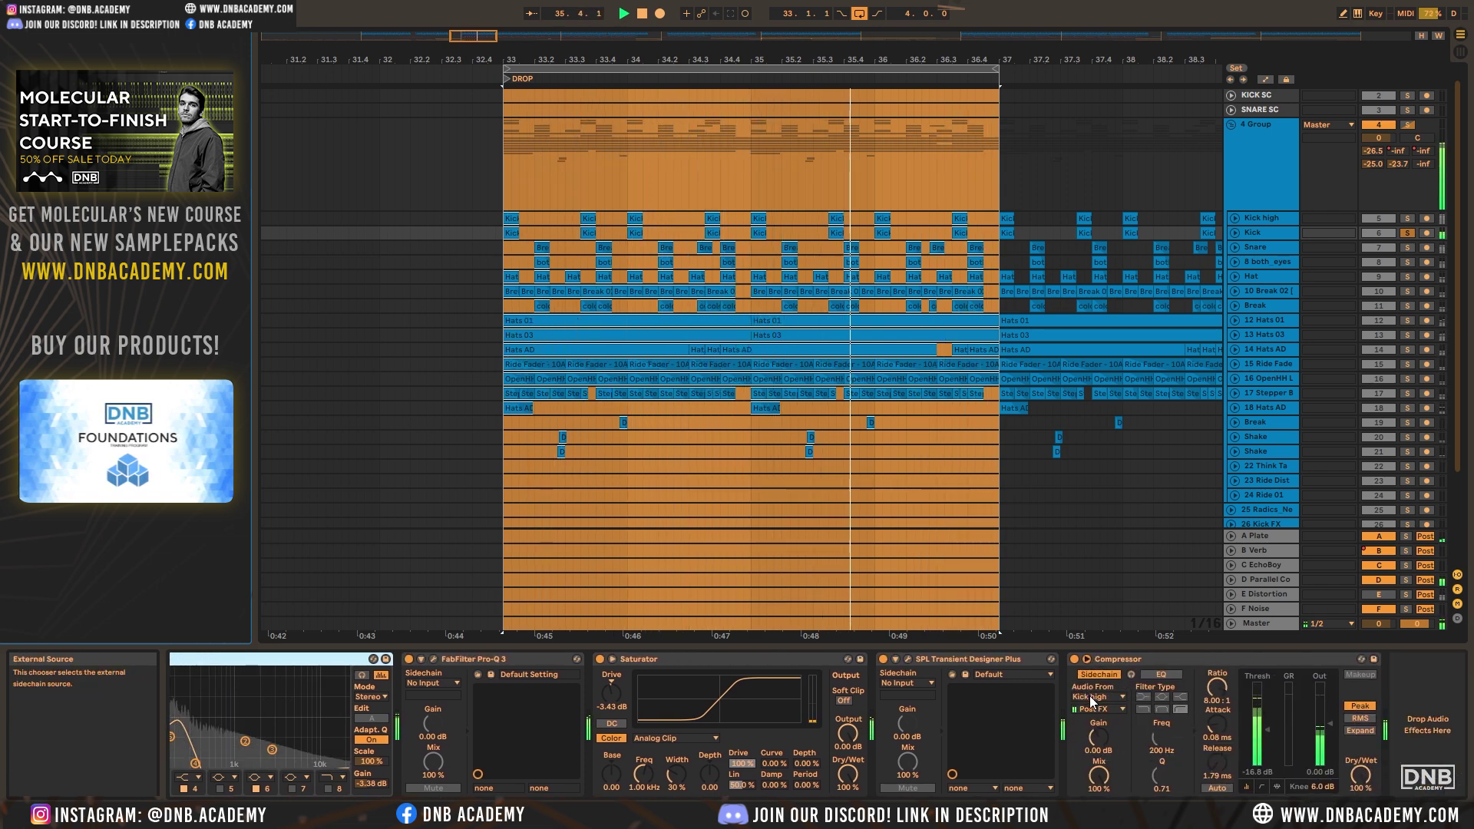
pyautogui.click(1087, 659)
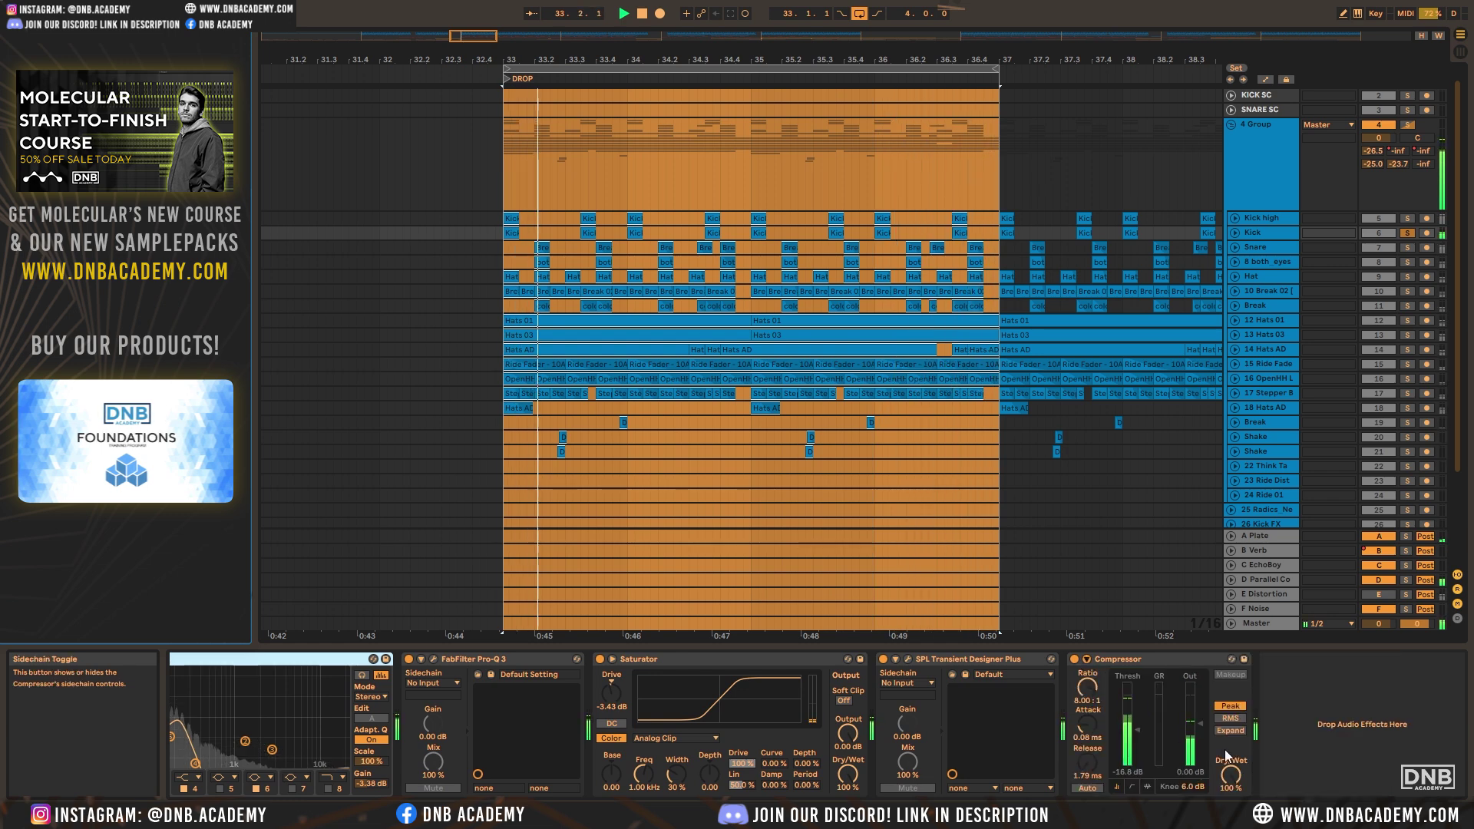
pyautogui.click(1408, 218)
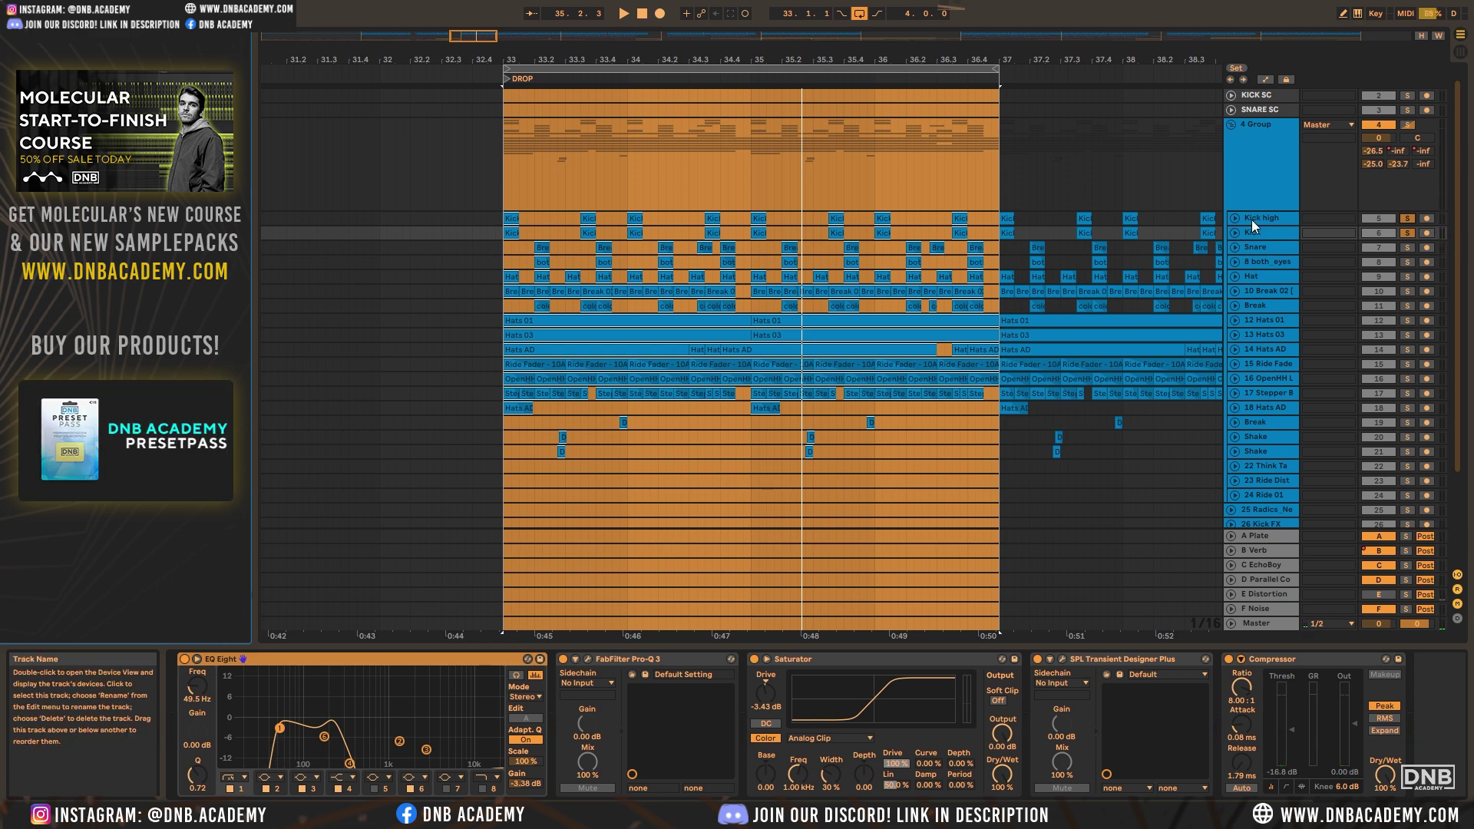
pyautogui.press('space')
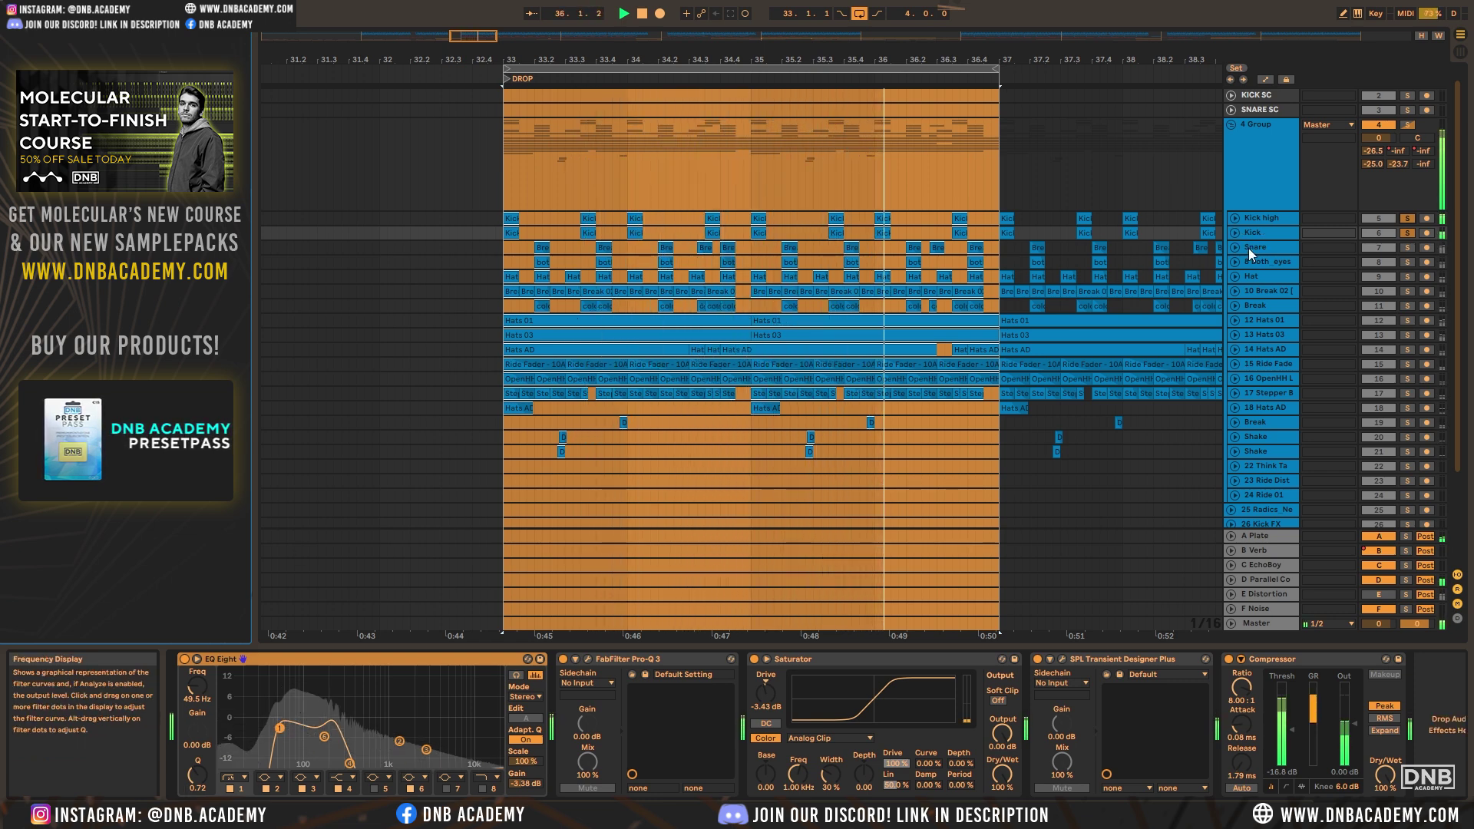
# Solo the Snare track, show its device chain, select its first clip in the drop, and play the loop
pyautogui.click(1408, 247)
pyautogui.click(1274, 249)
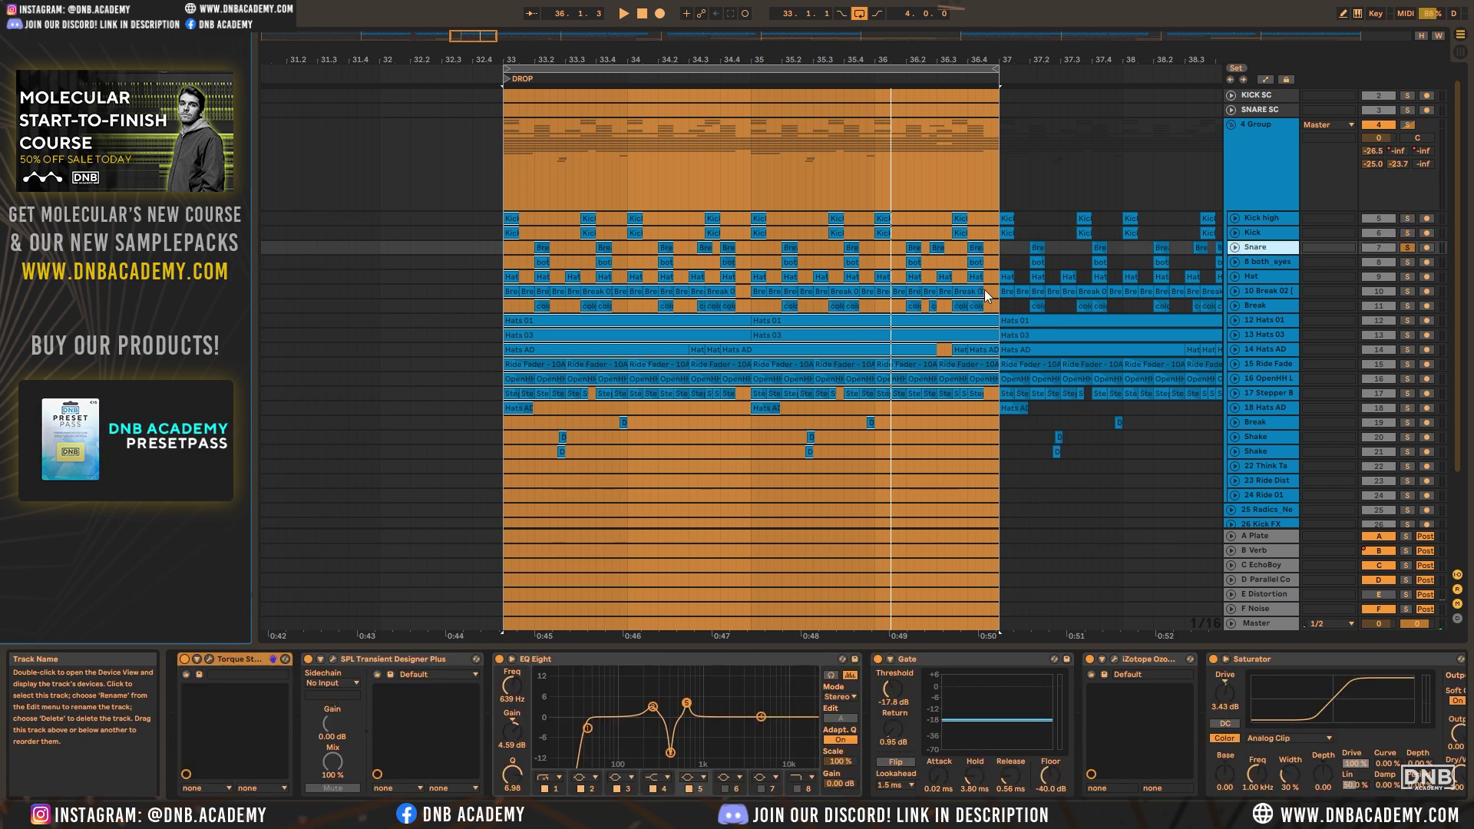
pyautogui.click(1235, 247)
pyautogui.click(1236, 247)
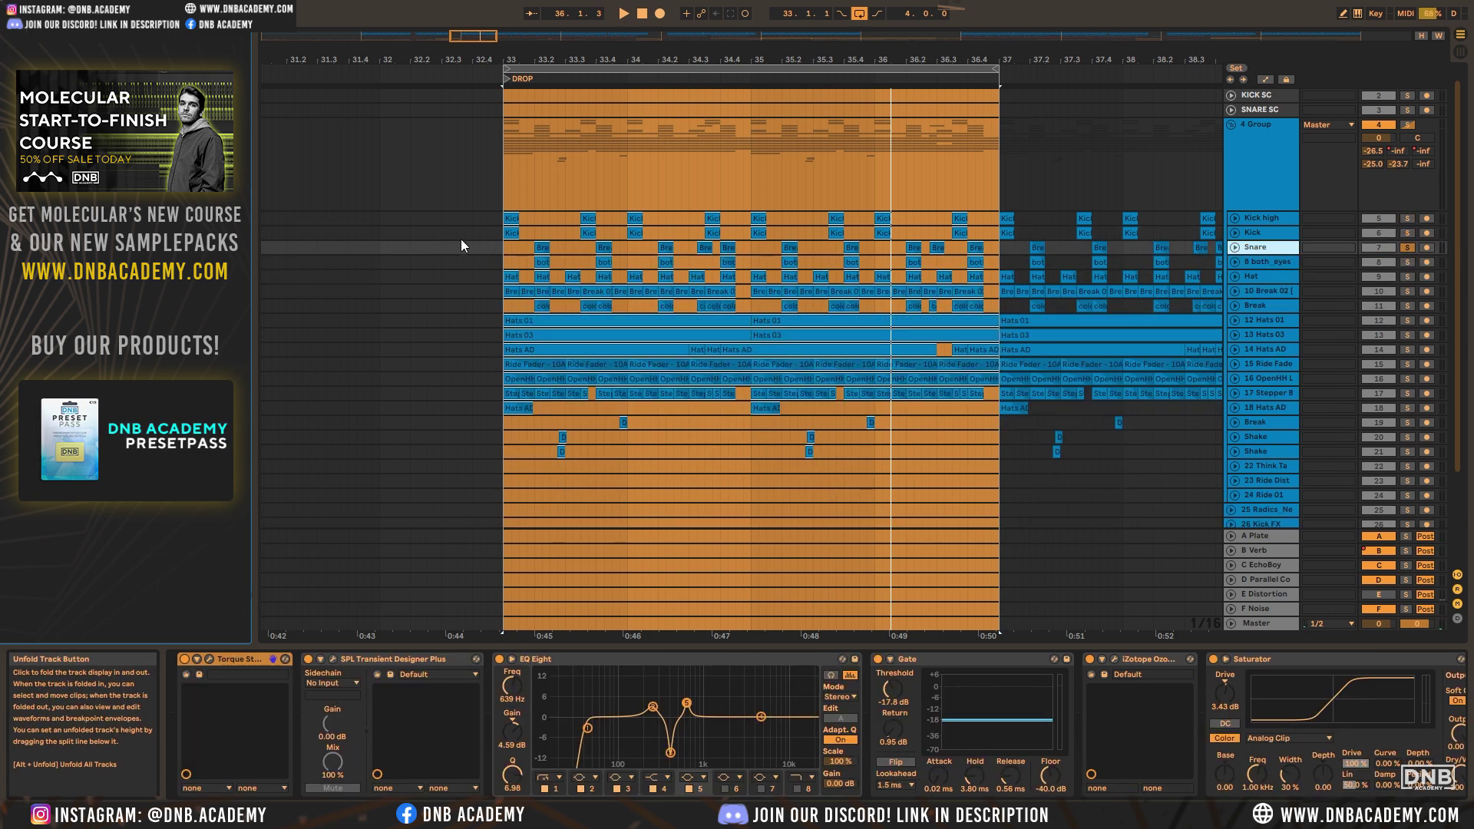
pyautogui.click(542, 247)
pyautogui.press('space')
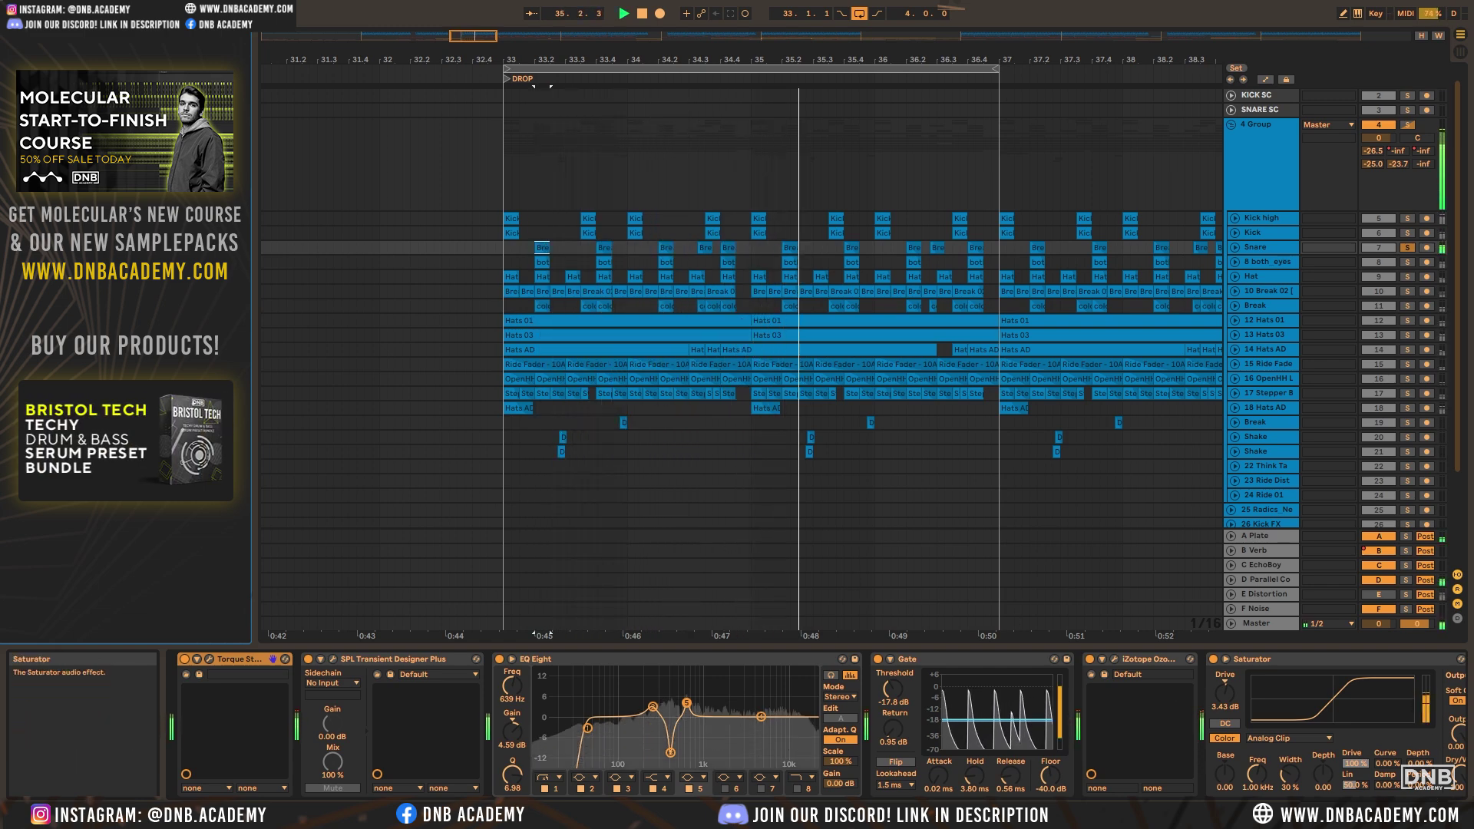
# Audition the Snare with all devices from Torque Stereo to Saturator bypassed and re-enabled, and view Torque's settings before closing its window
pyautogui.click(1316, 661)
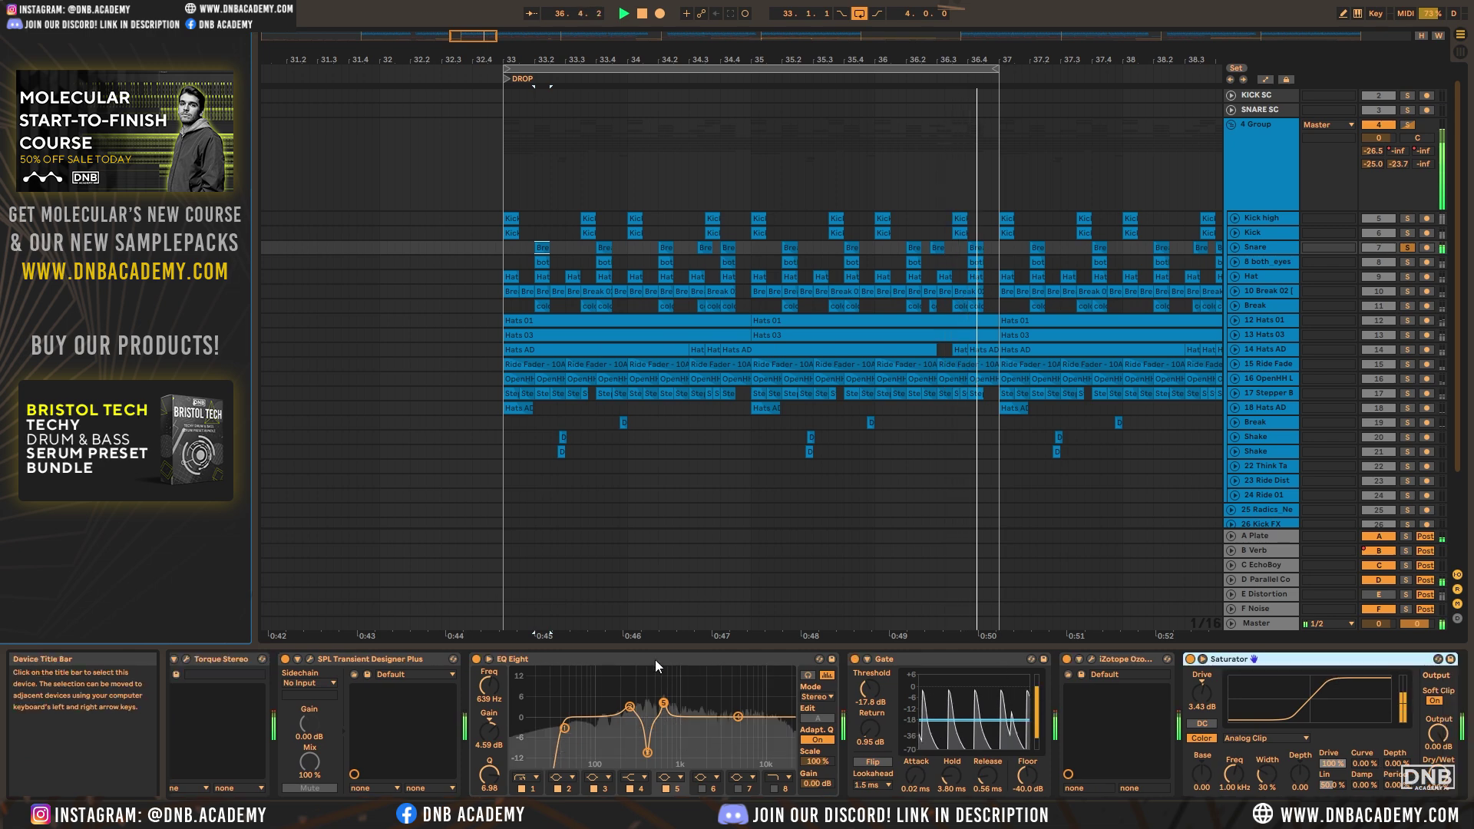
pyautogui.click(229, 656)
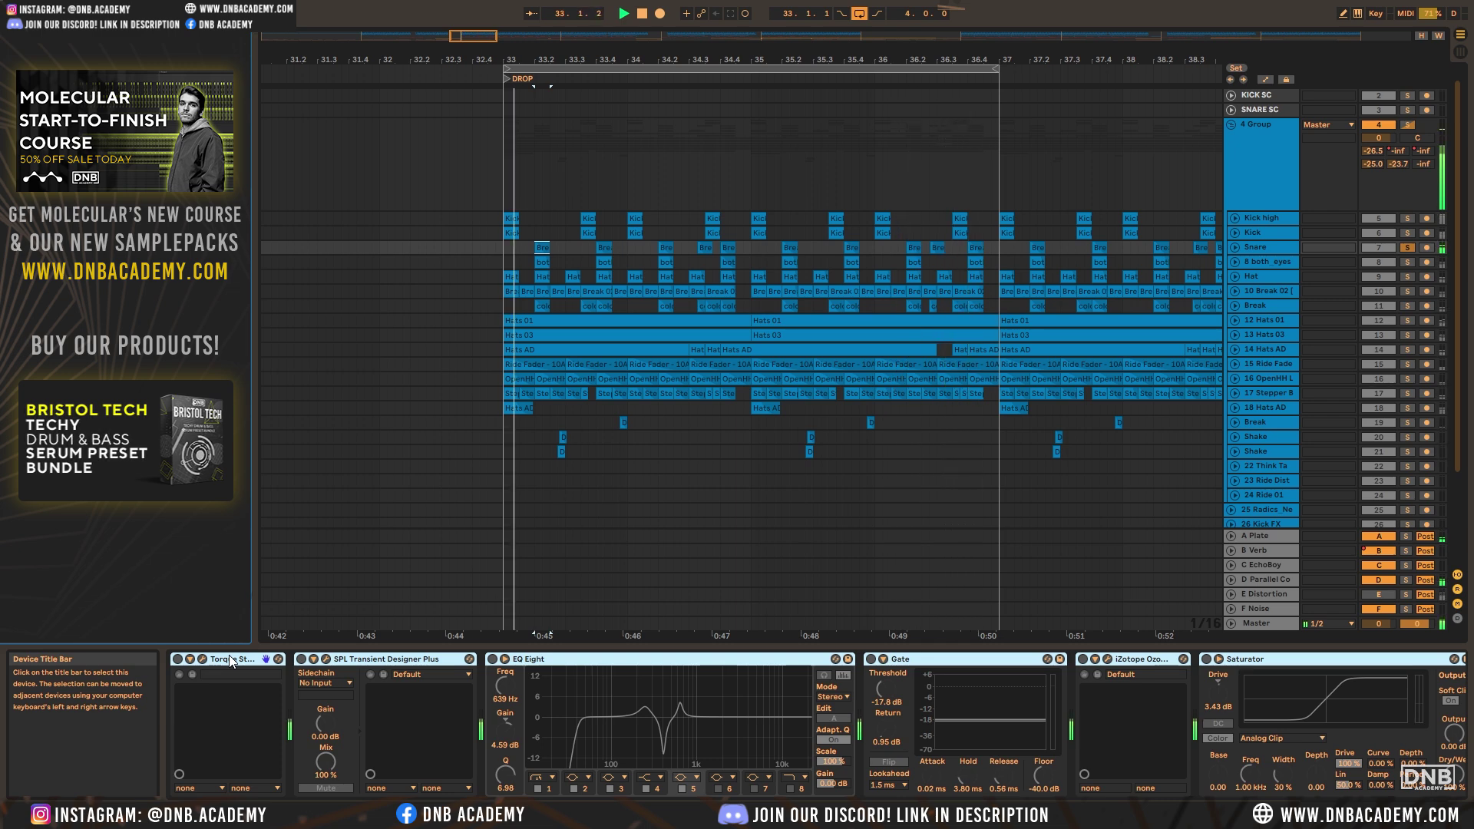
pyautogui.click(202, 659)
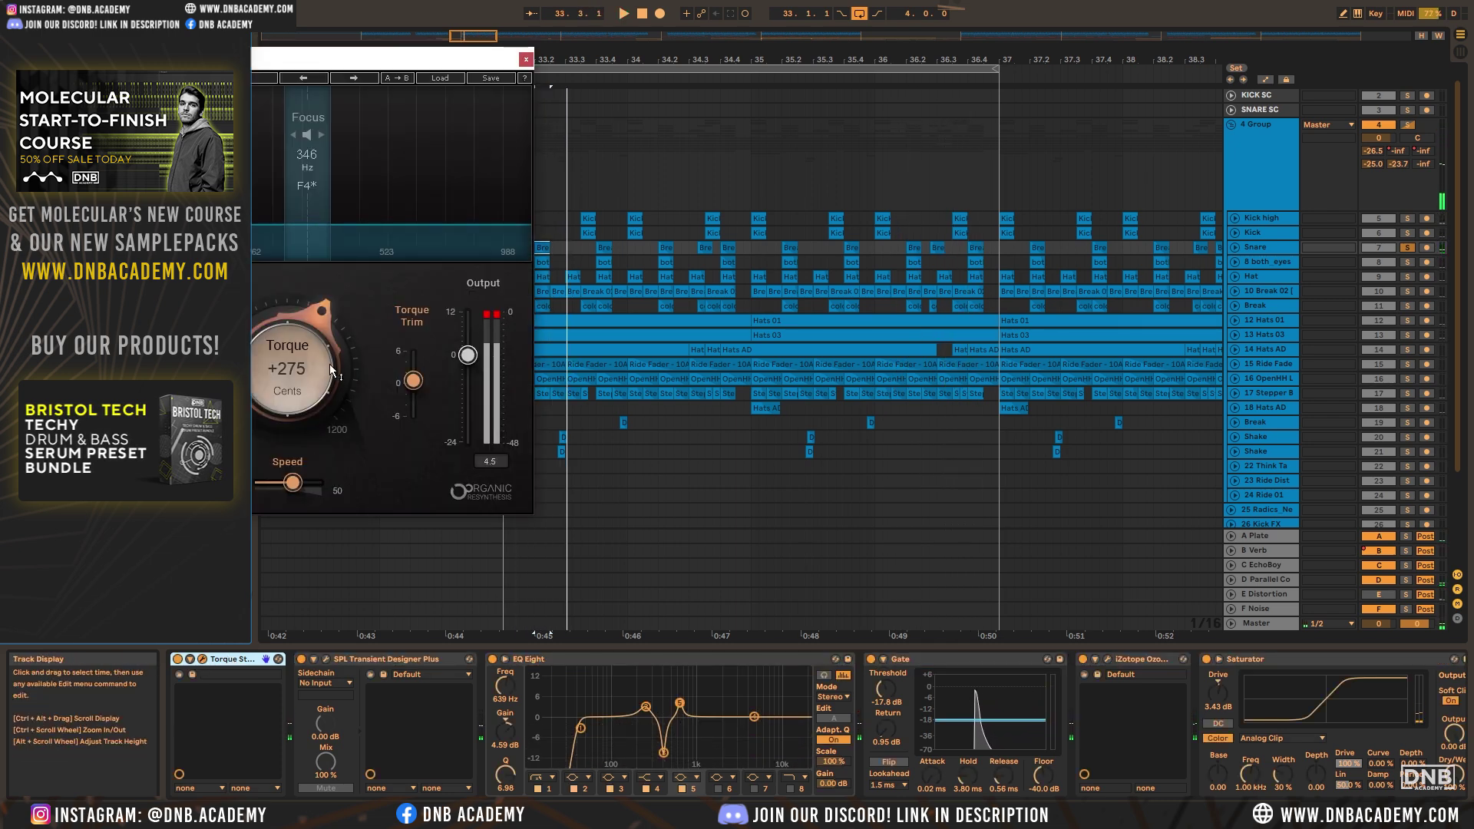
pyautogui.moveTo(461, 58); pyautogui.dragTo(620, 165)
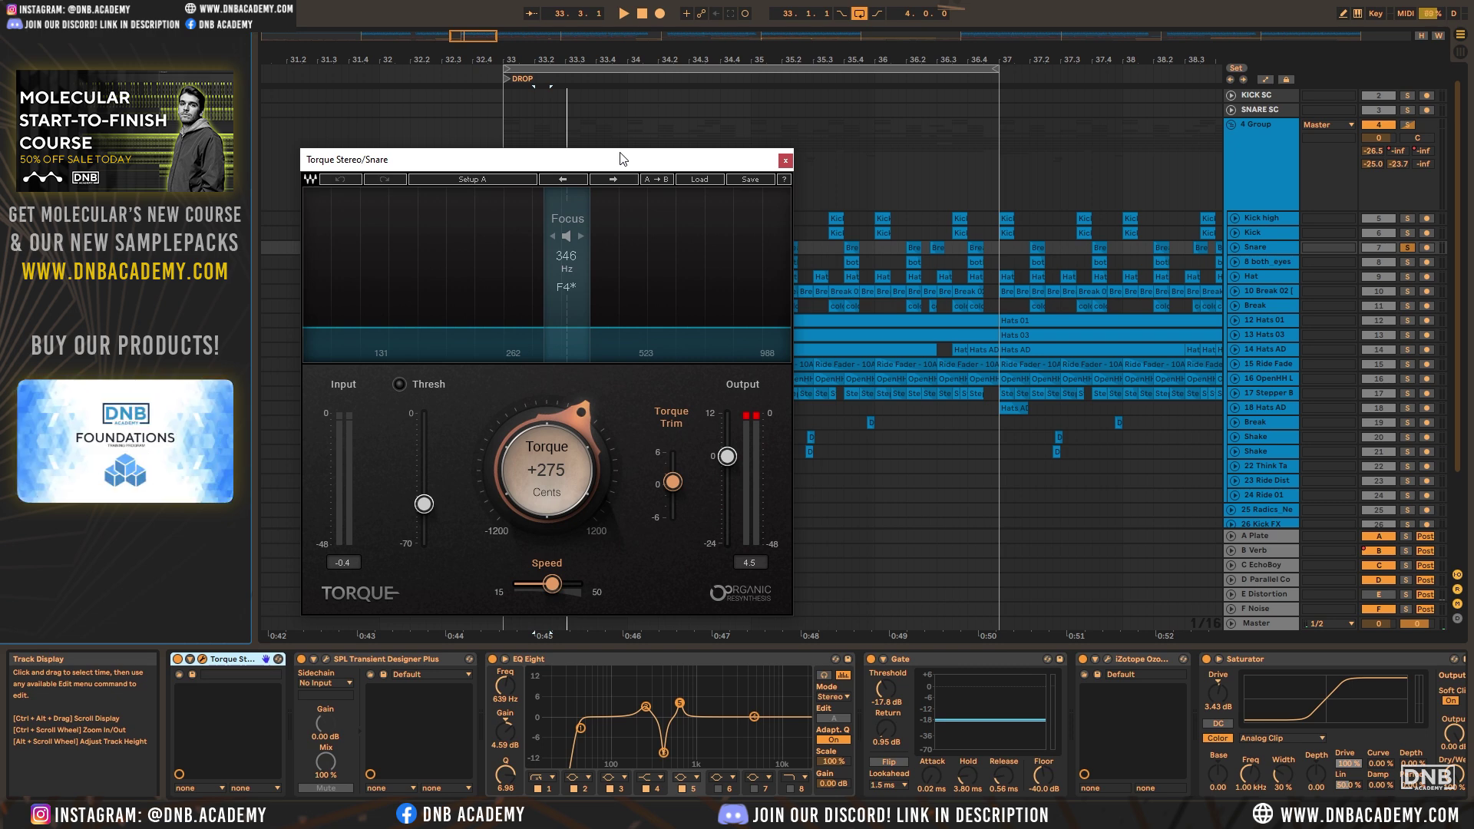
pyautogui.click(784, 160)
# Bypass the Snare devices from SPL Transient Designer Plus through Saturator, leaving only Torque active, and play the whole drop loop
pyautogui.click(415, 662)
pyautogui.keyDown('shift'); pyautogui.click(1254, 662); pyautogui.keyUp('shift')
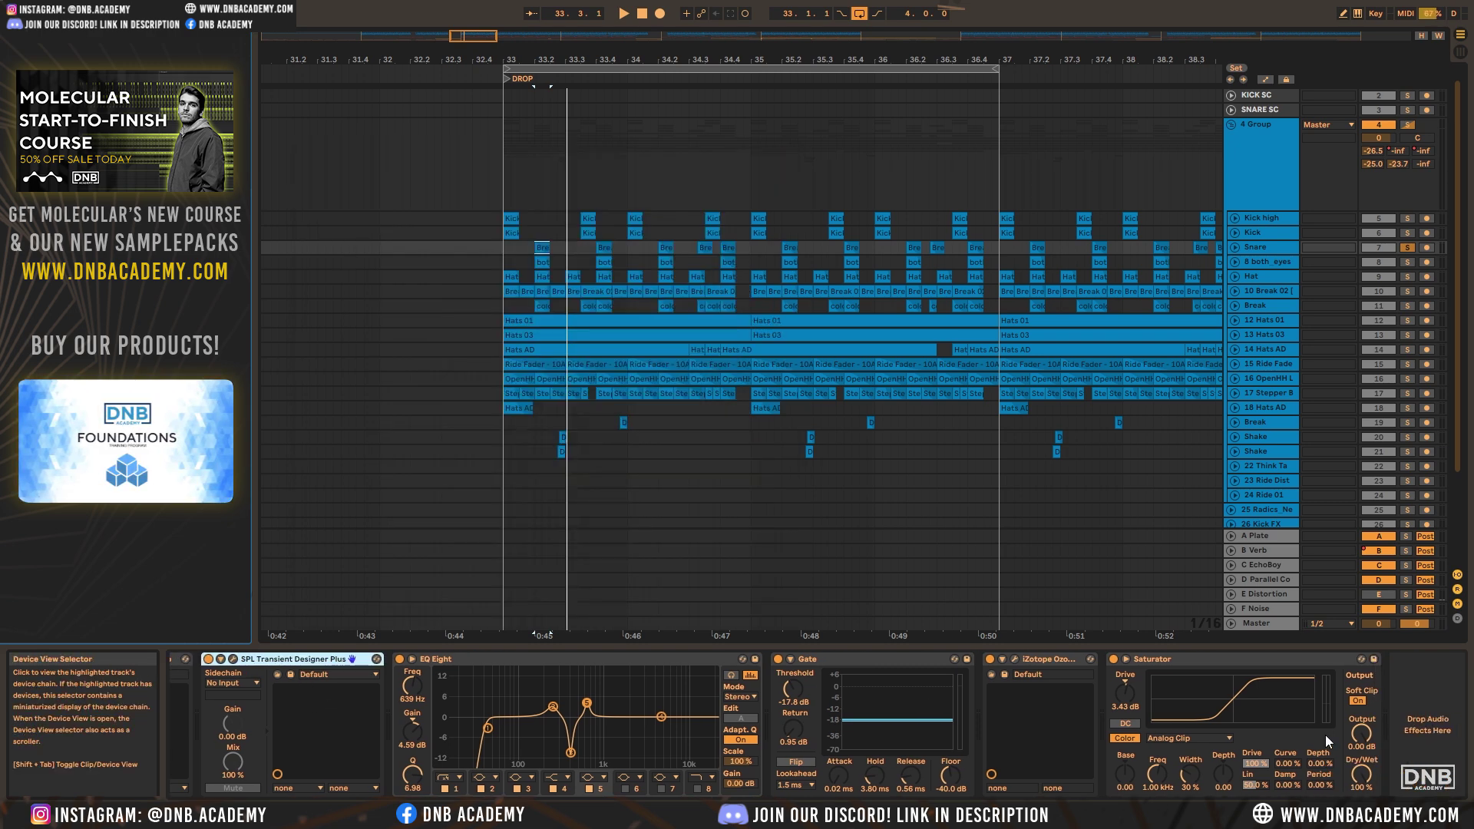
pyautogui.click(1332, 801)
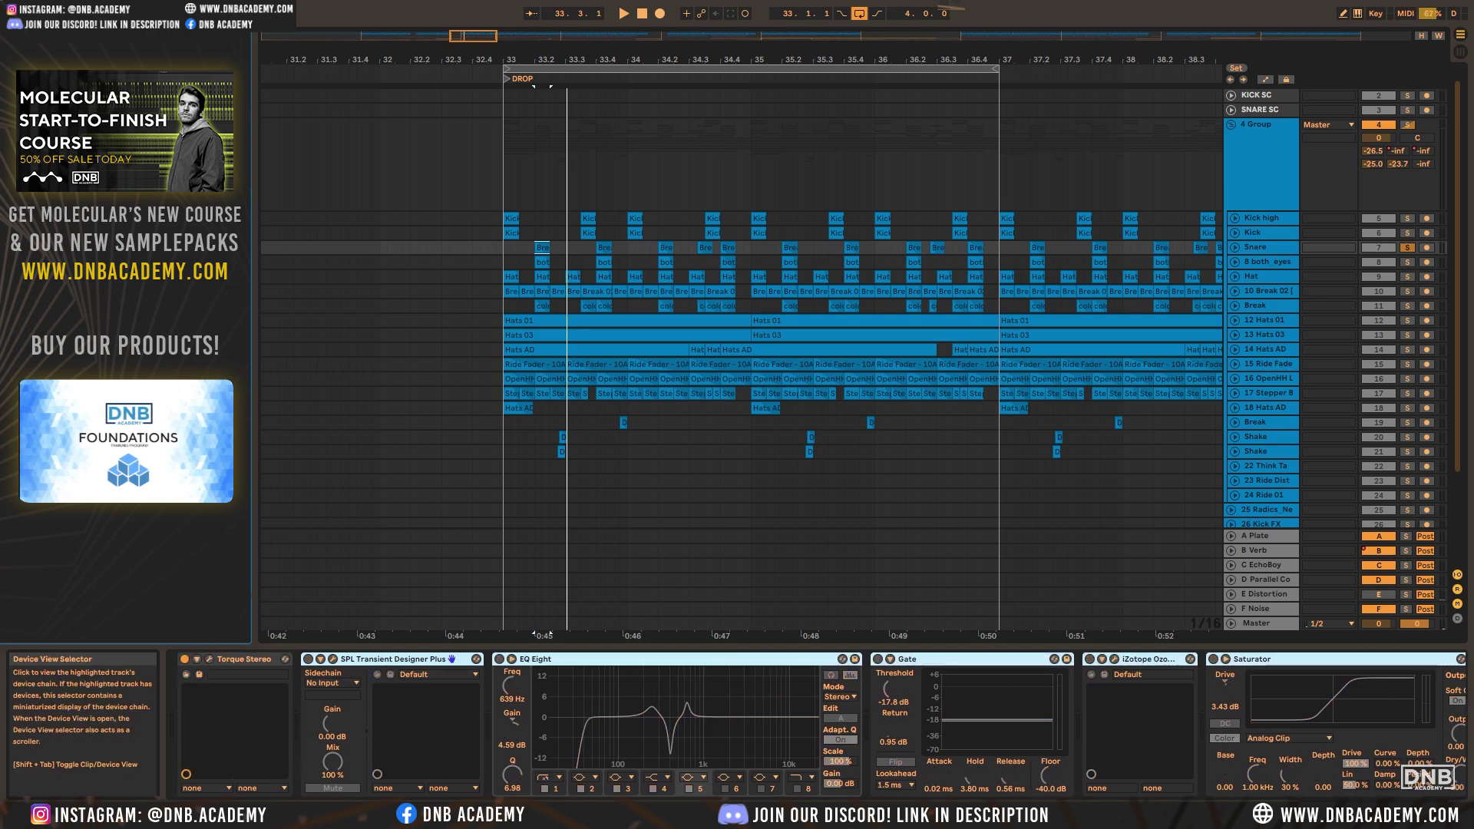
pyautogui.click(667, 76)
pyautogui.press('space')
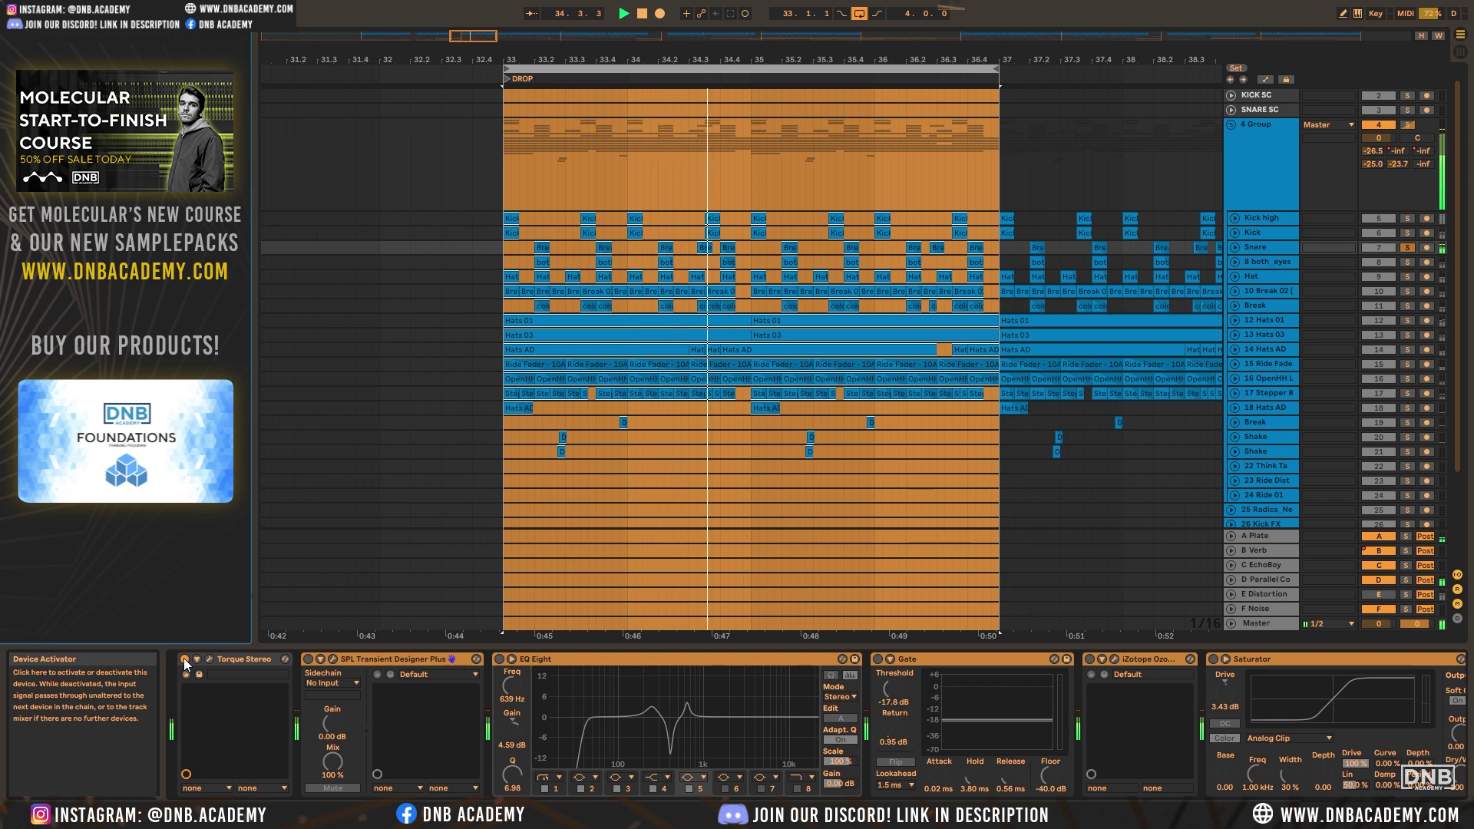
# Compare the Snare with Torque Stereo off and on, and open its window to examine the Focus and Torque settings during playback
pyautogui.click(184, 659)
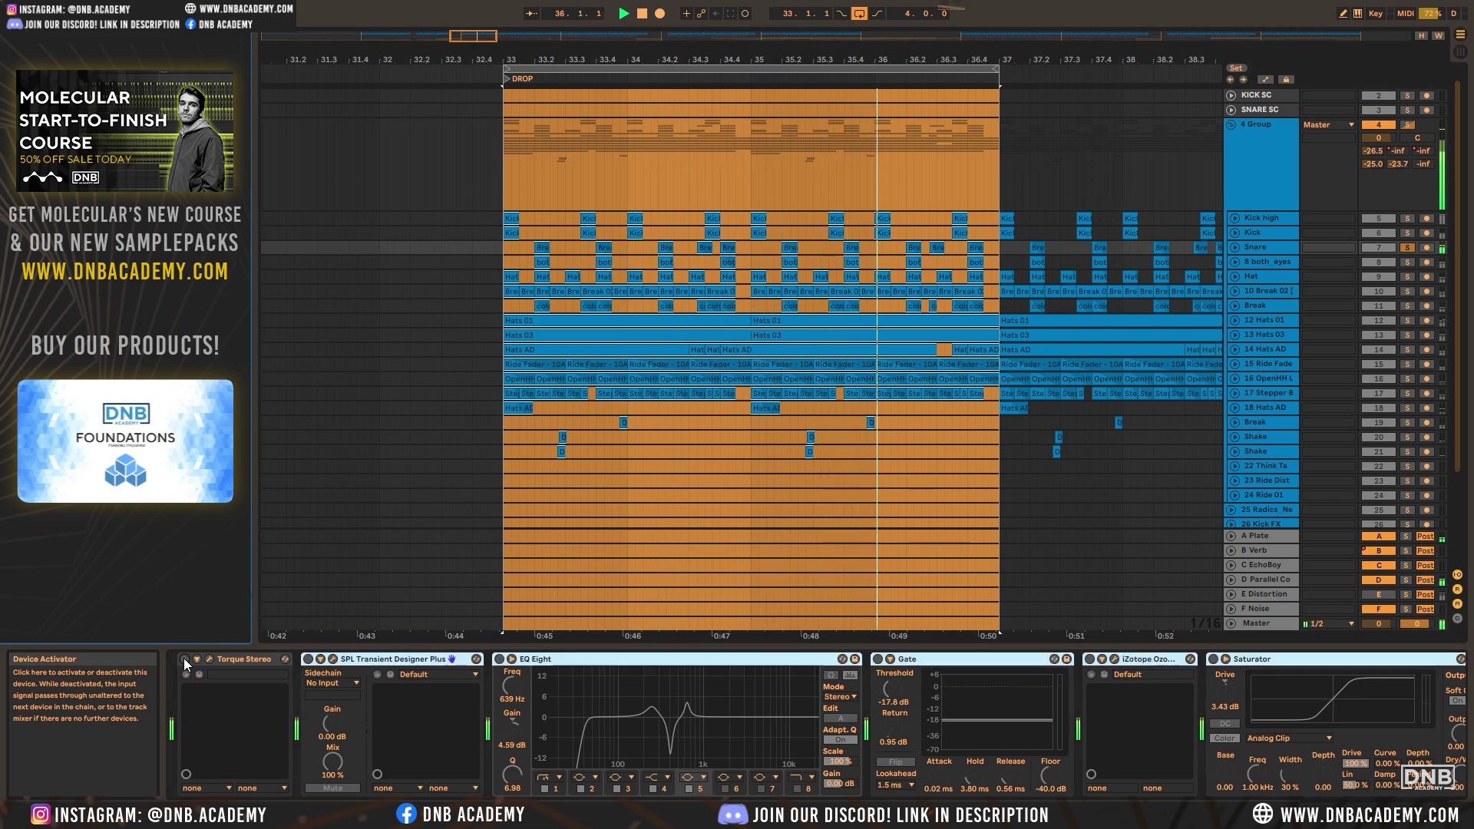
pyautogui.click(184, 659)
pyautogui.click(209, 658)
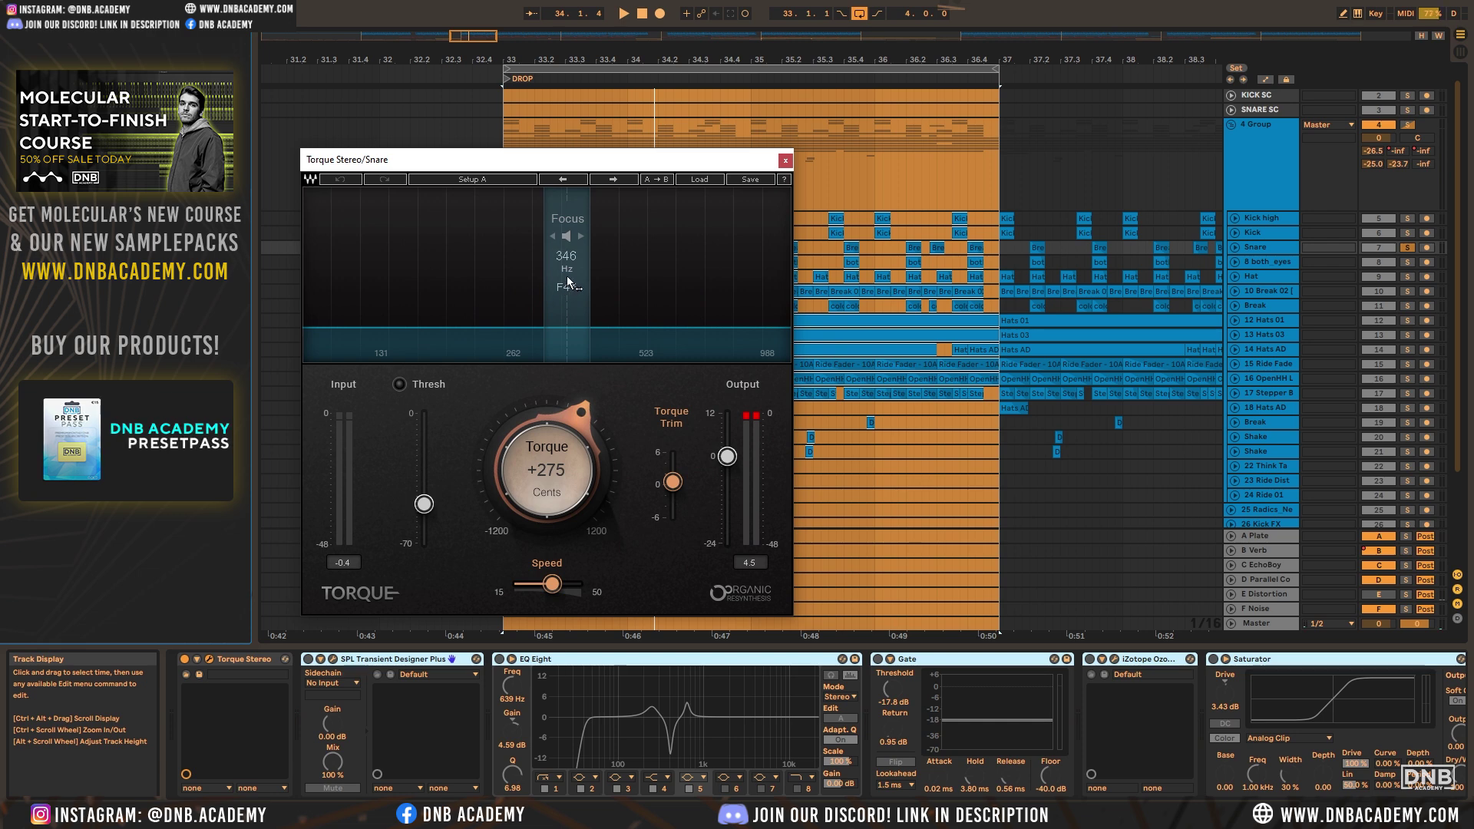
pyautogui.press('space')
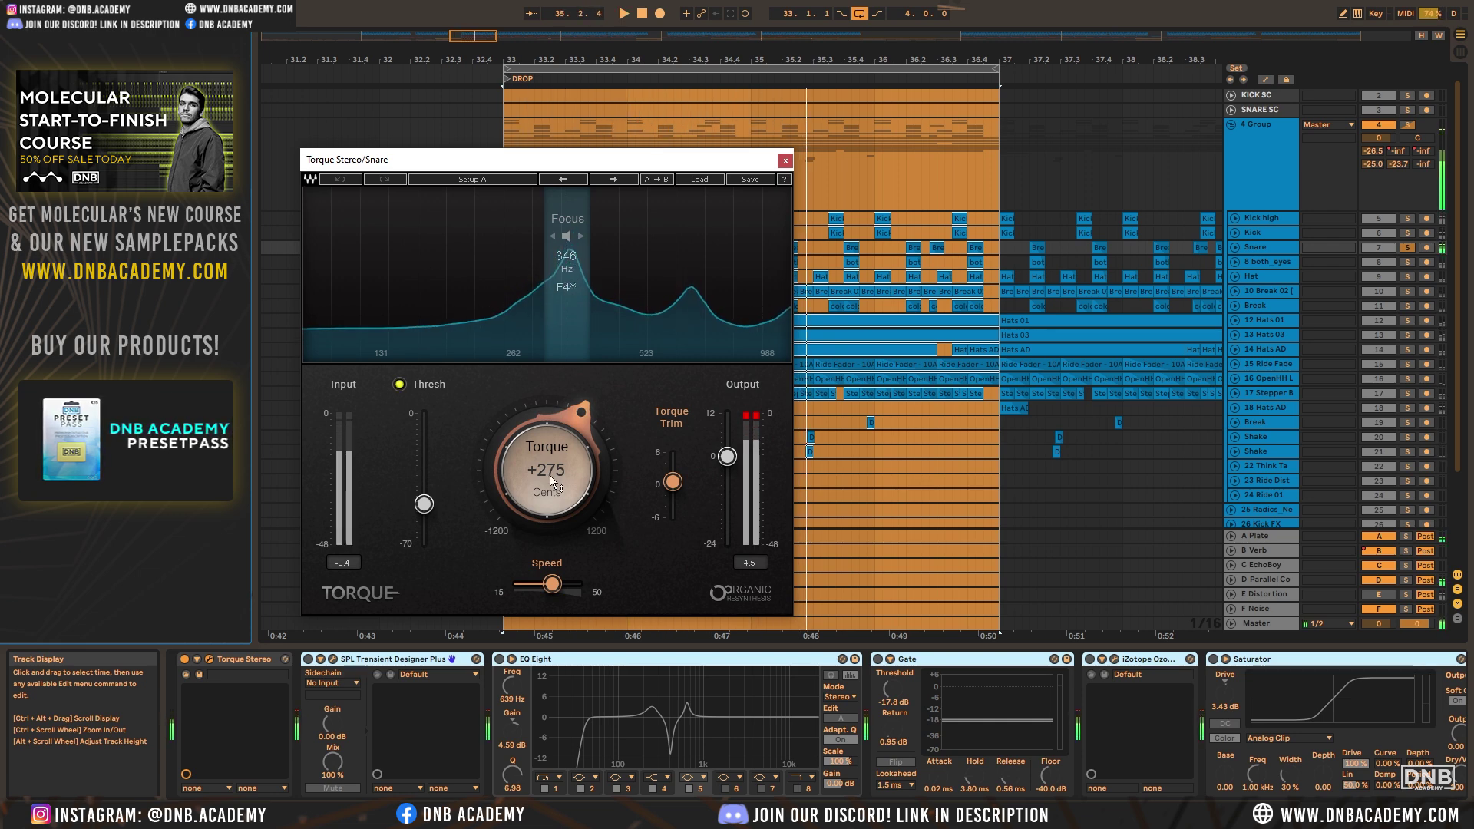
pyautogui.press('space')
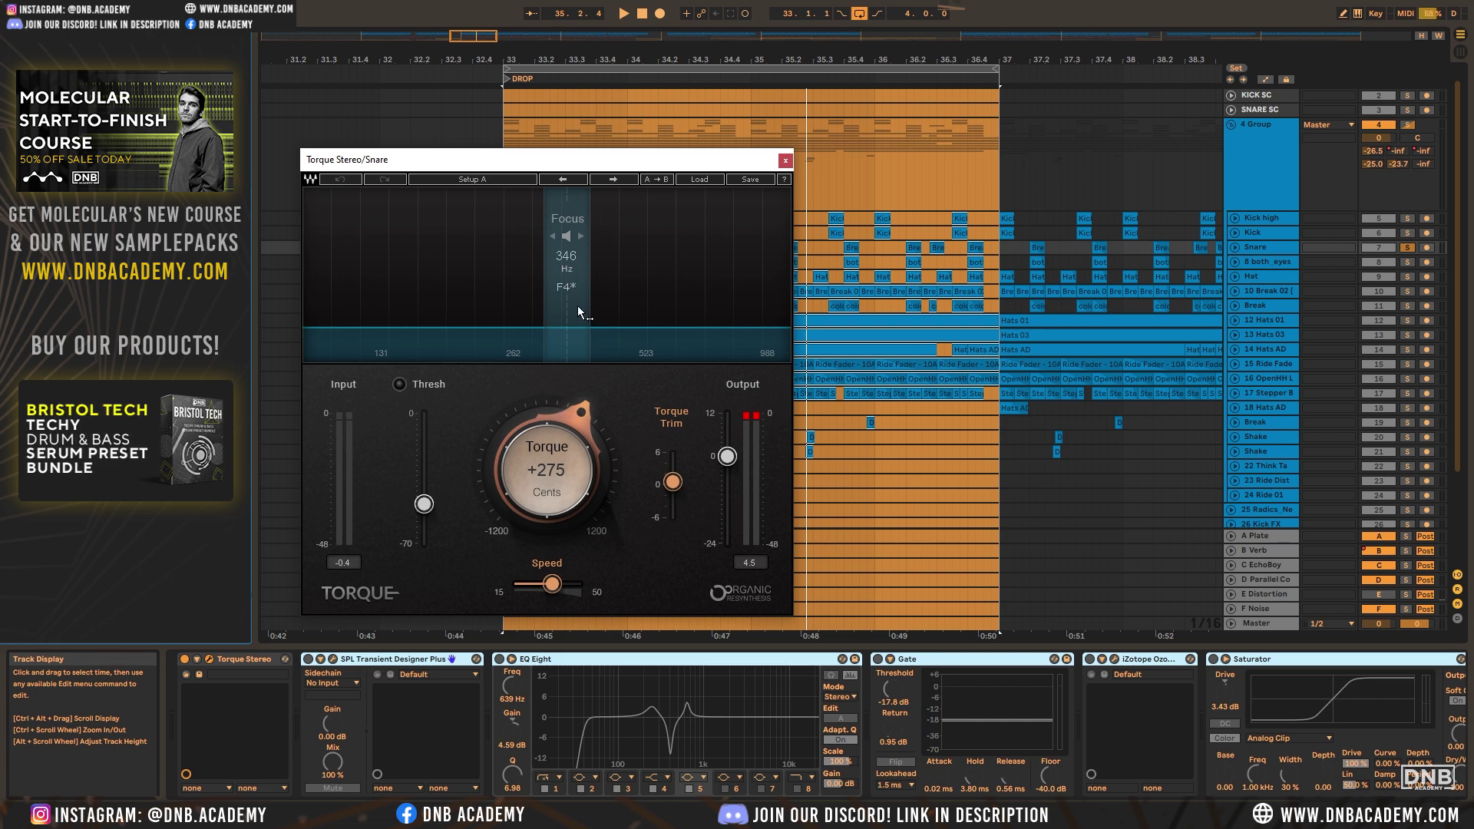
pyautogui.press('space')
# Re-enable the Snare devices from SPL Transient Designer Plus to Saturator, compare with Torque off and on, then stop and close Torque's window
pyautogui.click(185, 660)
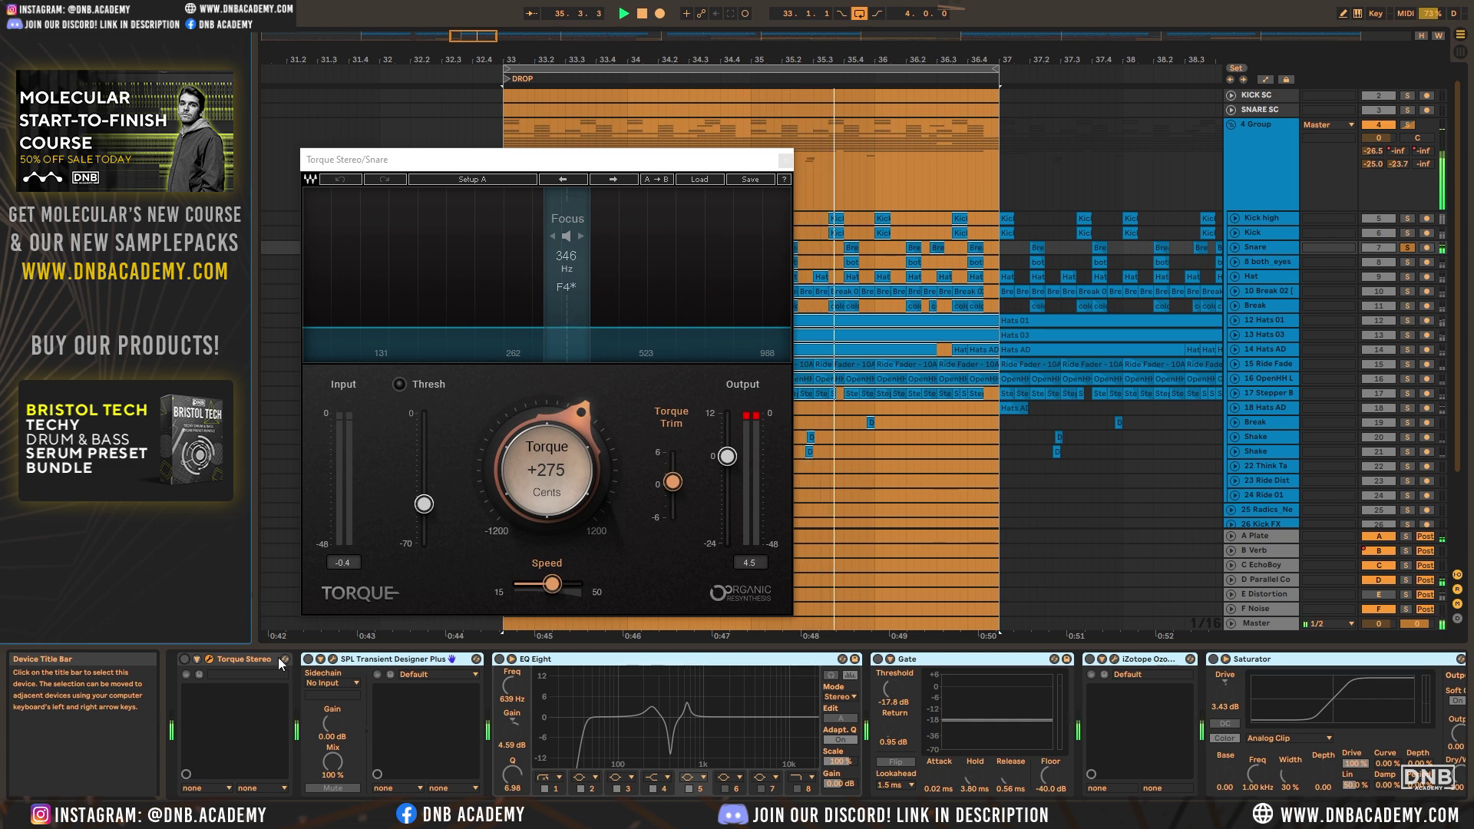
pyautogui.scroll(-3, 1292, 671)
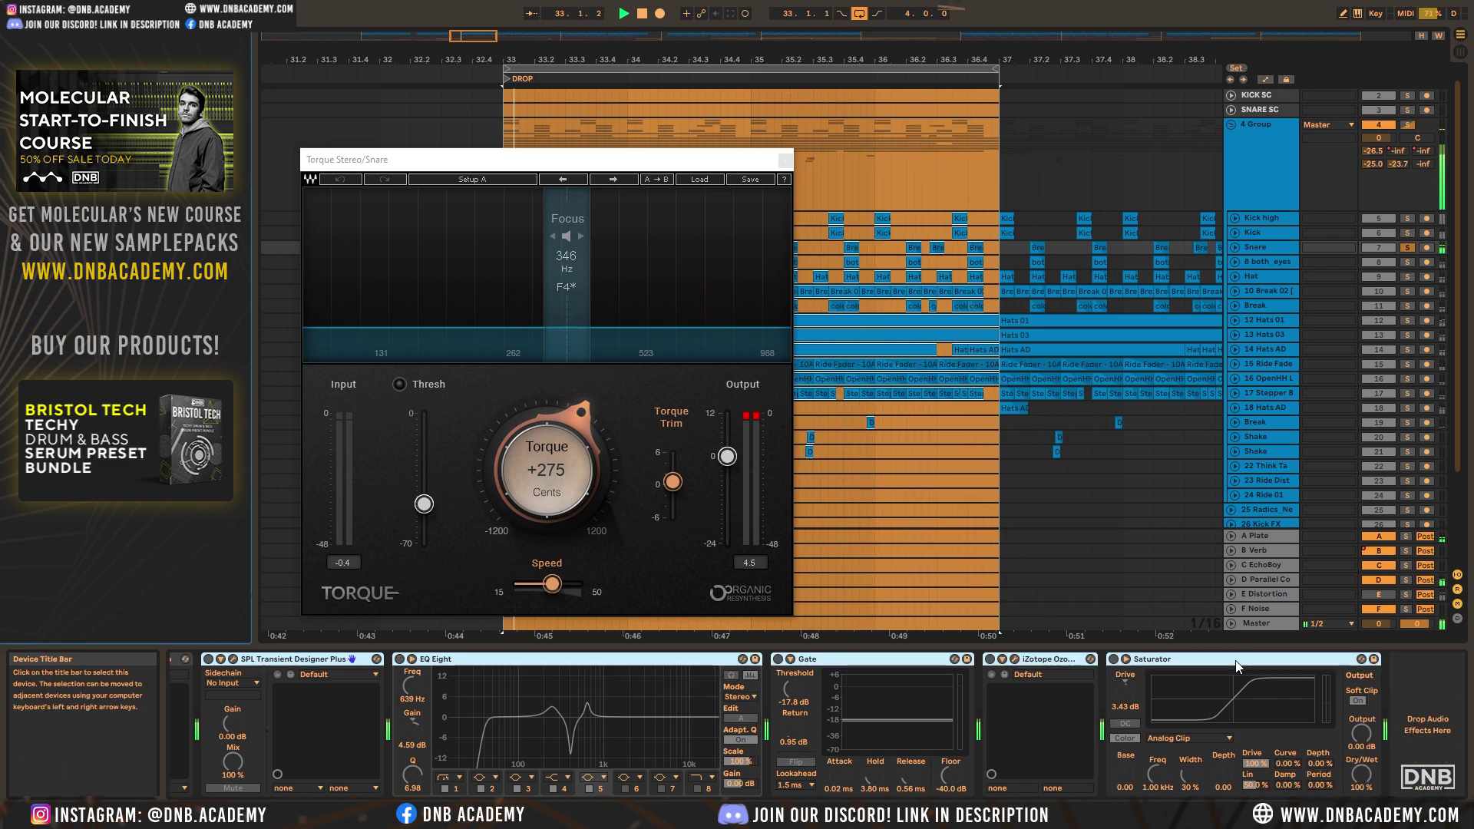
pyautogui.scroll(3, 1237, 666)
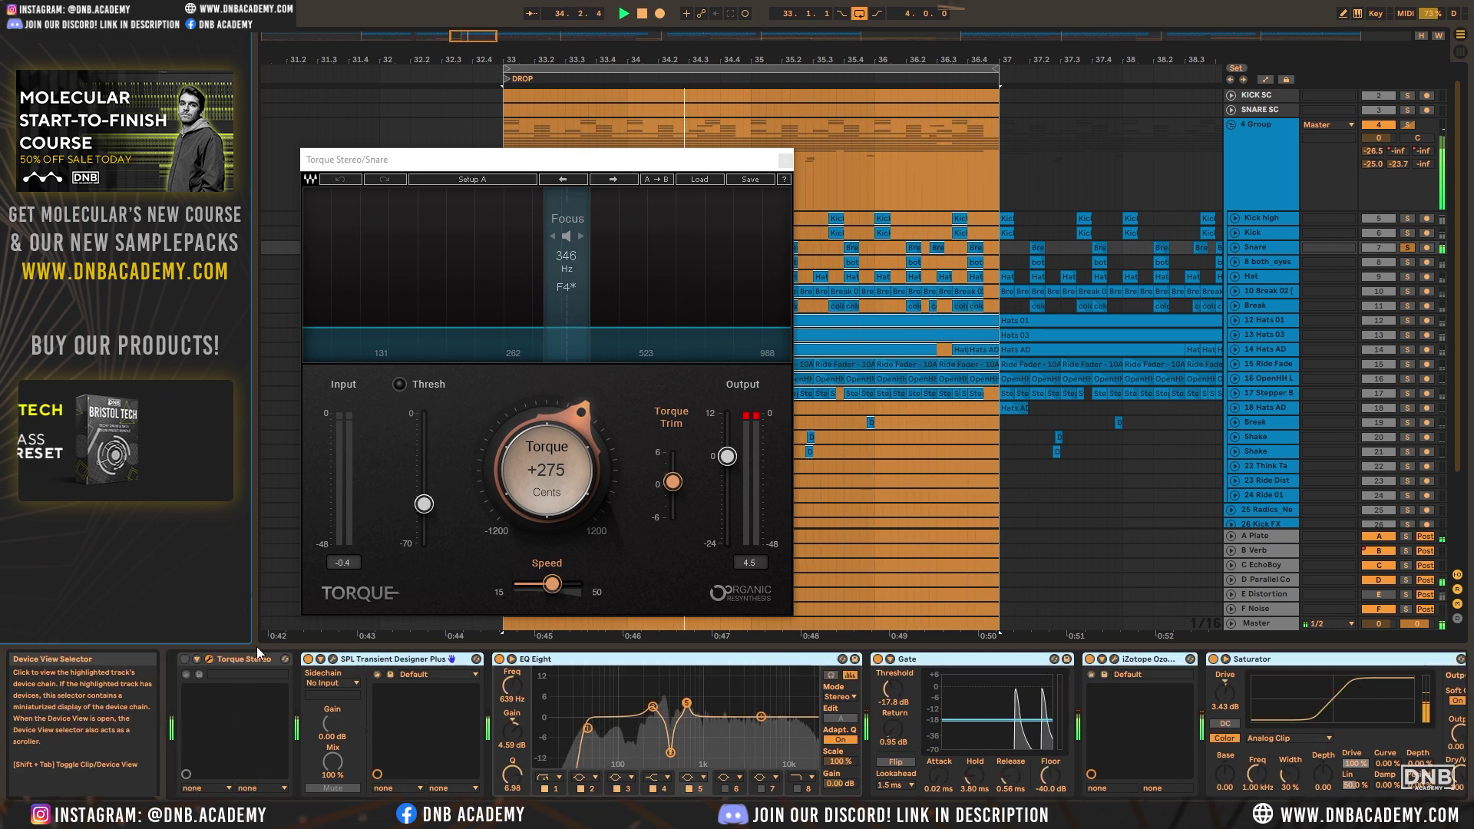
pyautogui.click(186, 660)
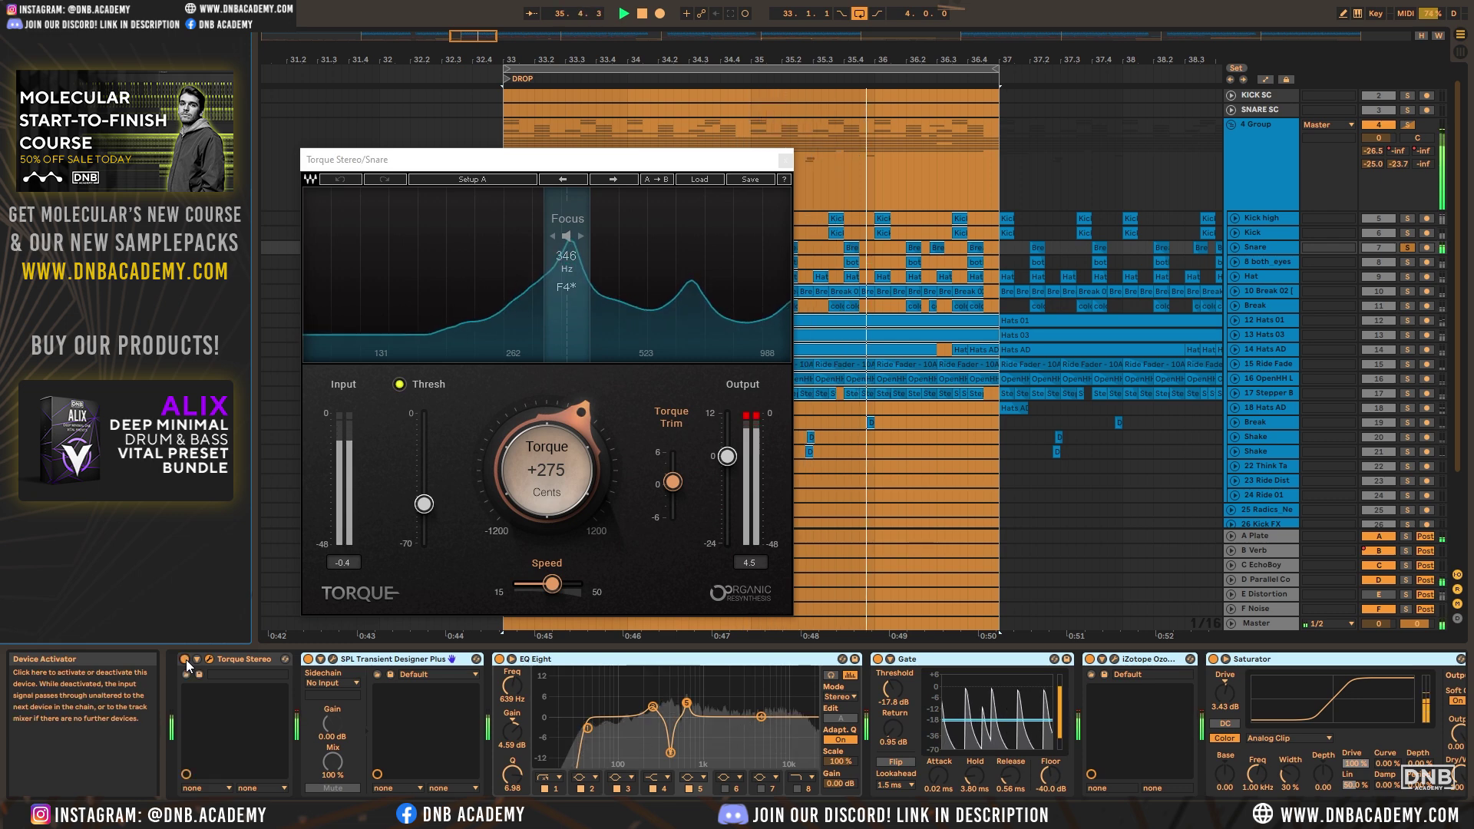
pyautogui.click(186, 660)
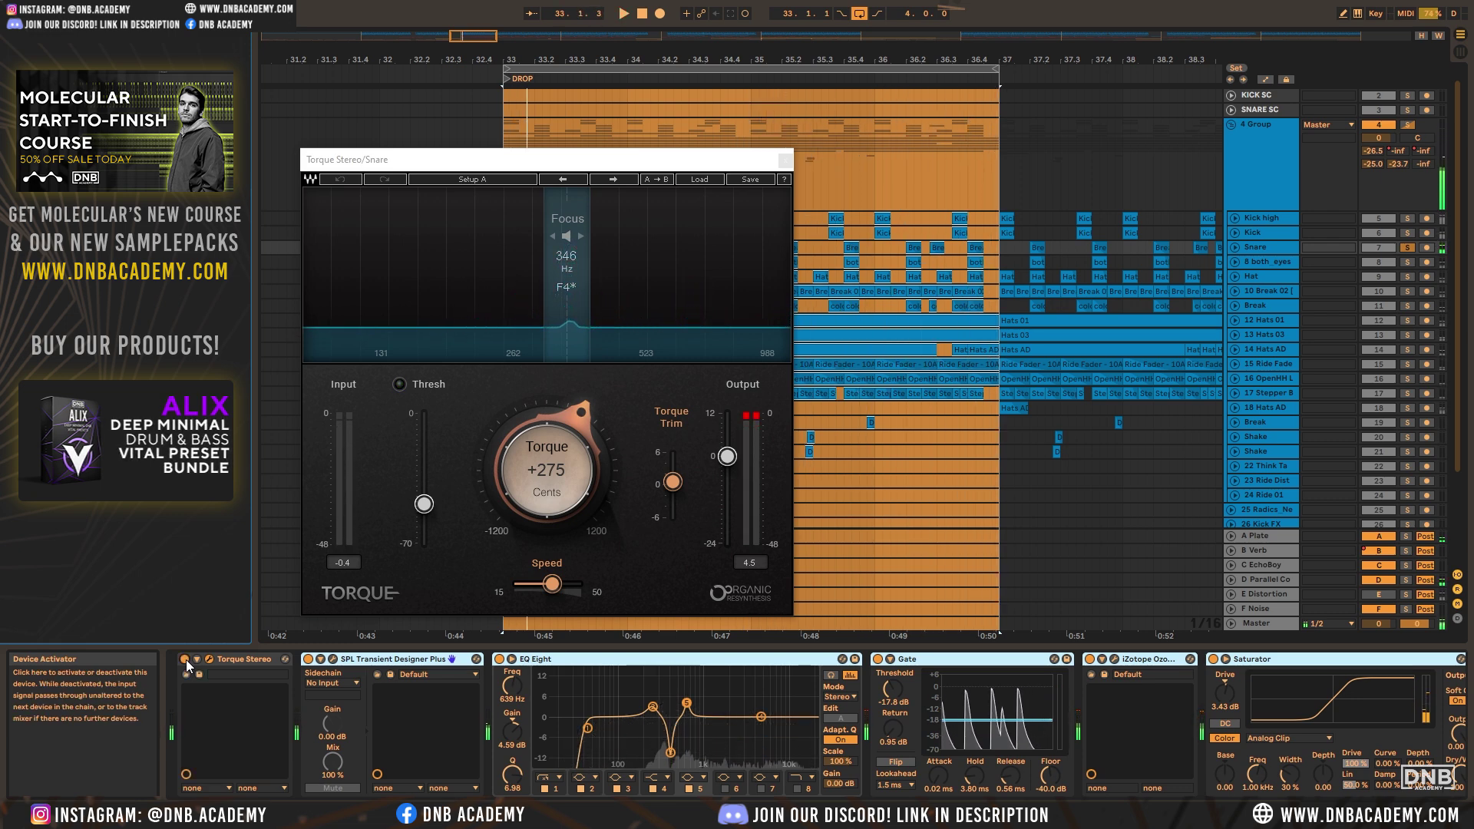
pyautogui.click(784, 159)
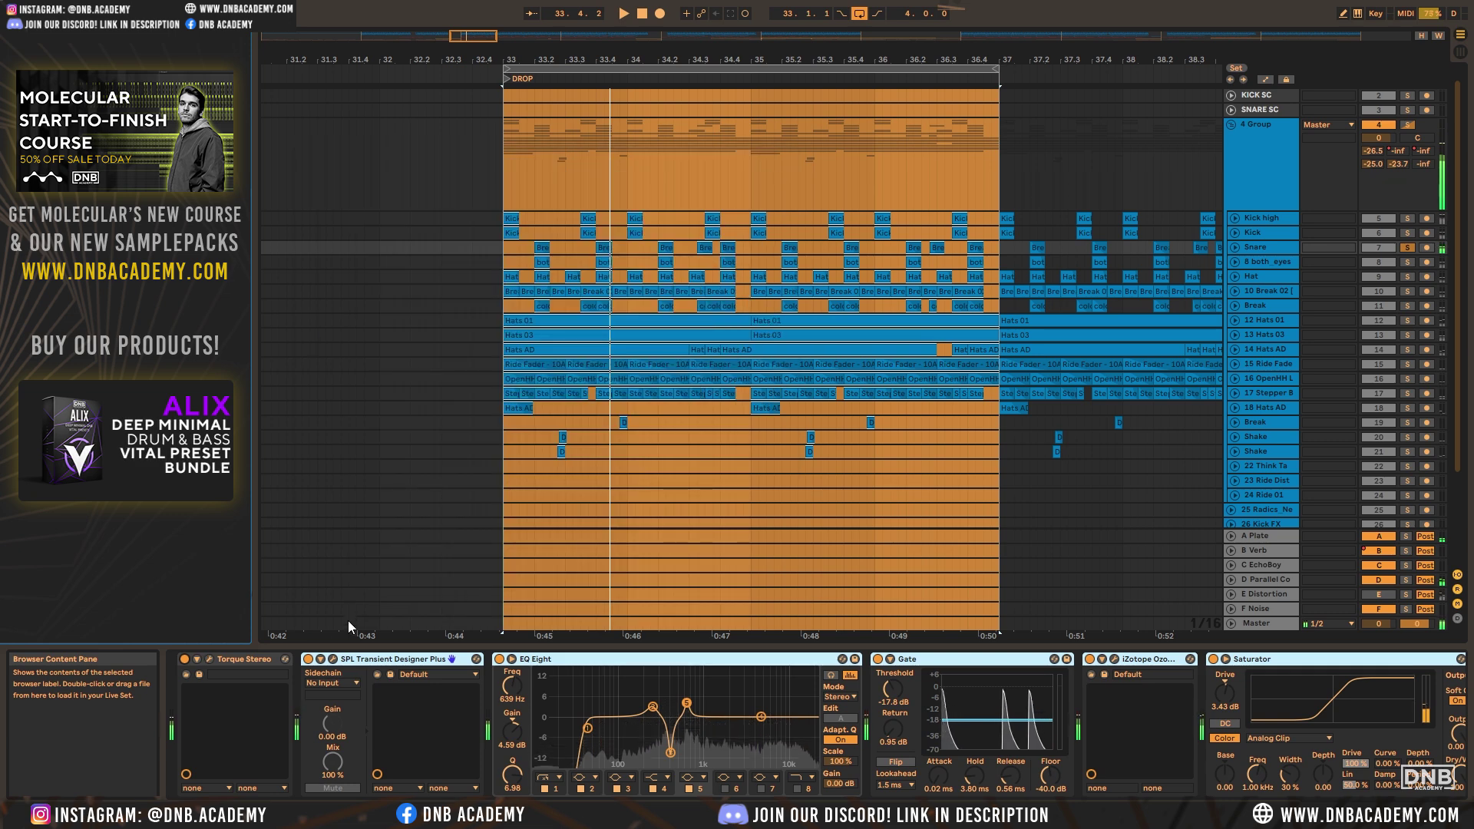
pyautogui.click(227, 662)
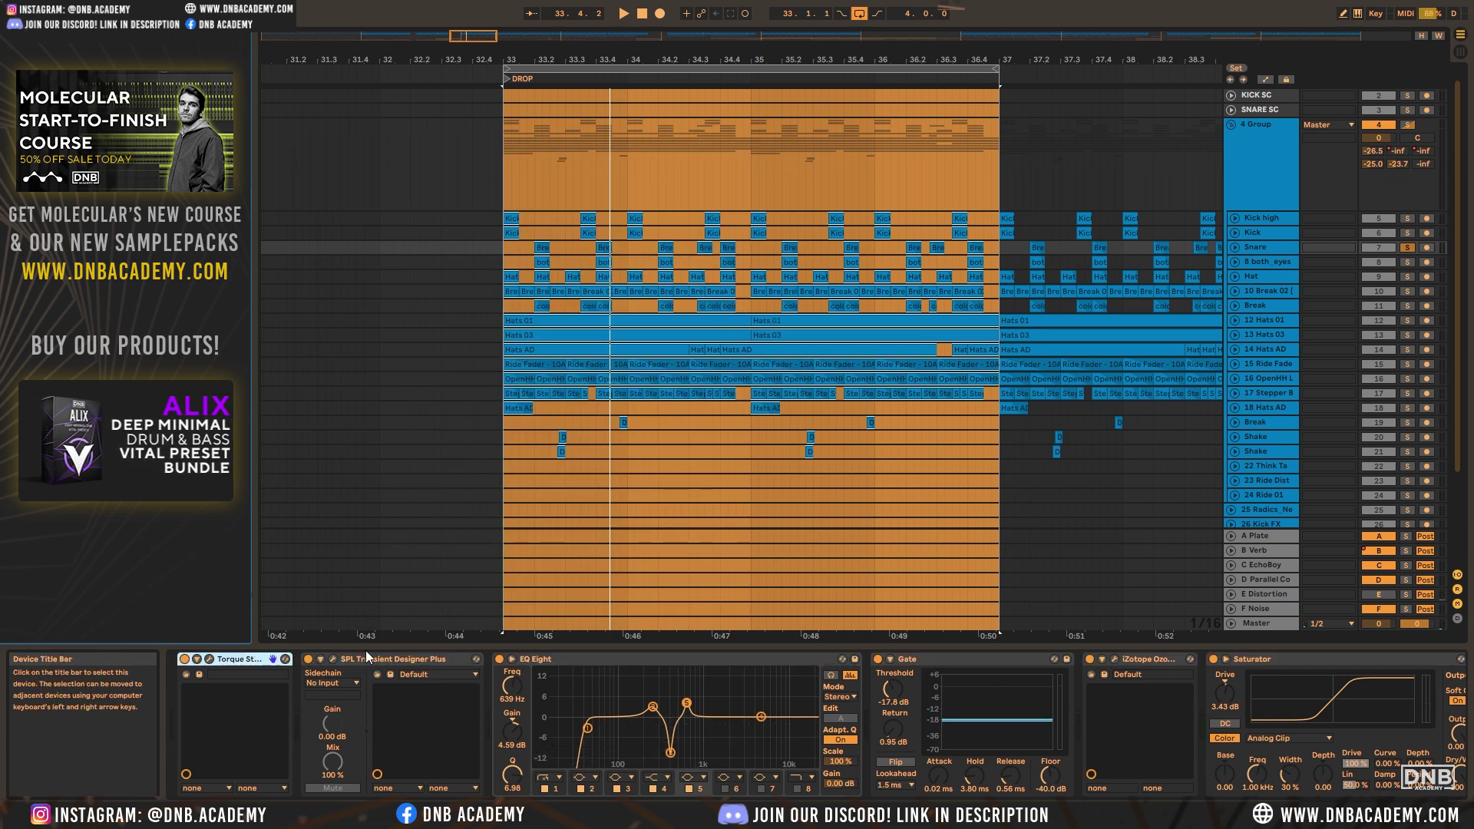
# View the Snare's SPL Transient Designer Plus settings, close its window, and check the EQ Eight that follows it
pyautogui.click(332, 659)
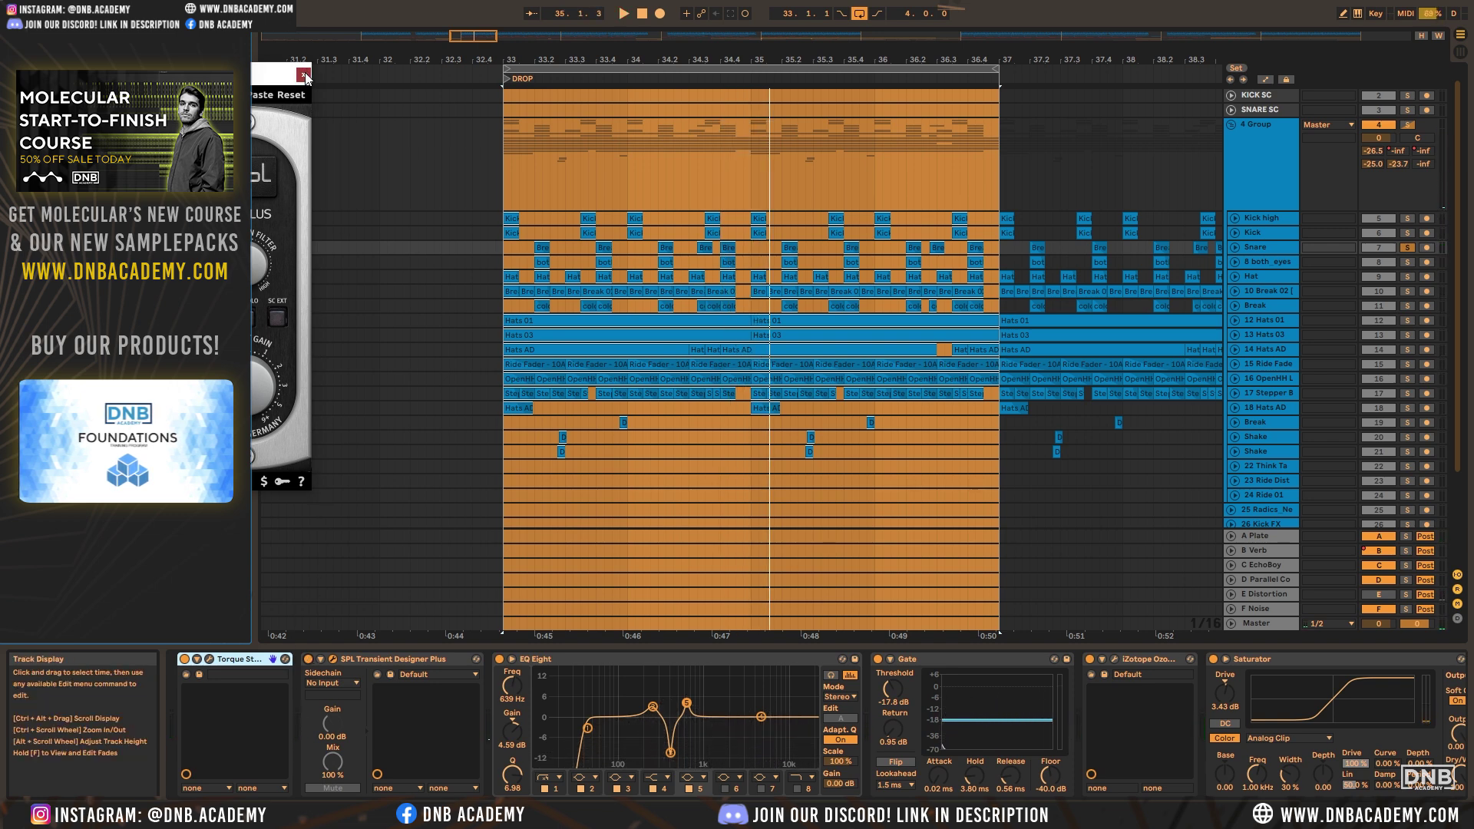
pyautogui.click(304, 75)
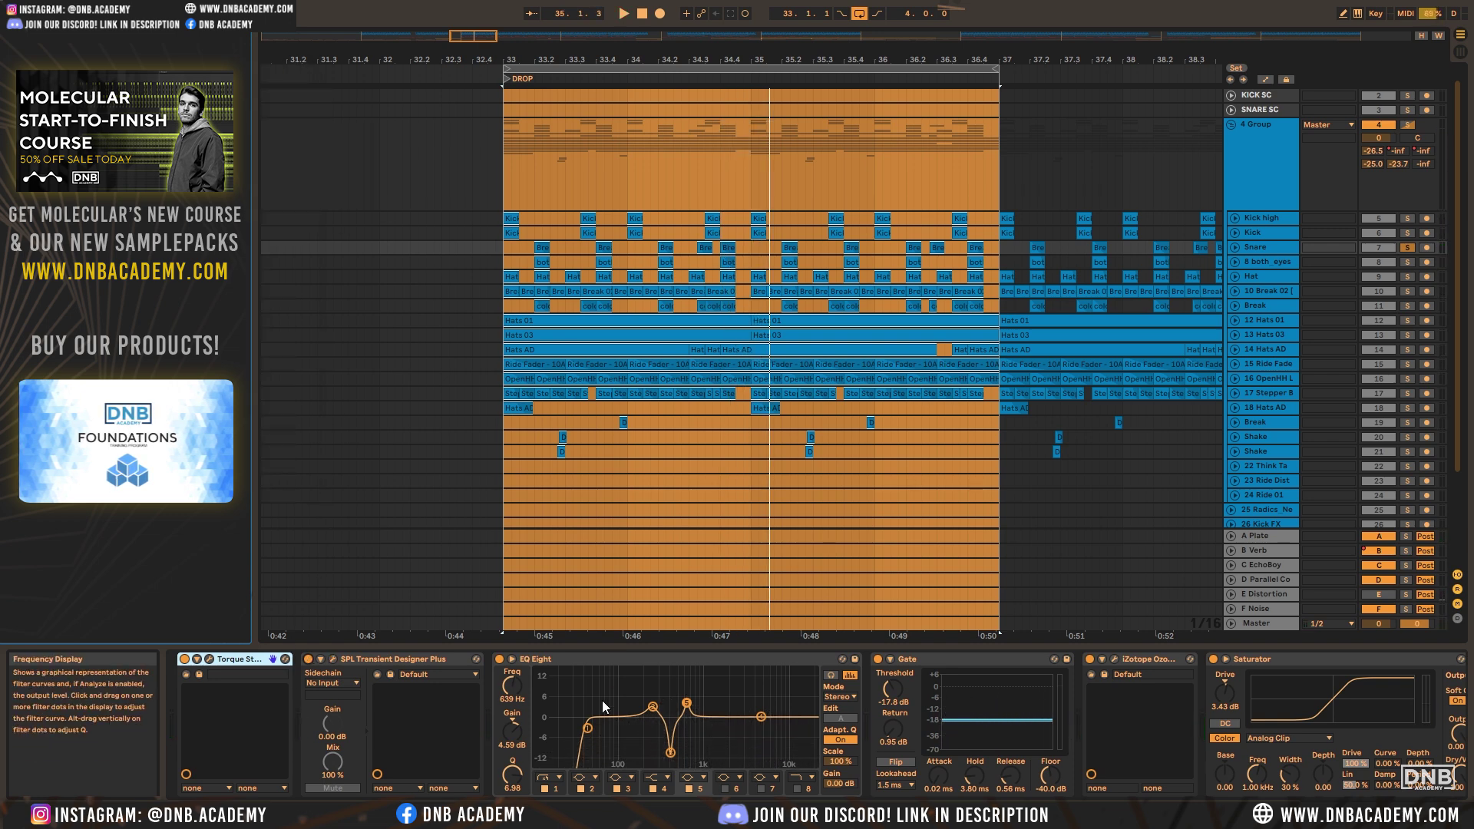
pyautogui.click(500, 660)
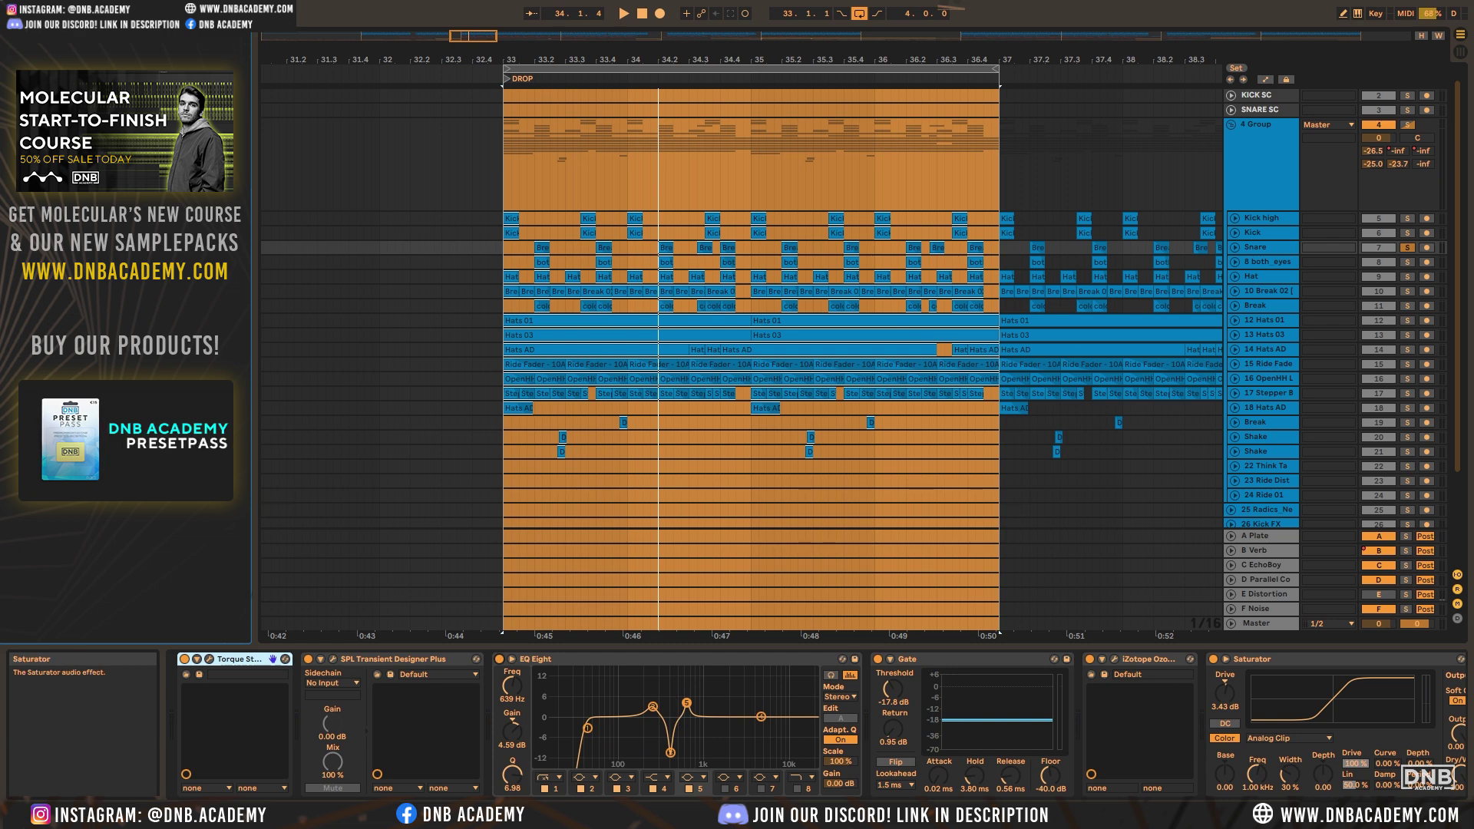
# Open the Snare's iZotope Ozone window and examine its Dynamics settings while the drop loop plays
pyautogui.hscroll(3, 559, 739)
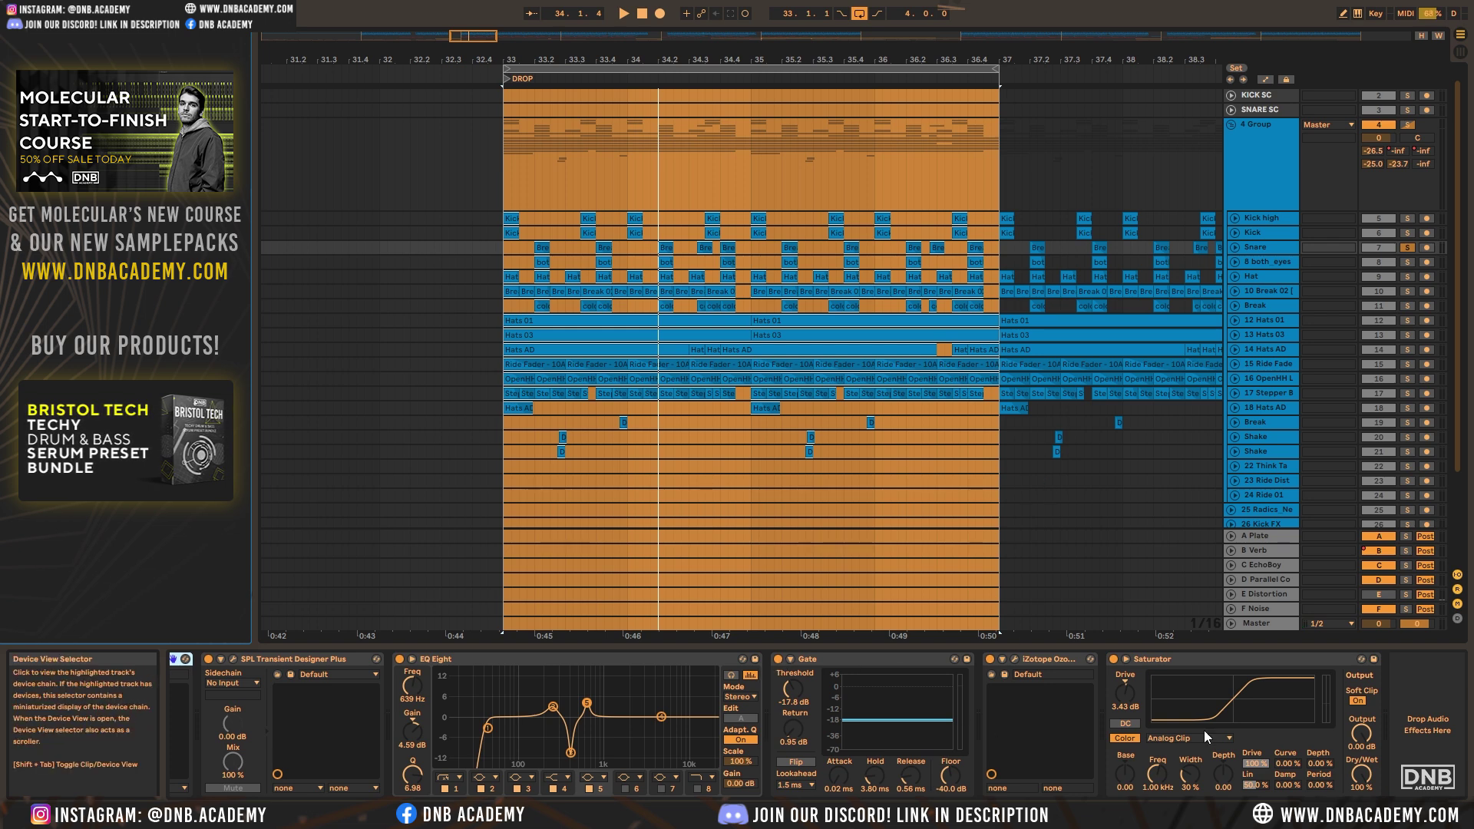
pyautogui.click(1014, 659)
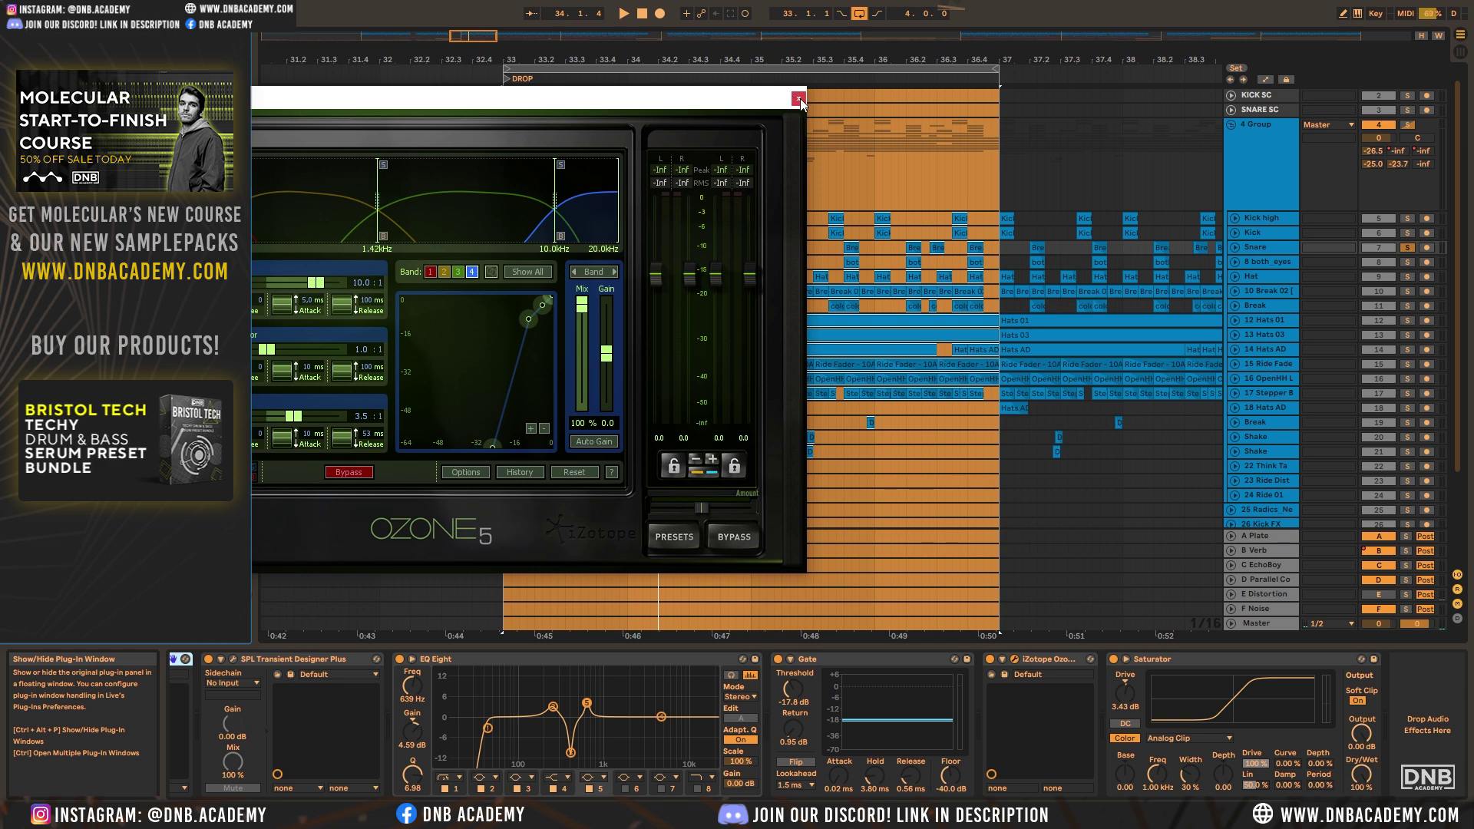
pyautogui.moveTo(720, 99); pyautogui.dragTo(811, 341)
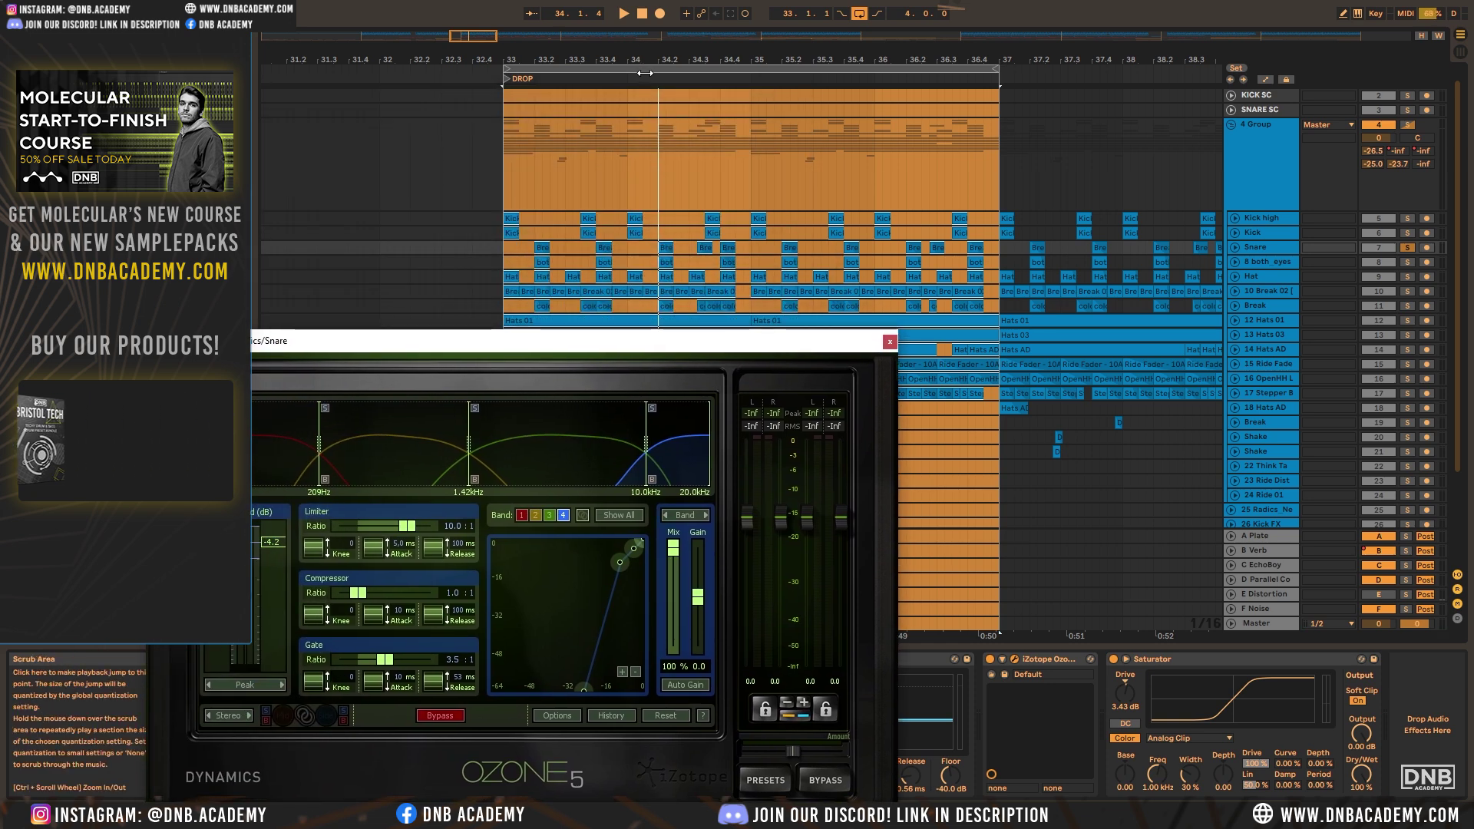
pyautogui.click(645, 70)
pyautogui.press('space')
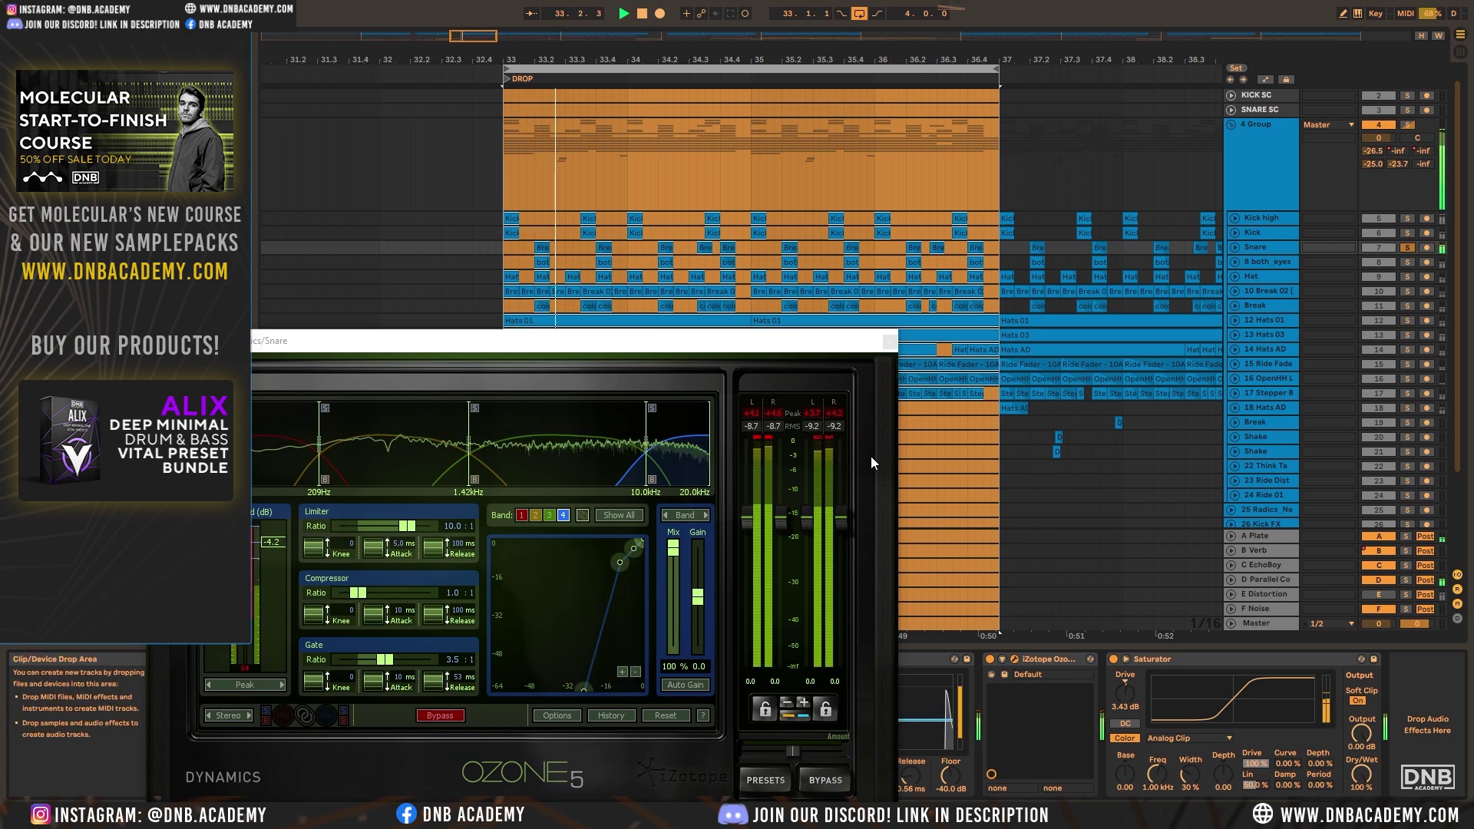
pyautogui.moveTo(660, 340); pyautogui.dragTo(610, 236)
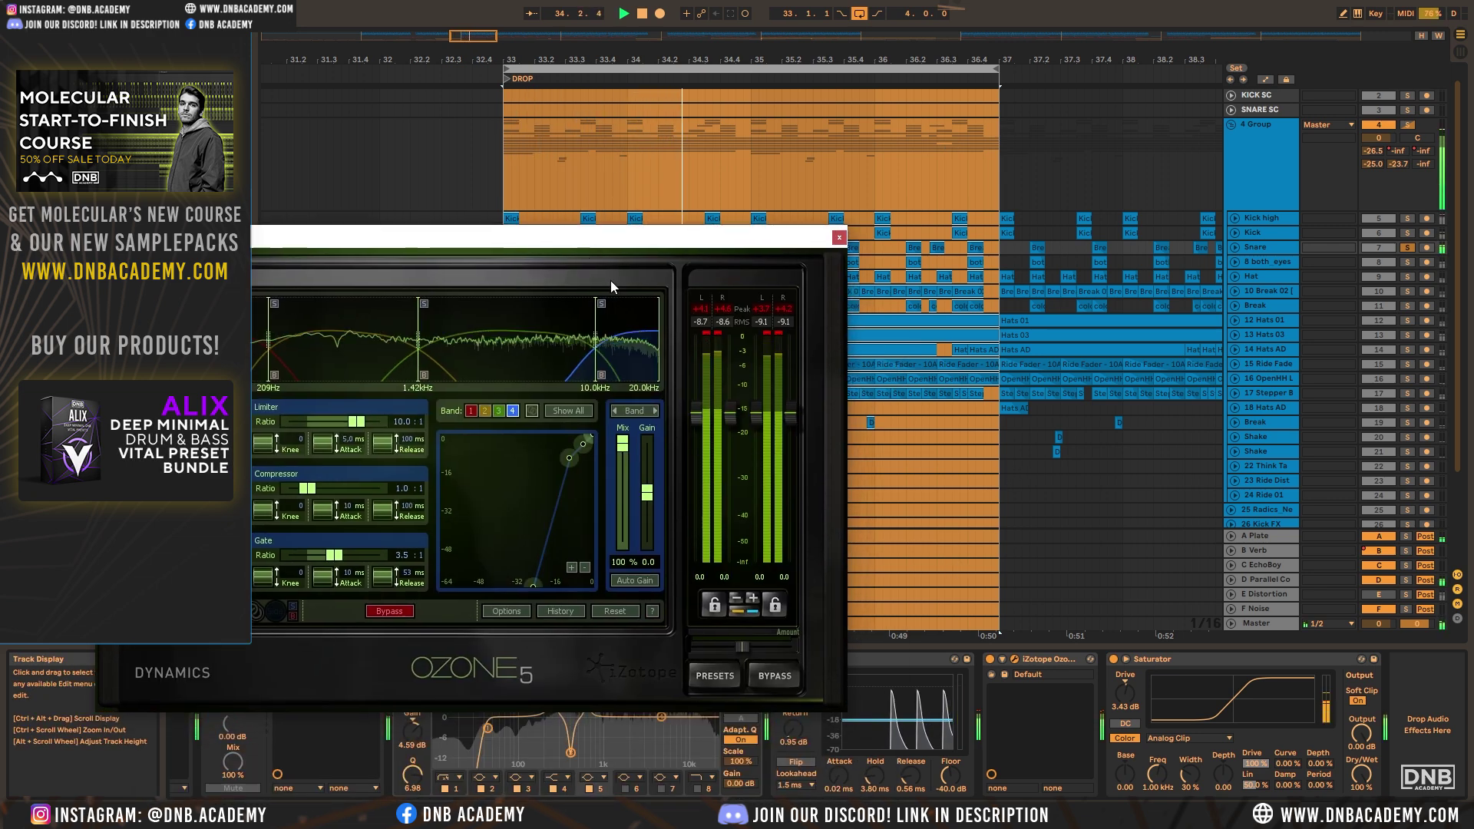
# Compare the Snare with Ozone bypassed and re-enabled, close its window, and stop playback
pyautogui.click(991, 660)
pyautogui.click(990, 659)
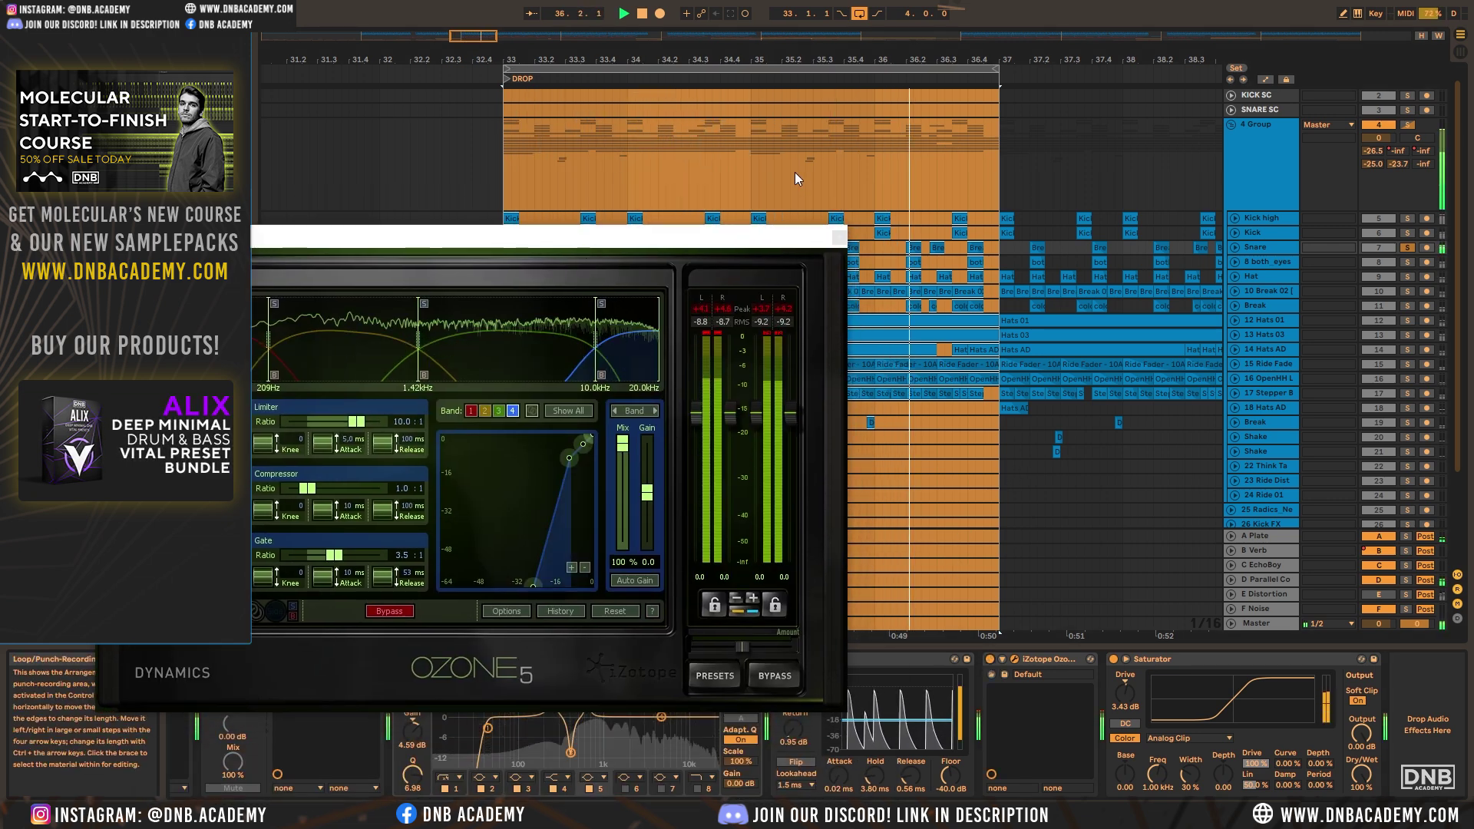
pyautogui.click(839, 237)
pyautogui.press('space')
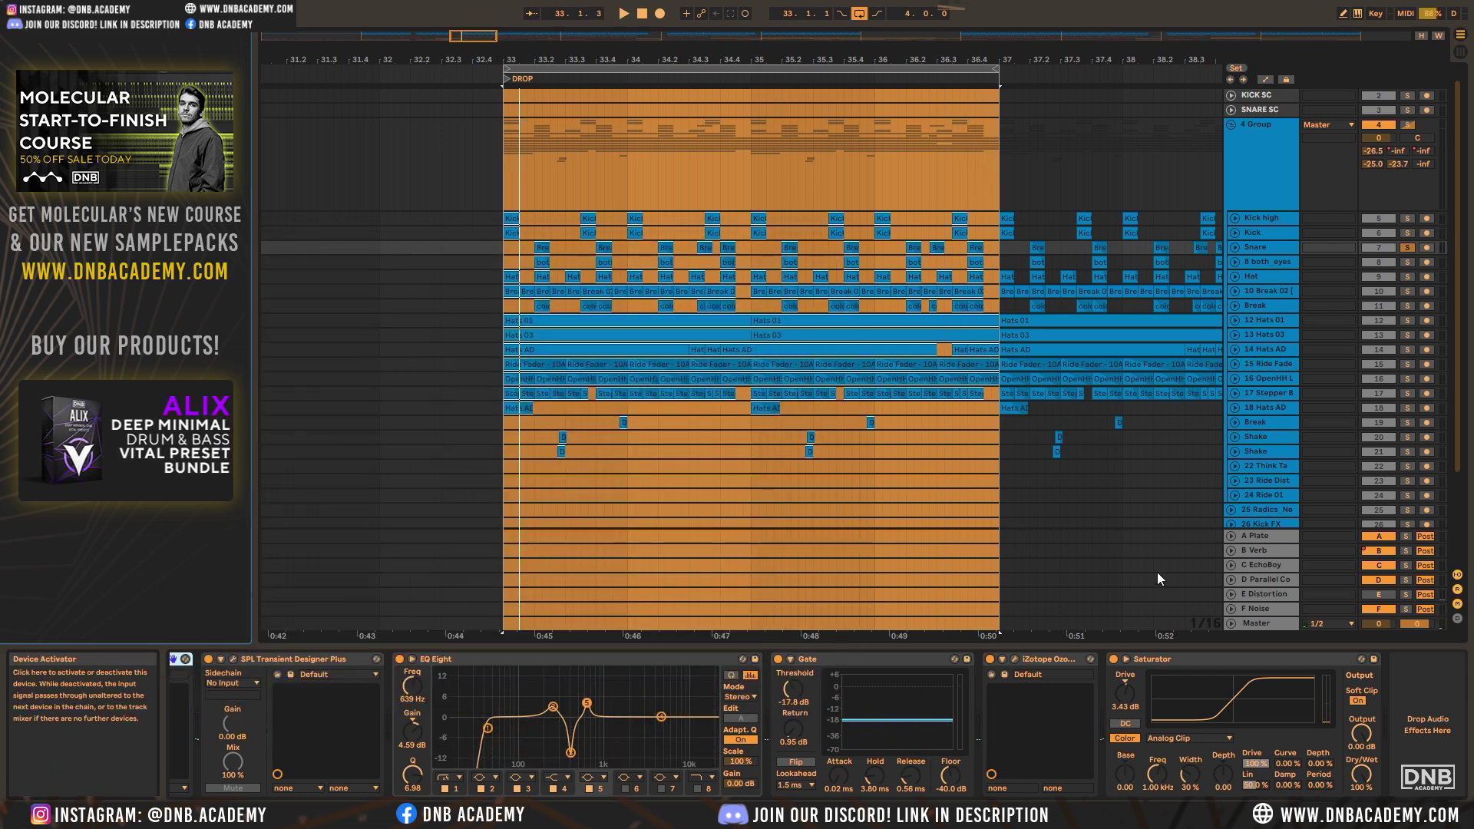
# Unfold the both_eyes track, solo it, and play the drop from its first clip
pyautogui.click(1249, 261)
pyautogui.click(1235, 261)
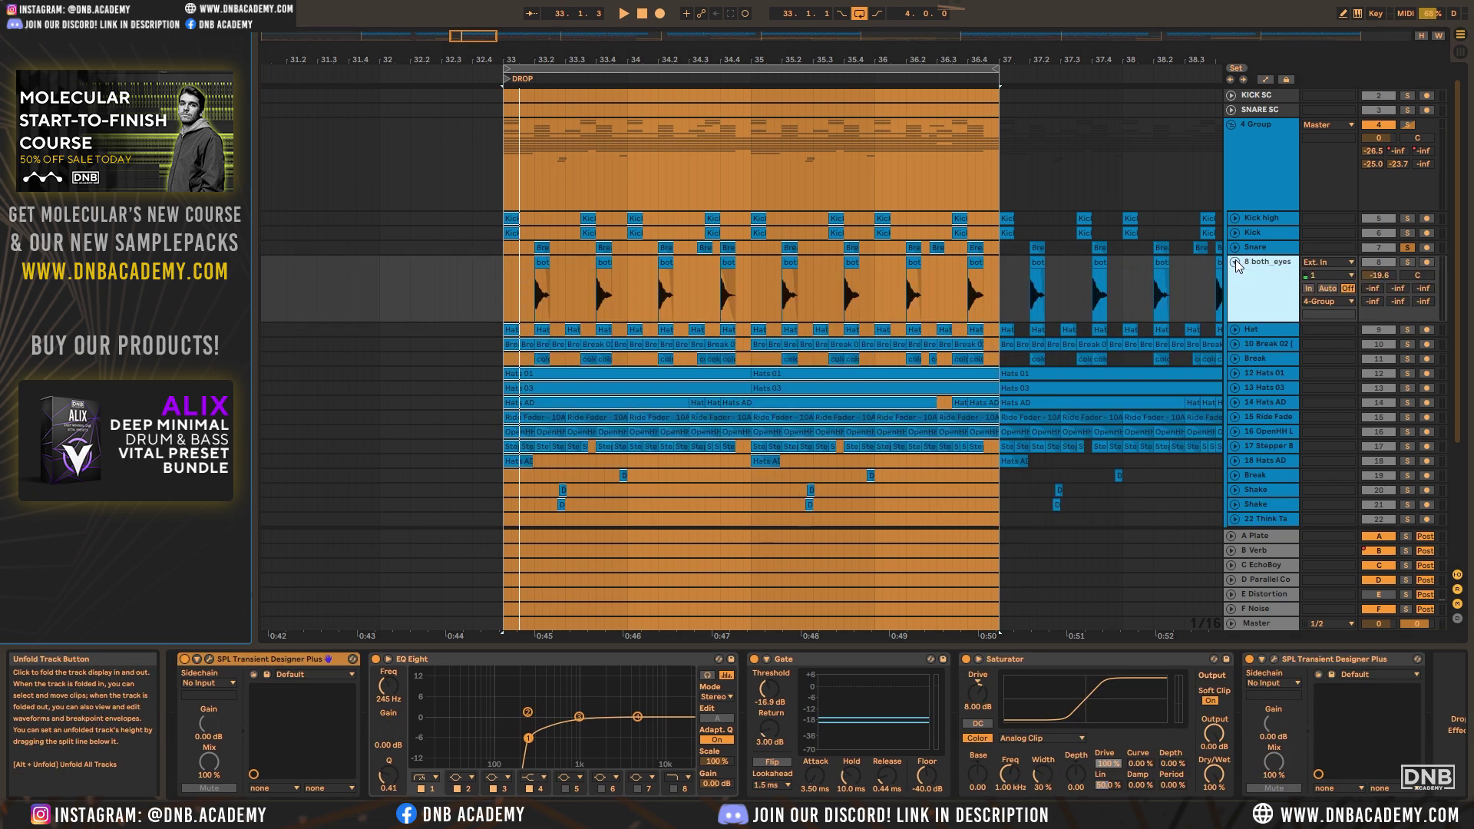
pyautogui.click(1408, 263)
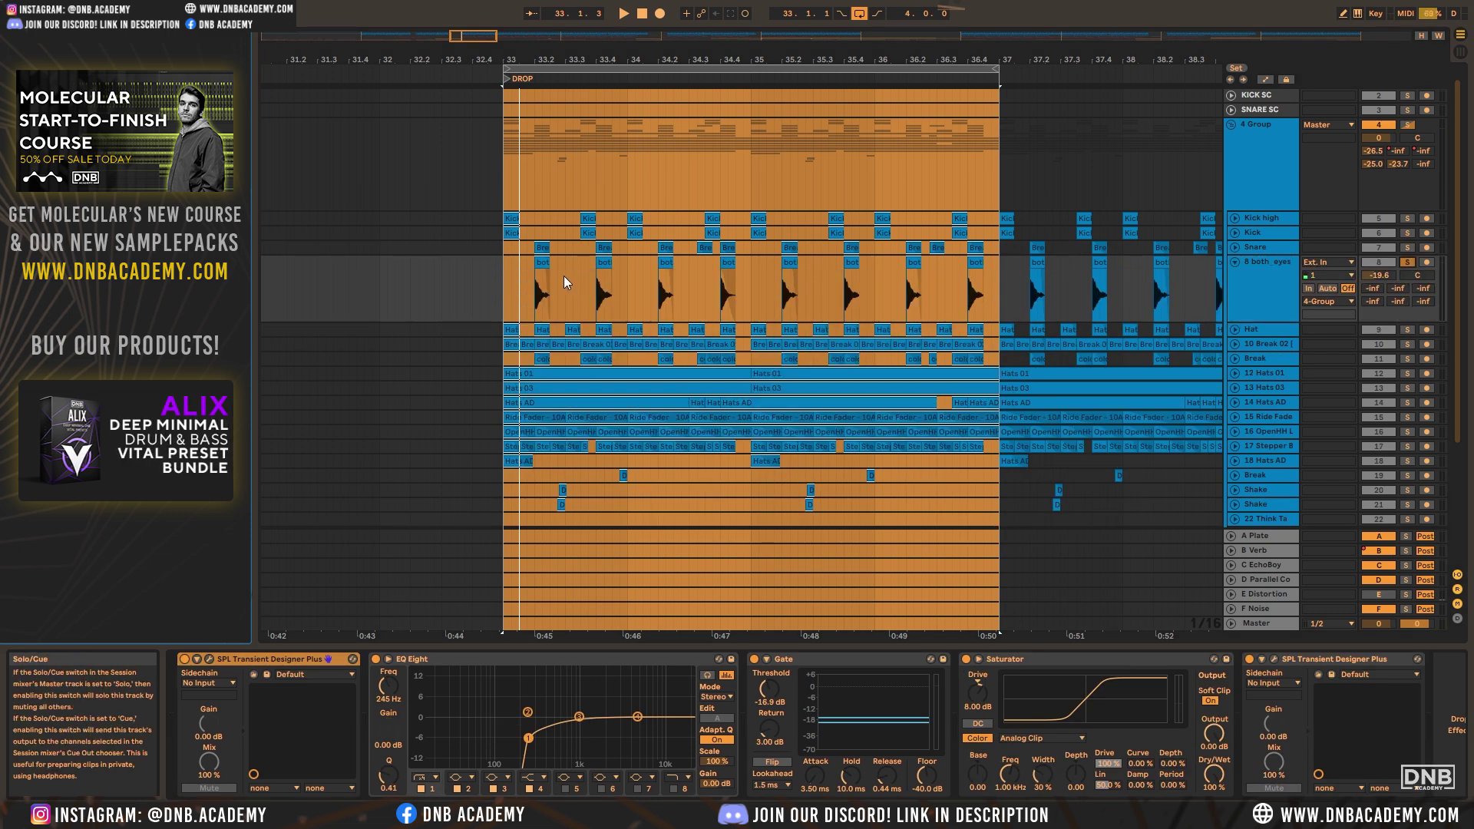
pyautogui.click(542, 292)
pyautogui.press('space')
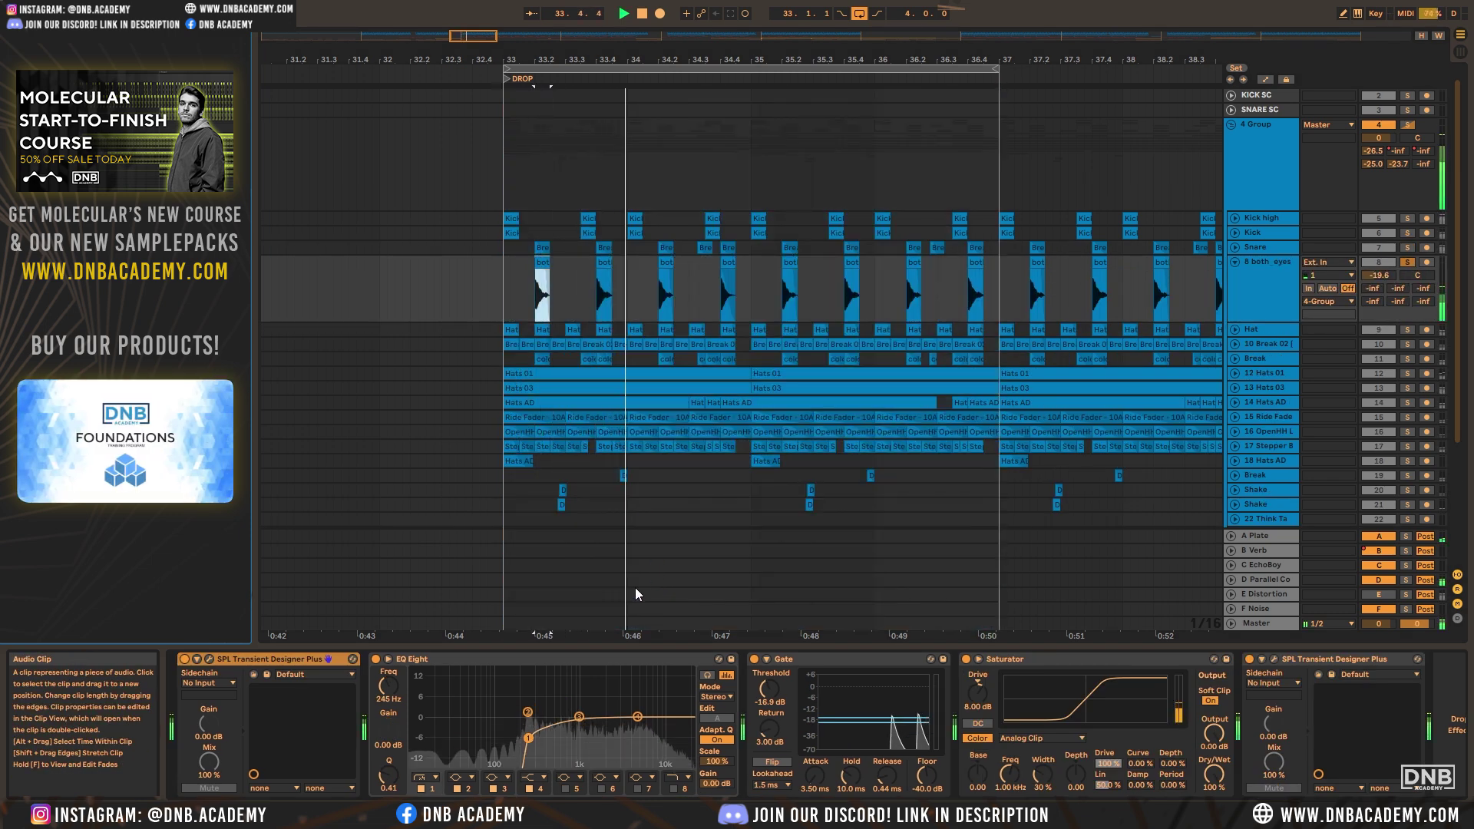
# Try lowering the both_eyes EQ Eight low cut to 198 Hz, undo it, and view the first SPL Transient Designer Plus
pyautogui.moveTo(528, 738); pyautogui.dragTo(530, 721)
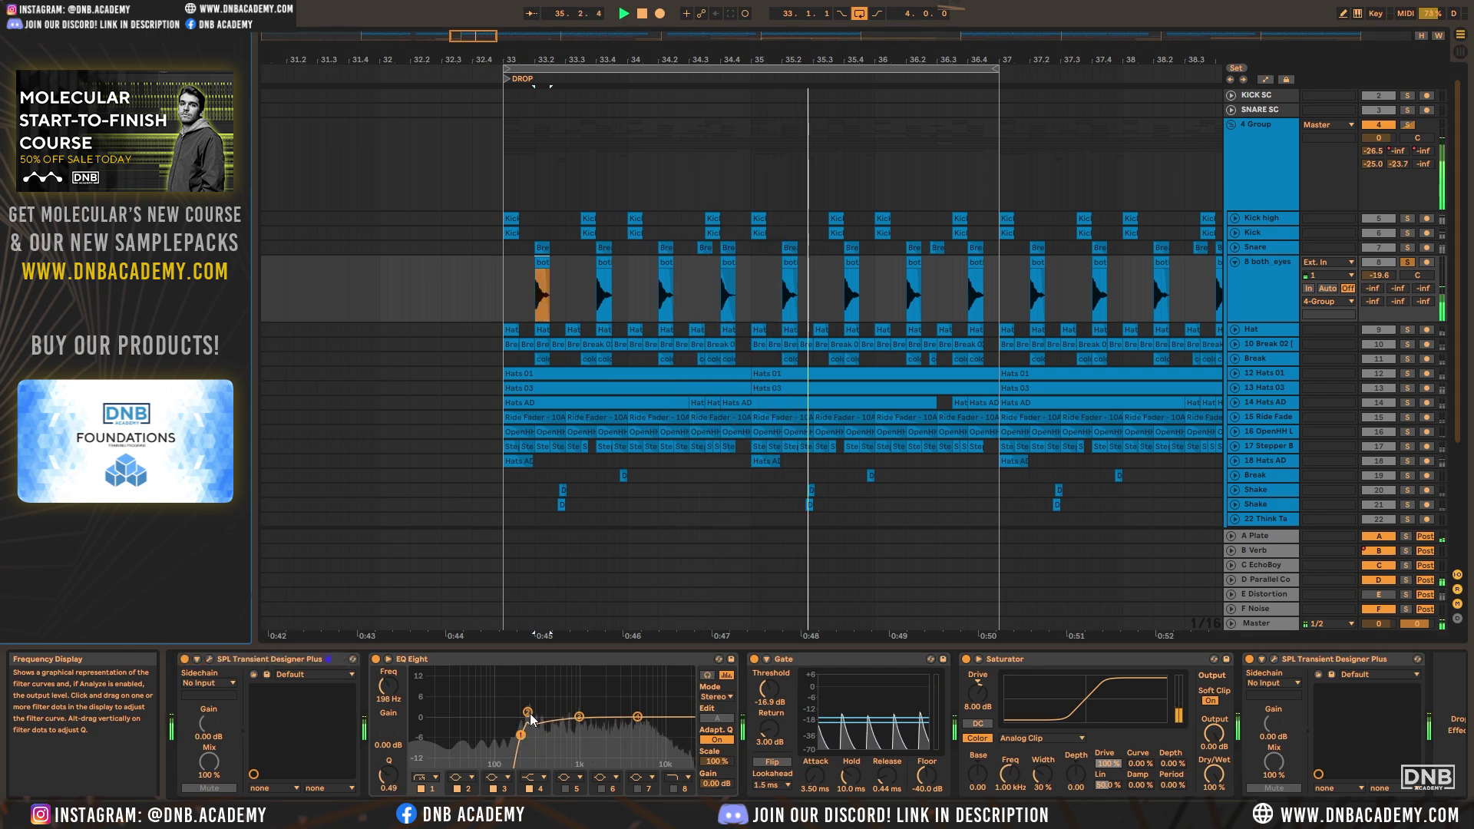
pyautogui.hotkey('ctrl', 'z')
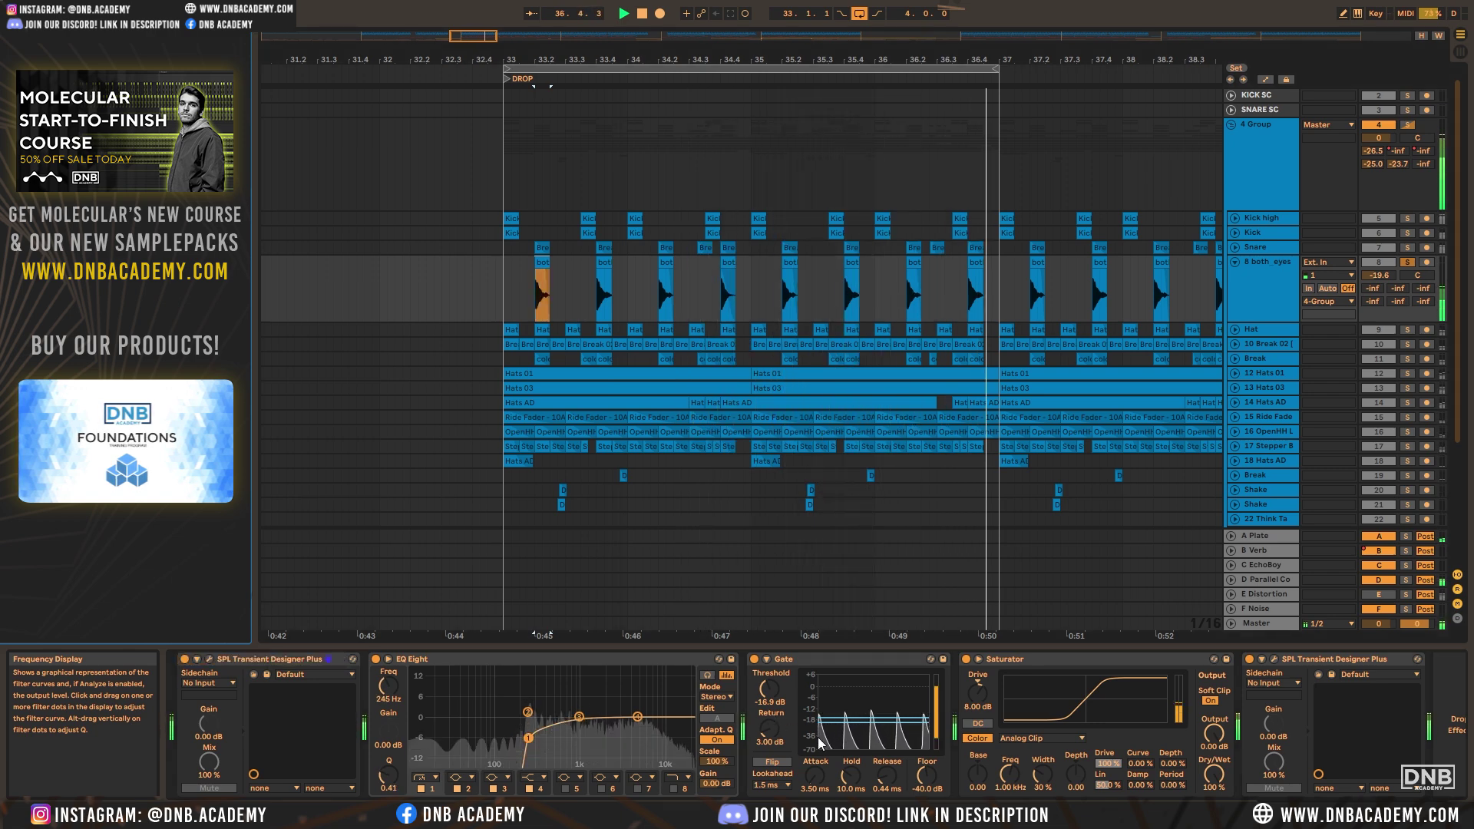
pyautogui.click(209, 659)
pyautogui.click(304, 63)
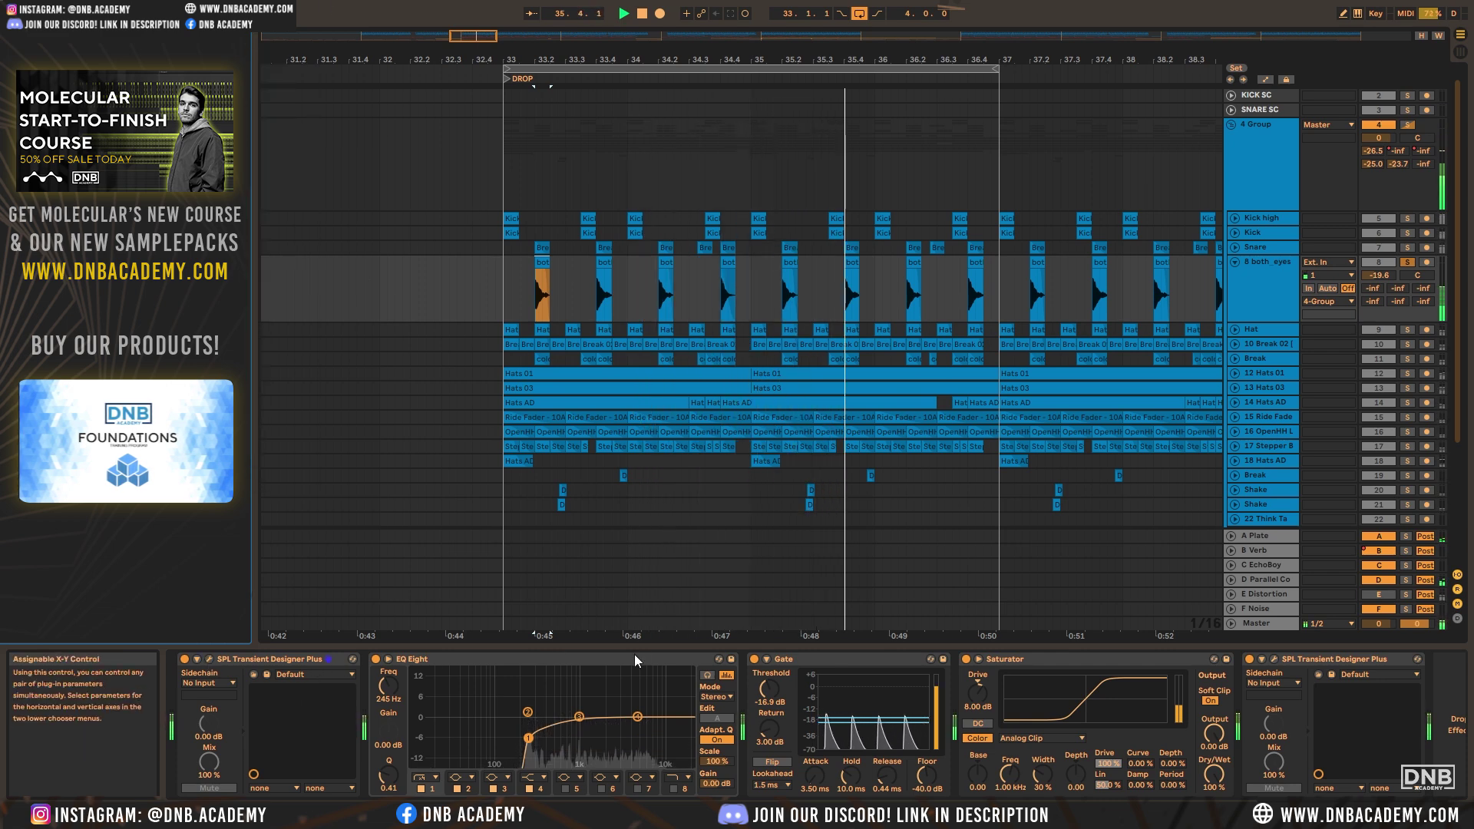
# Compare both_eyes with its Gate off and on and with the last SPL Transient Designer Plus bypassed
pyautogui.click(754, 659)
pyautogui.click(753, 659)
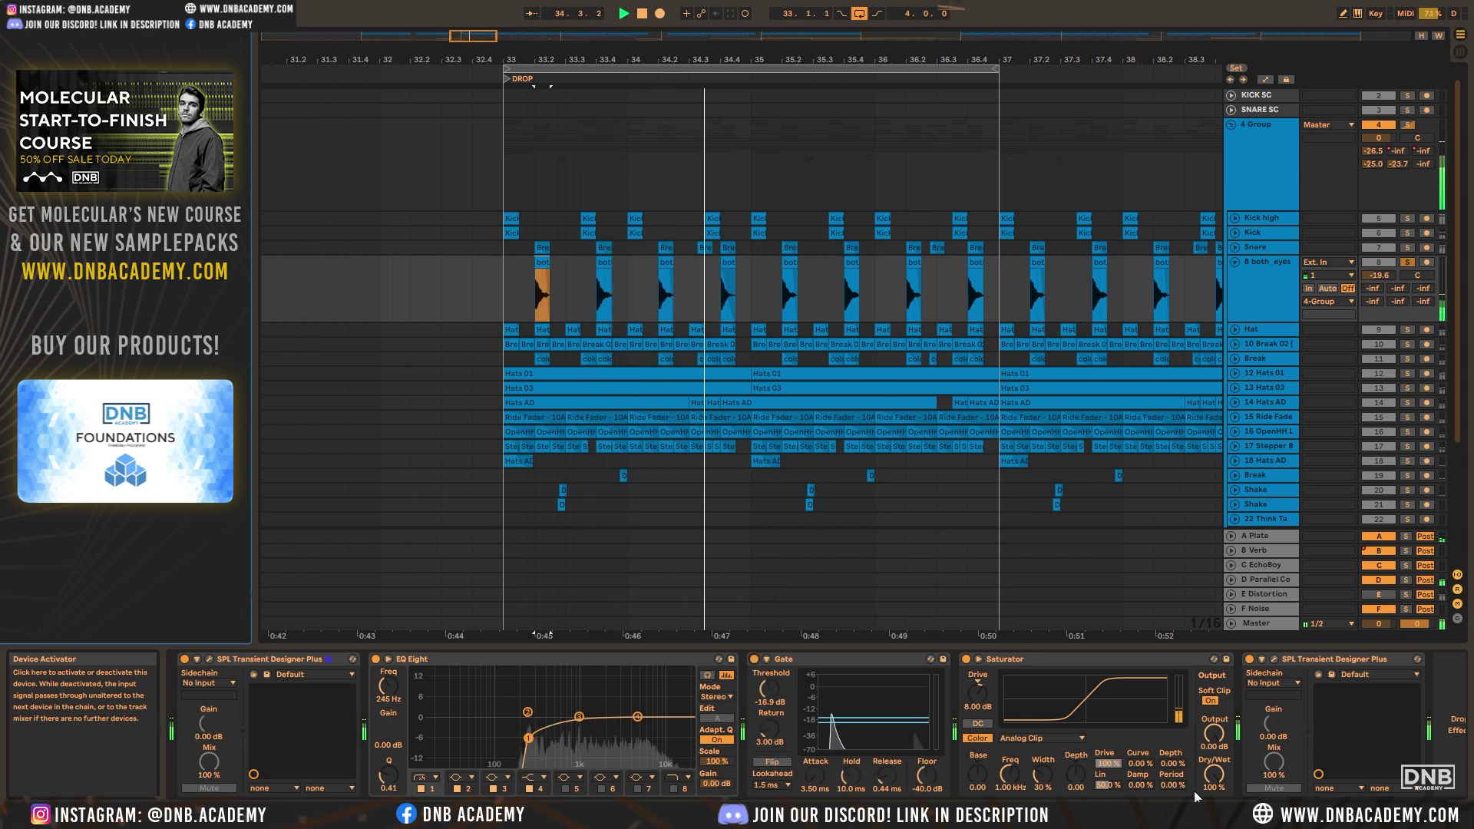
pyautogui.scroll(-1, 1113, 760)
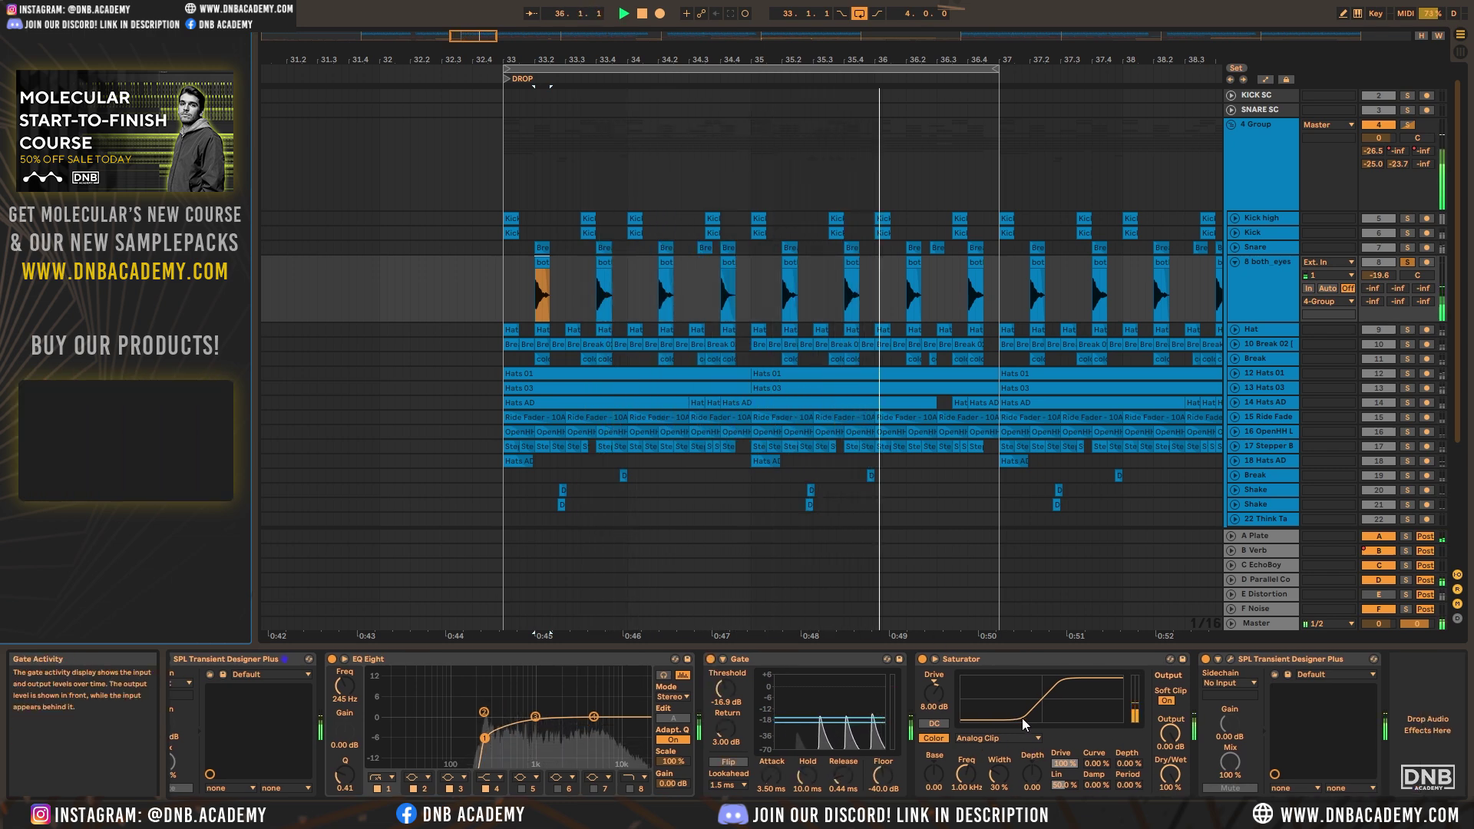
pyautogui.click(1209, 659)
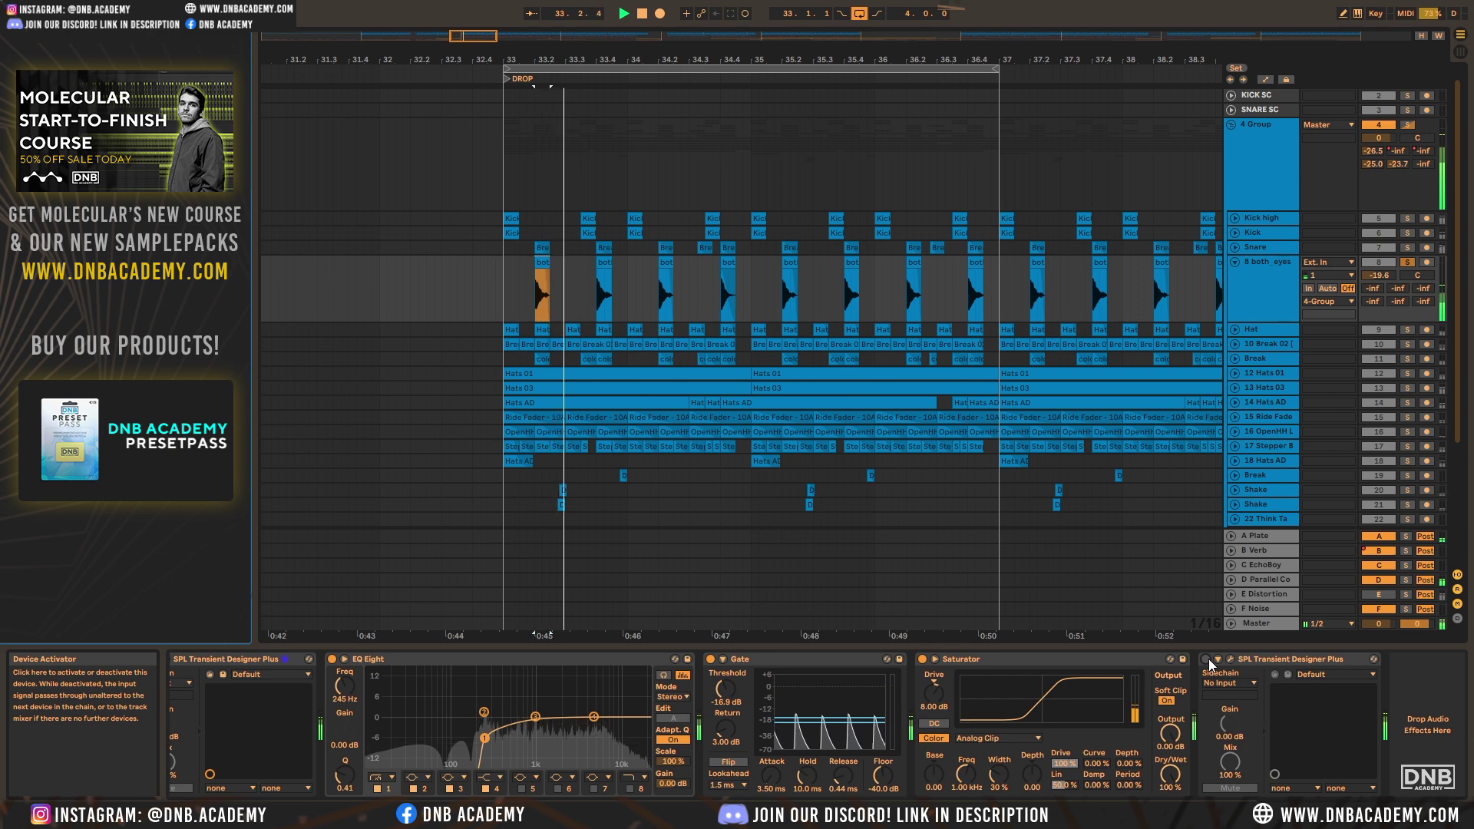
# Unfold and solo the Hat track, play it from bar 33, and add both_eyes, Snare, Kick and Kick high to the solo
pyautogui.scroll(-2, 1273, 303)
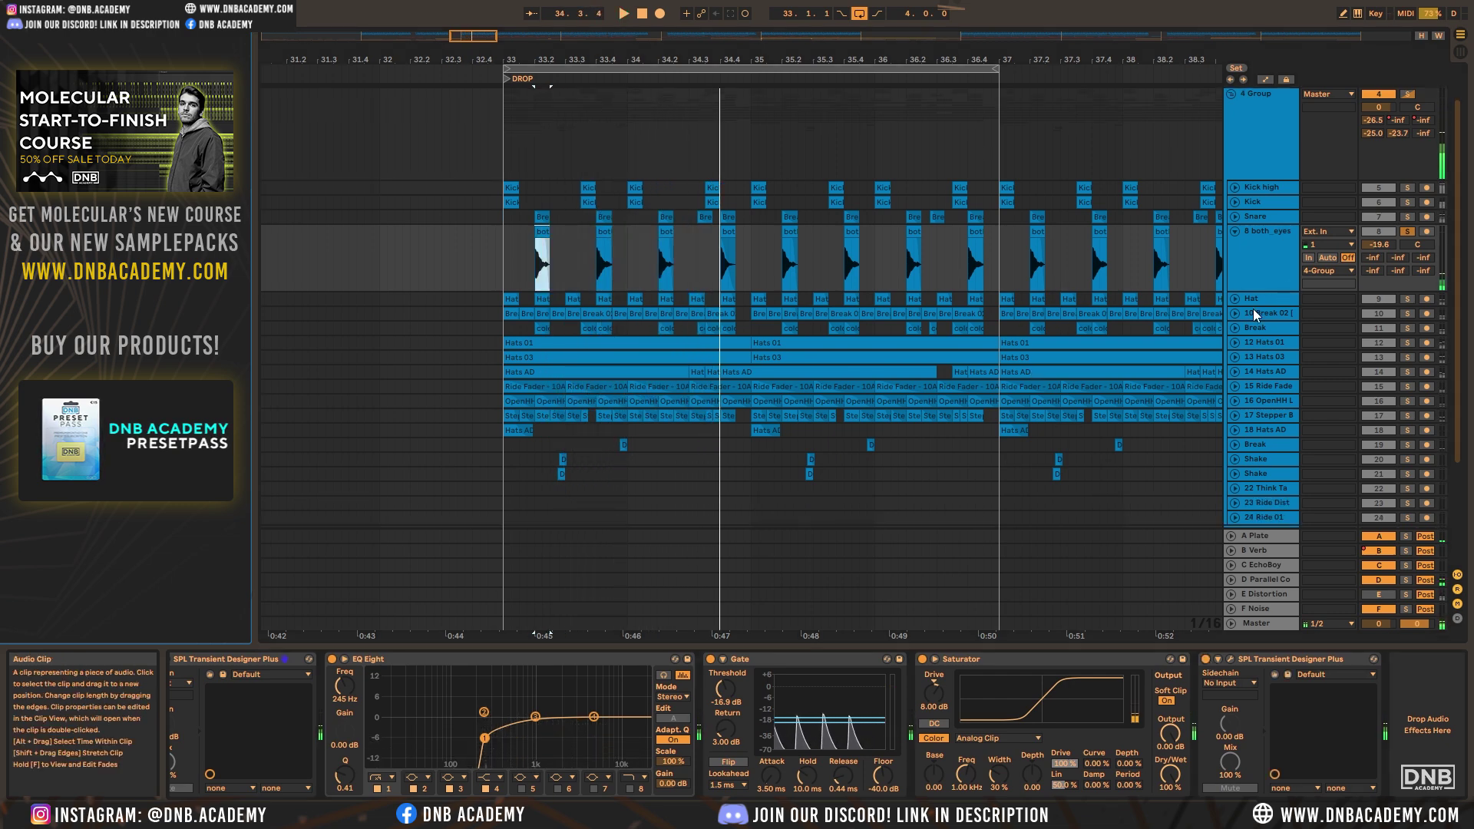
pyautogui.moveTo(1272, 304); pyautogui.dragTo(1273, 357)
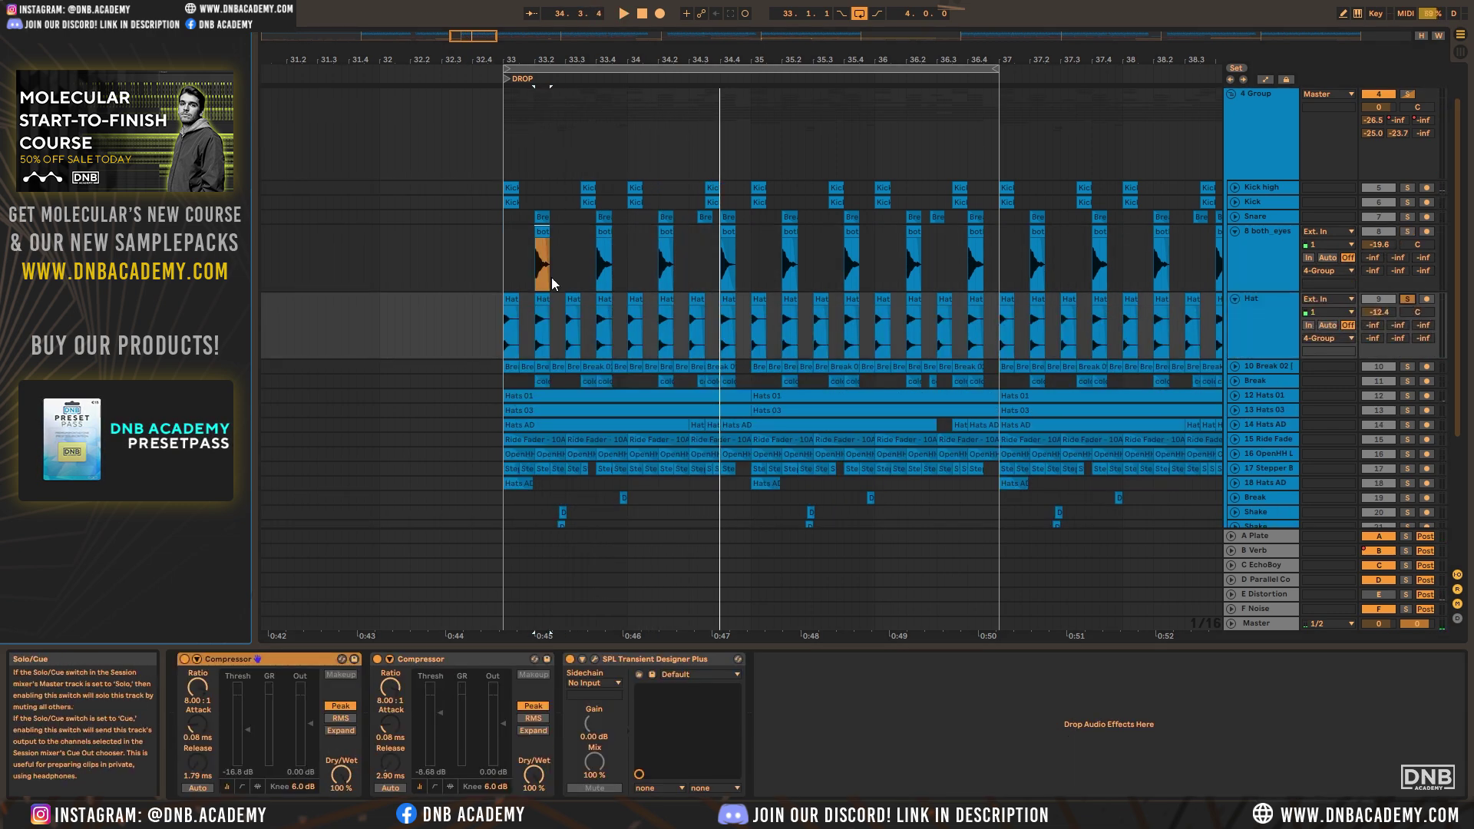
pyautogui.click(509, 297)
pyautogui.press('space')
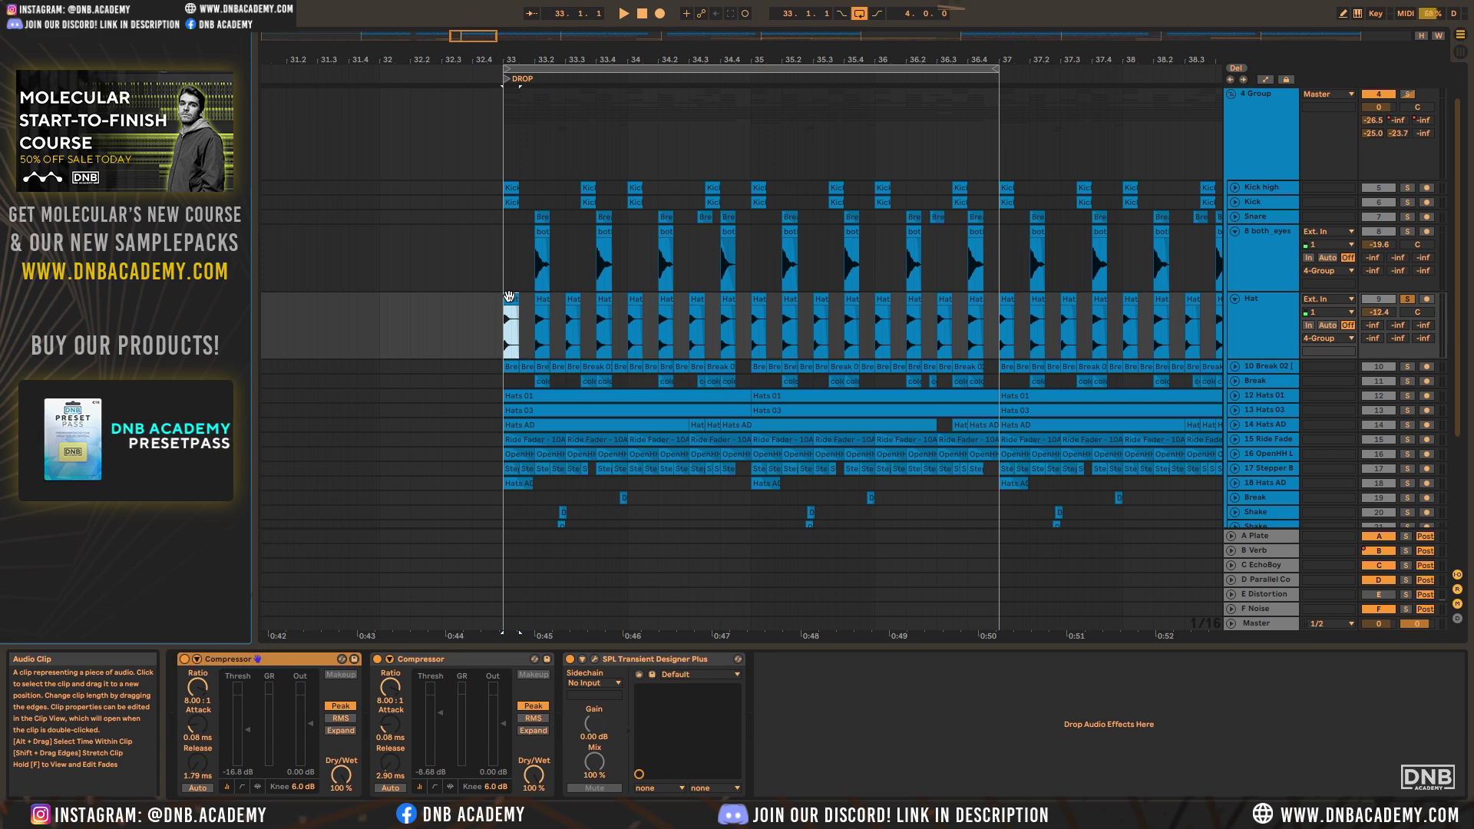
pyautogui.click(1408, 232)
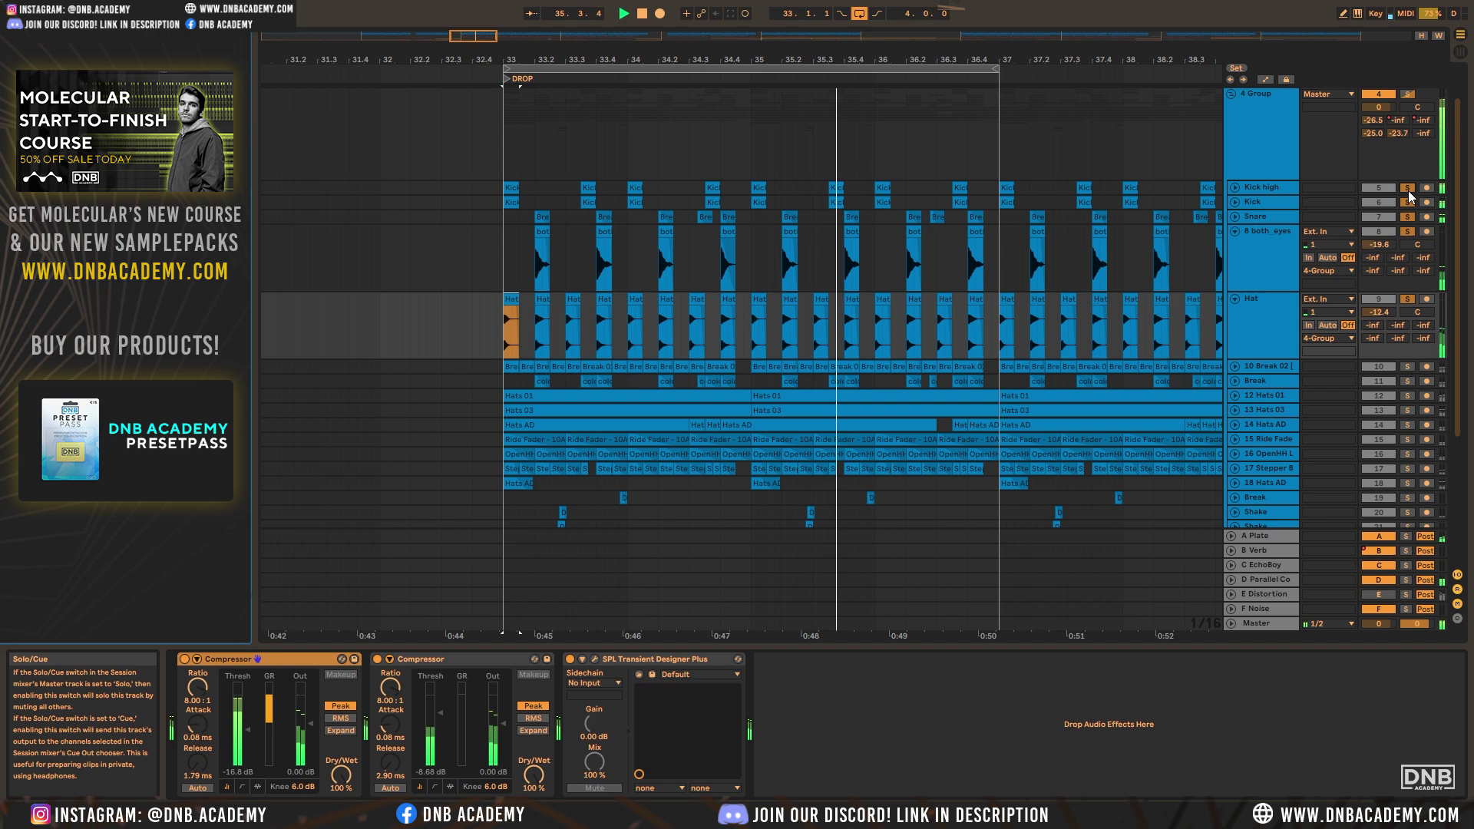
# Unfold the Break 02 track, solo it alone, and audition it from its first clip at bar 33
pyautogui.scroll(-2, 1334, 273)
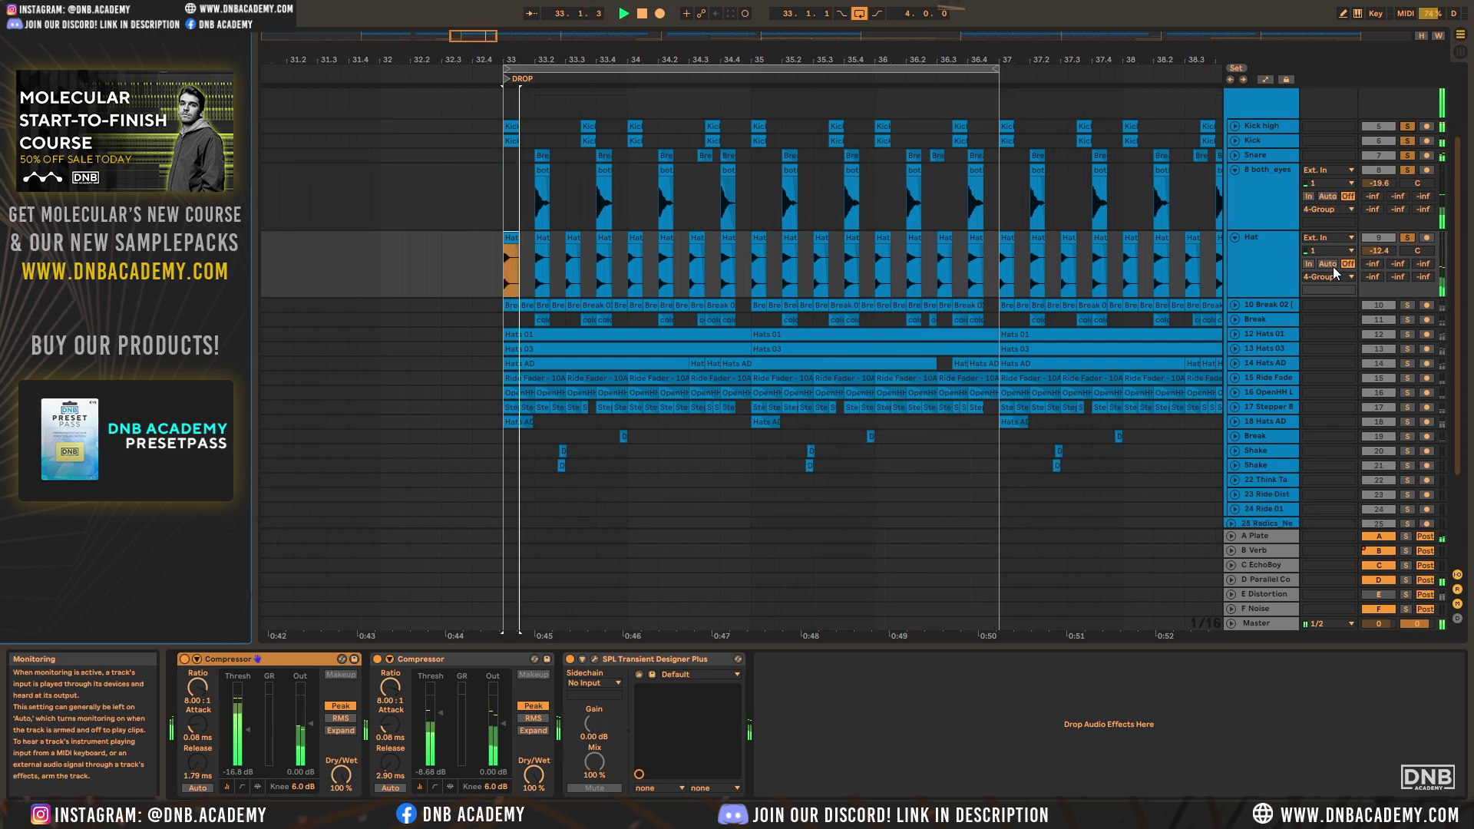
pyautogui.click(1351, 306)
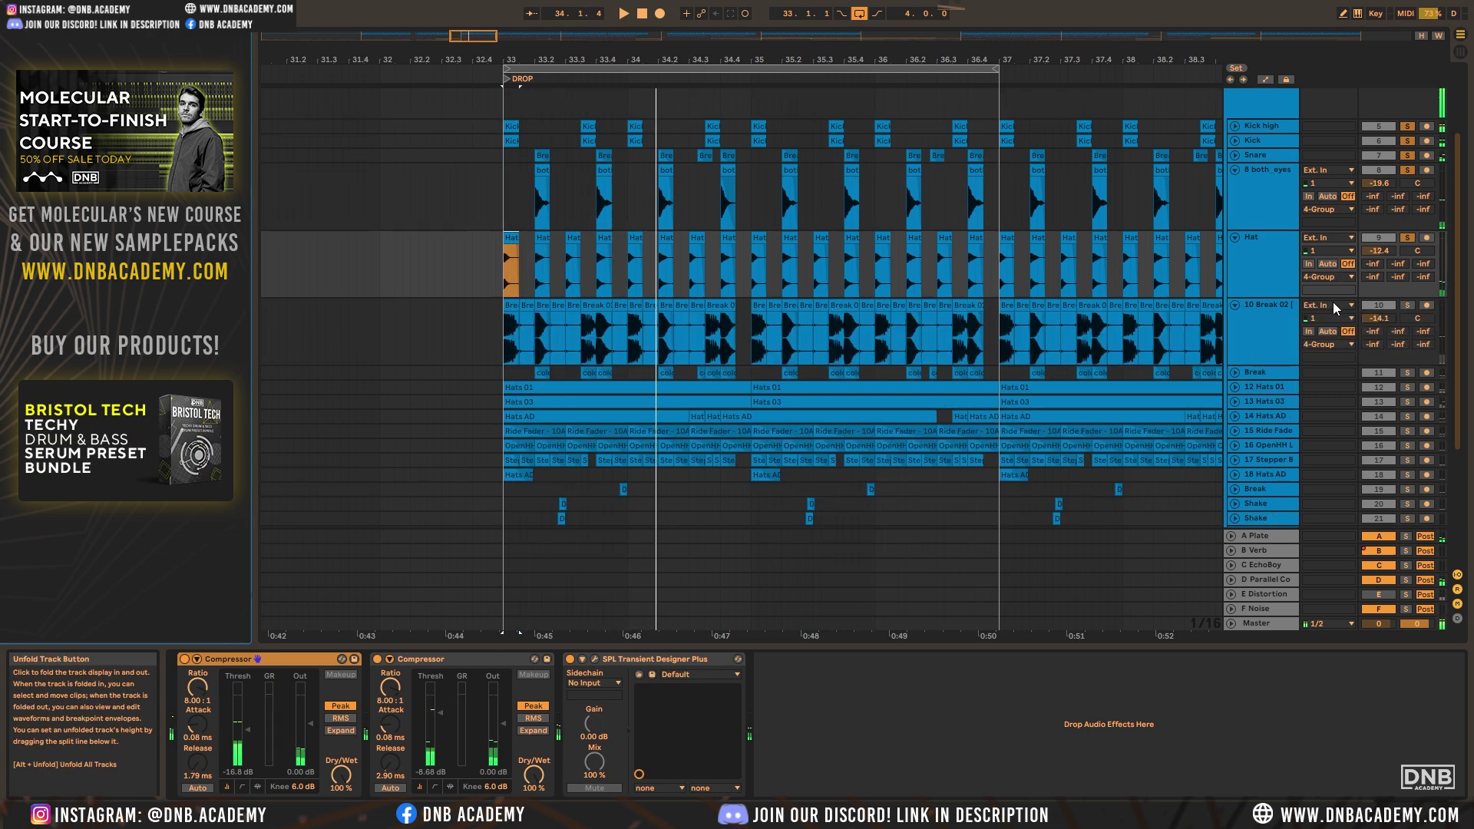
pyautogui.click(1407, 305)
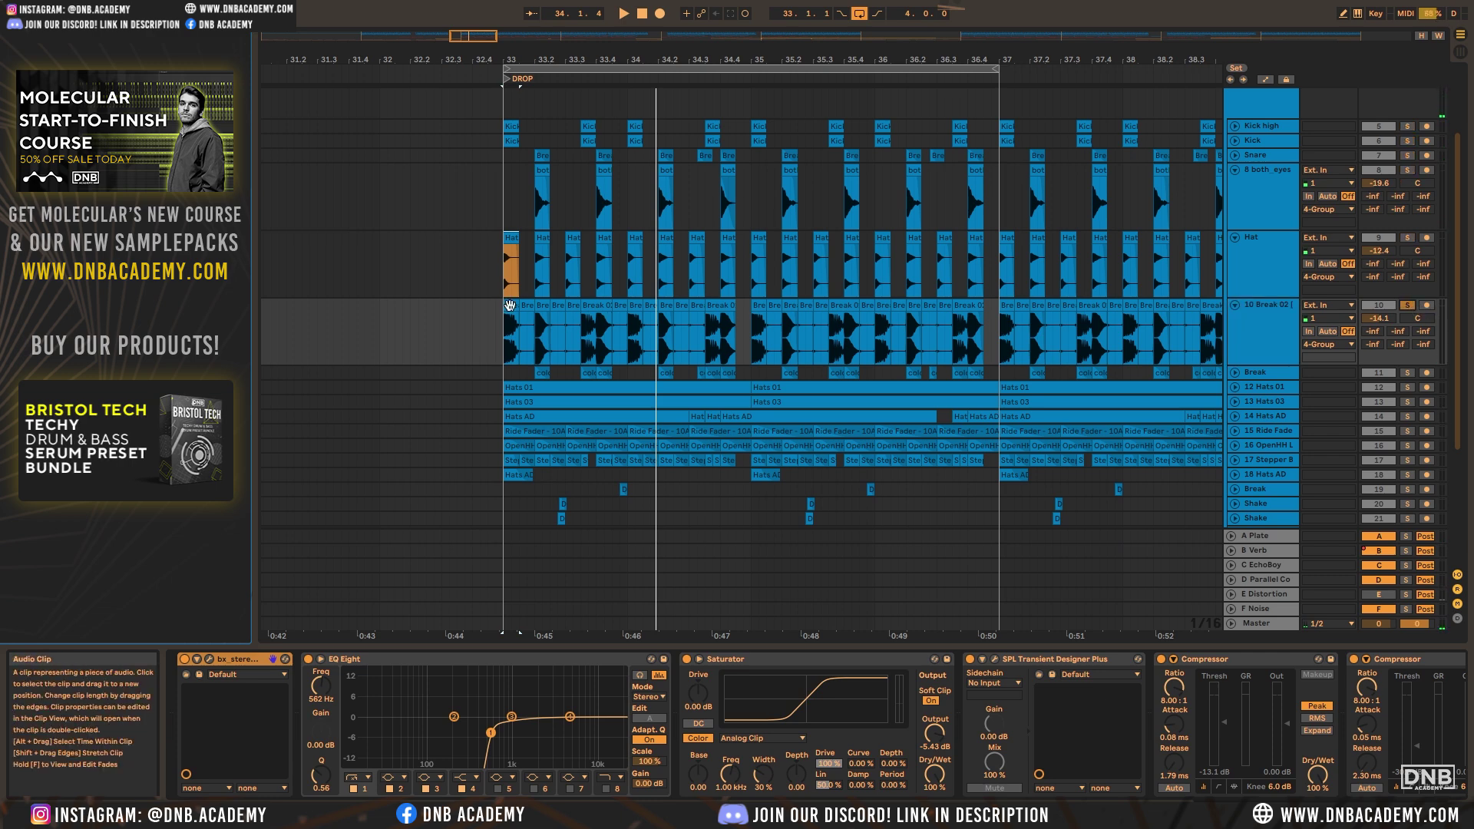
pyautogui.press('space')
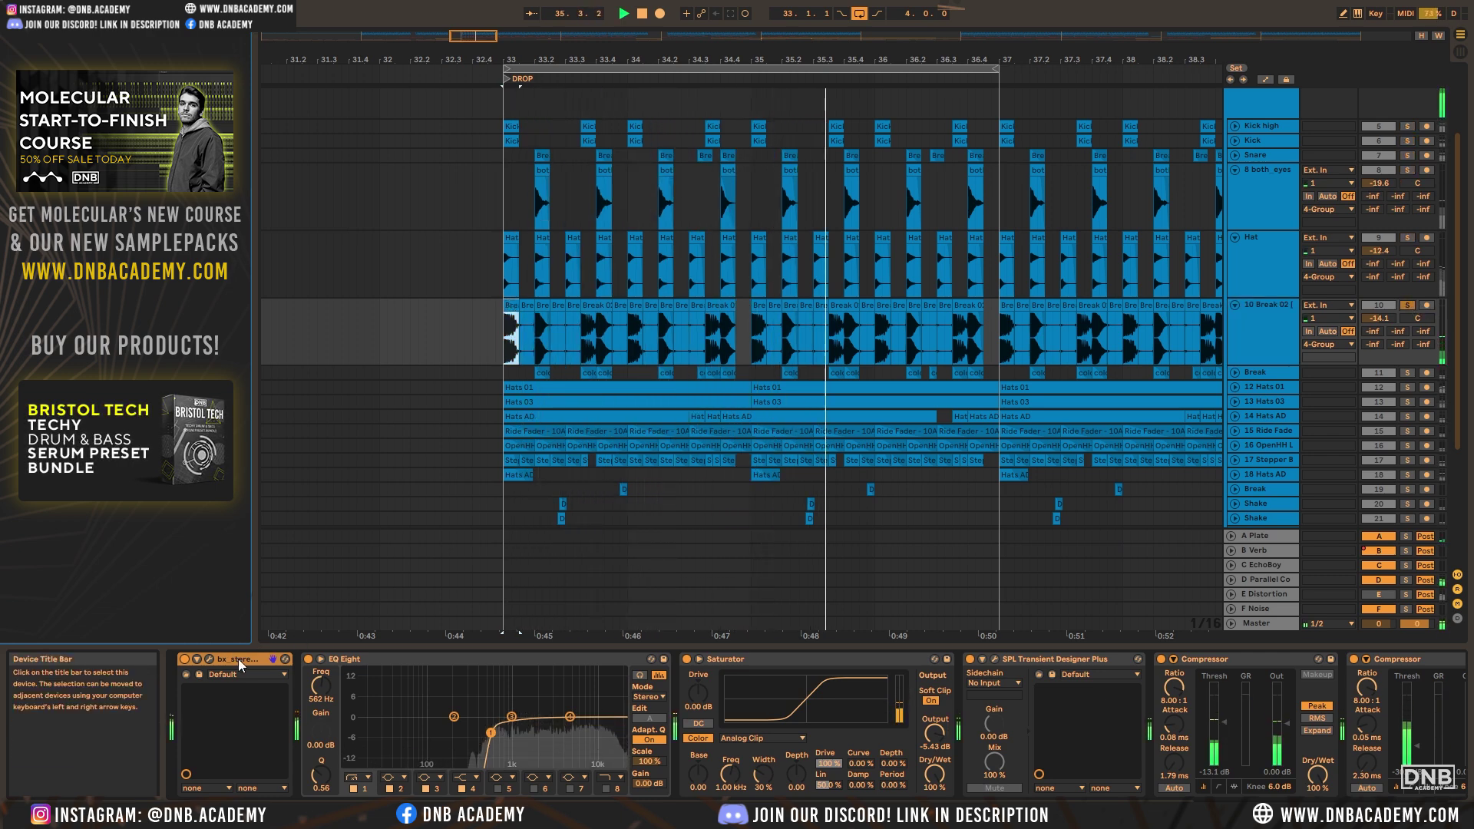
pyautogui.press('space')
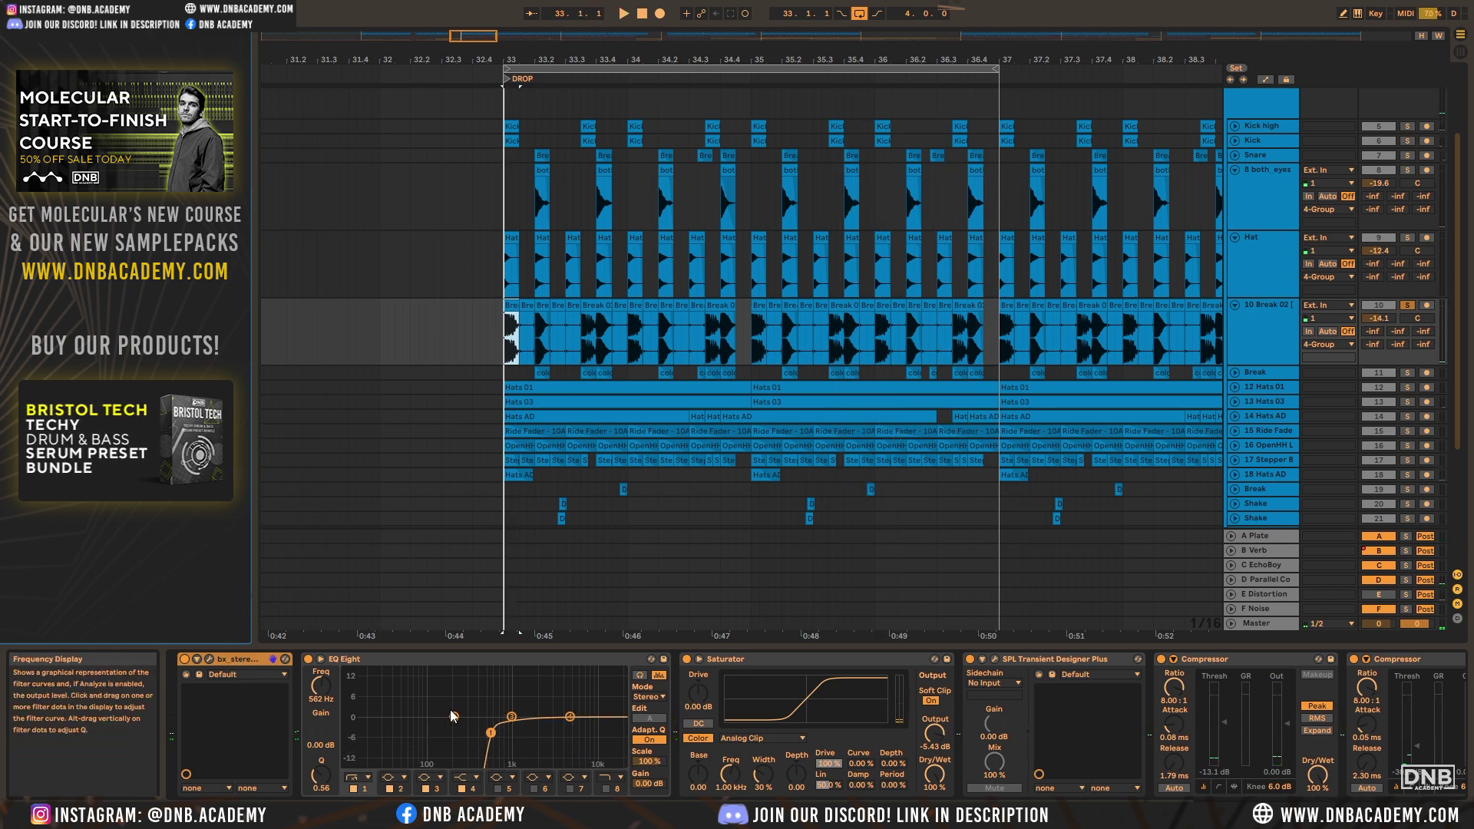
# Examine Break 02's bx stereo plug-in window, and its SPL Transient Designer Plus window during playback, closing each
pyautogui.click(209, 658)
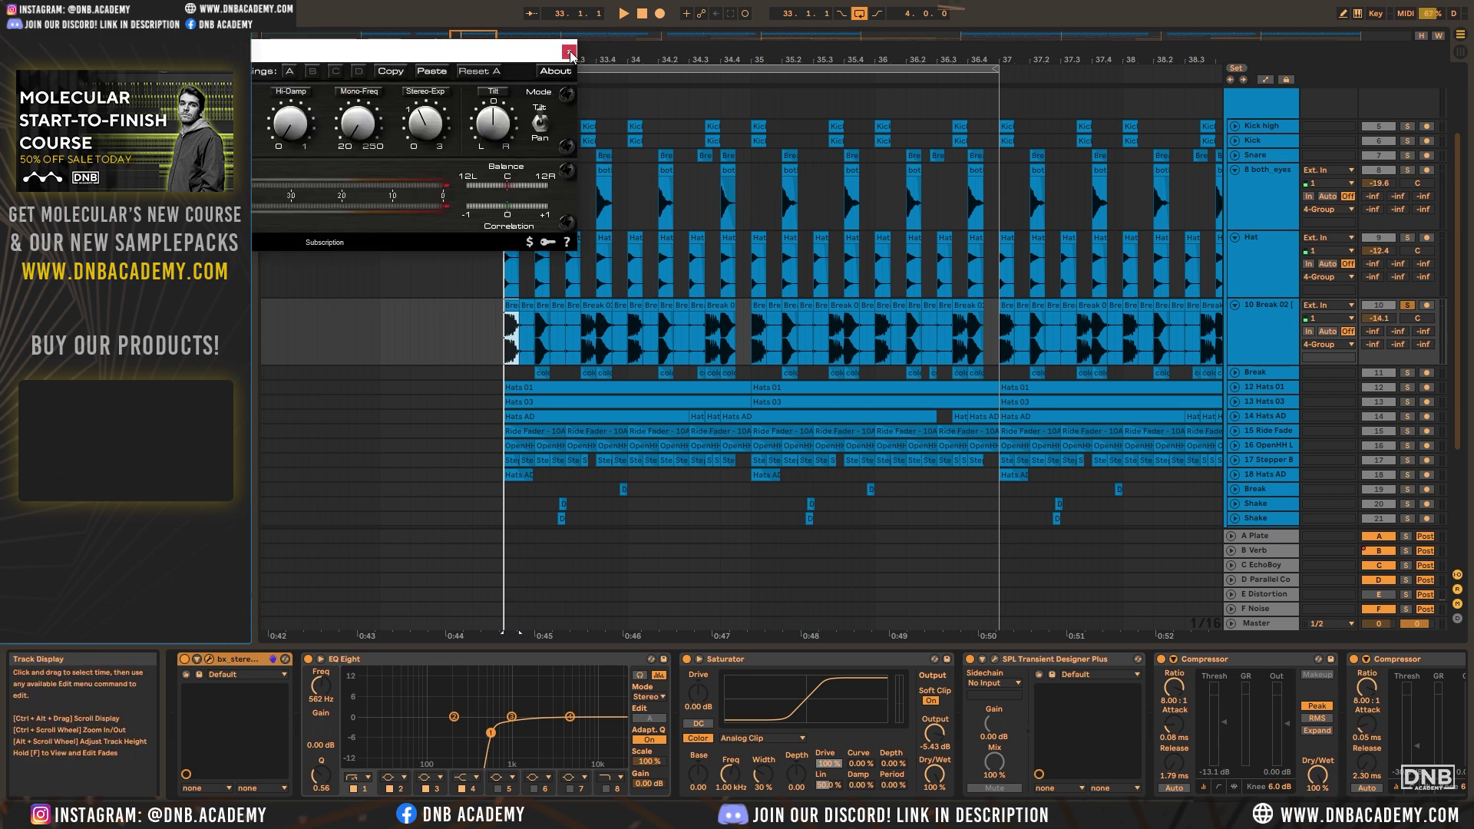
pyautogui.hotkey('ctrl', 'alt', 'p')
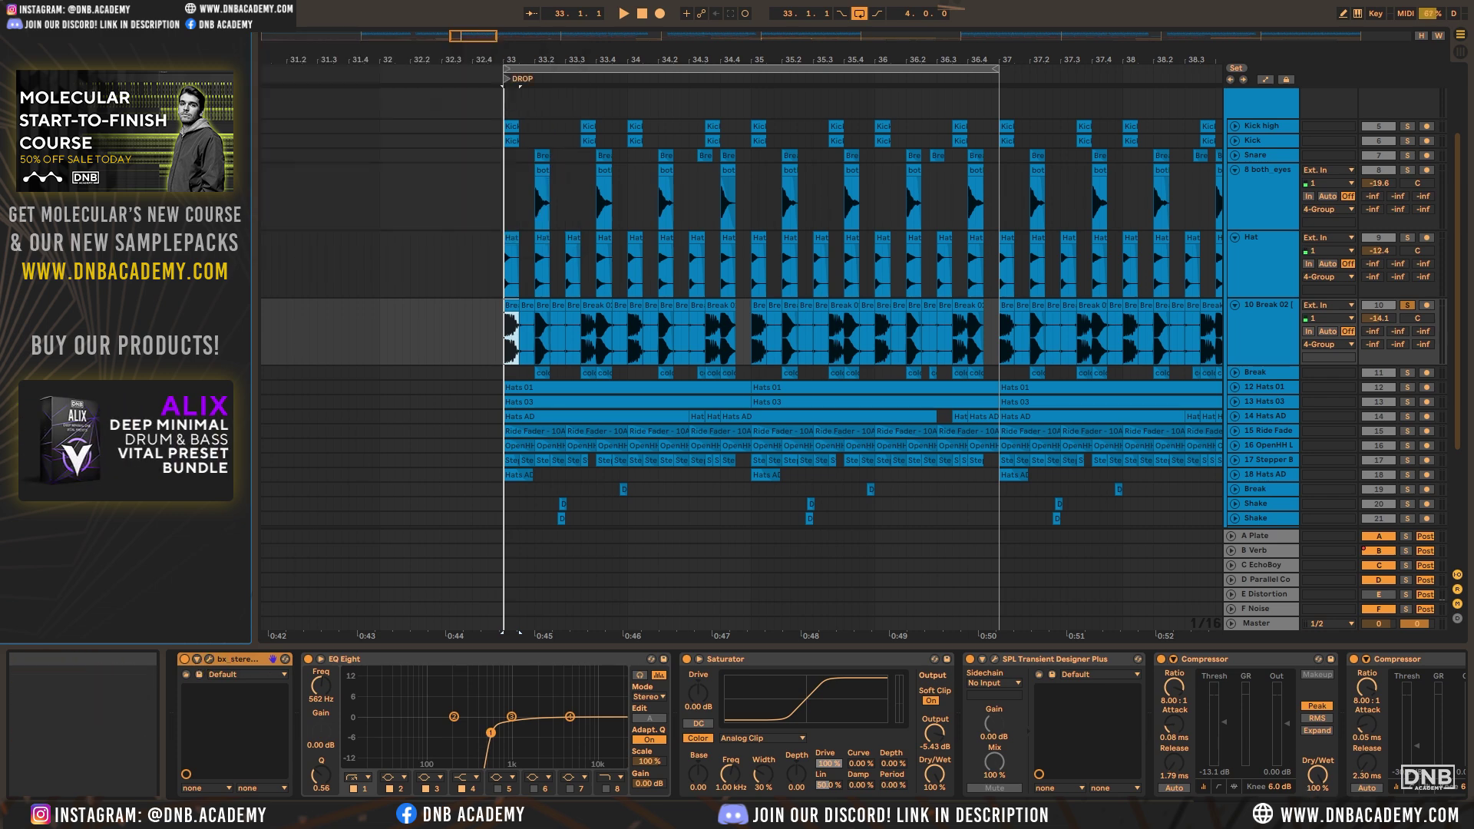
pyautogui.hscroll(3, 1069, 664)
pyautogui.press('space')
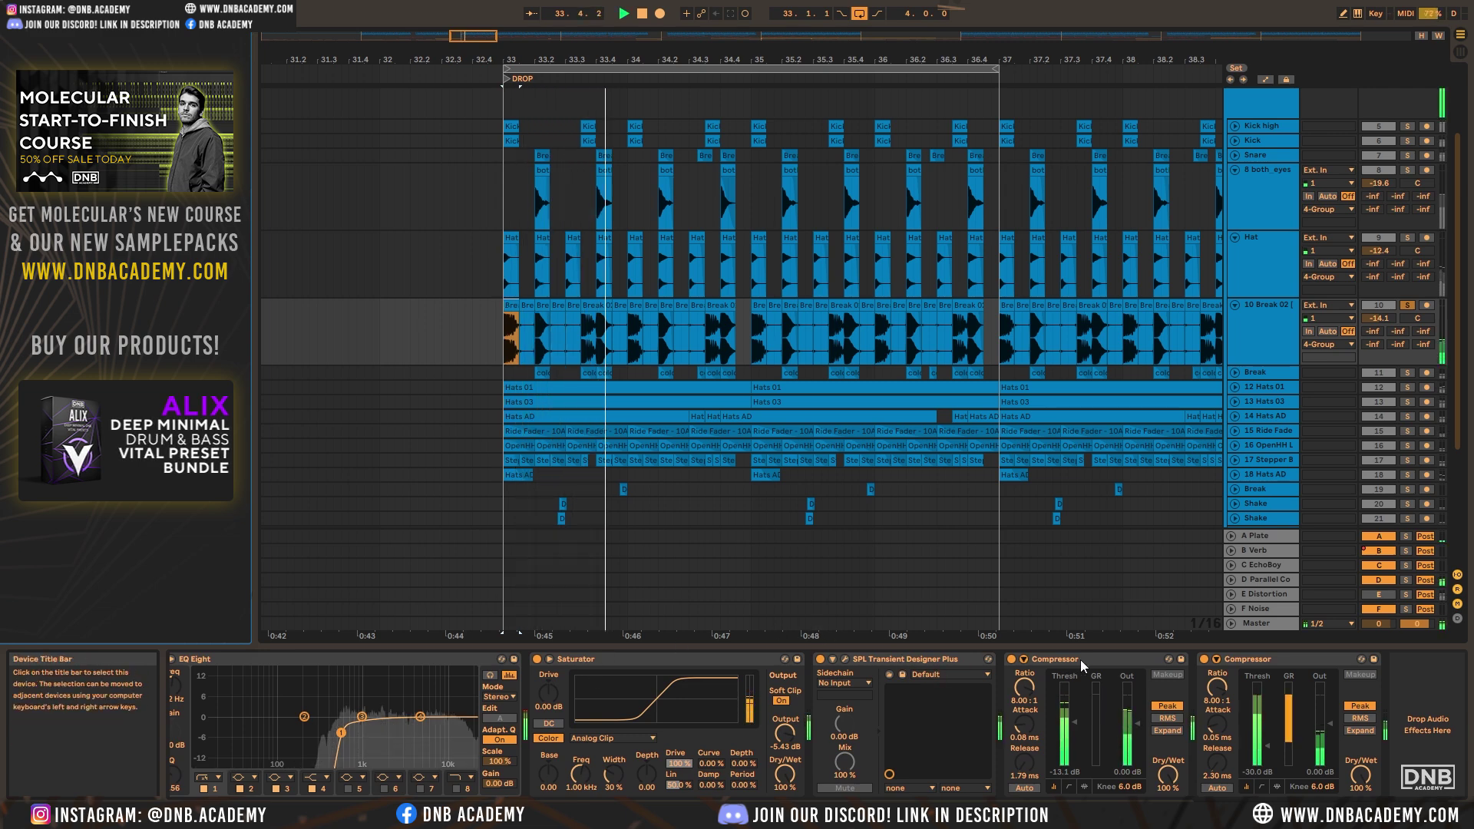
pyautogui.click(845, 659)
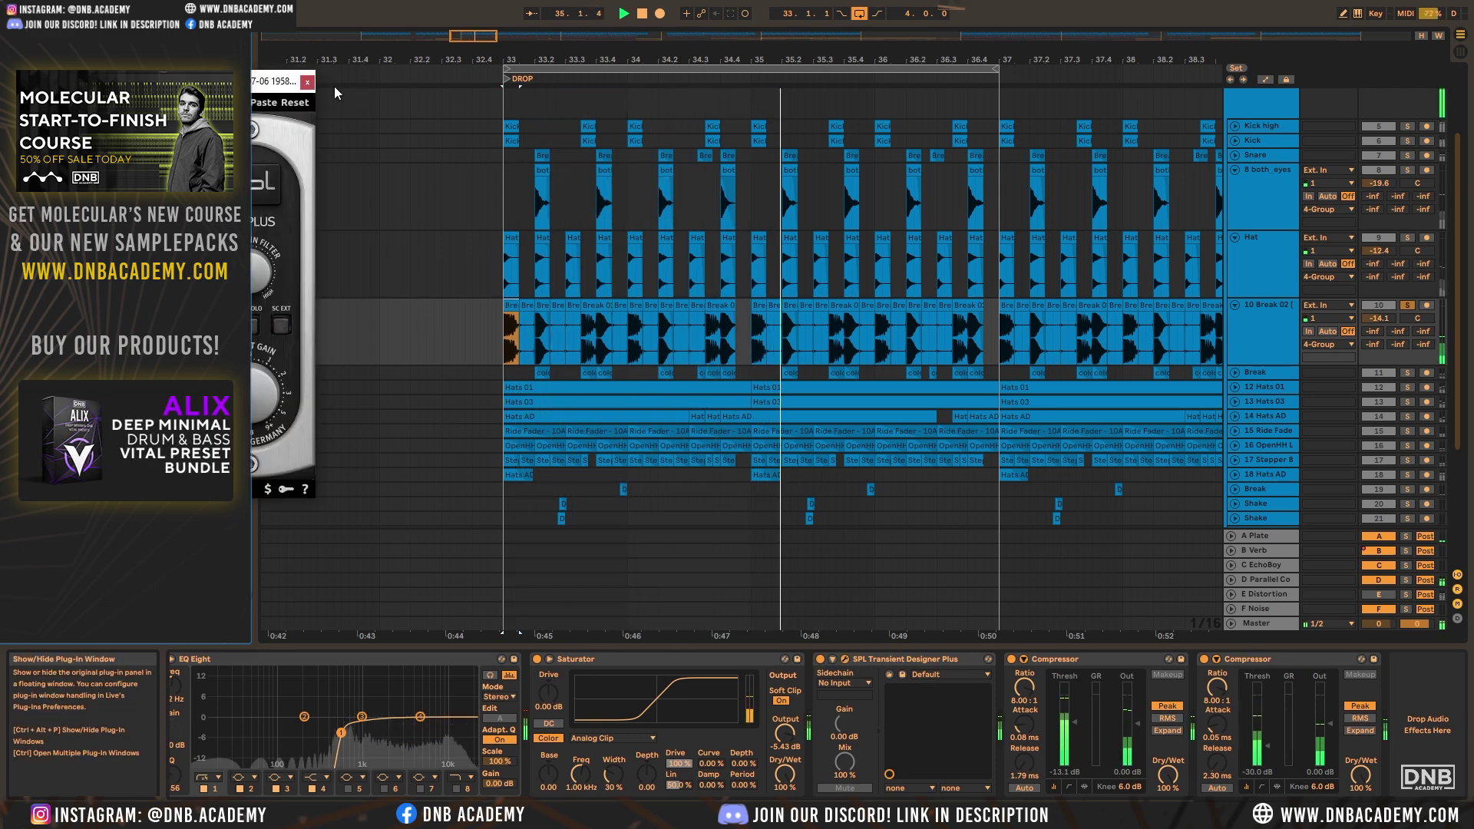
pyautogui.click(307, 82)
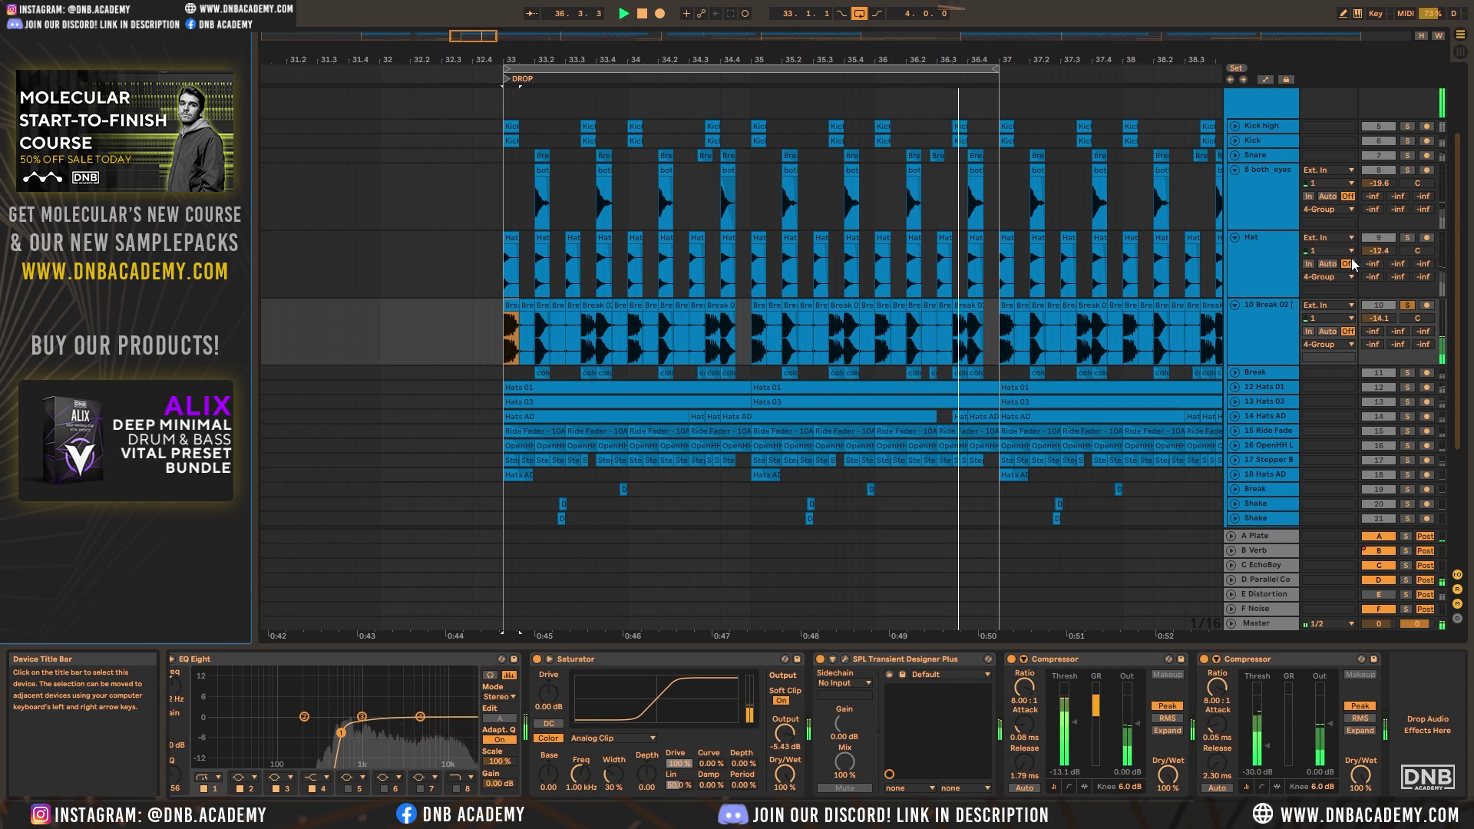
# Audition Break 02 soloed together with the kick, snare and hat layers, and raise its track volume to -8.4 dB
pyautogui.click(1412, 241)
pyautogui.scroll(2, 1413, 243)
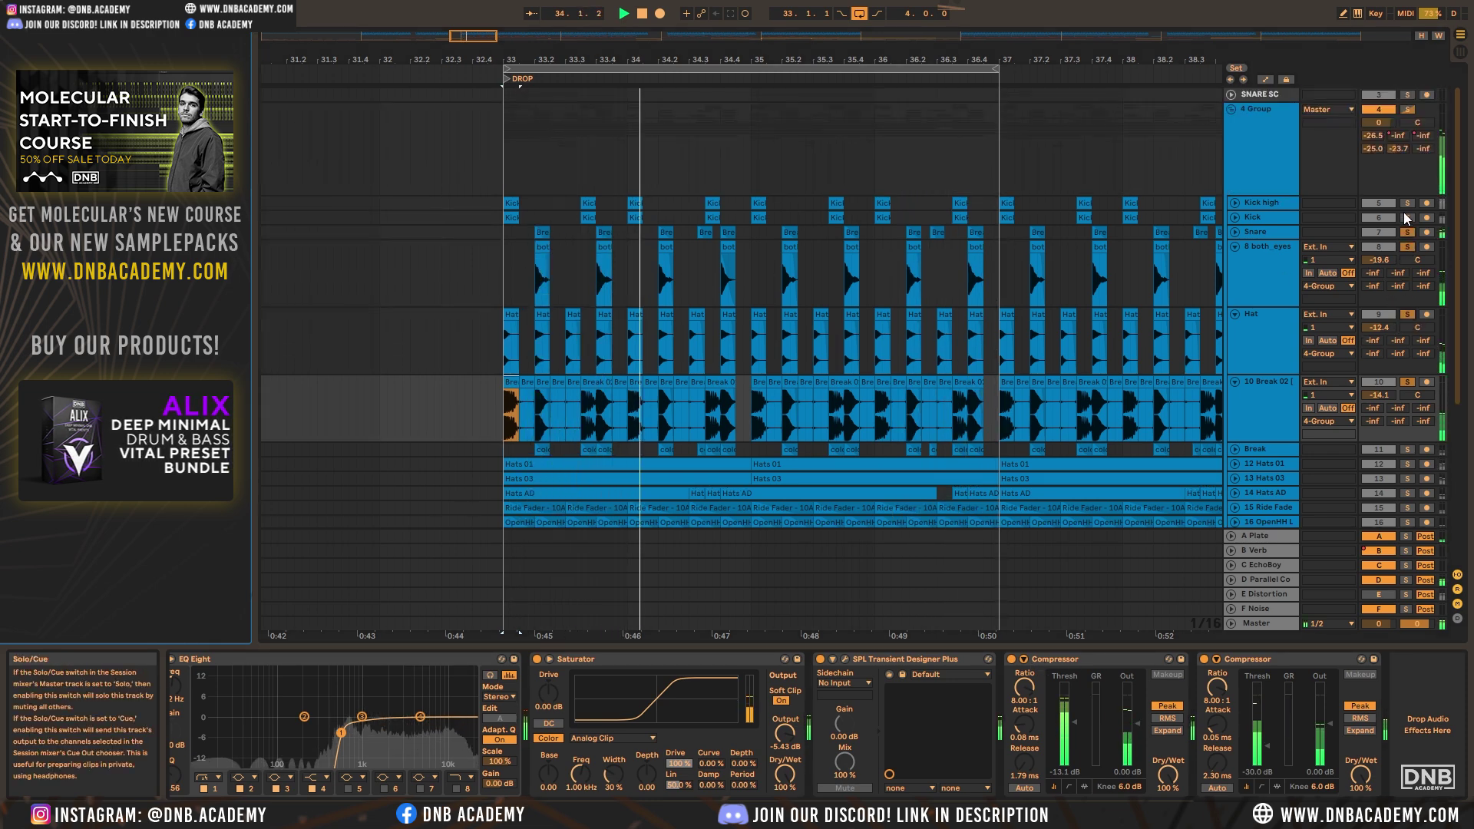
pyautogui.click(1407, 382)
pyautogui.moveTo(1380, 394); pyautogui.dragTo(1380, 369)
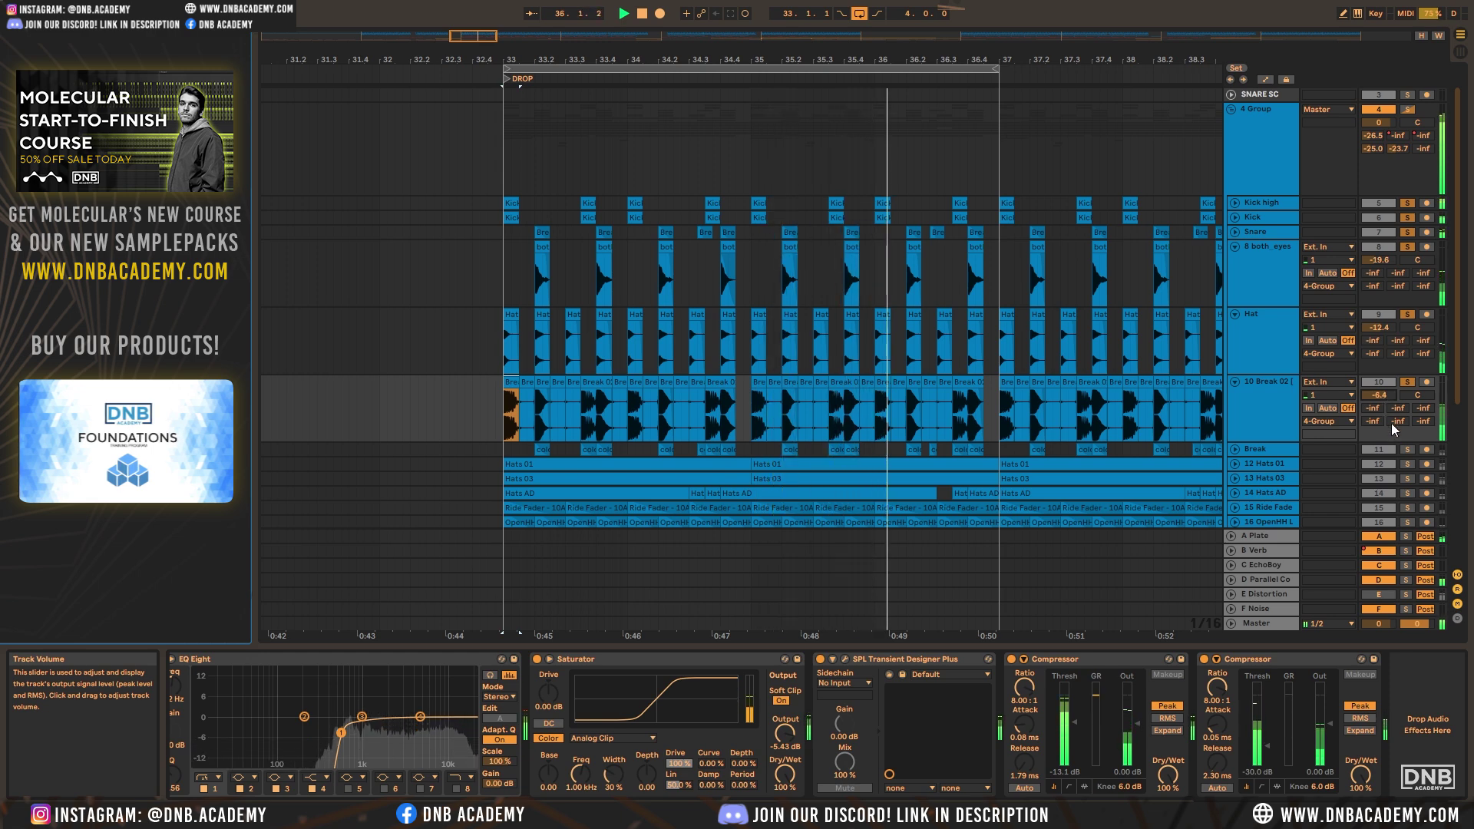
# Unfold track 11 Break, solo it alone, and audition it from bar 33
pyautogui.scroll(-5, 1194, 365)
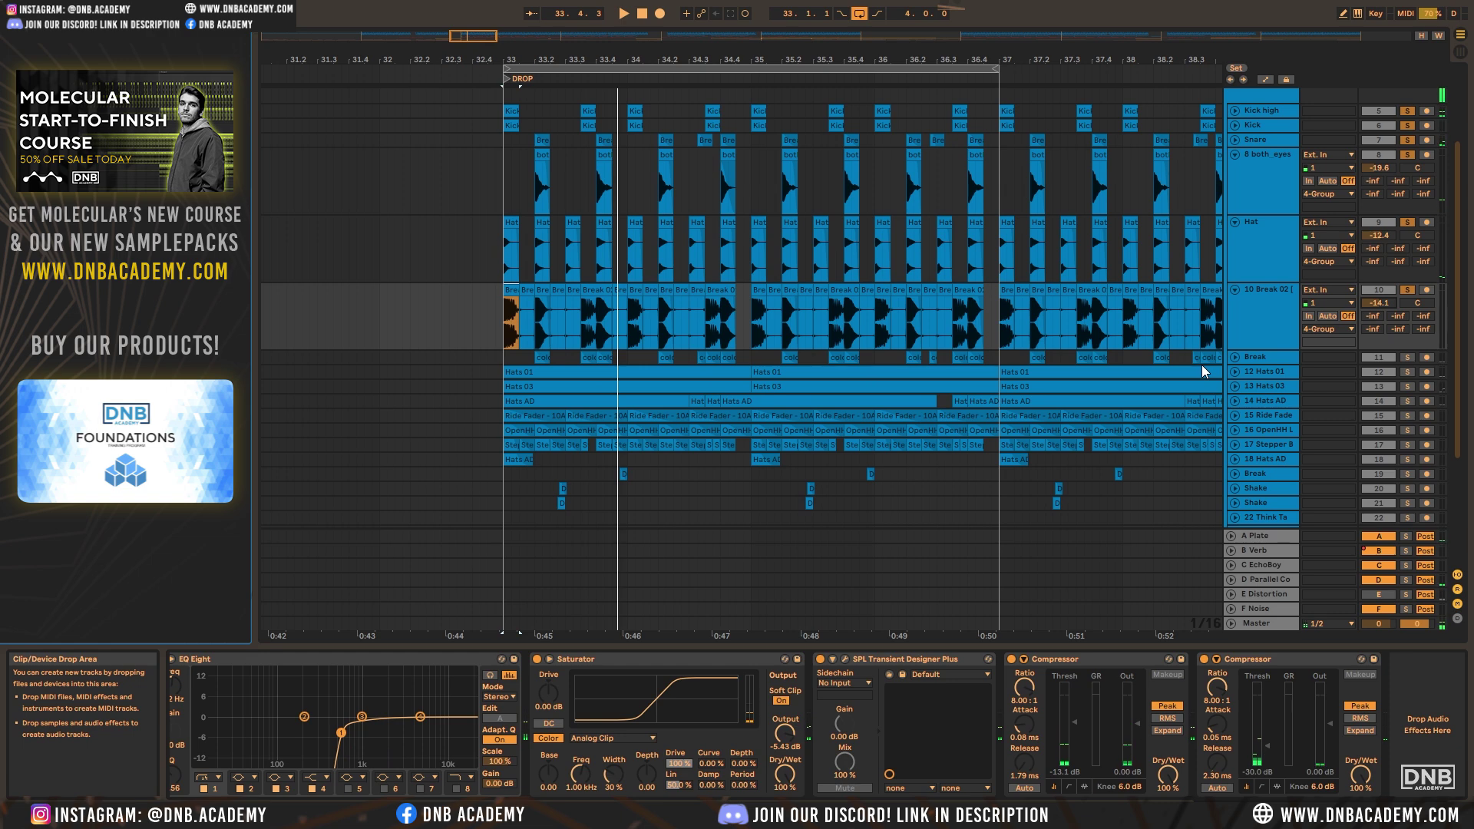
pyautogui.click(1234, 357)
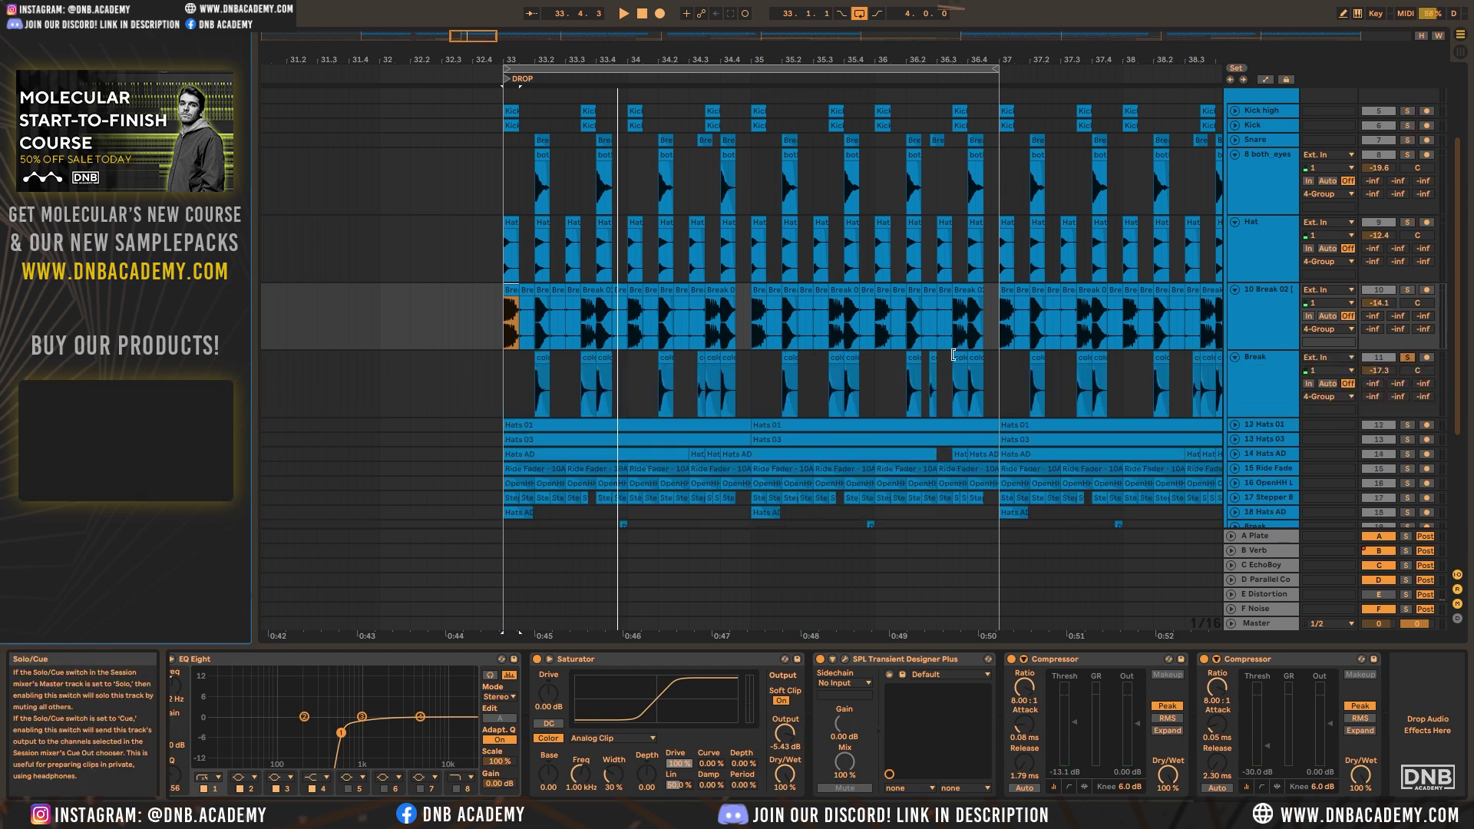
pyautogui.click(507, 372)
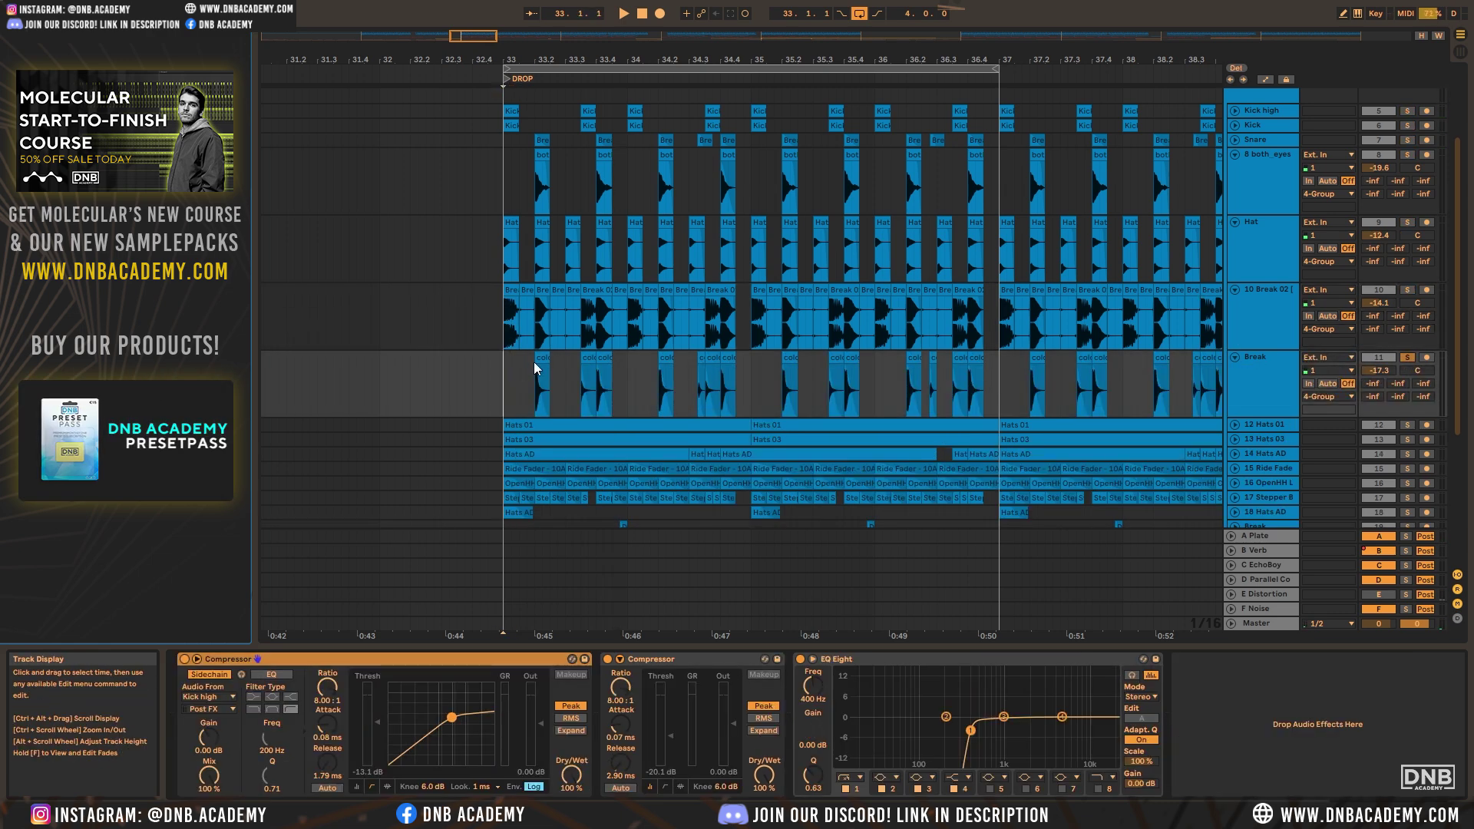
pyautogui.press('space')
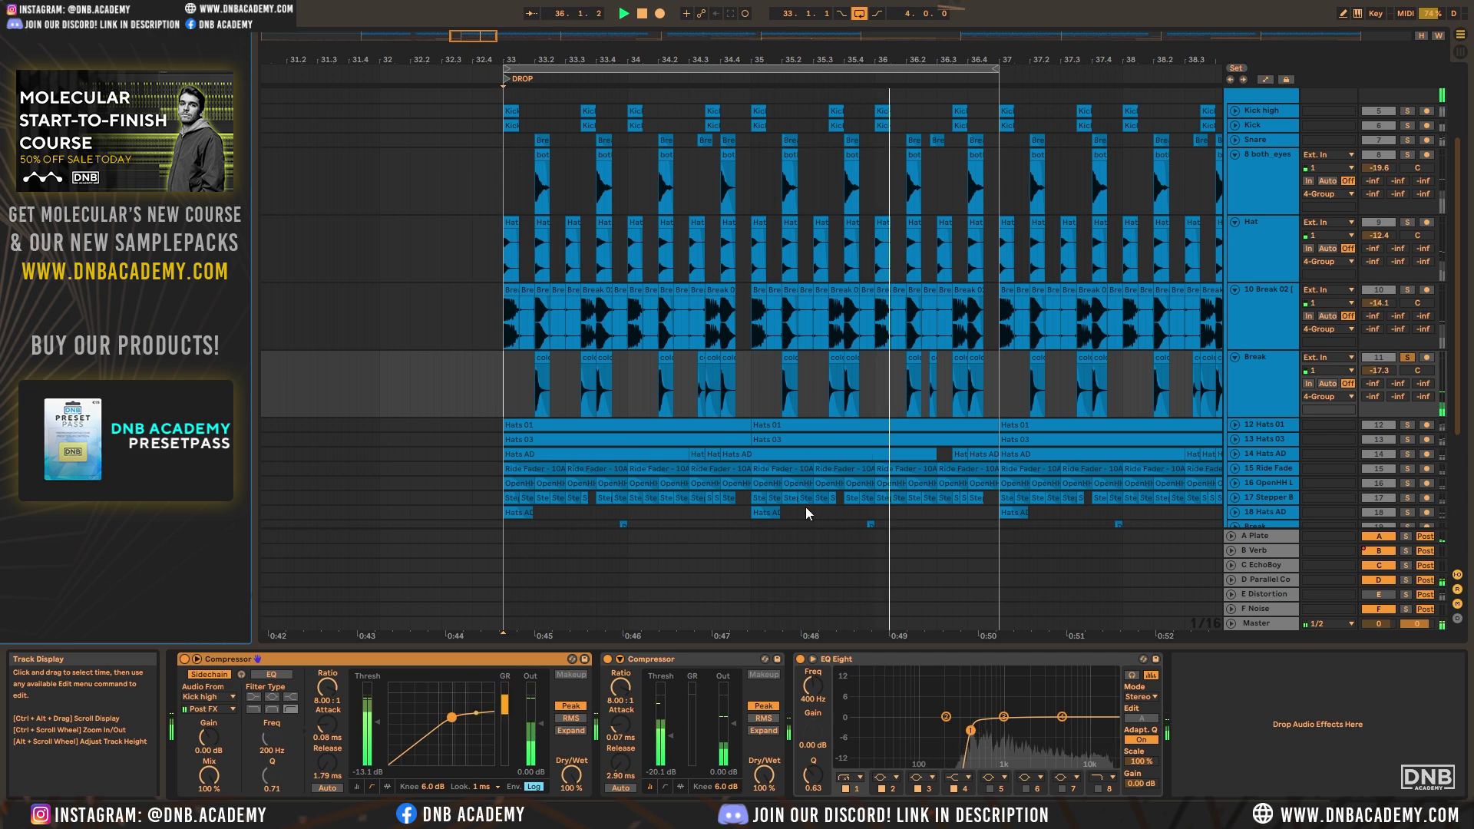
# Fold the Break, Break 02, Hat and both_eyes tracks
pyautogui.scroll(-1, 1238, 350)
pyautogui.click(1234, 326)
pyautogui.click(1234, 258)
pyautogui.click(1234, 191)
pyautogui.click(1236, 124)
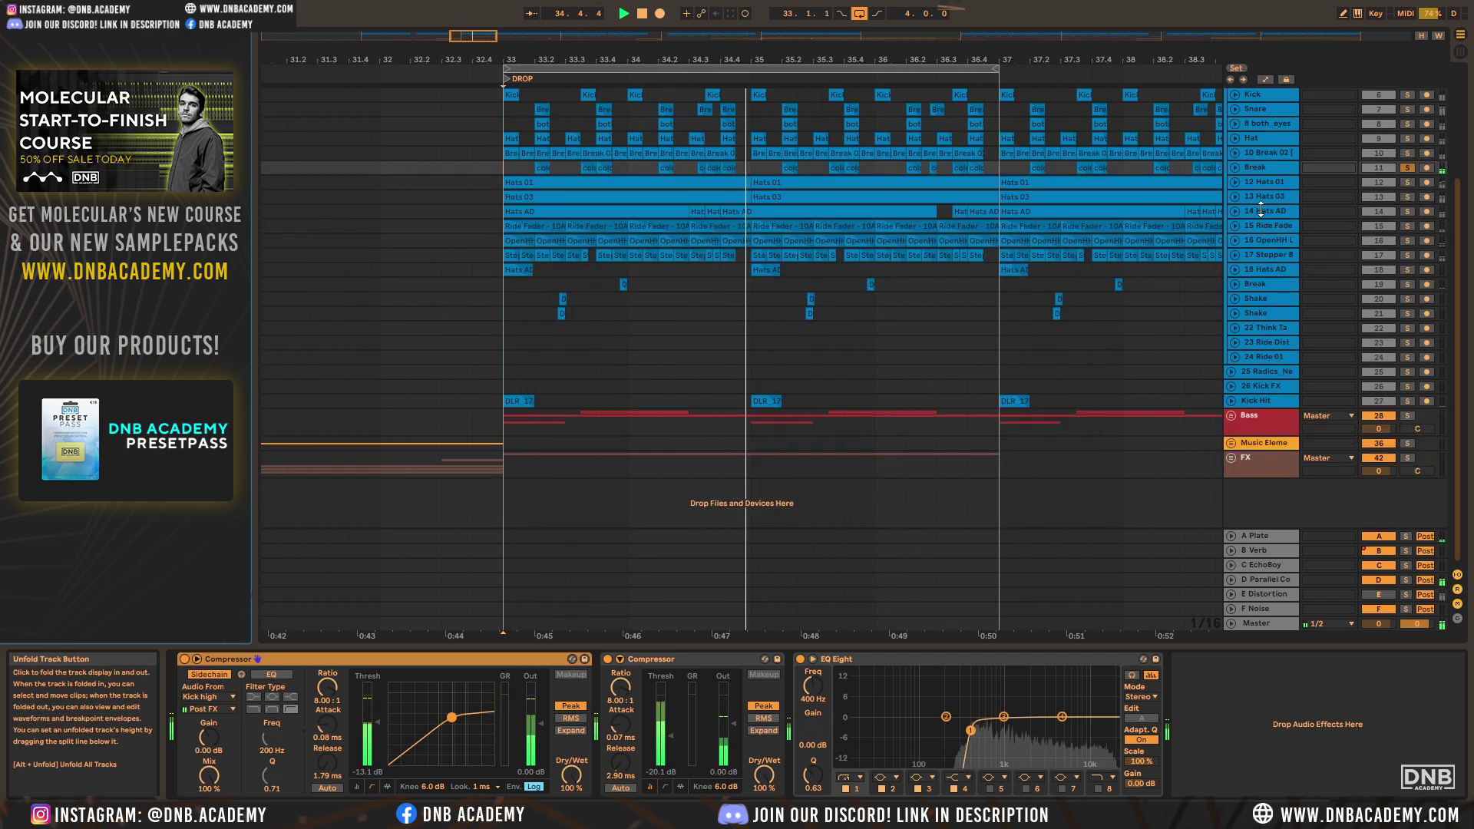
# Unfold the Hats 01 track, solo it alone, and audition it from its first clip at bar 33
pyautogui.click(1265, 181)
pyautogui.click(1235, 181)
pyautogui.click(1407, 182)
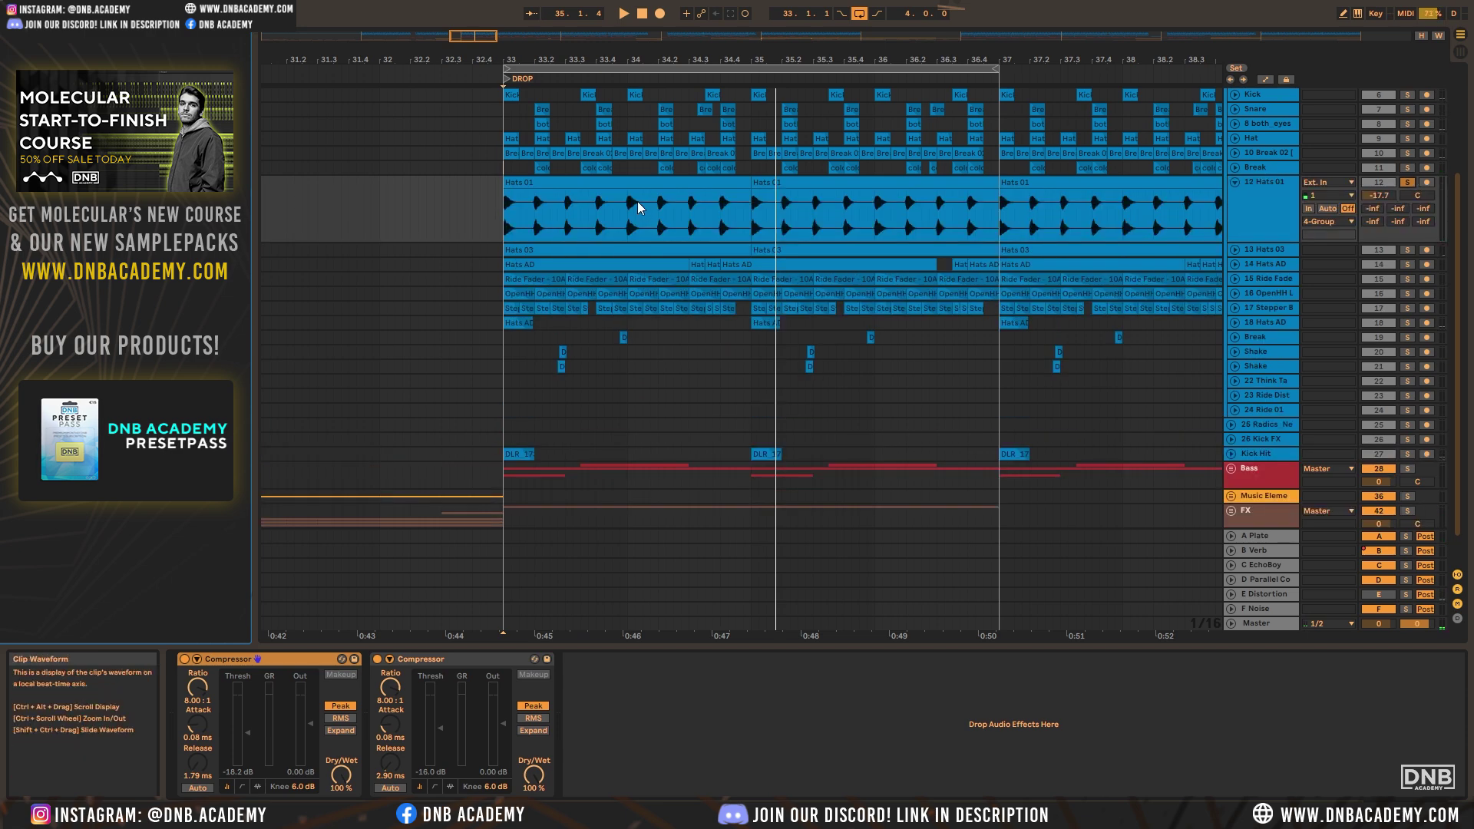
pyautogui.click(635, 210)
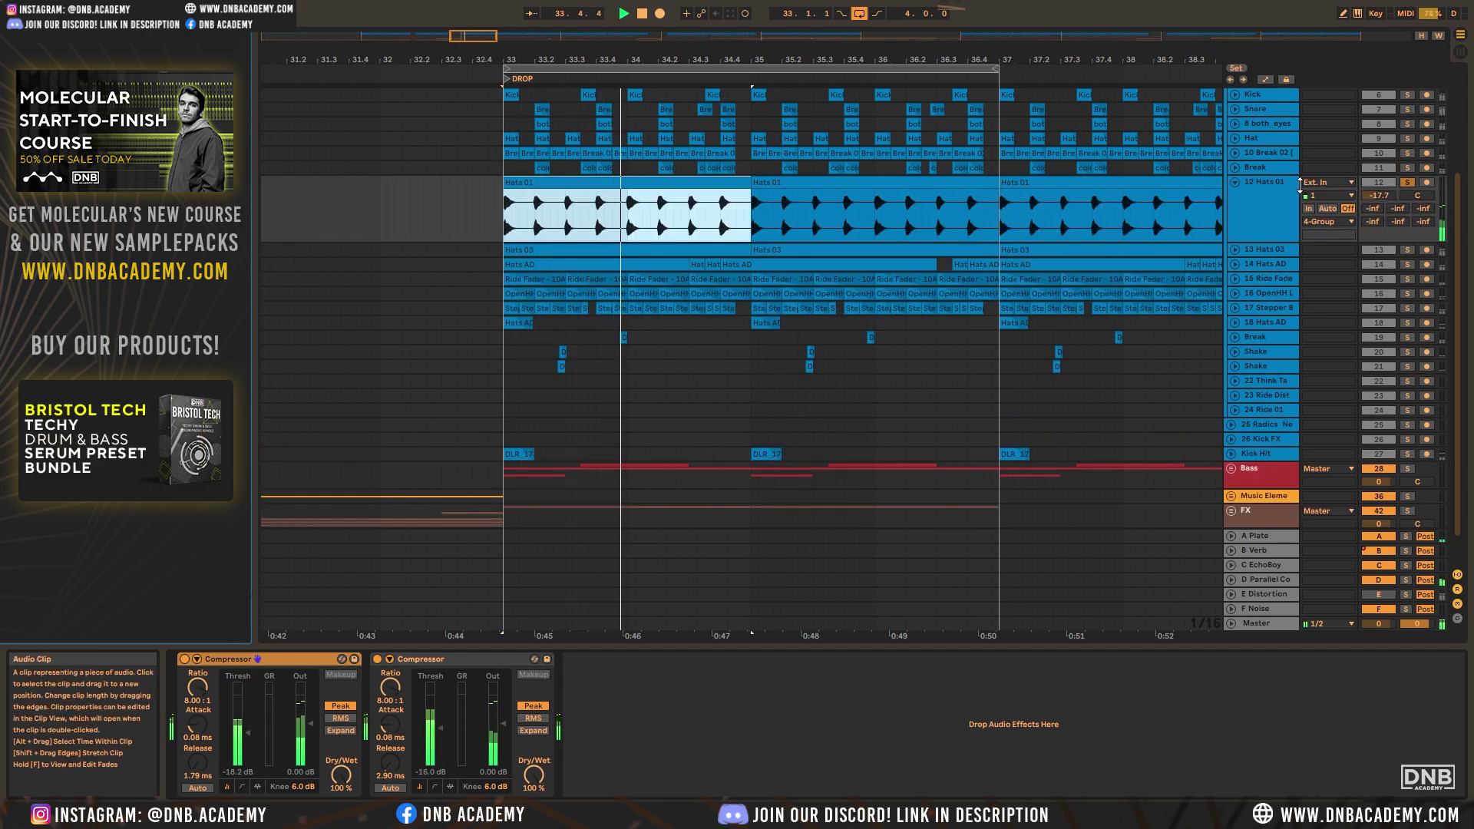
# Audition Hats 03 and track 14 Hats AD each in solo from their first clips, keeping only the auditioned track unfolded
pyautogui.click(1235, 182)
pyautogui.click(1234, 197)
pyautogui.click(1407, 196)
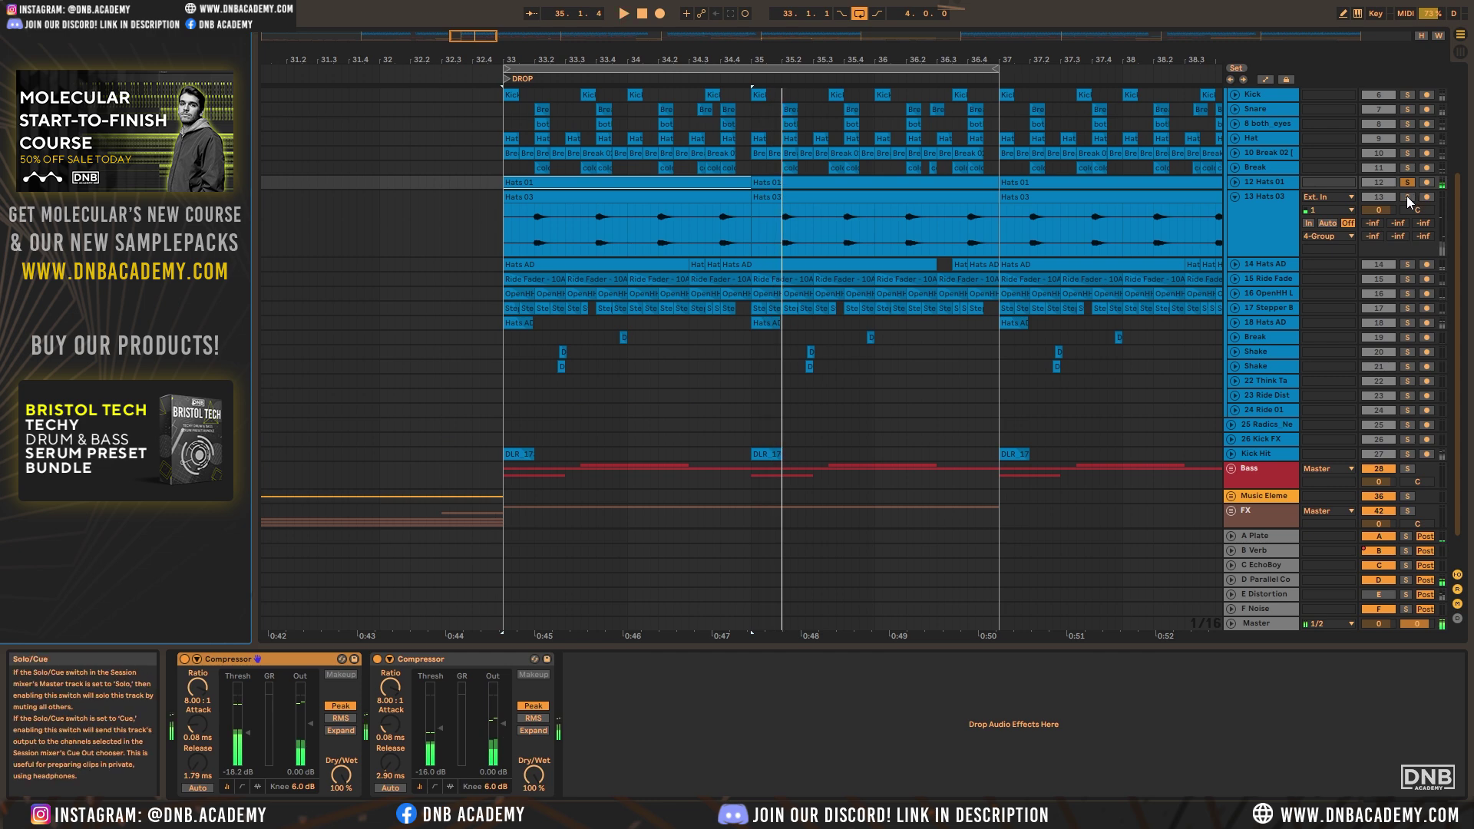
pyautogui.click(548, 198)
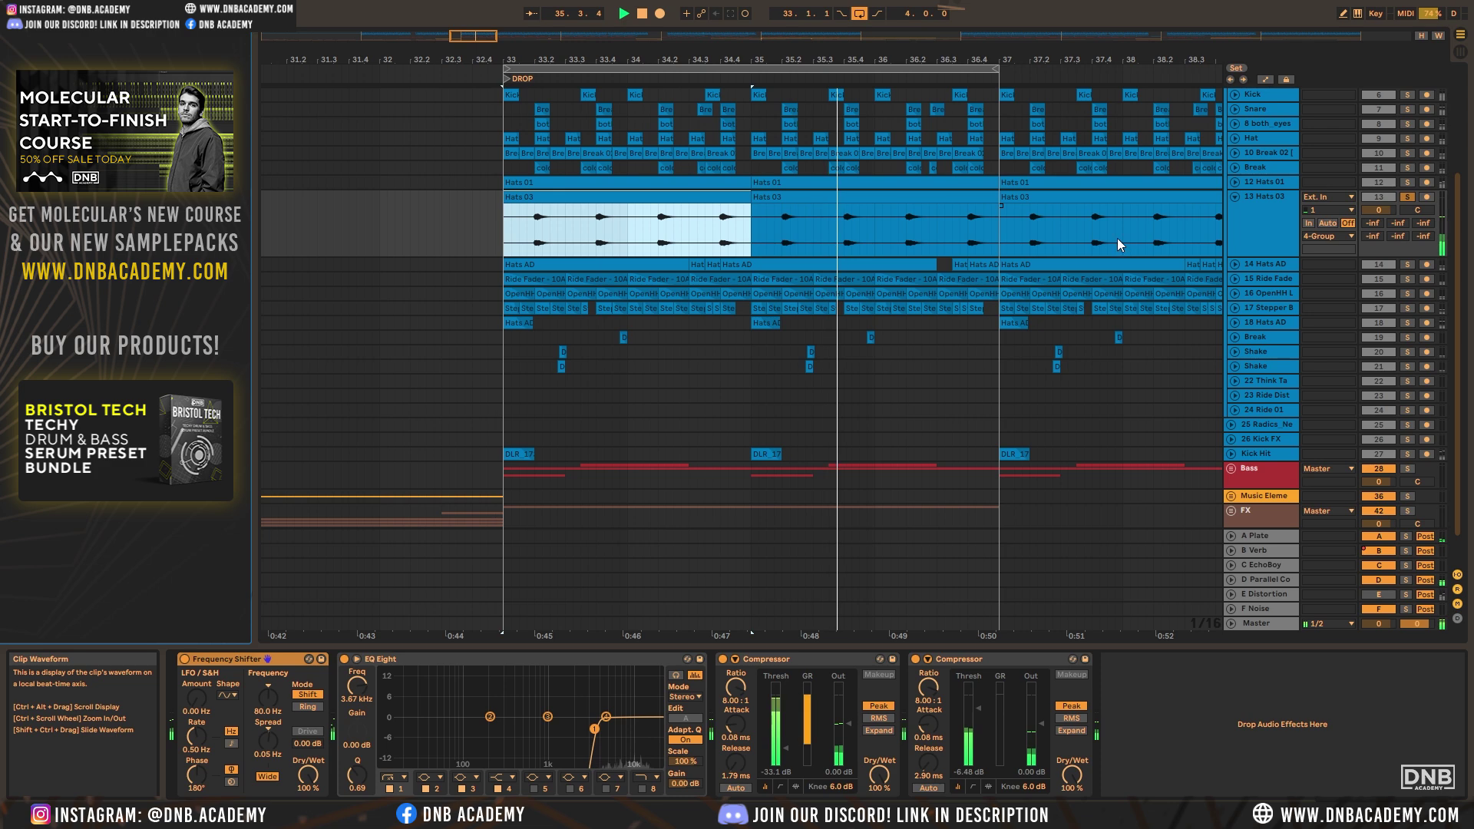
pyautogui.click(1235, 197)
pyautogui.click(1233, 212)
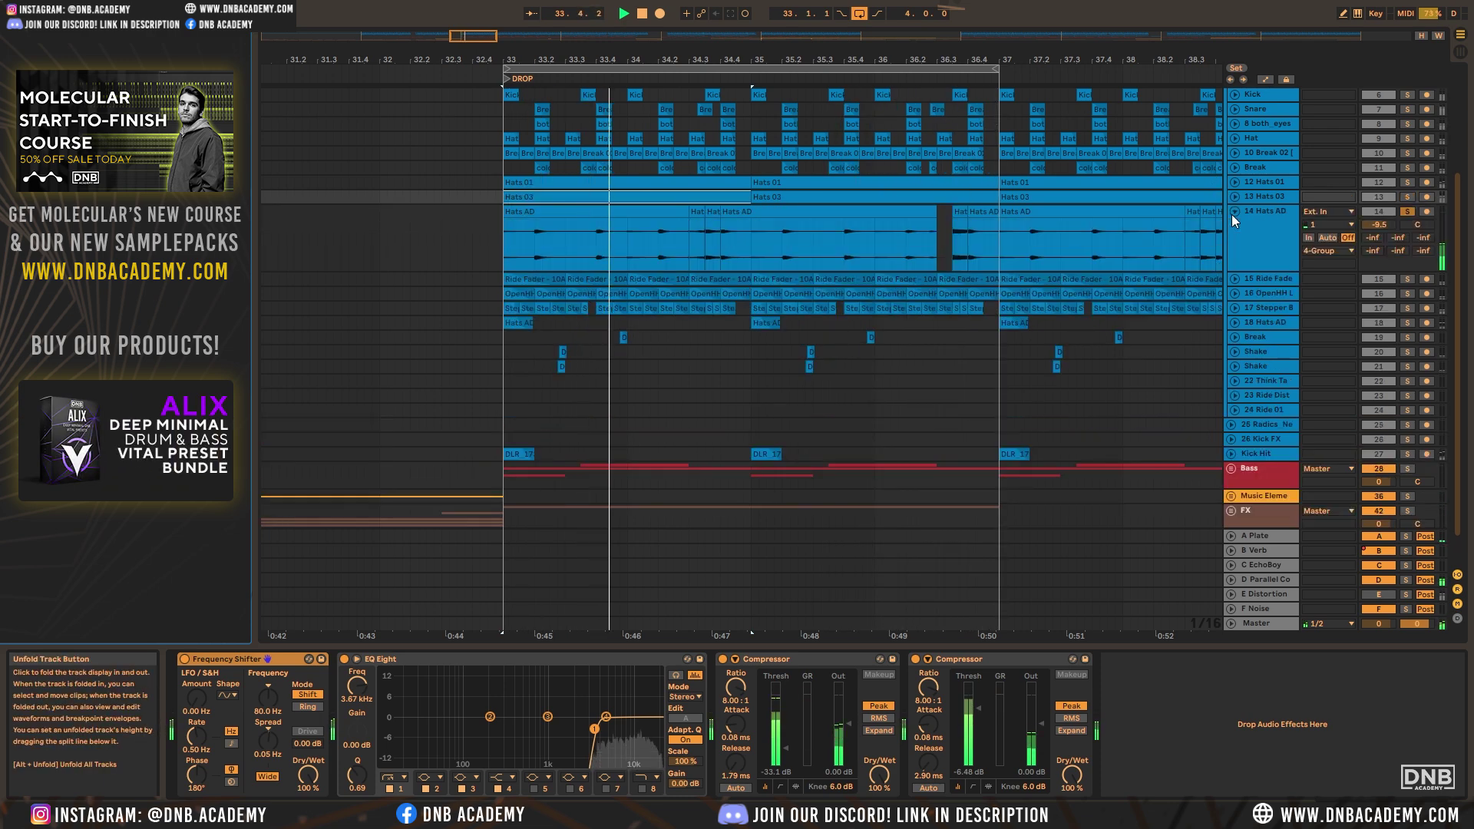
pyautogui.click(553, 209)
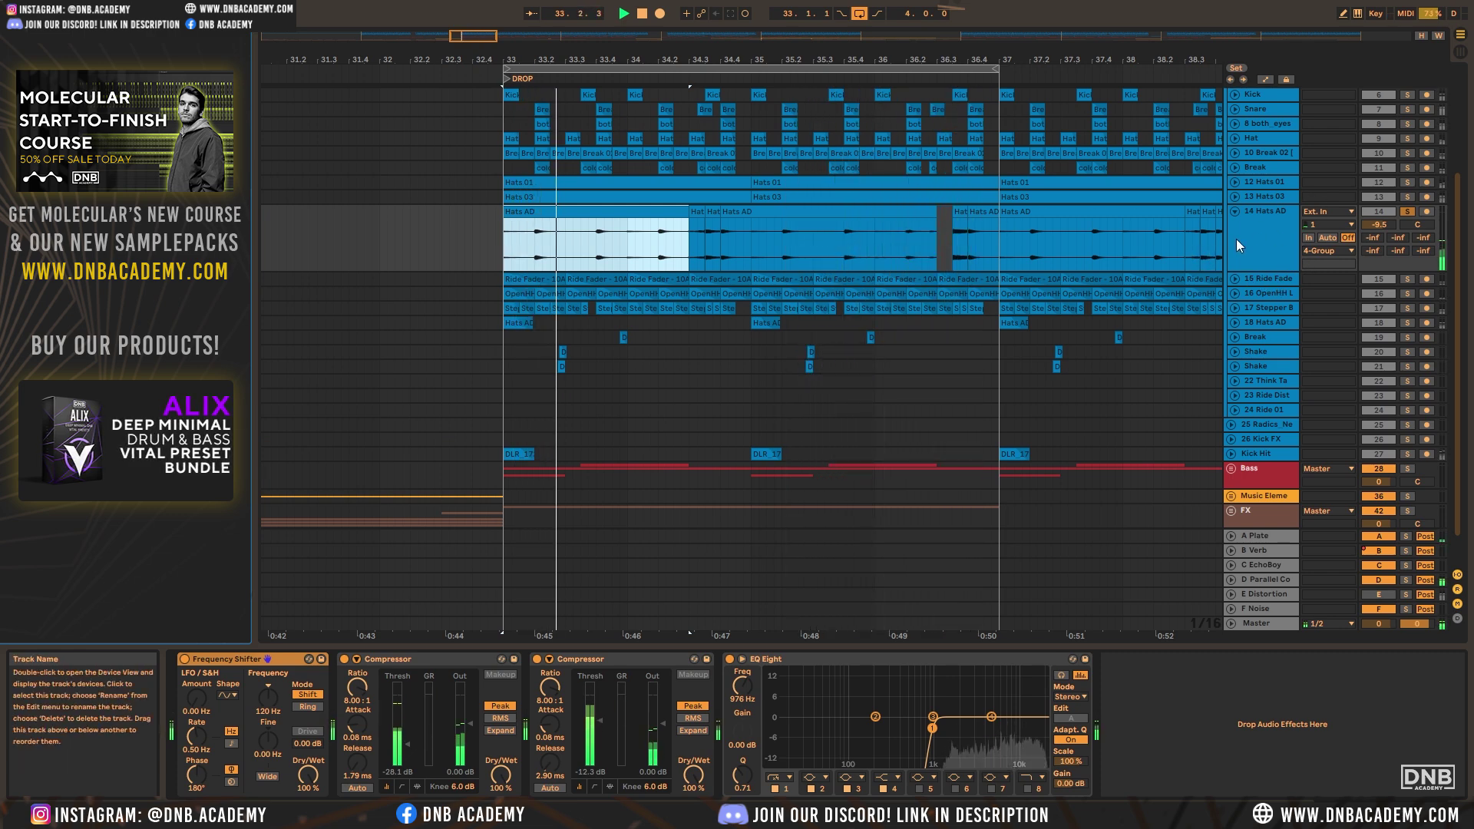
# Fold Hats AD, audition the Ride Fade and OpenHH tracks in solo, and leave only OpenHH unfolded
pyautogui.click(1235, 213)
pyautogui.click(1408, 226)
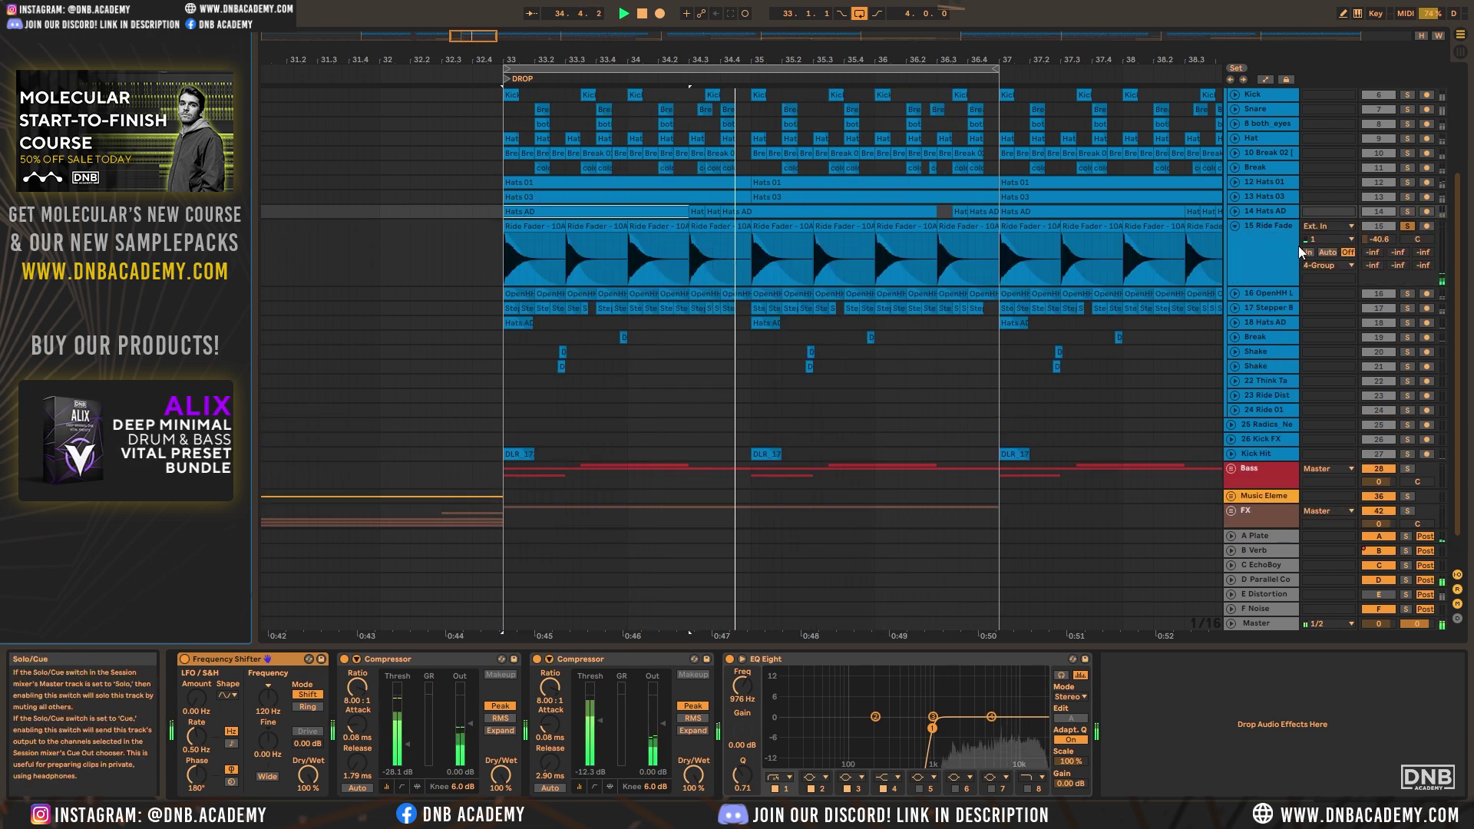
pyautogui.click(1235, 294)
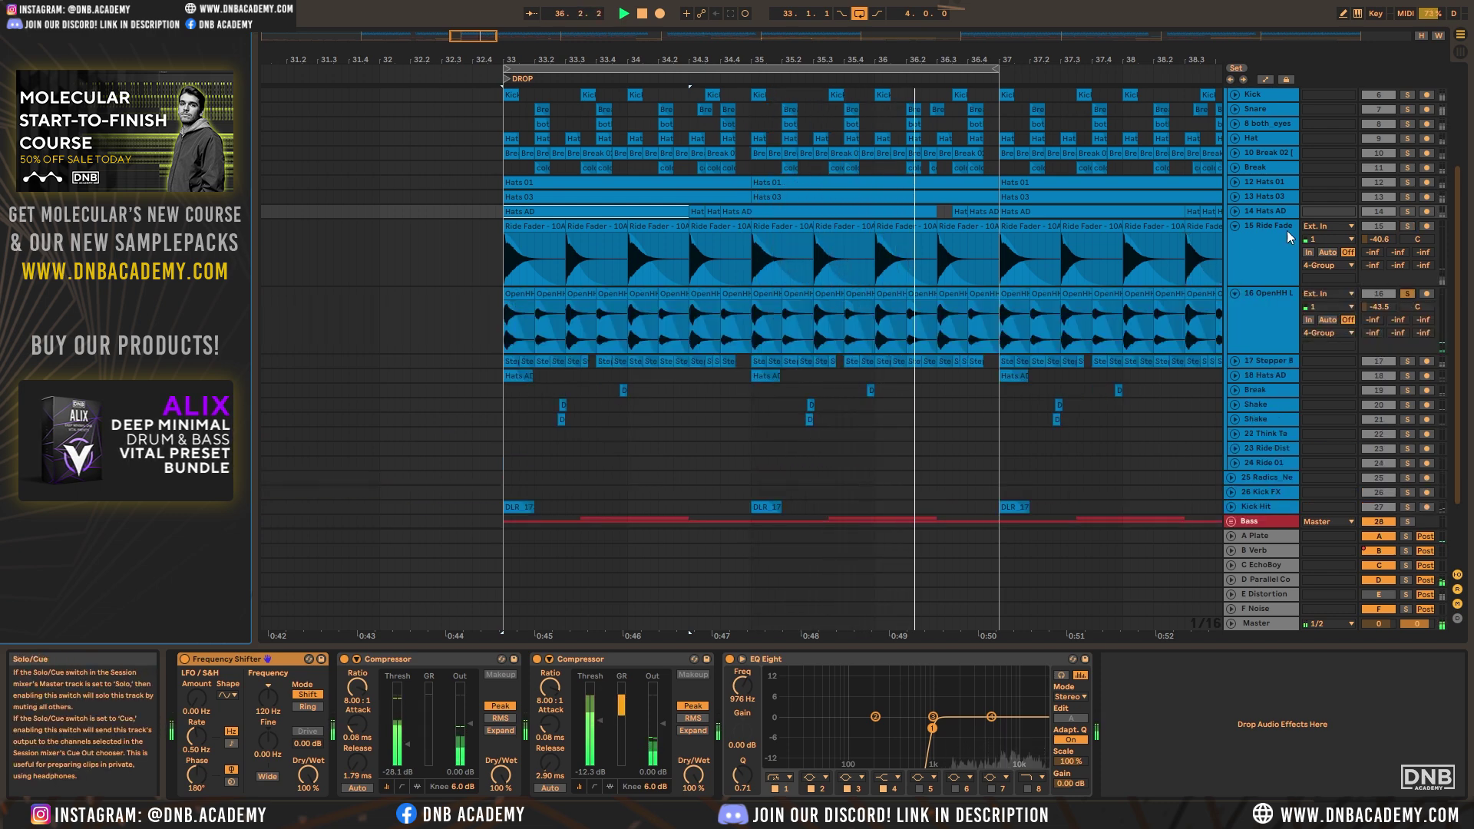
pyautogui.click(1235, 227)
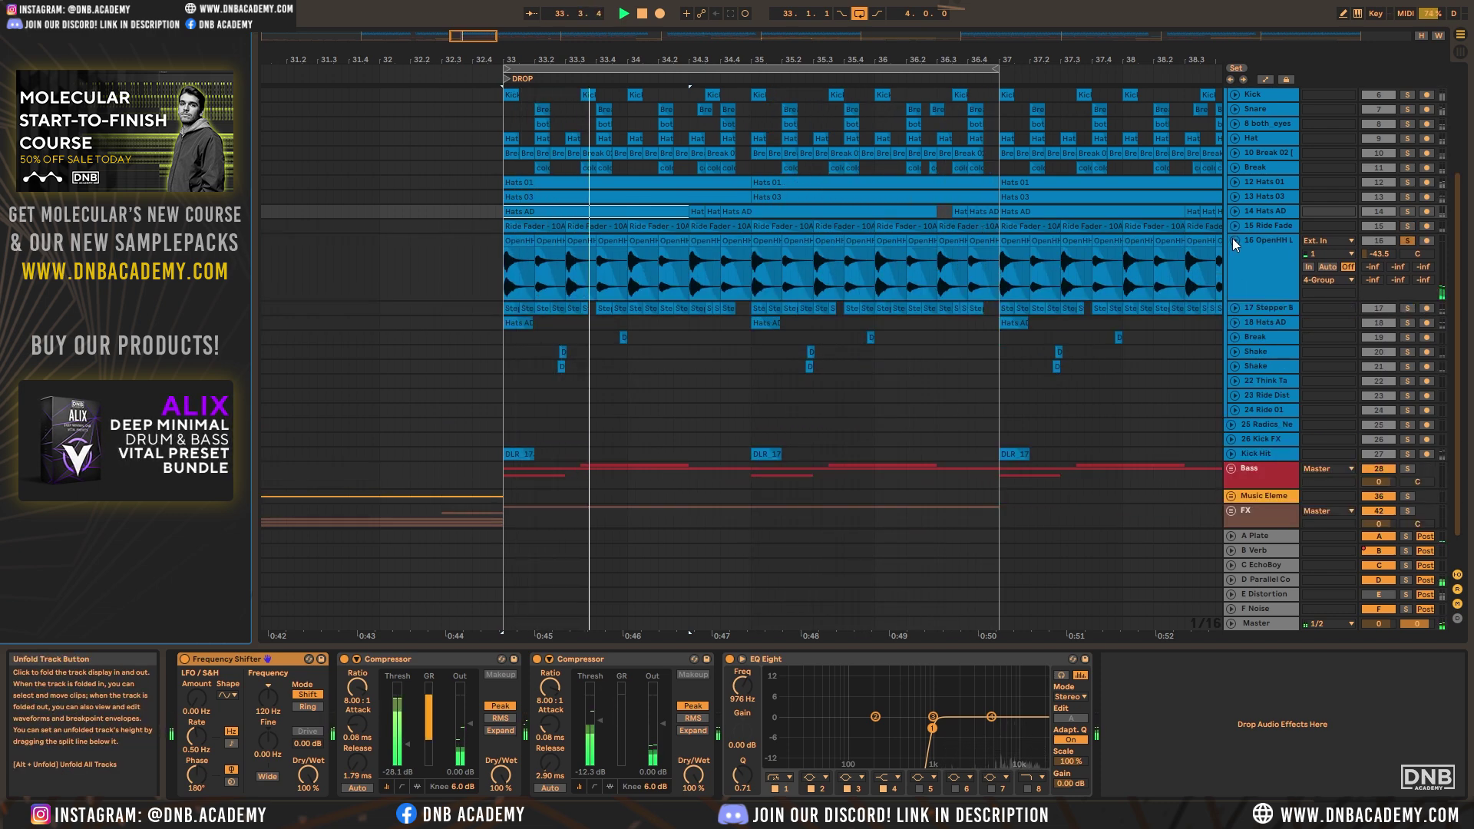
# Fold OpenHH, unfold and solo the Stepper track, and show its effect chain during playback
pyautogui.click(1232, 238)
pyautogui.click(1236, 253)
pyautogui.click(1408, 253)
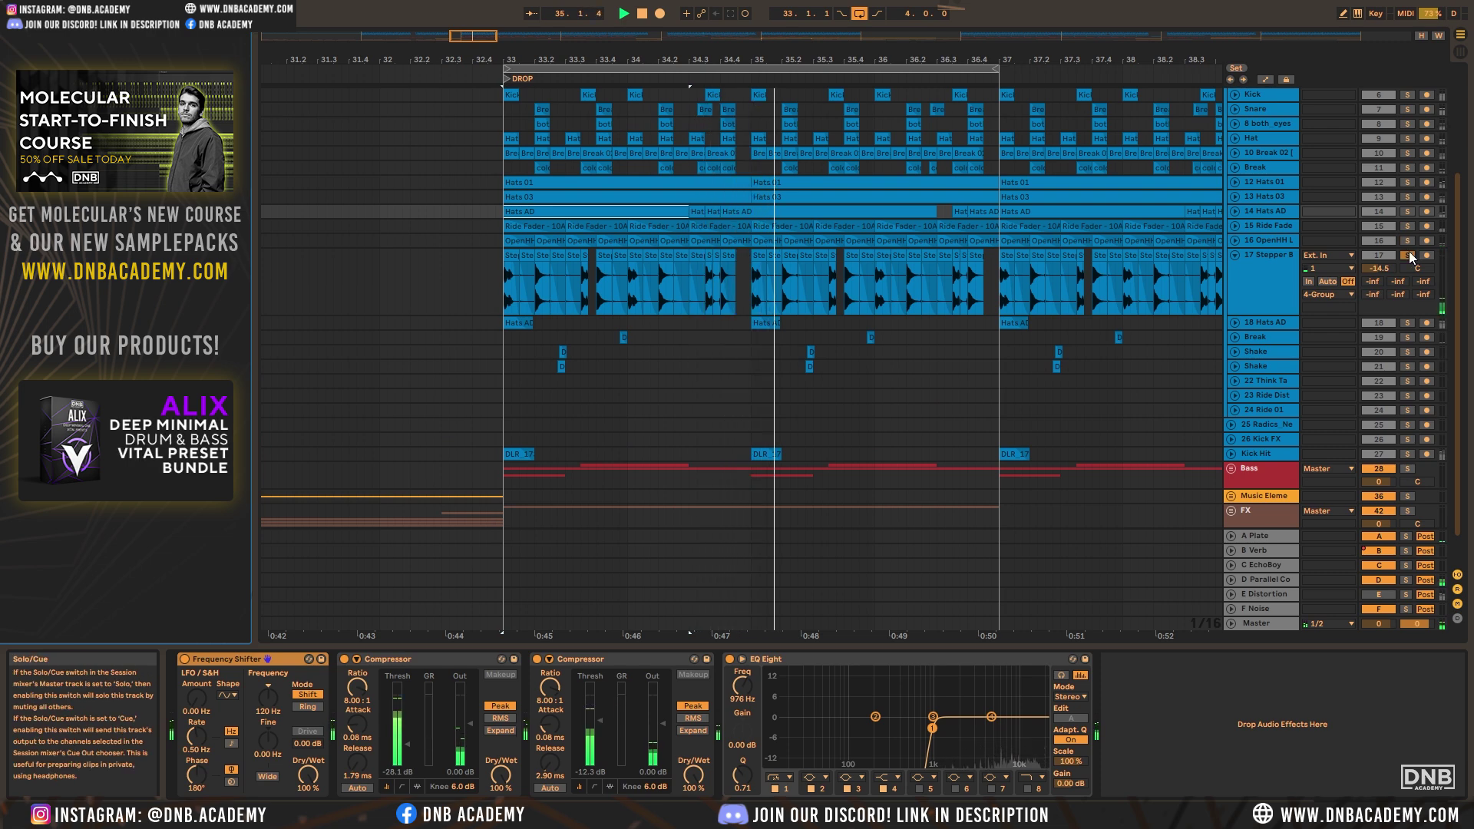
pyautogui.scroll(-2, 1255, 265)
pyautogui.click(1242, 232)
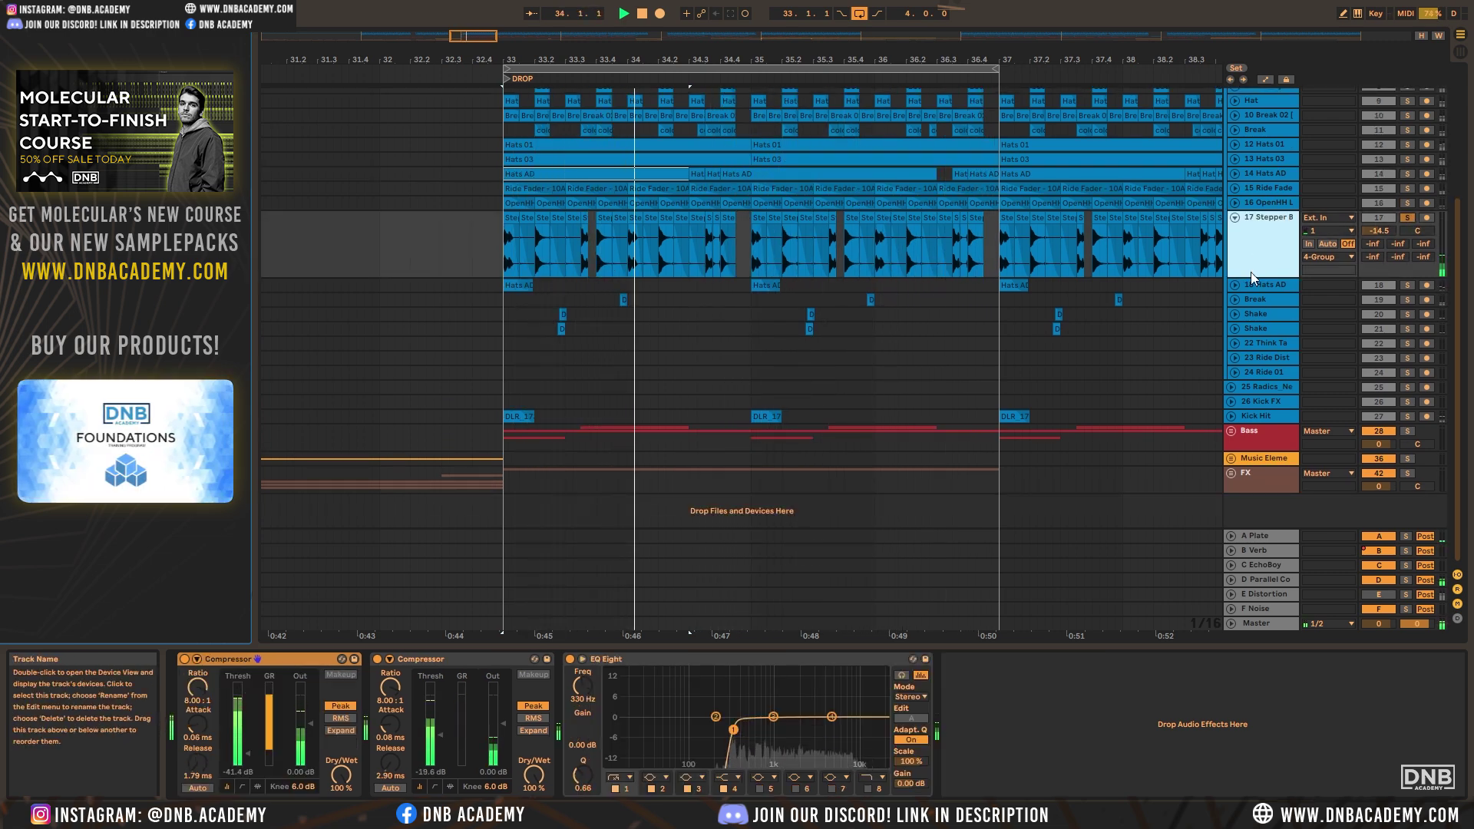
# Unfold track 18 Hats AD, solo it alone, and audition its clip at bar 35
pyautogui.click(1234, 285)
pyautogui.click(1407, 285)
pyautogui.click(764, 307)
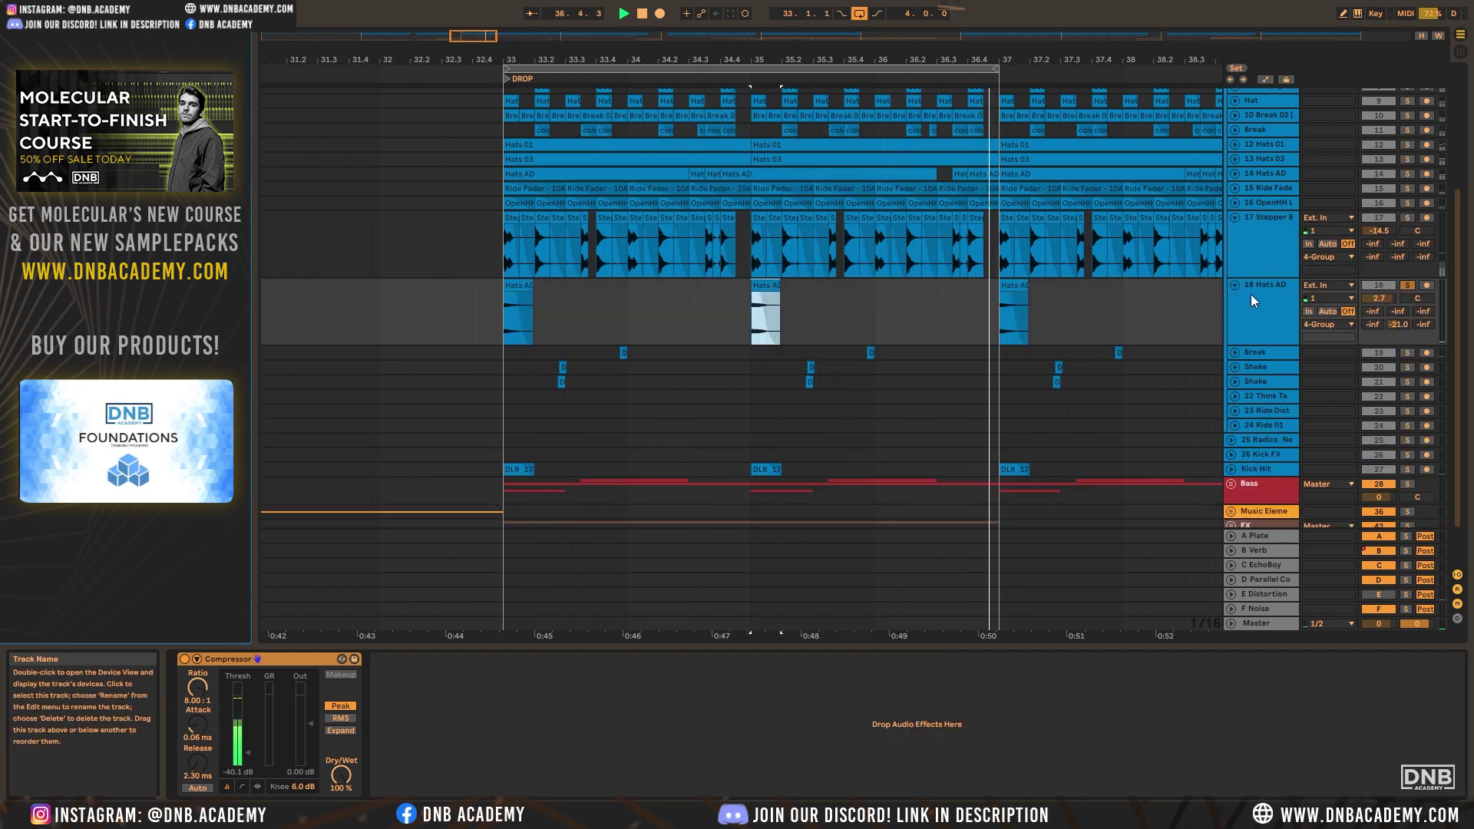
# Solo track 19 Break, audition it from just before its first clip, and fold it after viewing its waveform
pyautogui.click(1338, 350)
pyautogui.click(1406, 353)
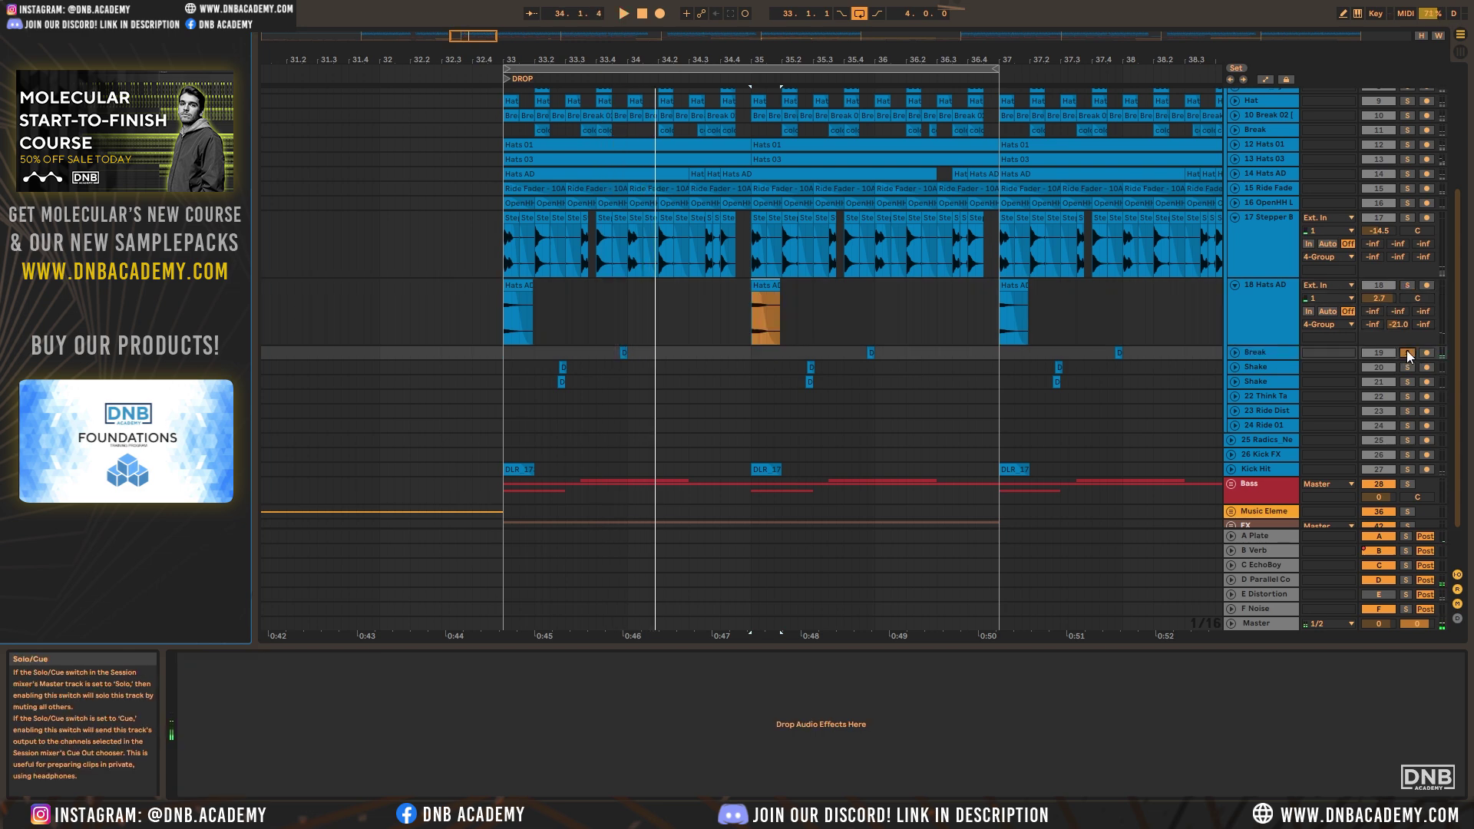
pyautogui.click(1236, 353)
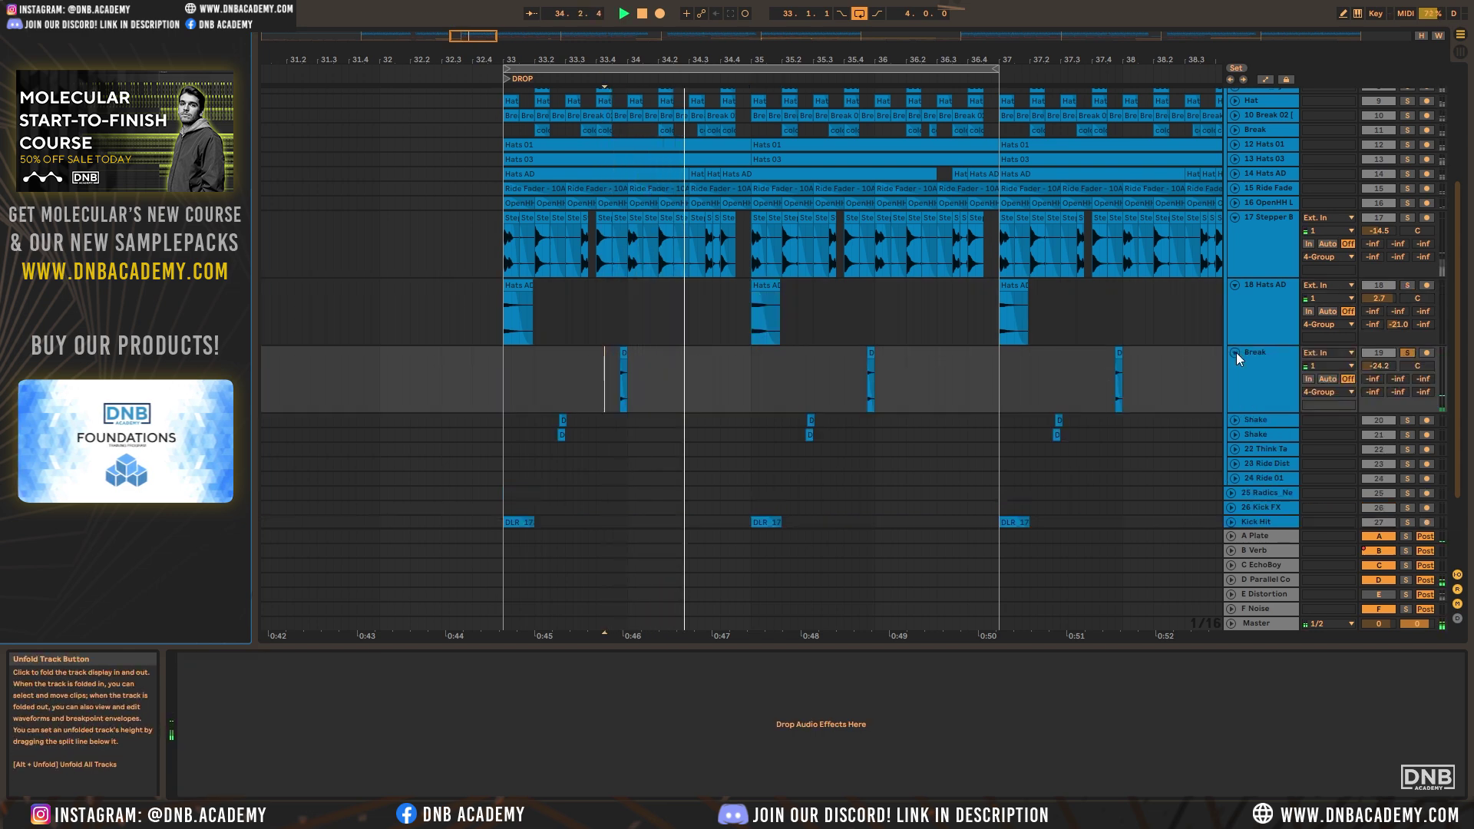
pyautogui.click(1236, 352)
# Audition the two Shake tracks in solo one after the other, and solo both together with track 19 Break
pyautogui.click(1236, 366)
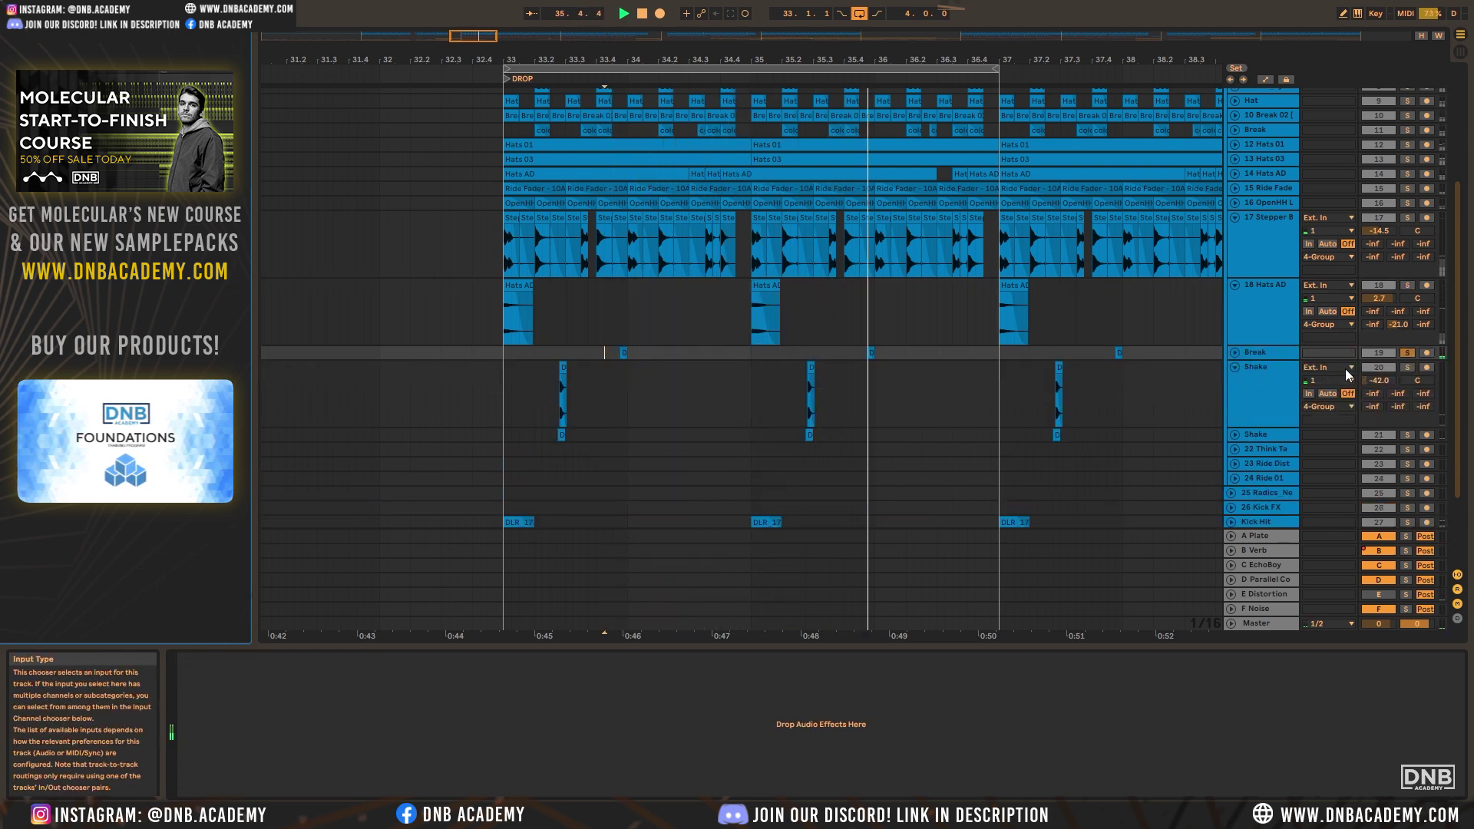
pyautogui.click(1407, 367)
pyautogui.click(551, 379)
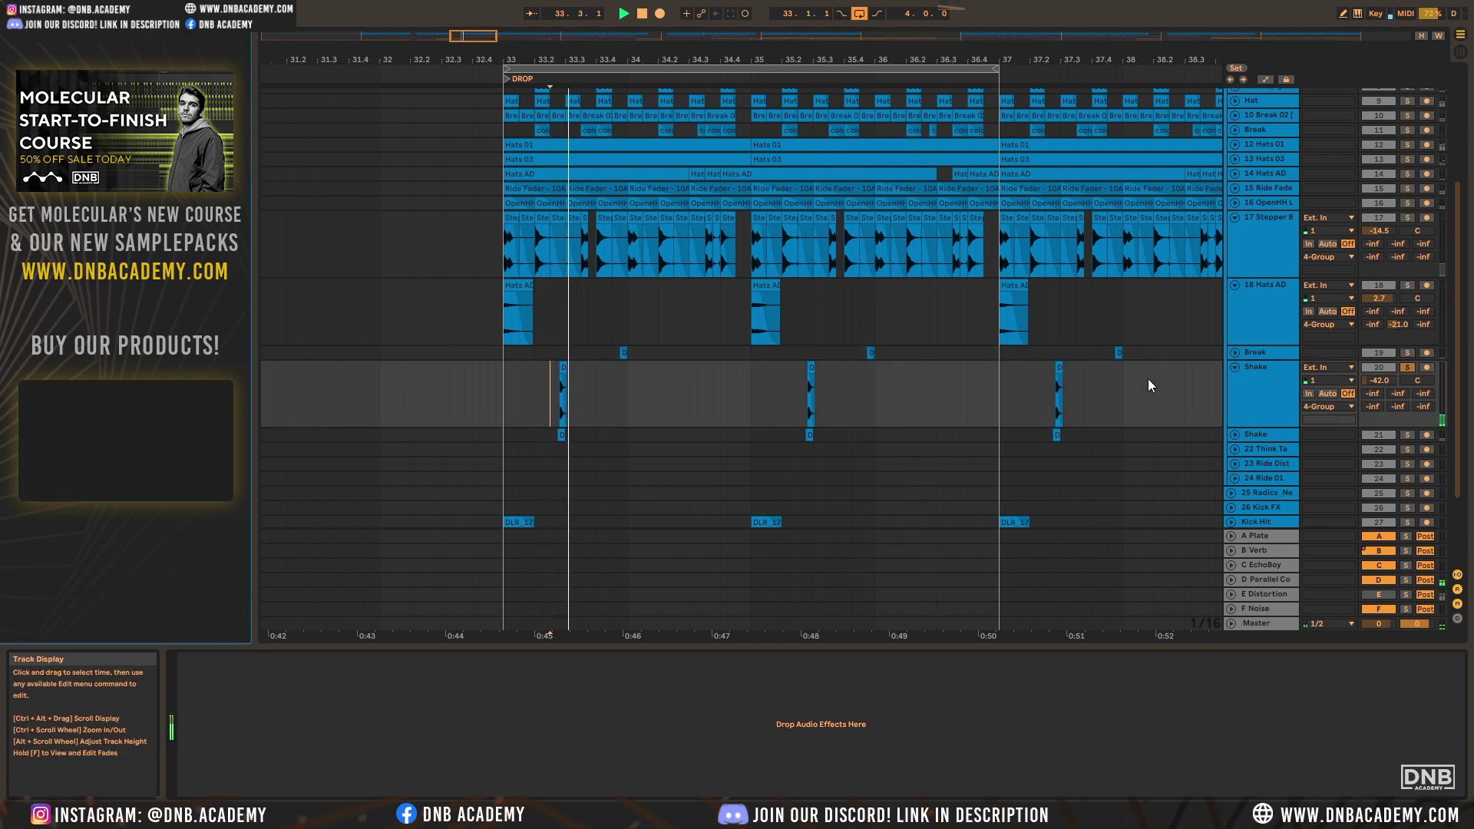
pyautogui.click(1233, 366)
pyautogui.click(1406, 380)
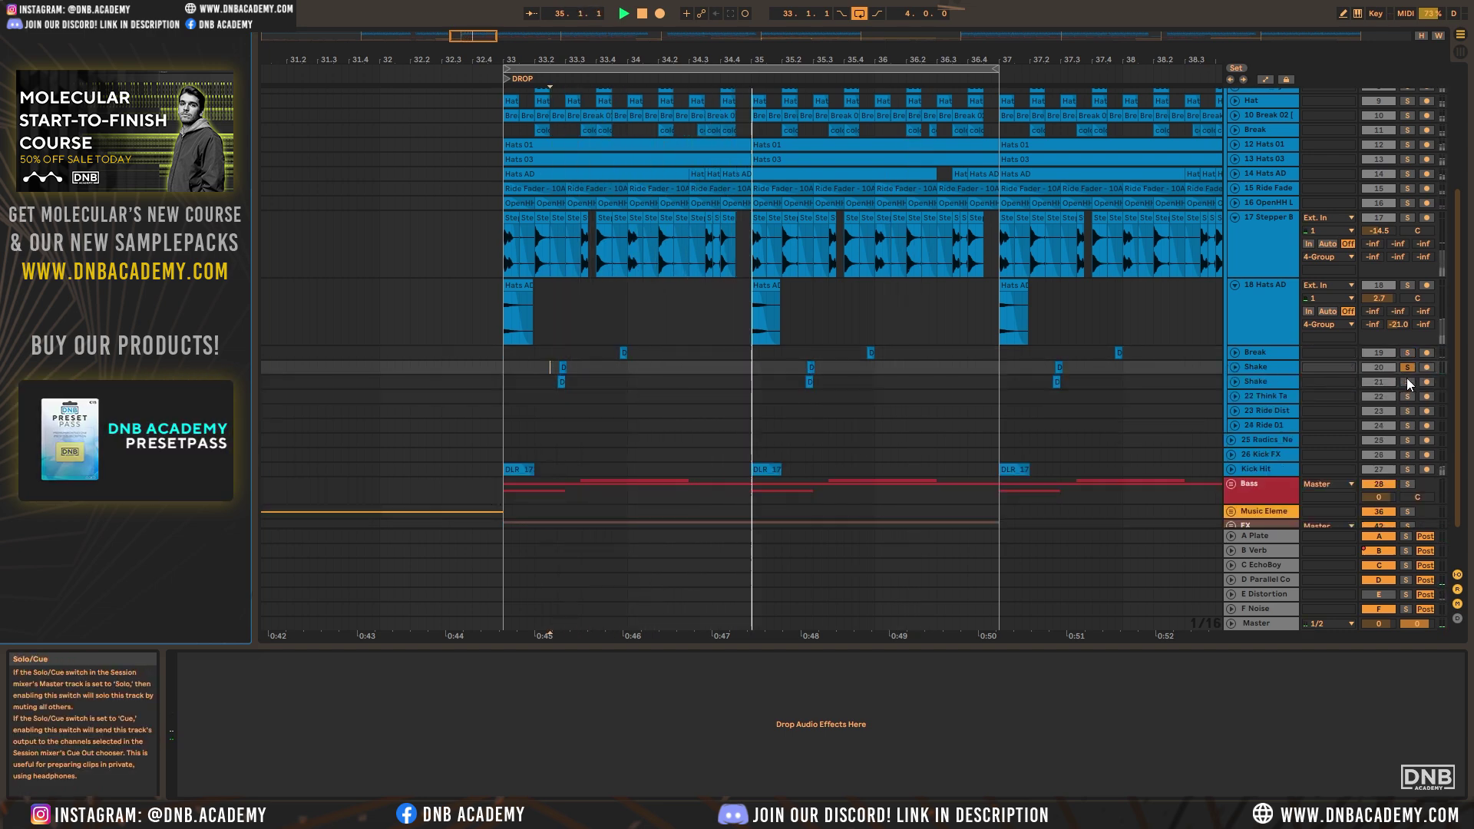
pyautogui.click(1235, 382)
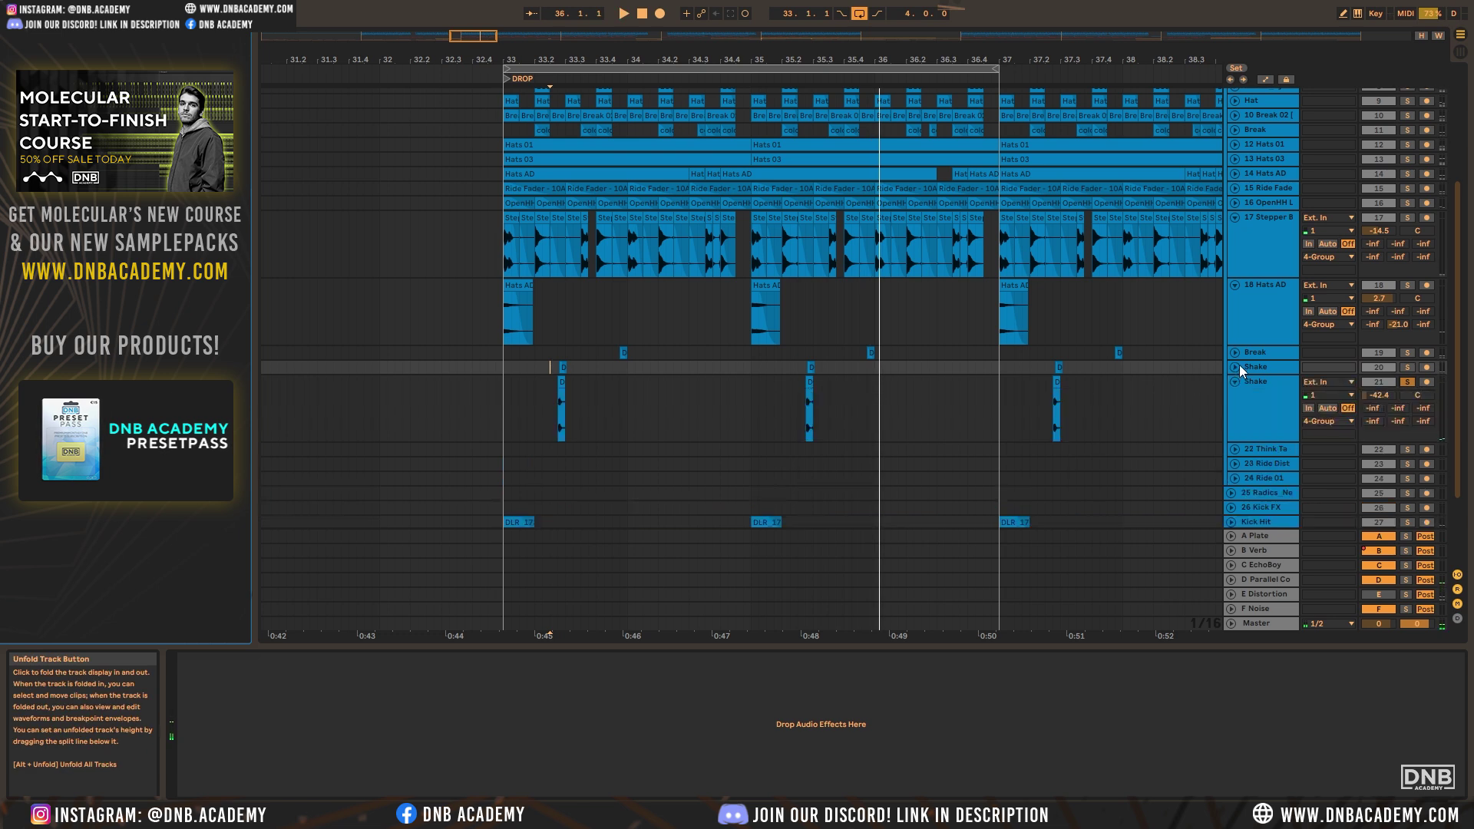
pyautogui.click(1407, 369)
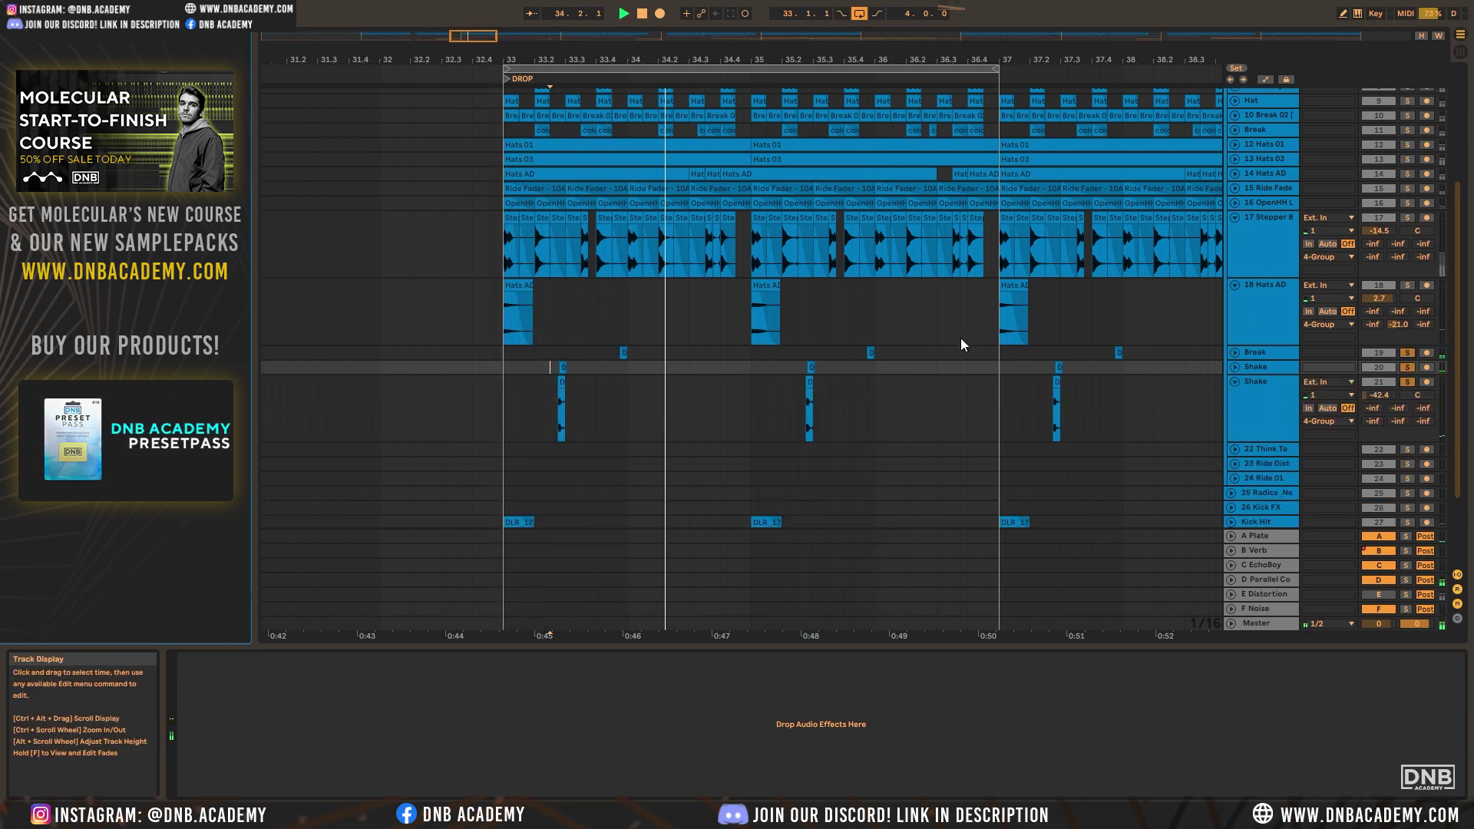
# Add Kick high, Kick, Snare, both_eyes, Hat, Break 02 and Stepper to the soloed tracks during playback
pyautogui.scroll(5, 1002, 346)
pyautogui.click(1409, 150)
pyautogui.click(1408, 164)
pyautogui.click(1408, 179)
pyautogui.click(1407, 194)
pyautogui.click(1406, 209)
pyautogui.click(1408, 222)
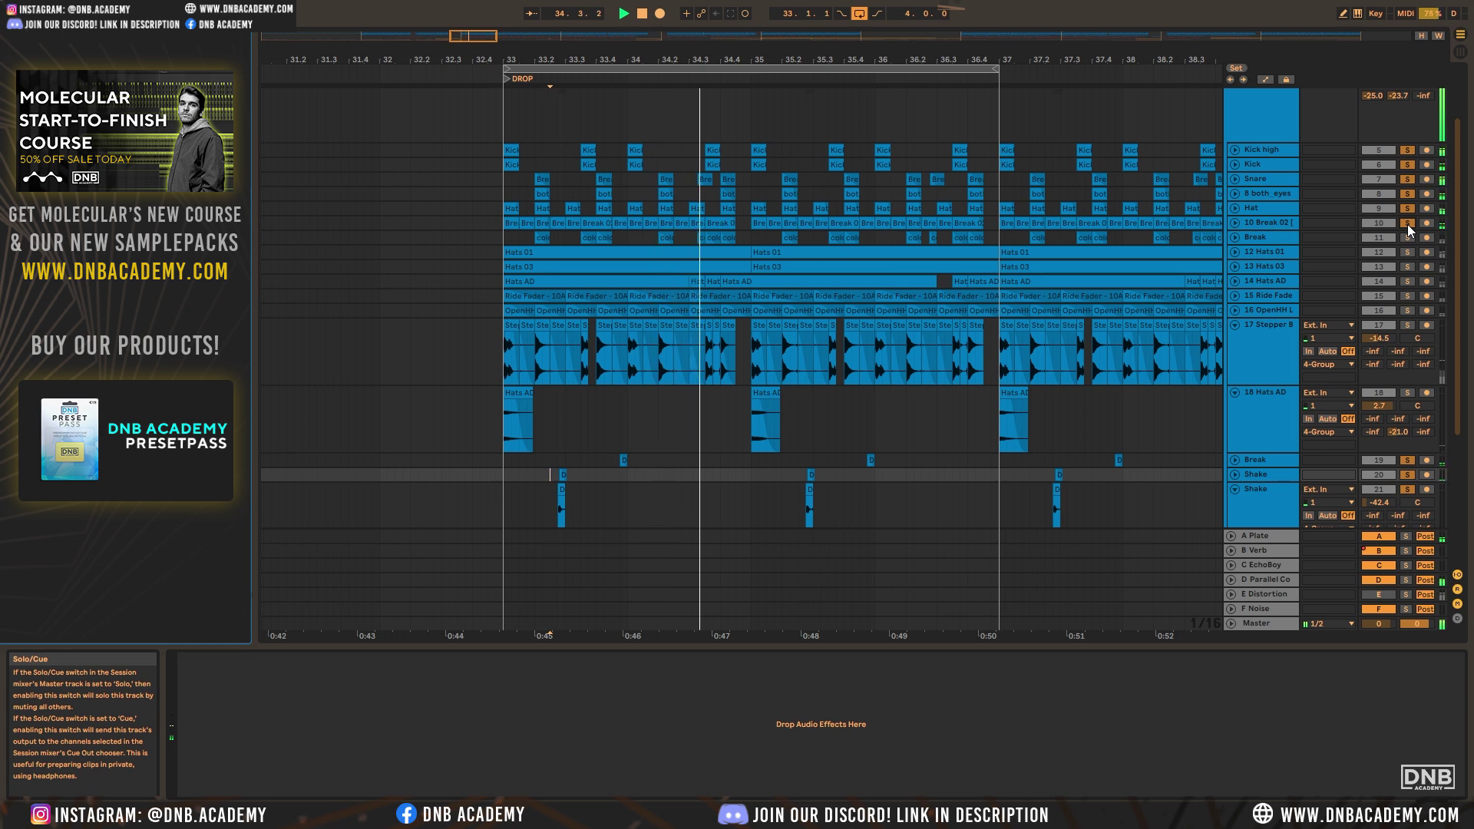
pyautogui.click(1408, 325)
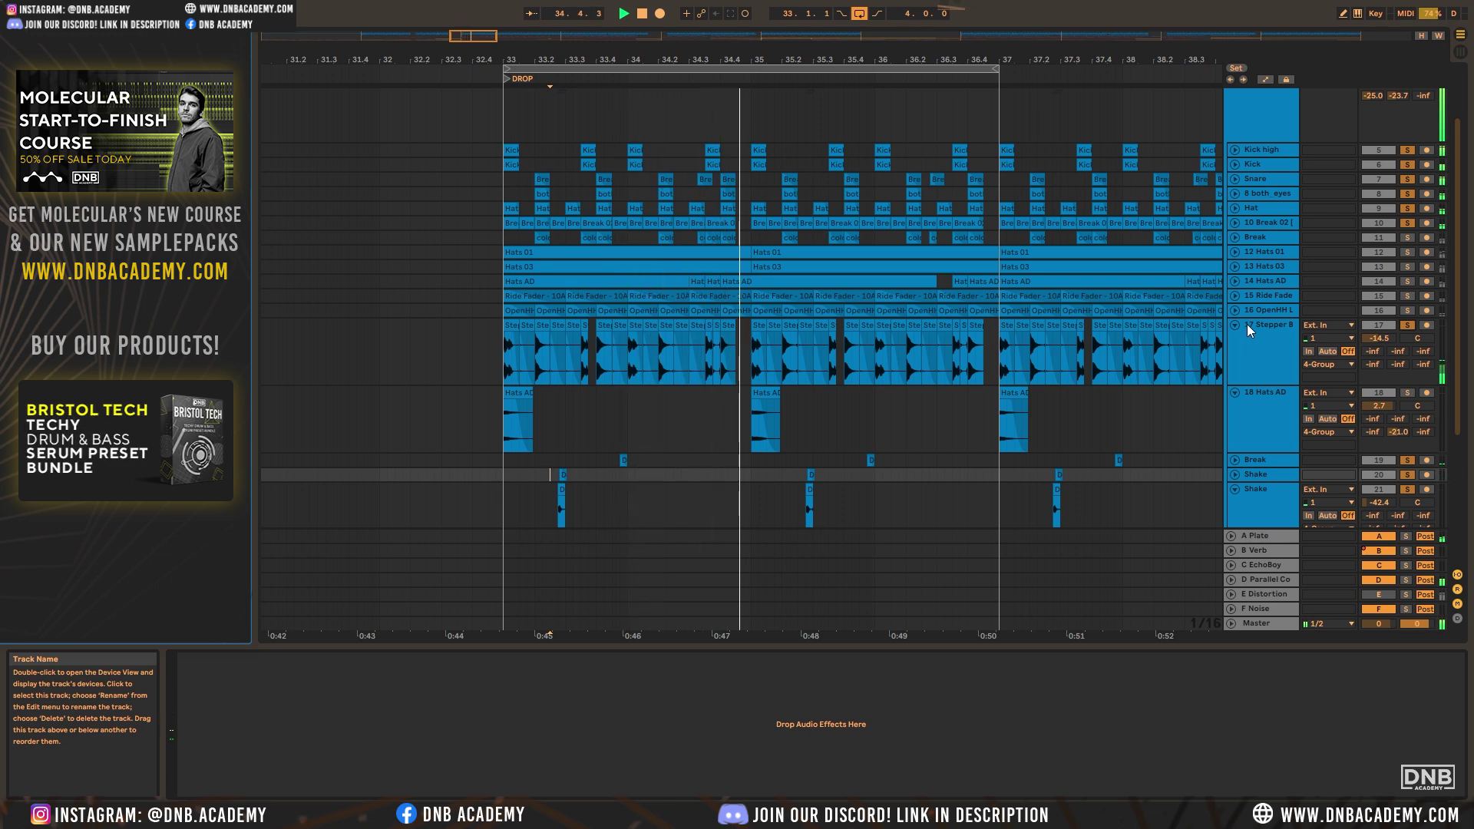
# Fold the Stepper track, track 18 Hats AD and the second Shake track
pyautogui.scroll(-3, 1245, 322)
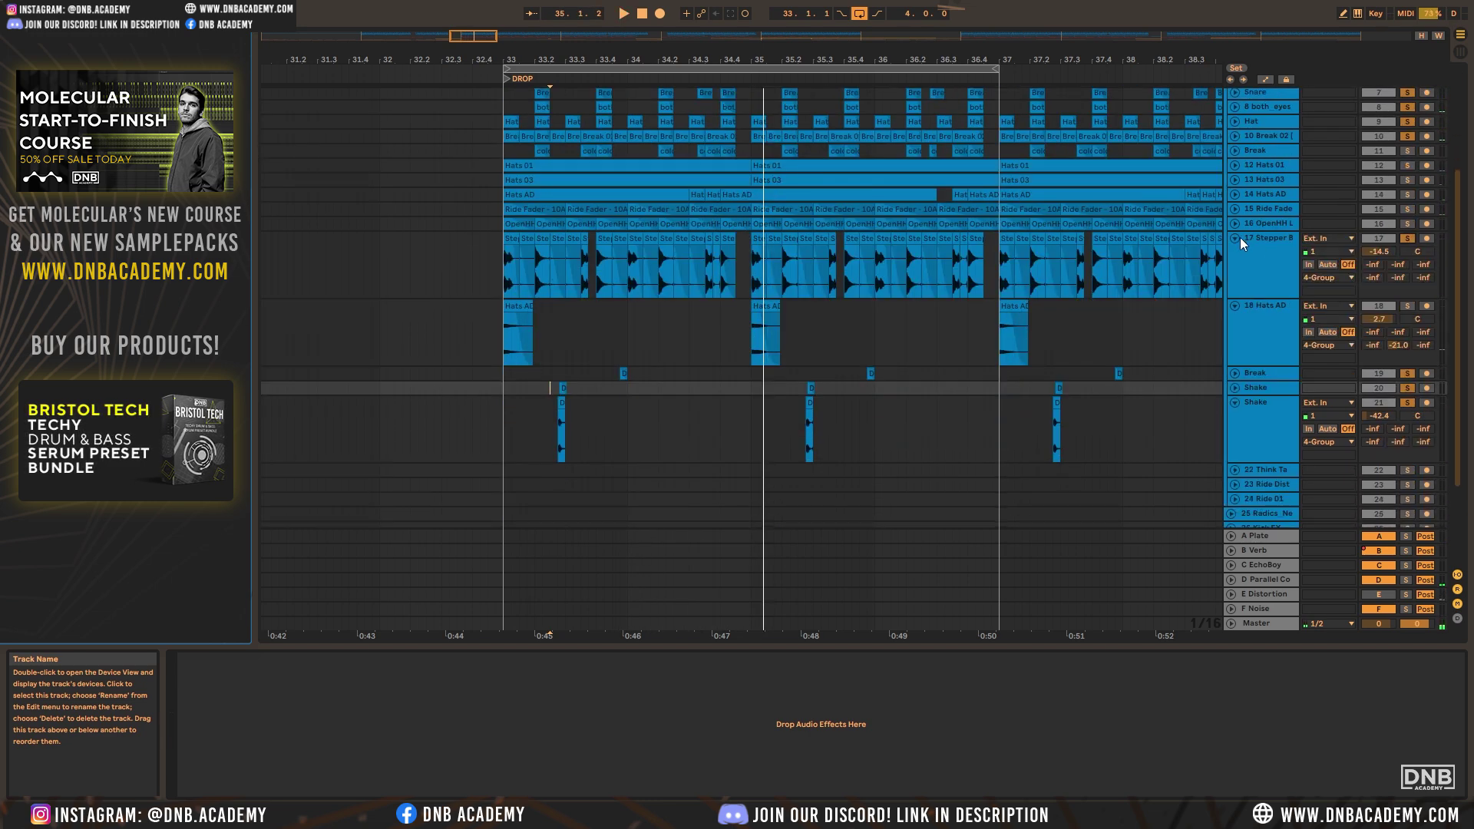
pyautogui.click(1236, 239)
pyautogui.click(1236, 251)
pyautogui.click(1235, 298)
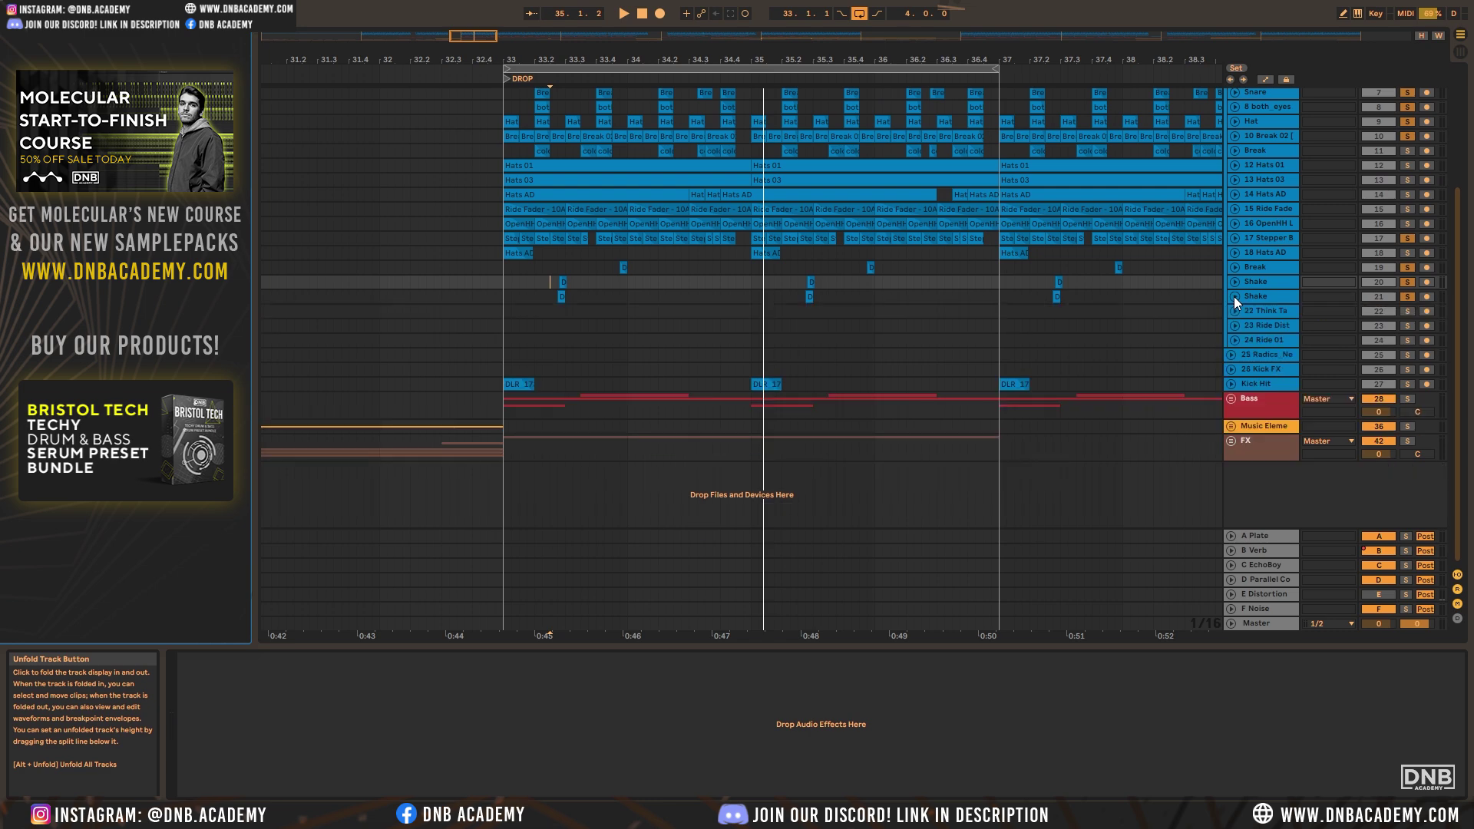
# Move the four-bar loop to bars 45–49, directly before the B PART DROP marker
pyautogui.scroll(3, 910, 347)
pyautogui.moveTo(463, 41)
pyautogui.mouseDown()
pyautogui.moveTo(463, 19)
pyautogui.moveTo(469, 56)
pyautogui.mouseUp()
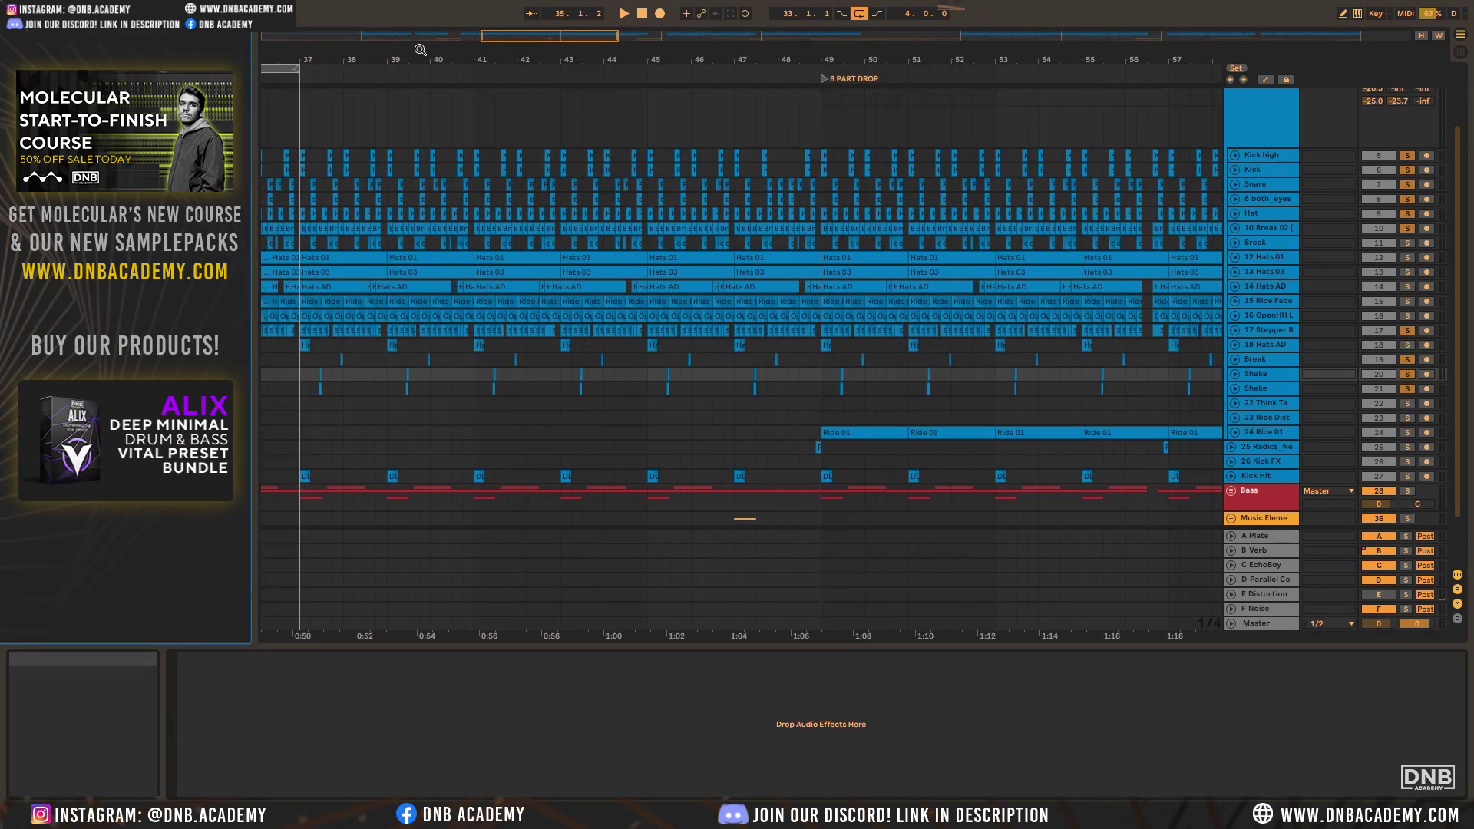
pyautogui.moveTo(291, 68); pyautogui.dragTo(807, 79)
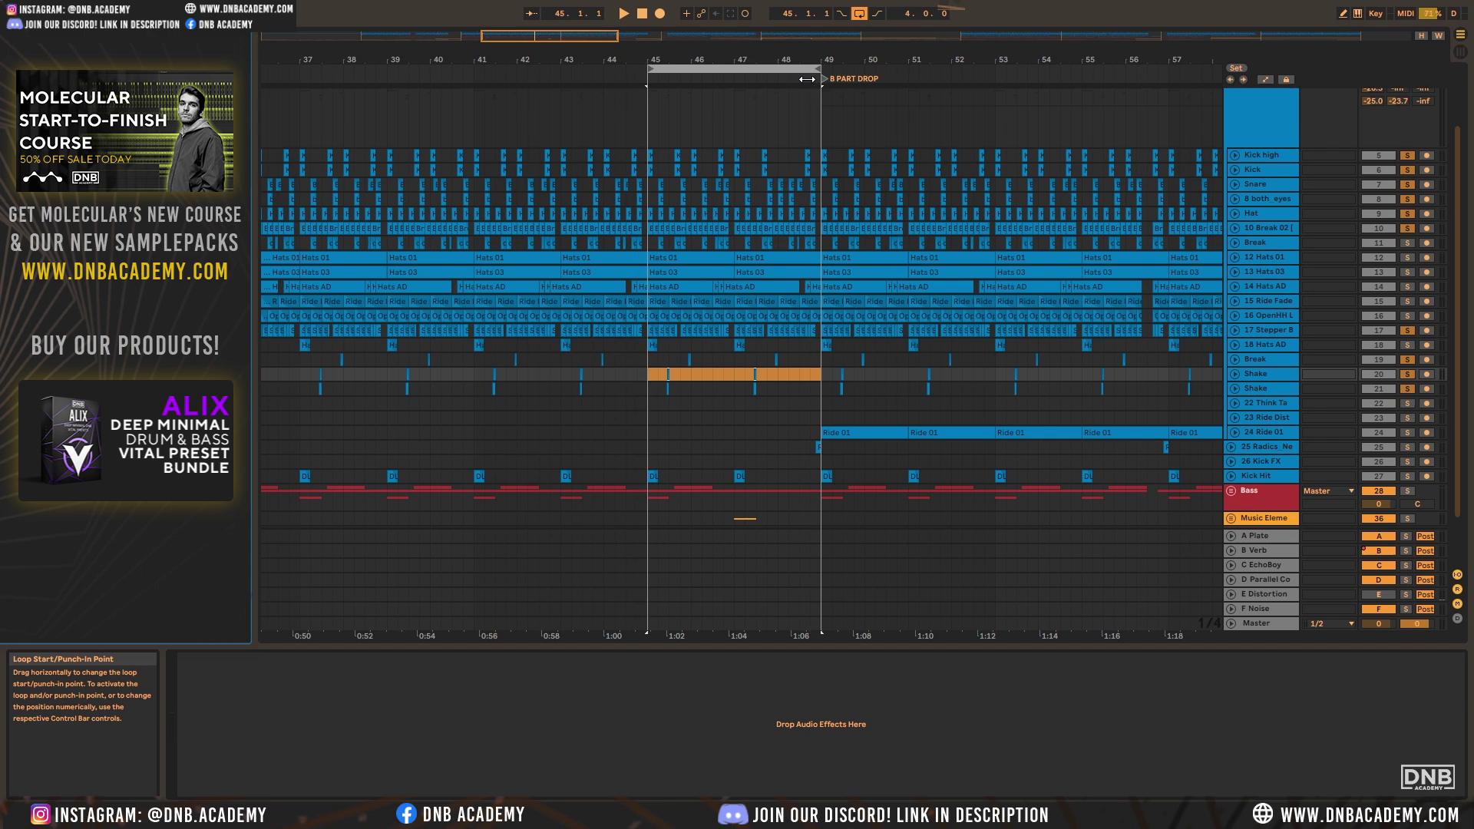
# Unfold track 25, solo it alone, and audition its clip just before the B part drop
pyautogui.click(1232, 446)
pyautogui.click(1407, 447)
pyautogui.click(811, 472)
pyautogui.click(623, 13)
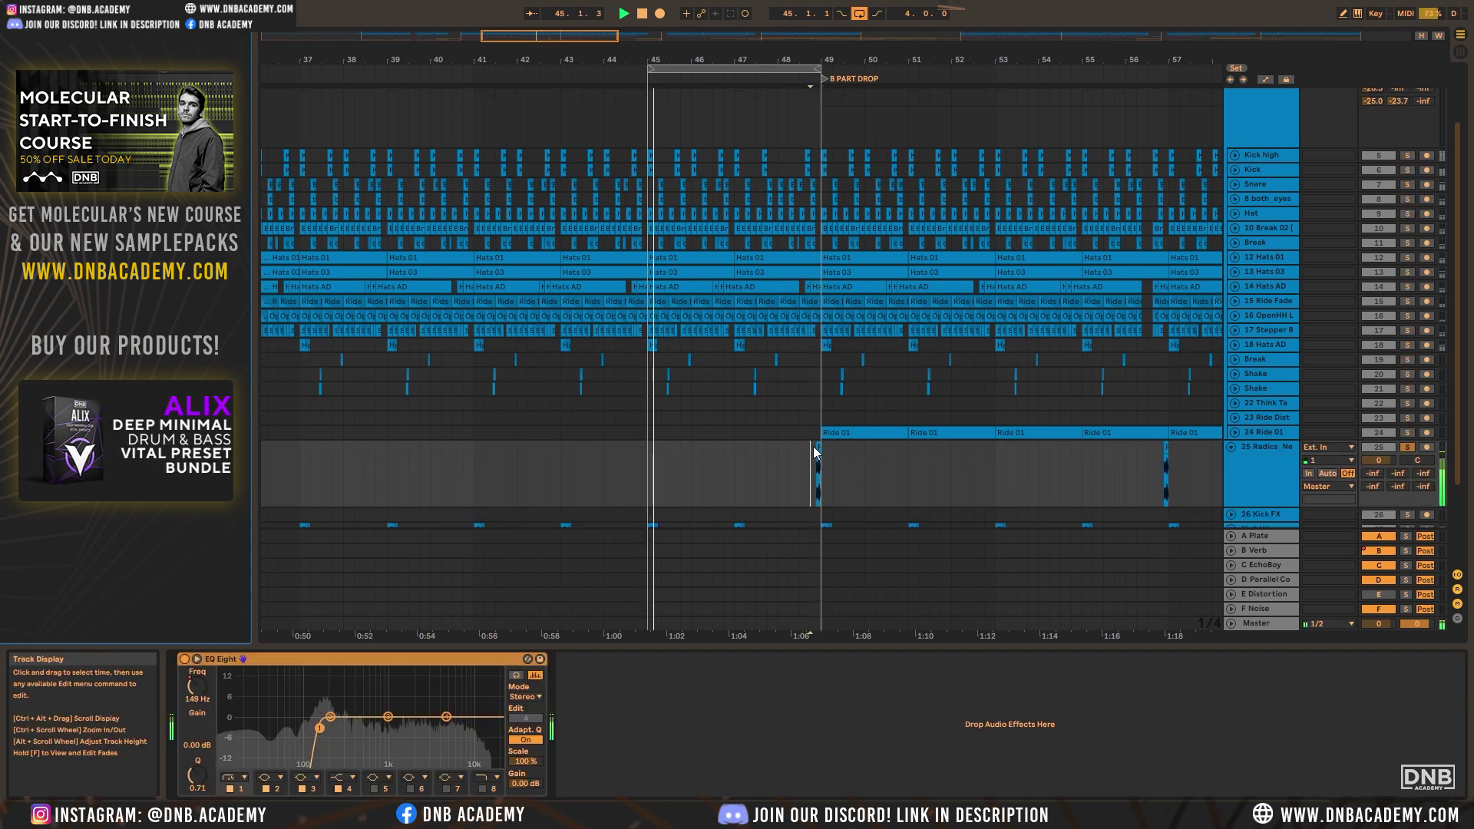
# Solo the drum group, select the loop region from bar 45, and audition the transition into the B part drop
pyautogui.moveTo(555, 32); pyautogui.dragTo(554, 54)
pyautogui.scroll(3, 1245, 214)
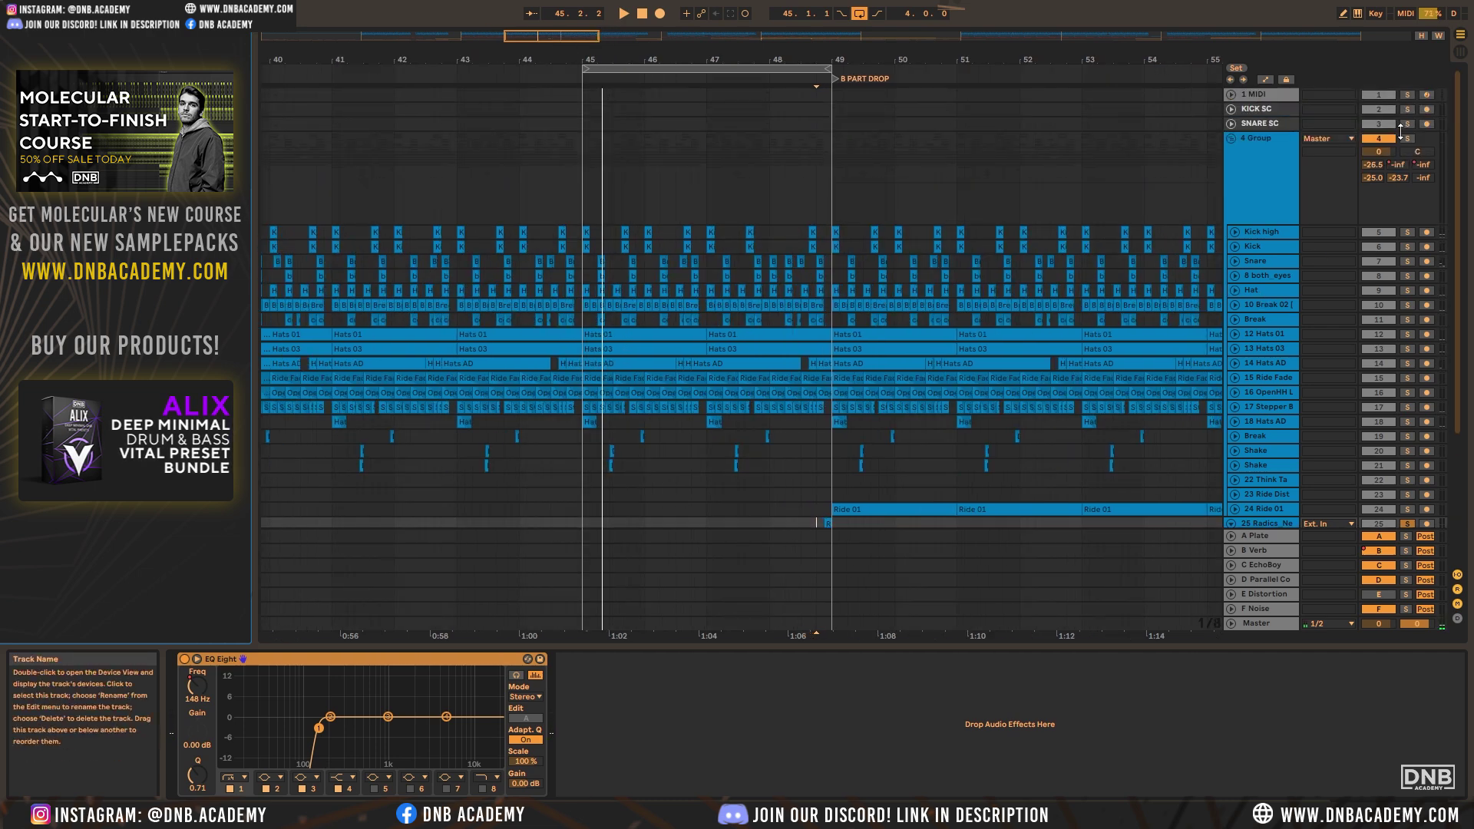
pyautogui.click(725, 71)
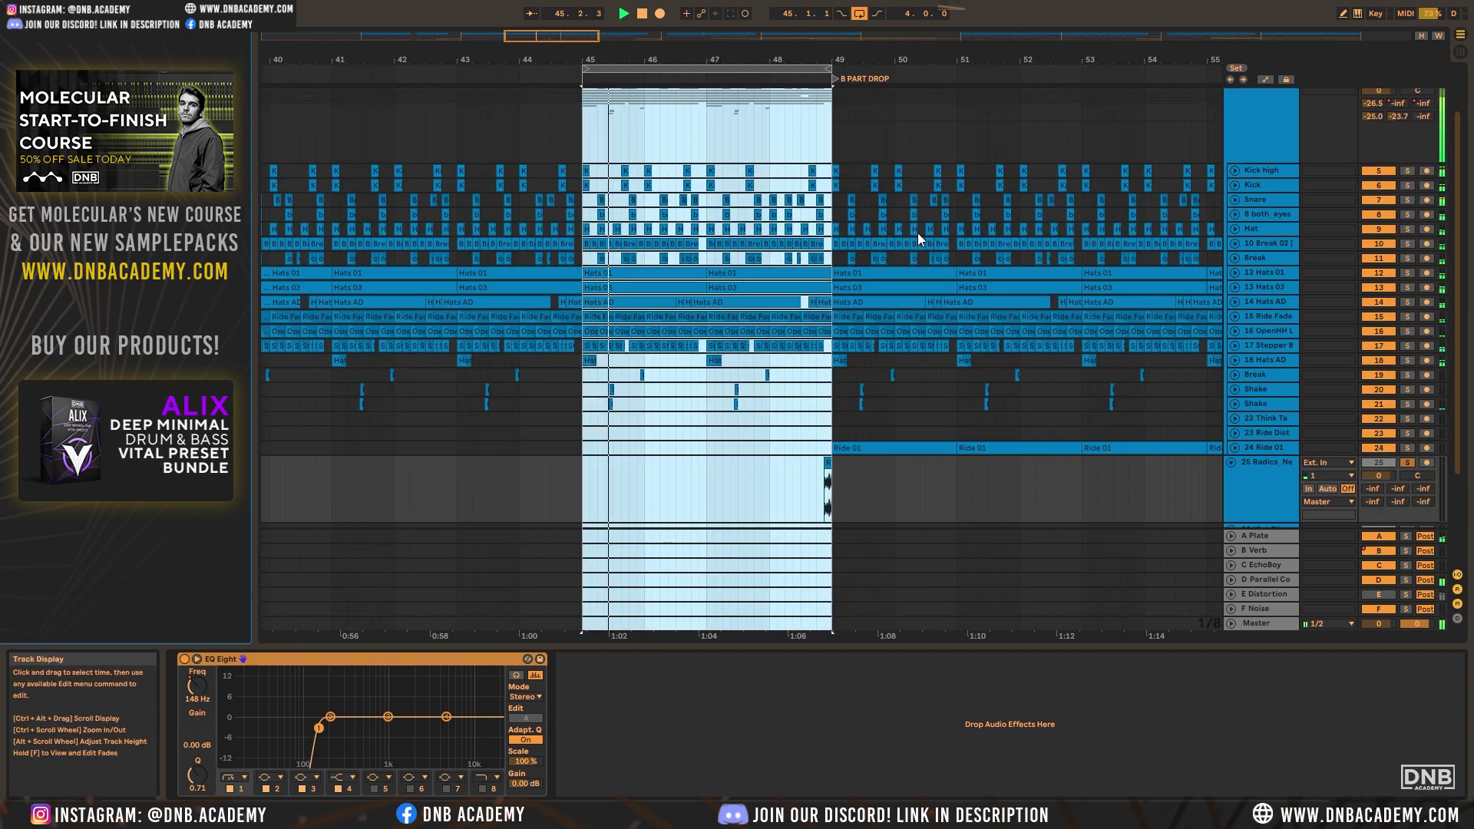
pyautogui.scroll(-3, 910, 234)
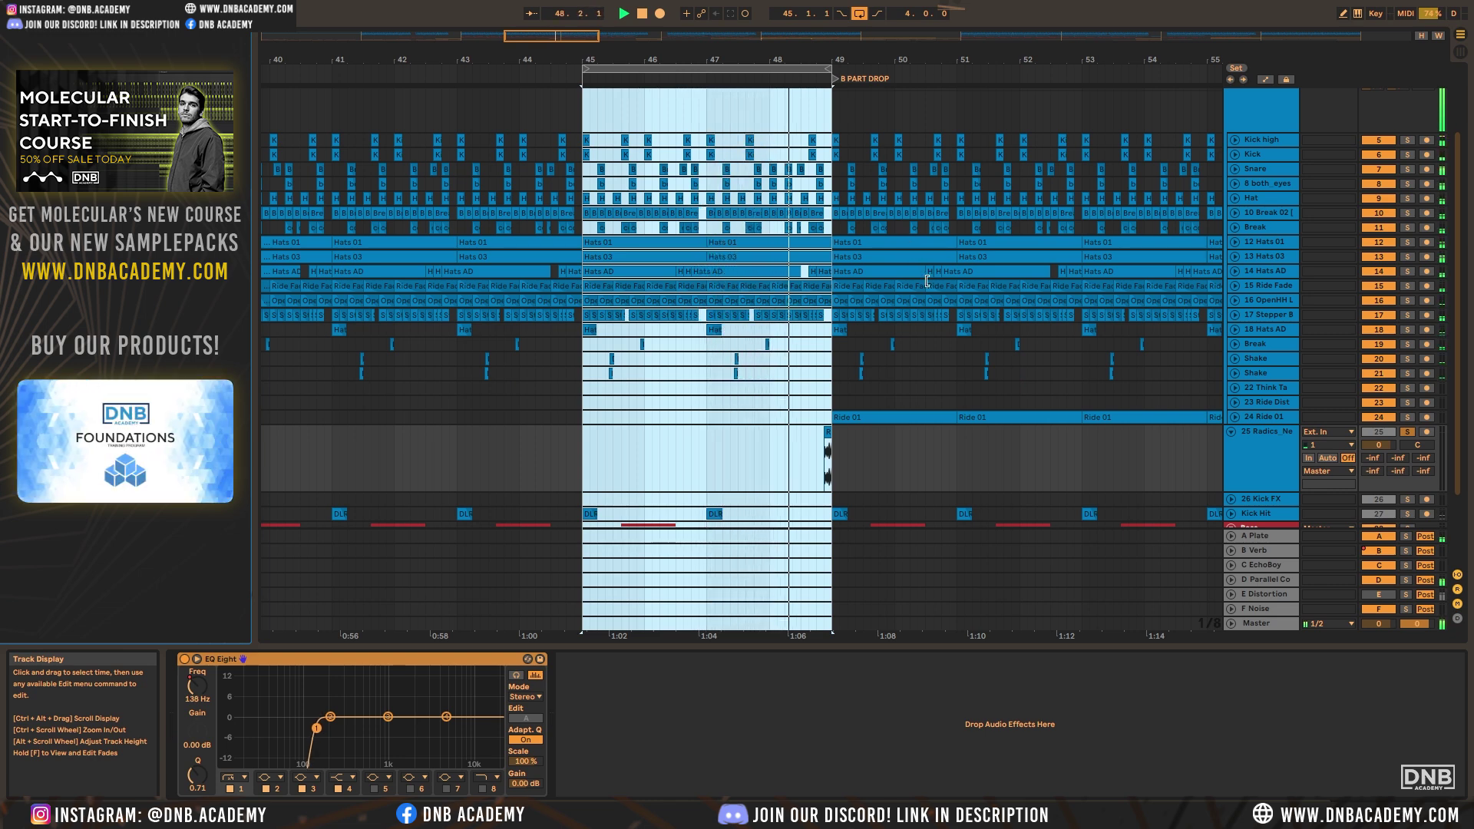
pyautogui.moveTo(551, 35); pyautogui.dragTo(564, 35)
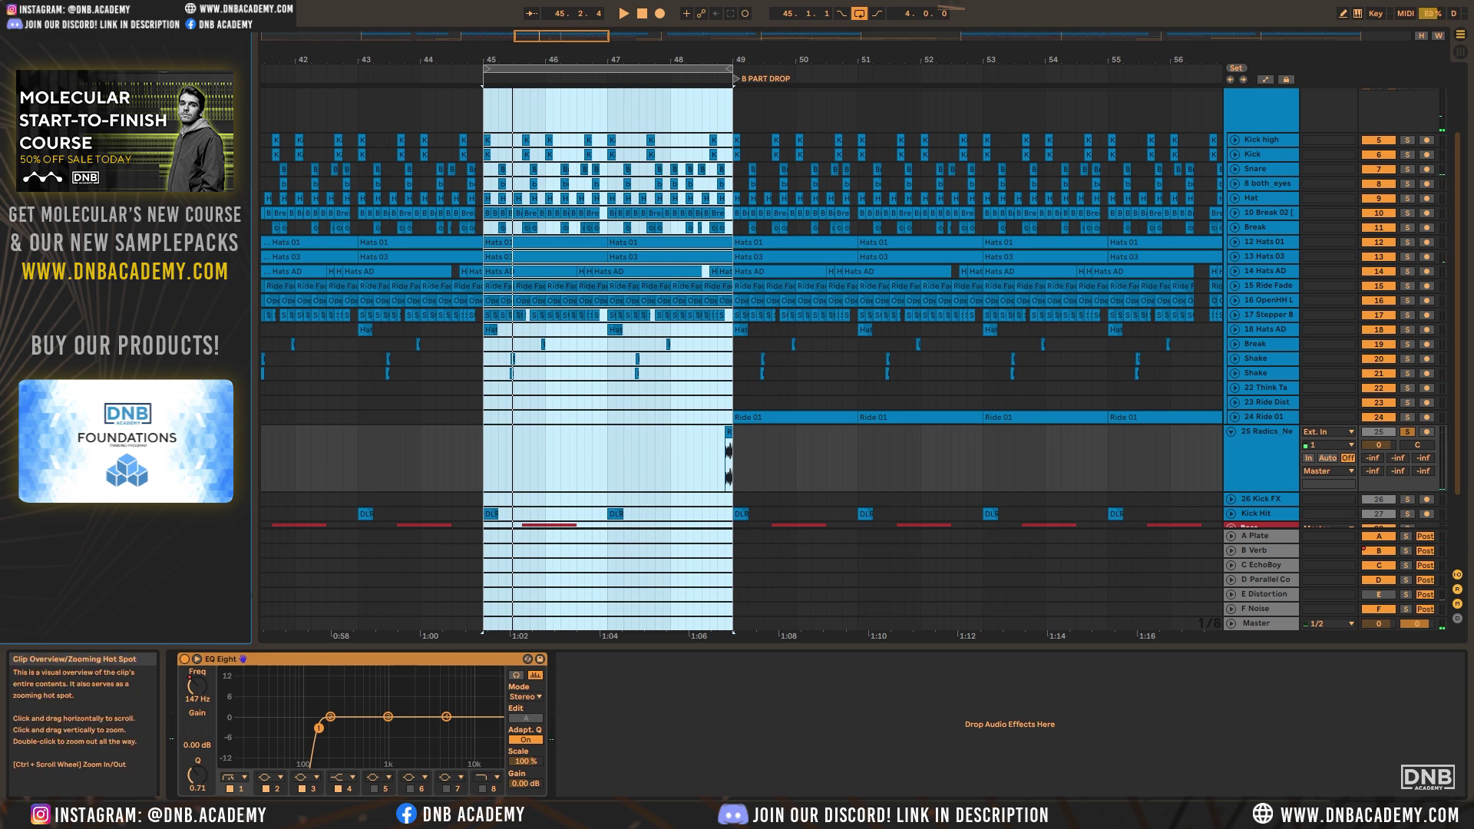
# Move the four-bar loop to bars 49–53, starting at the B PART DROP marker, and play it
pyautogui.scroll(2, 621, 123)
pyautogui.scroll(-3, 743, 77)
pyautogui.moveTo(565, 36); pyautogui.dragTo(733, 70)
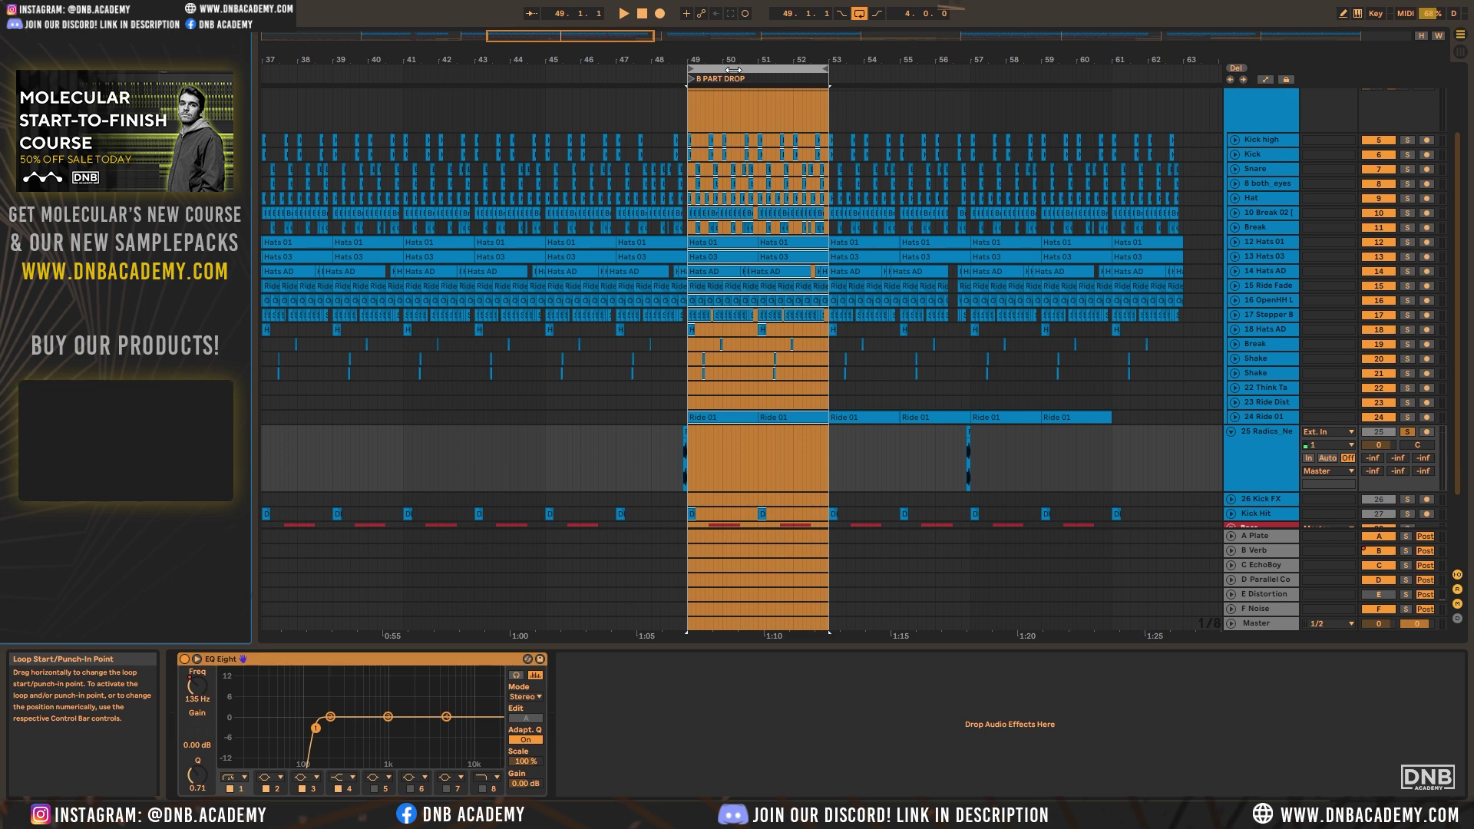
pyautogui.moveTo(730, 36); pyautogui.dragTo(737, 60)
pyautogui.moveTo(622, 37); pyautogui.dragTo(621, 39)
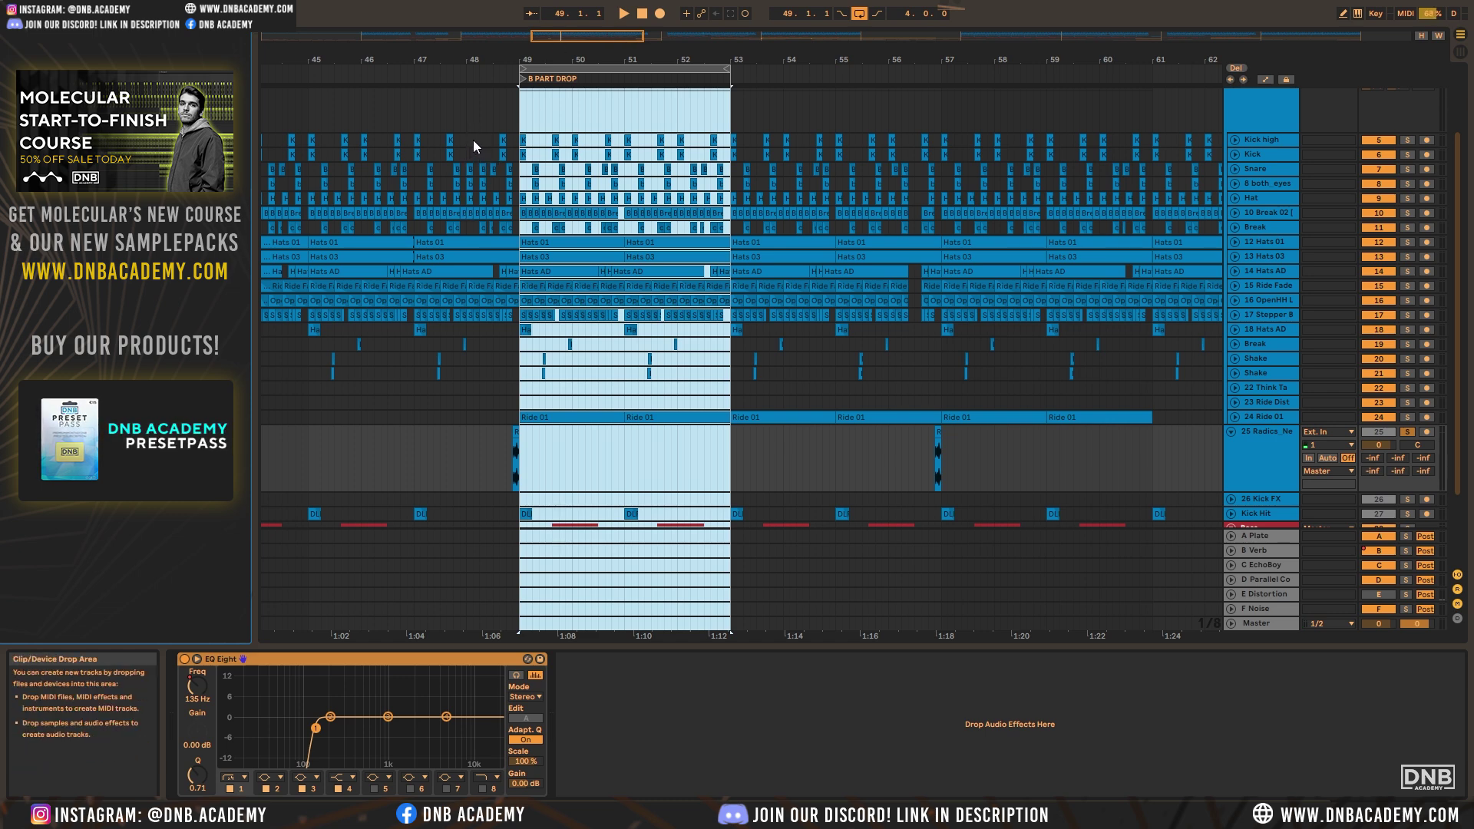
pyautogui.click(433, 77)
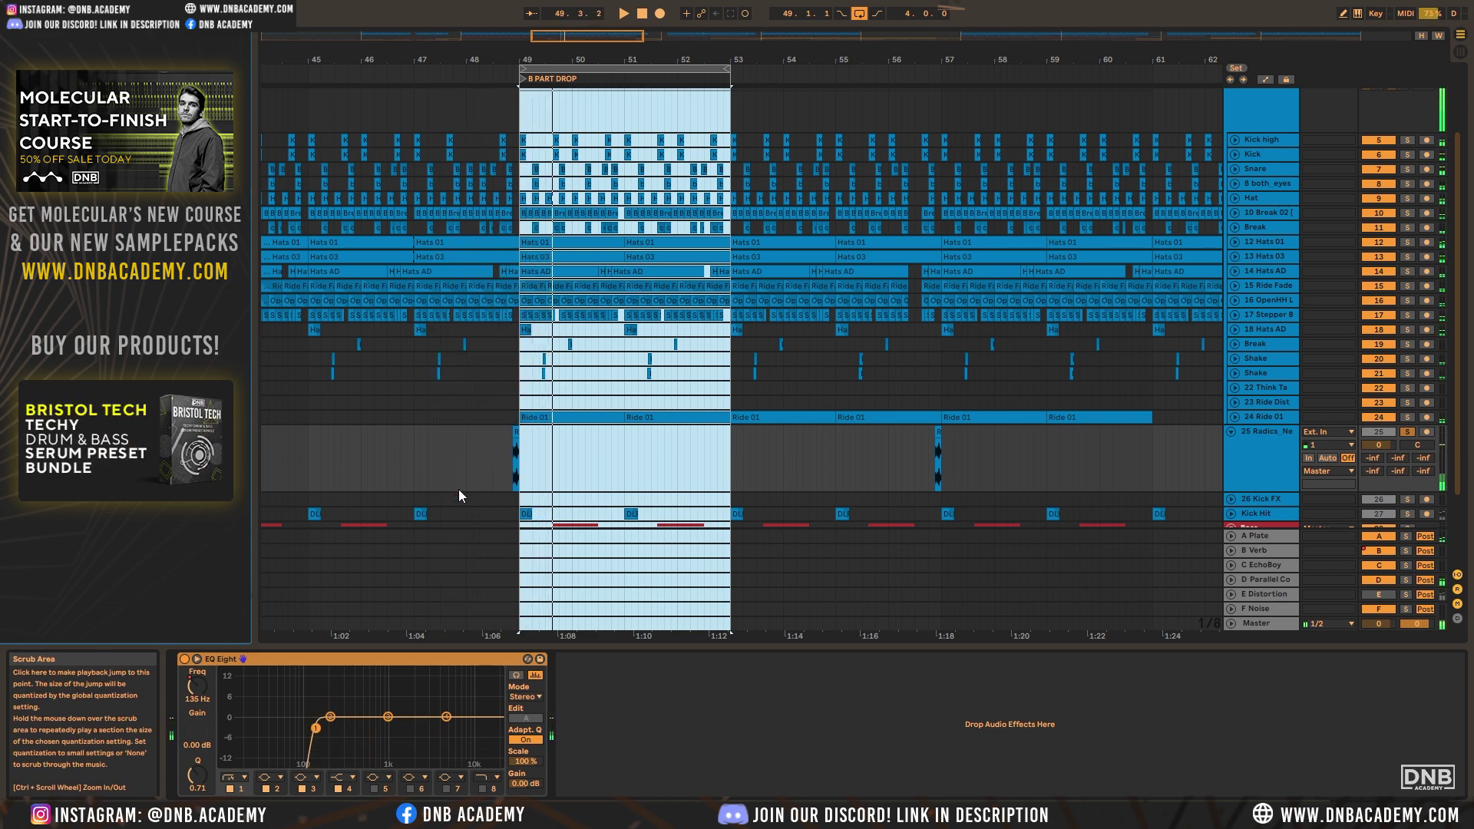
# Unfold and solo track 24 Ride 01, then audition it and inspect its chorus plugin's settings
pyautogui.click(554, 415)
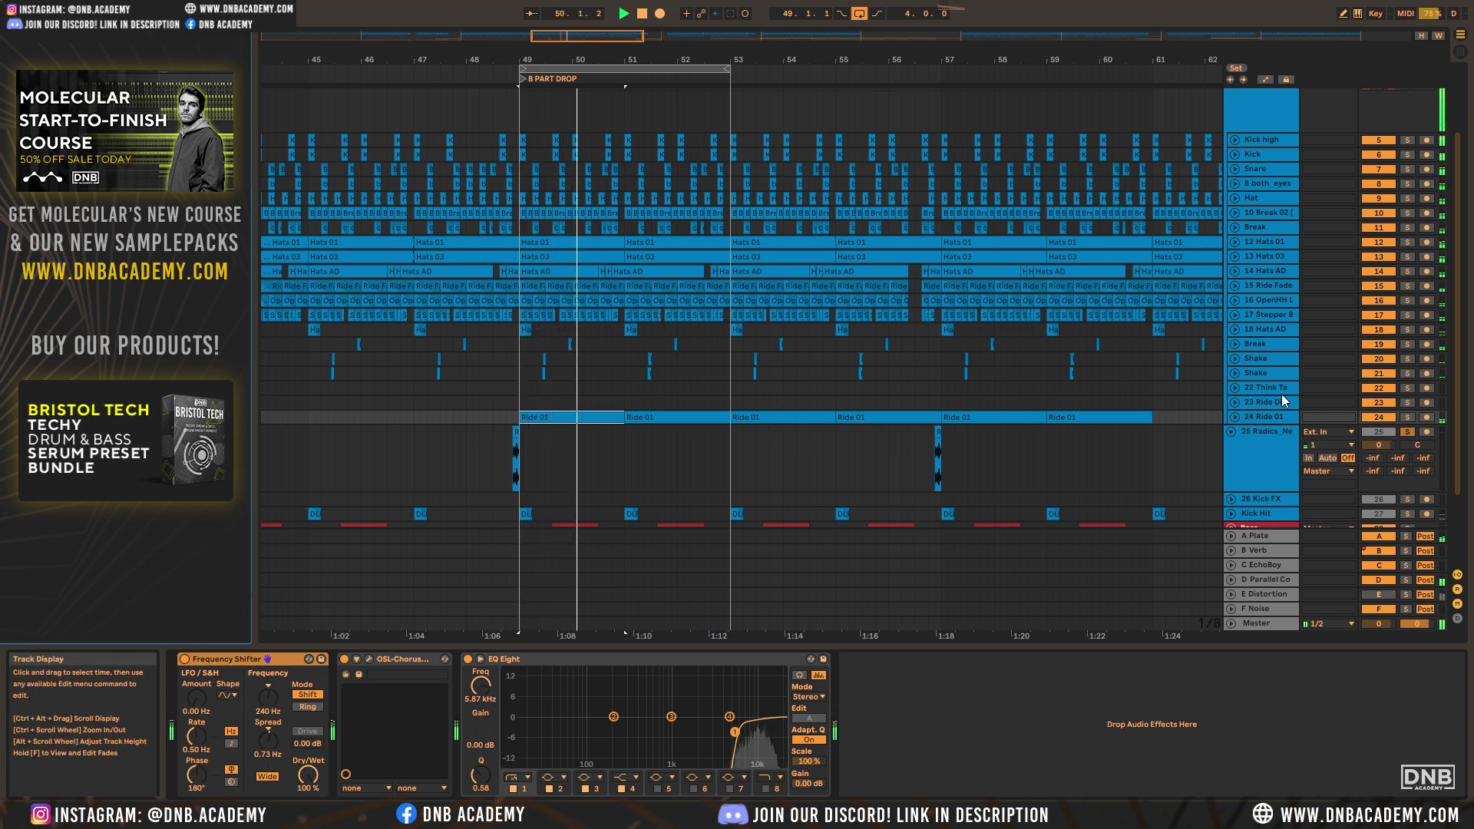
pyautogui.click(1235, 415)
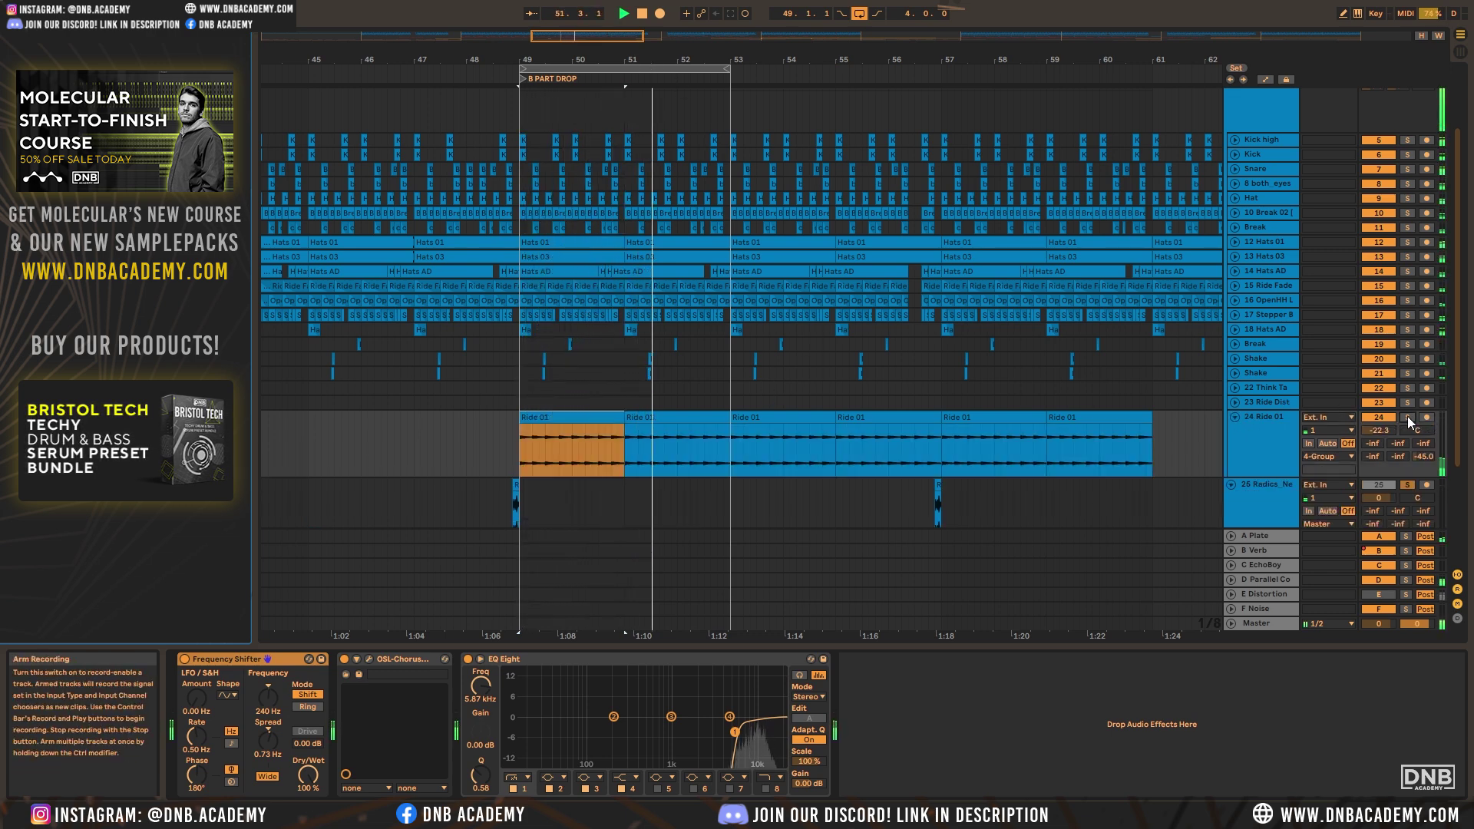
pyautogui.click(1408, 417)
pyautogui.click(1263, 422)
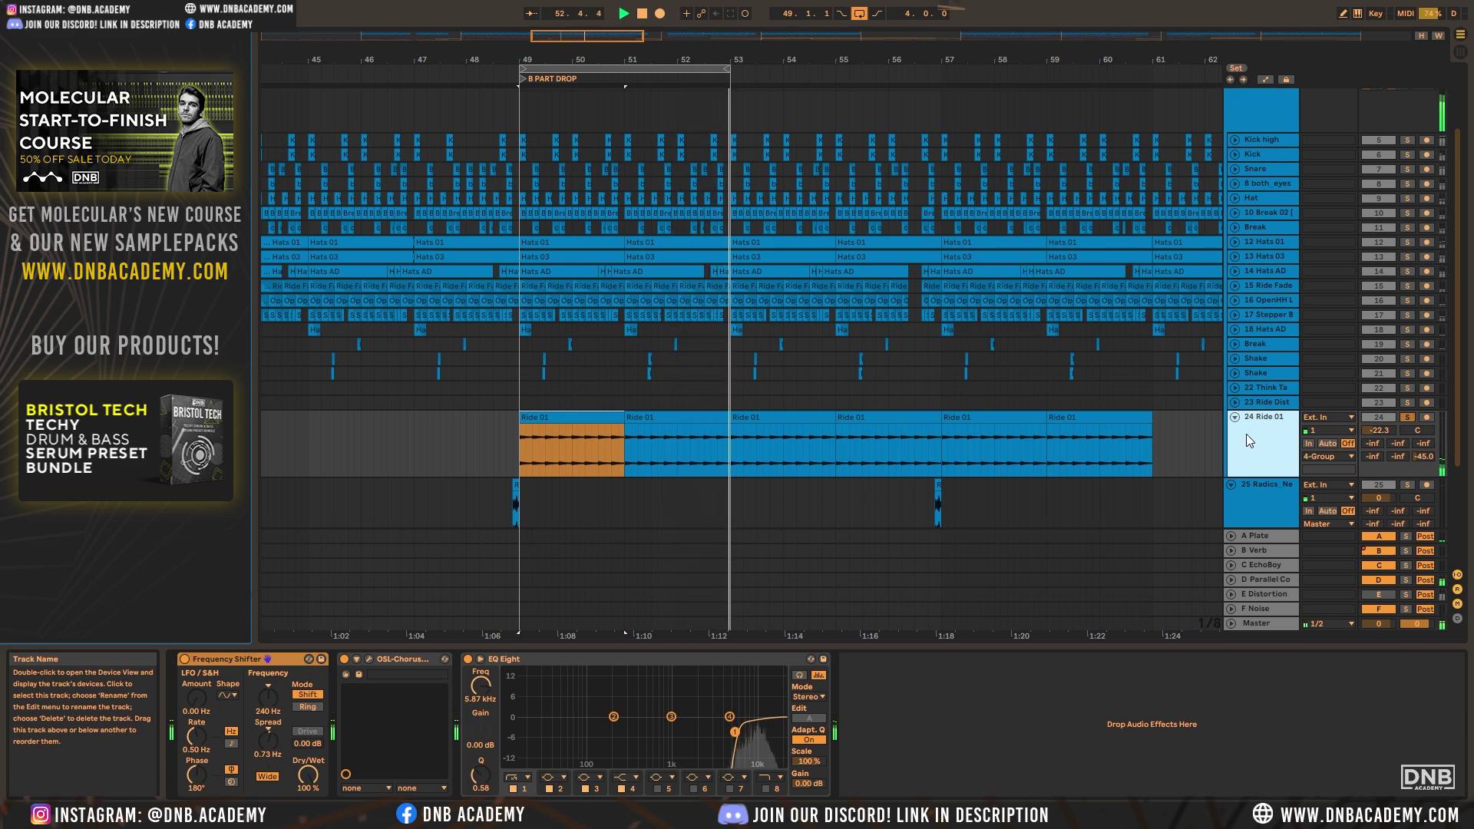
pyautogui.click(369, 657)
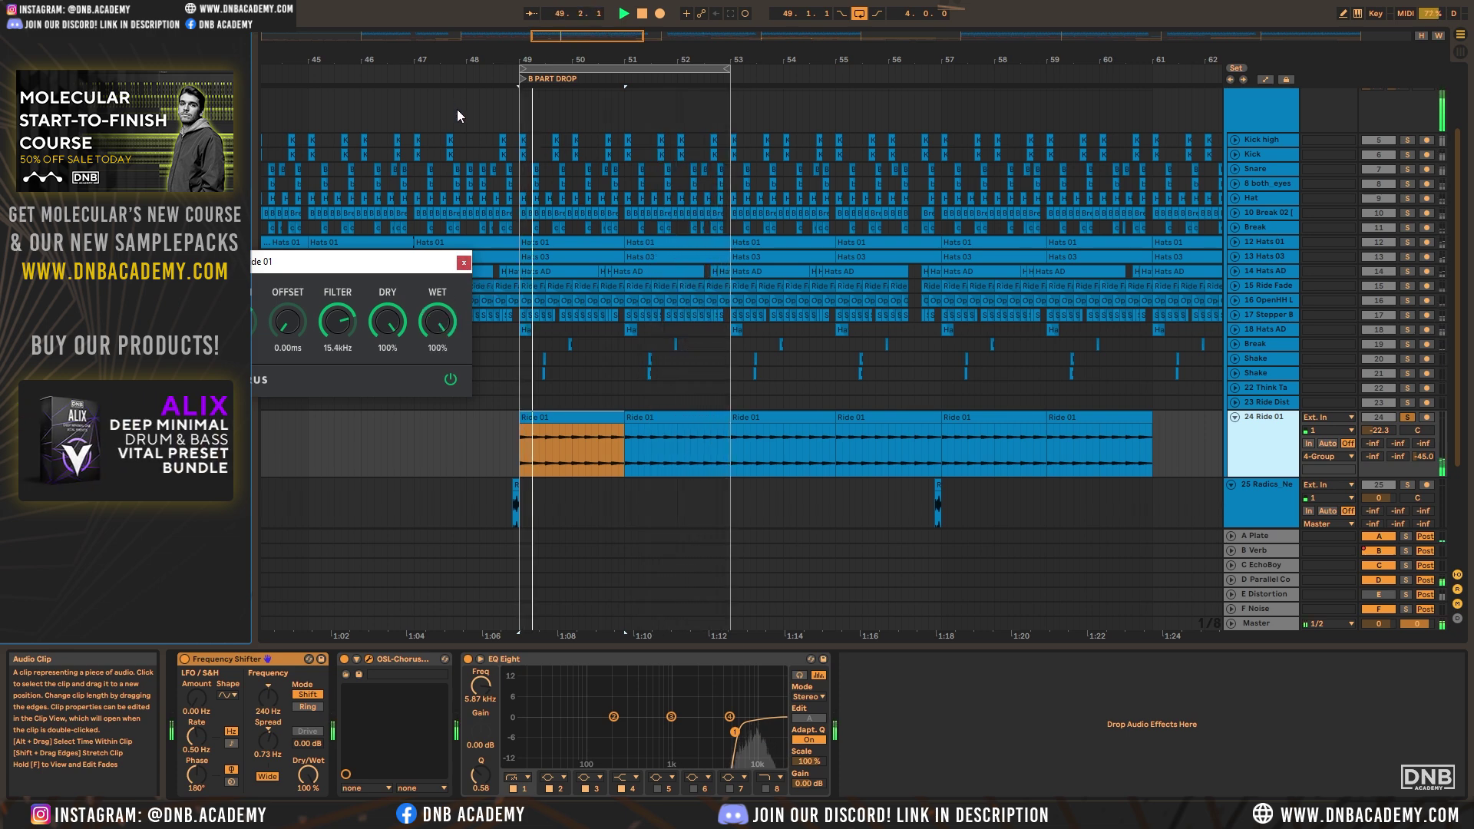
pyautogui.click(465, 261)
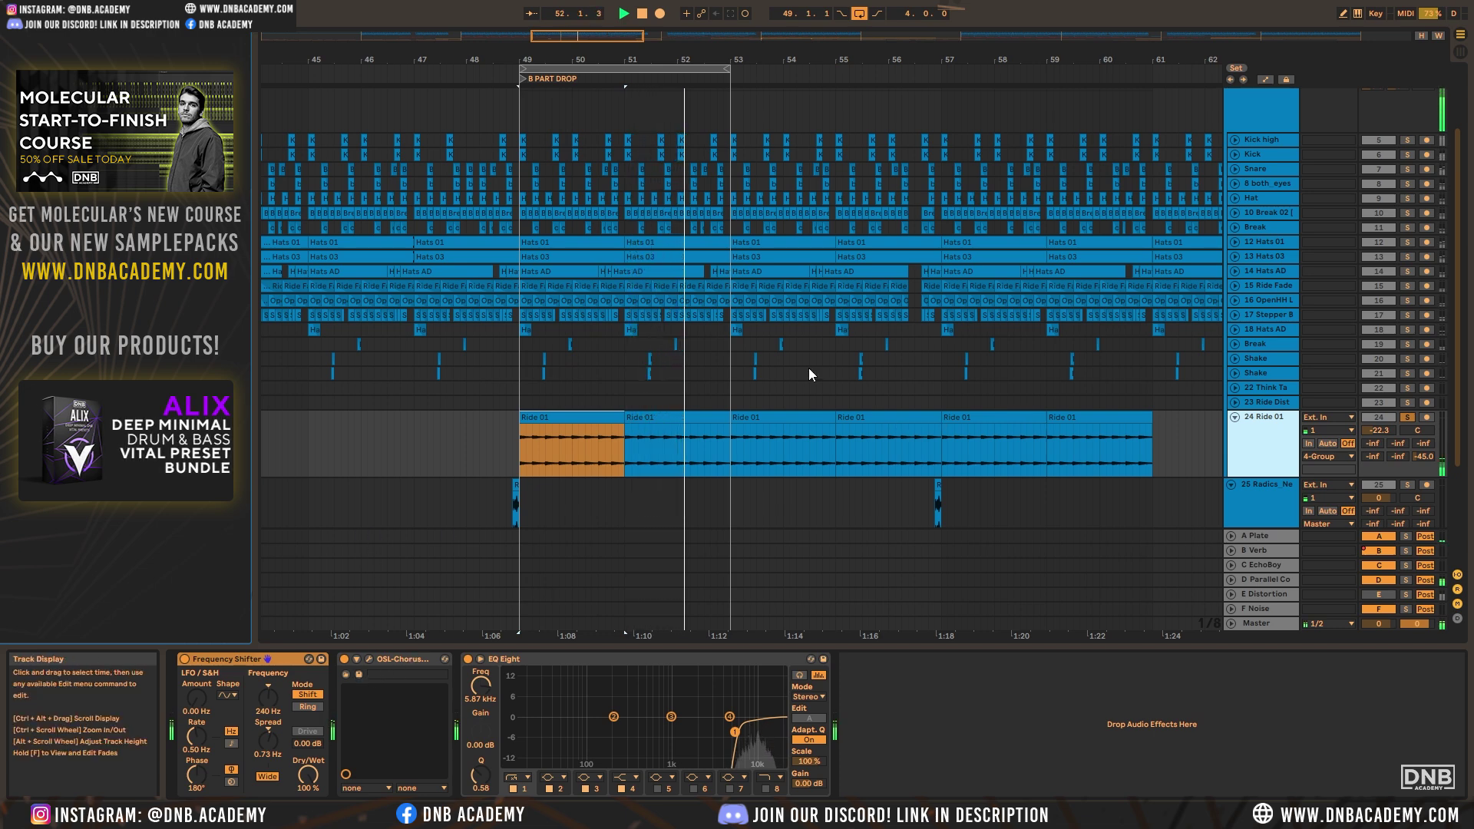
# Move the four-bar loop to the DROP SWITCH marker at bar 65 and start playback ahead of it
pyautogui.scroll(3, 1186, 458)
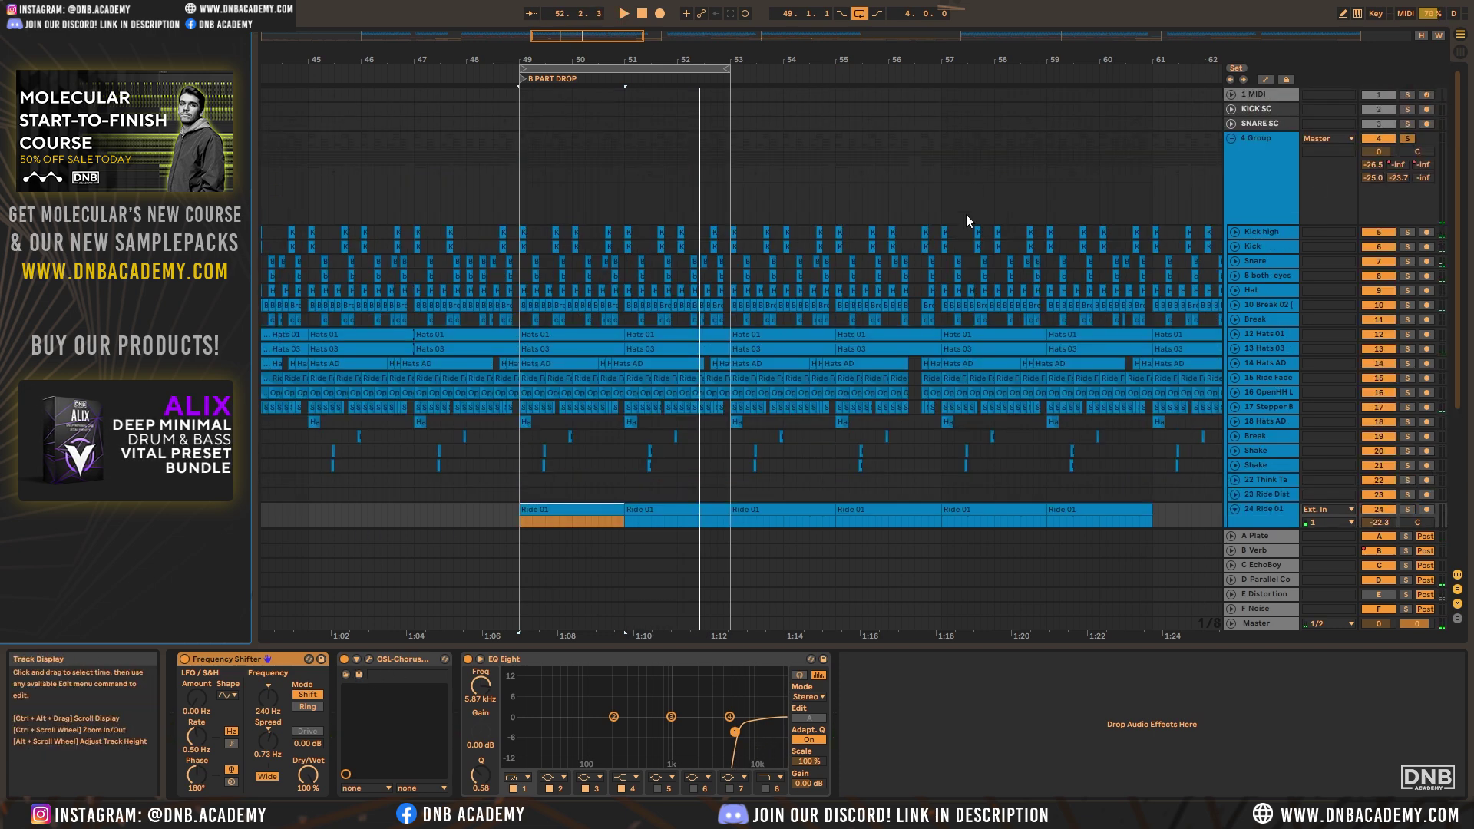
pyautogui.scroll(-8, 998, 353)
pyautogui.scroll(3, 998, 353)
pyautogui.moveTo(602, 35); pyautogui.dragTo(602, 39)
pyautogui.click(560, 69)
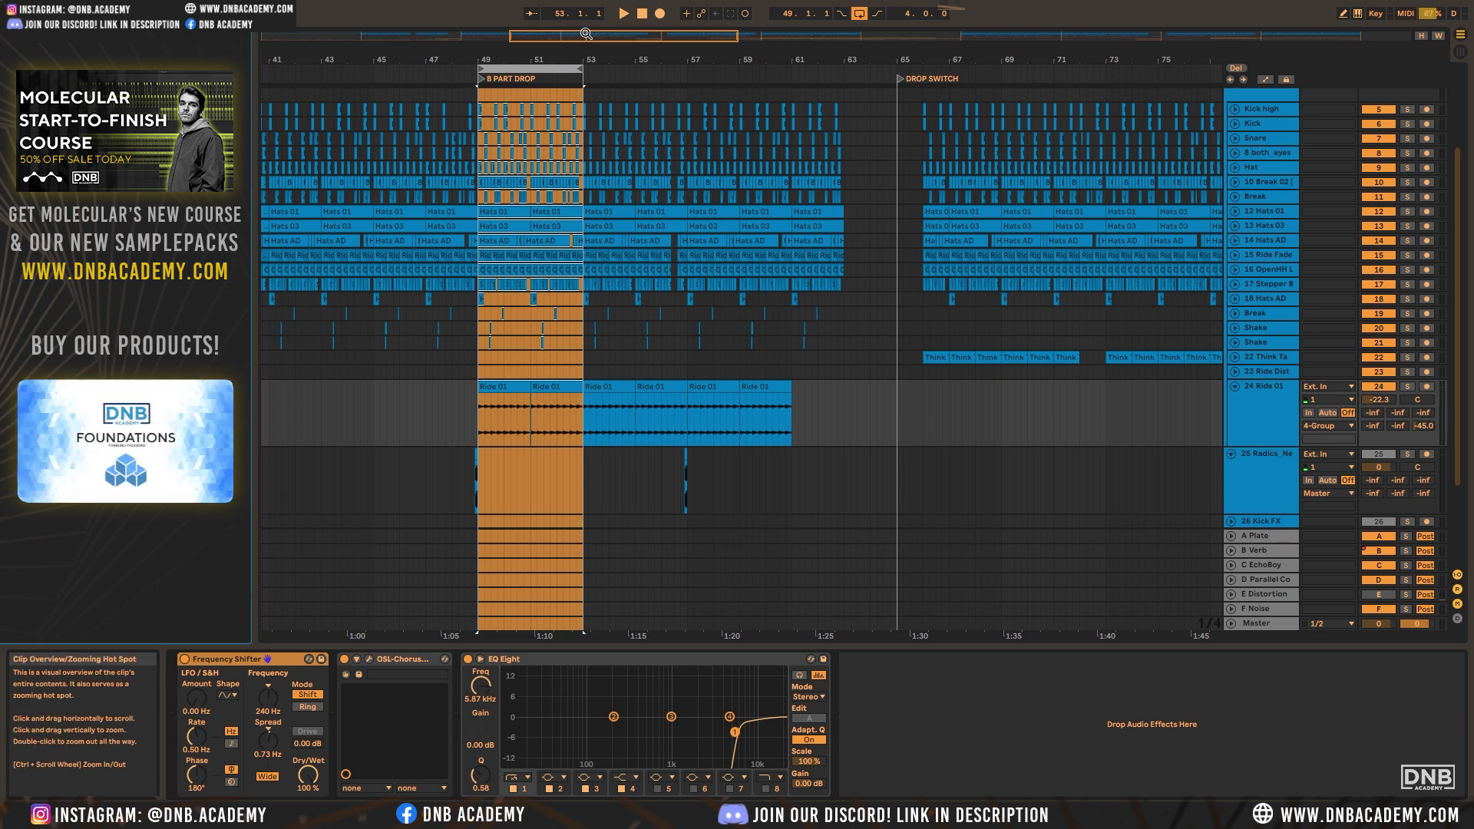
pyautogui.moveTo(586, 34); pyautogui.dragTo(699, 76)
pyautogui.scroll(5, 1042, 121)
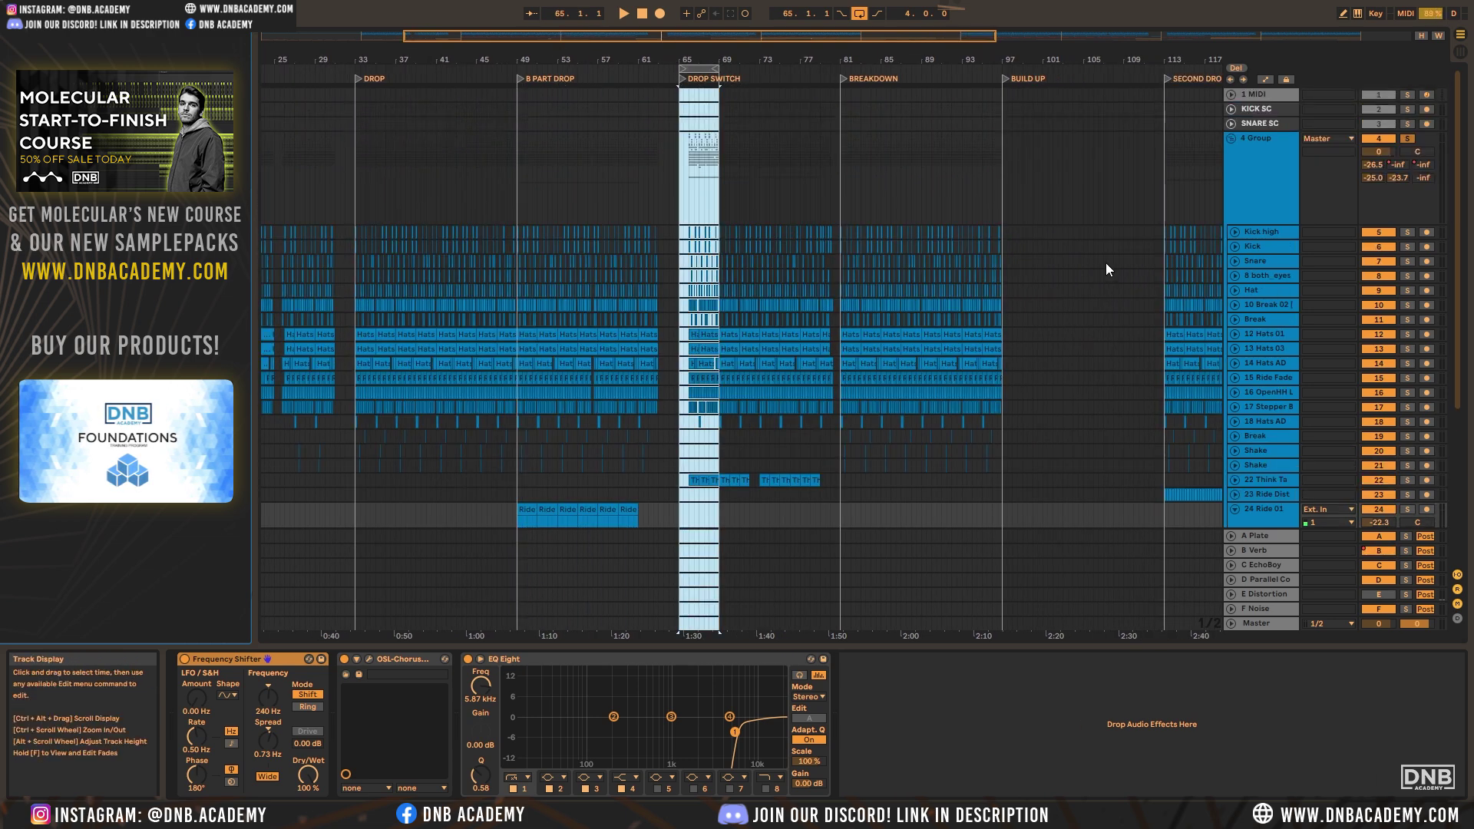
pyautogui.moveTo(647, 32); pyautogui.dragTo(691, 65)
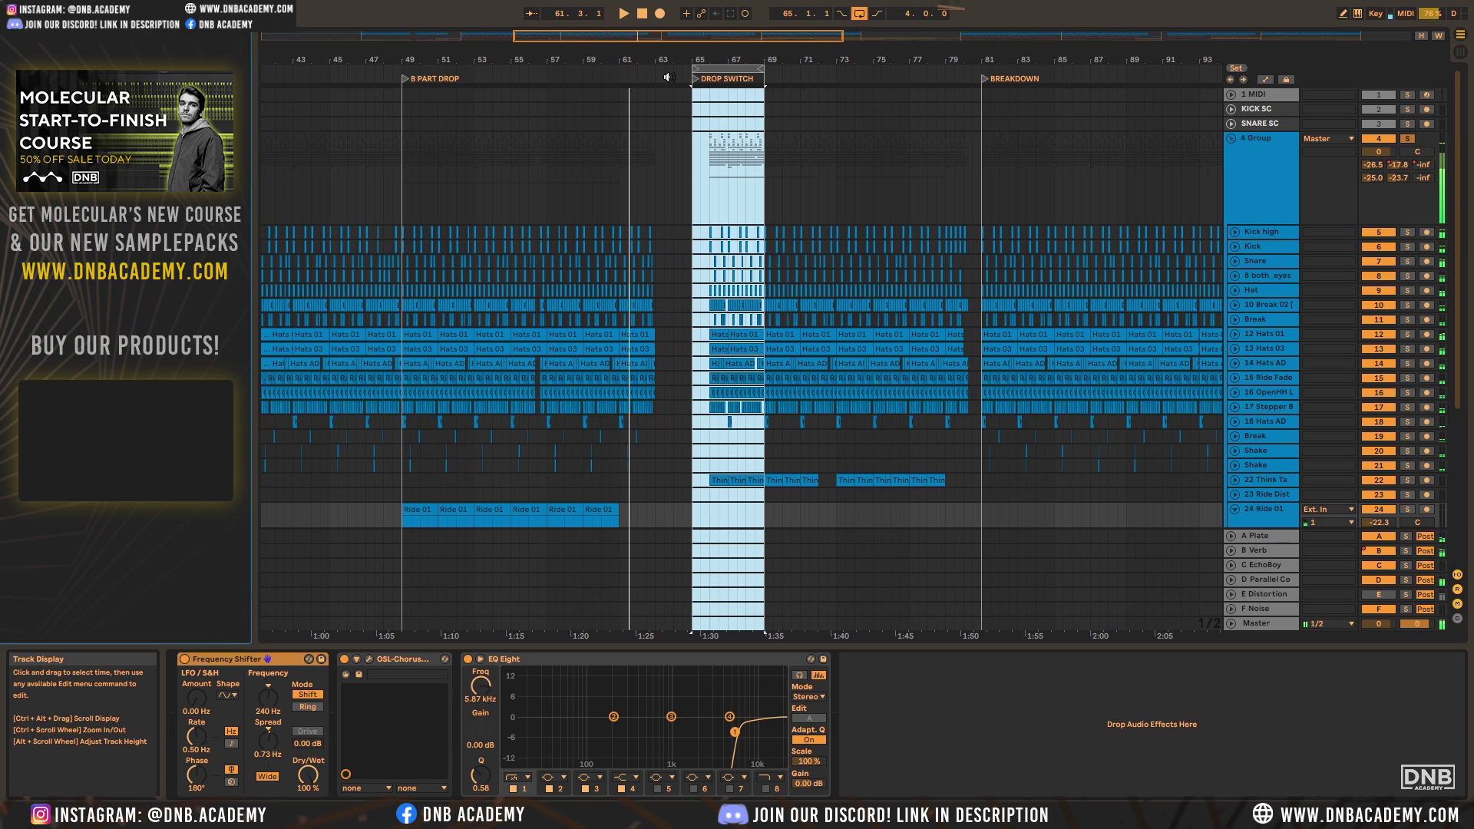
# Audition the drop switch section and select track 22 Think to examine its effects and clip placement across the arrangement
pyautogui.scroll(-4, 829, 346)
pyautogui.scroll(3, 806, 403)
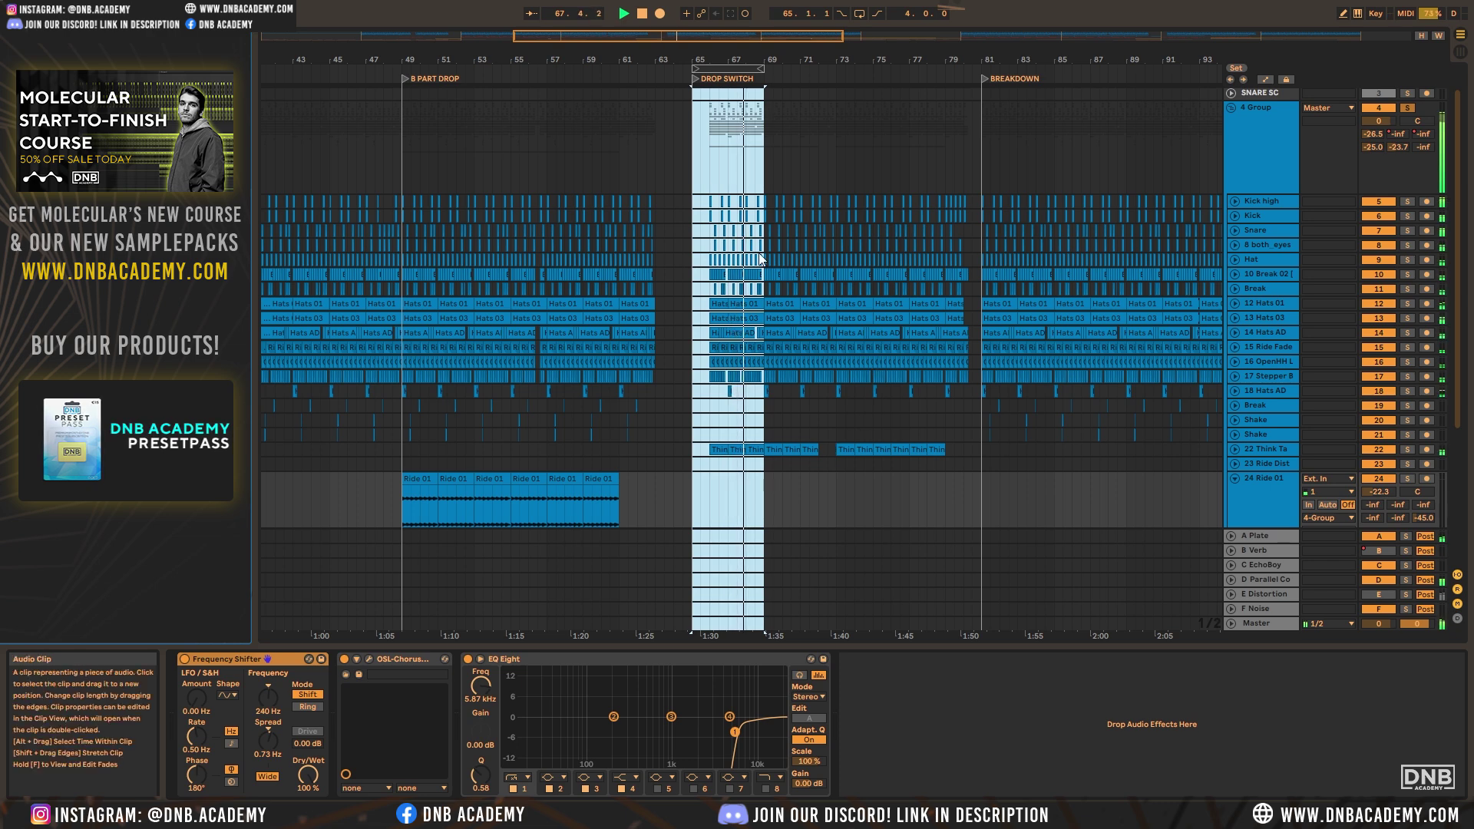
pyautogui.scroll(3, 1079, 389)
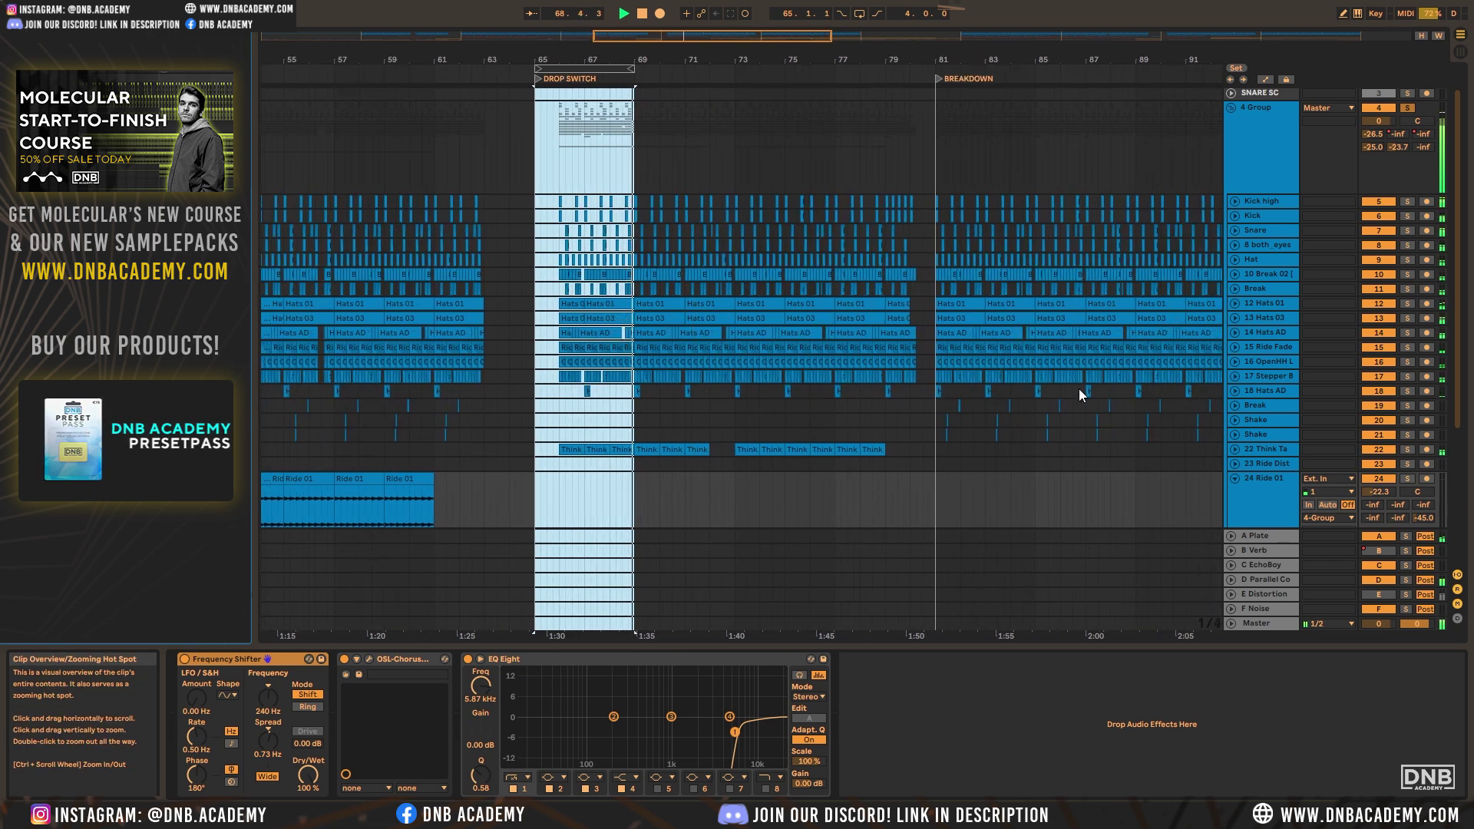
pyautogui.click(1256, 452)
pyautogui.moveTo(681, 40); pyautogui.dragTo(689, 30)
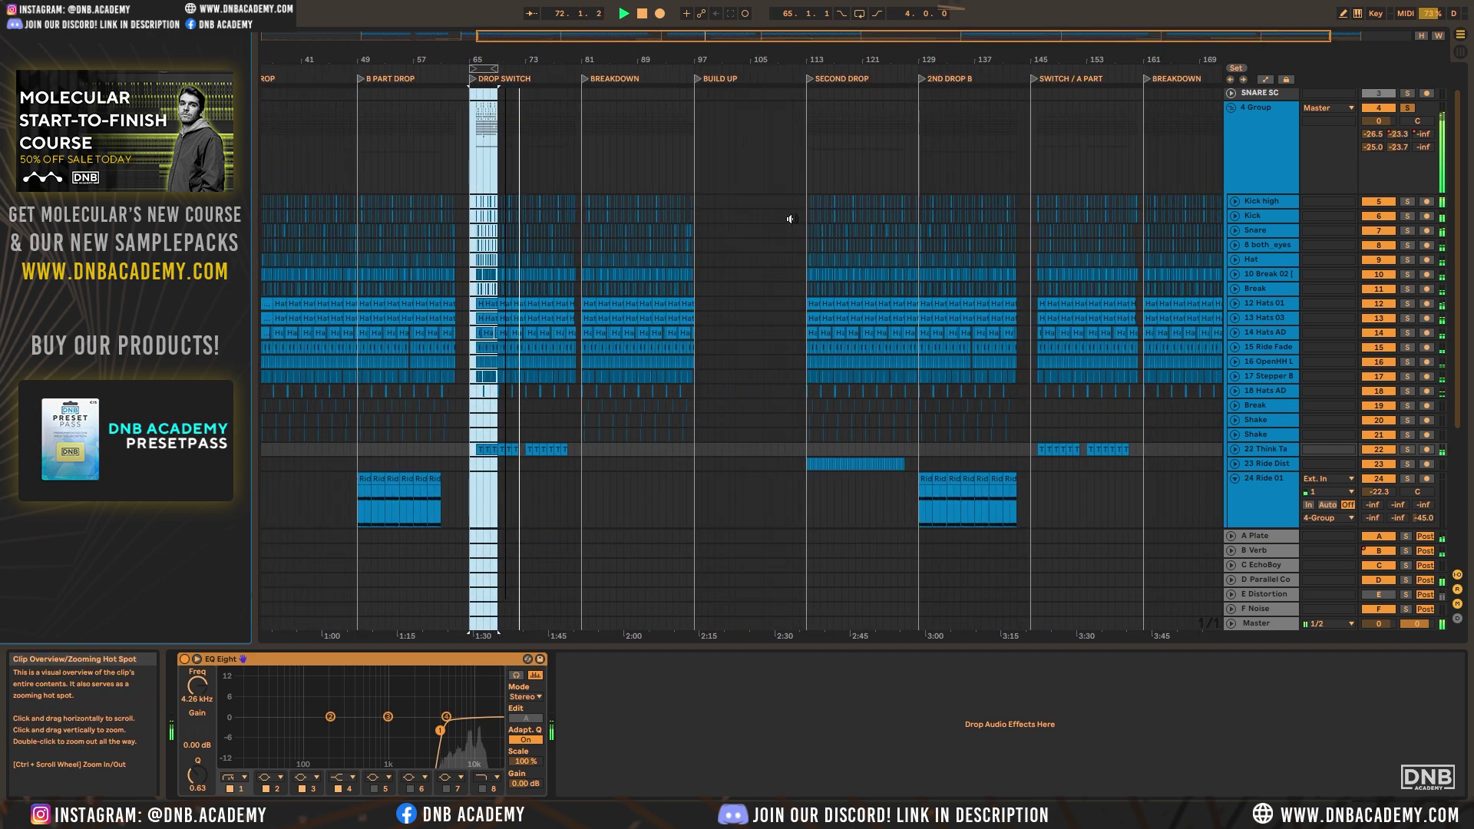
pyautogui.scroll(-3, 850, 278)
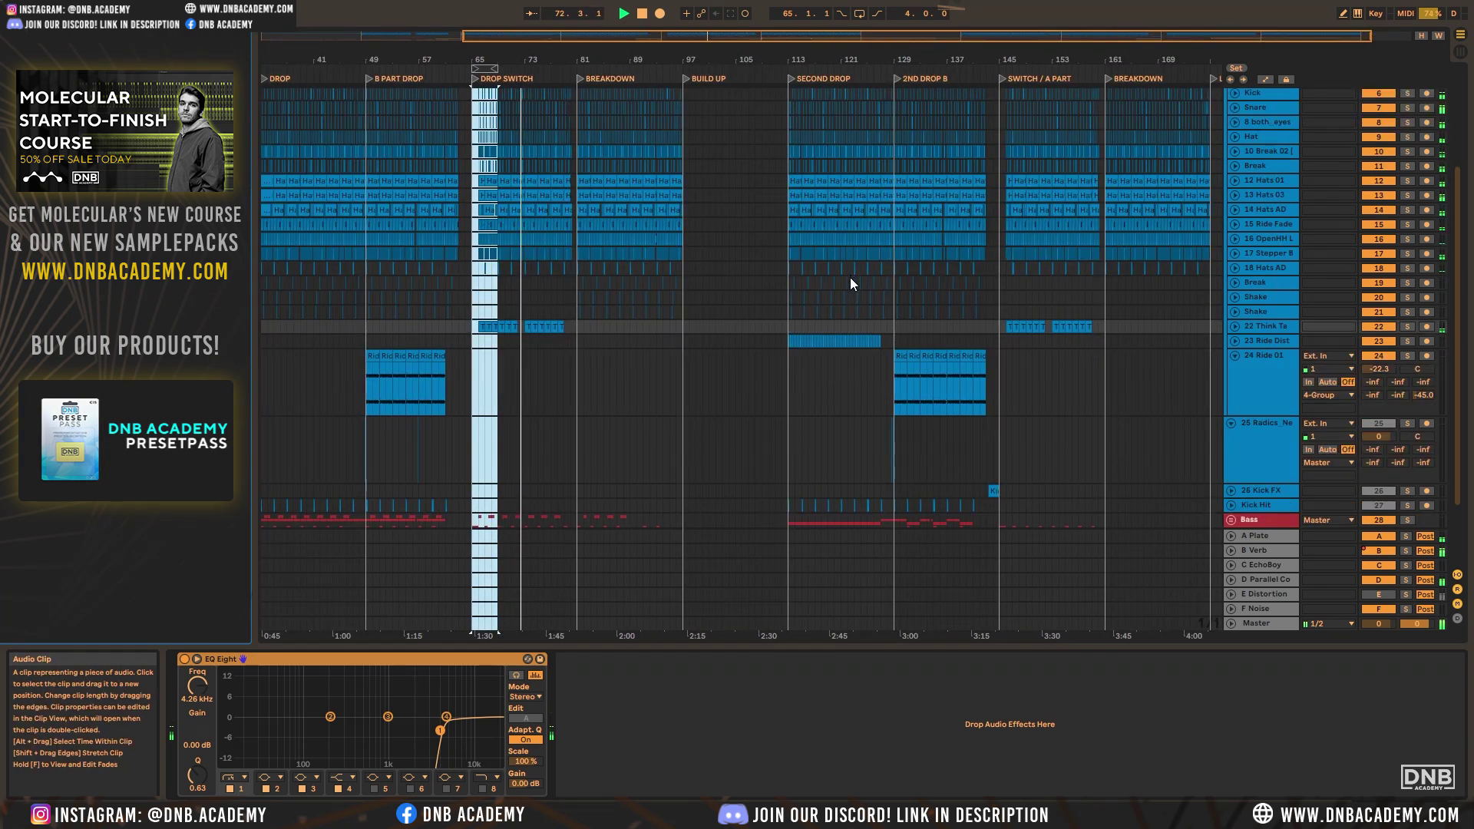
# Fold track 24 Ride 01, solo the Kick Hit track and audition its first clip at the DROP marker
pyautogui.click(1235, 356)
pyautogui.moveTo(492, 65); pyautogui.dragTo(652, 146)
pyautogui.click(1242, 455)
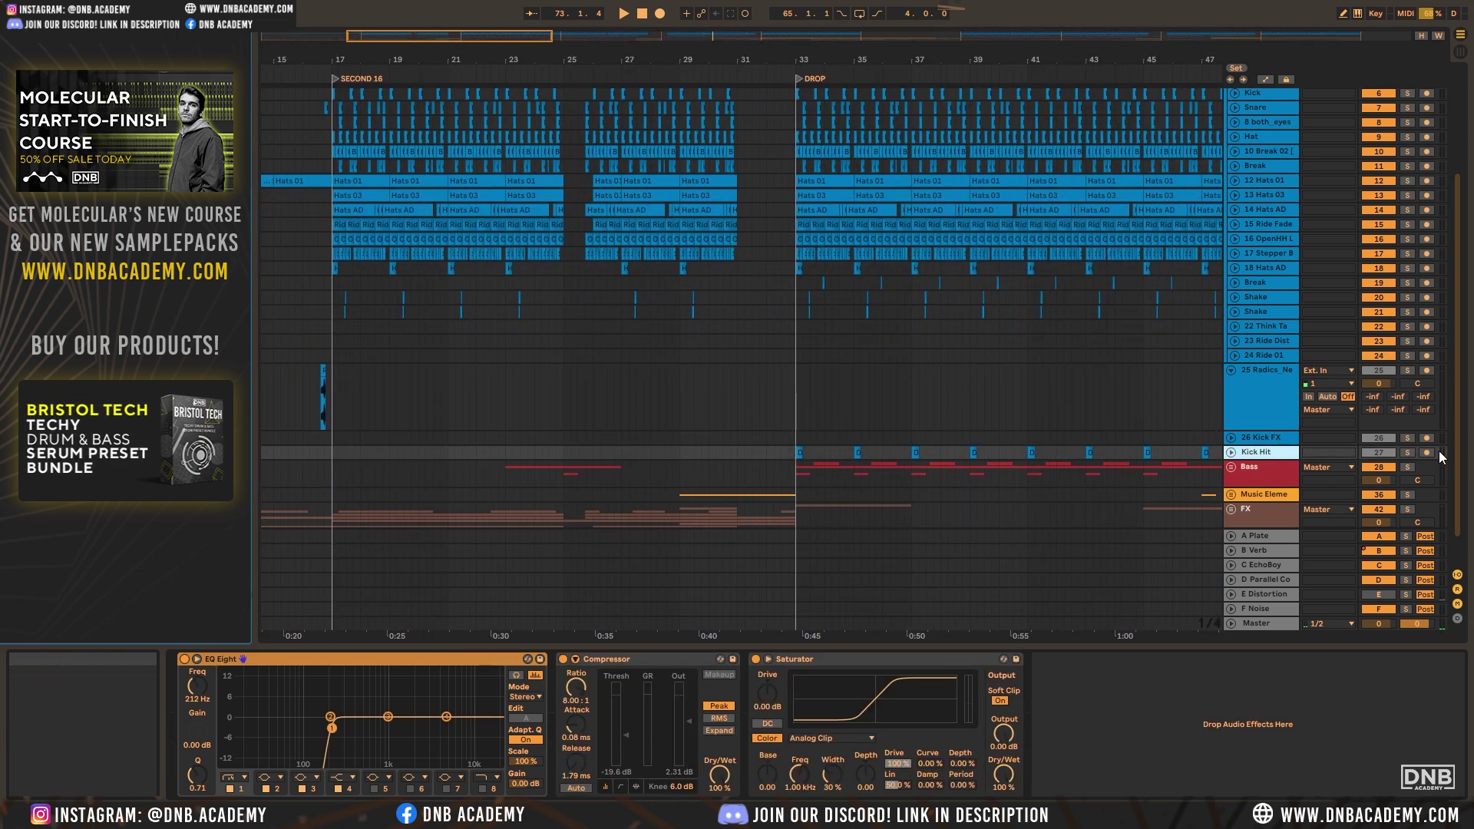
pyautogui.click(1405, 452)
pyautogui.click(797, 449)
pyautogui.press('space')
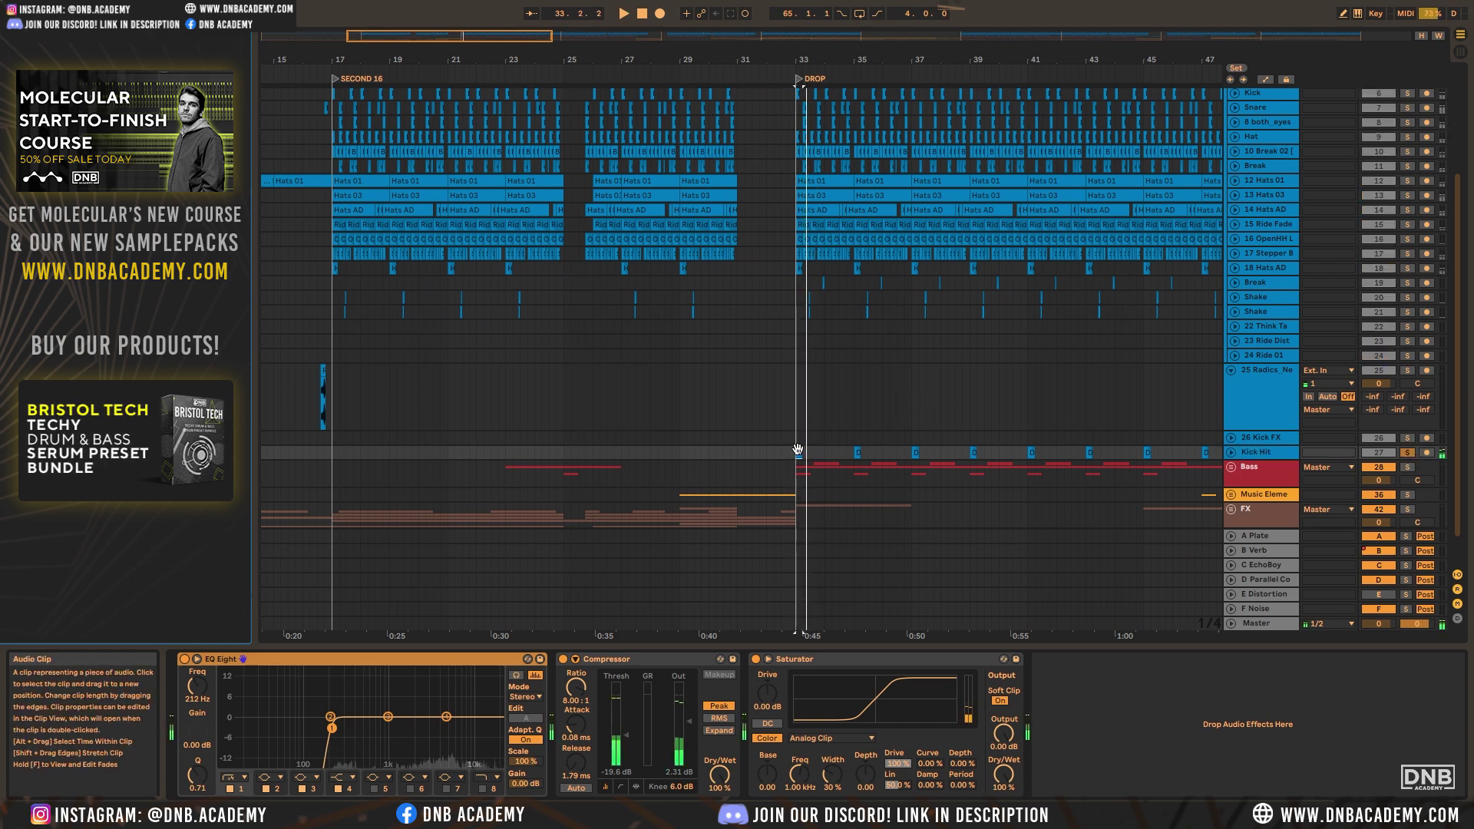
# Inspect the Kick Hit clip's waveform, audition it together with Kick high and Kick, and clear the solos
pyautogui.doubleClick(800, 453)
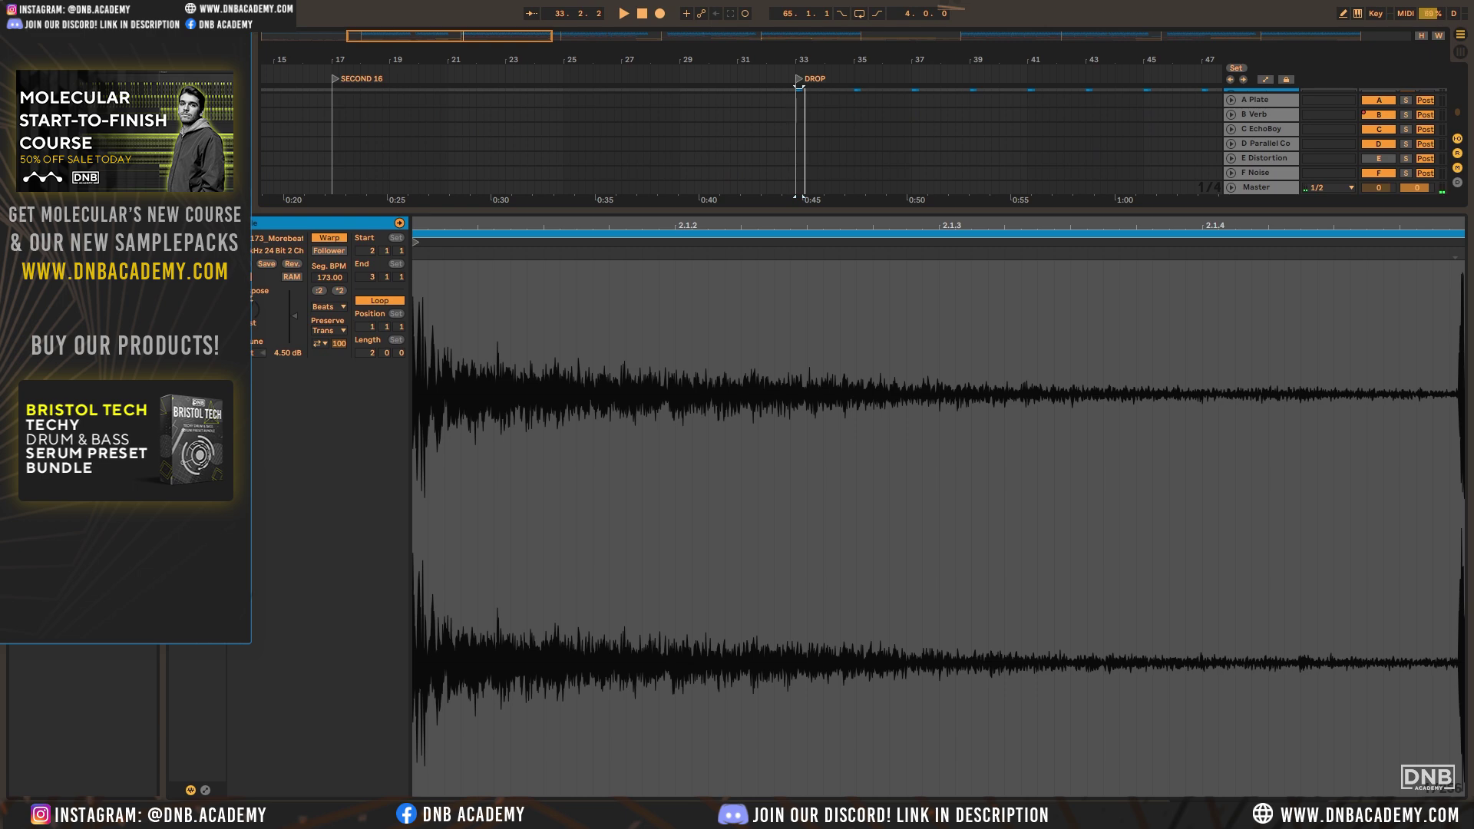
pyautogui.hotkey('shift', 'Tab')
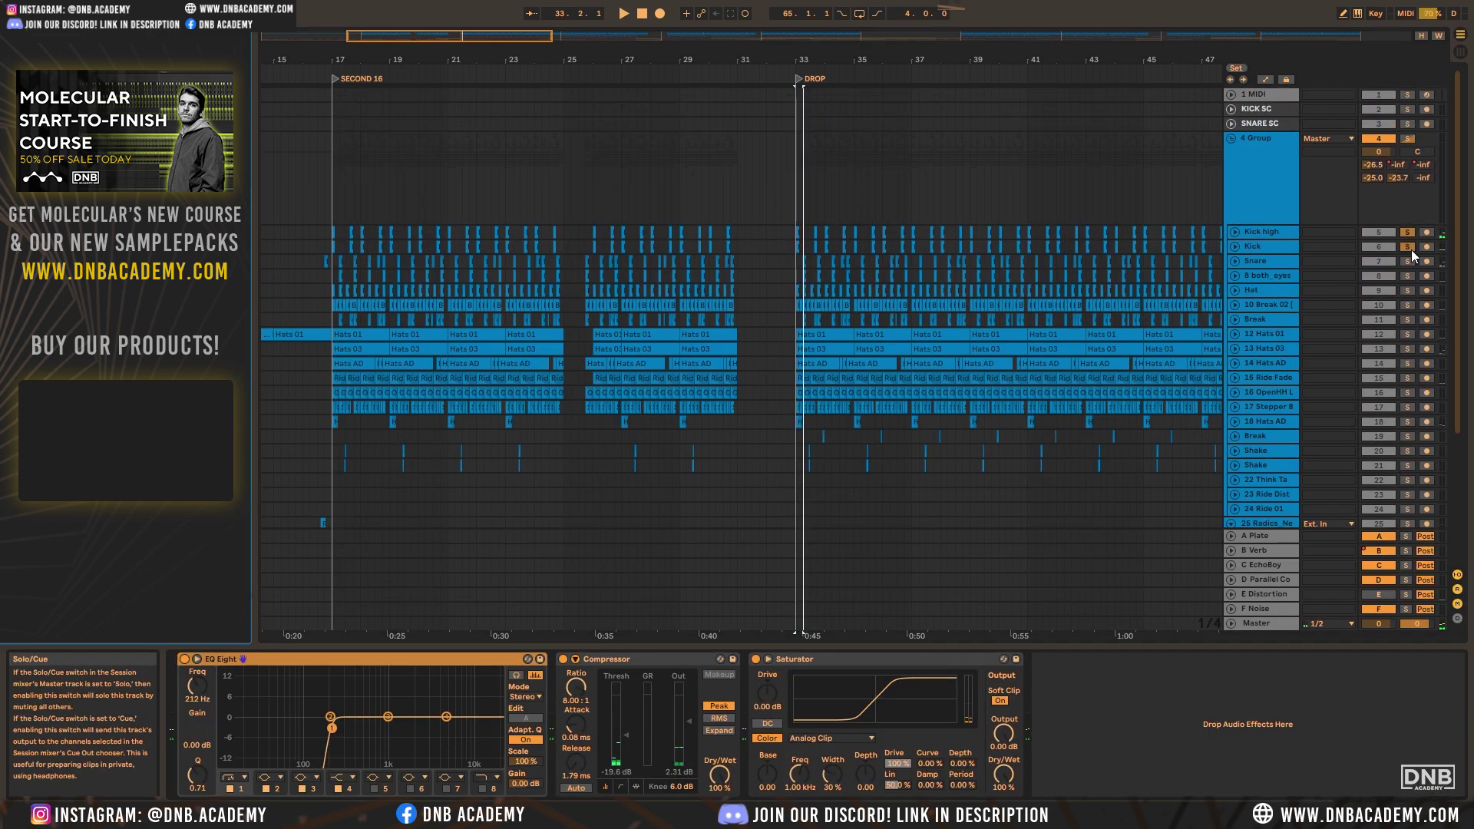
pyautogui.press('space')
pyautogui.moveTo(865, 36); pyautogui.dragTo(865, 259)
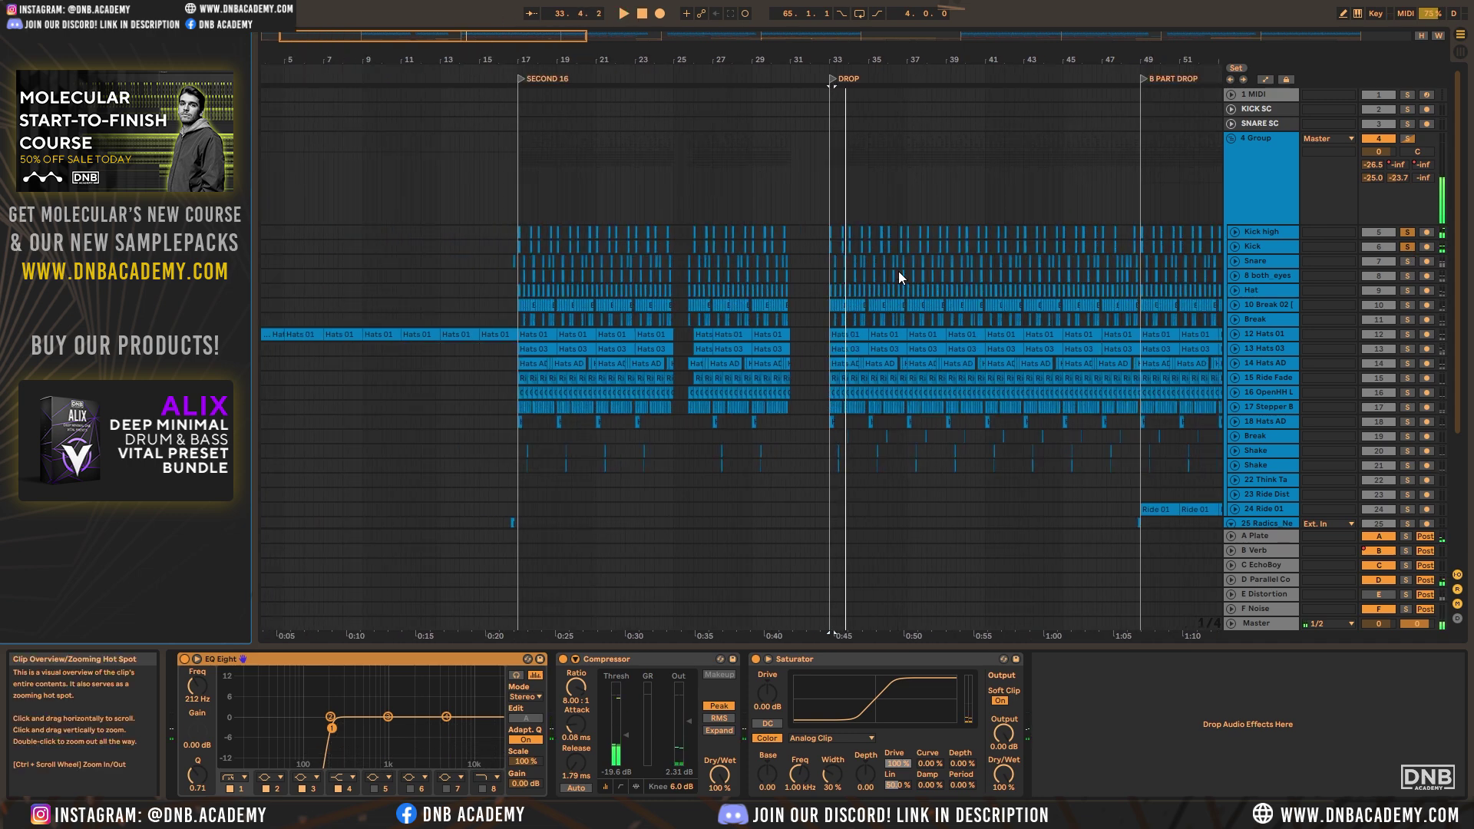
pyautogui.scroll(-5, 1067, 283)
pyautogui.click(1409, 438)
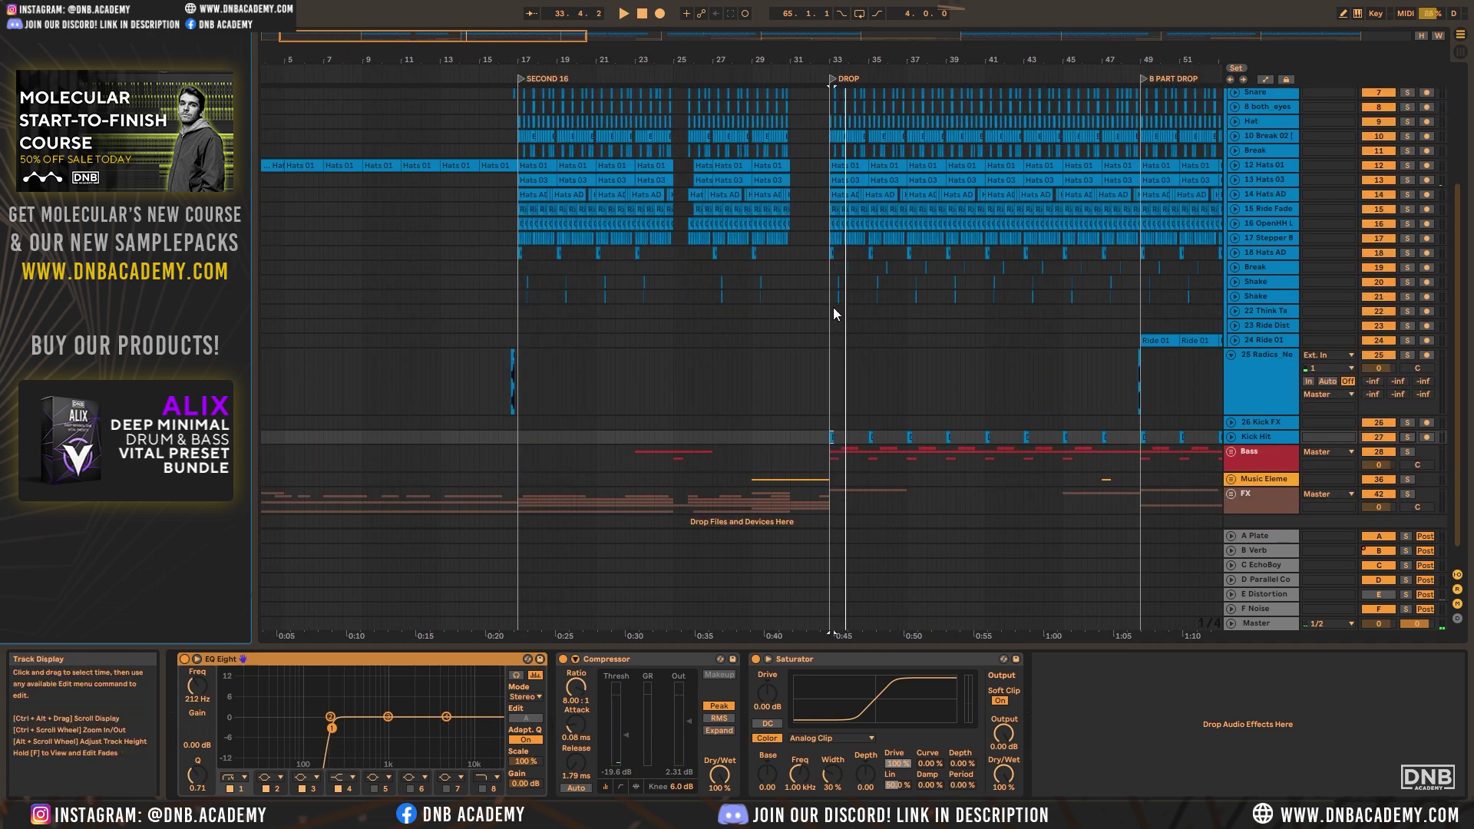
# Unfold and solo the Bass group, and play it from the DROP marker
pyautogui.moveTo(864, 36); pyautogui.dragTo(865, 123)
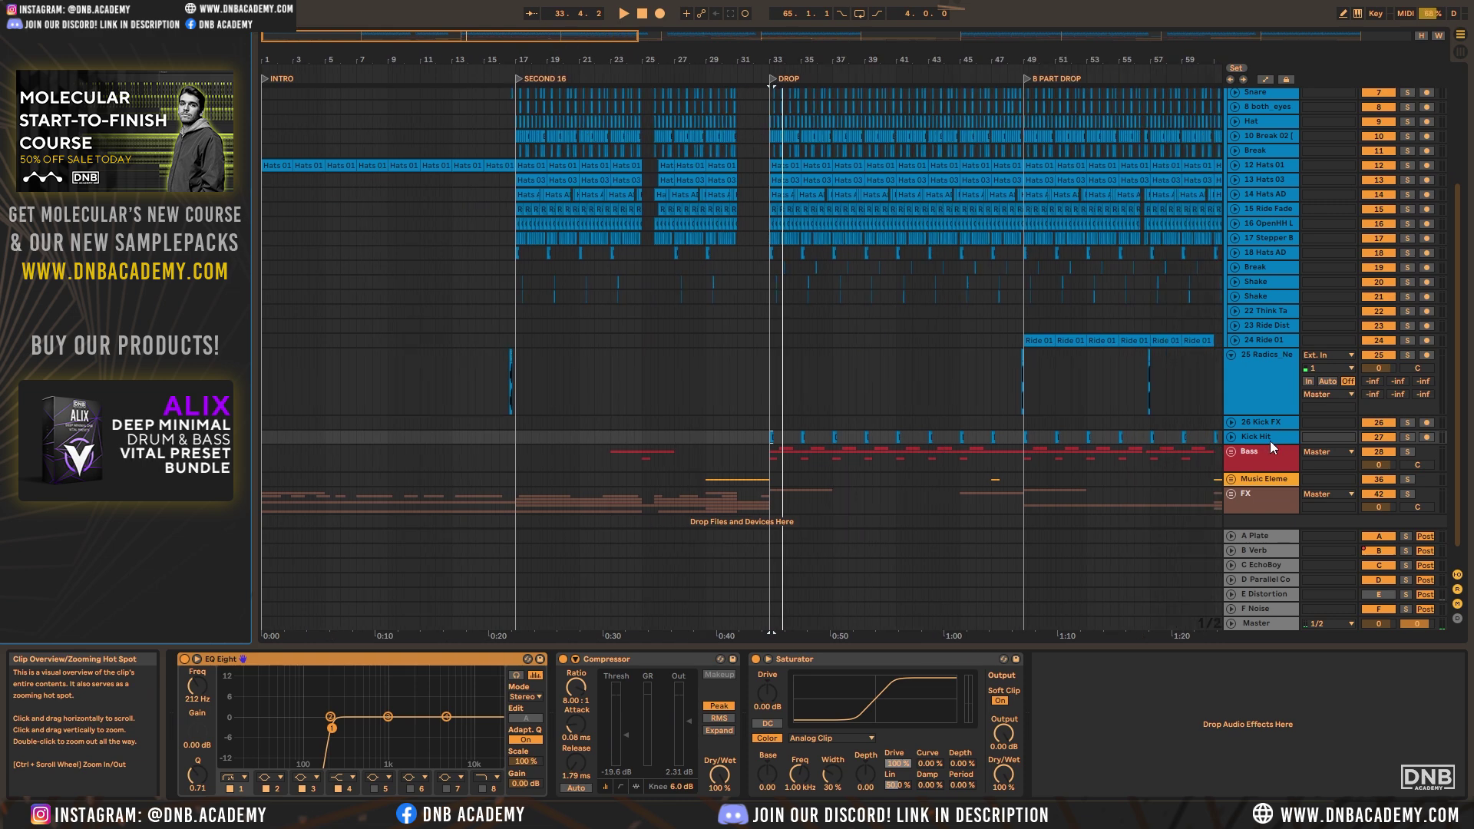
pyautogui.click(1259, 453)
pyautogui.click(1231, 451)
pyautogui.click(1408, 451)
pyautogui.scroll(-5, 918, 453)
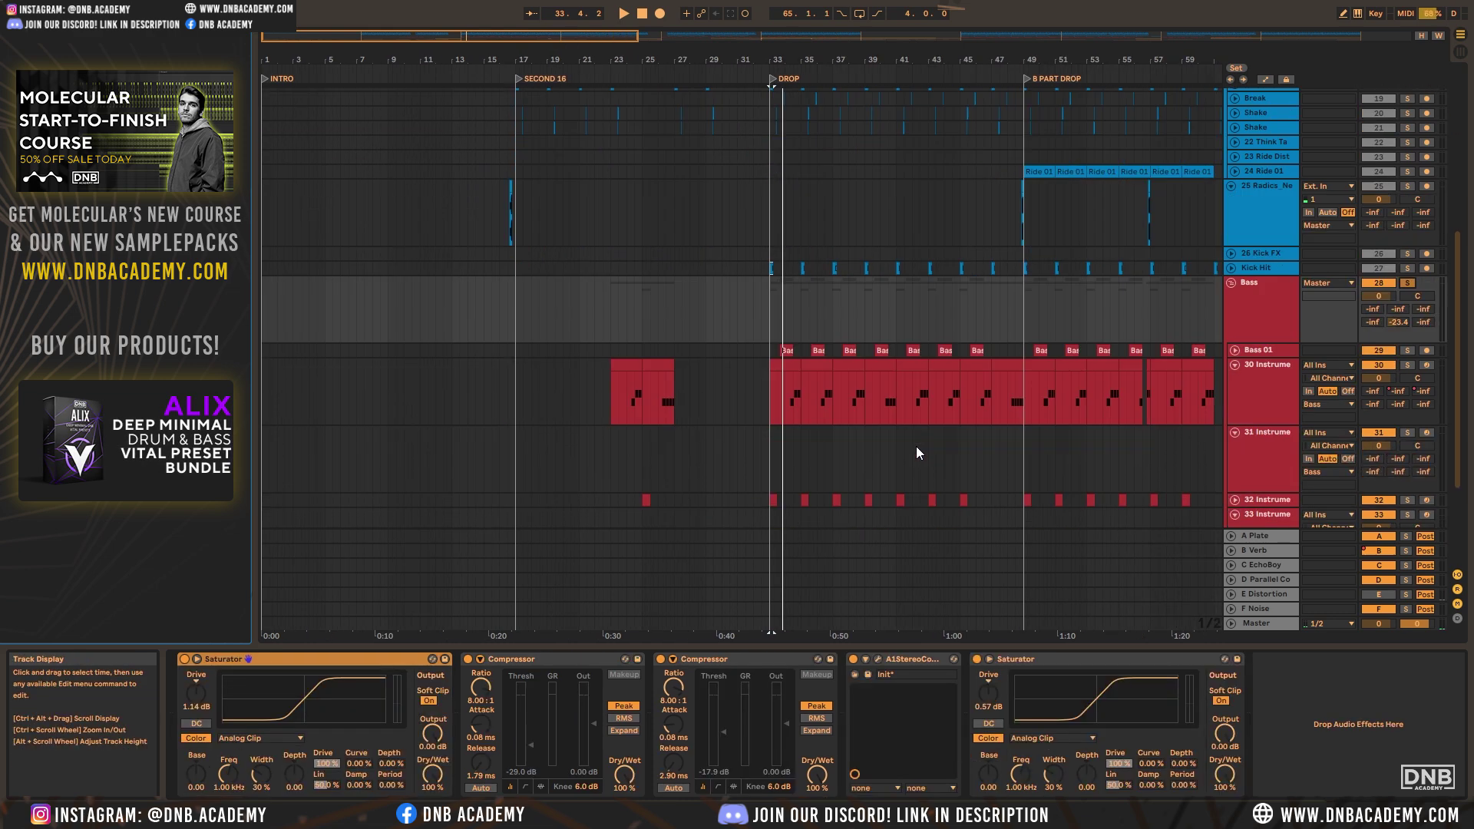
pyautogui.scroll(-2, 617, 352)
pyautogui.click(772, 77)
pyautogui.click(772, 76)
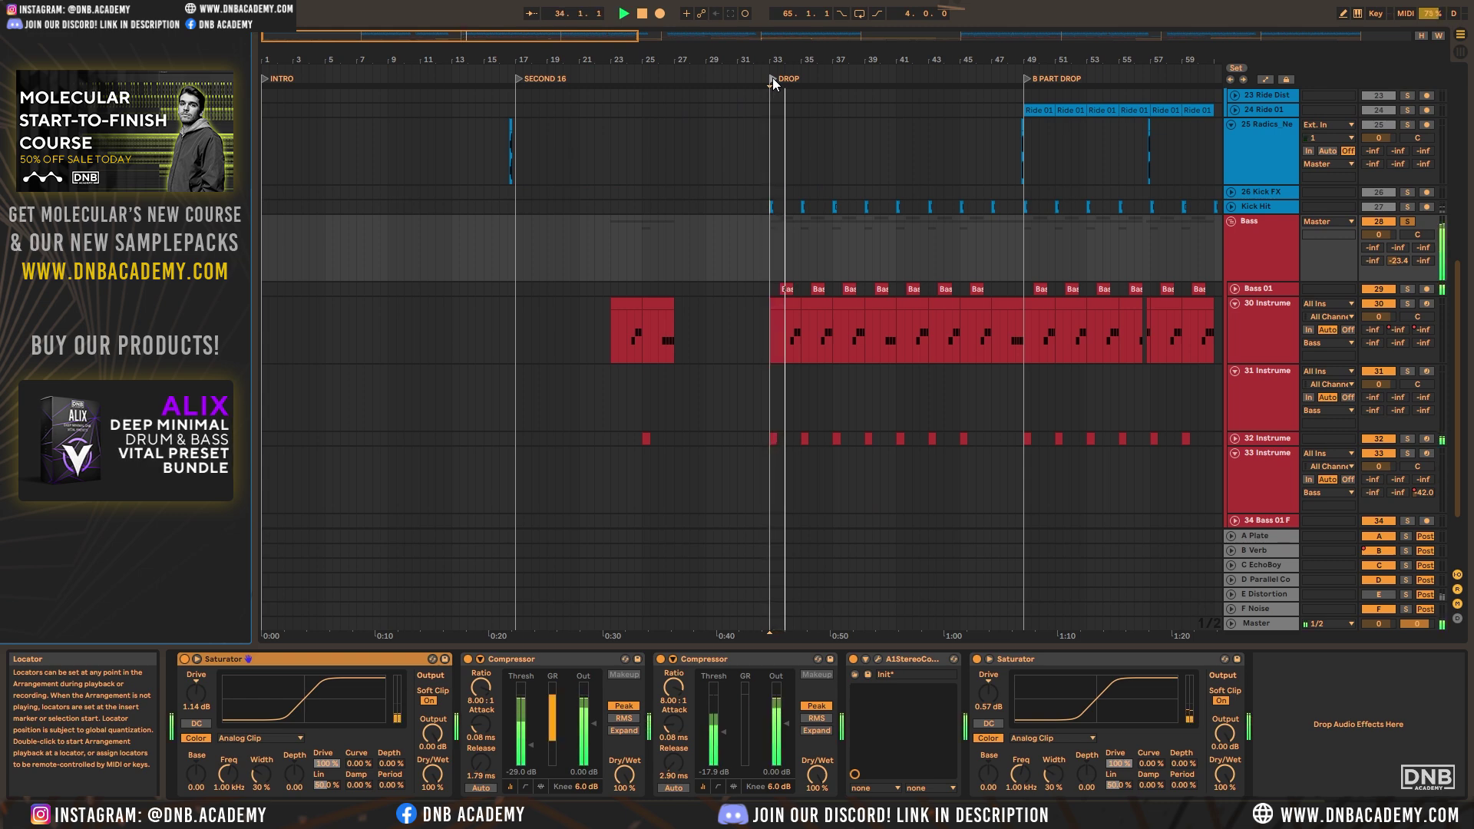
# Fold tracks 30, 31 and 33 inside the Bass group while it plays
pyautogui.moveTo(476, 34); pyautogui.dragTo(564, 45)
pyautogui.scroll(-3, 821, 283)
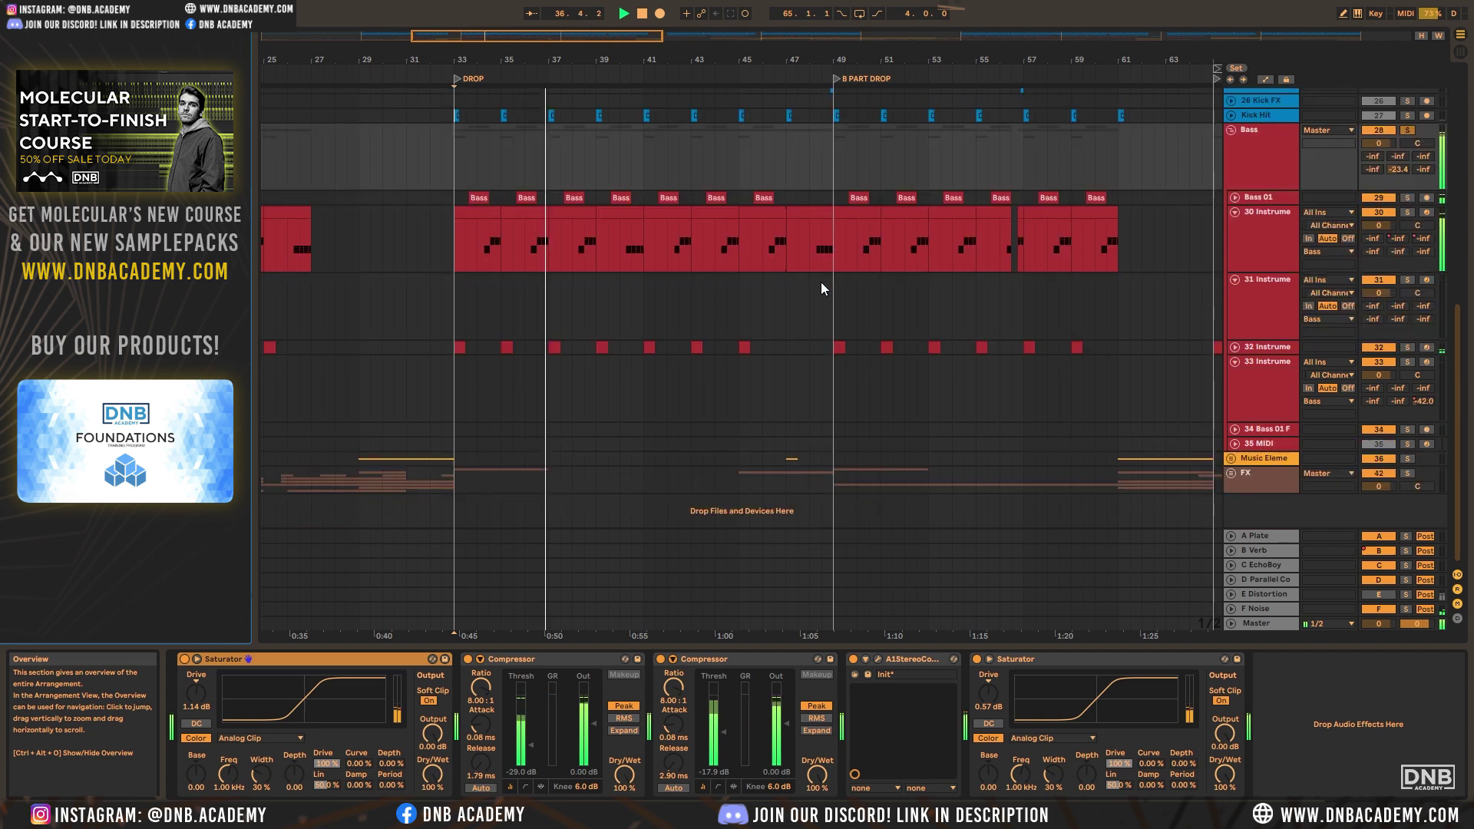
pyautogui.scroll(2, 750, 322)
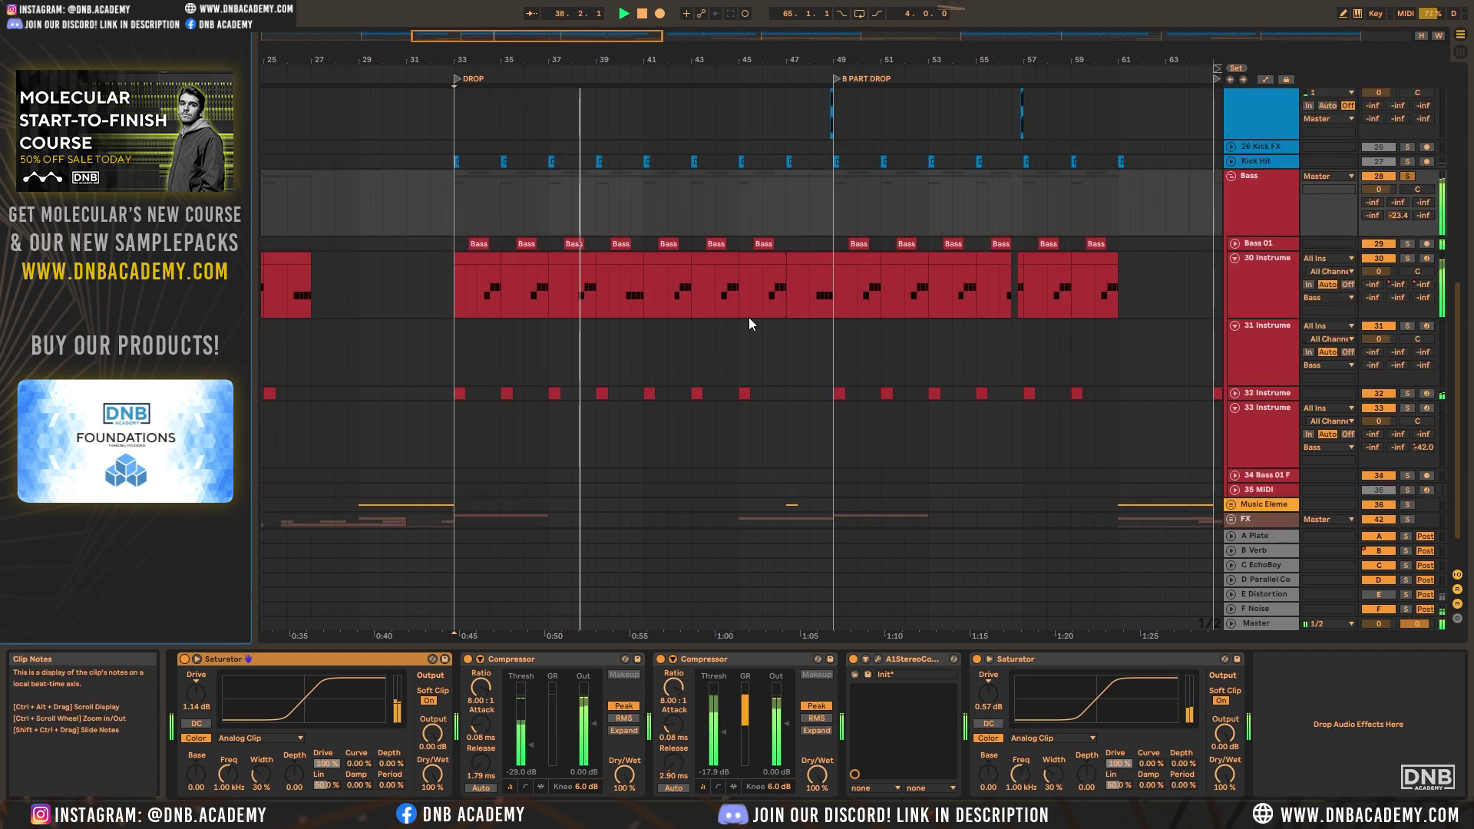
pyautogui.click(1235, 391)
pyautogui.click(1236, 391)
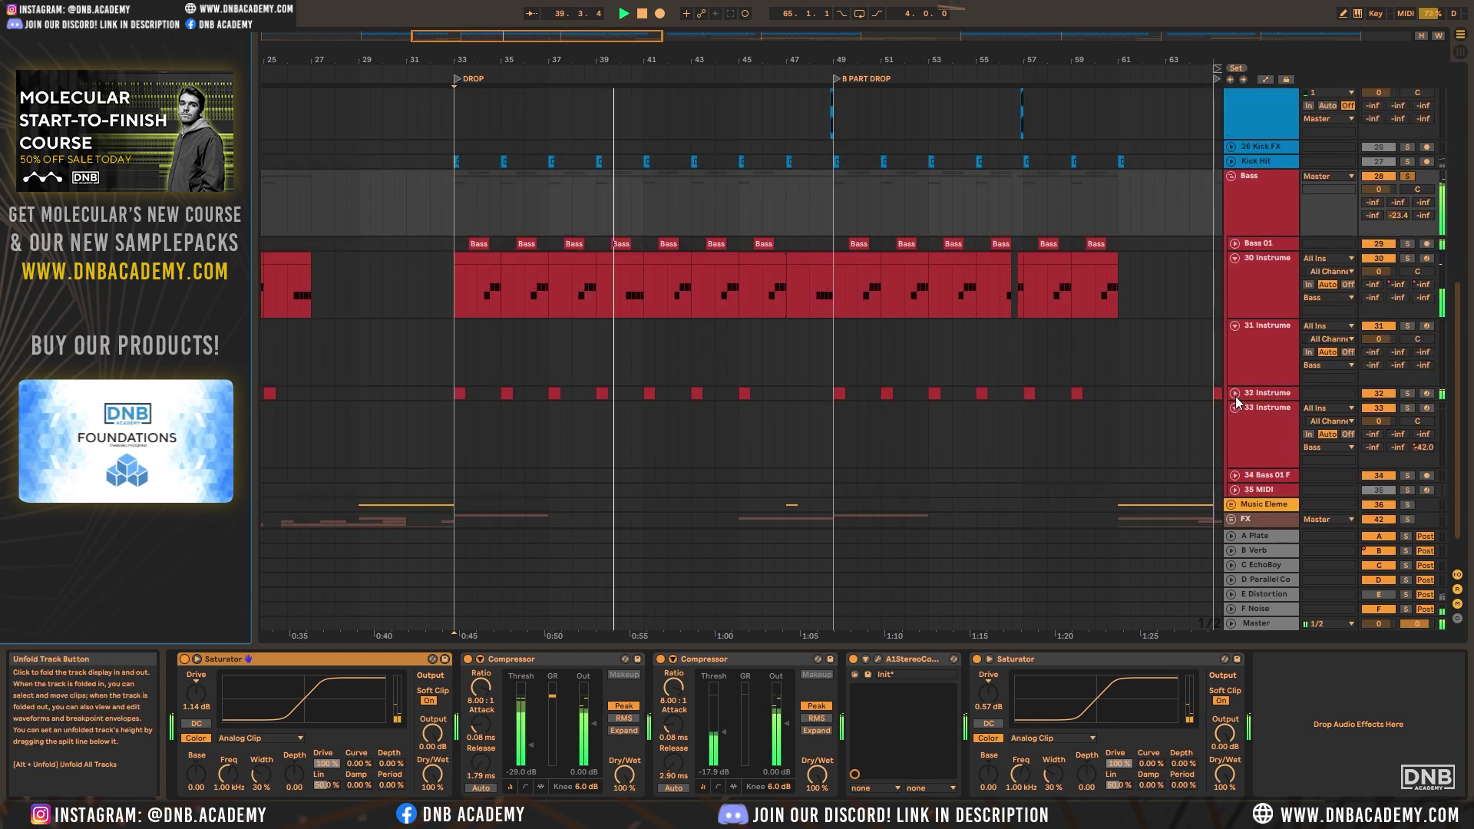
pyautogui.click(1233, 406)
pyautogui.click(1234, 258)
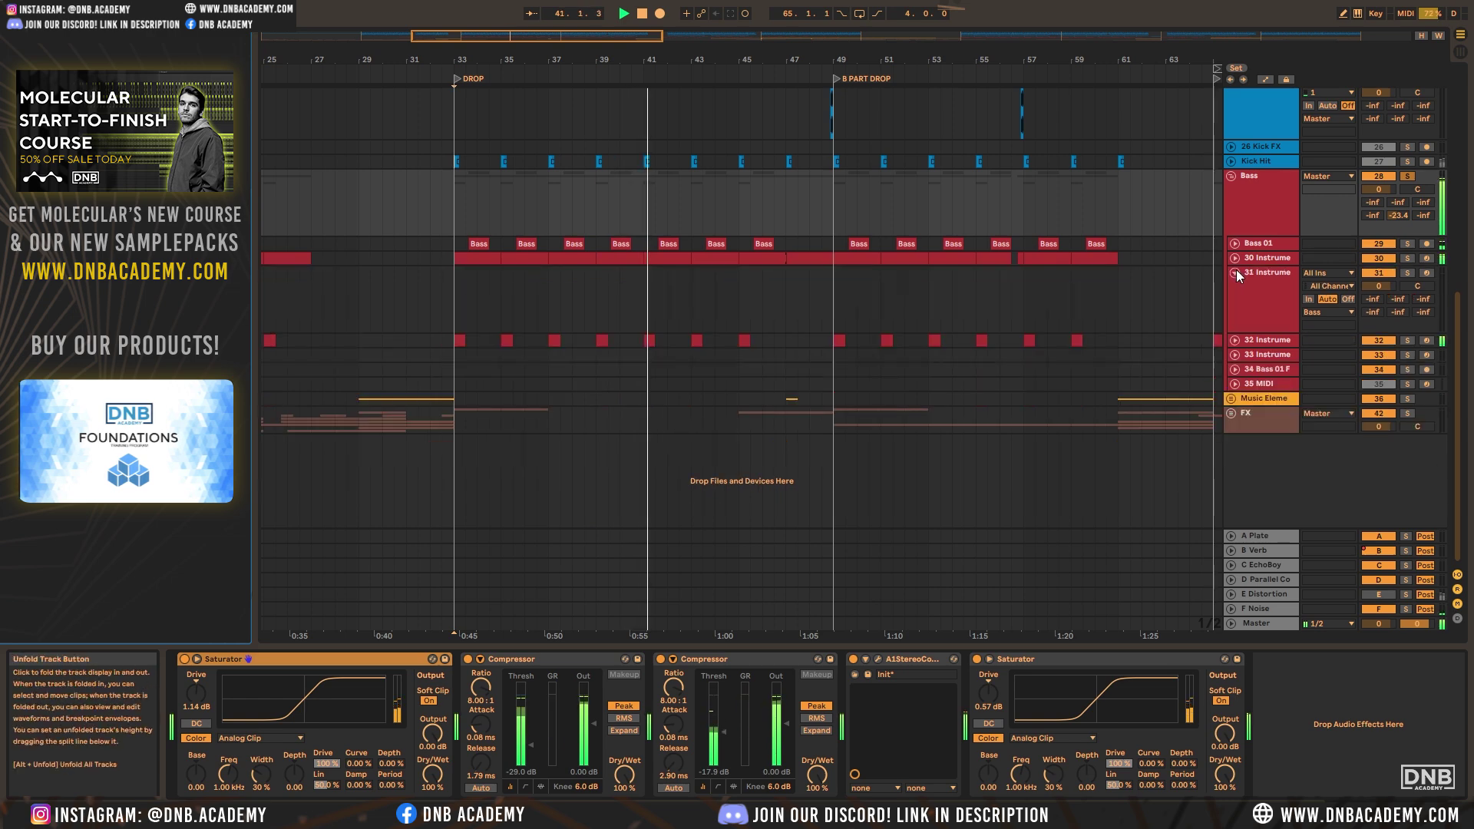
pyautogui.click(1236, 271)
# Select both Compressors on the Bass group to examine its serial compression
pyautogui.hscroll(2, 923, 89)
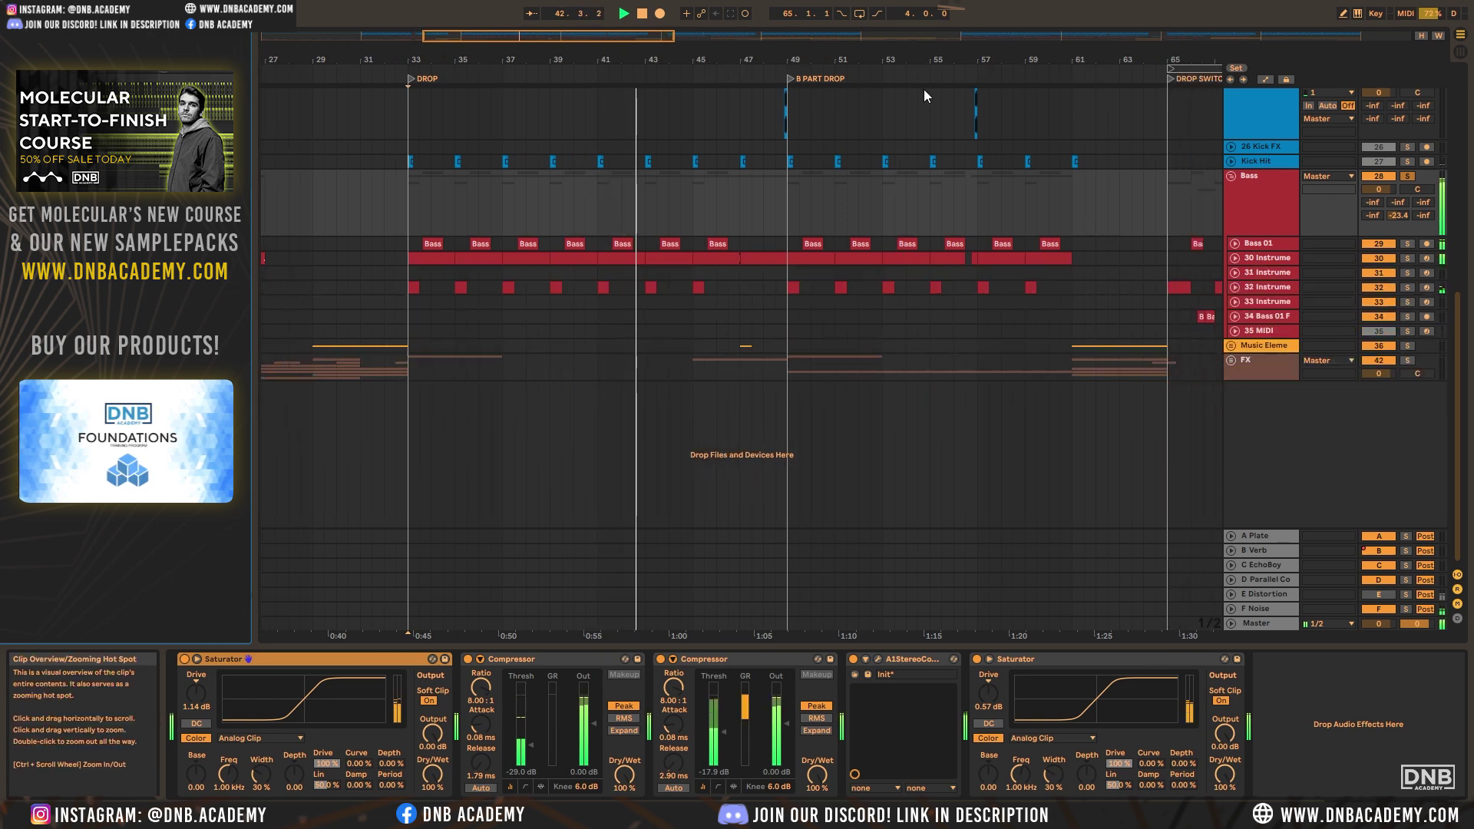
pyautogui.click(740, 658)
pyautogui.click(568, 661)
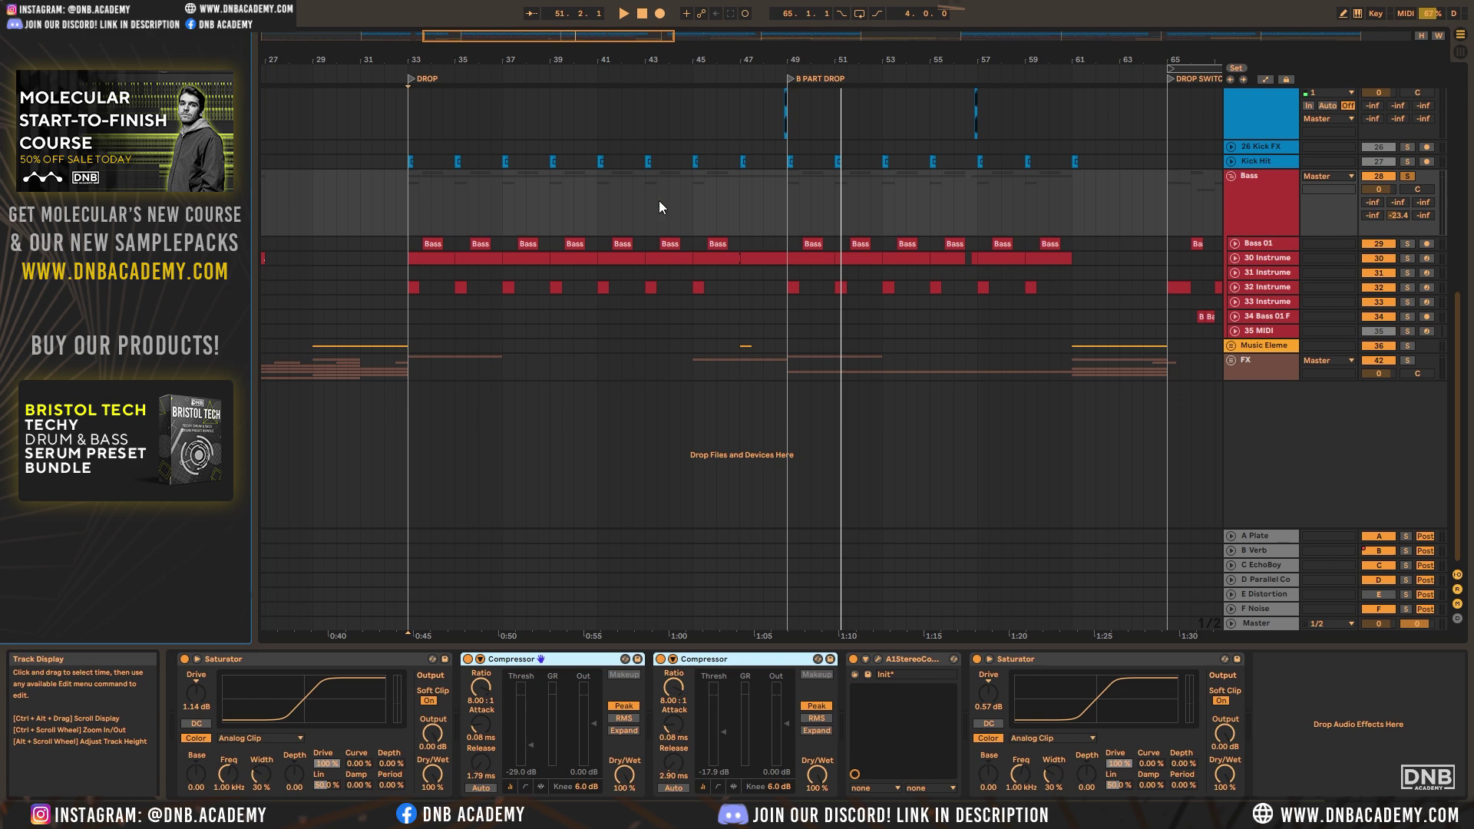
# Examine the Bass 01 clips across the drop and their waveforms, and play the Bass group from the B PART DROP
pyautogui.moveTo(407, 240); pyautogui.dragTo(699, 243)
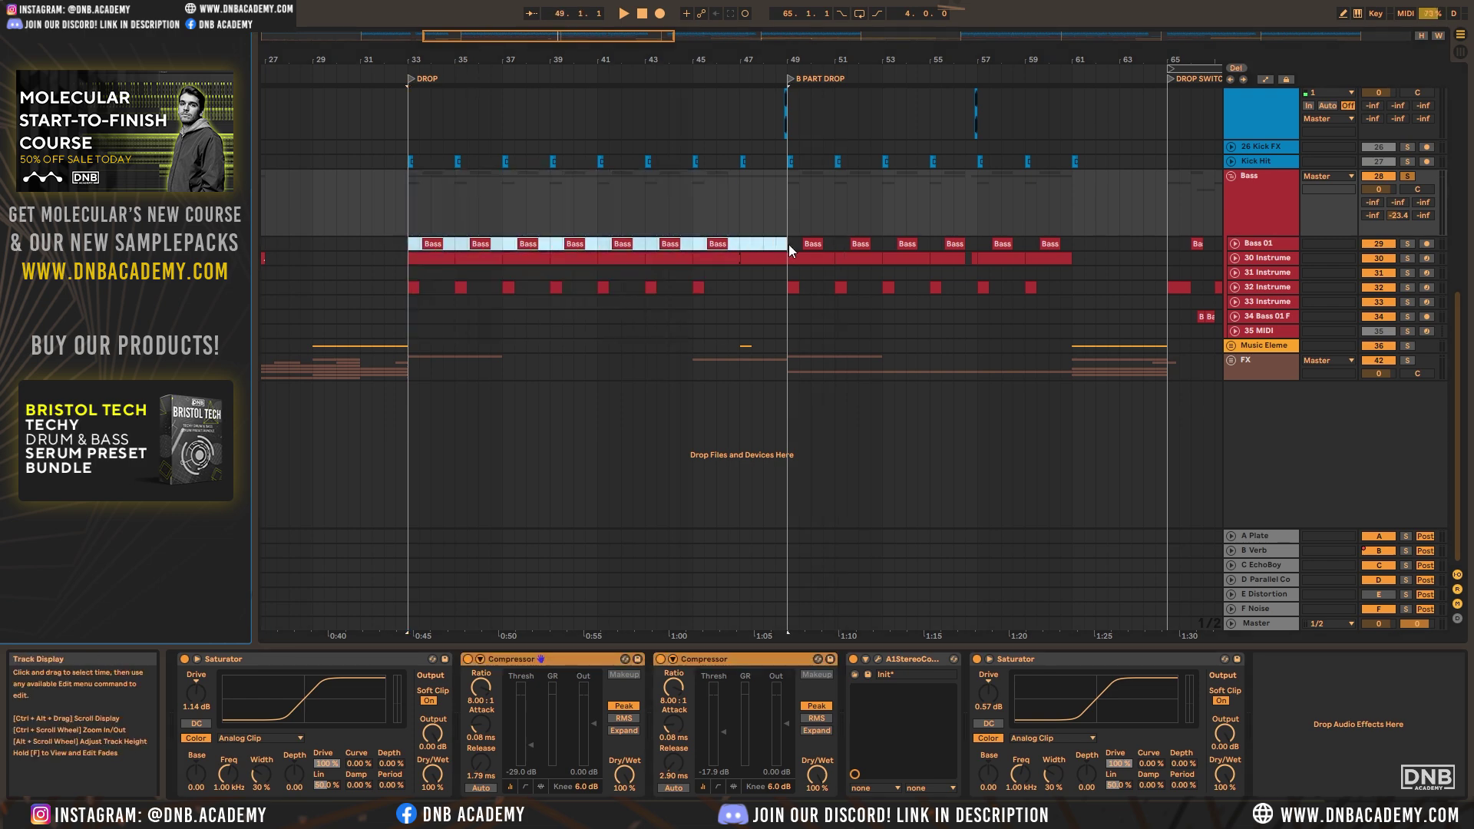
pyautogui.click(789, 244)
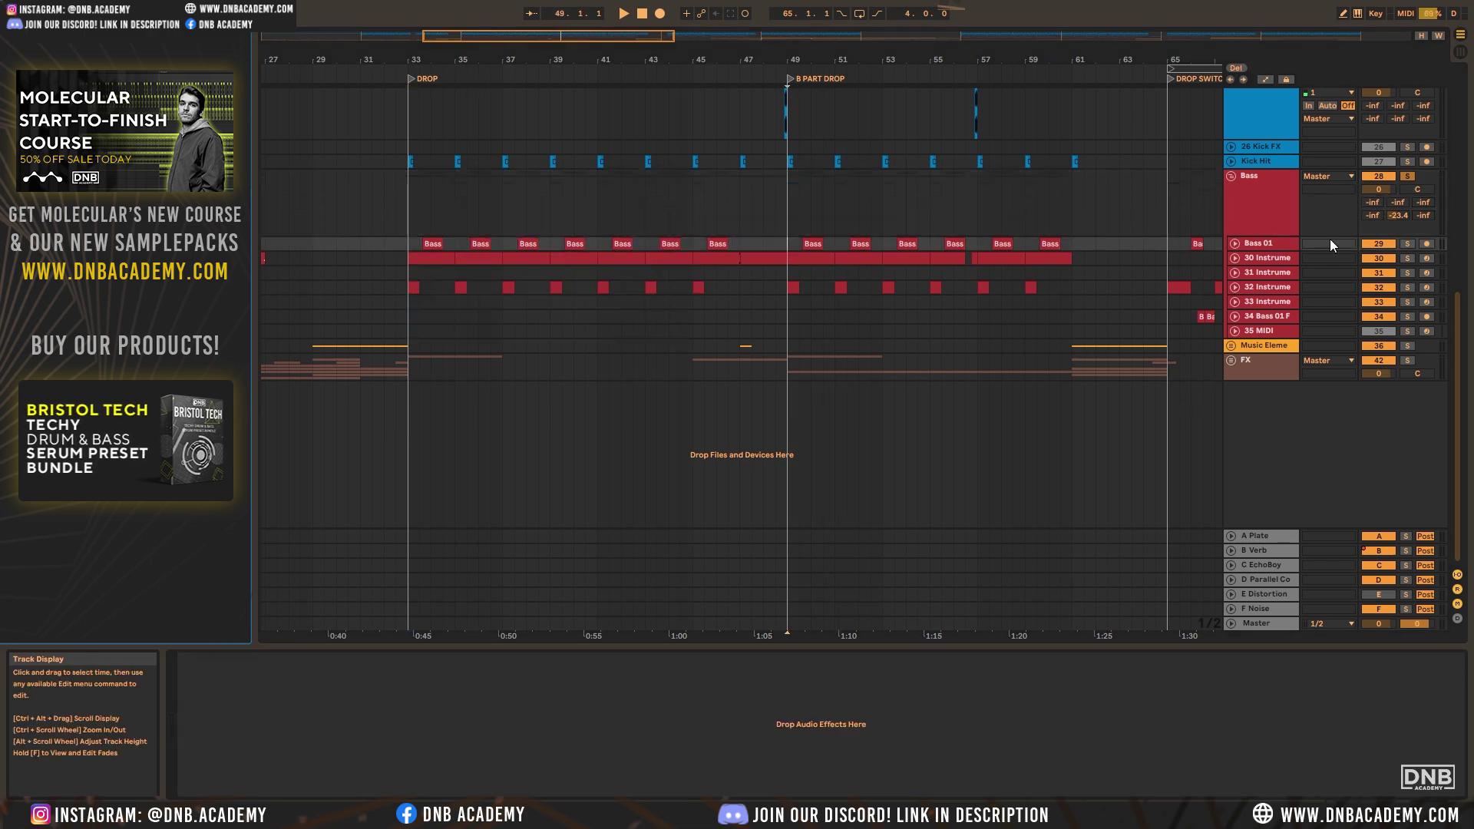
pyautogui.click(1234, 244)
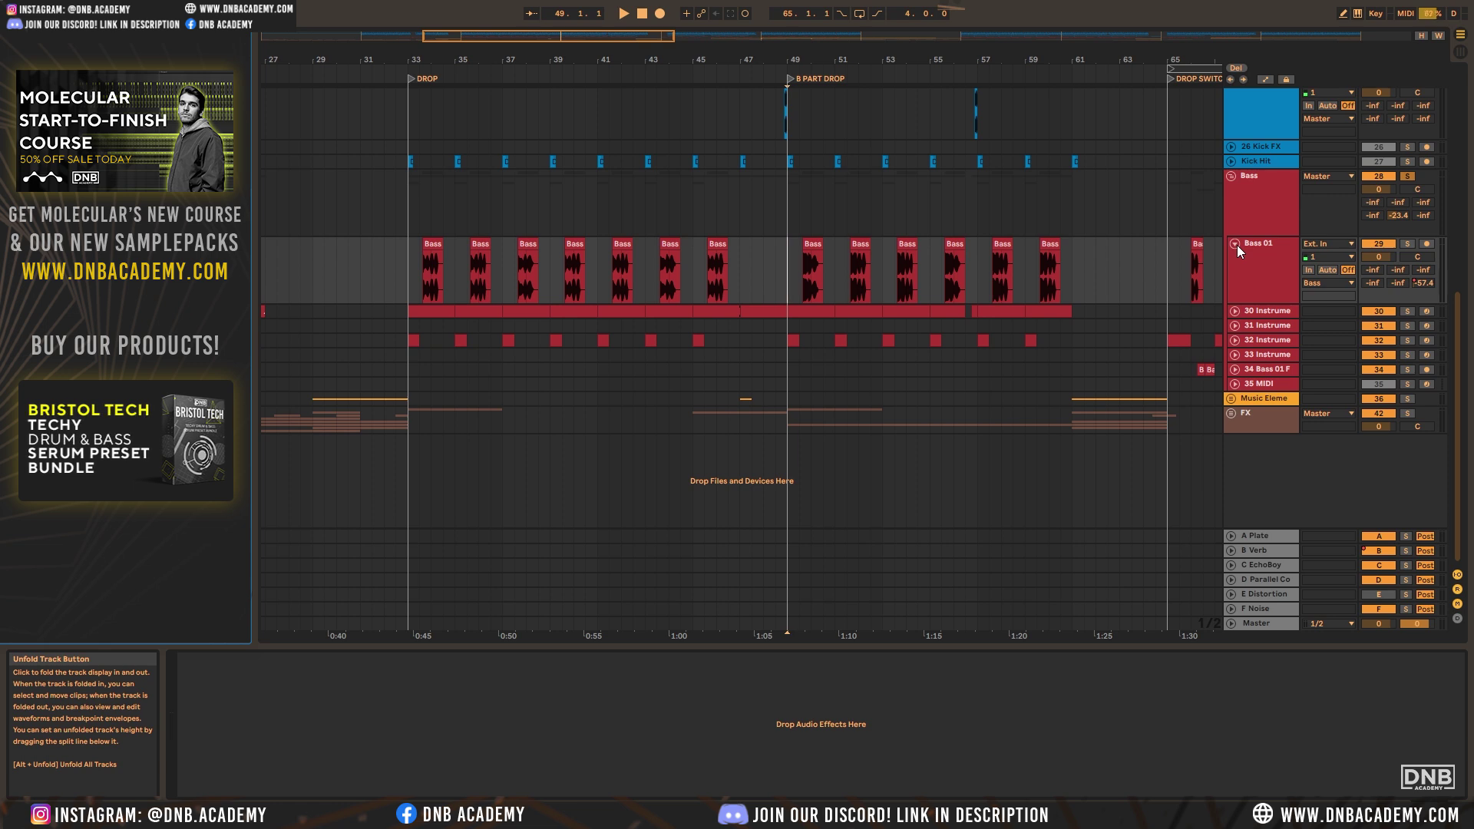
pyautogui.click(1235, 244)
pyautogui.press('space')
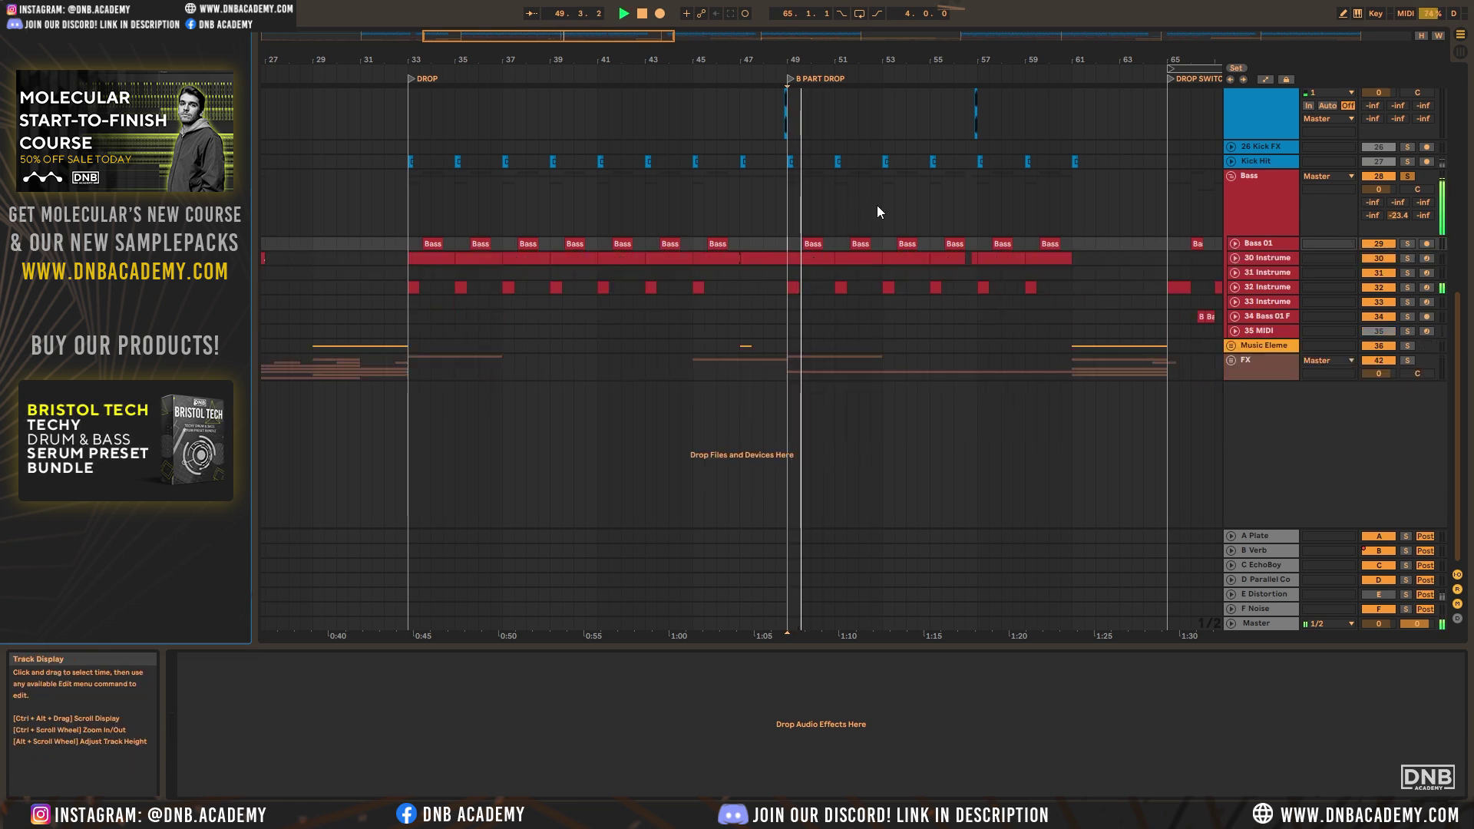
# Play the Bass group from the B PART DROP and mark the Bass 01 clips from bar 49 to bar 59
pyautogui.click(1234, 244)
pyautogui.click(1234, 244)
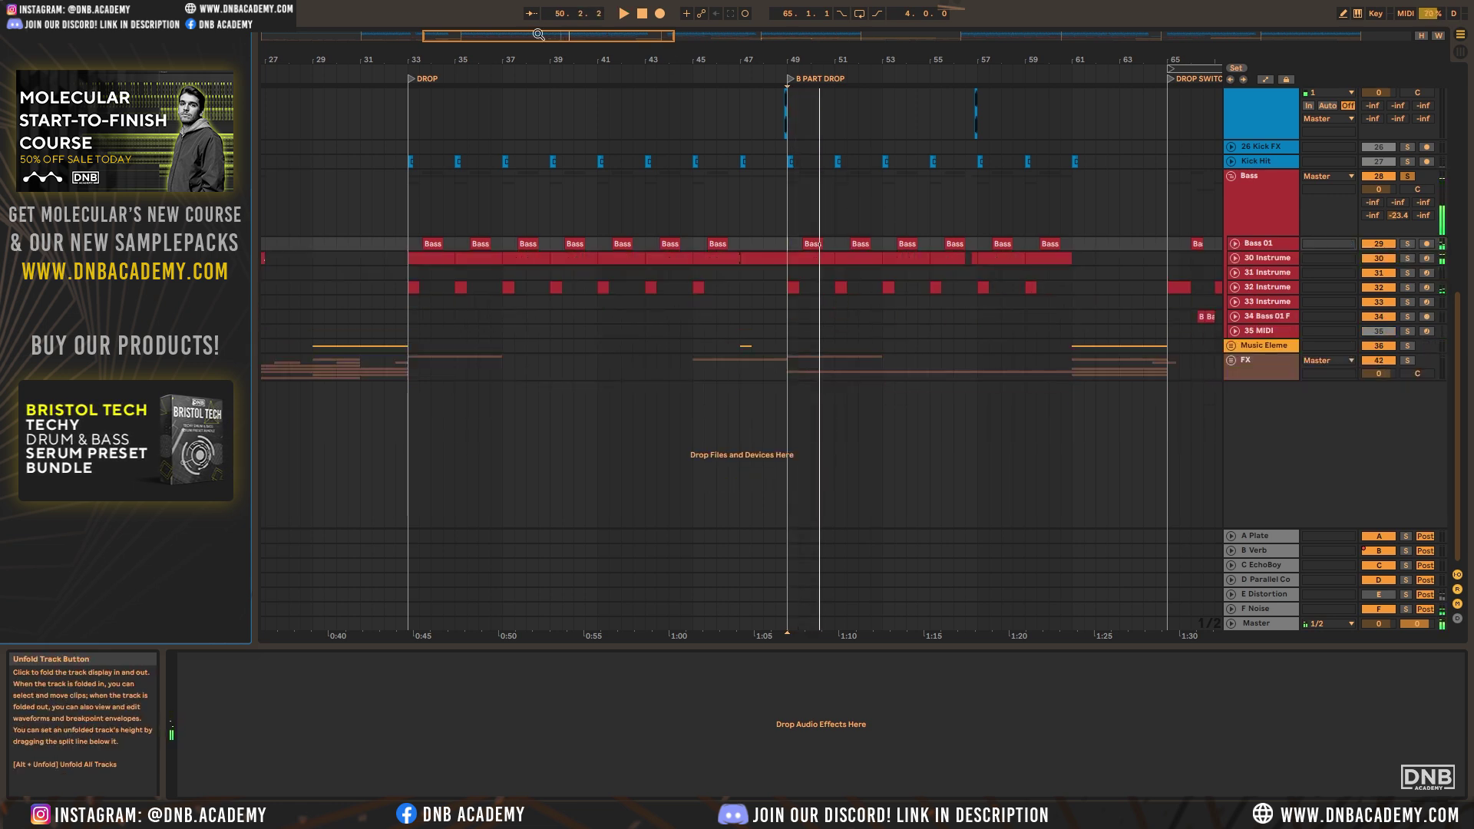
pyautogui.moveTo(514, 36)
pyautogui.mouseDown()
pyautogui.moveTo(526, 56)
pyautogui.moveTo(529, 42)
pyautogui.mouseUp()
pyautogui.press('space')
pyautogui.press('space')
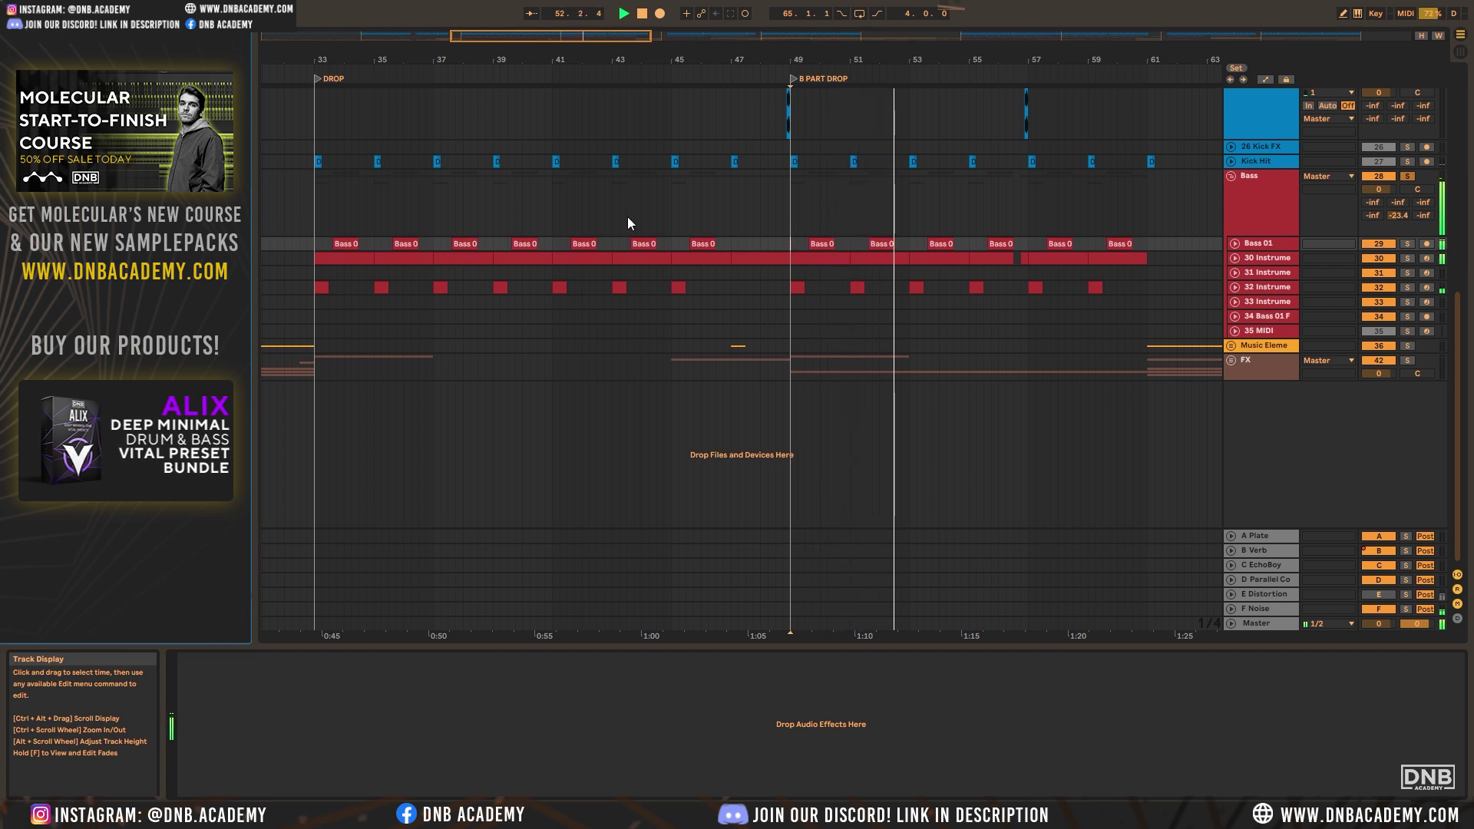
pyautogui.press('space')
pyautogui.moveTo(317, 244); pyautogui.dragTo(1097, 246)
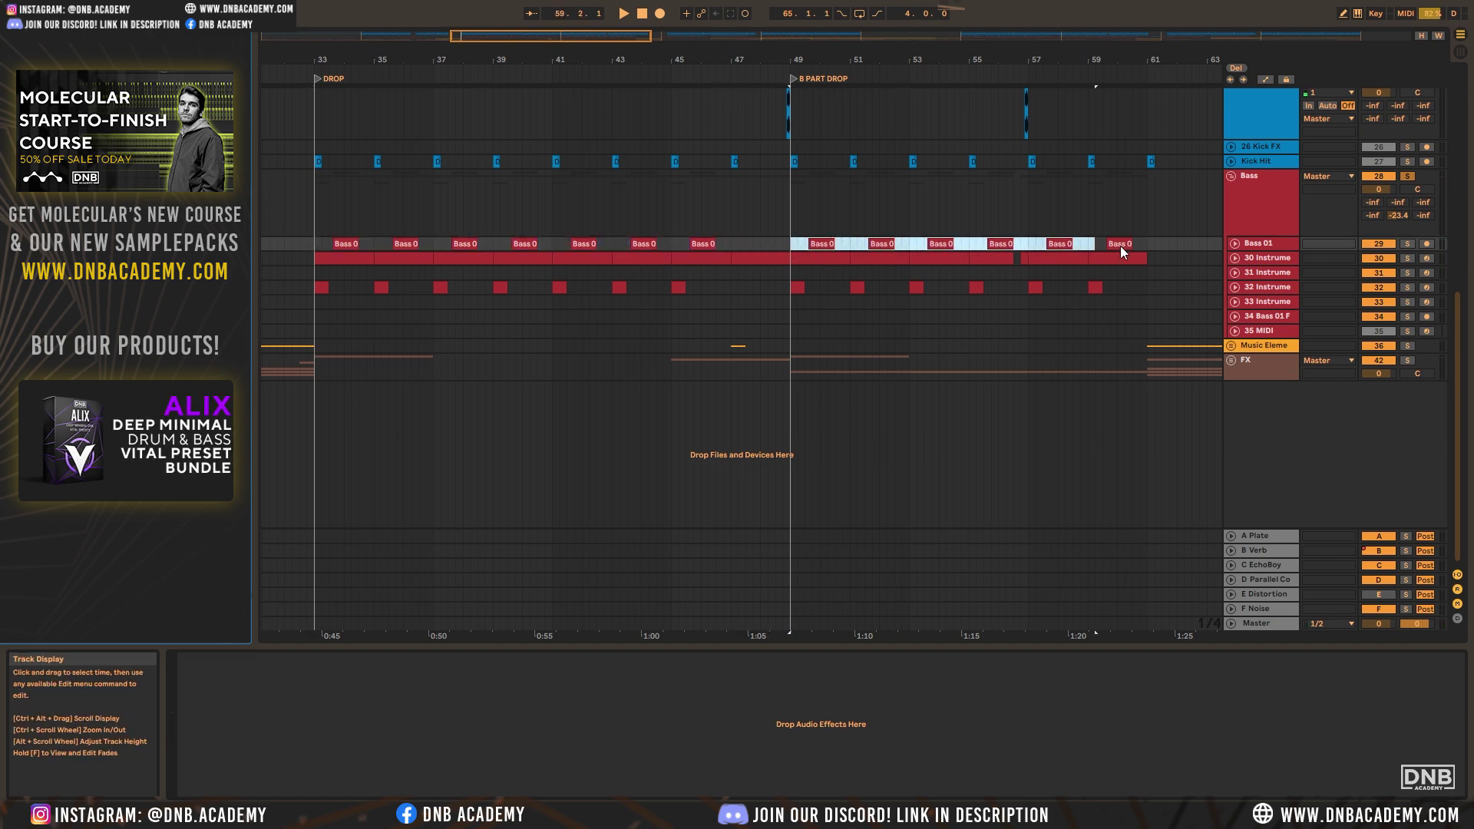
pyautogui.moveTo(555, 32); pyautogui.dragTo(607, 46)
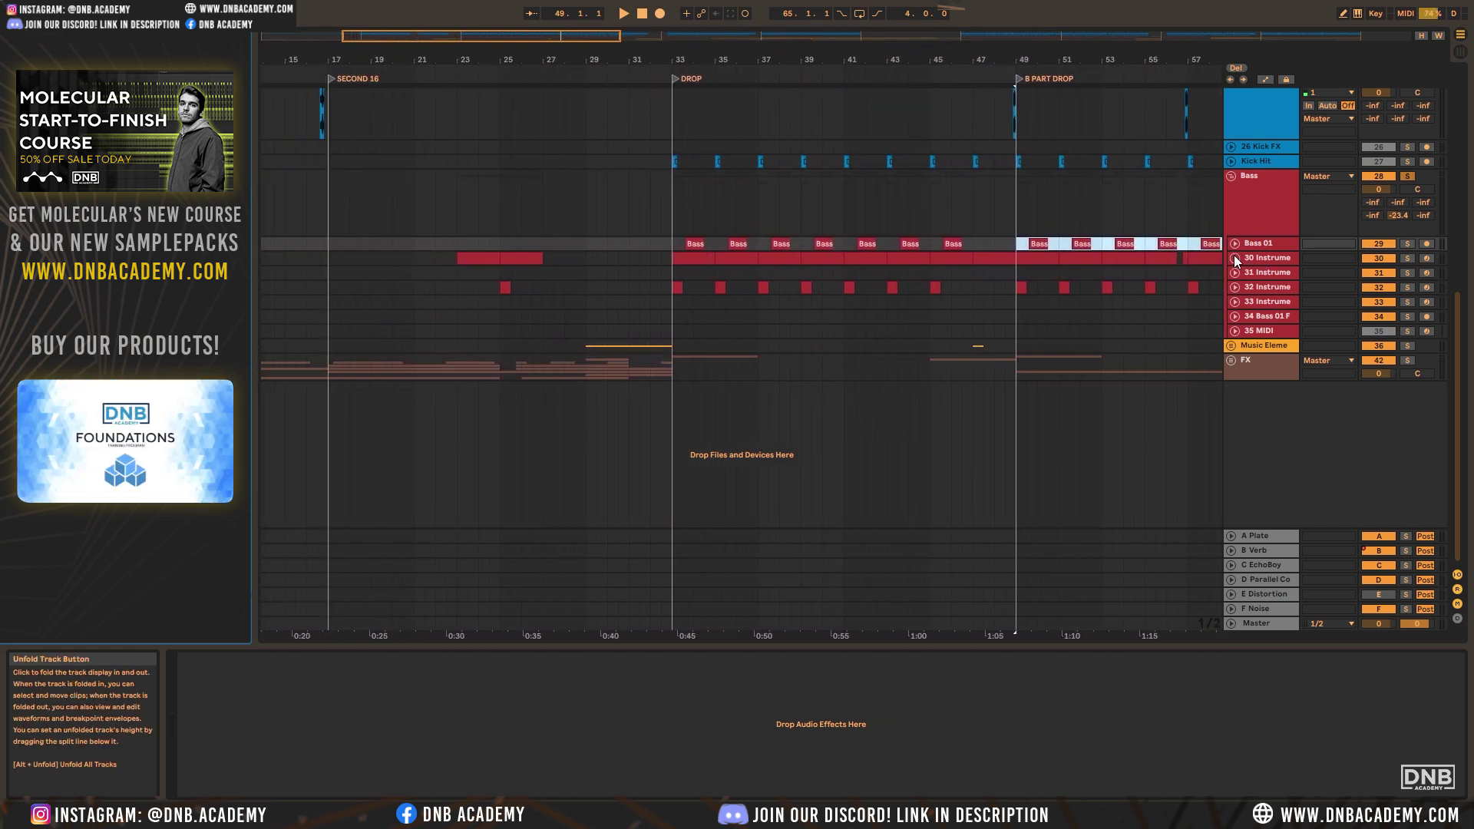
# Unfold track 30 inside the Bass group to show its MIDI notes and solo it
pyautogui.scroll(10, 926, 266)
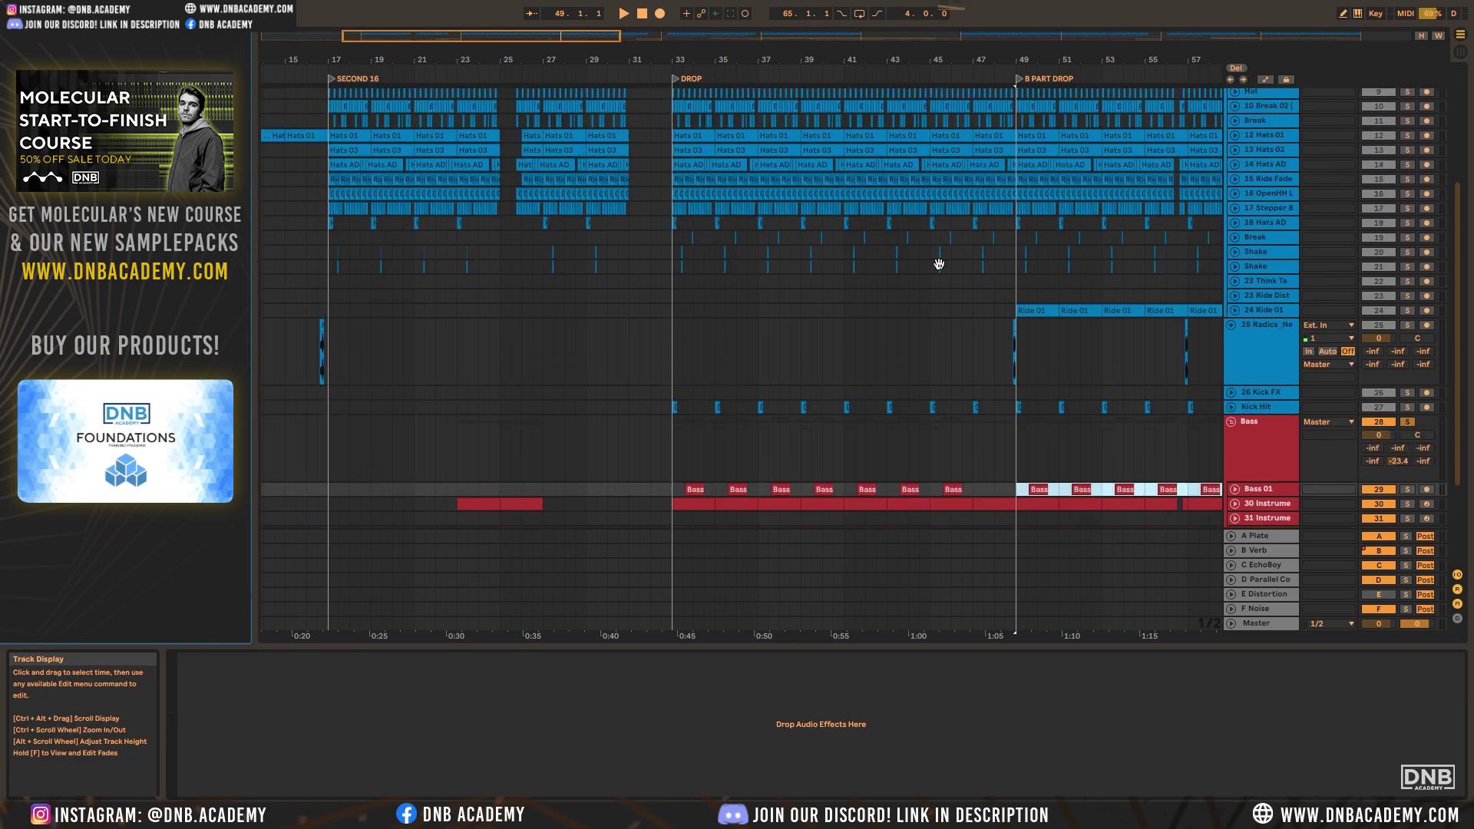
pyautogui.scroll(-6, 952, 254)
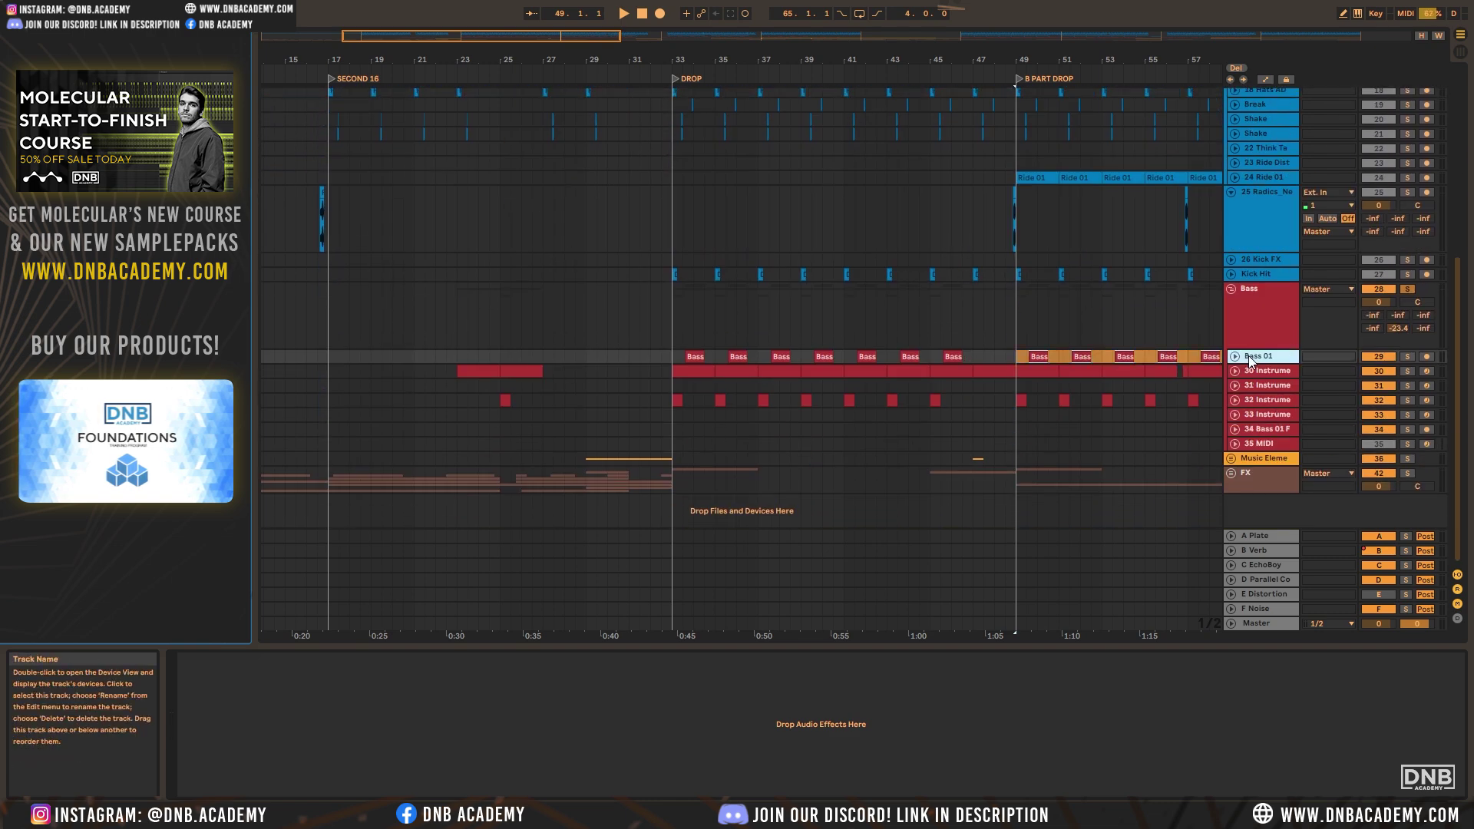
pyautogui.click(1267, 371)
pyautogui.click(1234, 371)
pyautogui.click(1277, 398)
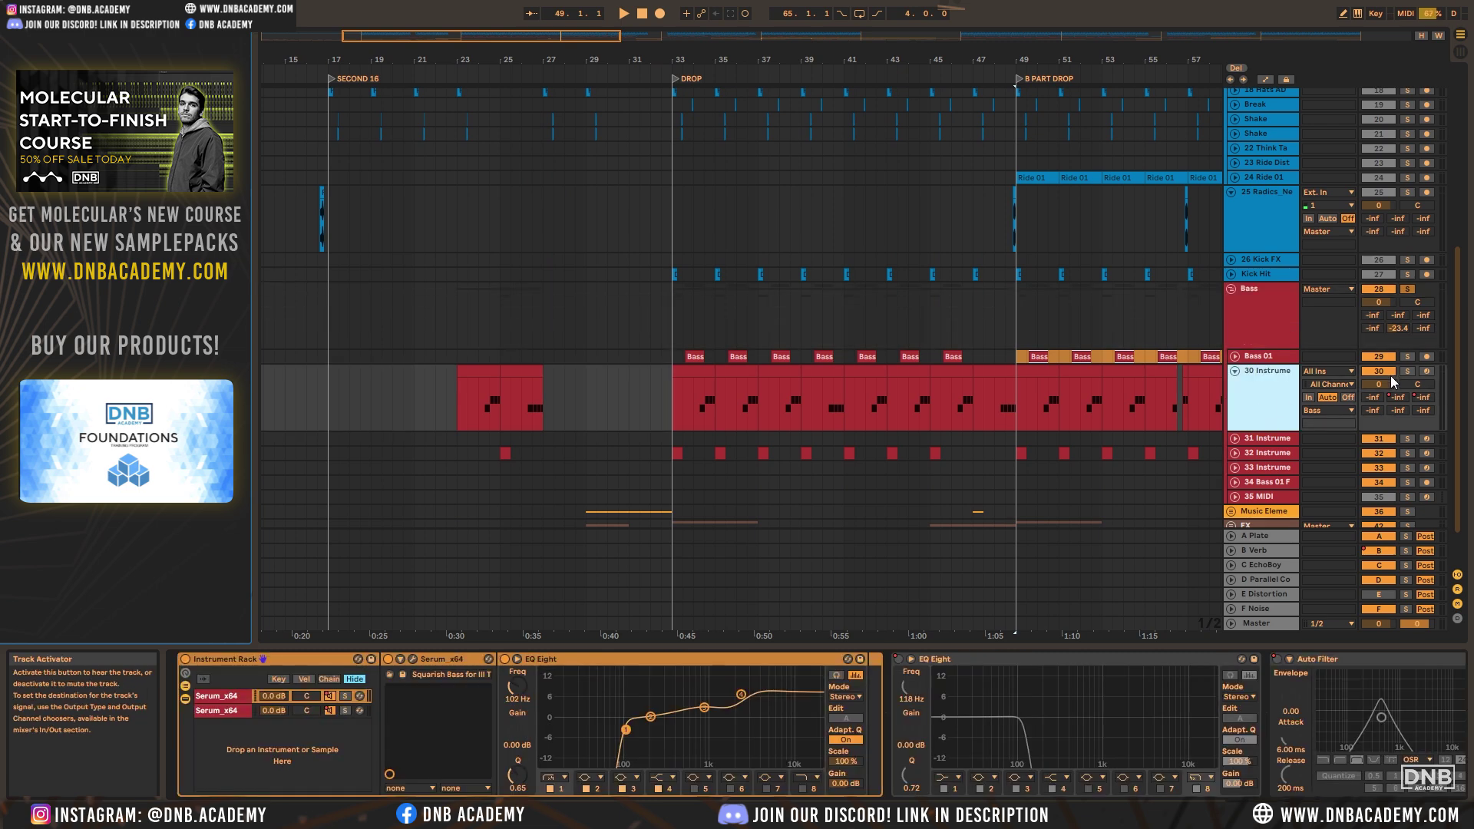
pyautogui.scroll(-2, 1270, 392)
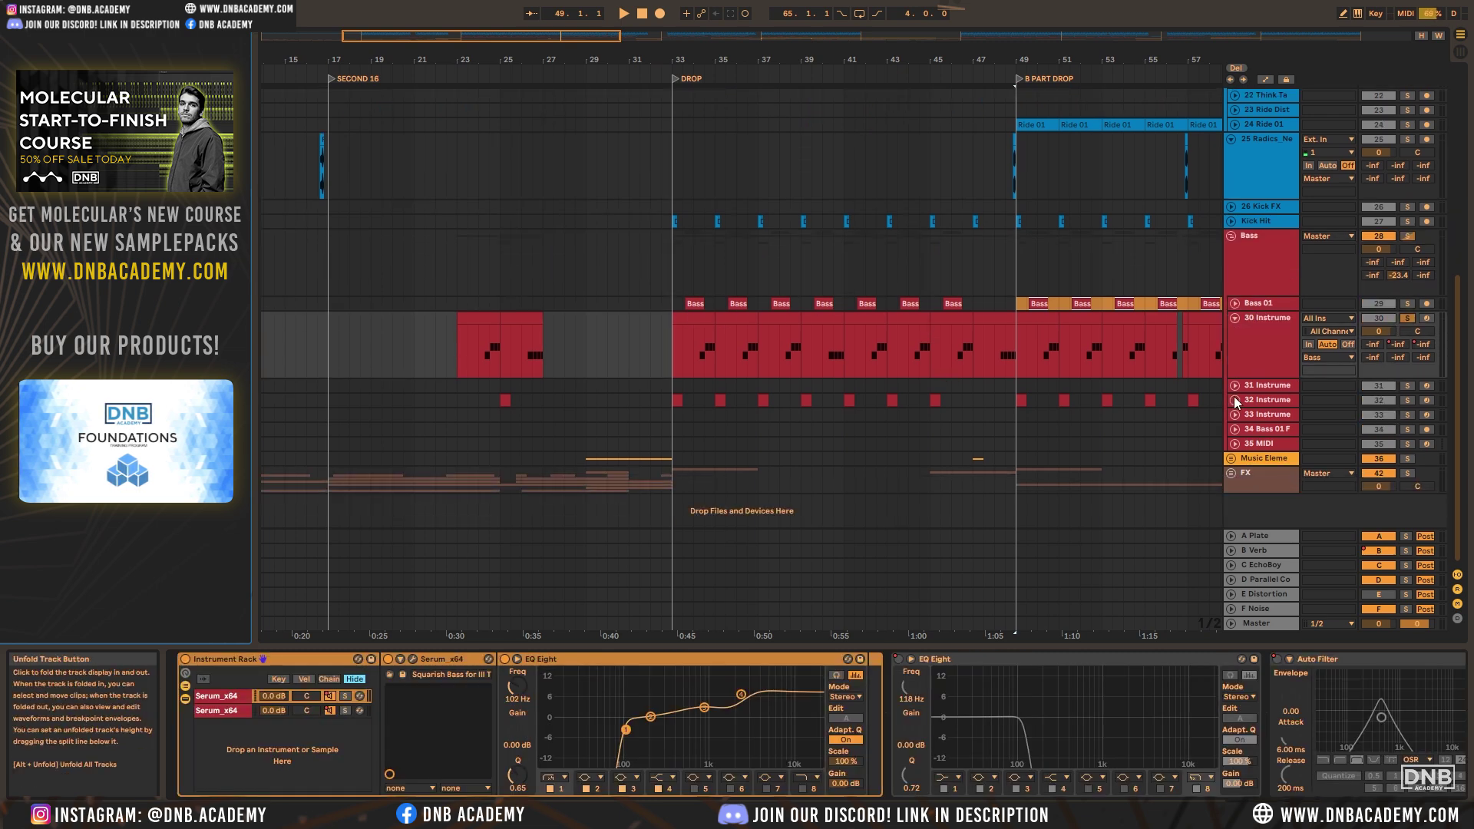
# Unfold and solo track 32 instead, and play it from its first clip at the DROP marker
pyautogui.click(1235, 399)
pyautogui.click(677, 397)
pyautogui.click(683, 68)
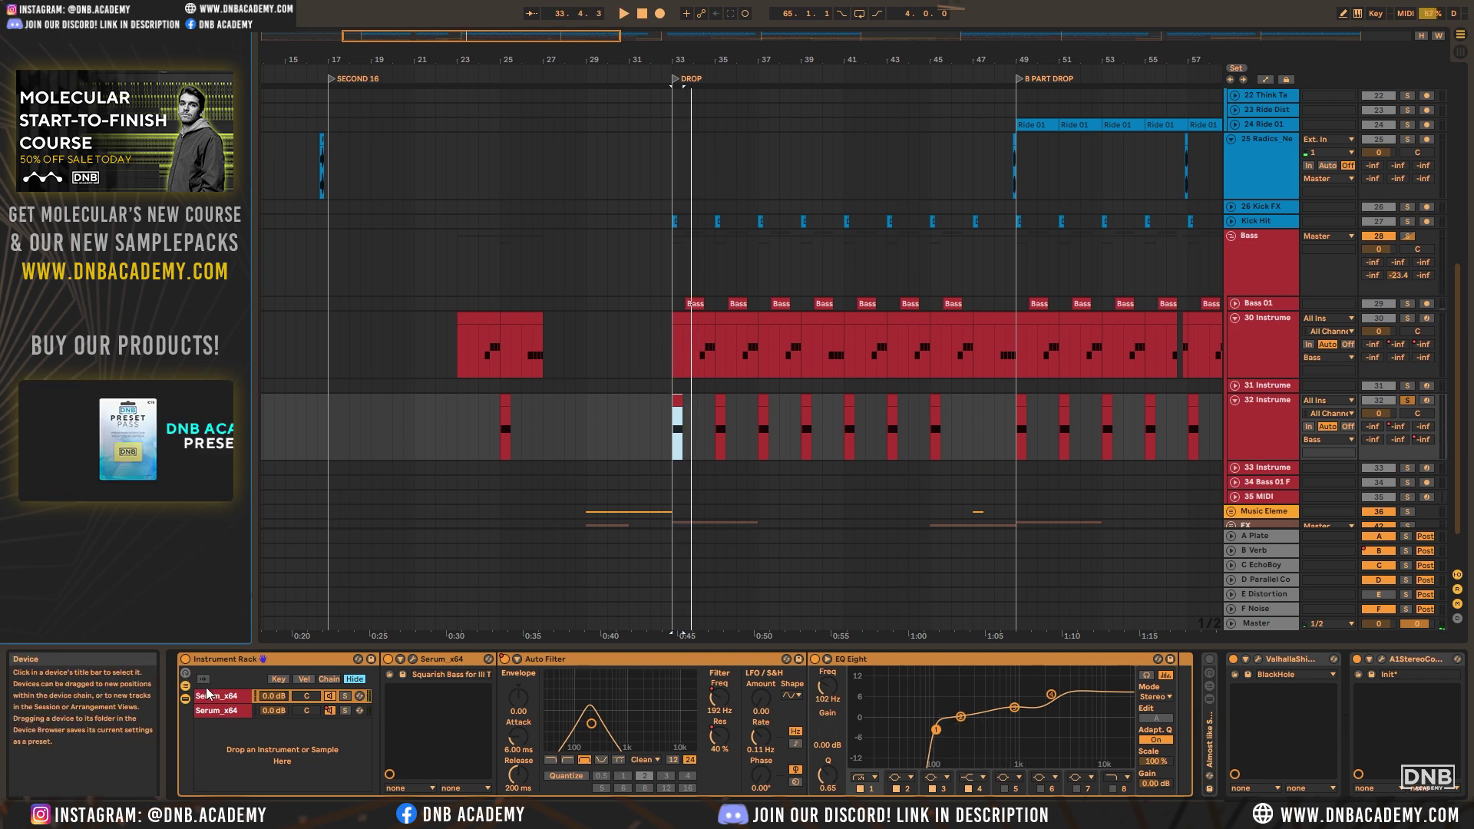
pyautogui.press('space')
pyautogui.press('space')
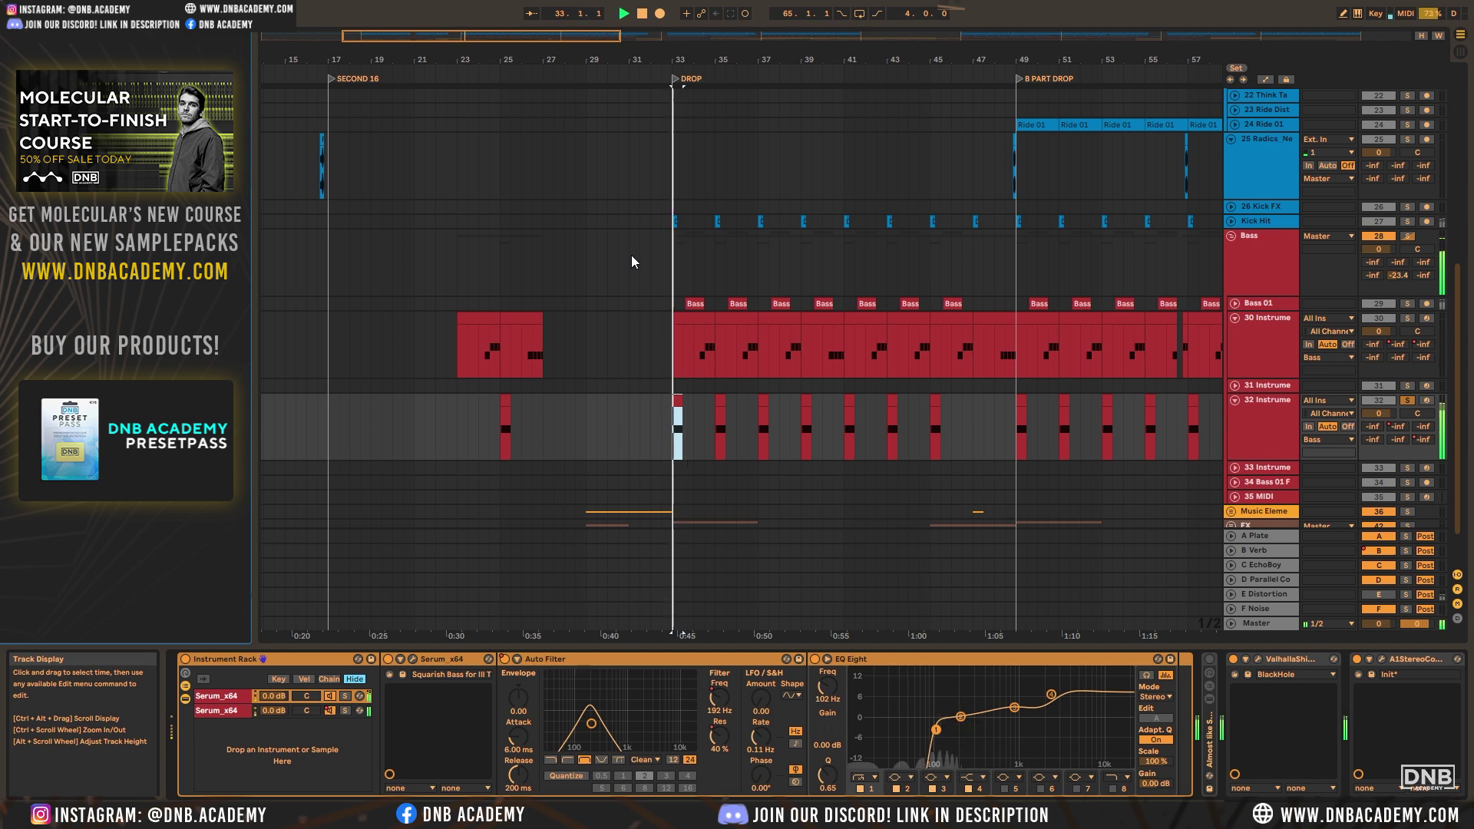
# Solo the first and then the second Serum_x64 chain in track 32's Instrument Rack and play from the DROP
pyautogui.click(211, 699)
pyautogui.click(346, 695)
pyautogui.click(256, 712)
pyautogui.click(346, 710)
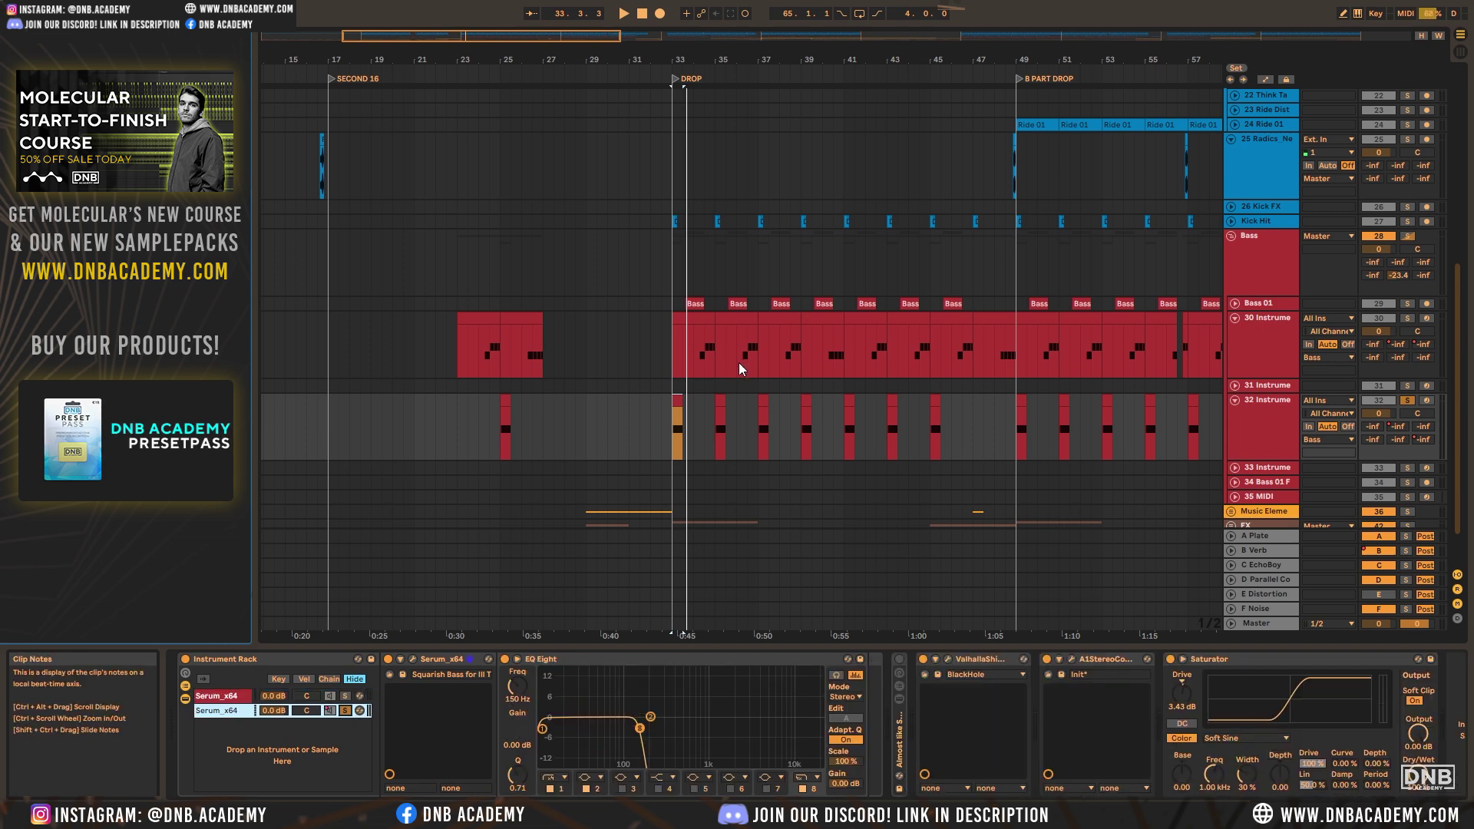
pyautogui.press('space')
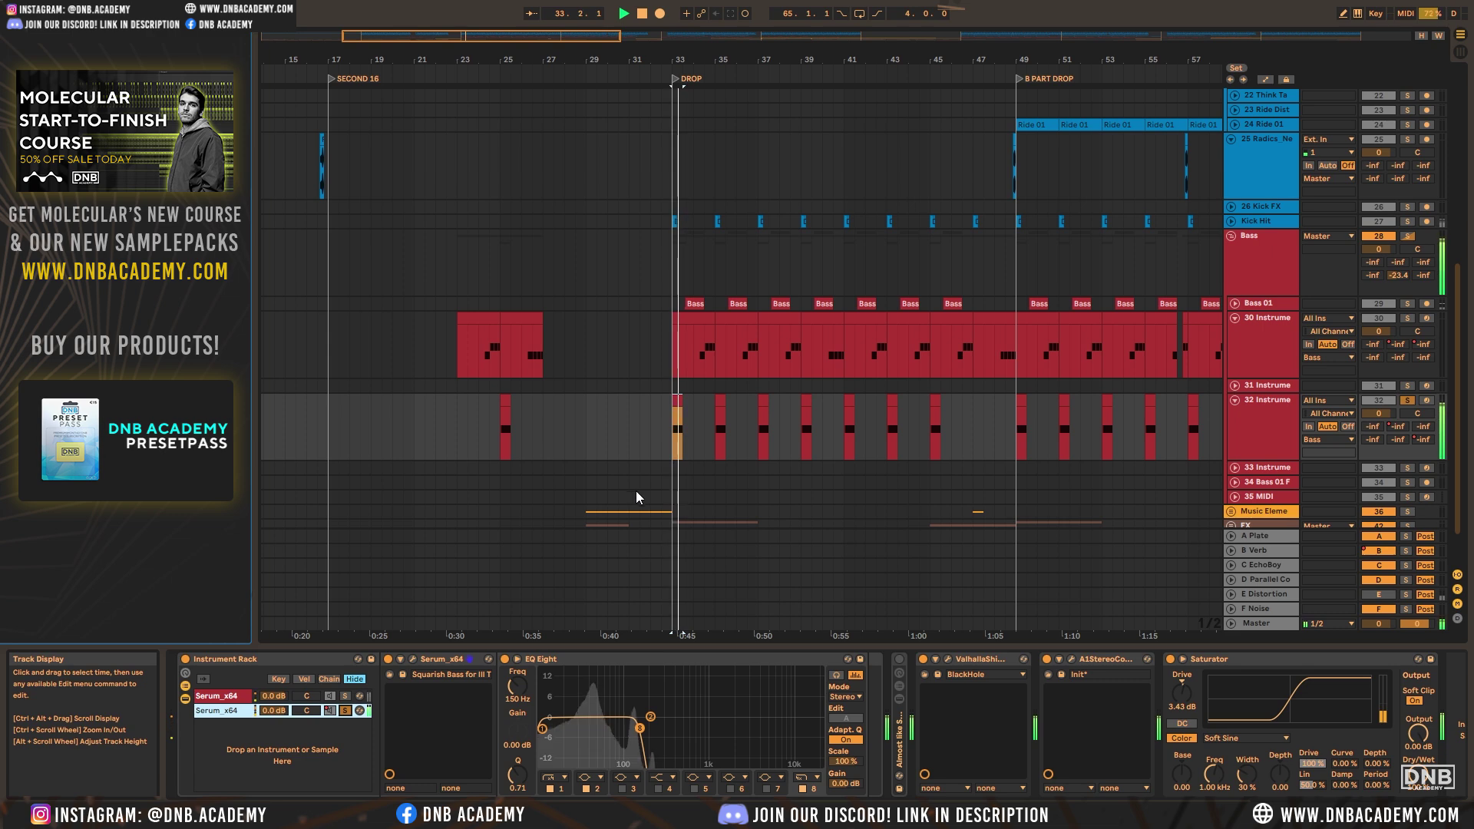
# Rename the second Serum_x64 chain in the rack as "sub" and the first one as "mid"
pyautogui.hotkey('ctrl', 'r')
pyautogui.write('sub')
pyautogui.press('Return')
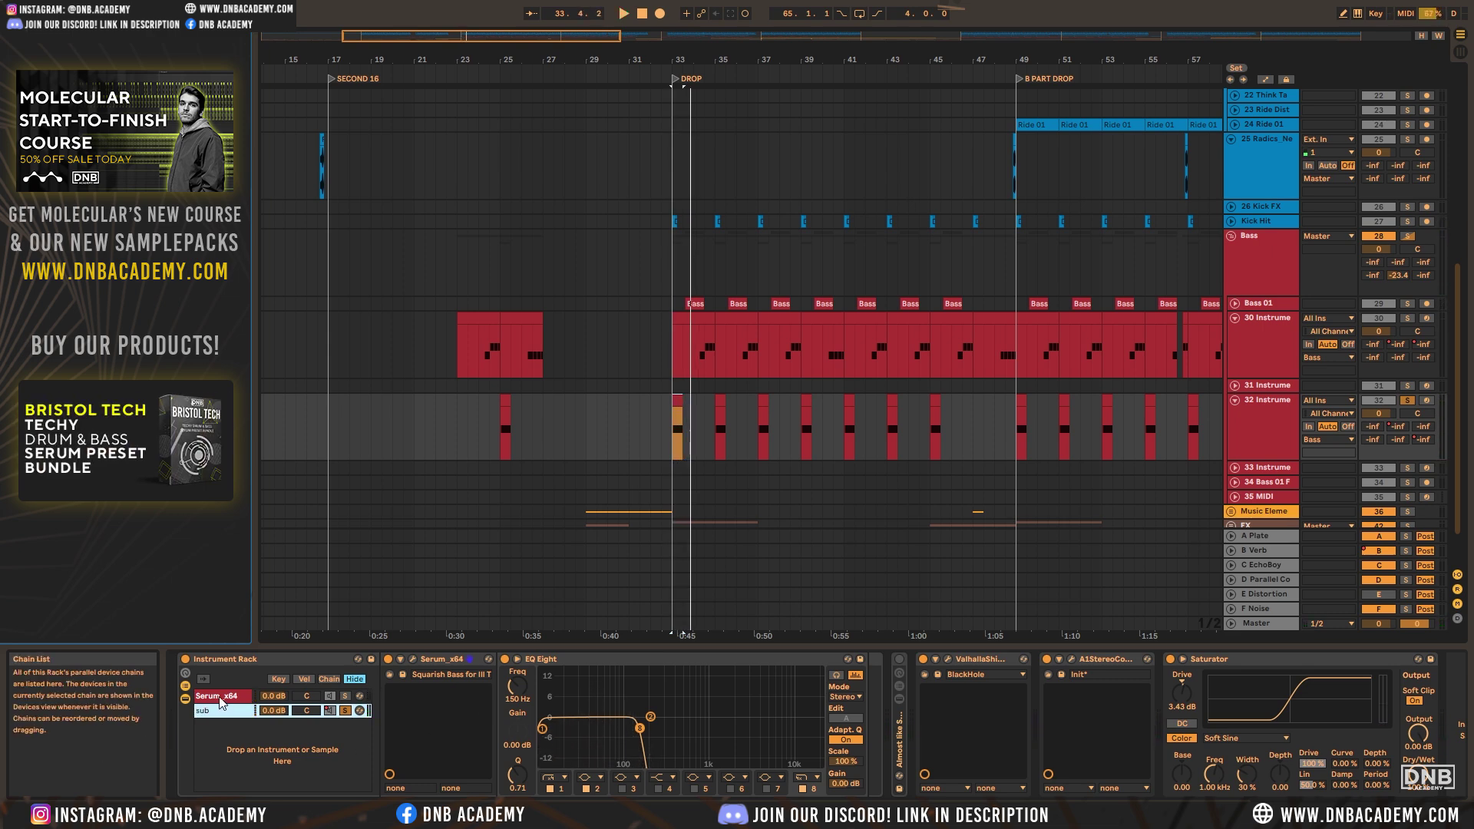
pyautogui.click(221, 699)
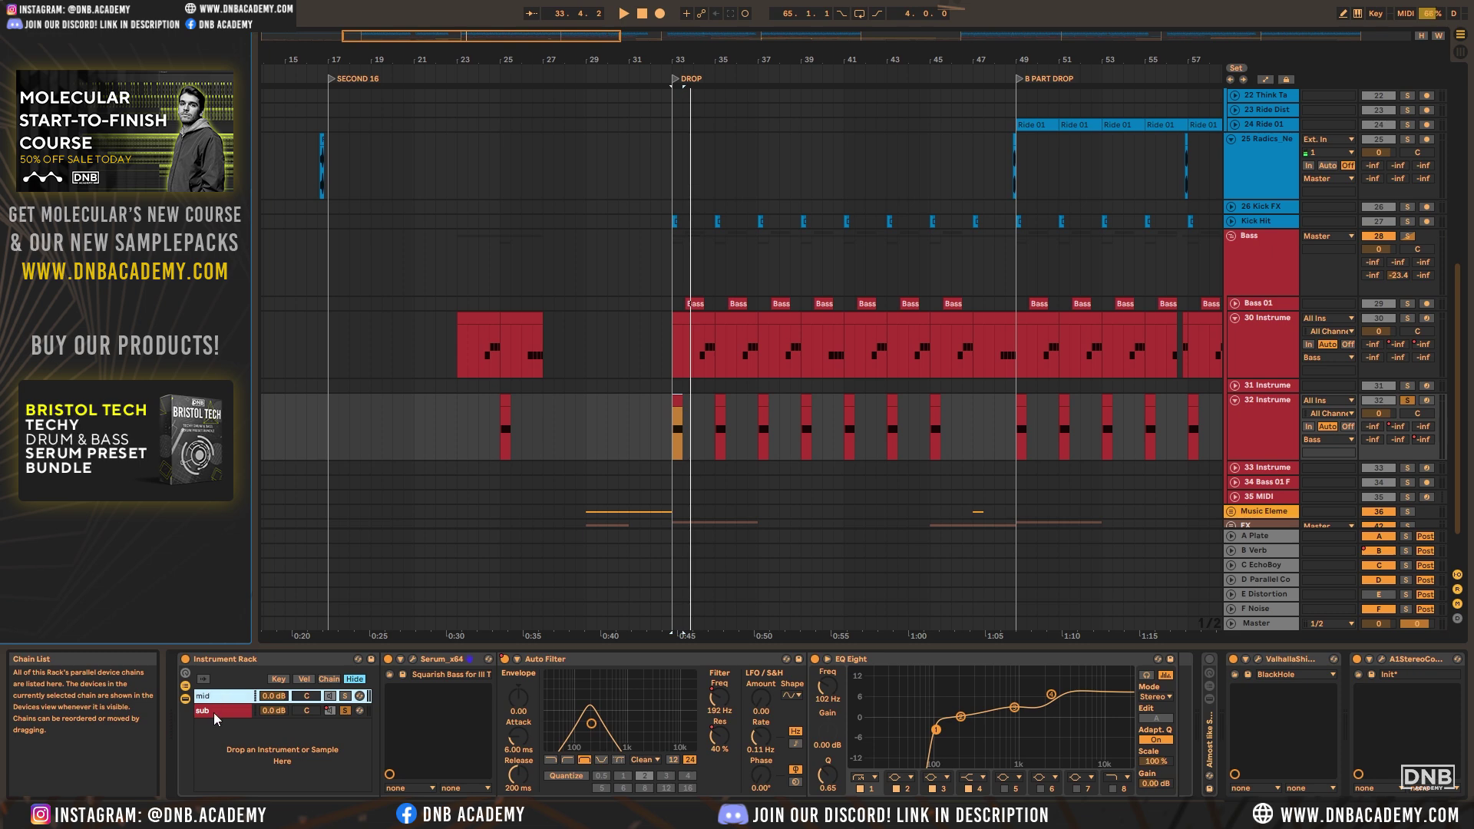
pyautogui.click(213, 712)
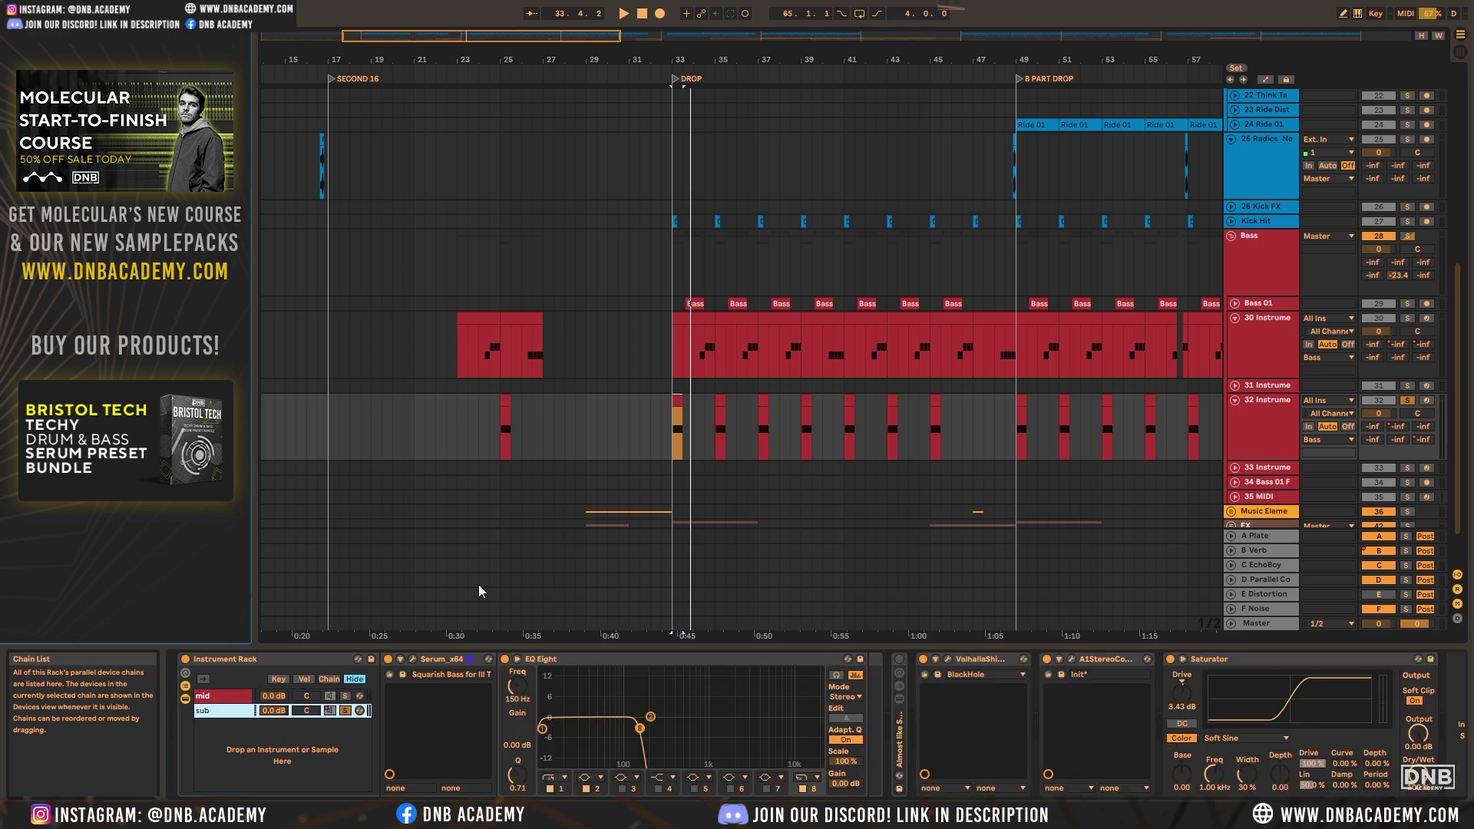
# Open the sub chain's Serum and examine its oscillators, LFO 2, LFO 3 and effects
pyautogui.click(411, 659)
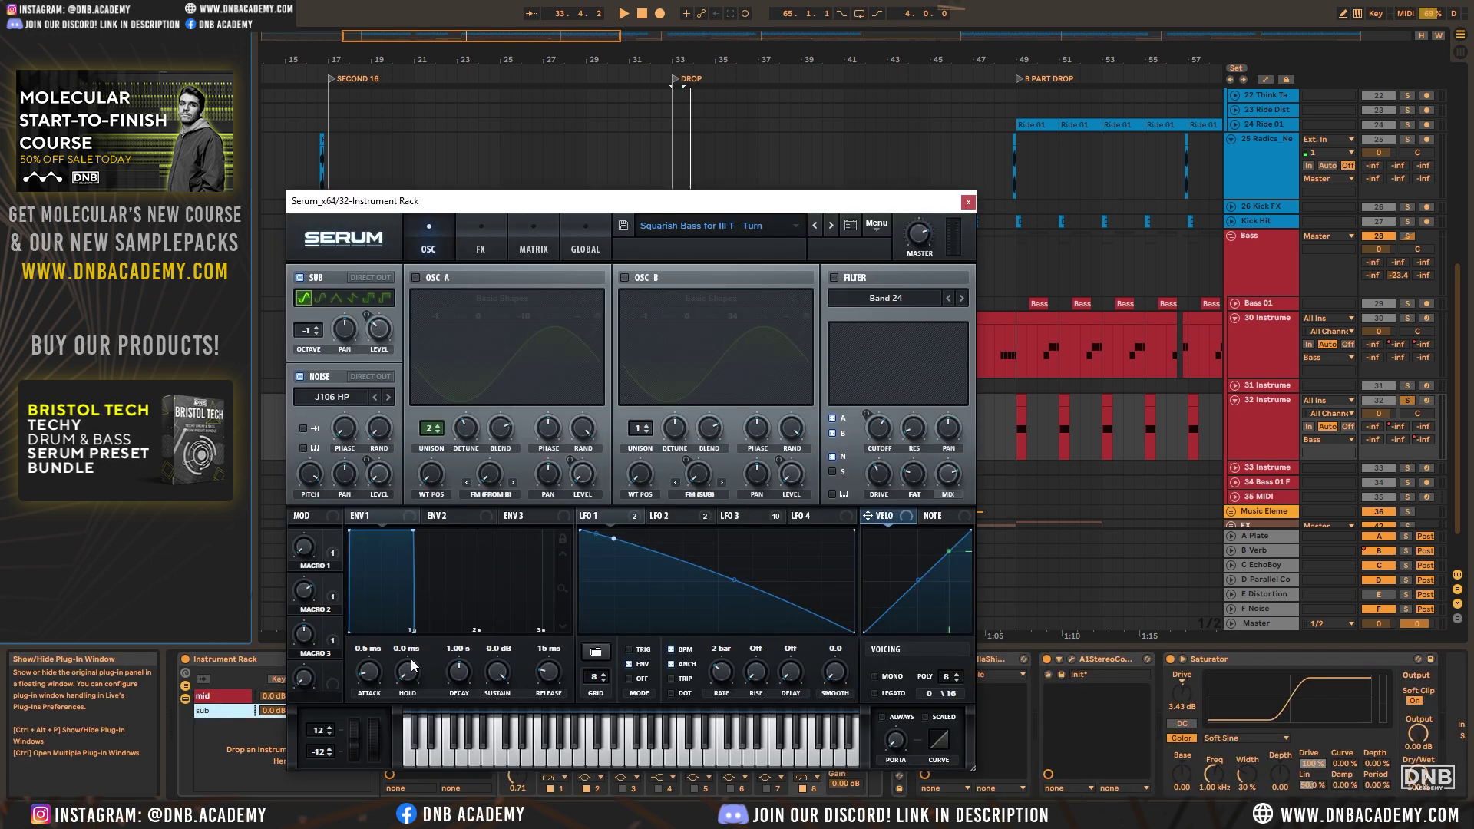
pyautogui.click(665, 515)
pyautogui.click(740, 515)
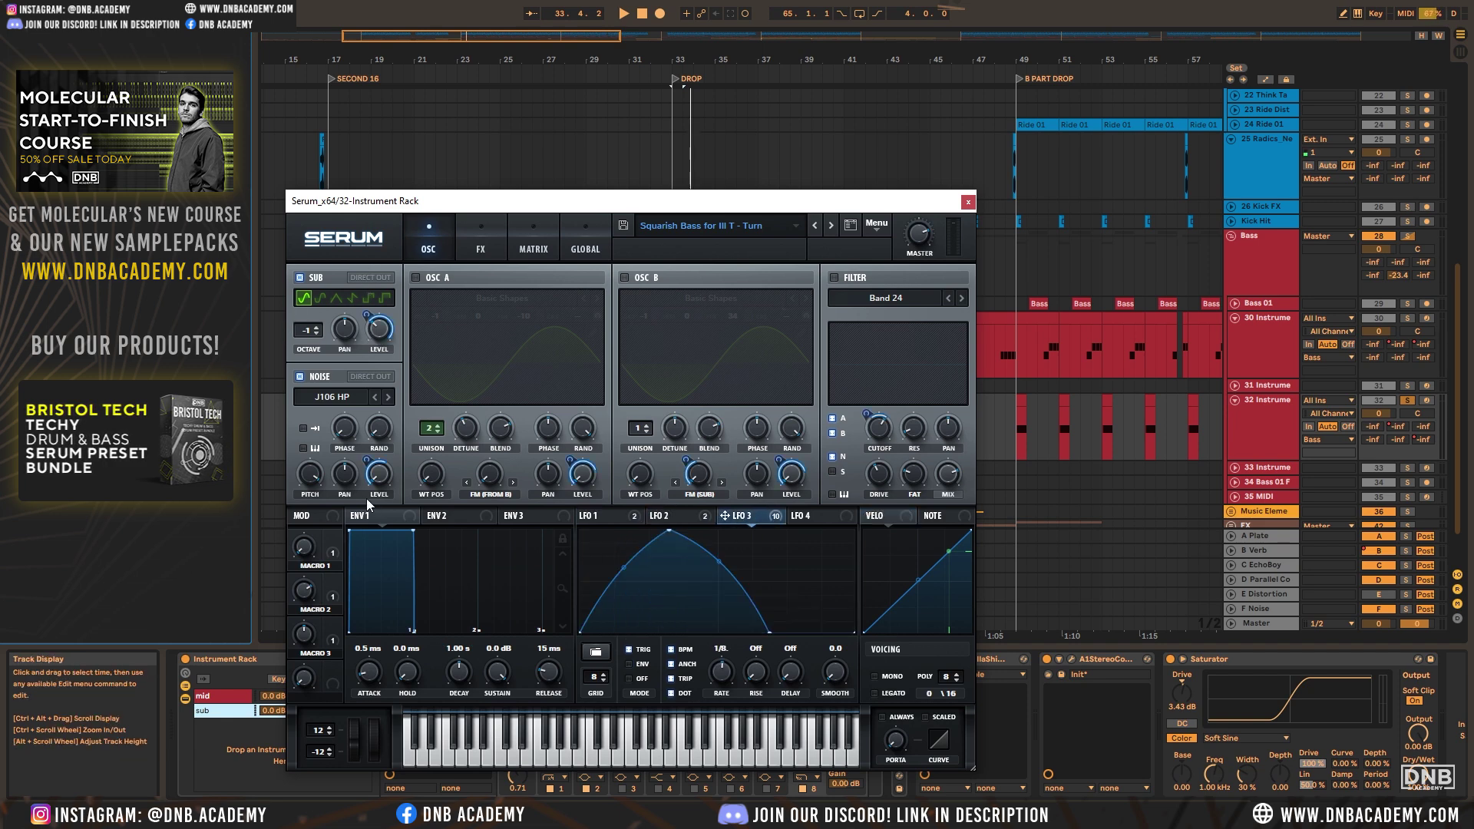
pyautogui.click(481, 249)
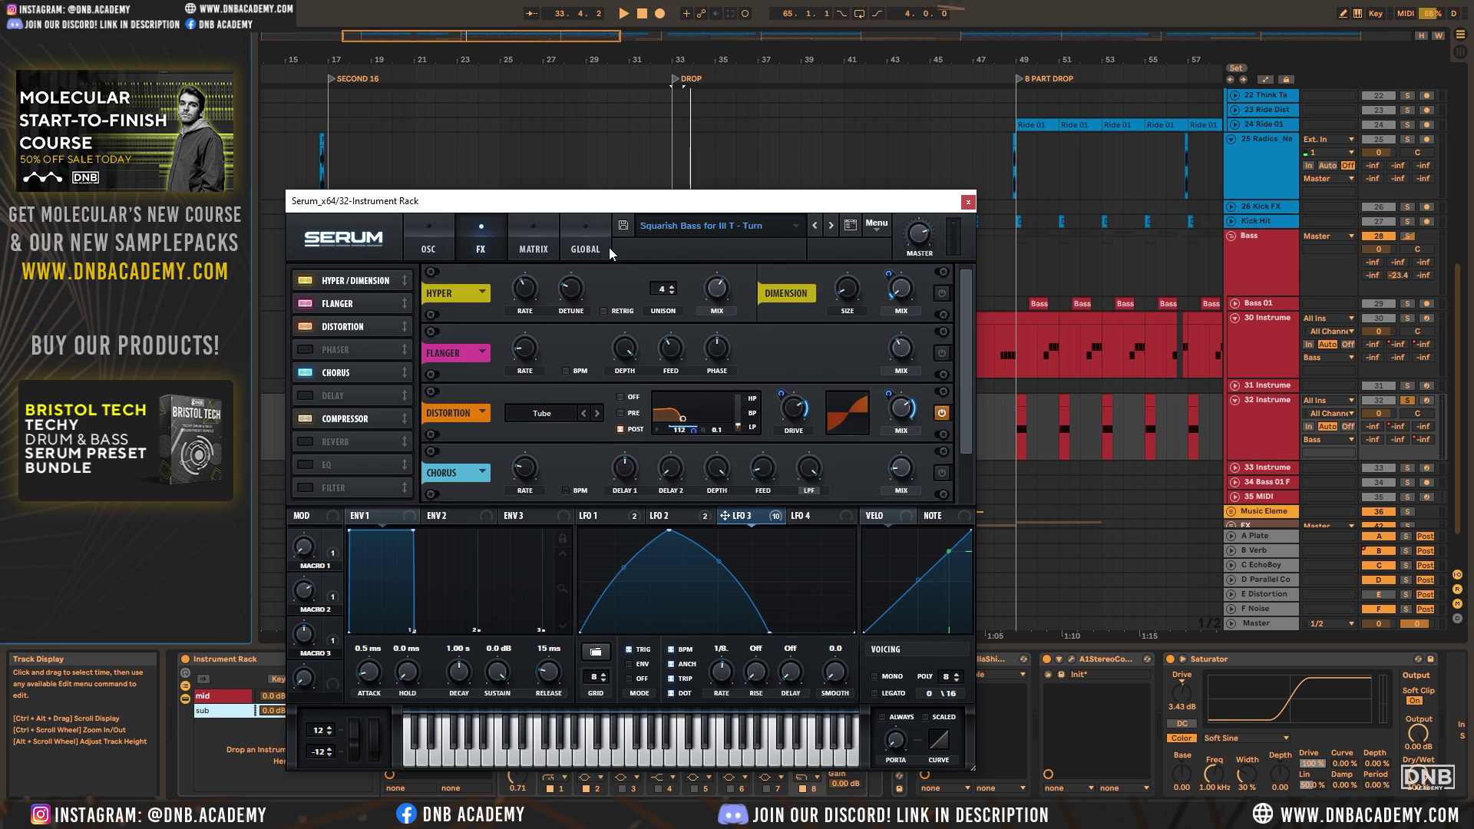
pyautogui.click(424, 248)
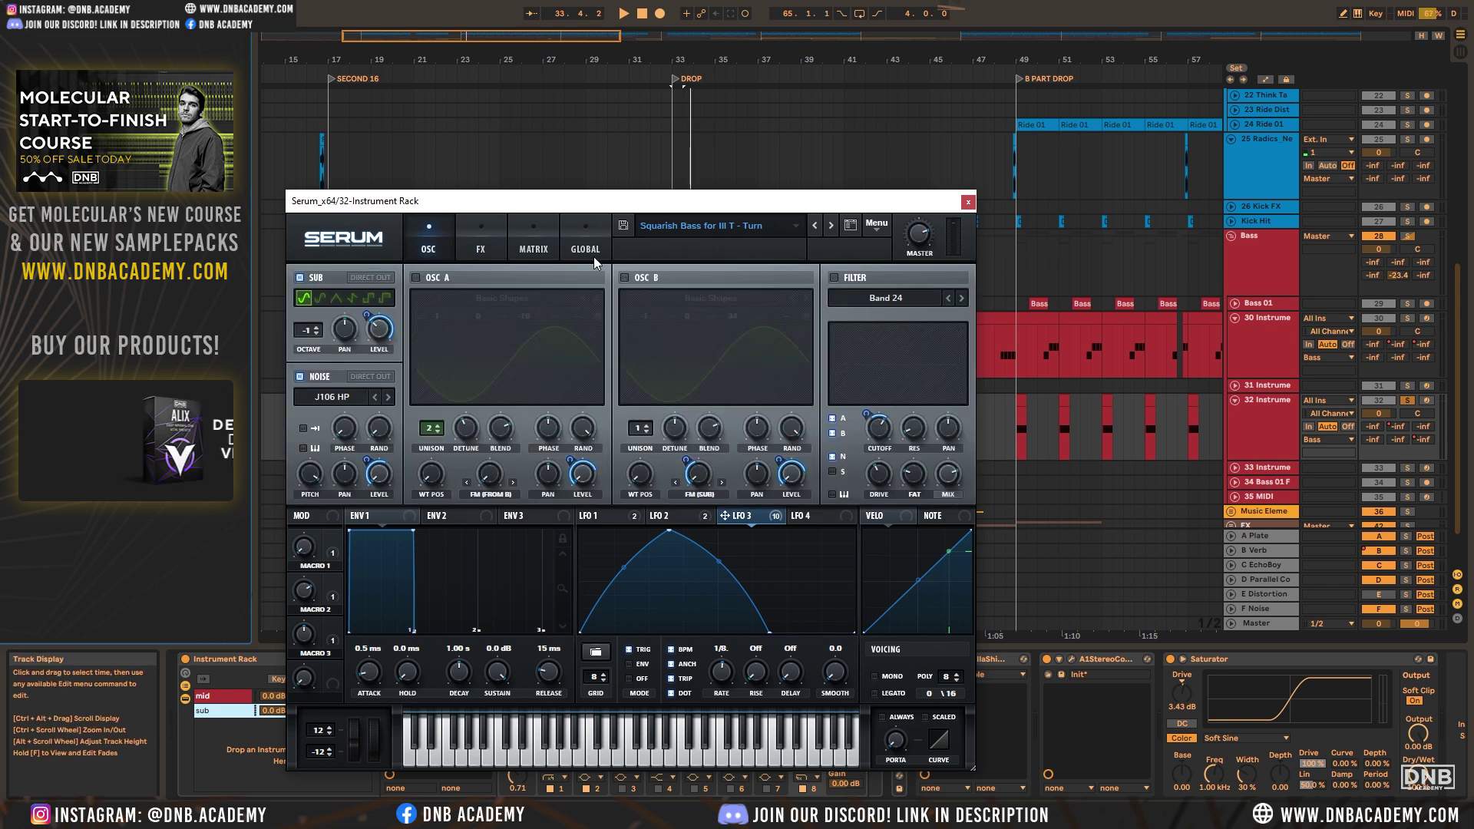
pyautogui.click(492, 234)
pyautogui.scroll(-1, 964, 367)
pyautogui.scroll(1, 956, 356)
pyautogui.scroll(-1, 965, 389)
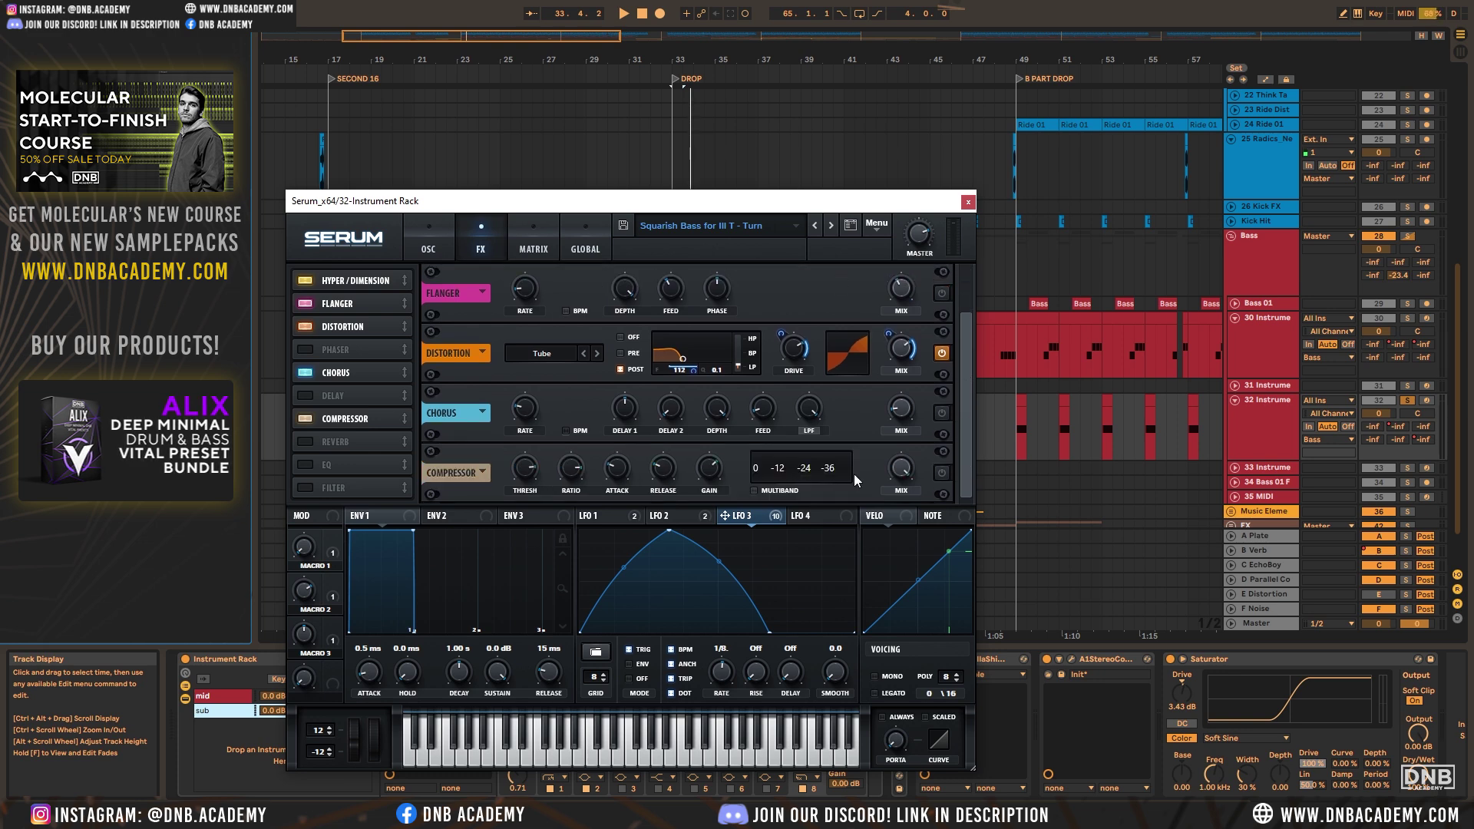
pyautogui.scroll(1, 957, 326)
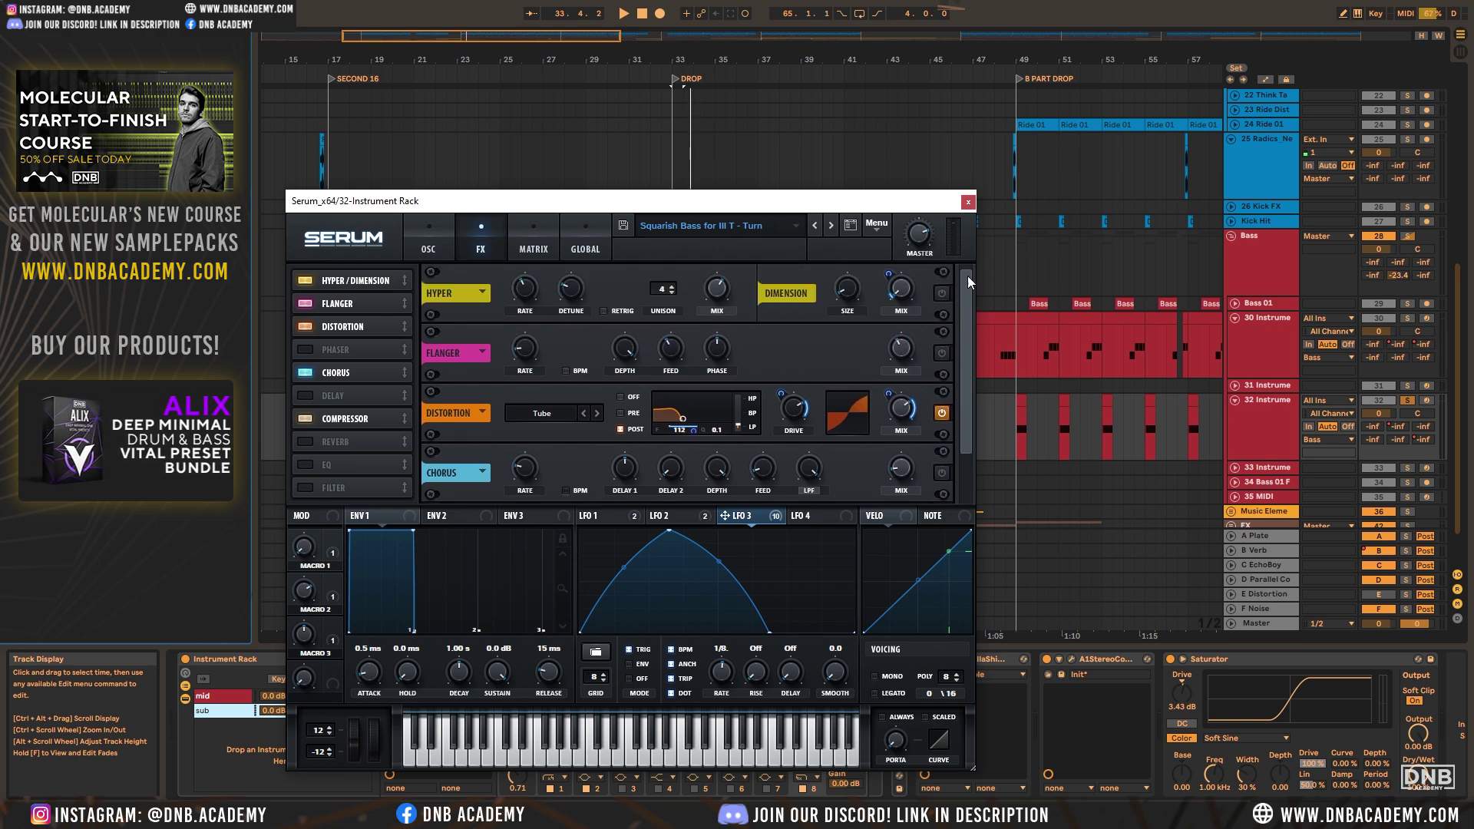
pyautogui.click(968, 203)
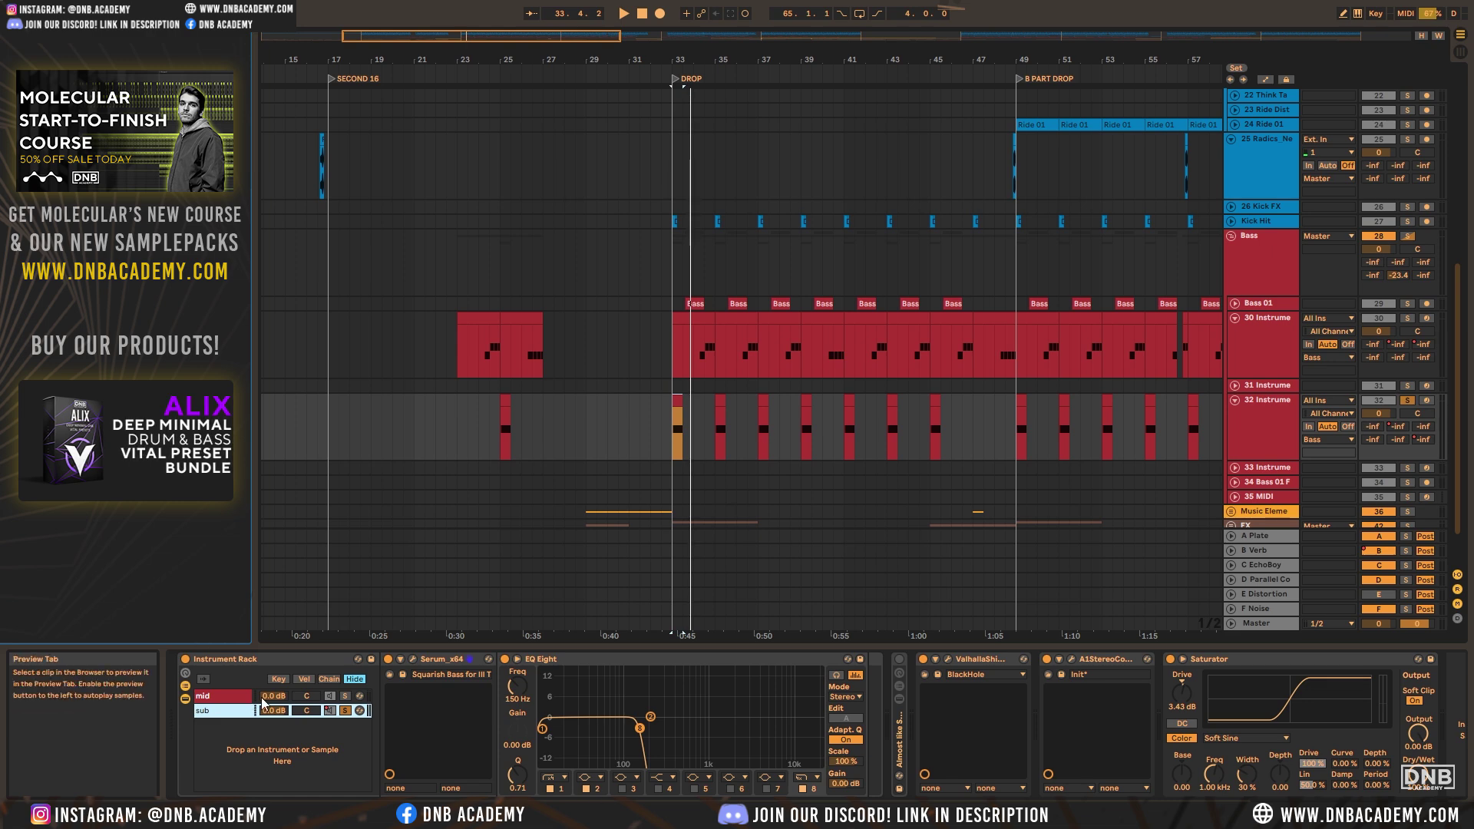
# Open the mid chain's Serum and examine its oscillators and effects
pyautogui.click(215, 697)
pyautogui.click(413, 656)
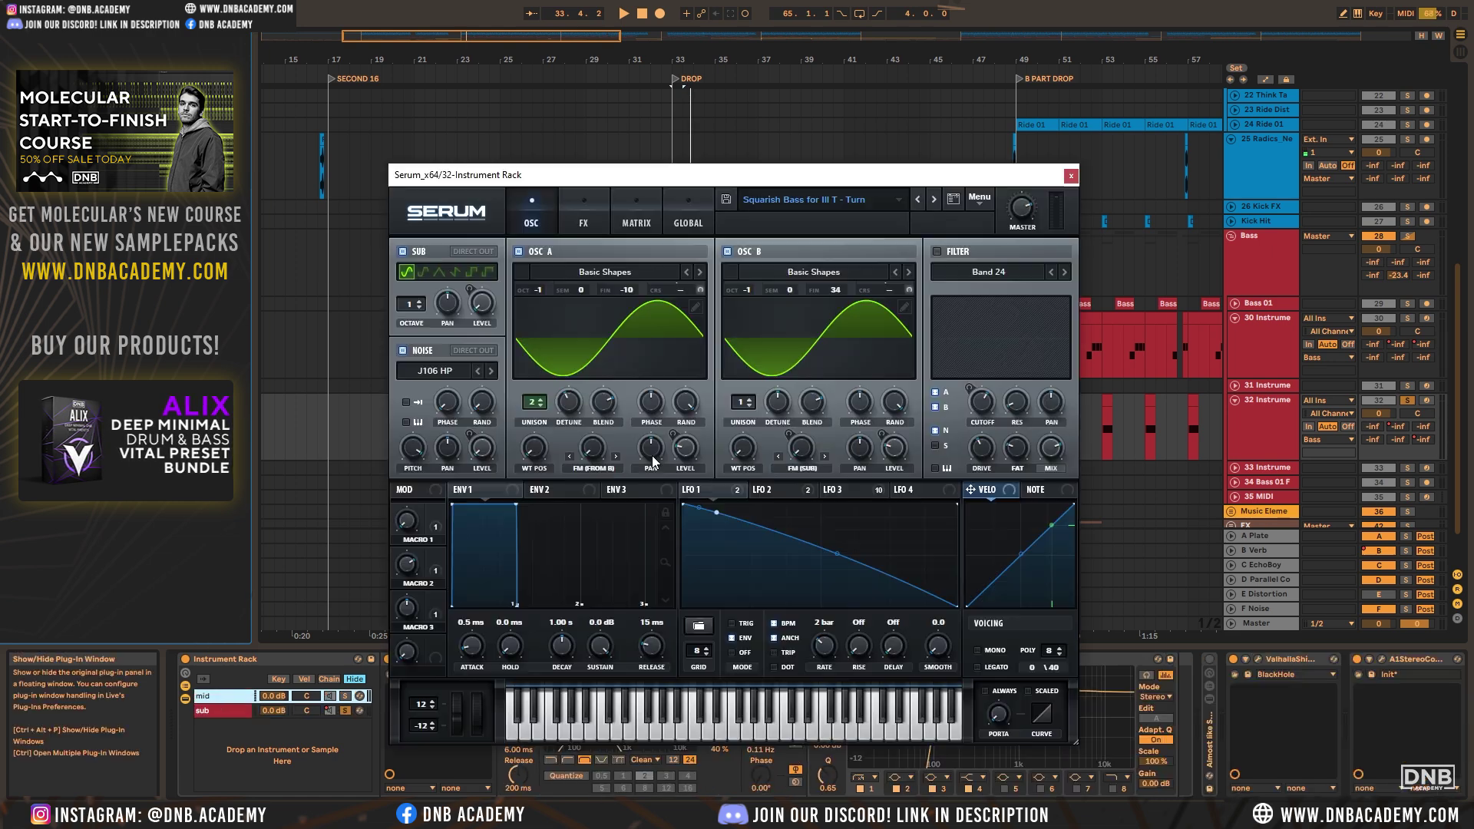
pyautogui.click(580, 223)
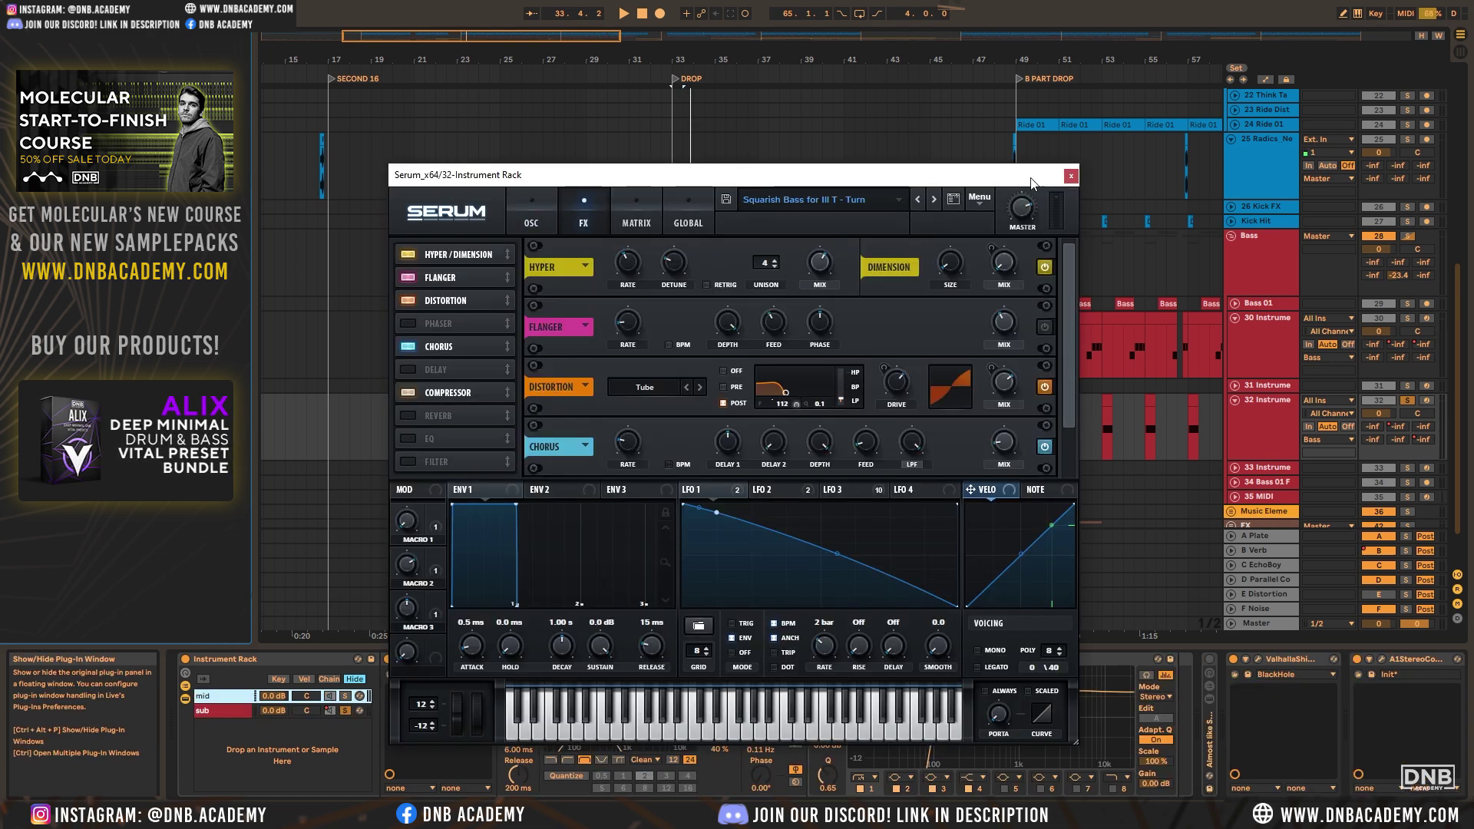
pyautogui.click(1071, 176)
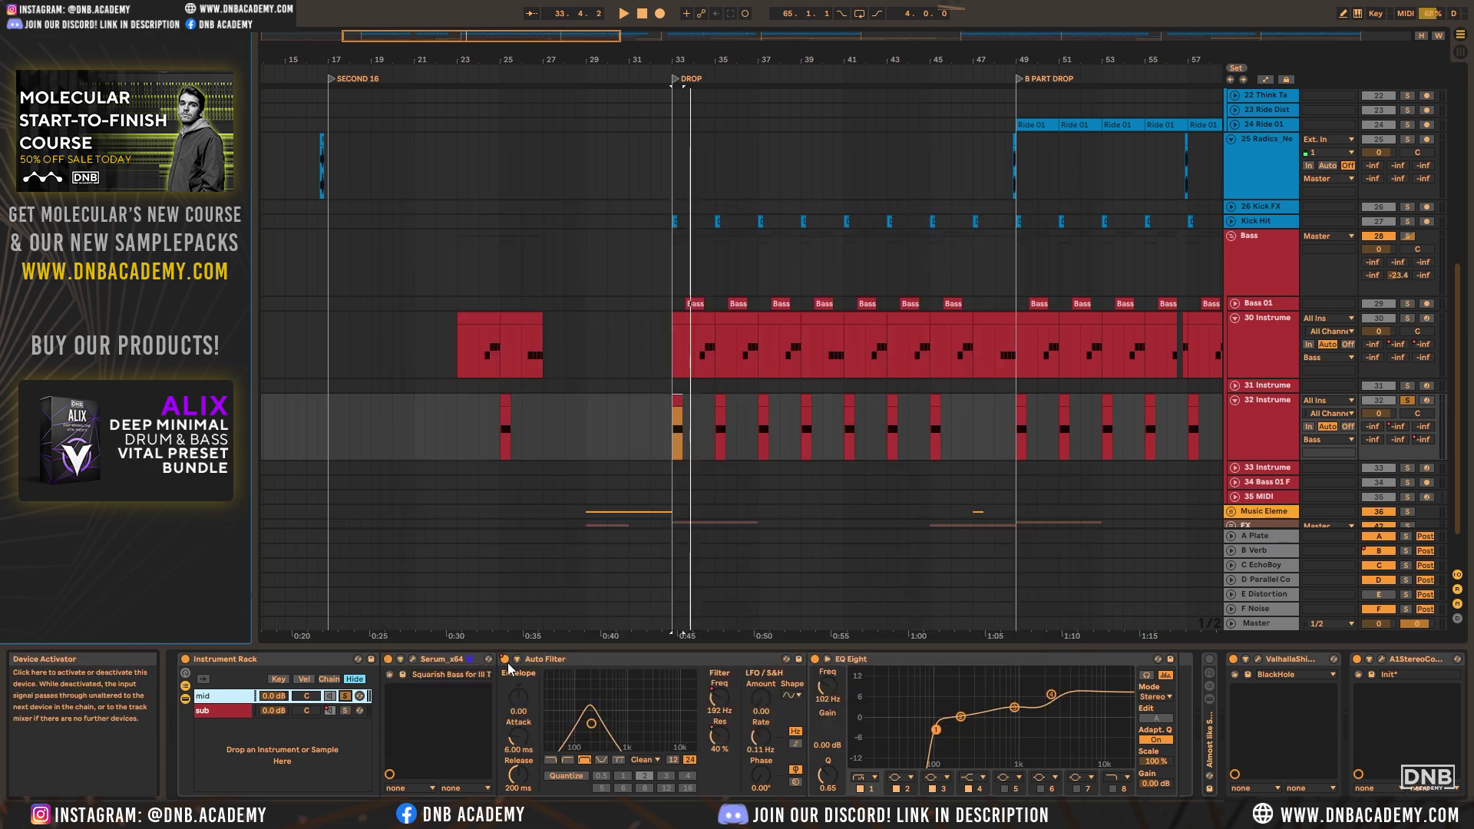
# Play the soloed sub chain repeatedly from the DROP and examine its spectrum in the EQ Eight low-pass
pyautogui.click(217, 709)
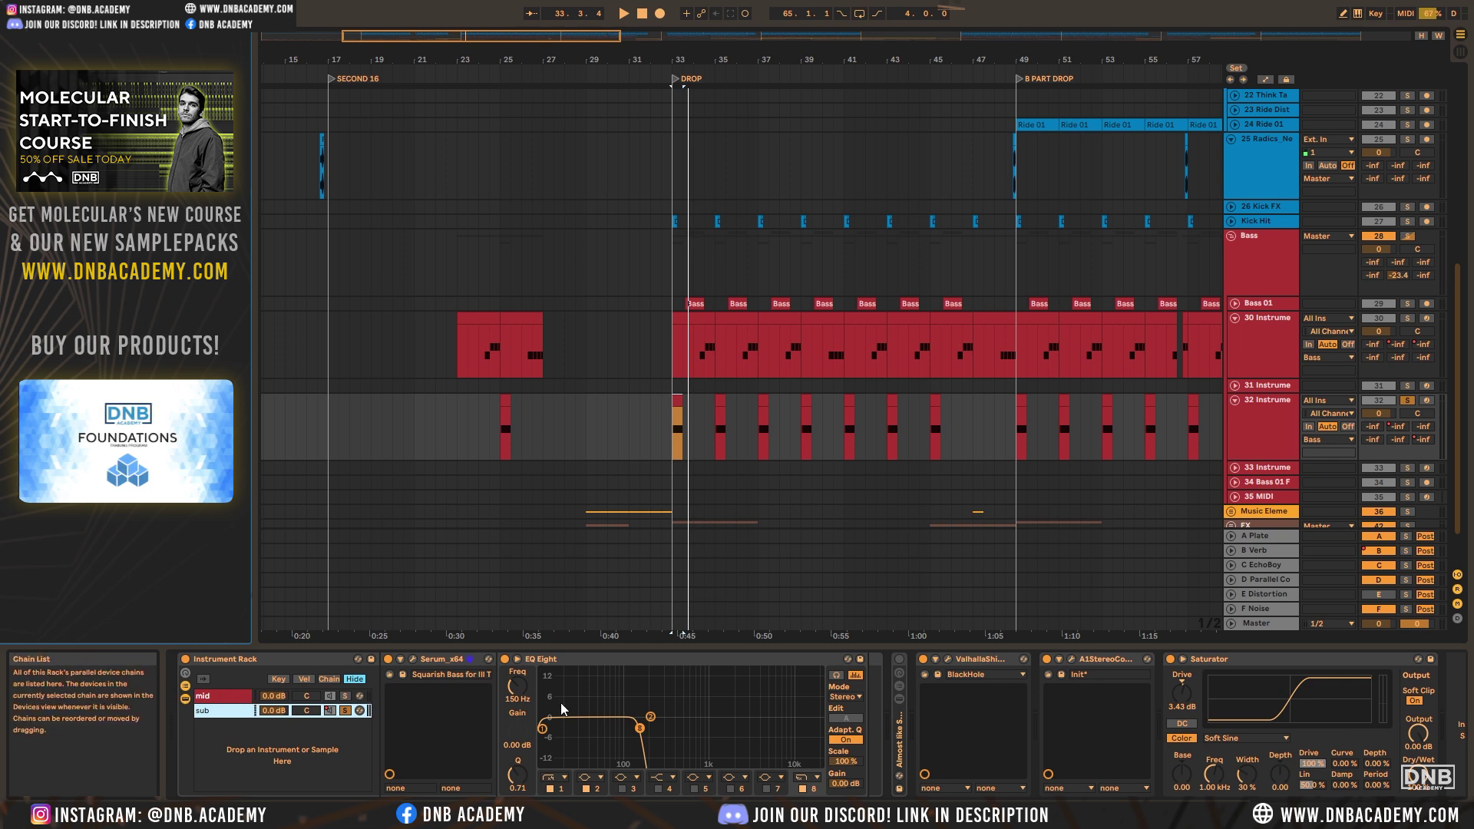
pyautogui.press('space')
pyautogui.press('space')
pyautogui.press('space')
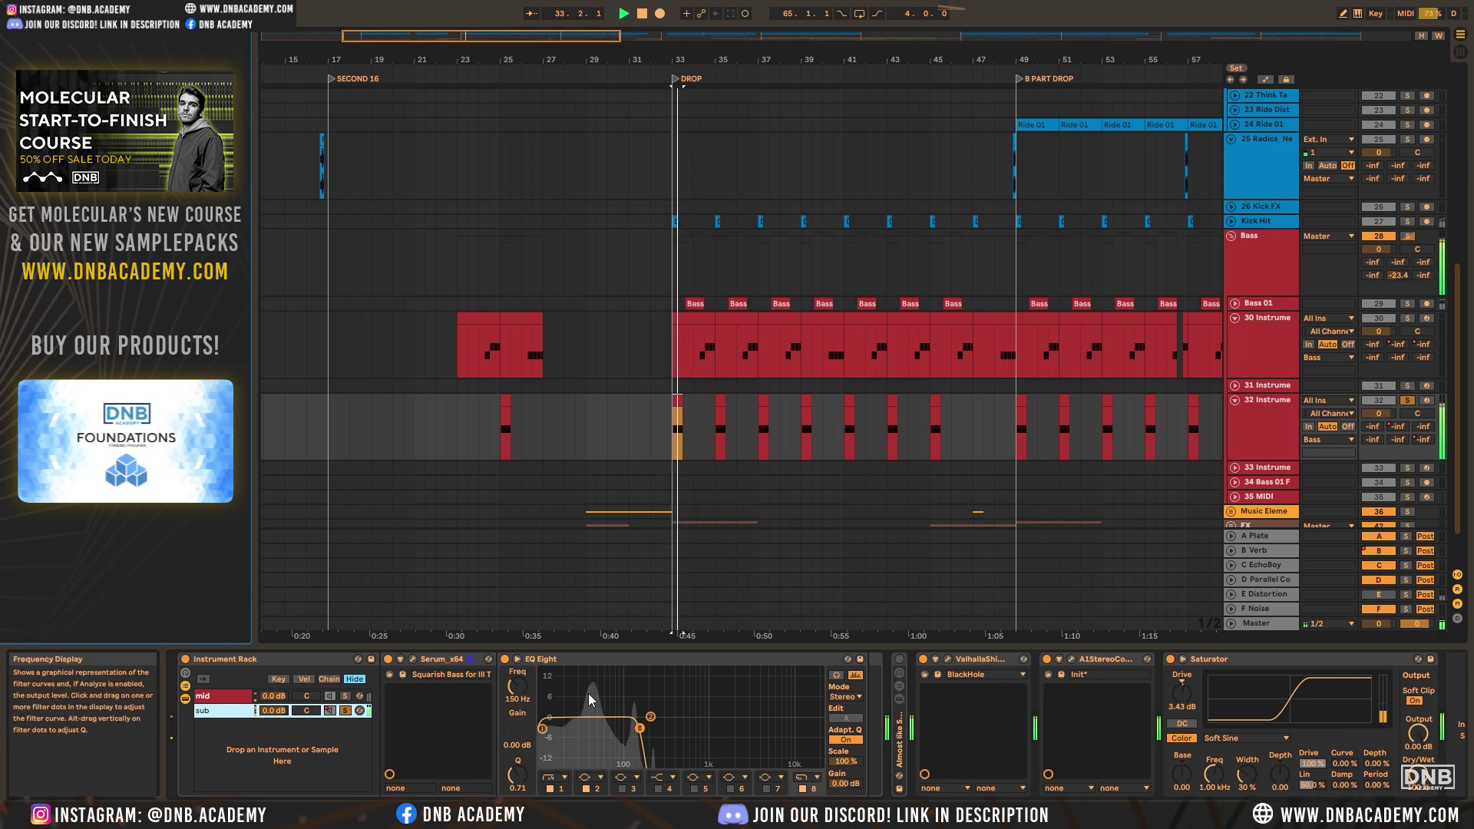
pyautogui.press('space')
pyautogui.press('space')
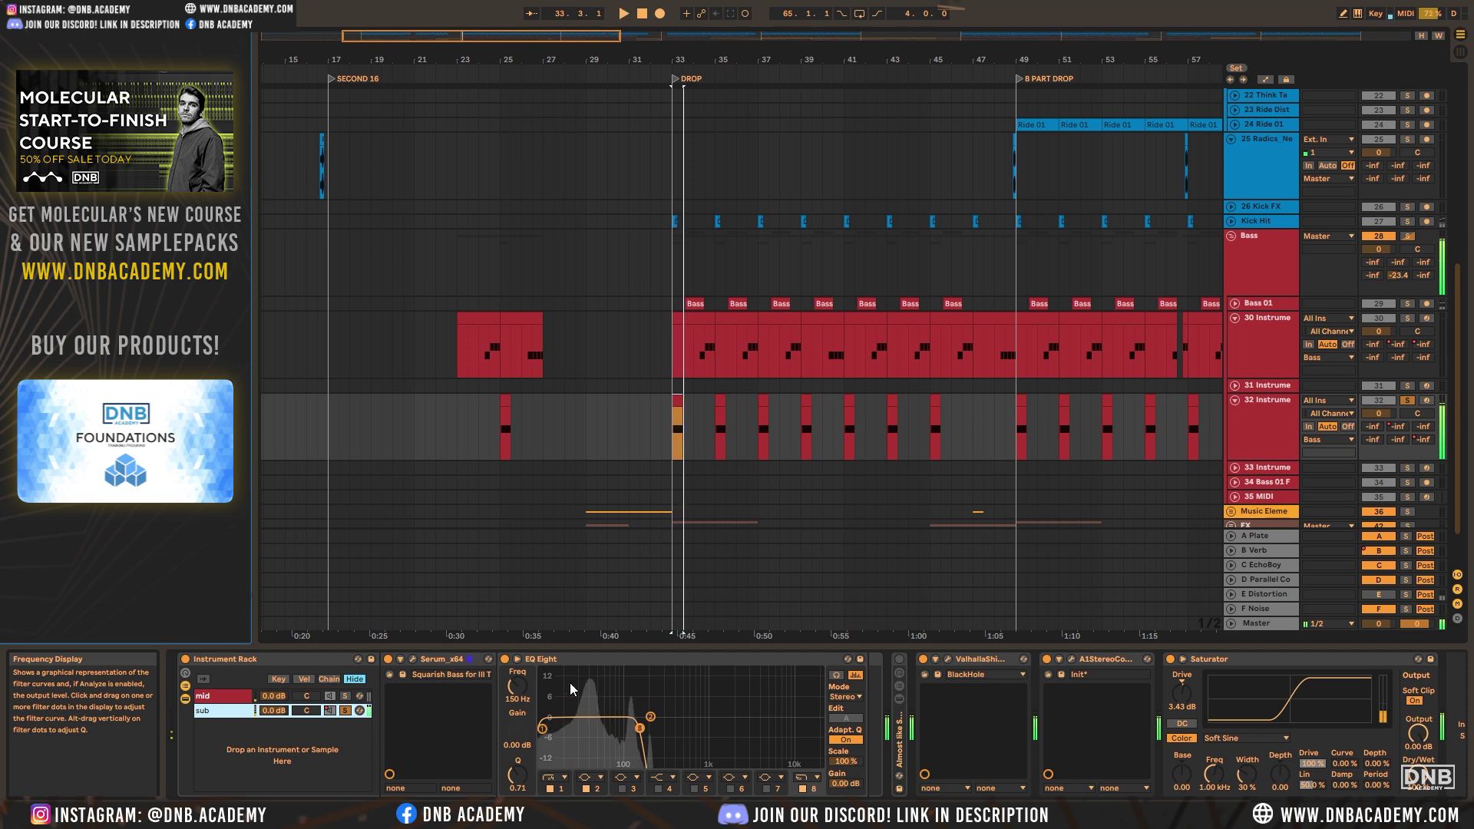
pyautogui.press('space')
pyautogui.press('space')
pyautogui.scroll(-5, 519, 689)
# Show track 32's automation lanes and play the mid chain's Auto Filter Frequency automation from bars 35, 39 and 41
pyautogui.click(228, 695)
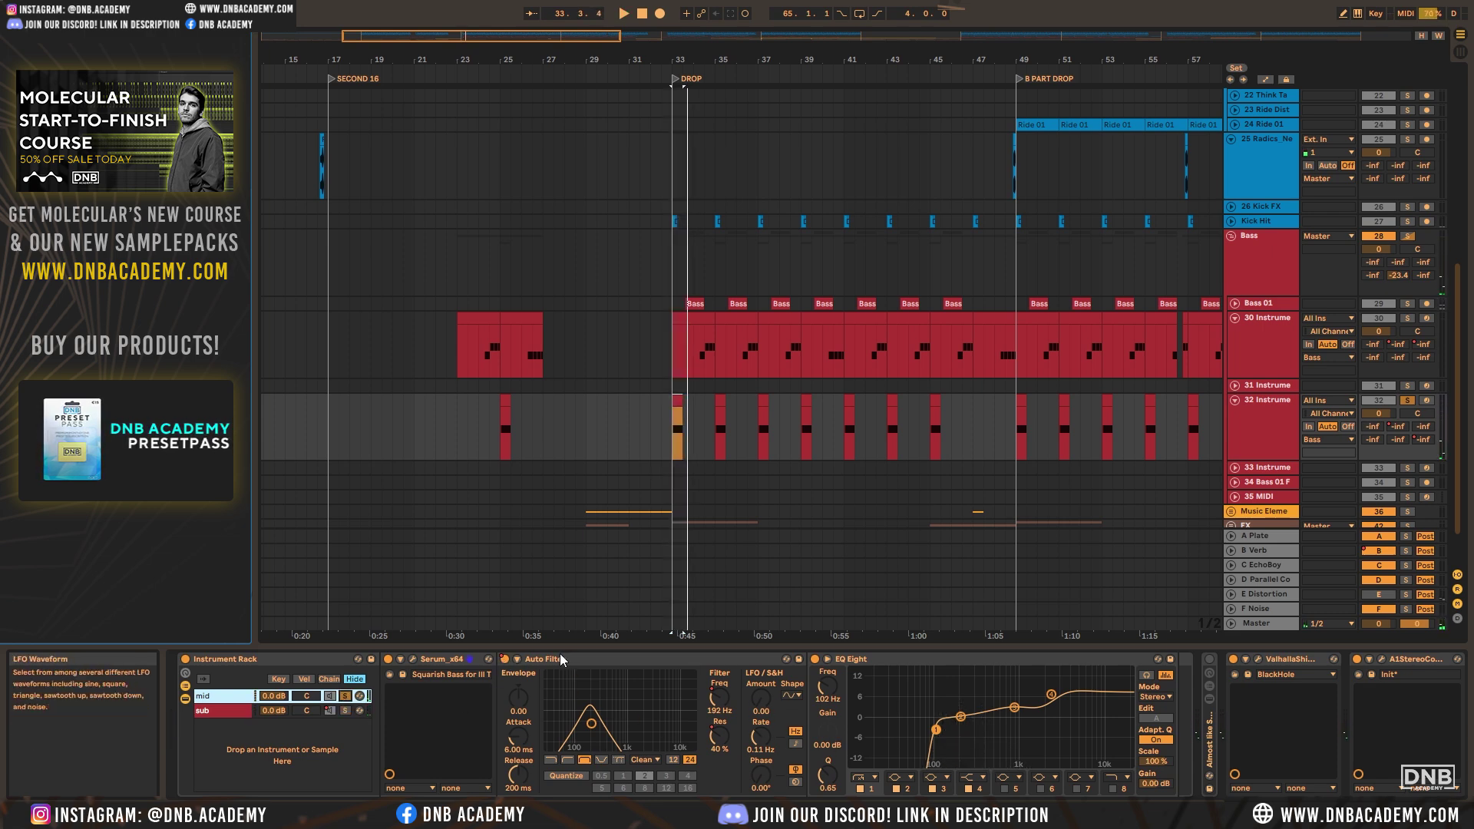
pyautogui.press('a')
pyautogui.scroll(-5, 864, 393)
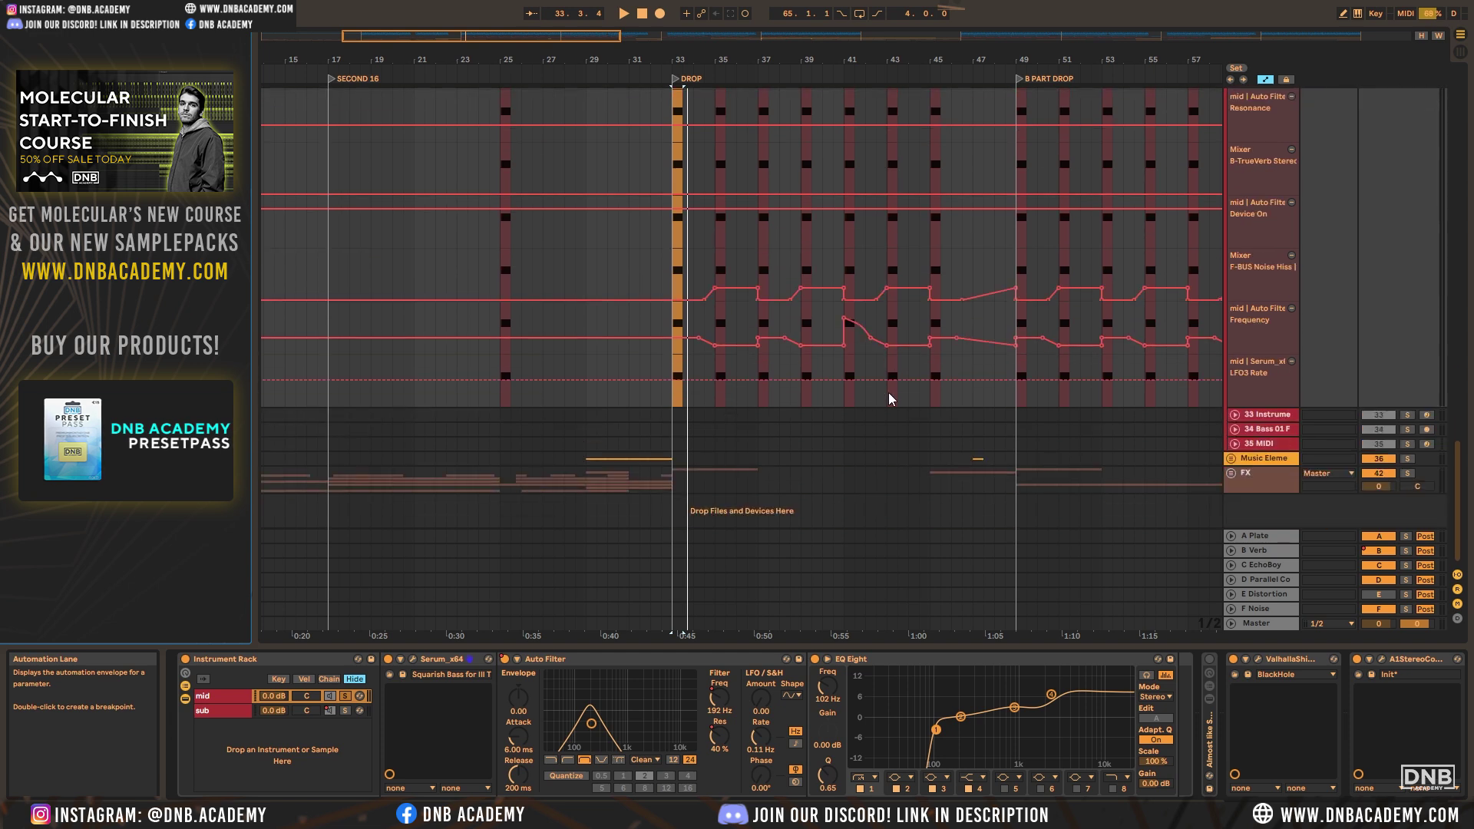
pyautogui.moveTo(826, 361); pyautogui.dragTo(858, 357)
pyautogui.click(716, 371)
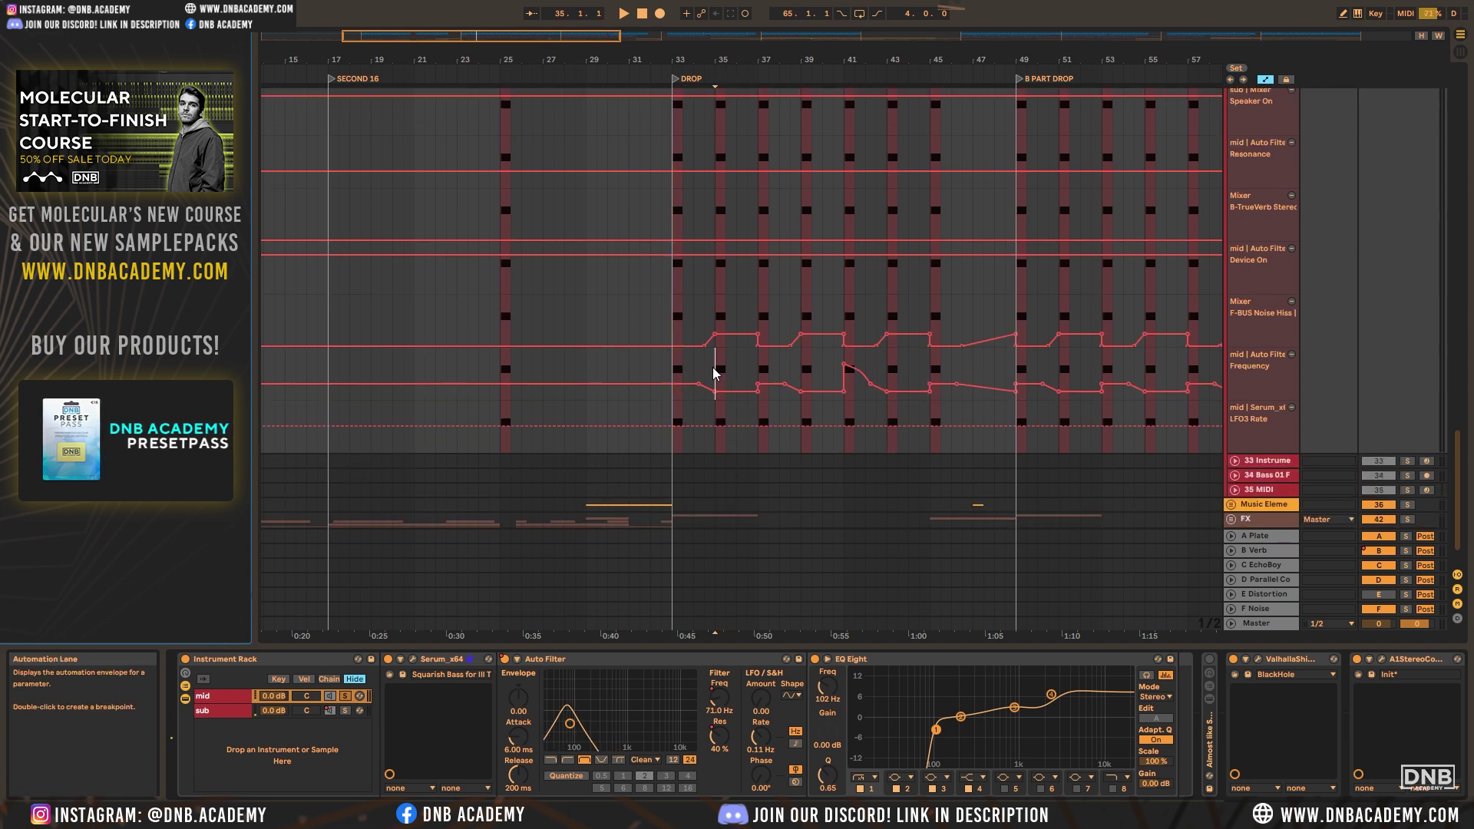
pyautogui.press('space')
pyautogui.click(805, 369)
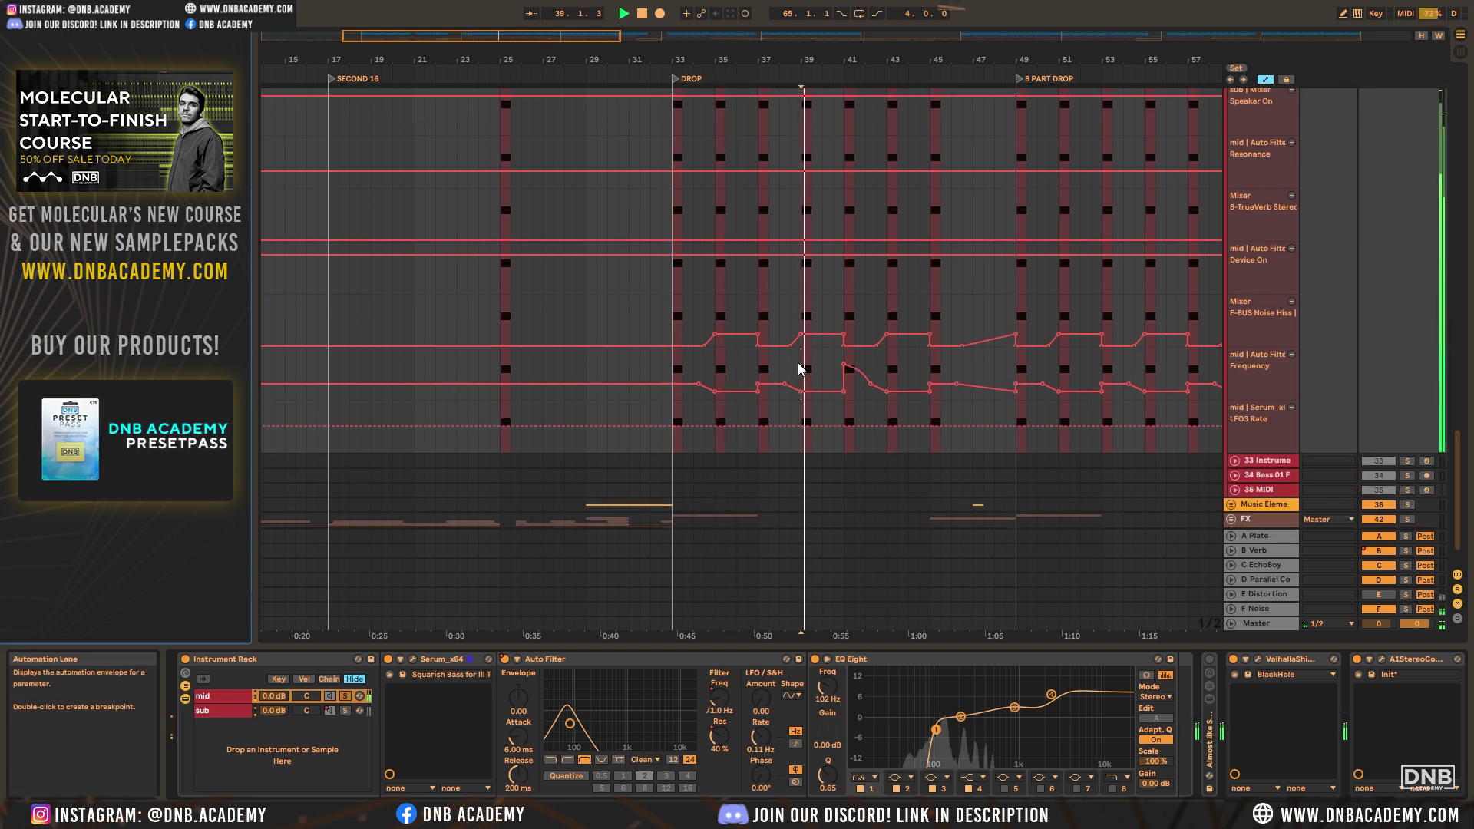
pyautogui.click(843, 359)
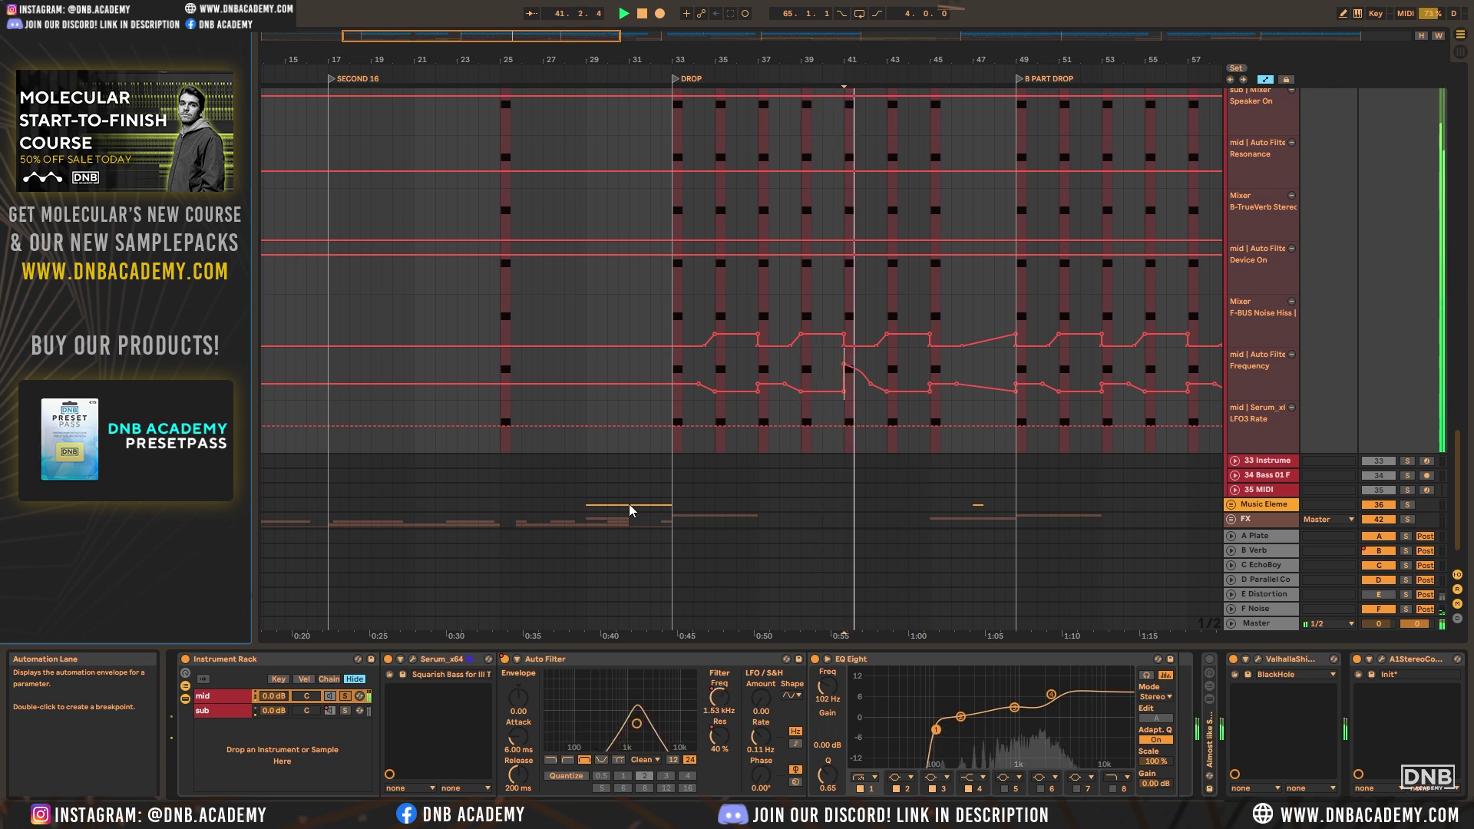
# Deactivate the mid chain's Auto Filter and play track 32 from bars 35 and 37 without it
pyautogui.click(505, 660)
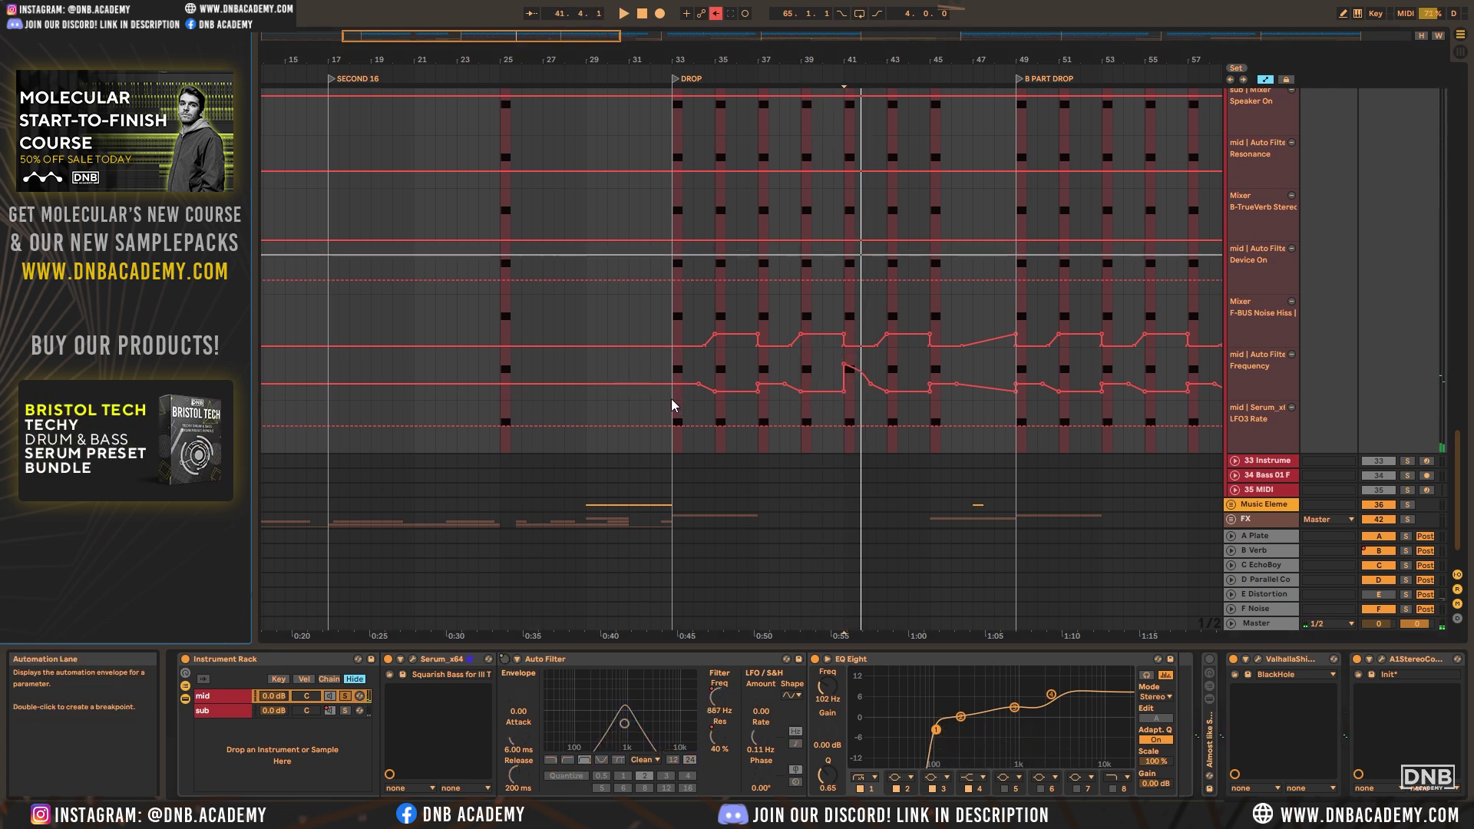
pyautogui.click(715, 374)
pyautogui.click(759, 379)
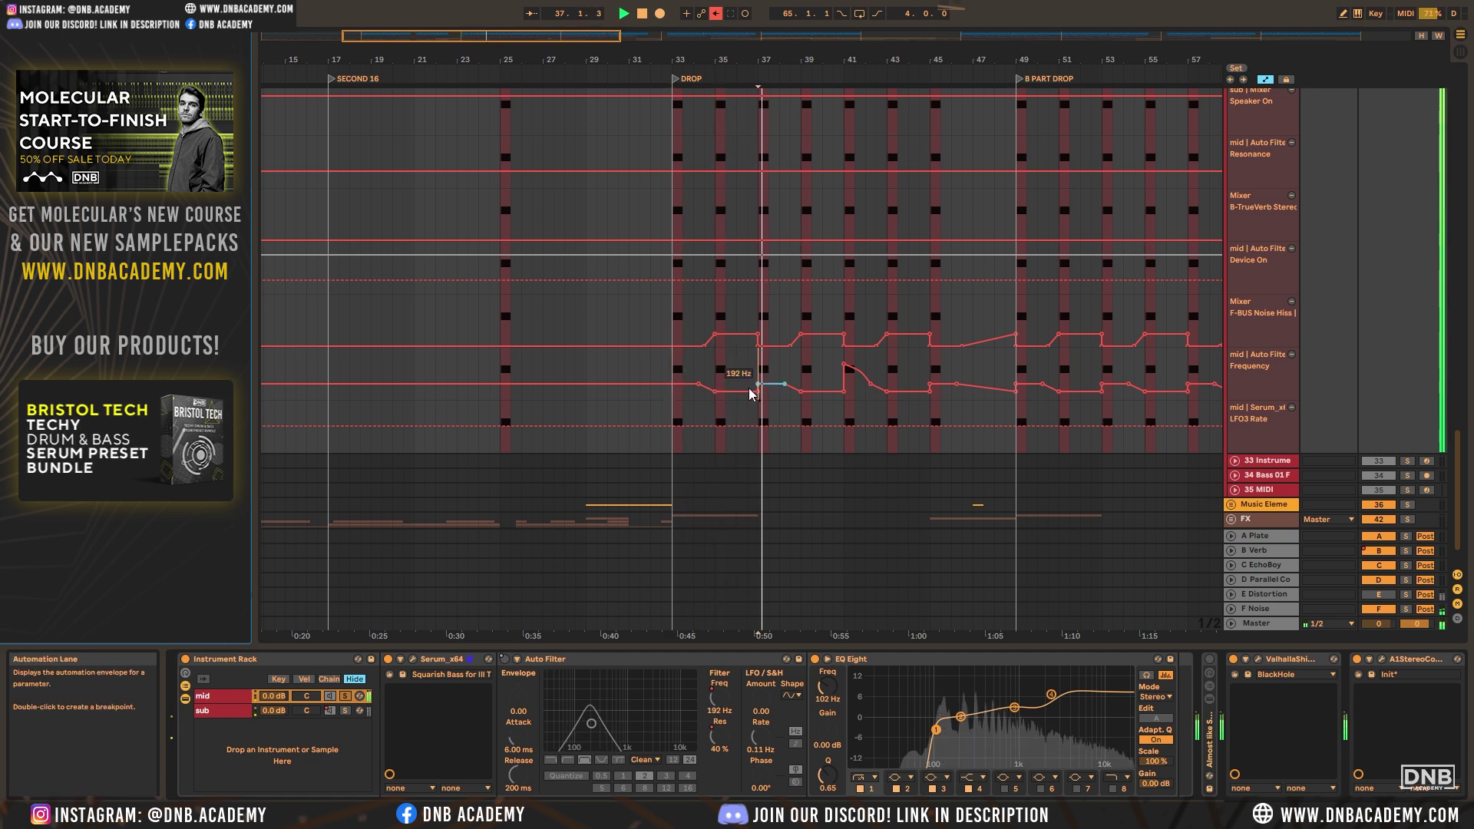
# Re-enable the overridden automation to reactivate the Auto Filter and play track 32 through the B PART DROP
pyautogui.click(720, 14)
pyautogui.scroll(-6, 842, 381)
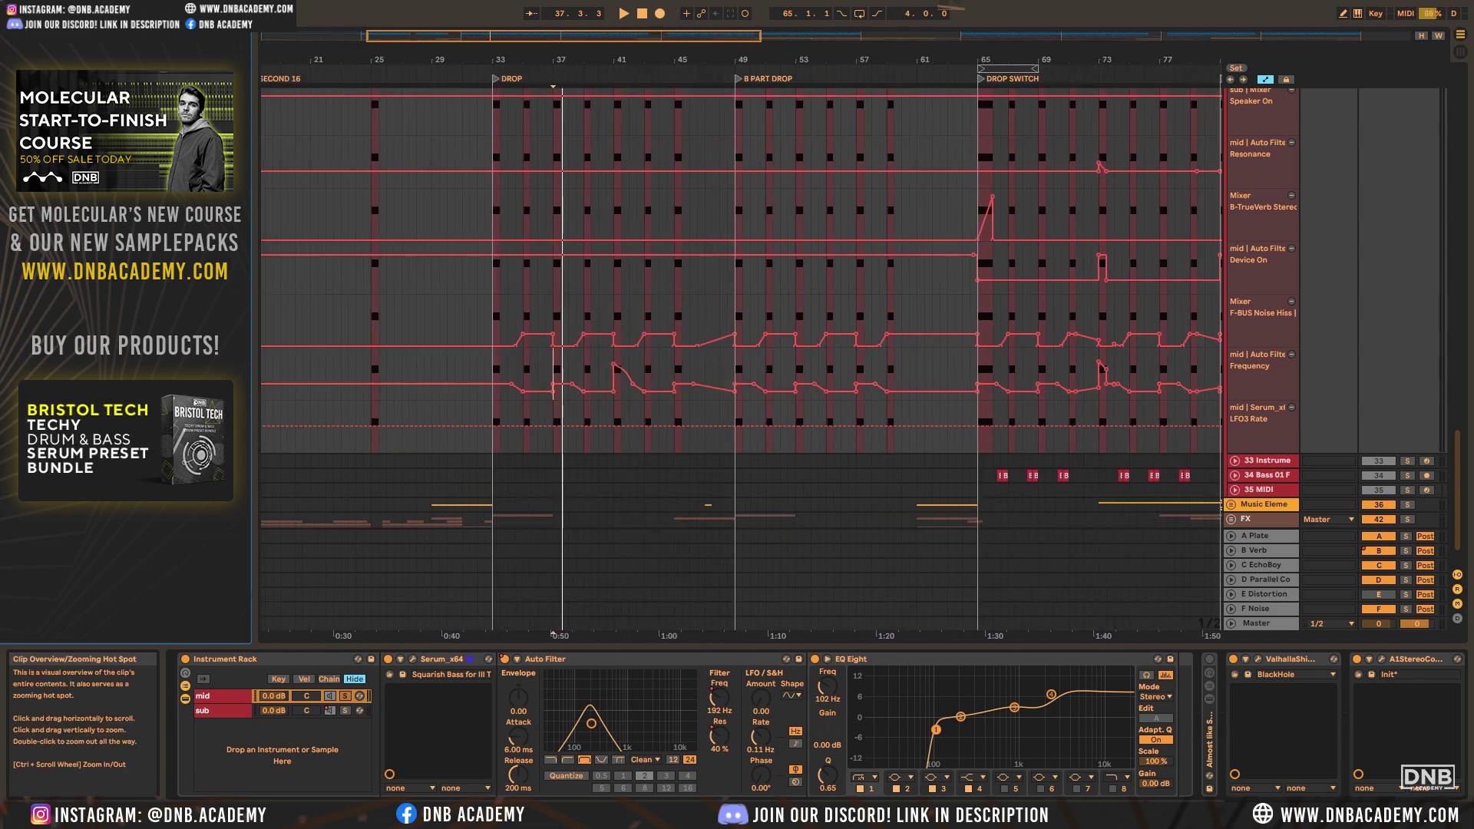
pyautogui.scroll(1, 842, 381)
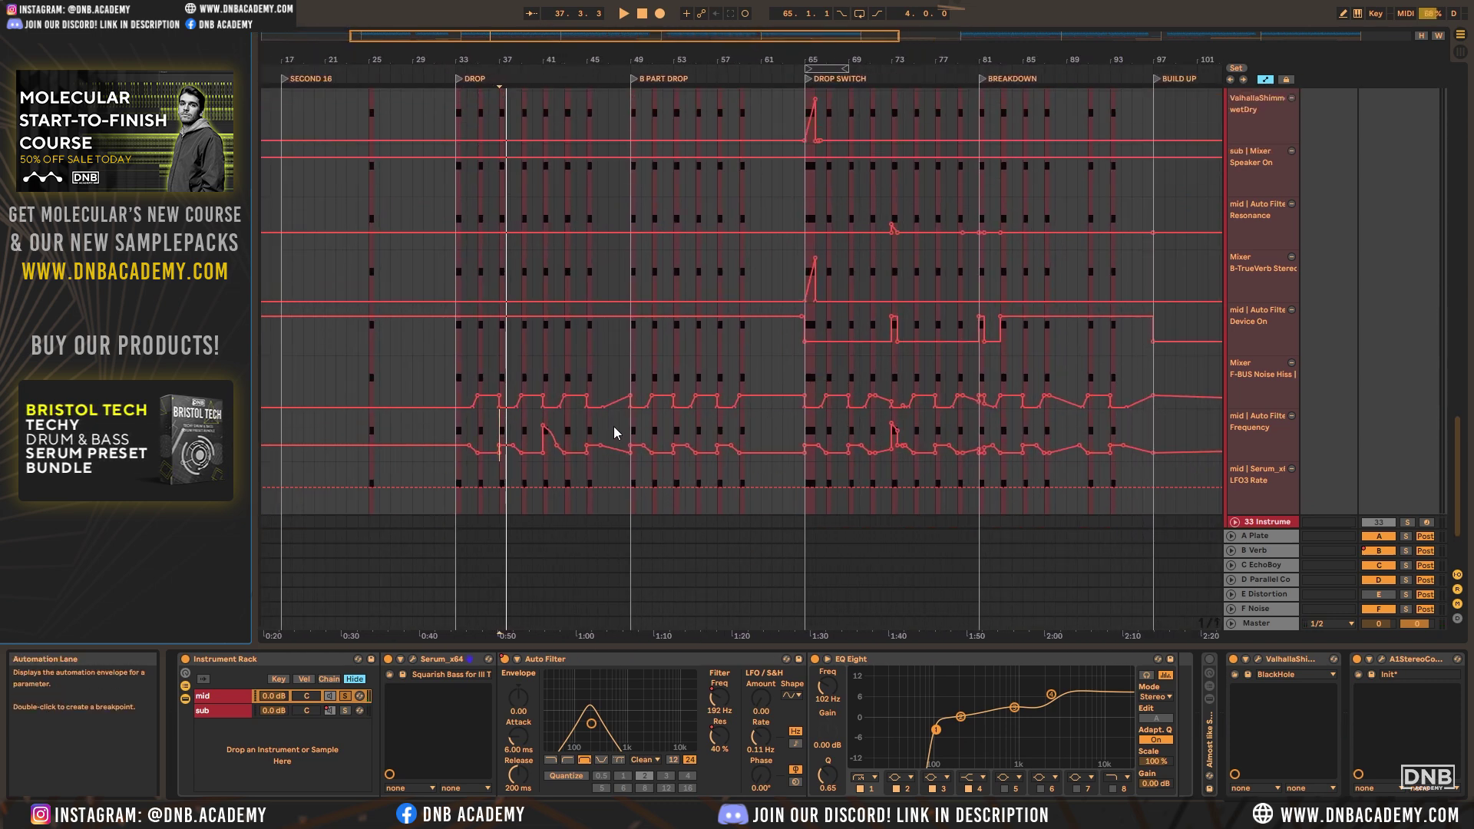
pyautogui.press('space')
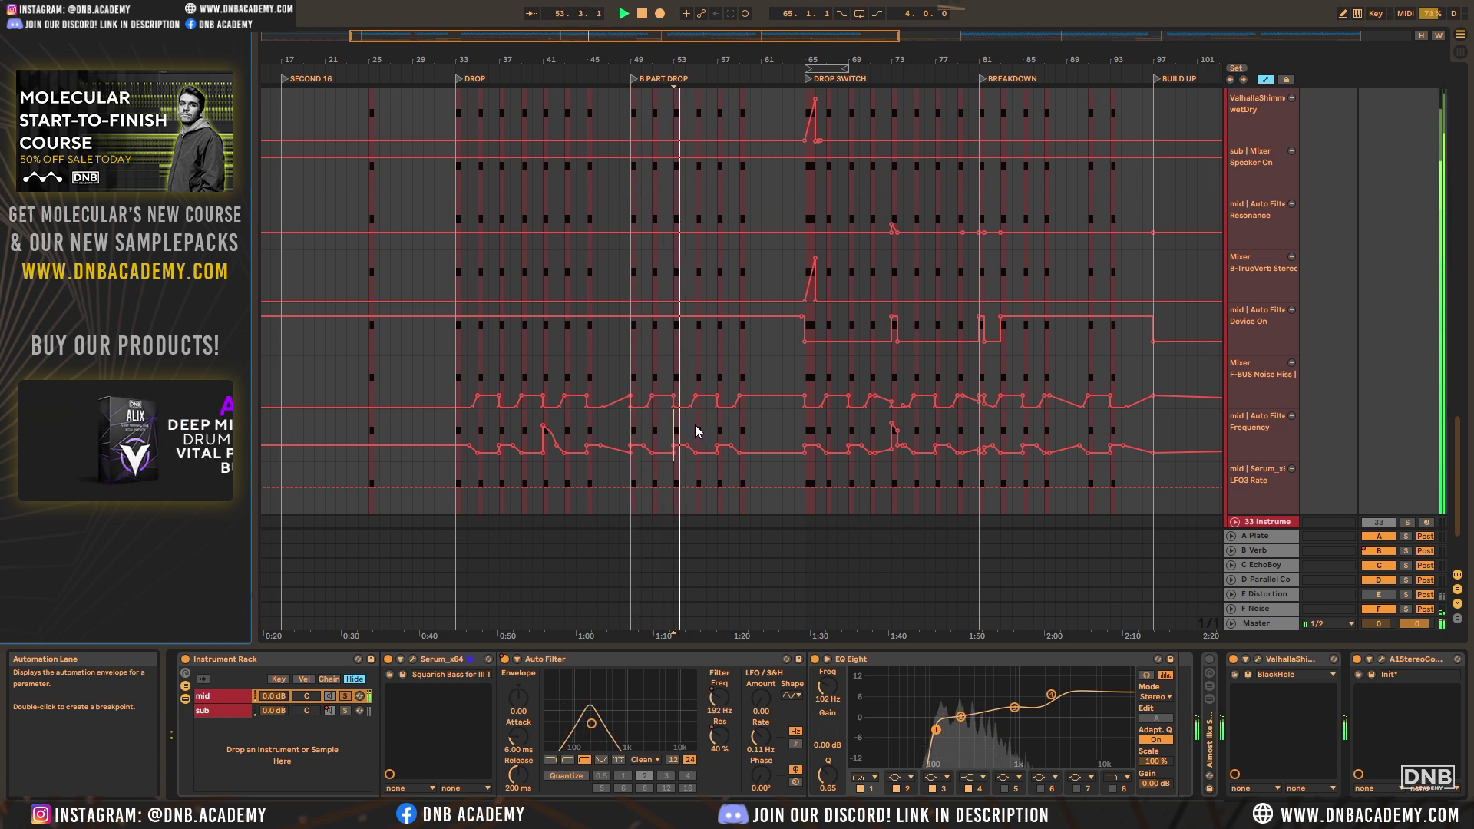
pyautogui.press('space')
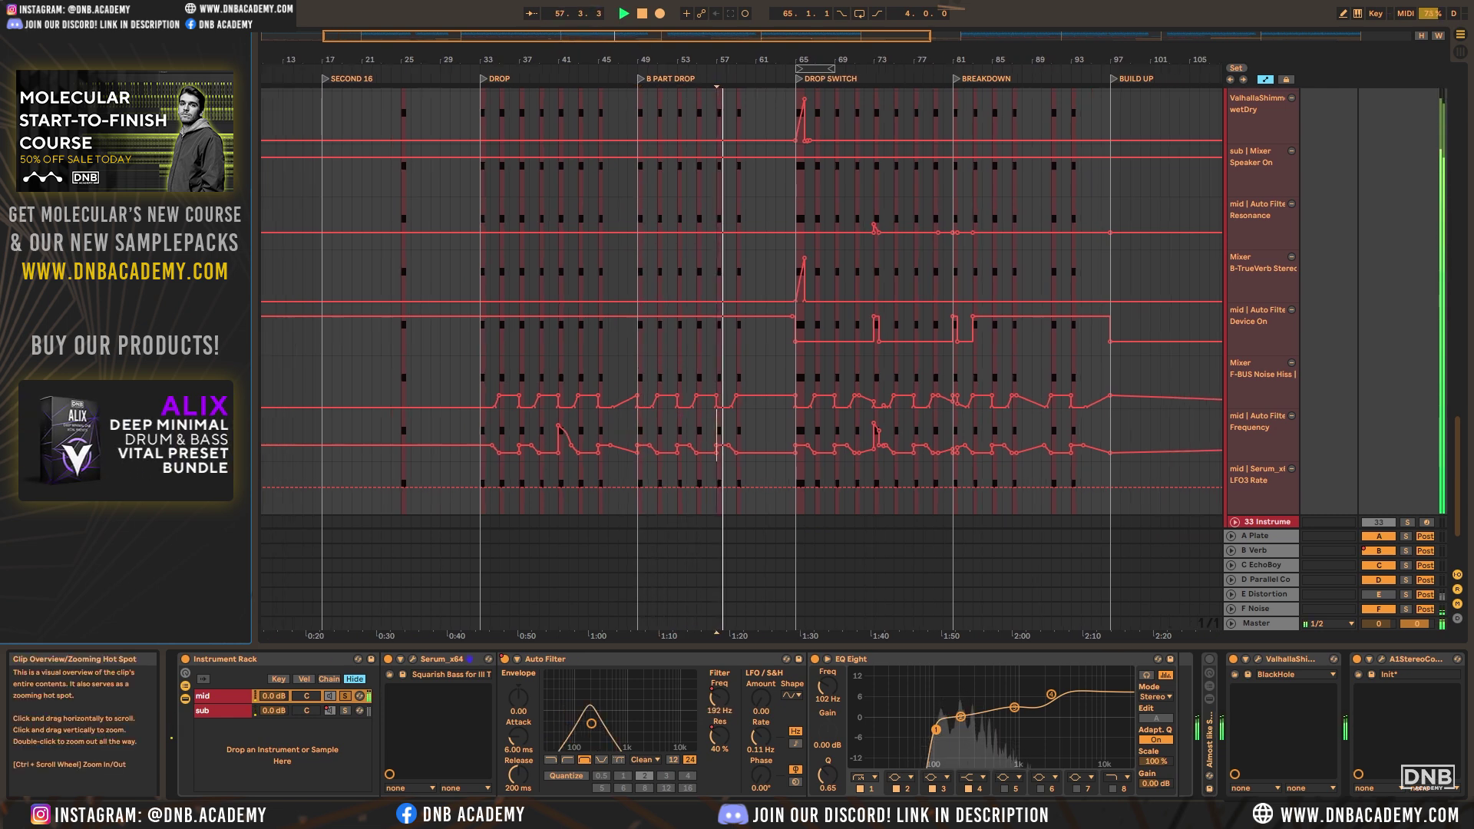
# Play track 32 from the DROP SWITCH at bar 65 past bar 73, following its automation lanes
pyautogui.moveTo(691, 35); pyautogui.dragTo(768, 31)
pyautogui.scroll(1, 789, 286)
pyautogui.scroll(1, 789, 286)
pyautogui.click(651, 158)
pyautogui.press('space')
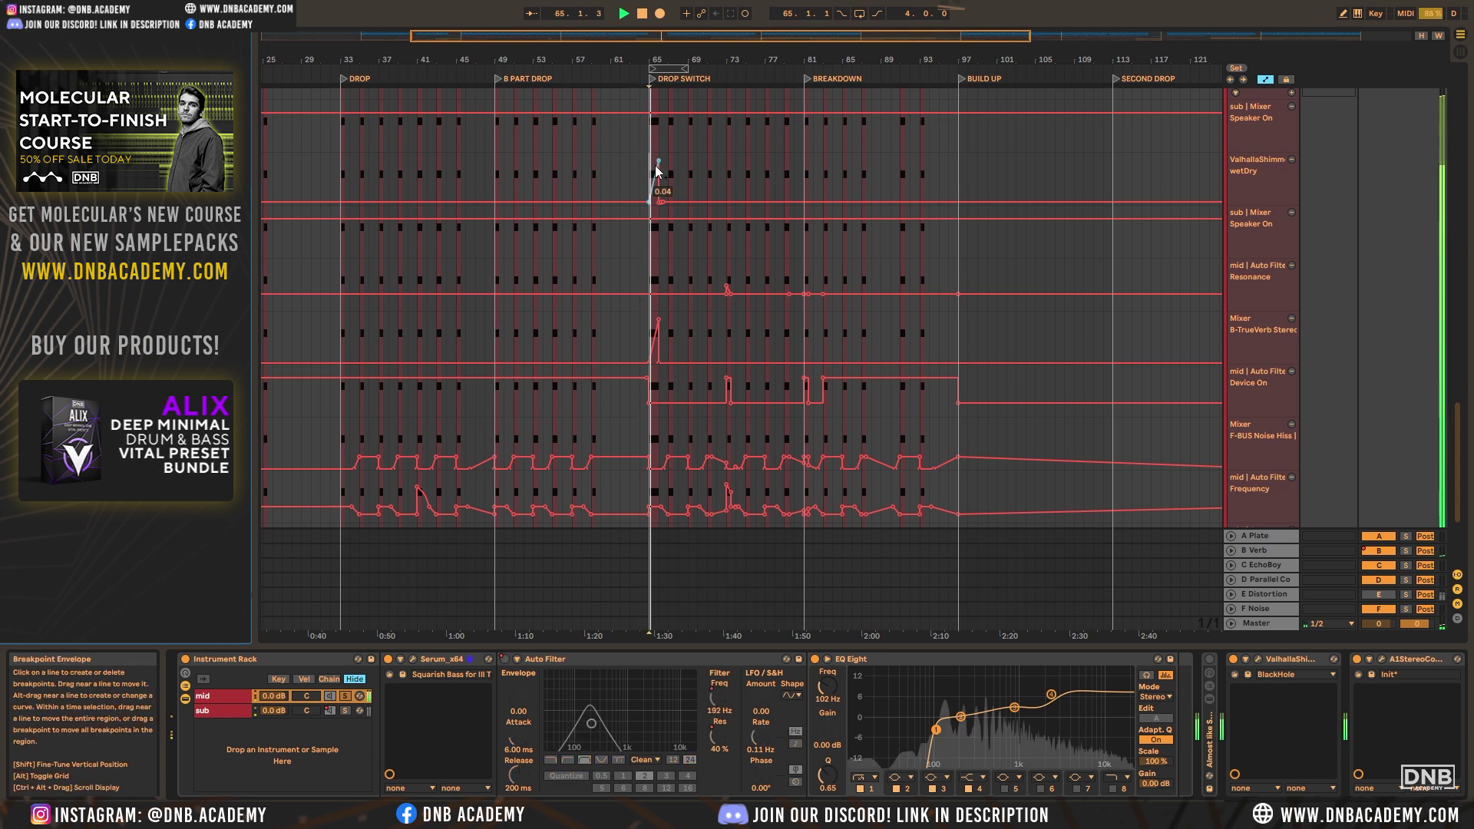
pyautogui.scroll(1, 743, 337)
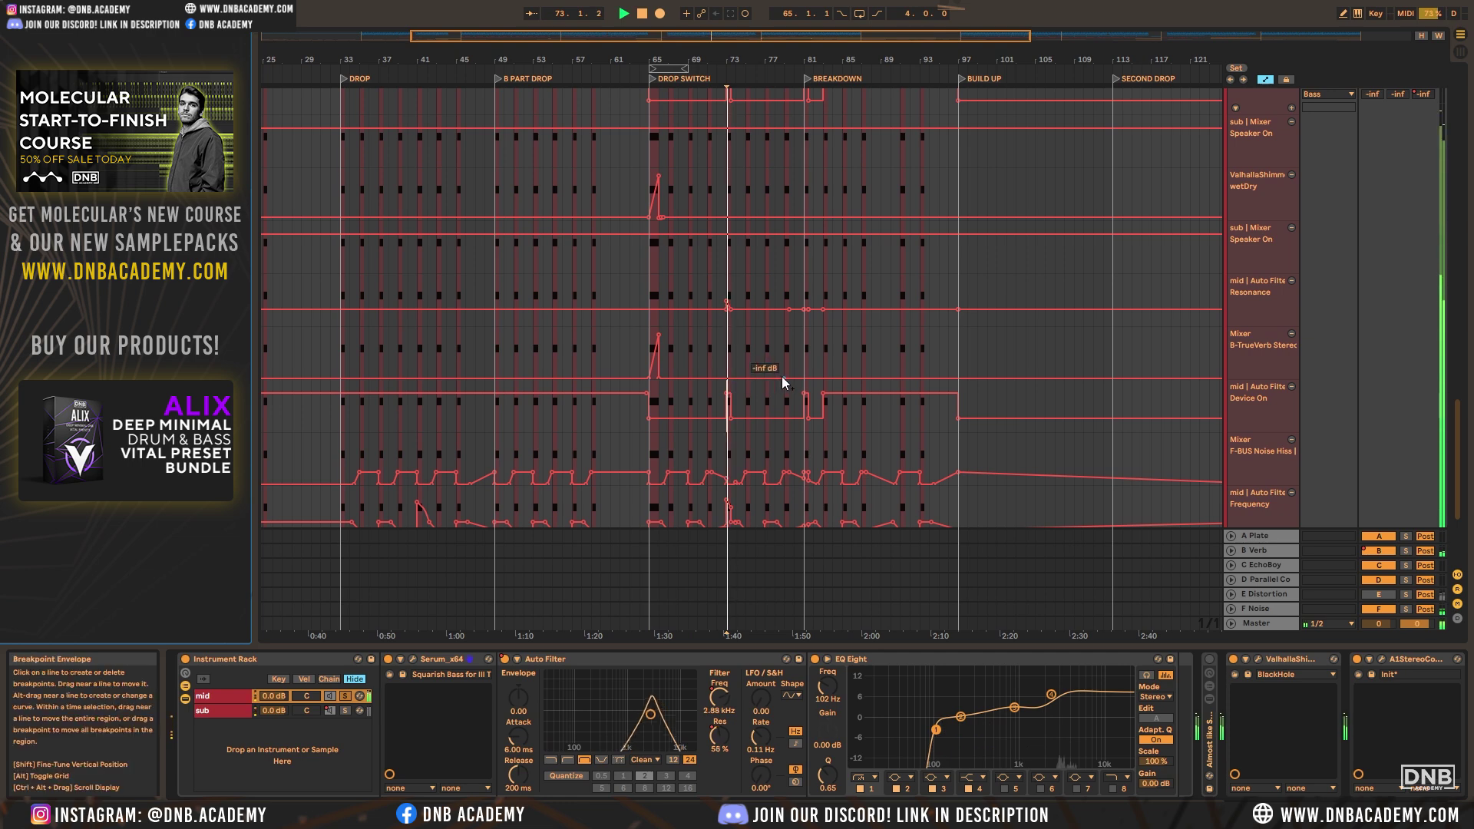
pyautogui.press('space')
# Examine track 32's automation lanes across the whole arrangement and around the DROP
pyautogui.keyDown('ctrl'); pyautogui.scroll(-5, 974, 315); pyautogui.keyUp('ctrl')
pyautogui.scroll(-2, 974, 315)
pyautogui.scroll(10, 976, 321)
pyautogui.moveTo(512, 35); pyautogui.dragTo(481, 6)
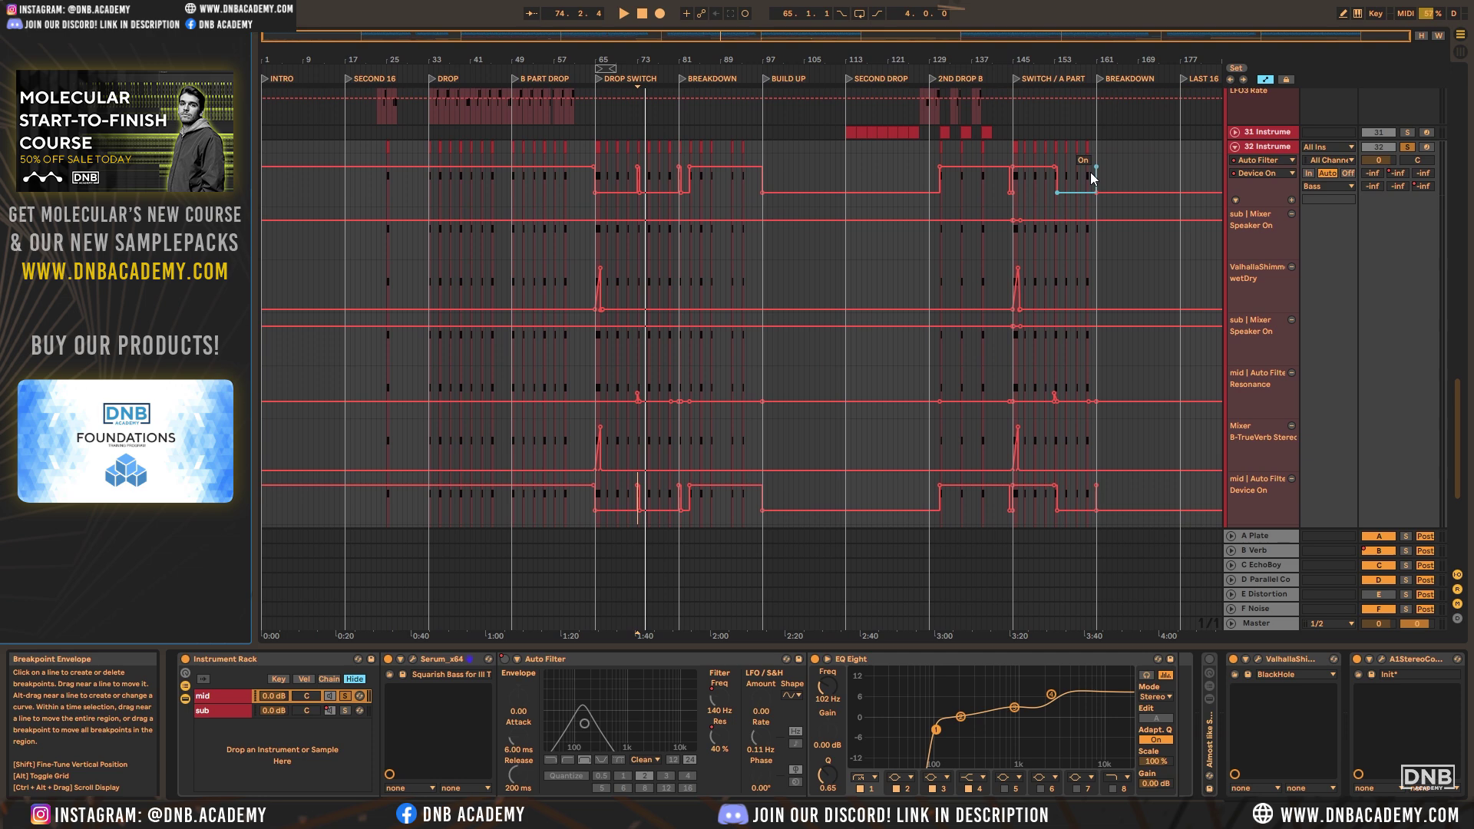
pyautogui.moveTo(551, 35); pyautogui.dragTo(551, 75)
pyautogui.scroll(1, 1008, 268)
pyautogui.scroll(1, 1008, 268)
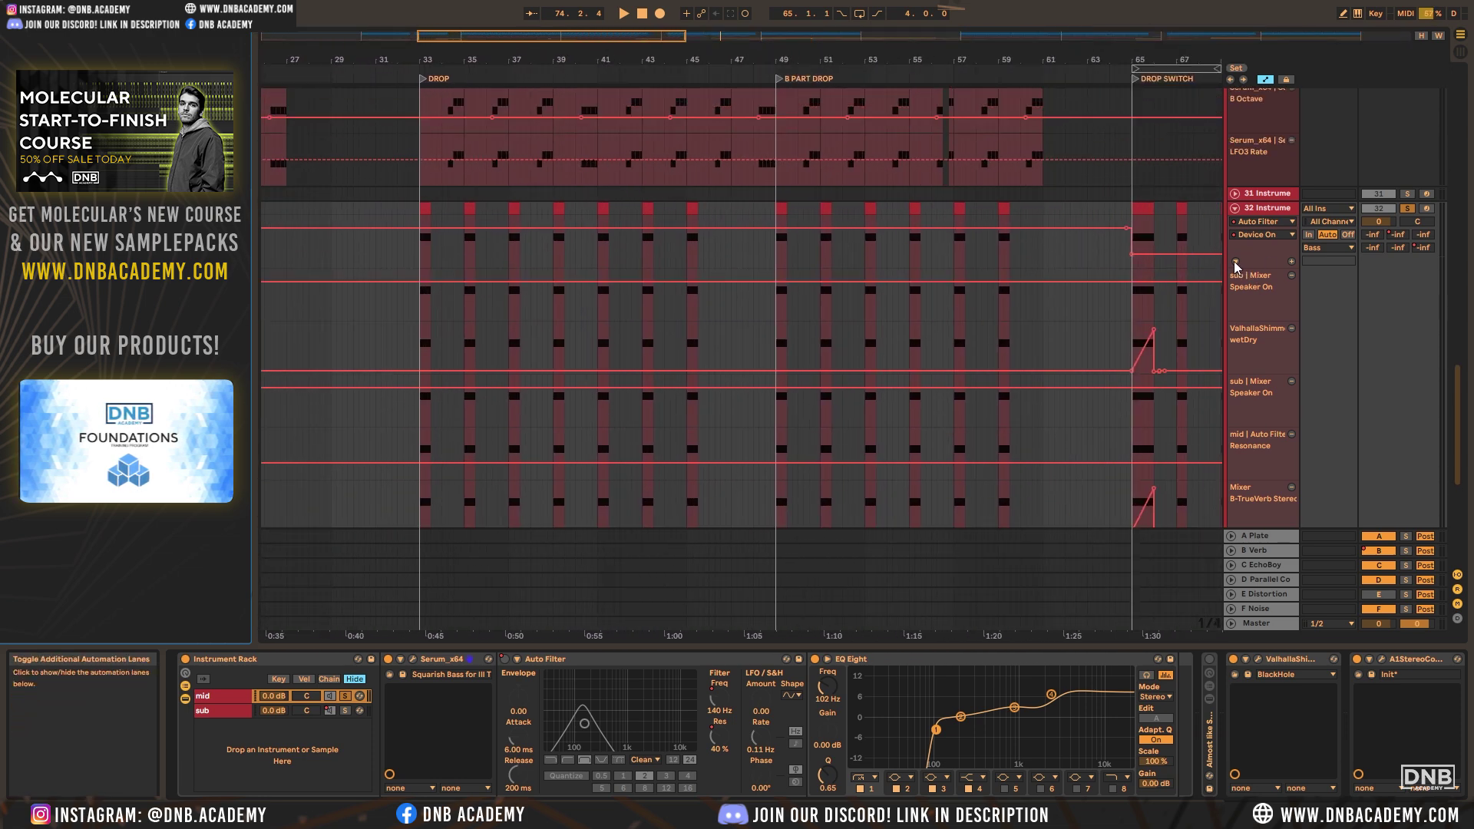
pyautogui.press('w')
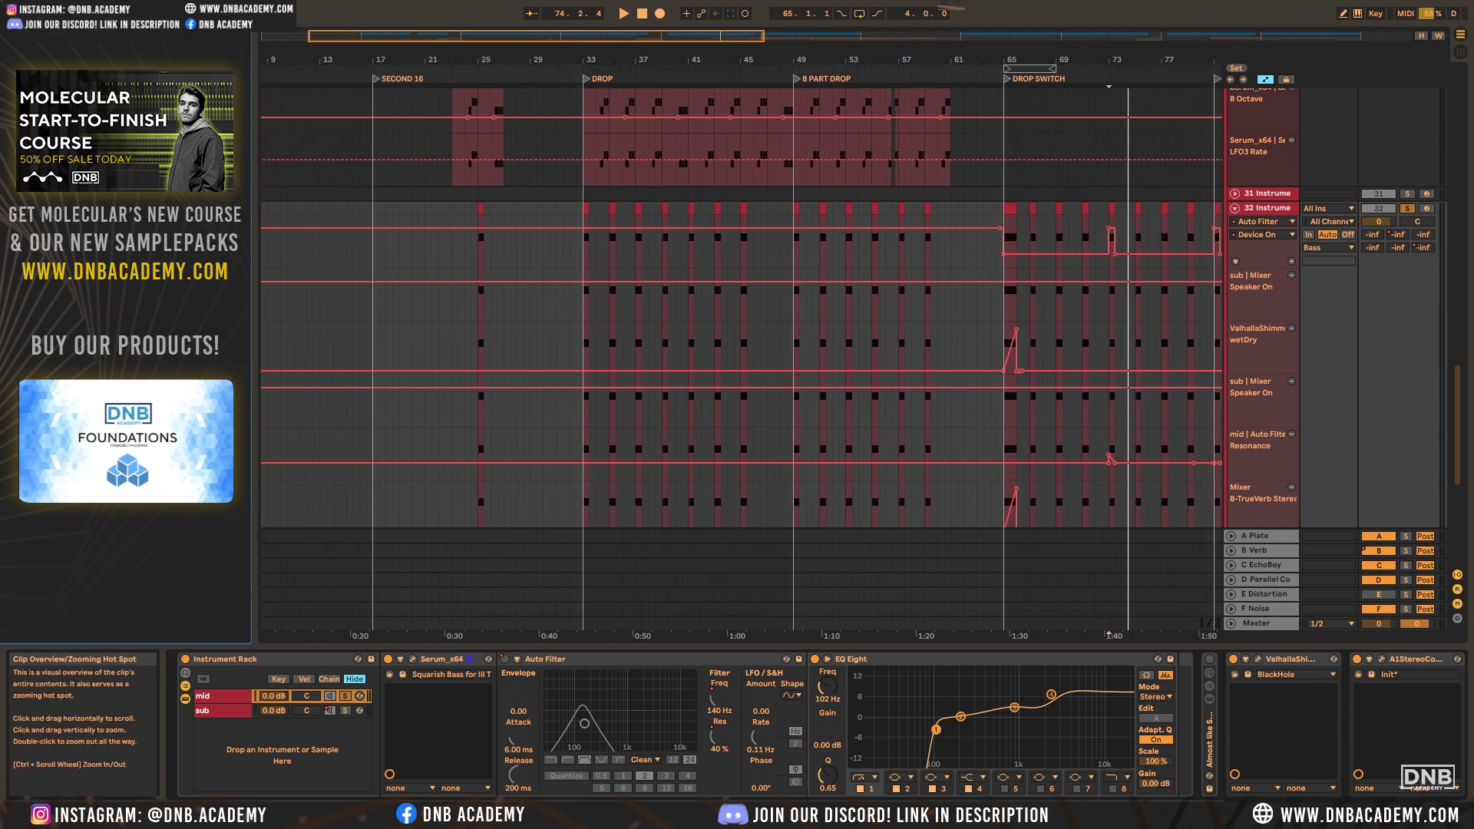
pyautogui.scroll(-5, 912, 338)
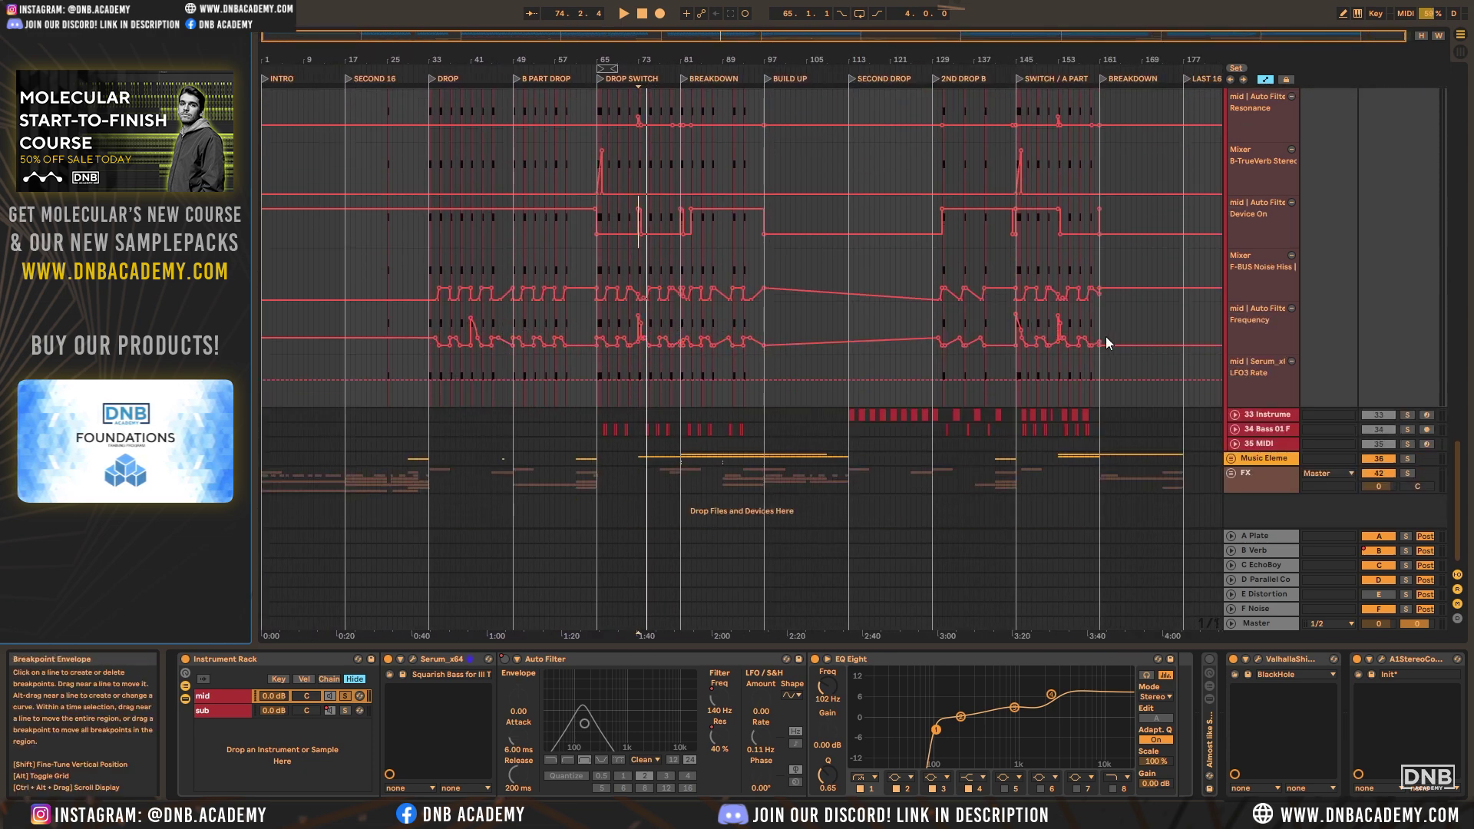
pyautogui.scroll(1, 629, 292)
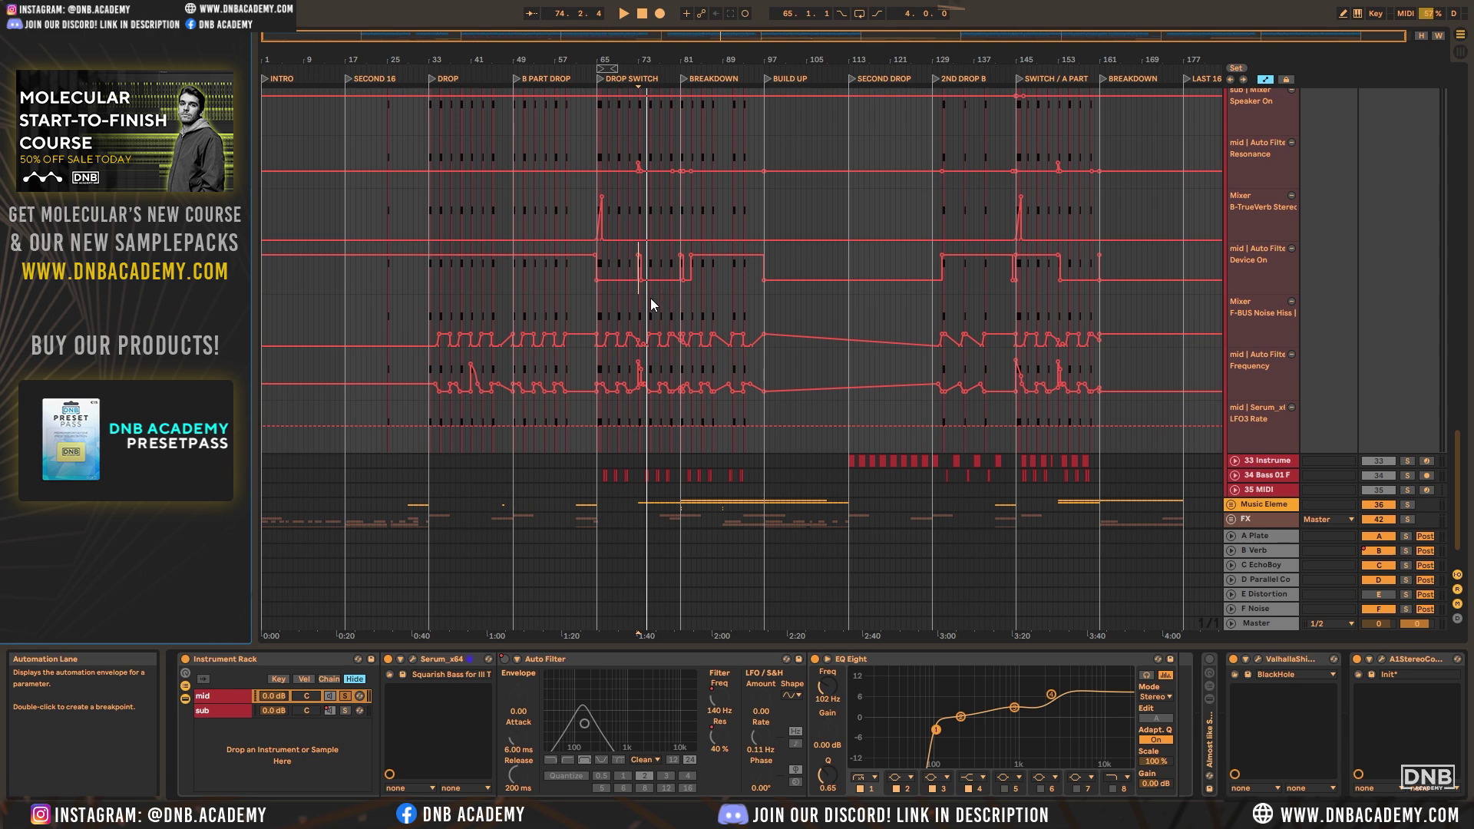
pyautogui.scroll(1, 980, 357)
pyautogui.moveTo(503, 29); pyautogui.dragTo(720, 352)
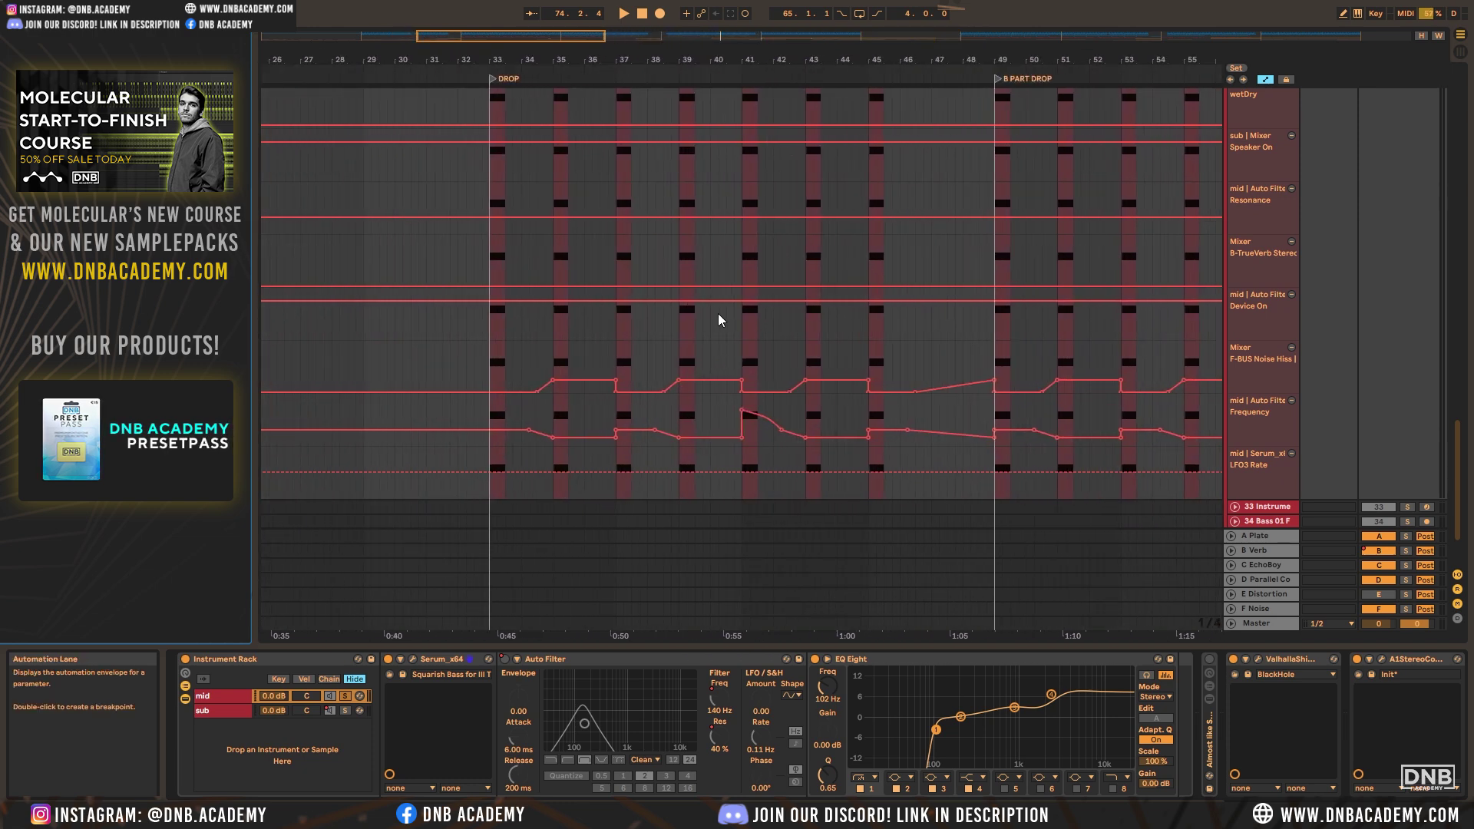
# Open the mid chain's Serum and look through its effects and oscillators
pyautogui.click(403, 674)
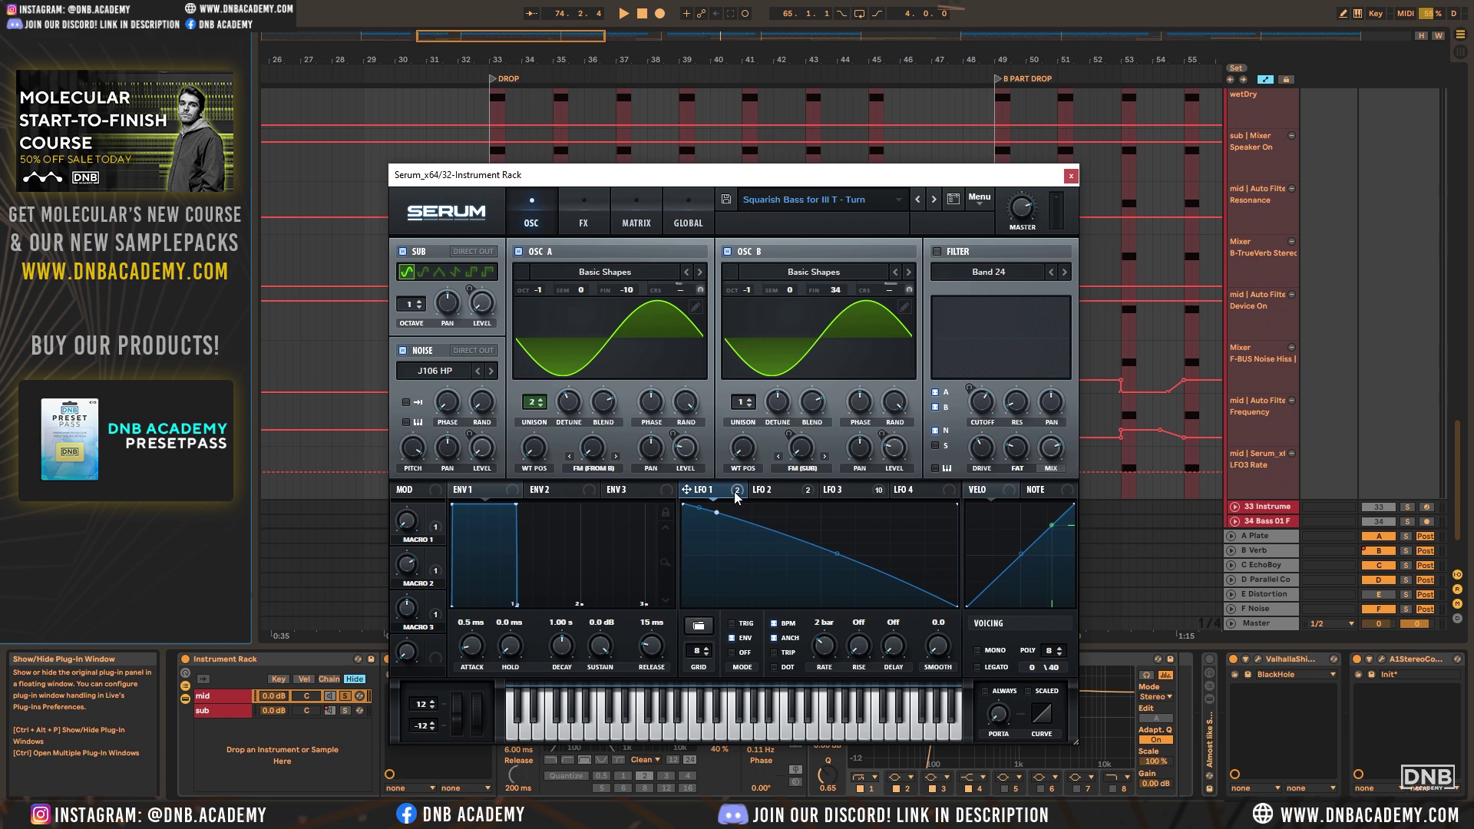
pyautogui.click(585, 222)
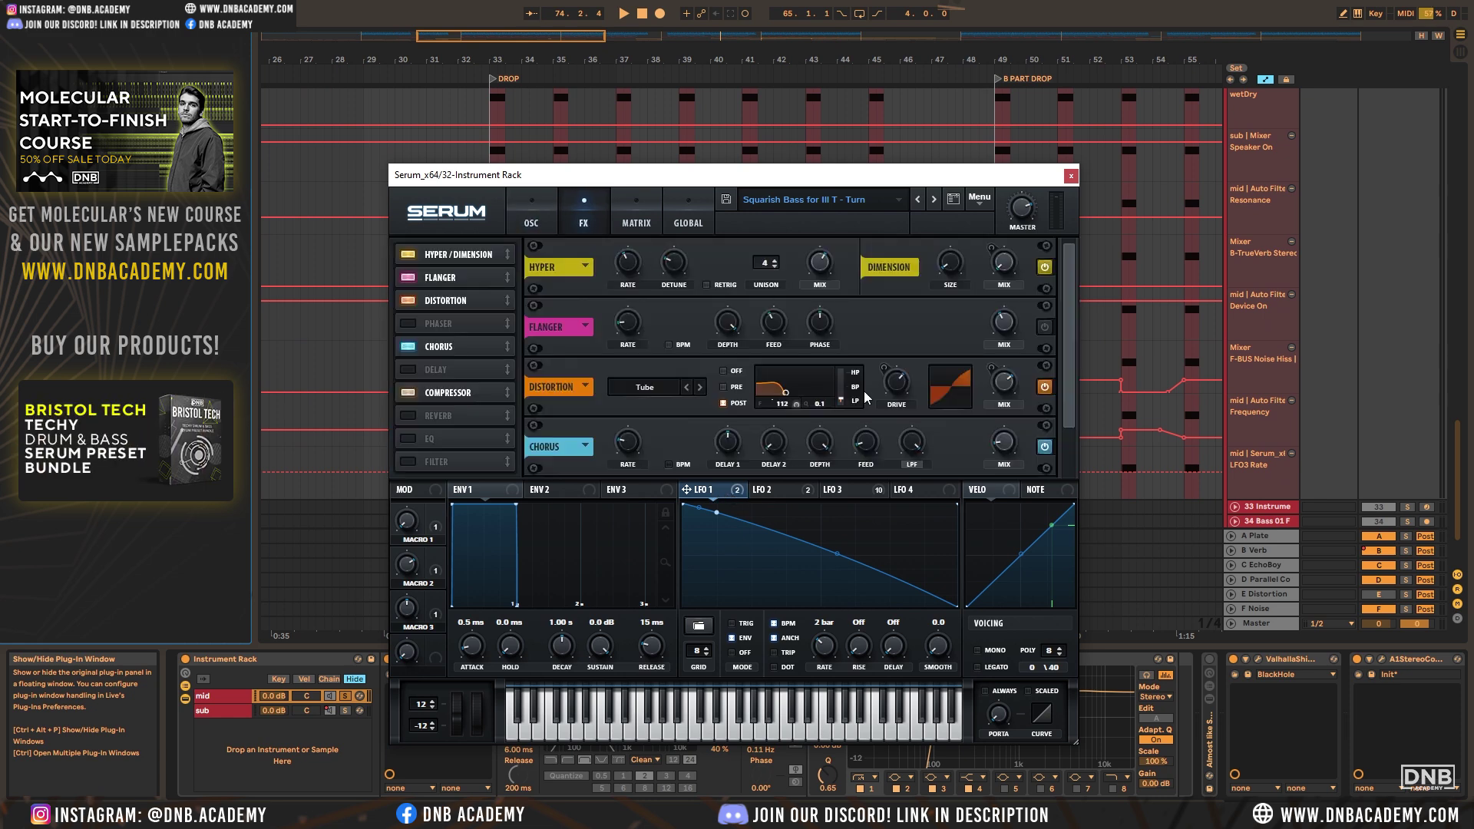
pyautogui.click(529, 221)
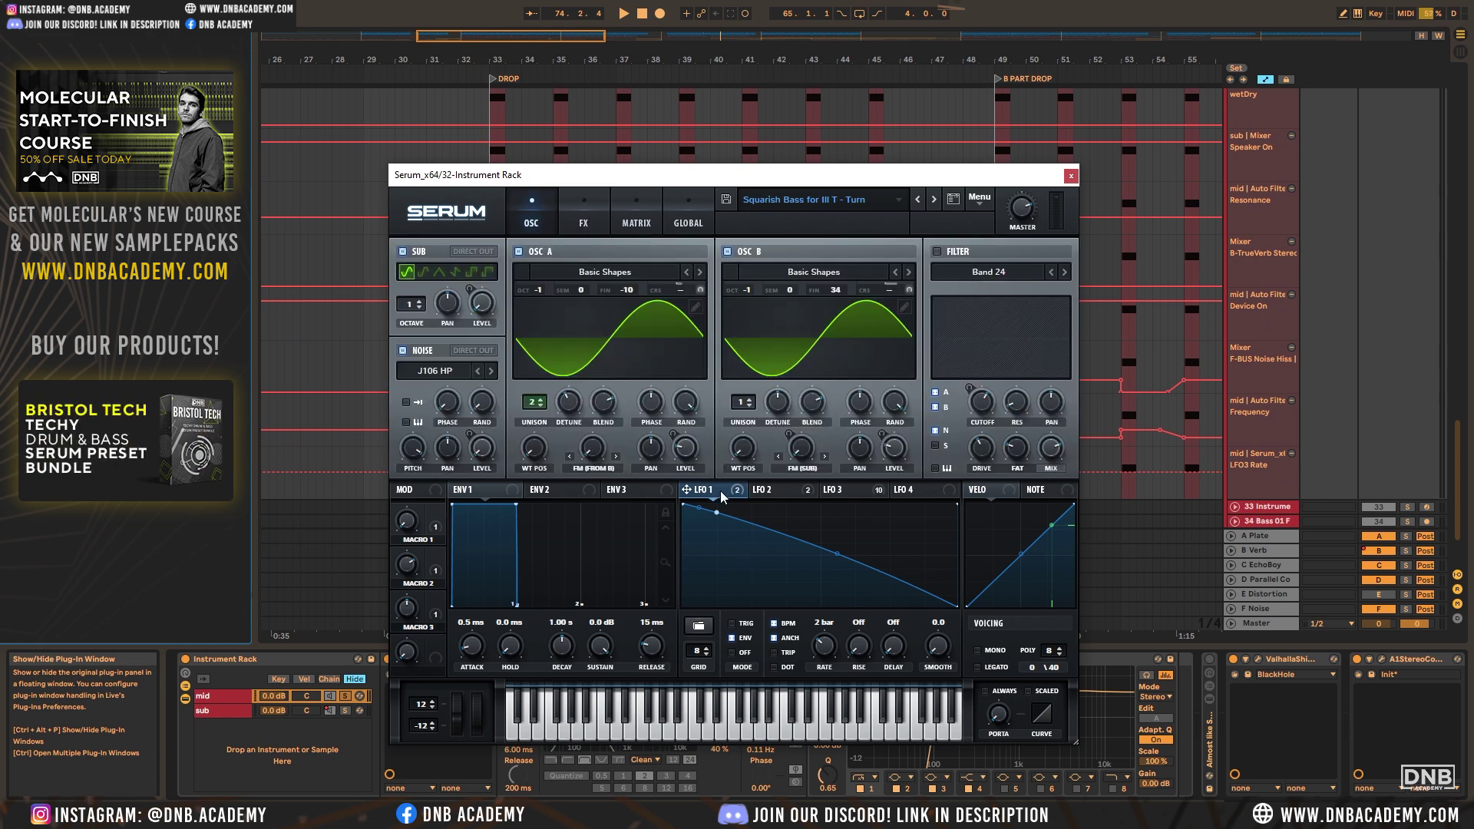
# Audition LFO 1 by activating all its destinations and playing a note, bypass them all, and toggle the A CoarsePit bypass
pyautogui.rightClick(685, 492)
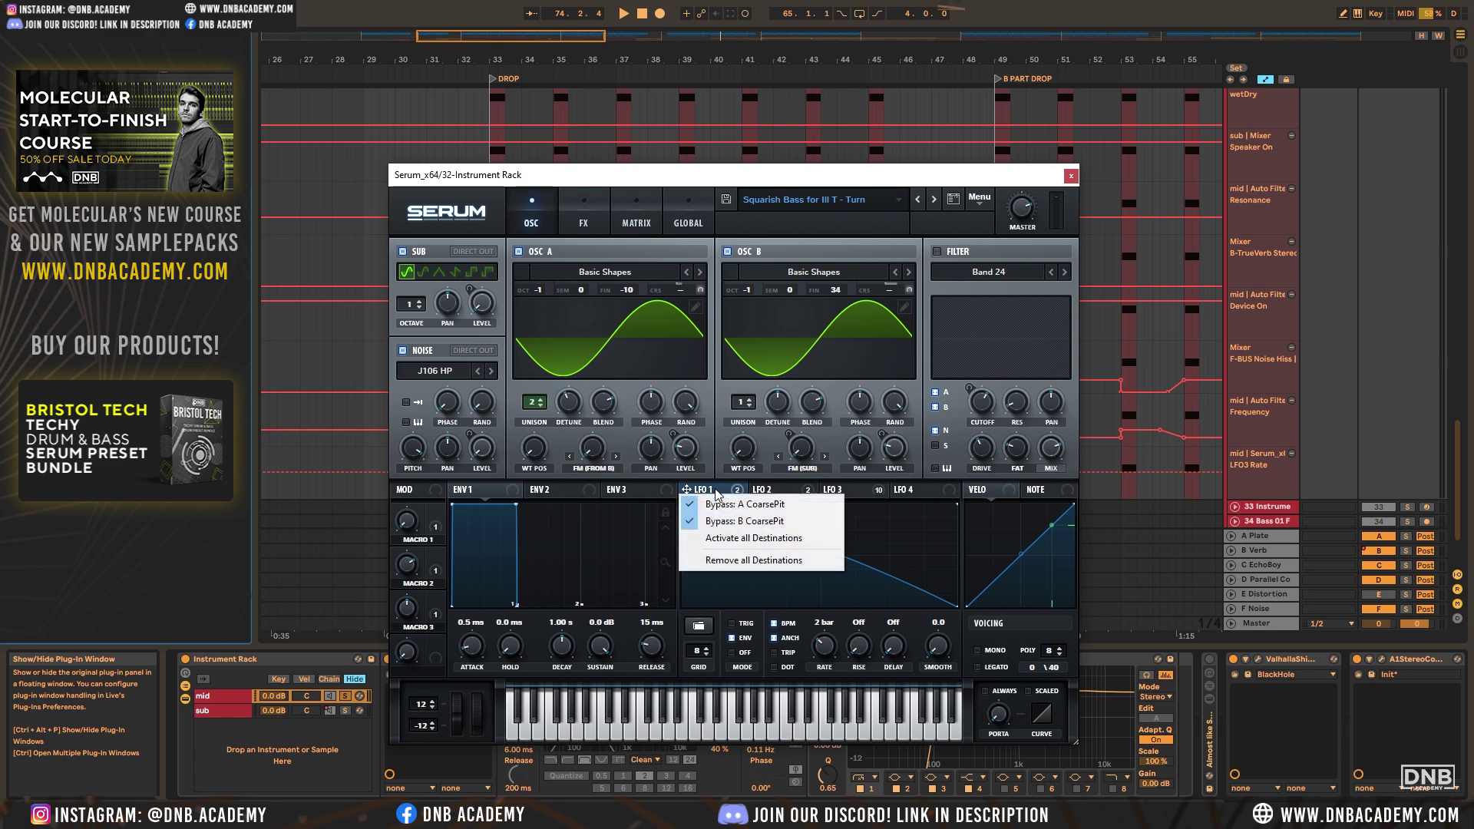
pyautogui.click(745, 540)
pyautogui.click(676, 735)
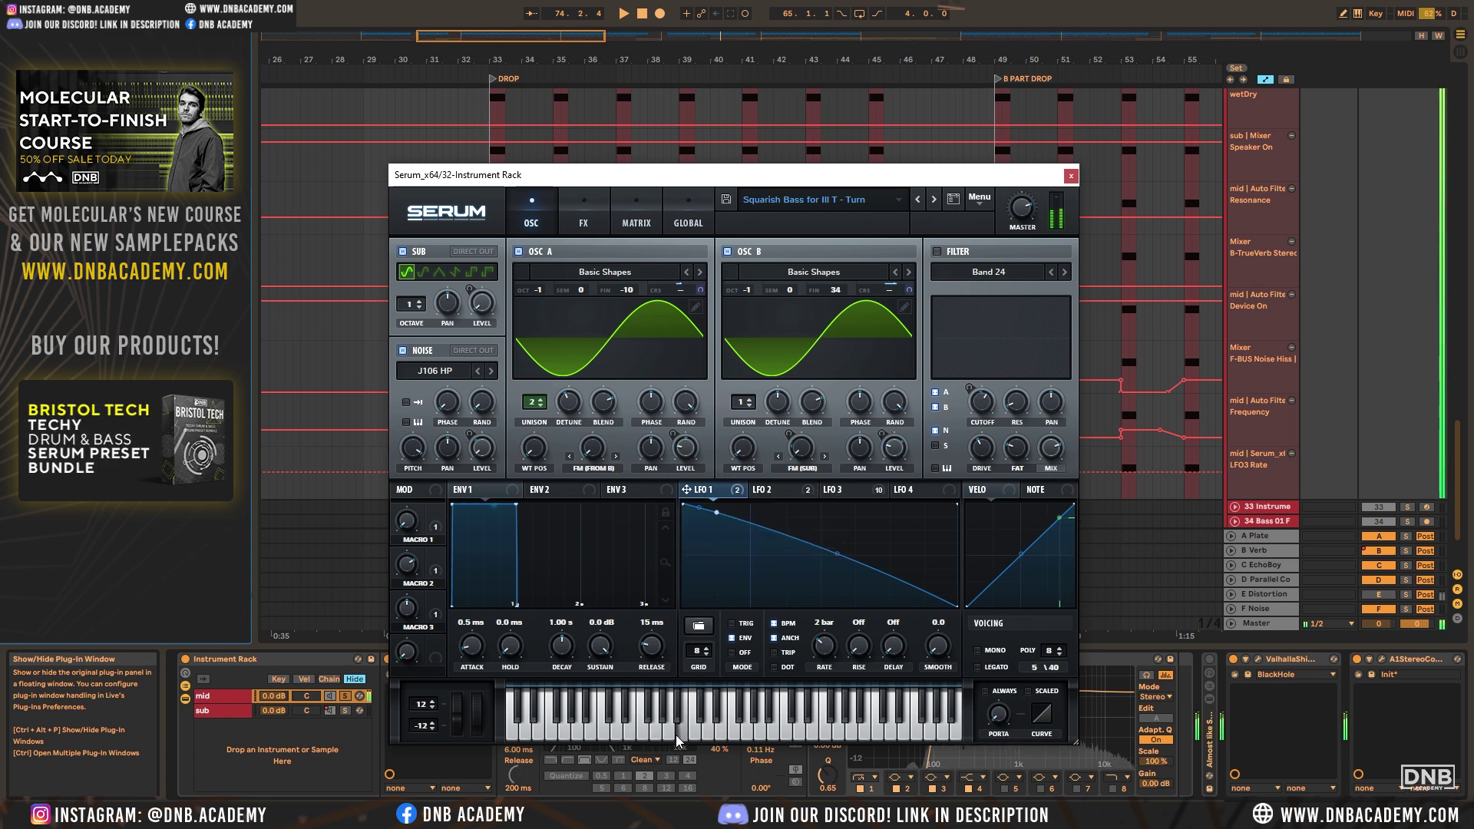
pyautogui.rightClick(686, 491)
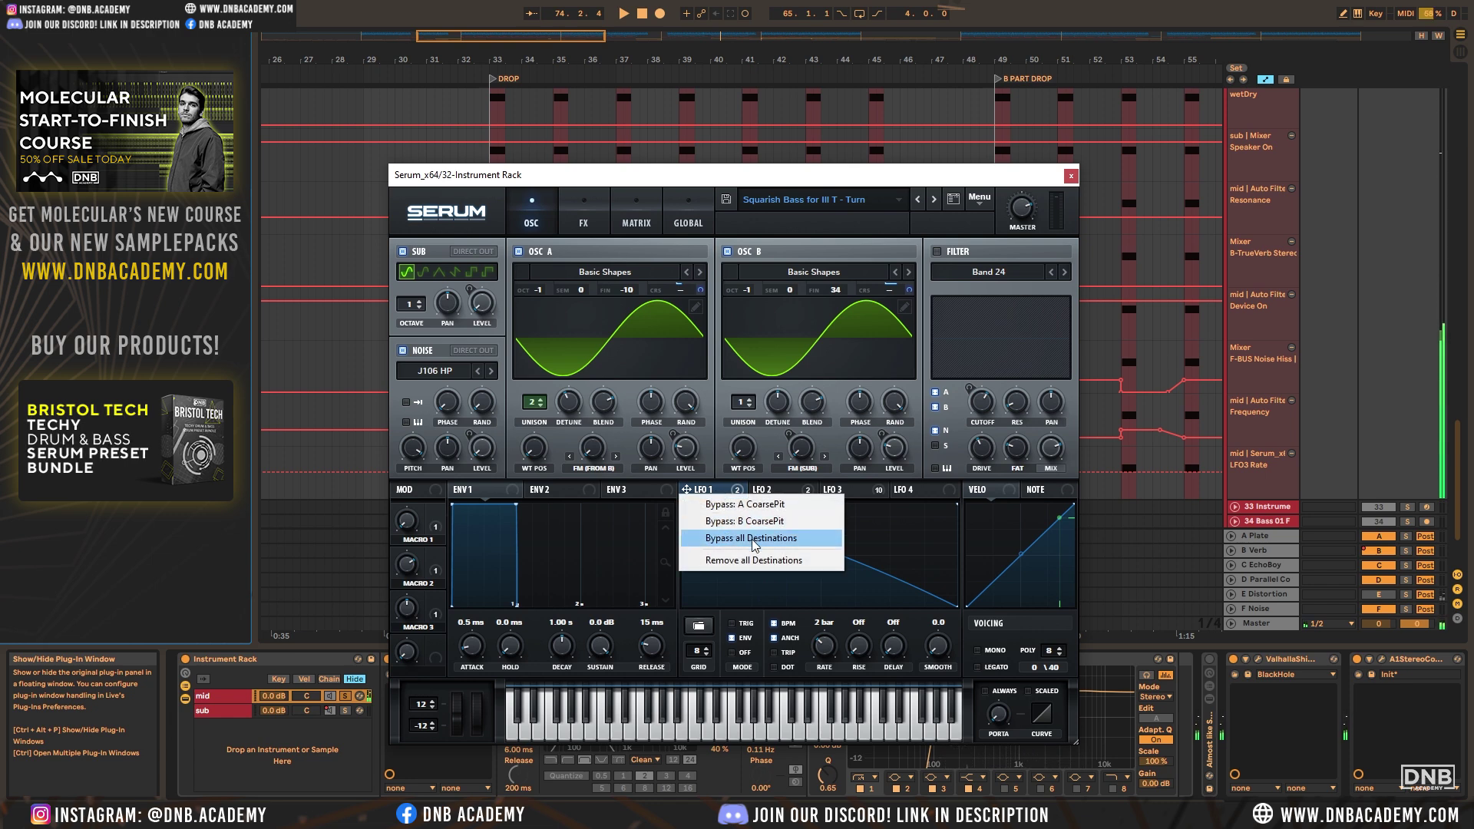
pyautogui.click(755, 538)
pyautogui.rightClick(685, 491)
pyautogui.click(740, 505)
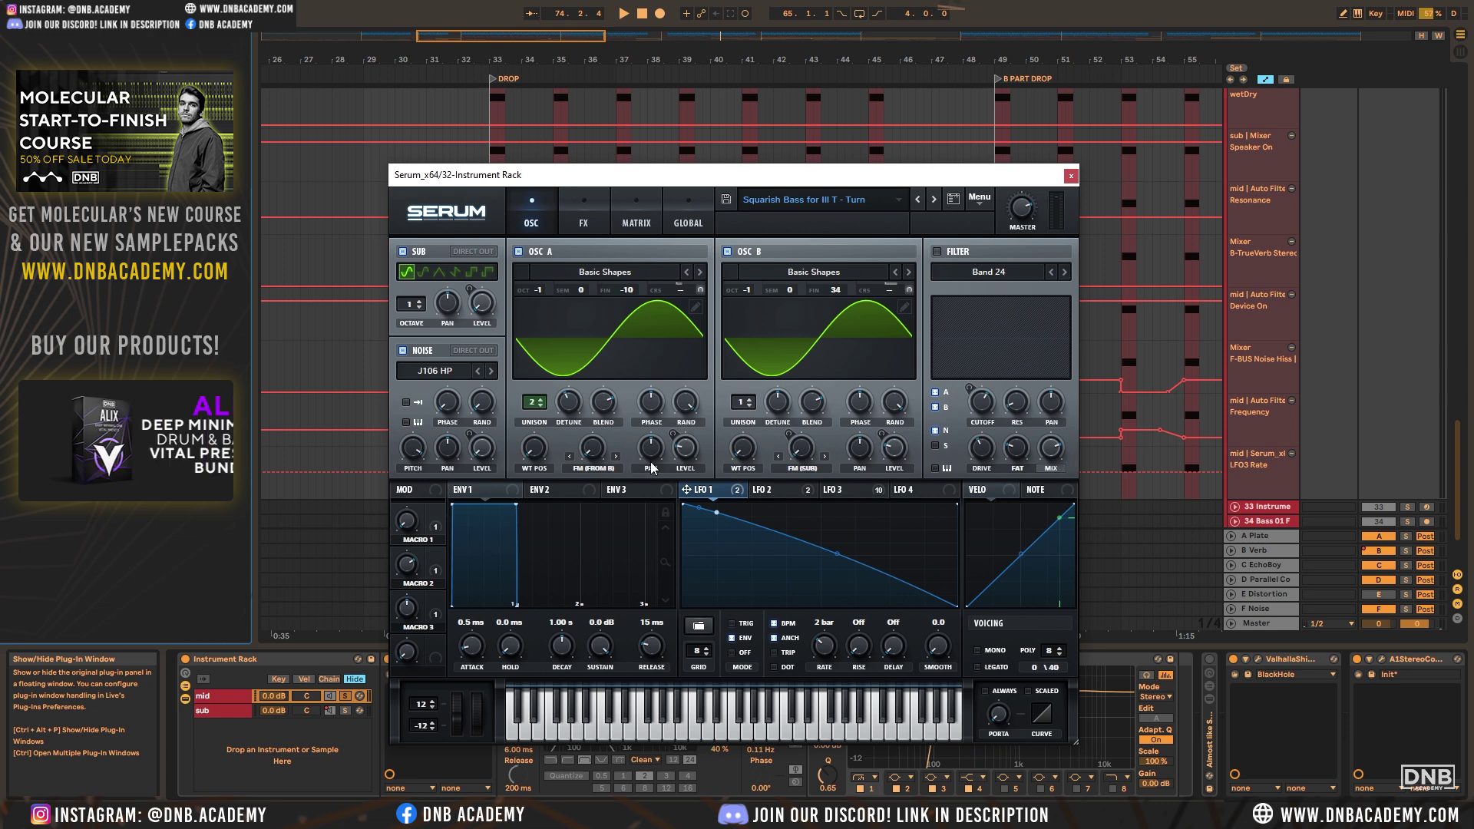
# Examine Serum's LFO 2 and LFO 3 modulation, auditioning a note and looking through the modulated effects
pyautogui.click(777, 492)
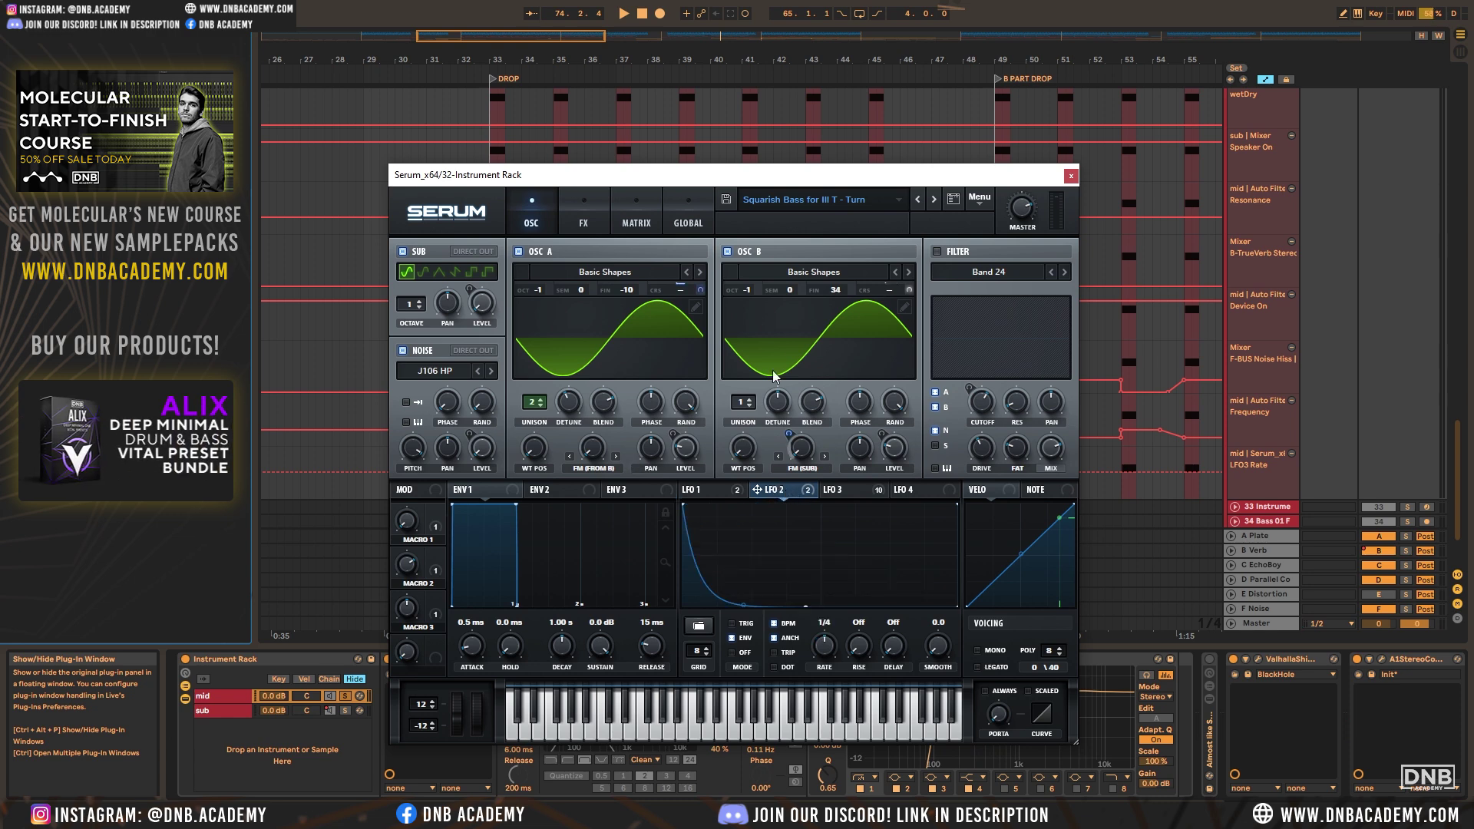
pyautogui.click(733, 714)
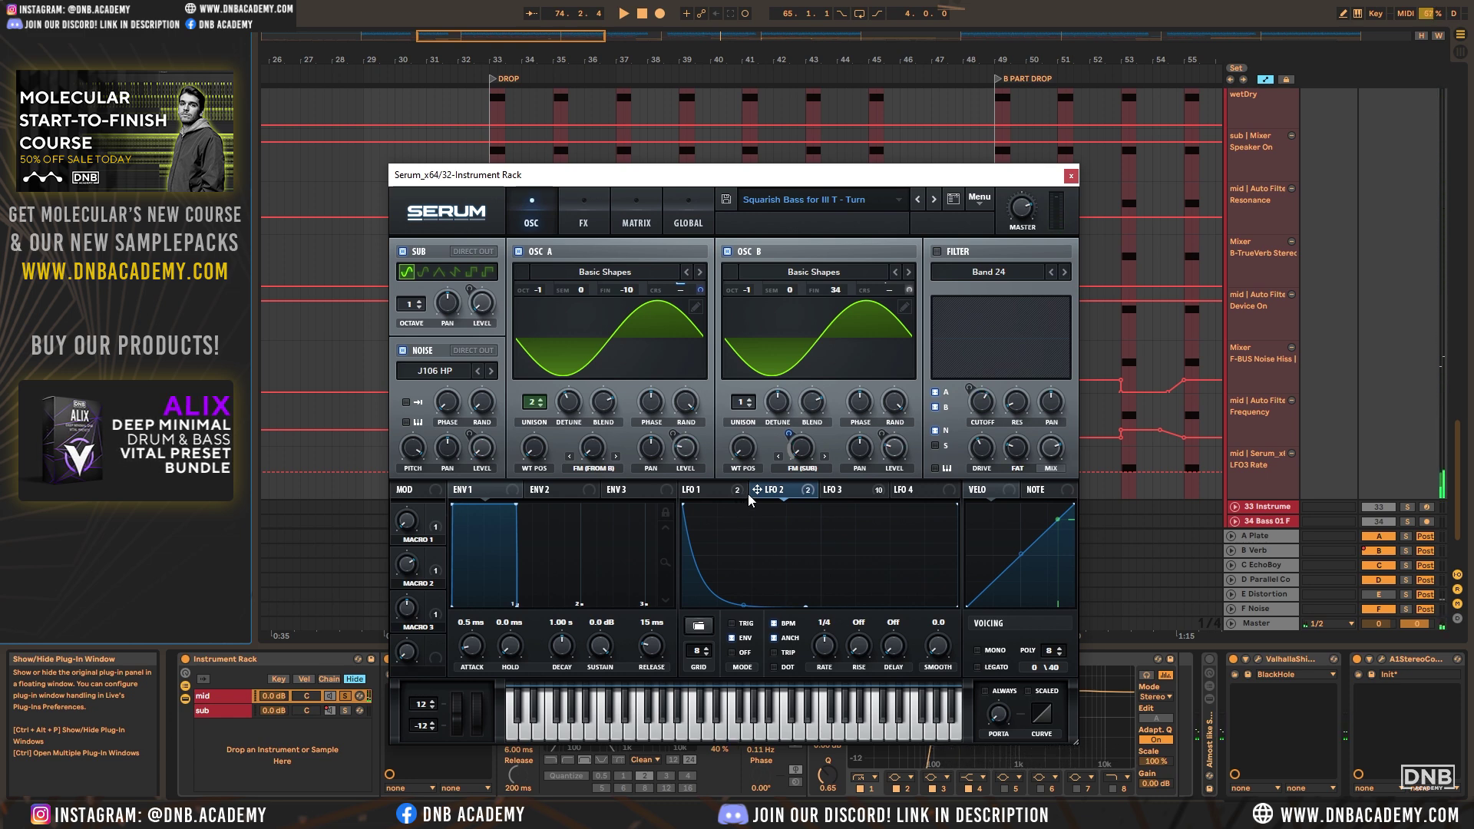
pyautogui.click(852, 491)
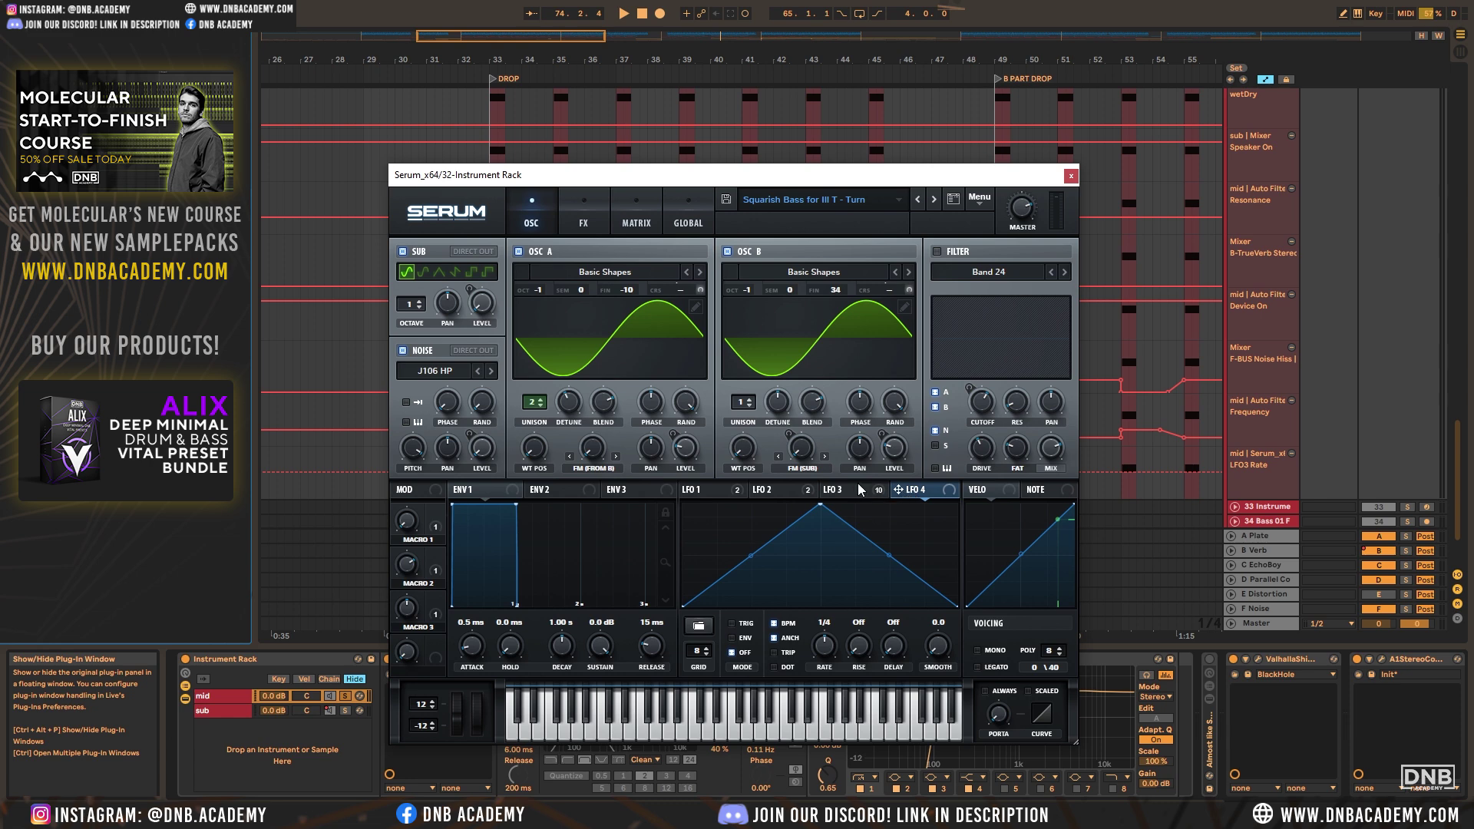
pyautogui.click(584, 218)
pyautogui.scroll(-3, 1061, 392)
pyautogui.scroll(3, 1066, 301)
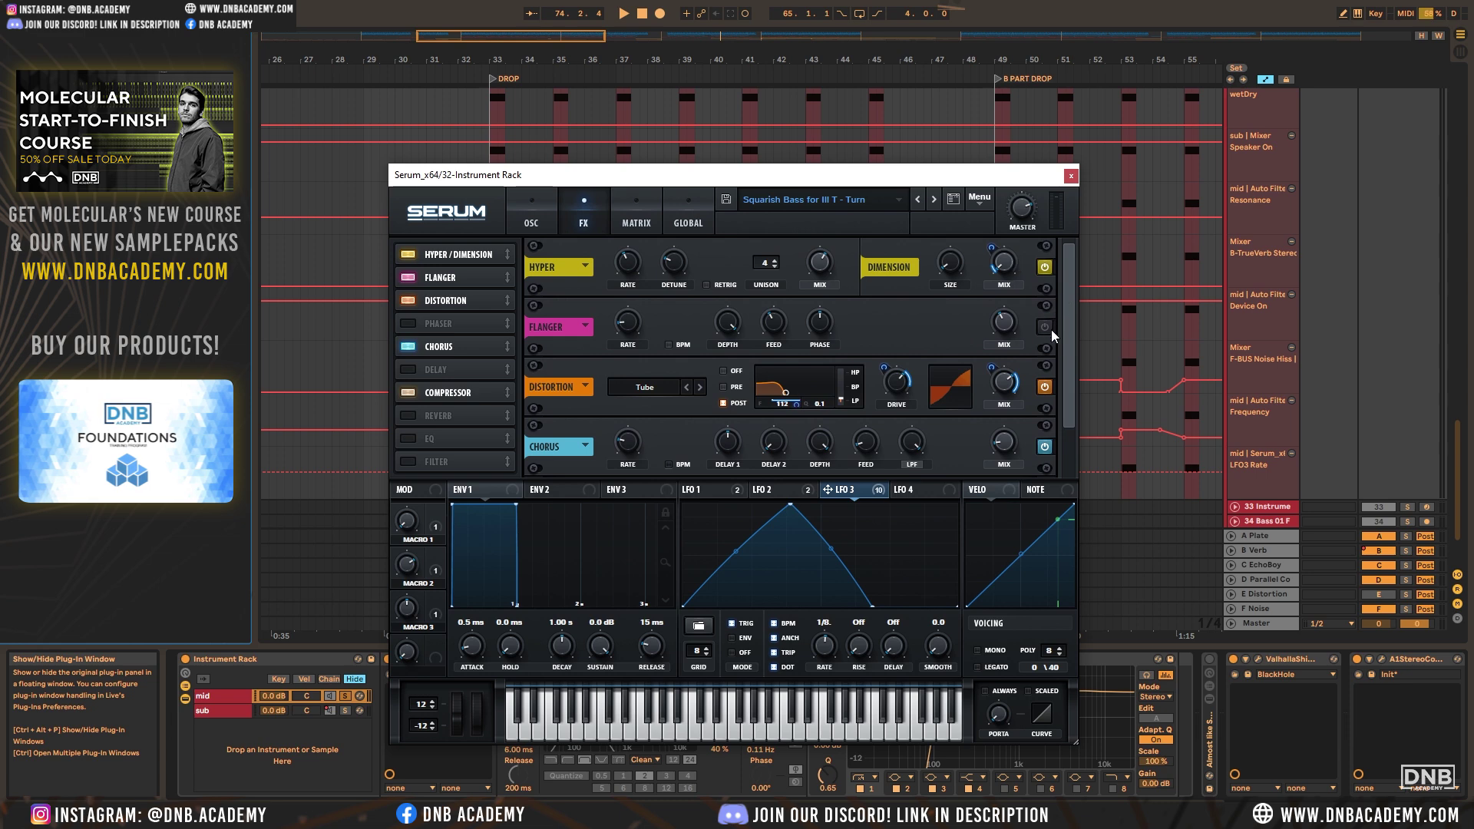
pyautogui.scroll(-2, 1066, 428)
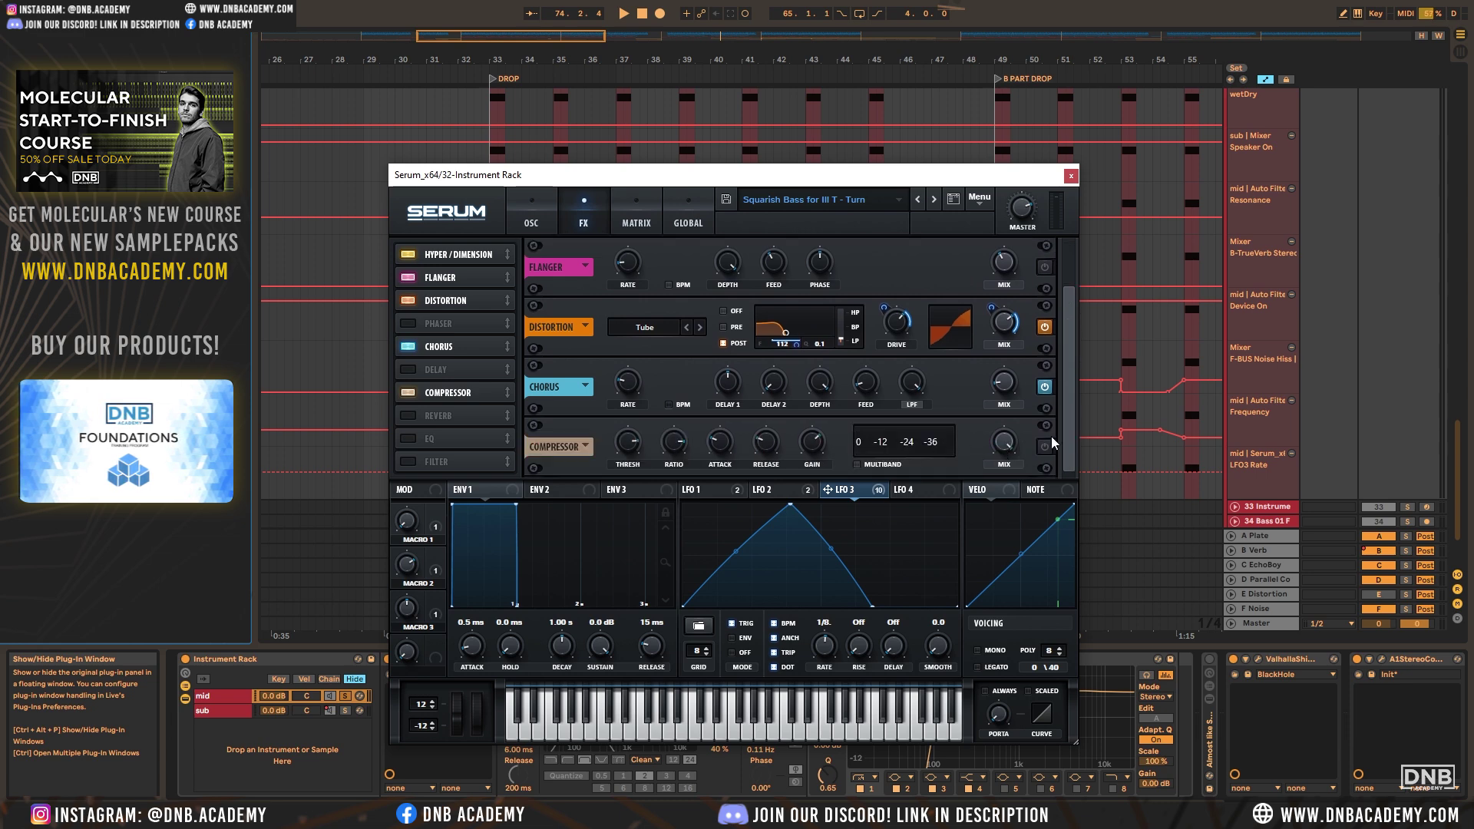
pyautogui.scroll(2, 1072, 358)
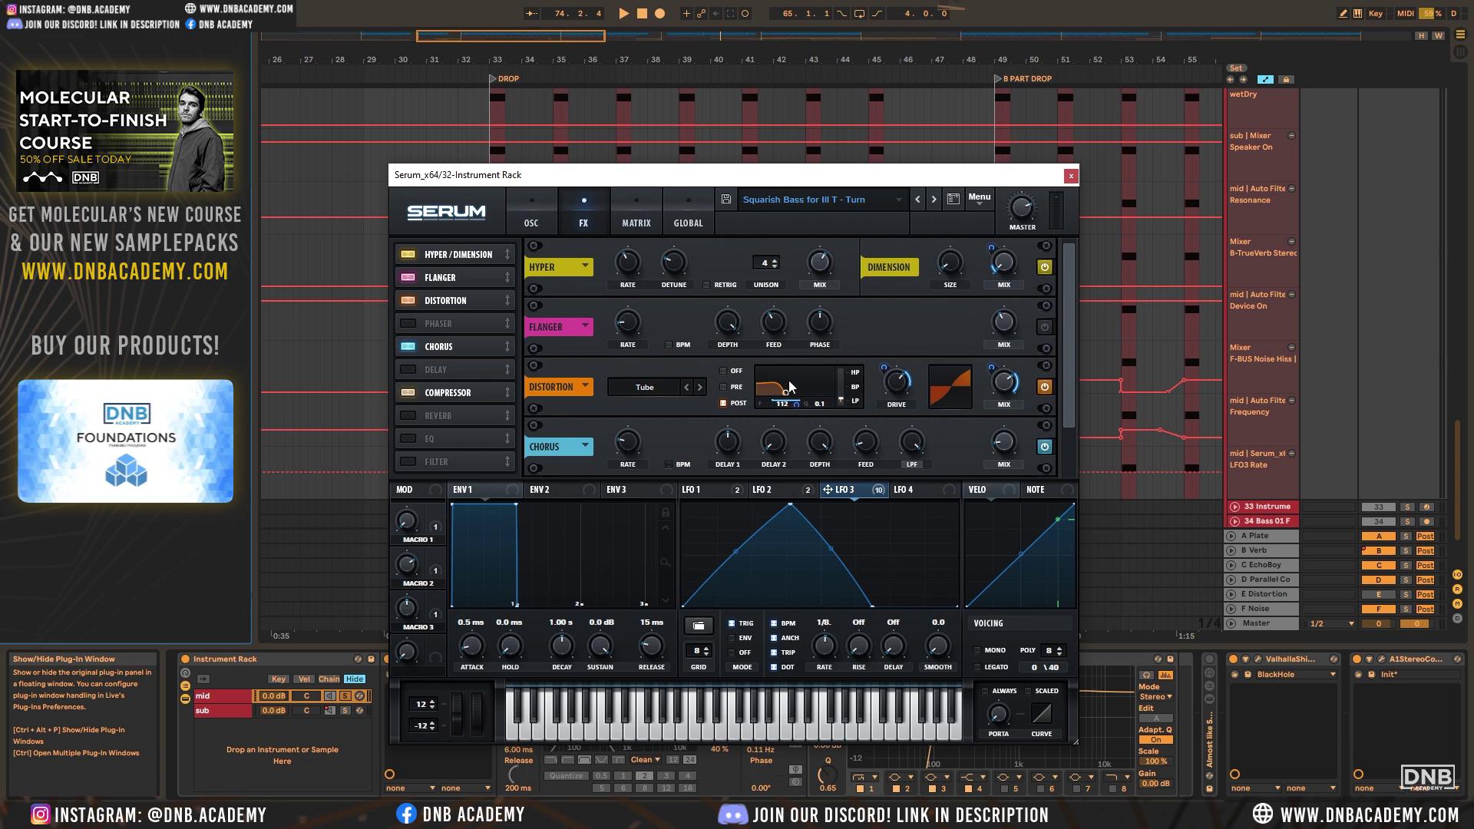
# Switch off Serum's Distortion, play the mid chain from the DROP without it, and close Serum
pyautogui.click(1045, 387)
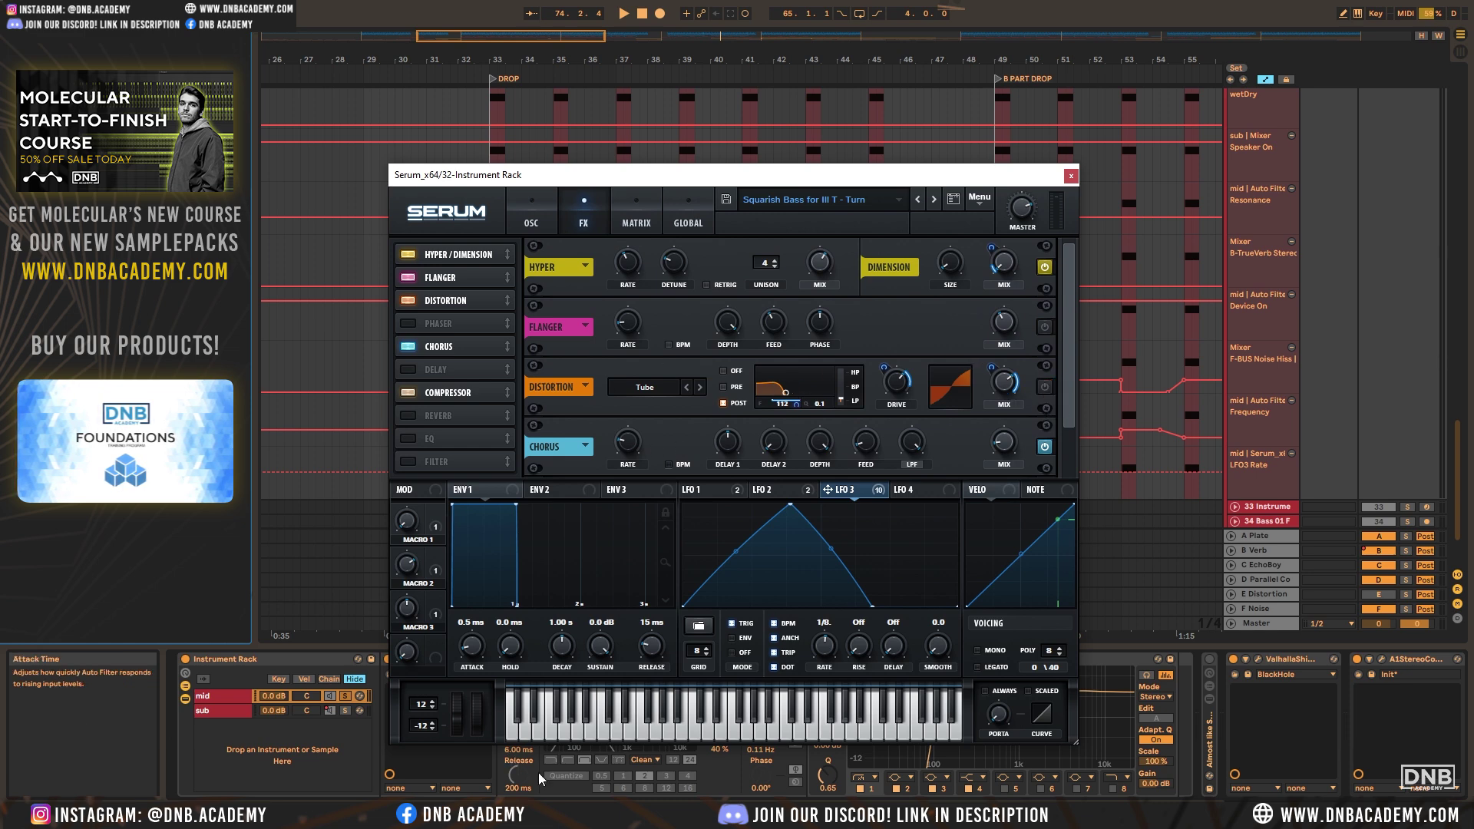
pyautogui.press('super+b')
pyautogui.press('space')
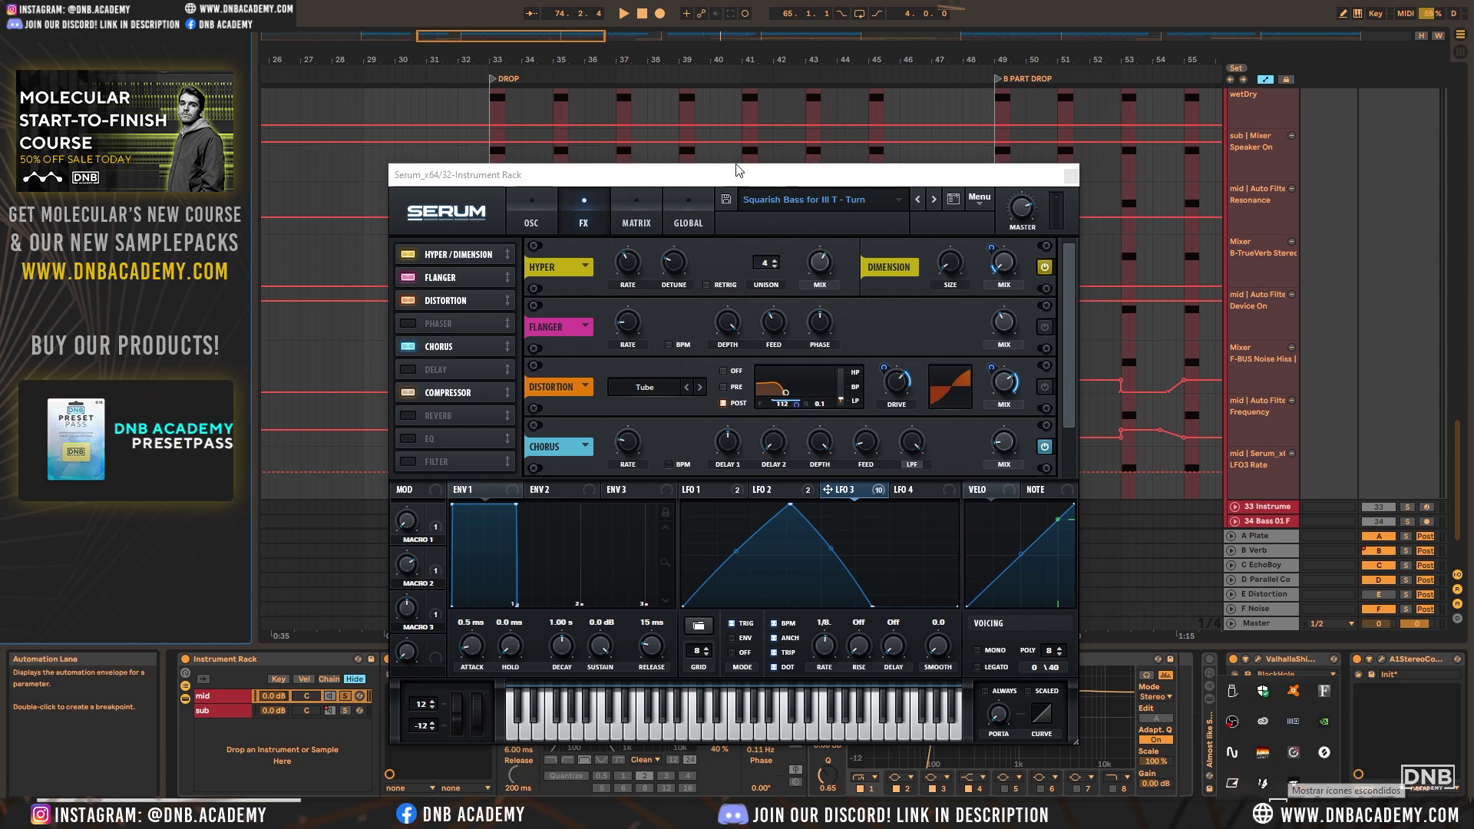
pyautogui.click(489, 96)
pyautogui.press('space')
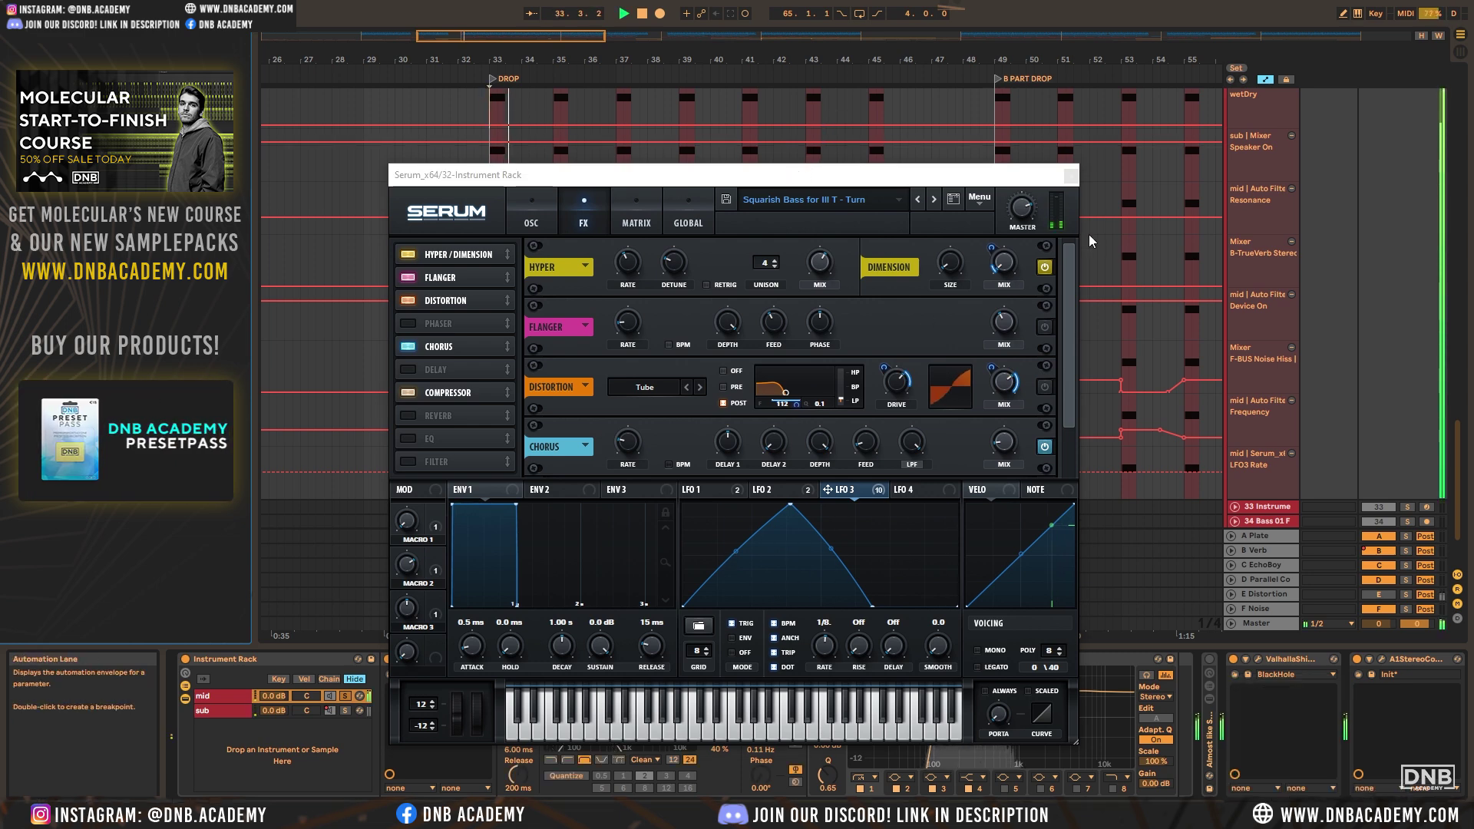
pyautogui.click(1070, 176)
# Deactivate the Auto Filter during playback from the DROP, check Serum's effects and oscillators, and re-enable the automation
pyautogui.click(505, 659)
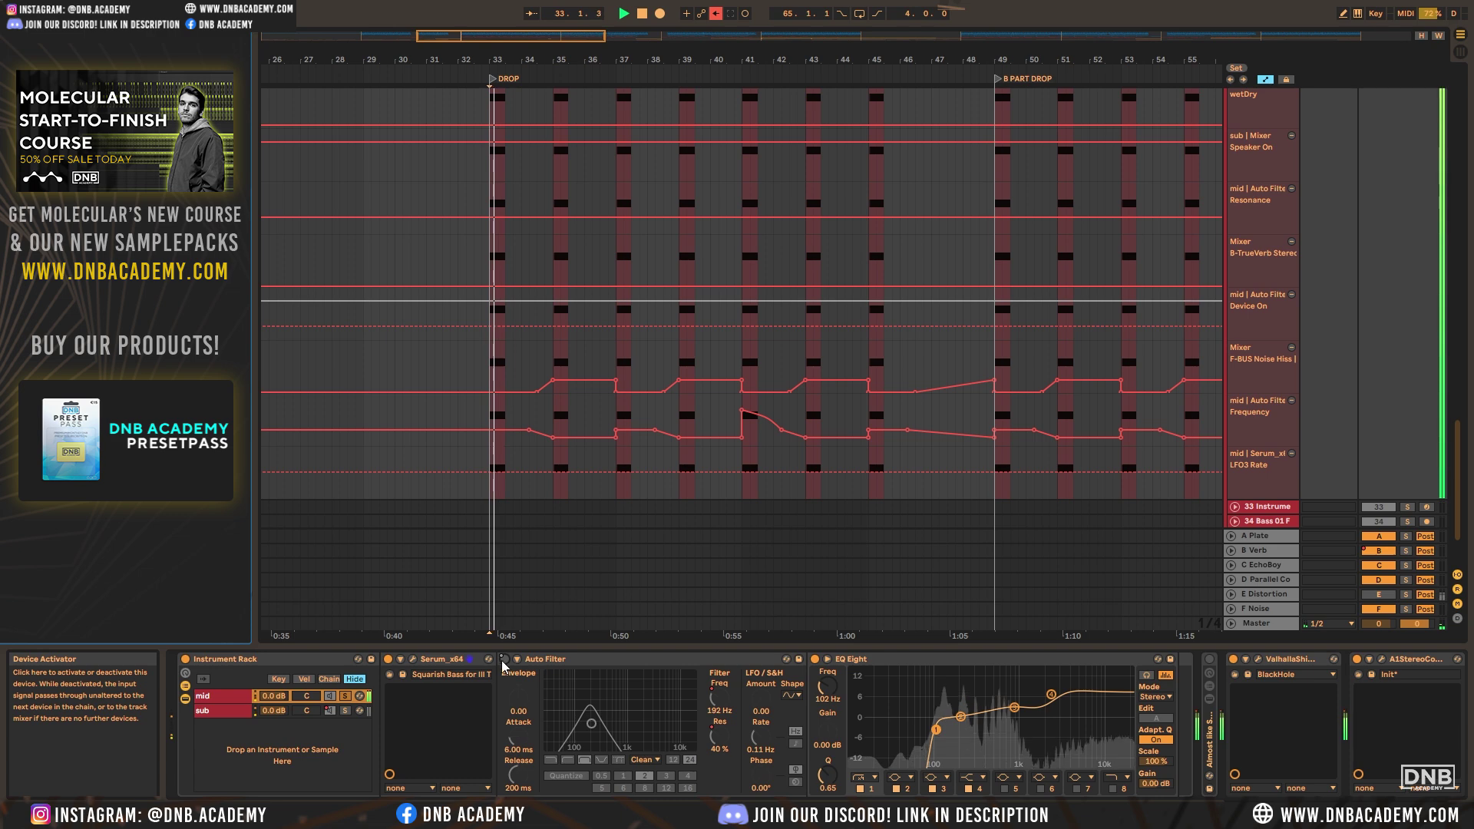
pyautogui.click(412, 659)
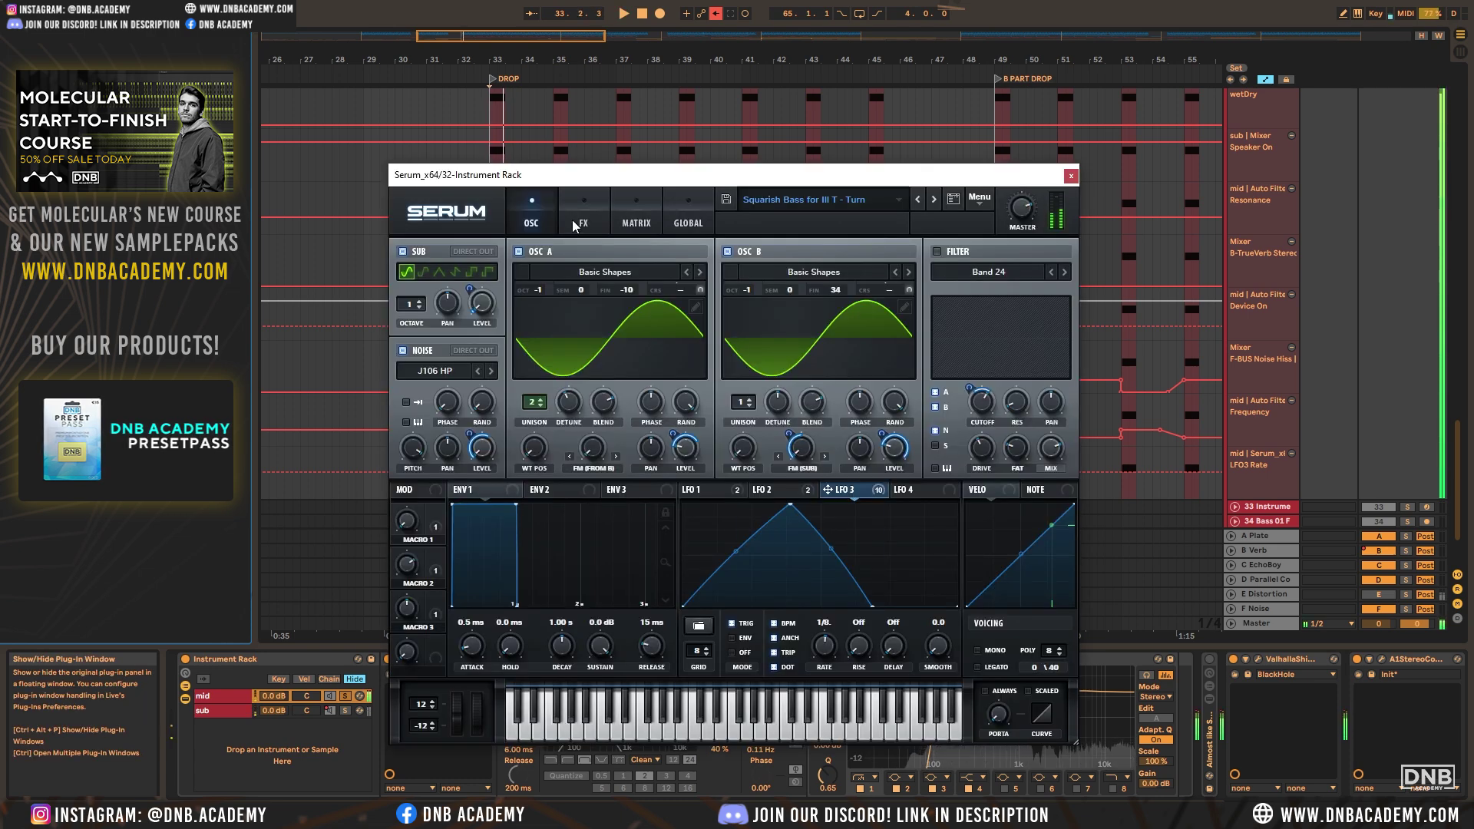
pyautogui.click(578, 223)
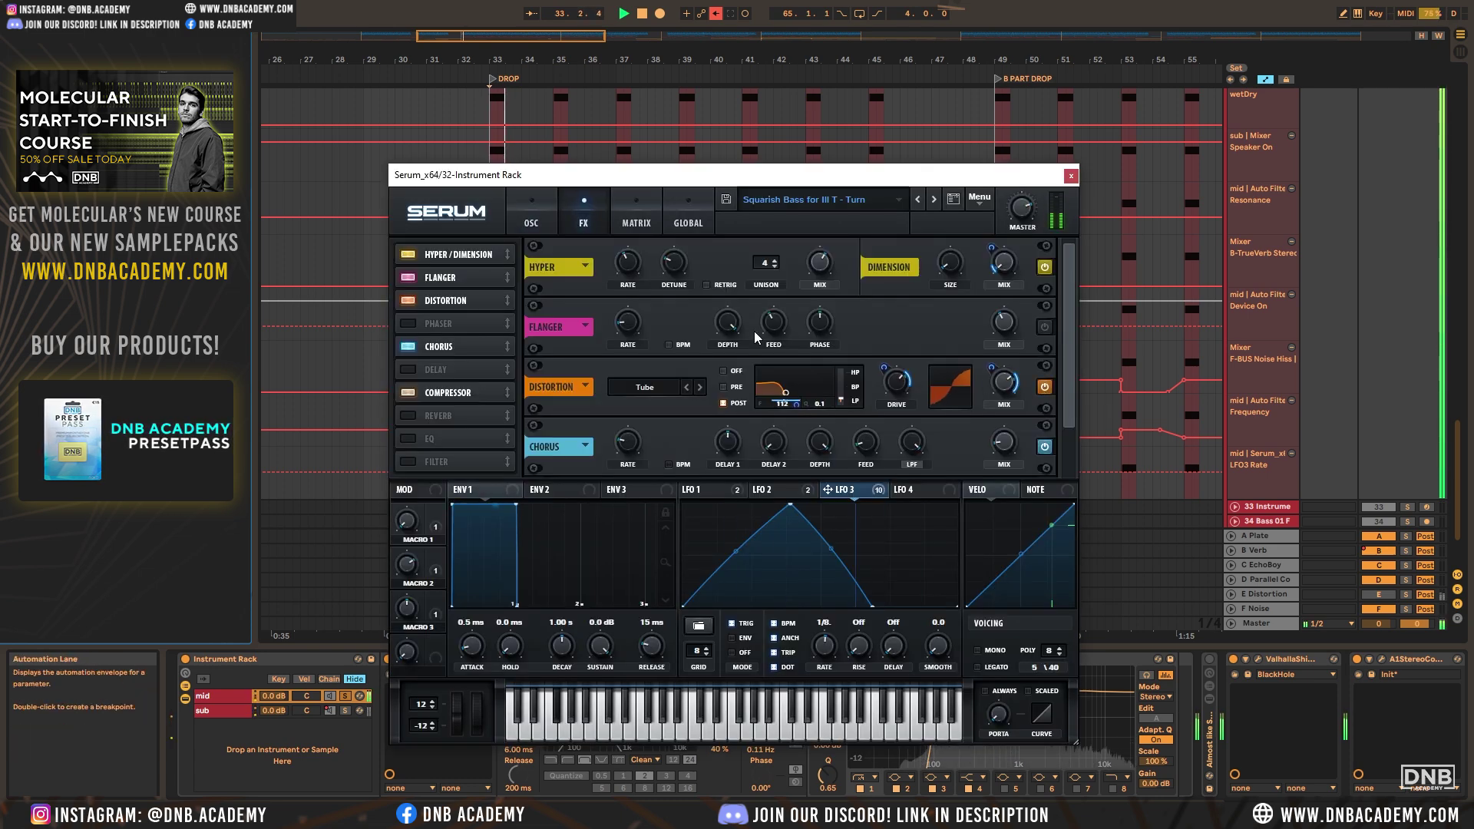
pyautogui.click(532, 218)
pyautogui.click(709, 14)
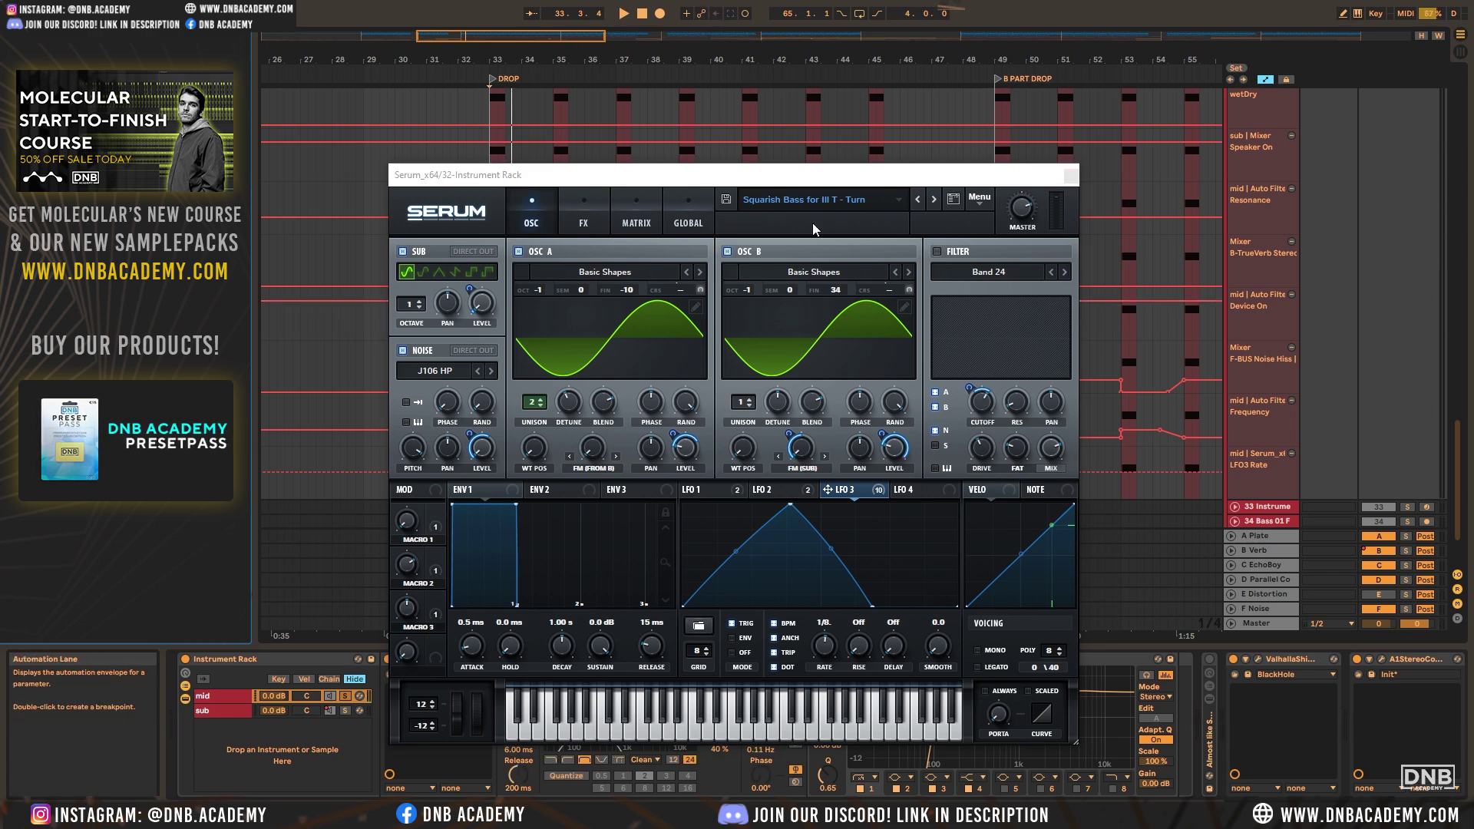
pyautogui.click(1070, 177)
# Select track 32's clip at the DROP SWITCH and play from it
pyautogui.scroll(5, 755, 291)
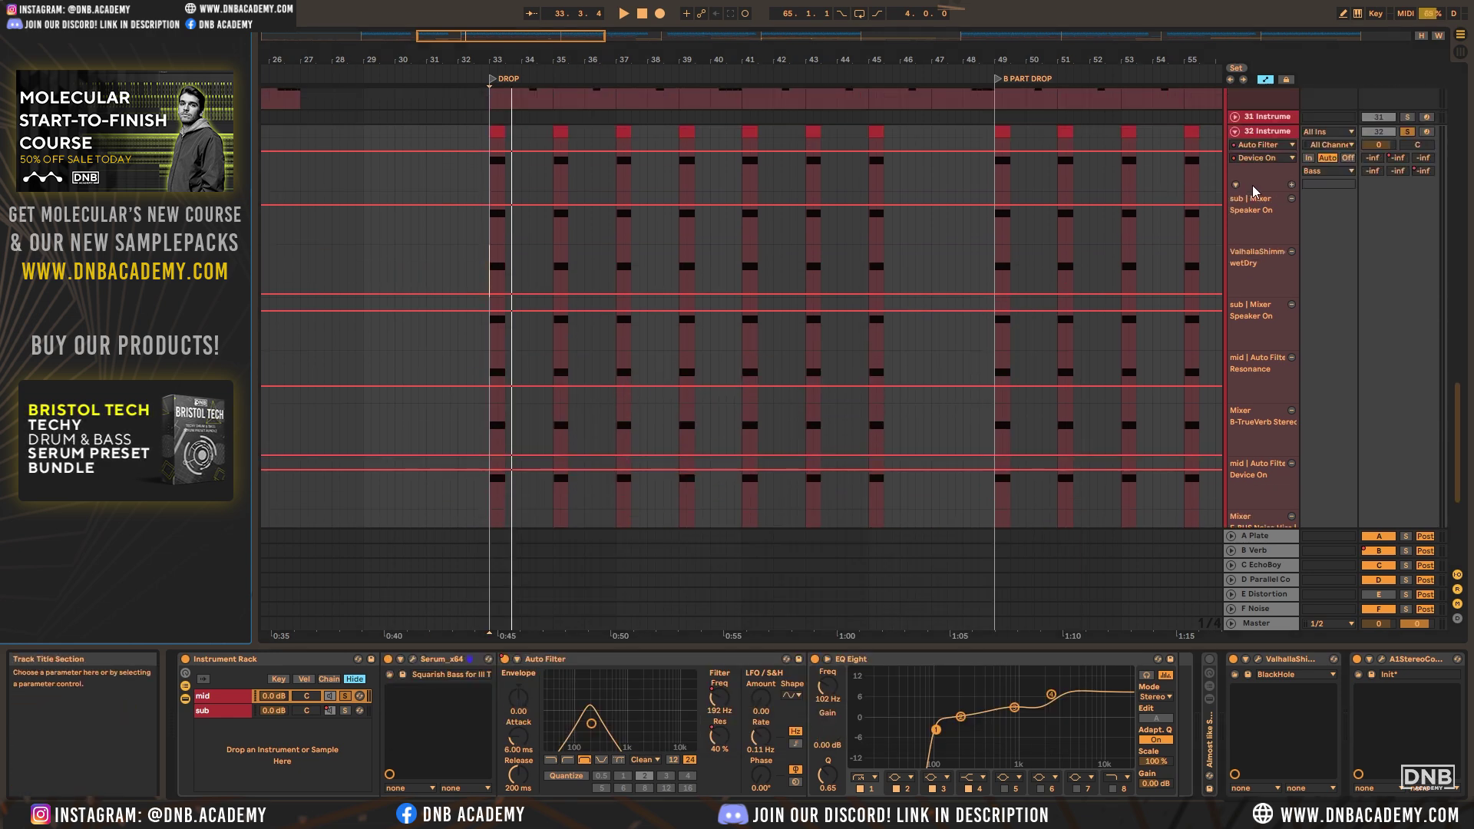
pyautogui.moveTo(1021, 59); pyautogui.dragTo(1021, 43)
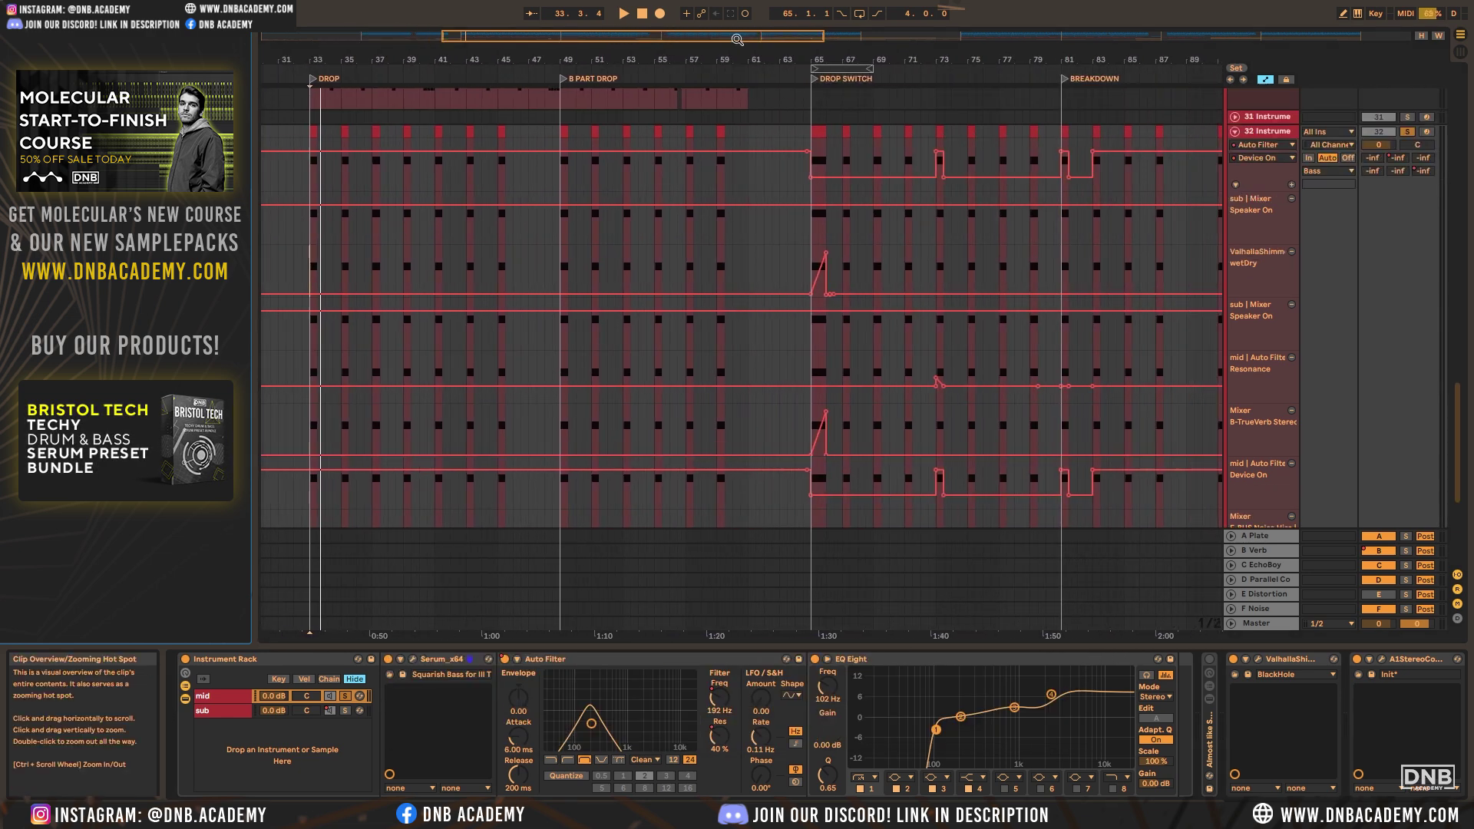
pyautogui.click(816, 131)
pyautogui.press('space')
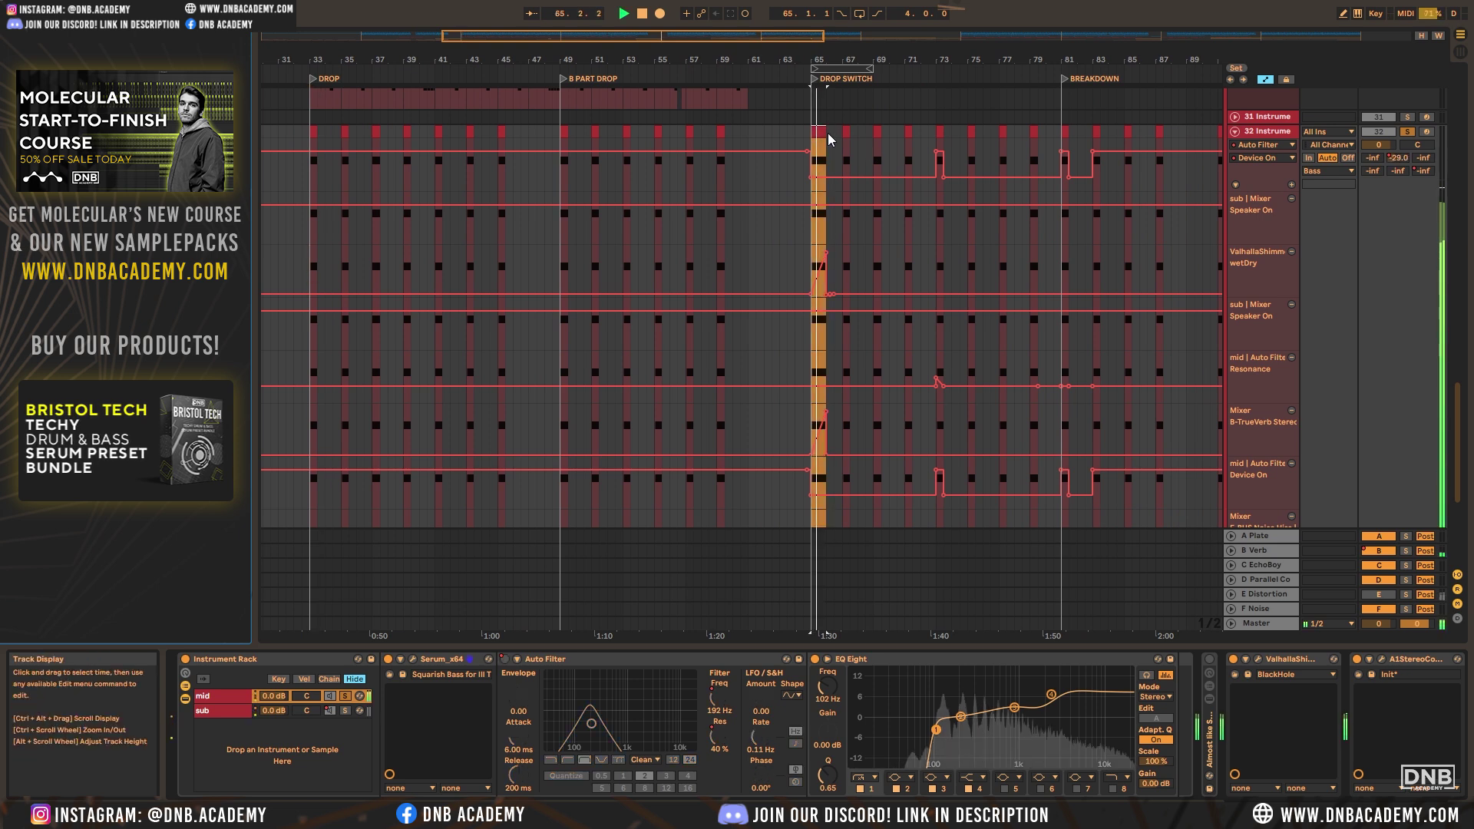
# Examine the mid chain's ValhallaShimmer while playing from the DROP SWITCH, compare the sound with it bypassed, and re-enable it
pyautogui.scroll(-4, 953, 335)
pyautogui.scroll(-3, 954, 341)
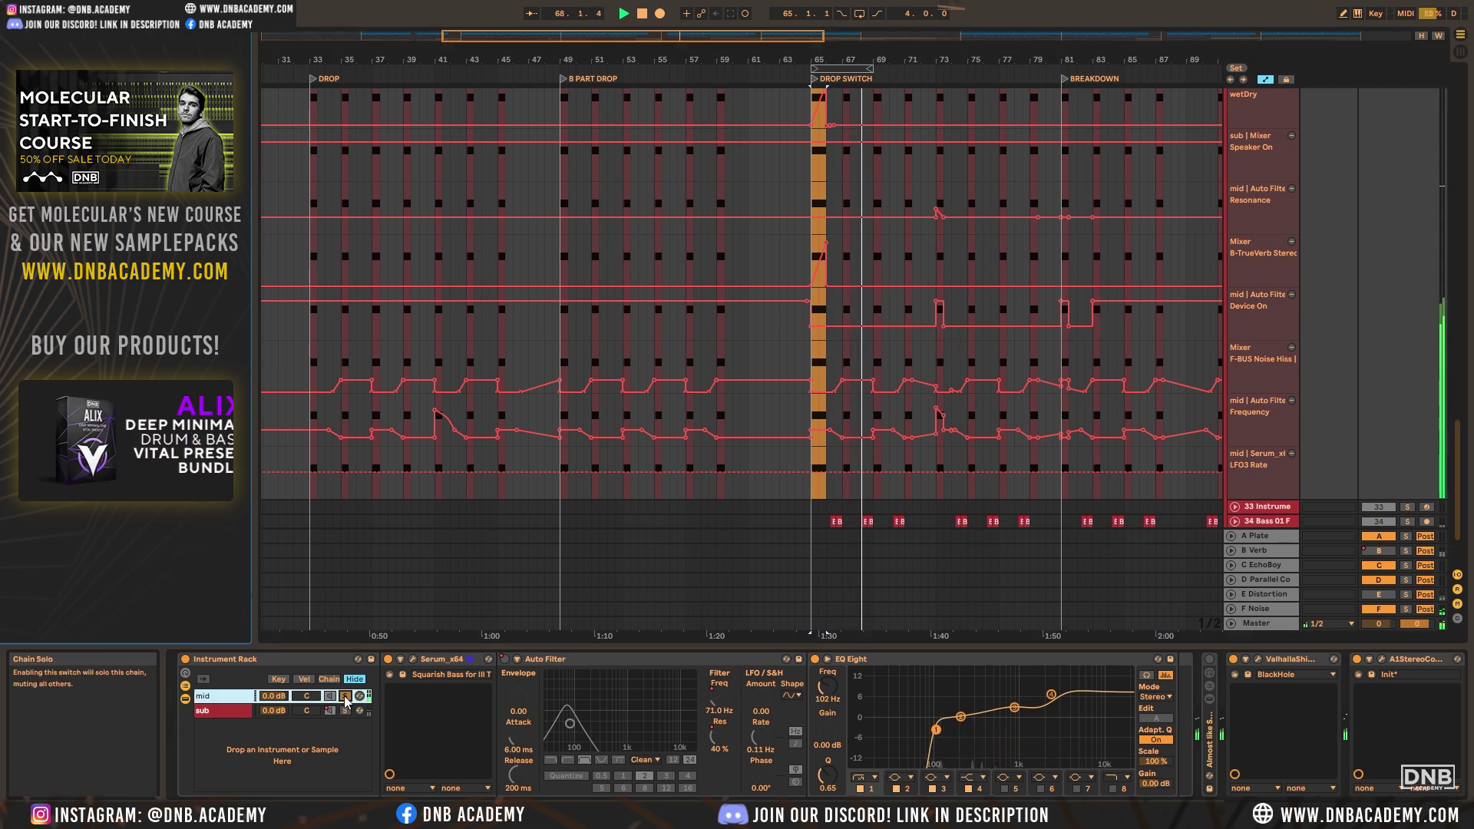
pyautogui.scroll(-3, 897, 691)
pyautogui.click(892, 658)
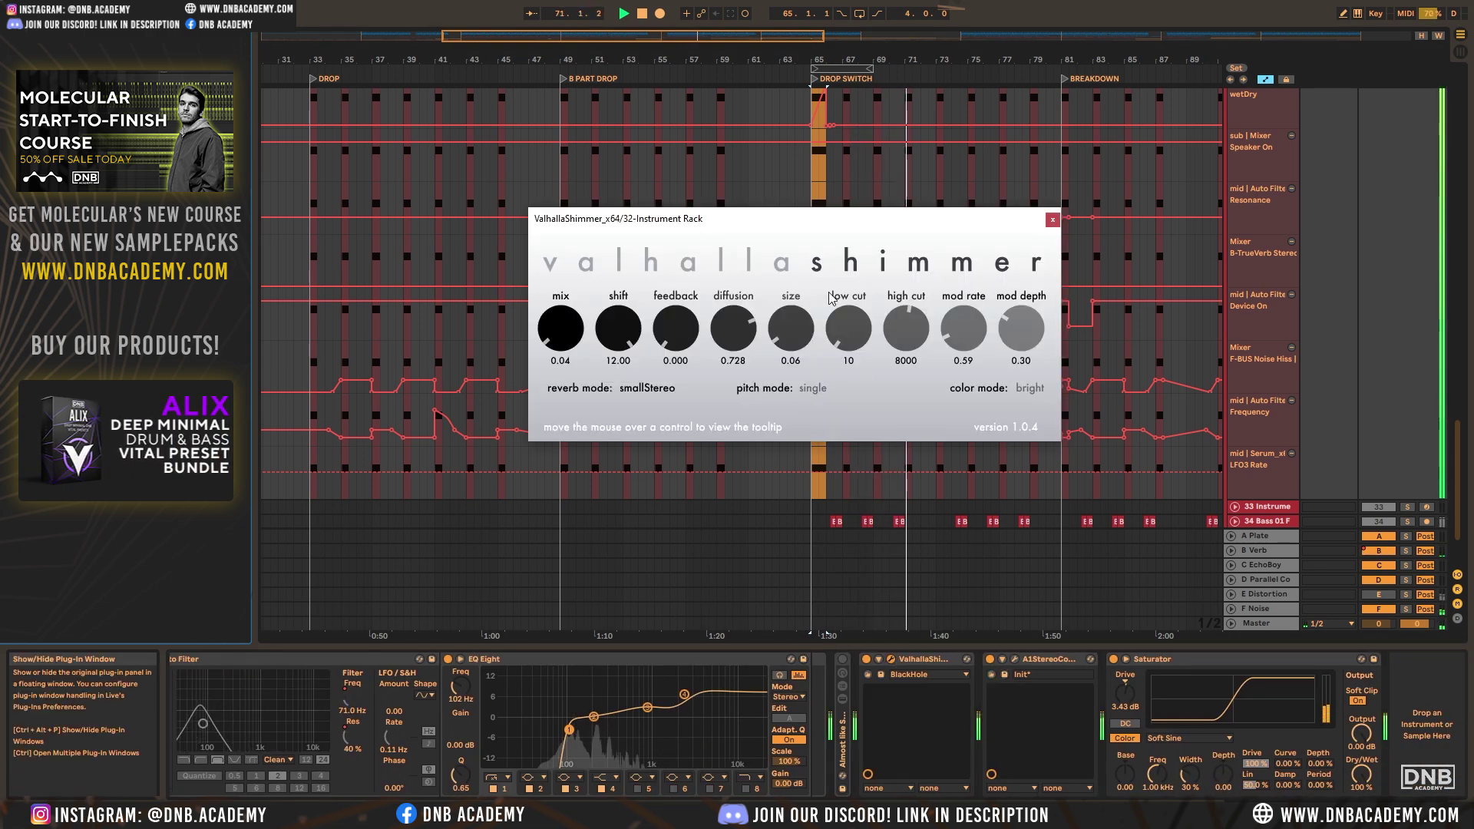
pyautogui.click(1053, 220)
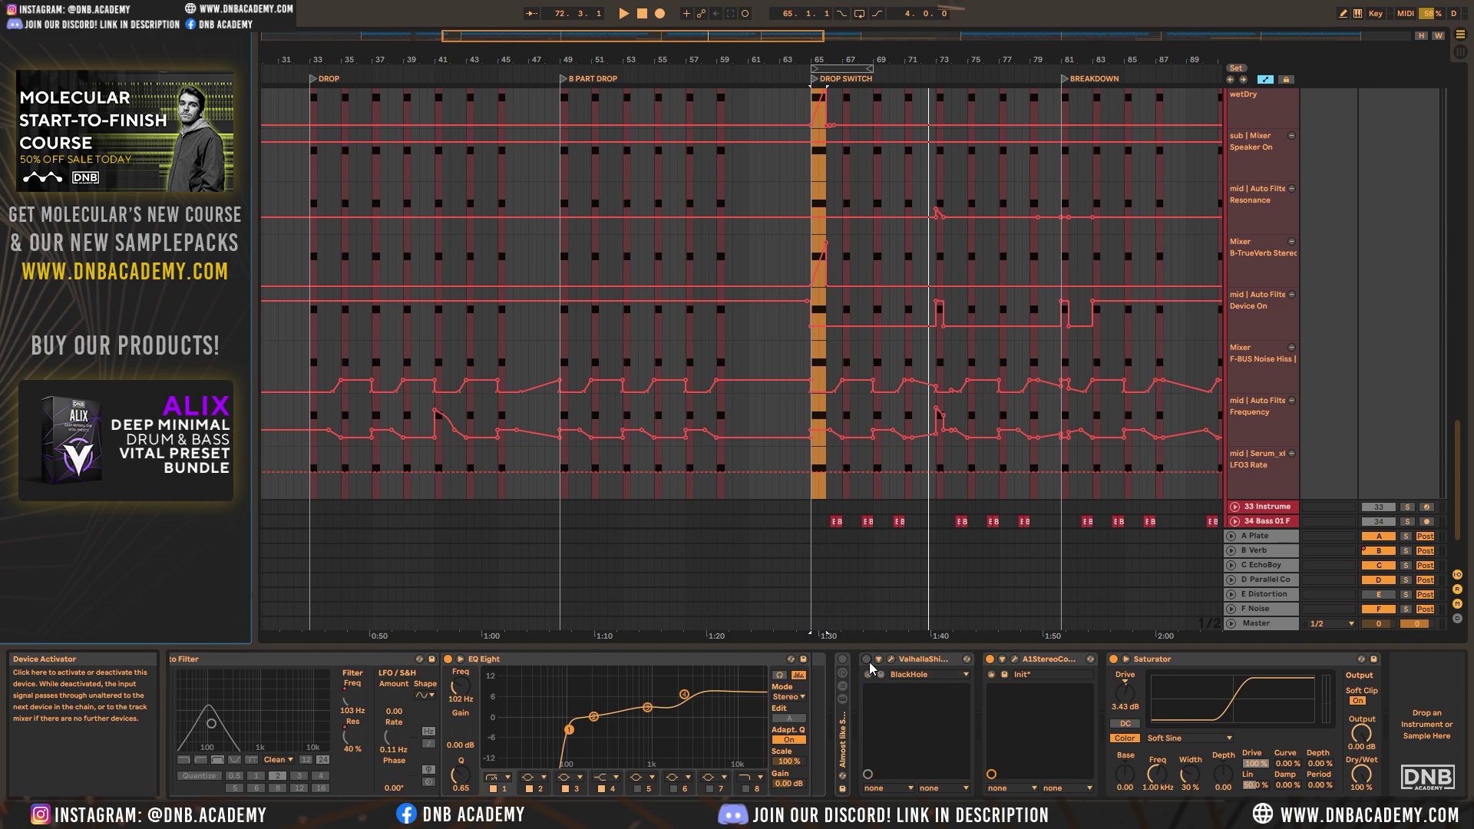
pyautogui.press('space')
pyautogui.click(867, 661)
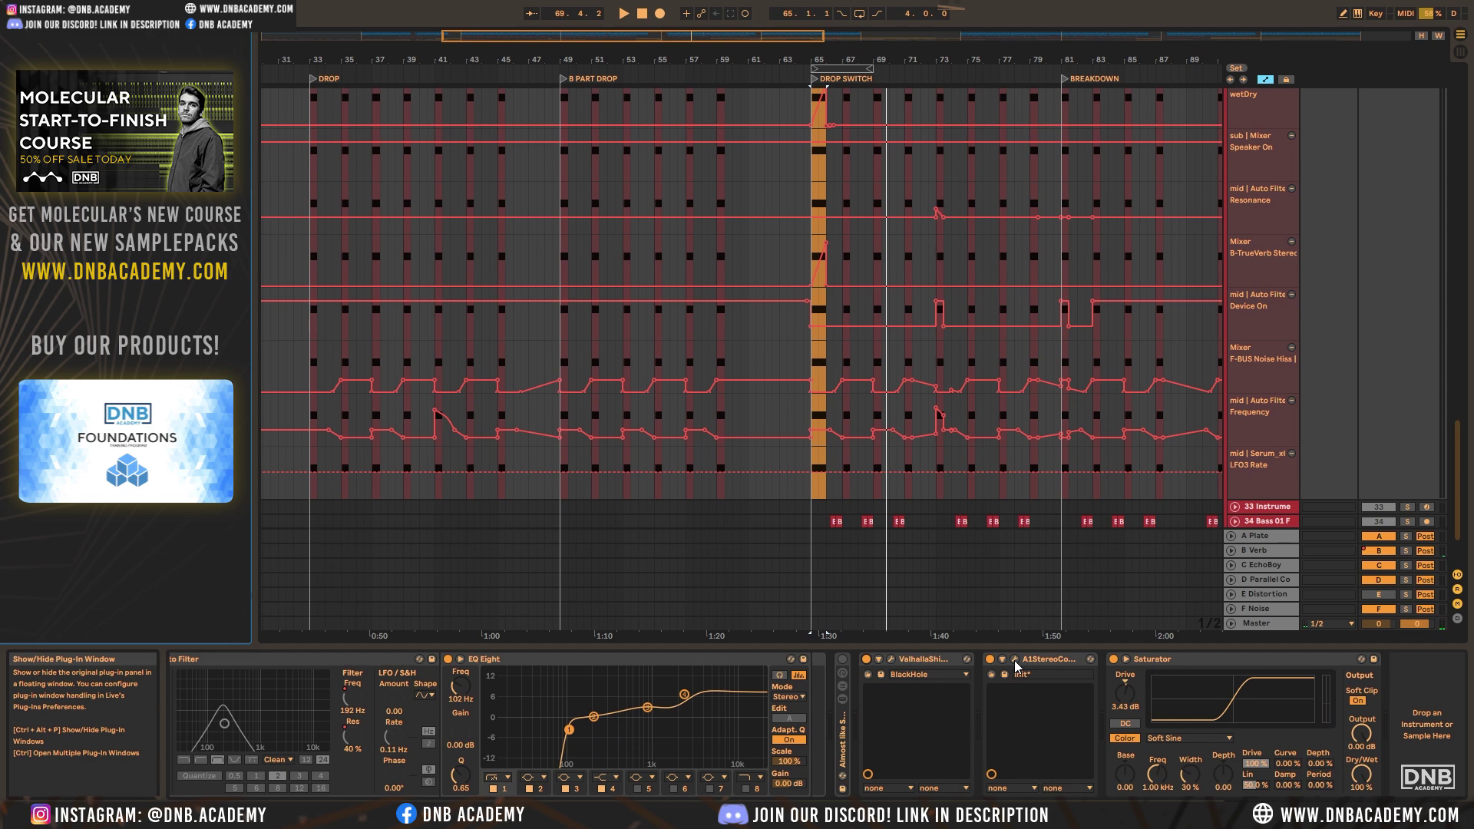
# Check ValhallaShimmer's settings again and audition track 32's DROP SWITCH clip with its rising wet/dry and reverb send automation
pyautogui.moveTo(706, 42); pyautogui.dragTo(680, 100)
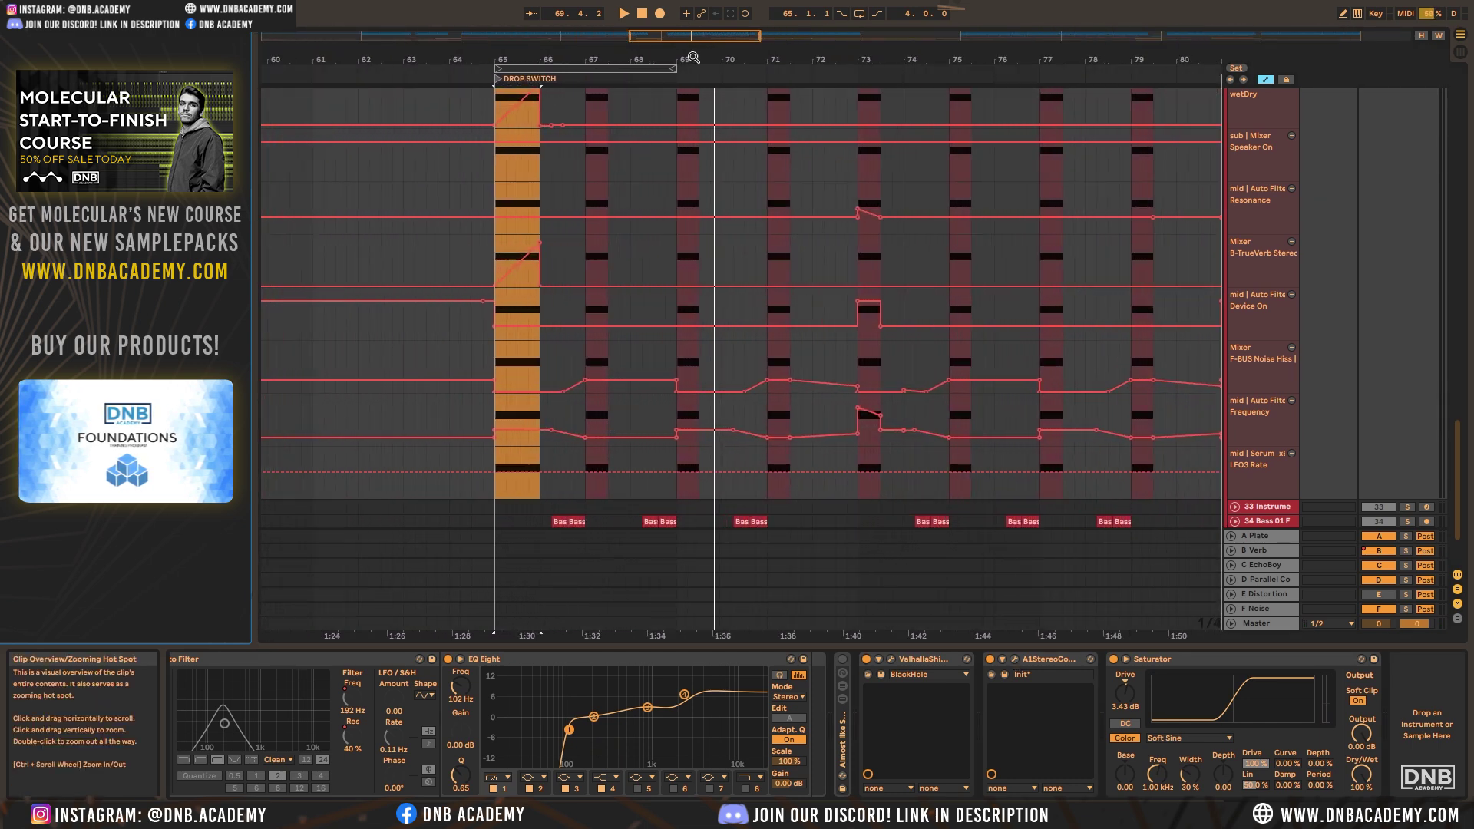
pyautogui.click(891, 658)
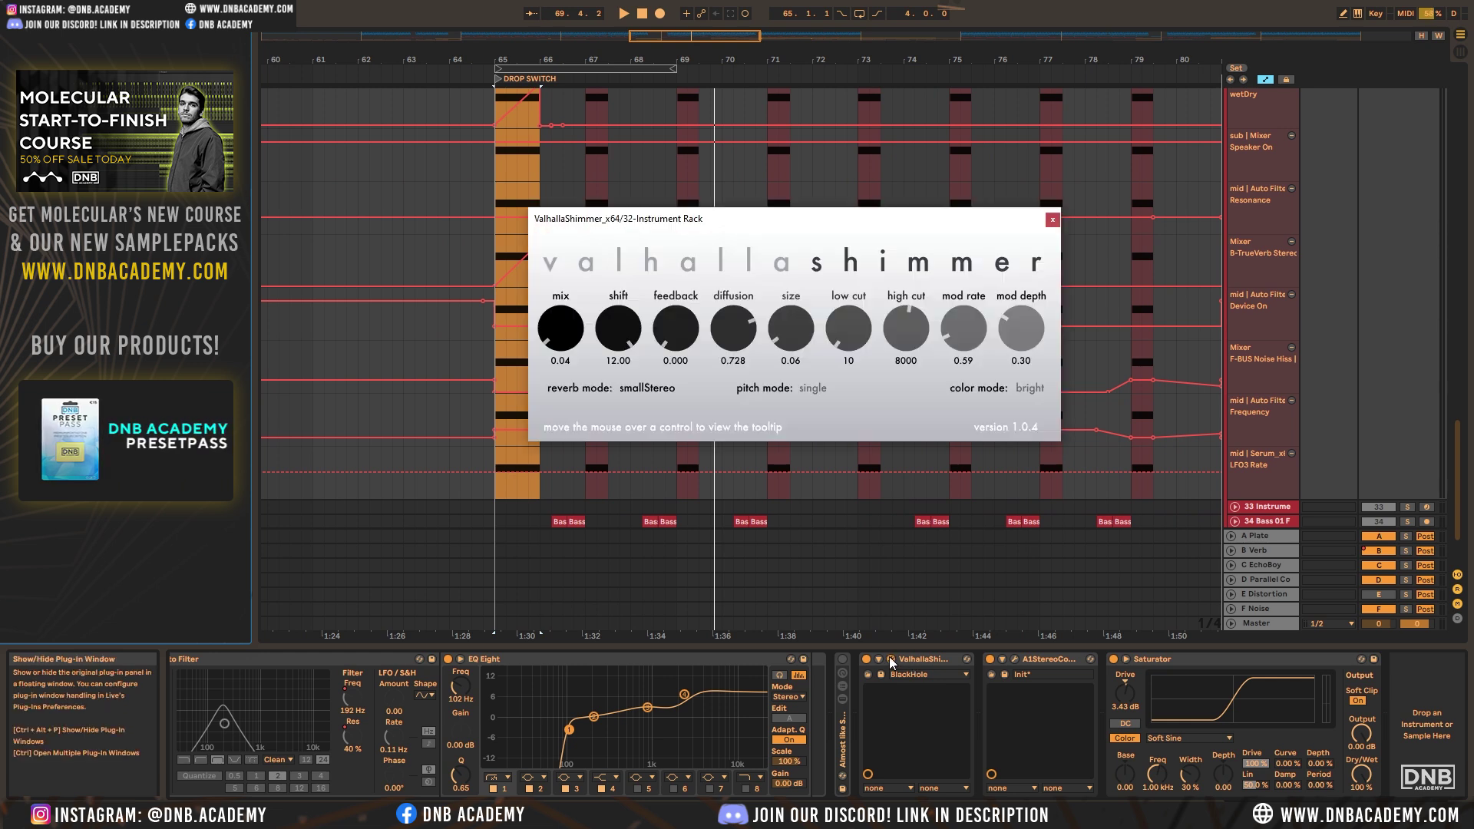
pyautogui.click(1052, 221)
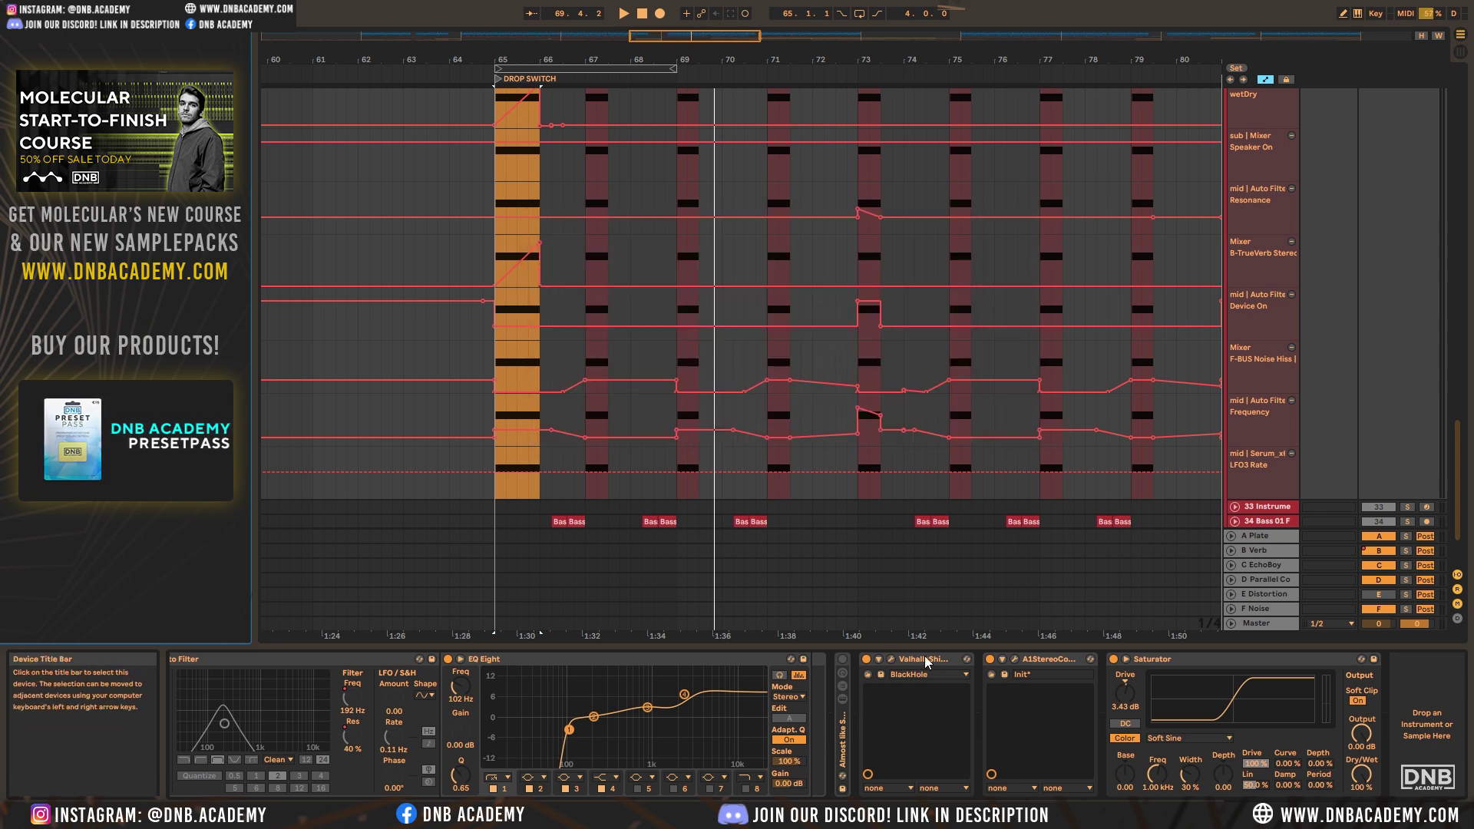
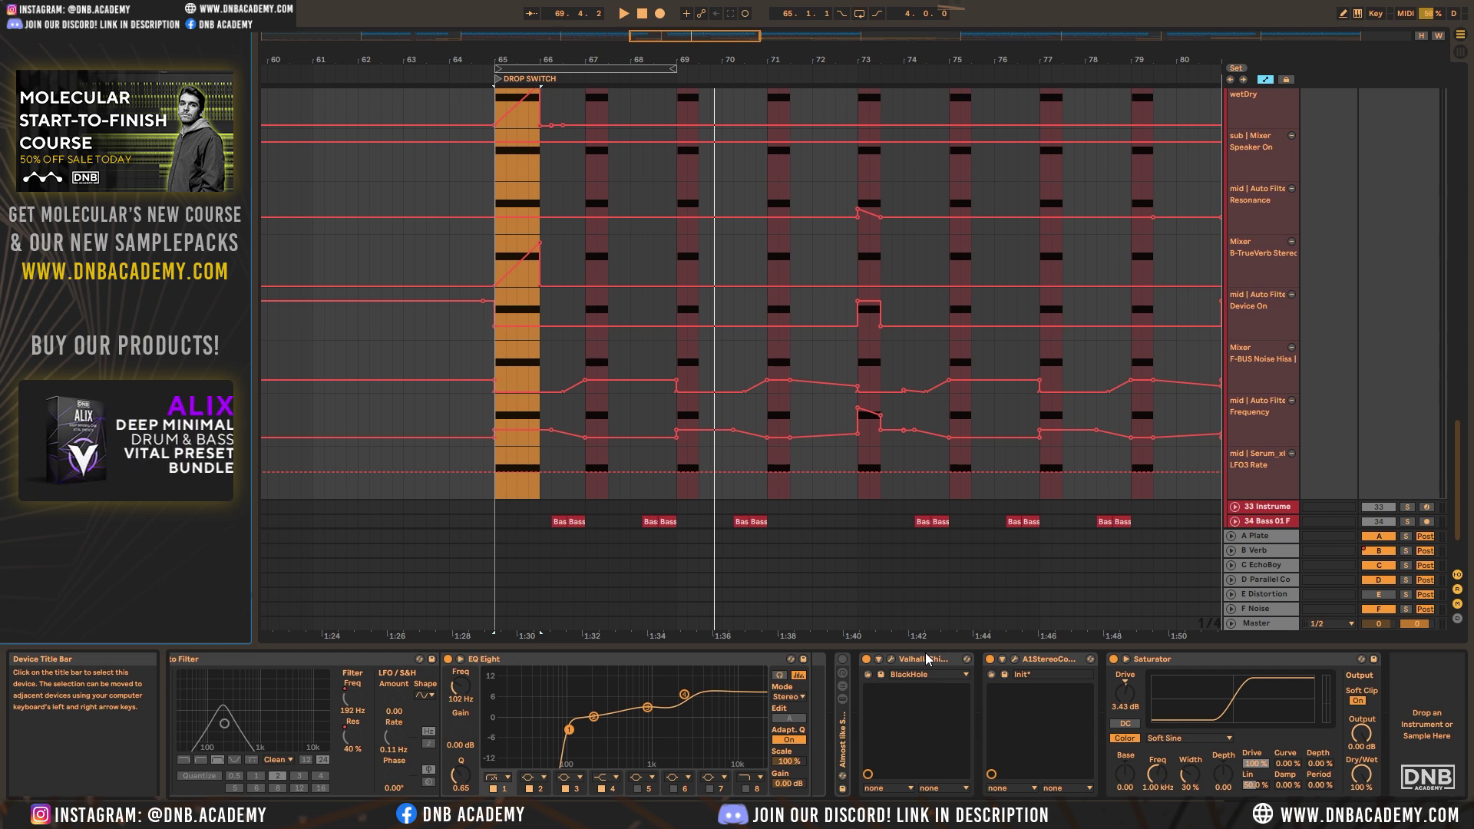
pyautogui.scroll(5, 524, 352)
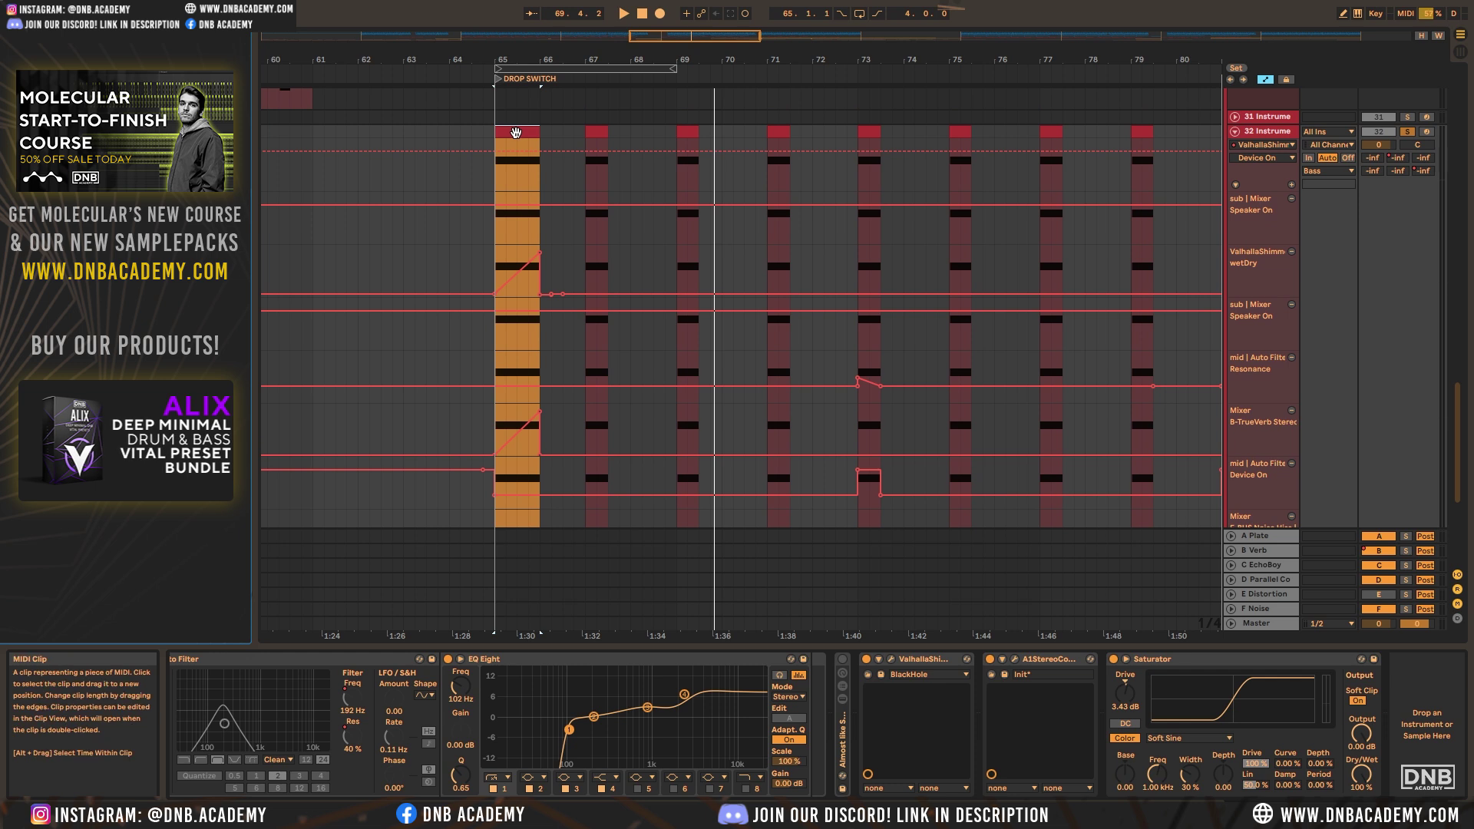
pyautogui.press('space')
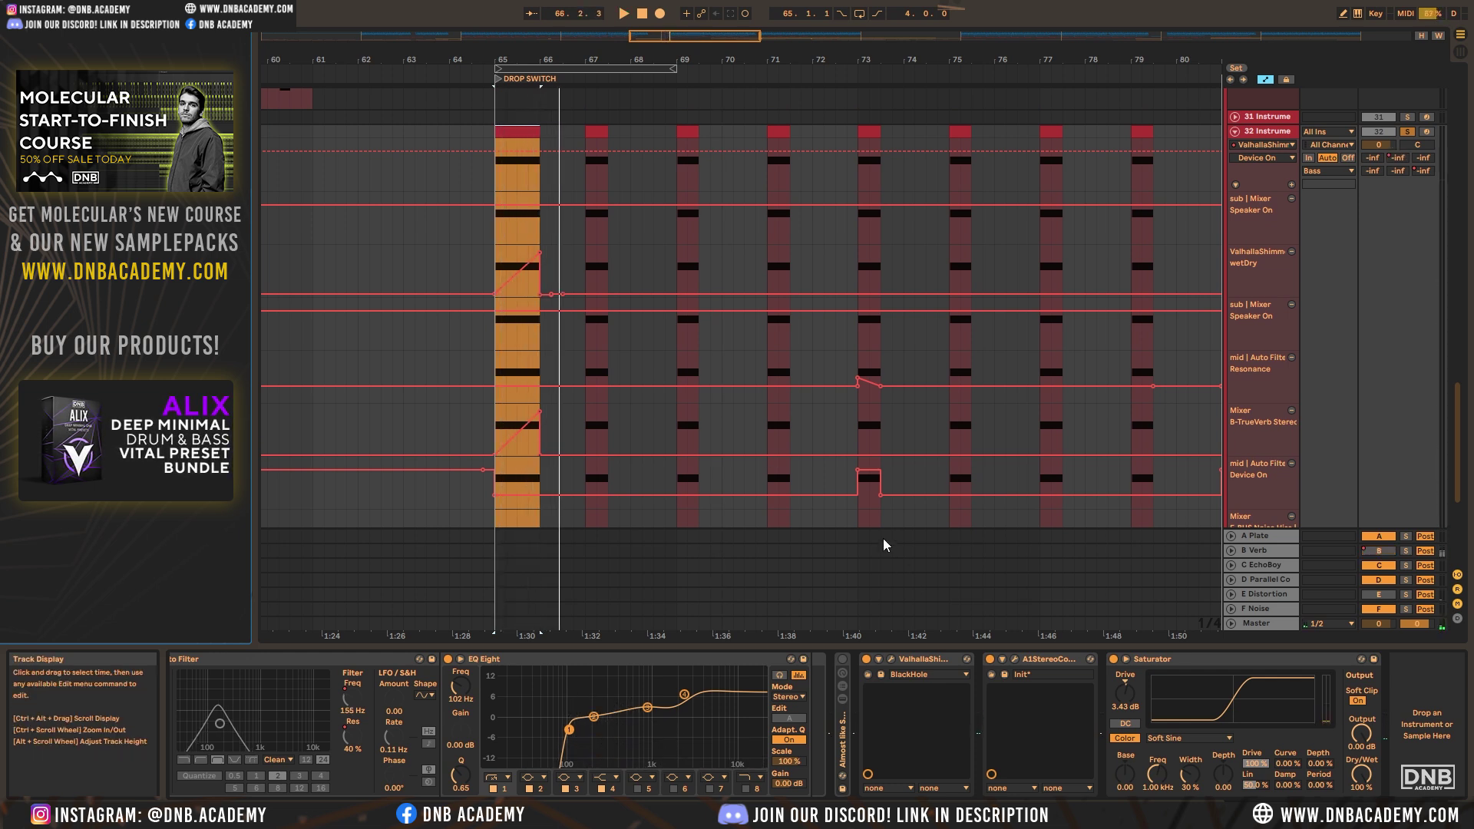
# Examine the A1StereoControl width and Safe Bass settings on track 32's mid chain
pyautogui.click(1013, 659)
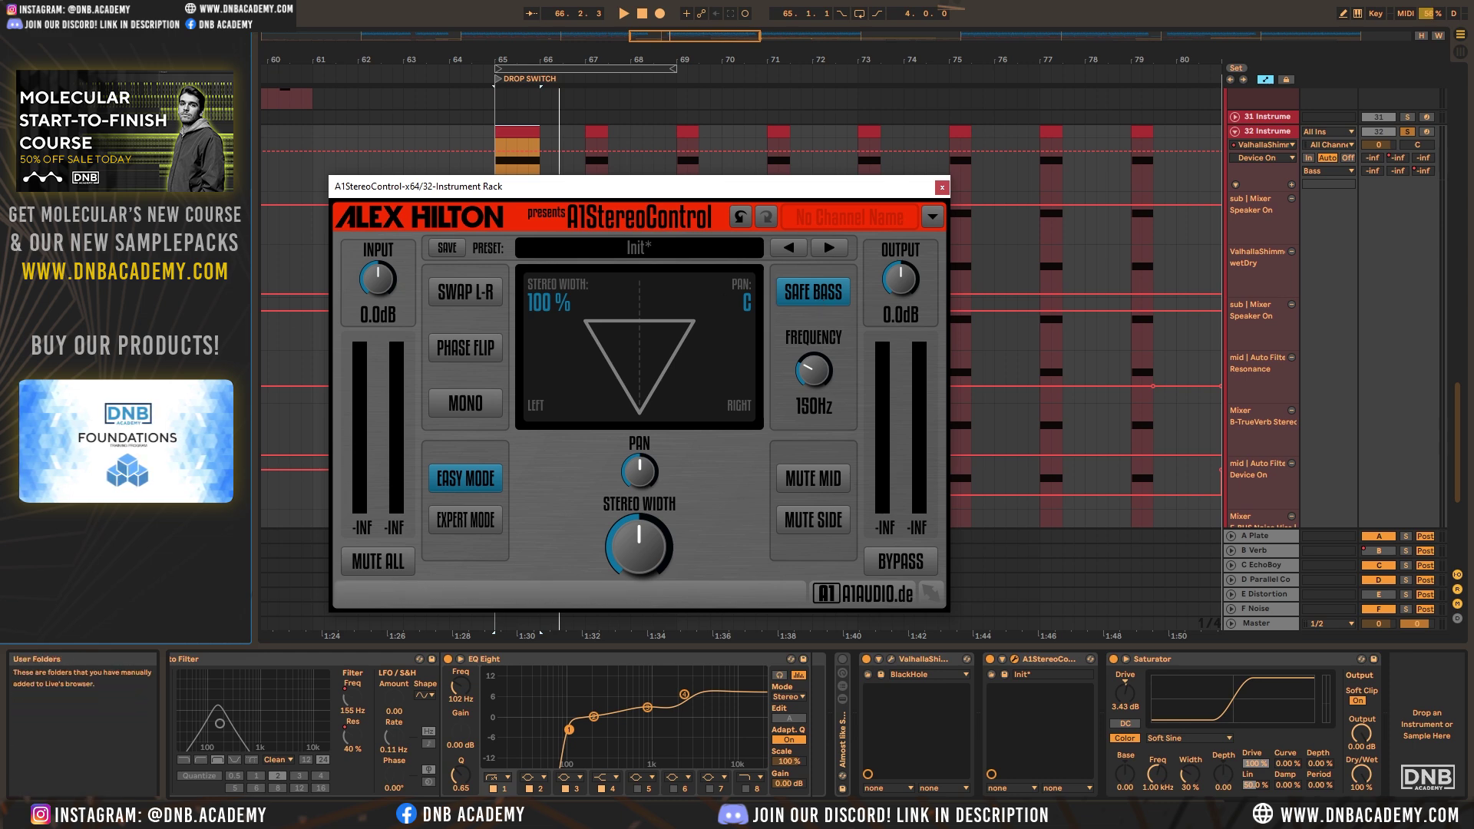
pyautogui.click(941, 187)
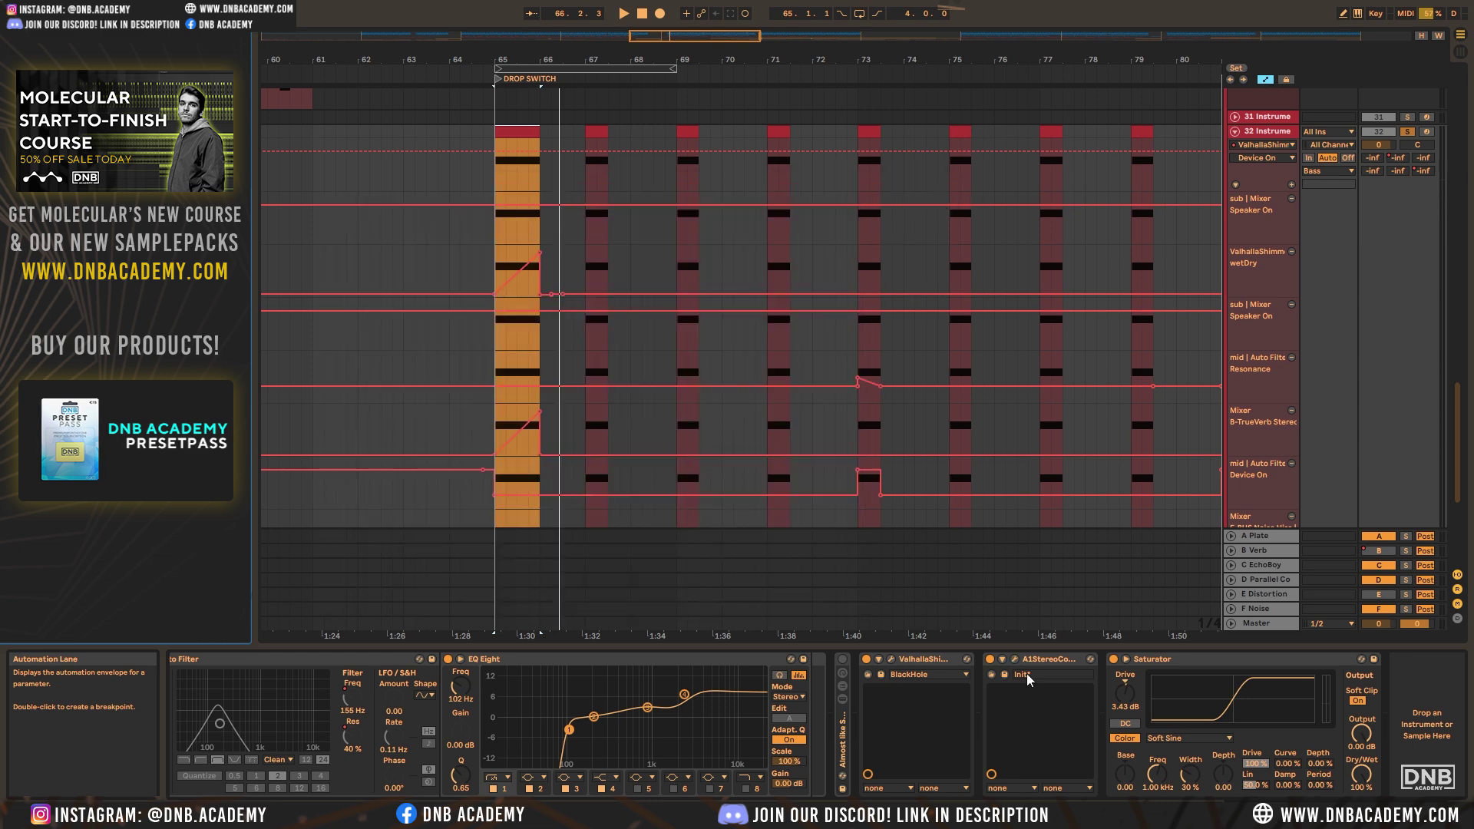
pyautogui.click(1014, 659)
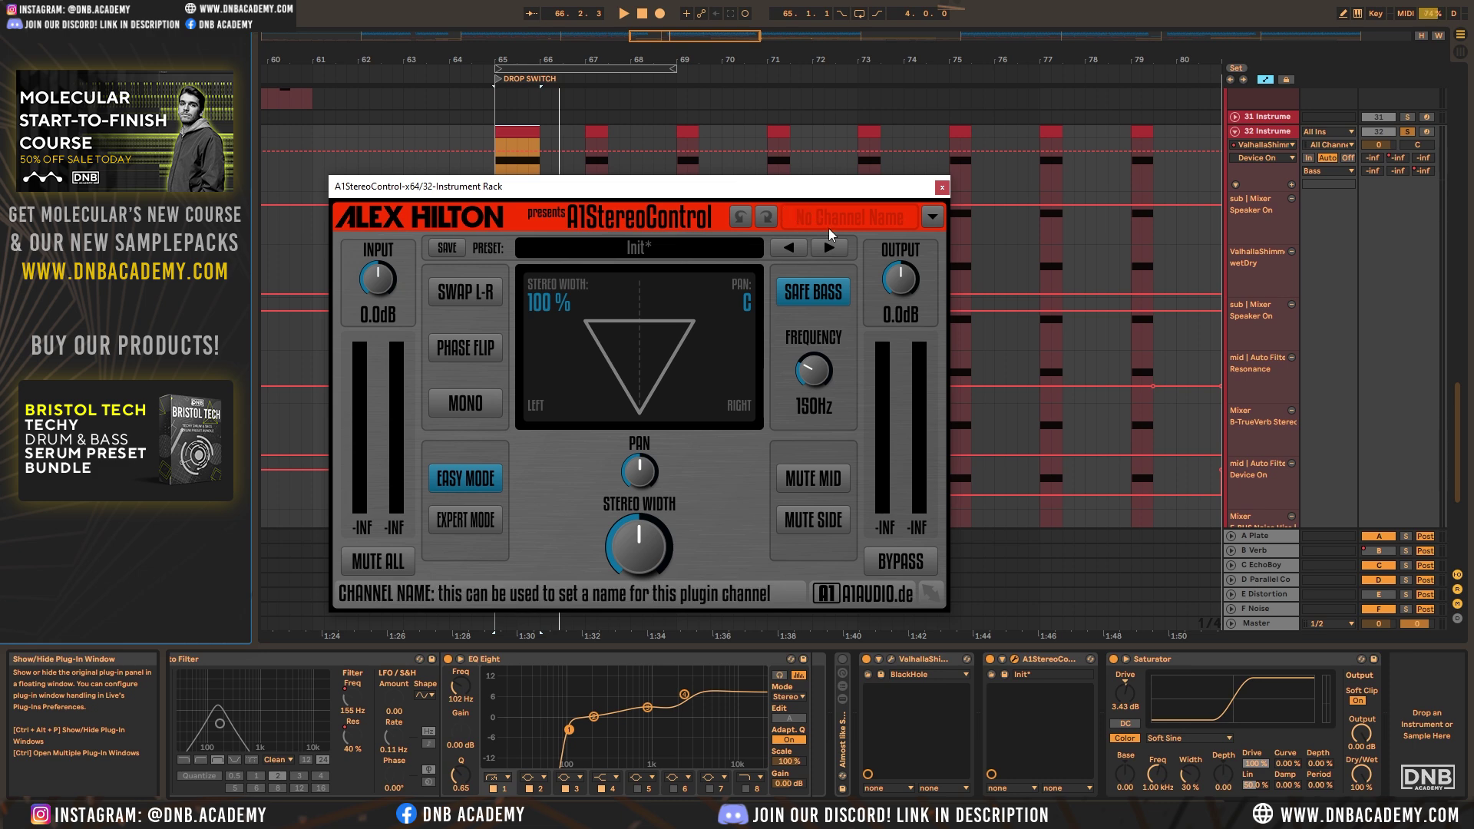
pyautogui.click(942, 187)
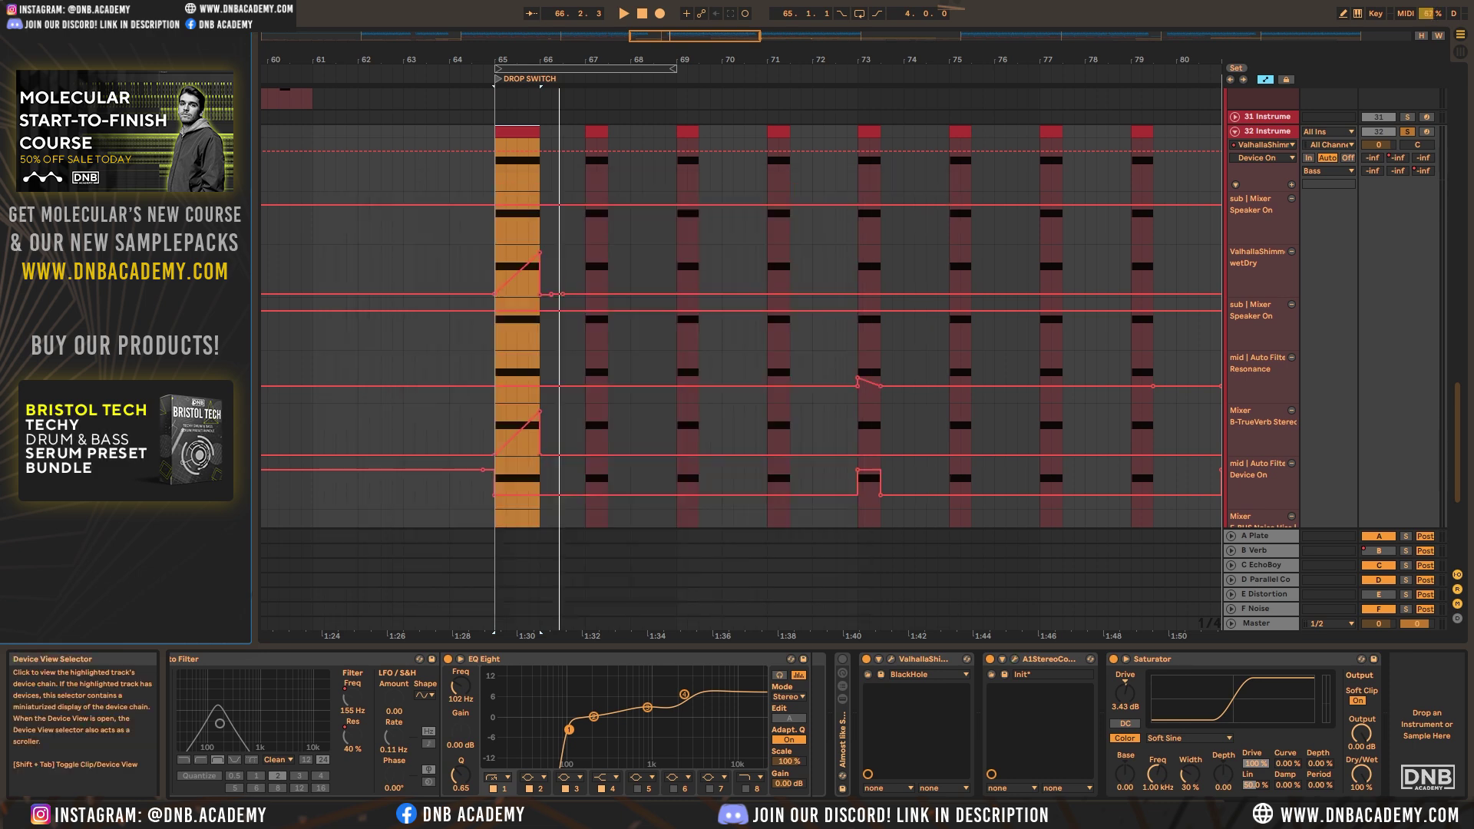
# Inspect the oscillators and effects of the mid chain's Serum, and close the plug-in
pyautogui.scroll(5, 1191, 756)
pyautogui.moveTo(1263, 807); pyautogui.dragTo(428, 639)
pyautogui.click(413, 658)
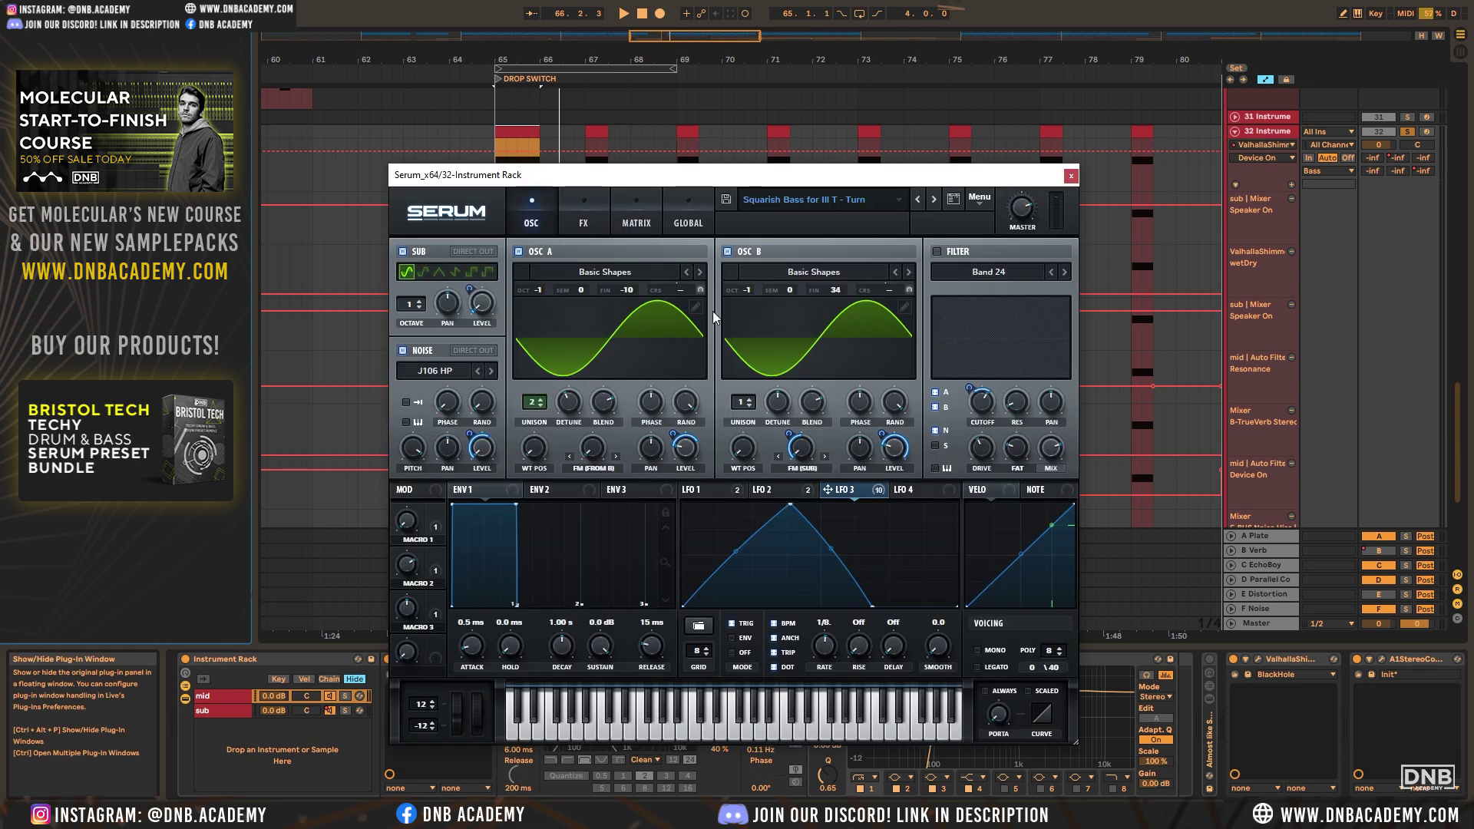
pyautogui.moveTo(758, 187); pyautogui.dragTo(774, 123)
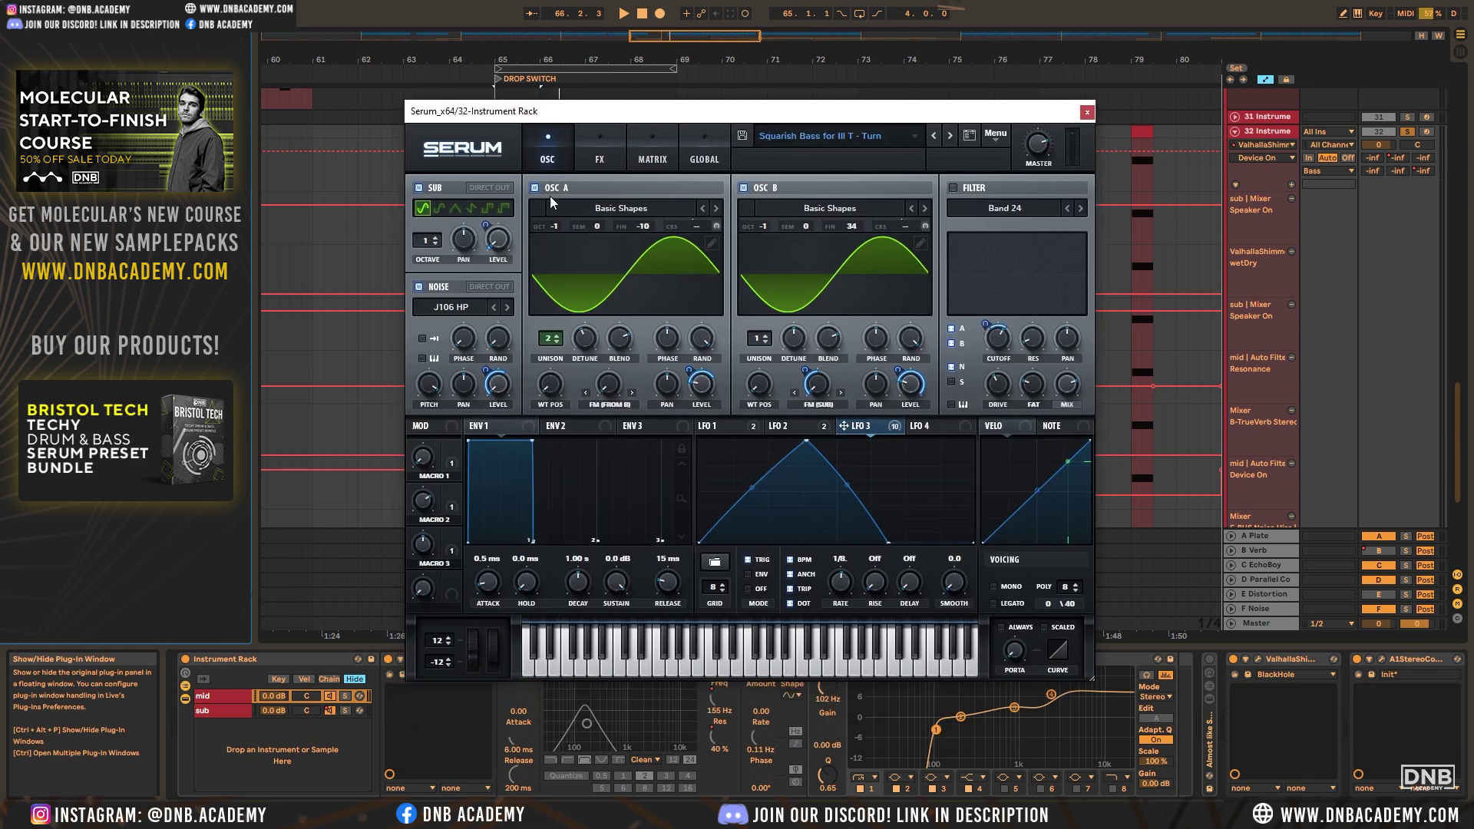
pyautogui.click(600, 151)
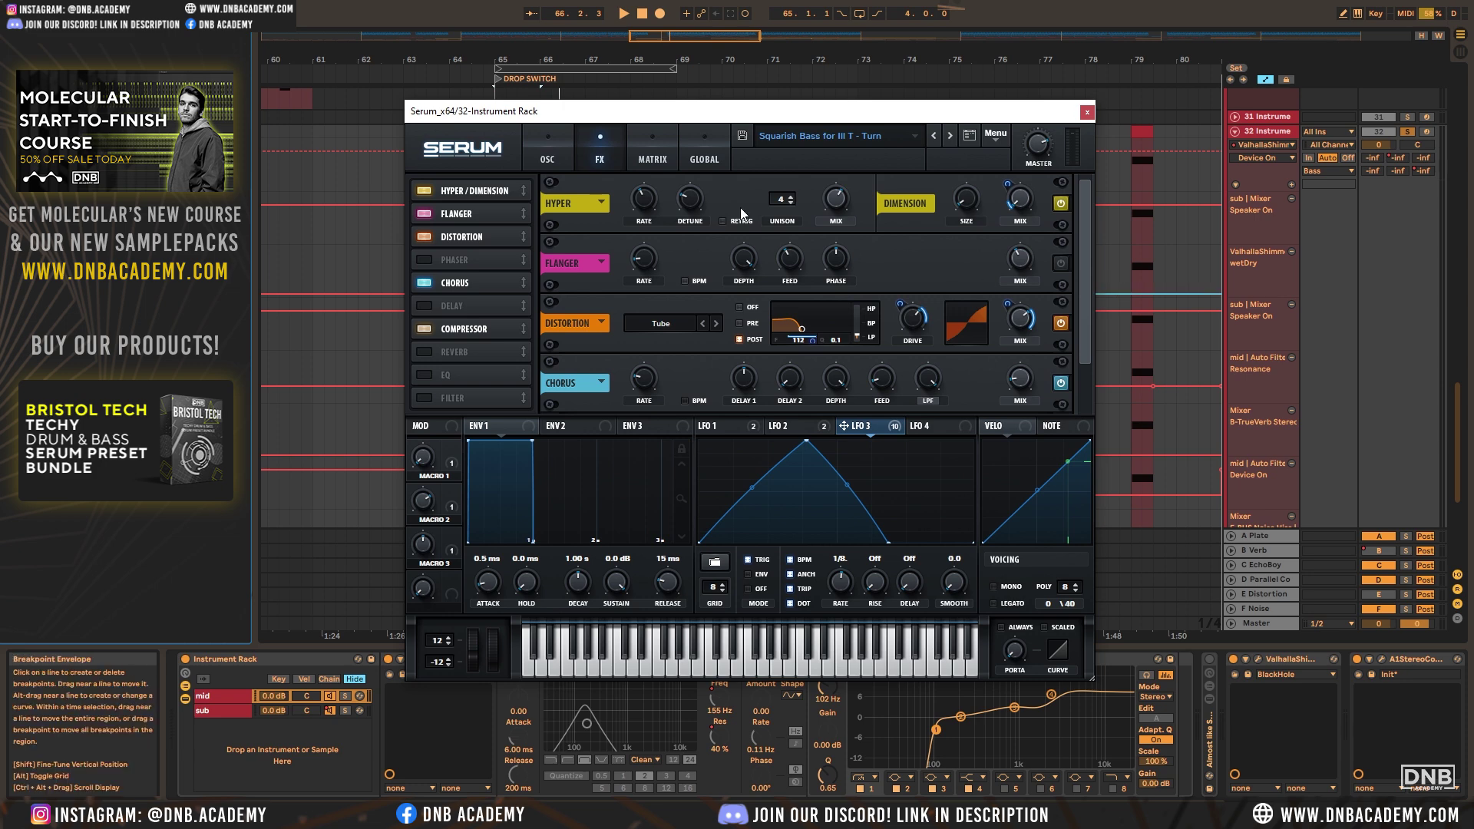
pyautogui.click(560, 151)
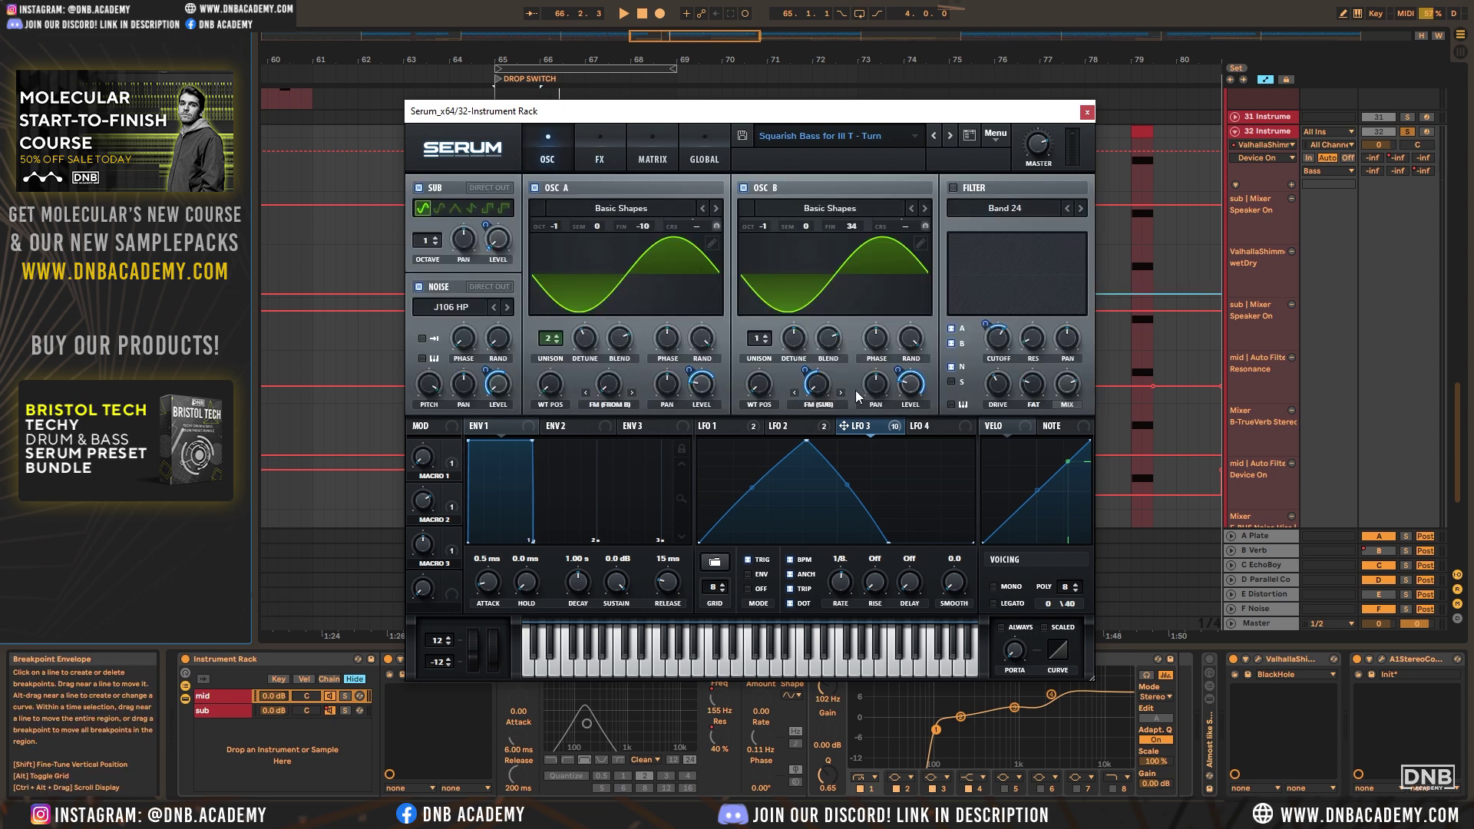
pyautogui.click(1086, 113)
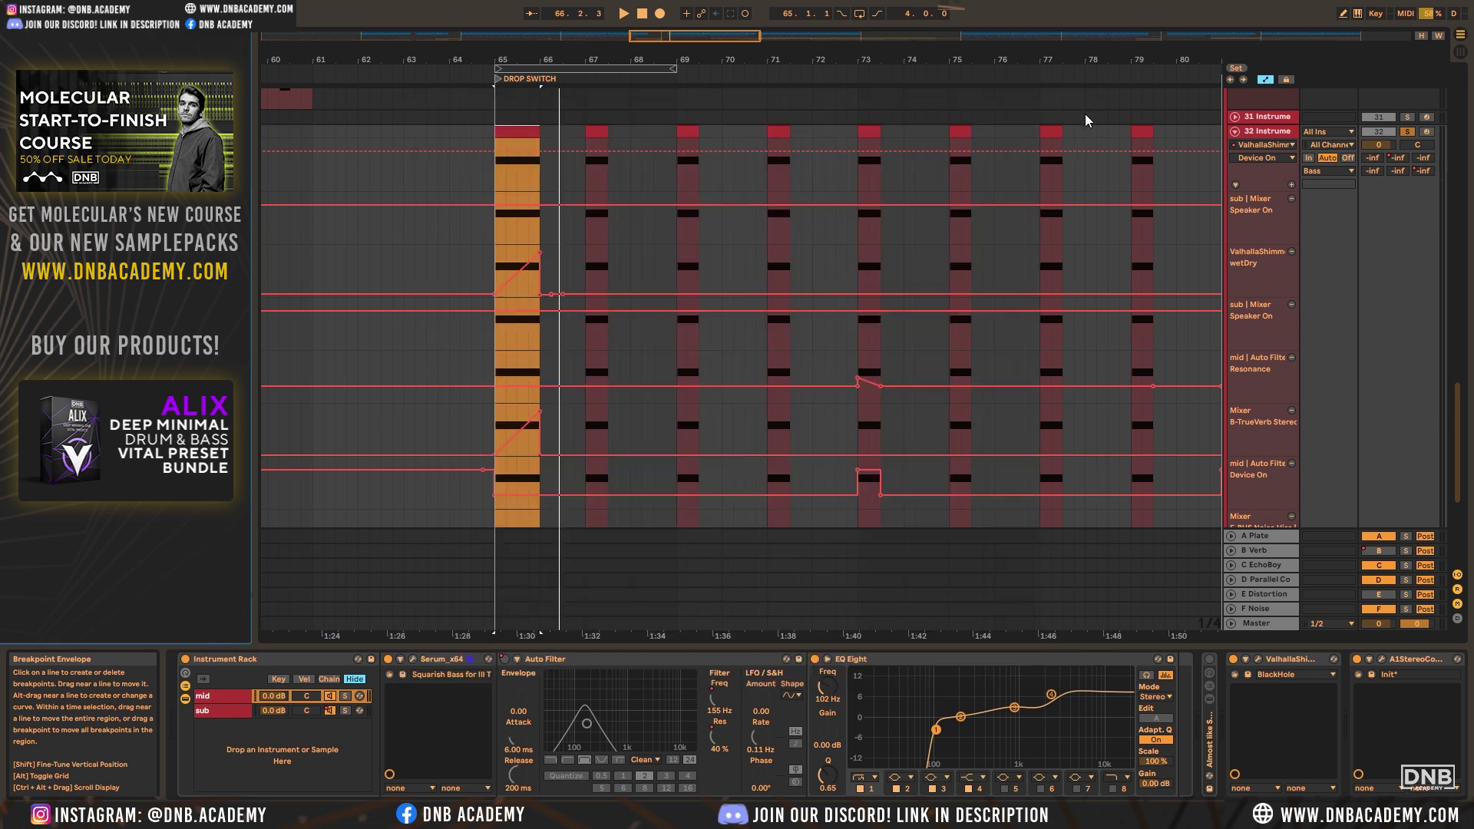
# Collapse track 32's additional automation lanes in the arrangement
pyautogui.moveTo(636, 60)
pyautogui.mouseDown()
pyautogui.moveTo(635, 13)
pyautogui.moveTo(635, 31)
pyautogui.mouseUp()
pyautogui.scroll(-5, 783, 325)
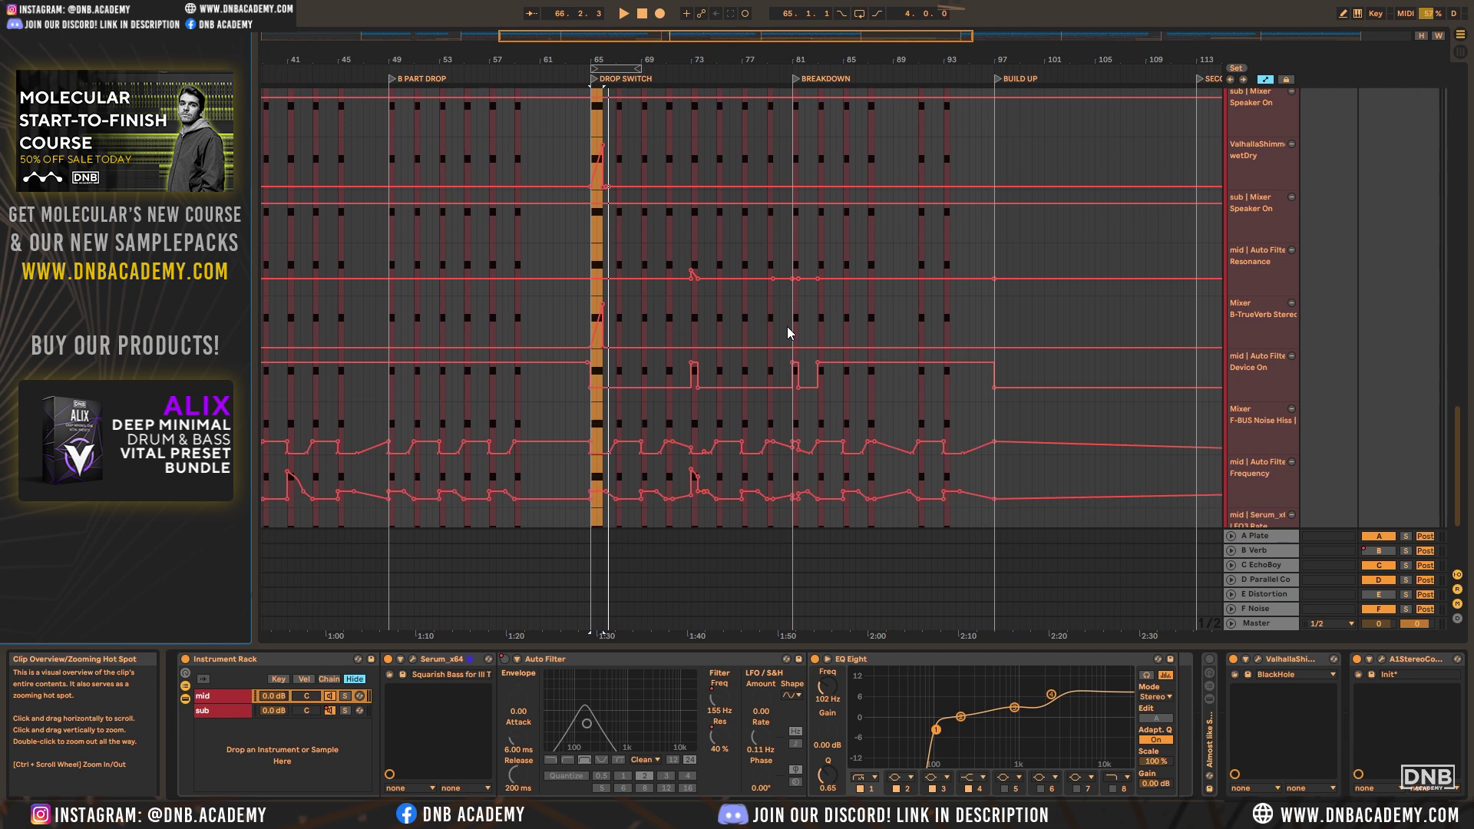
pyautogui.scroll(2, 847, 356)
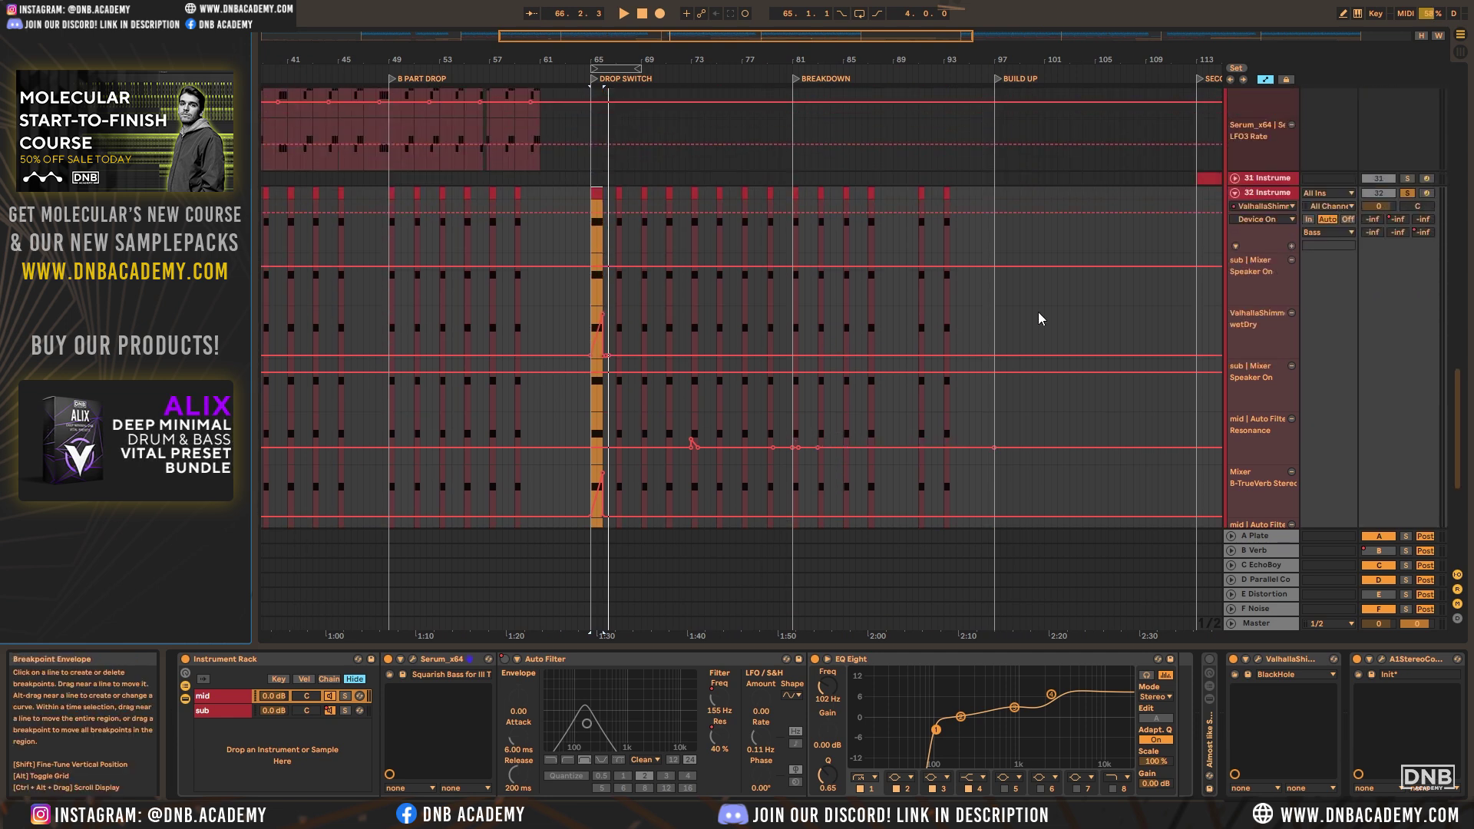
pyautogui.click(1236, 245)
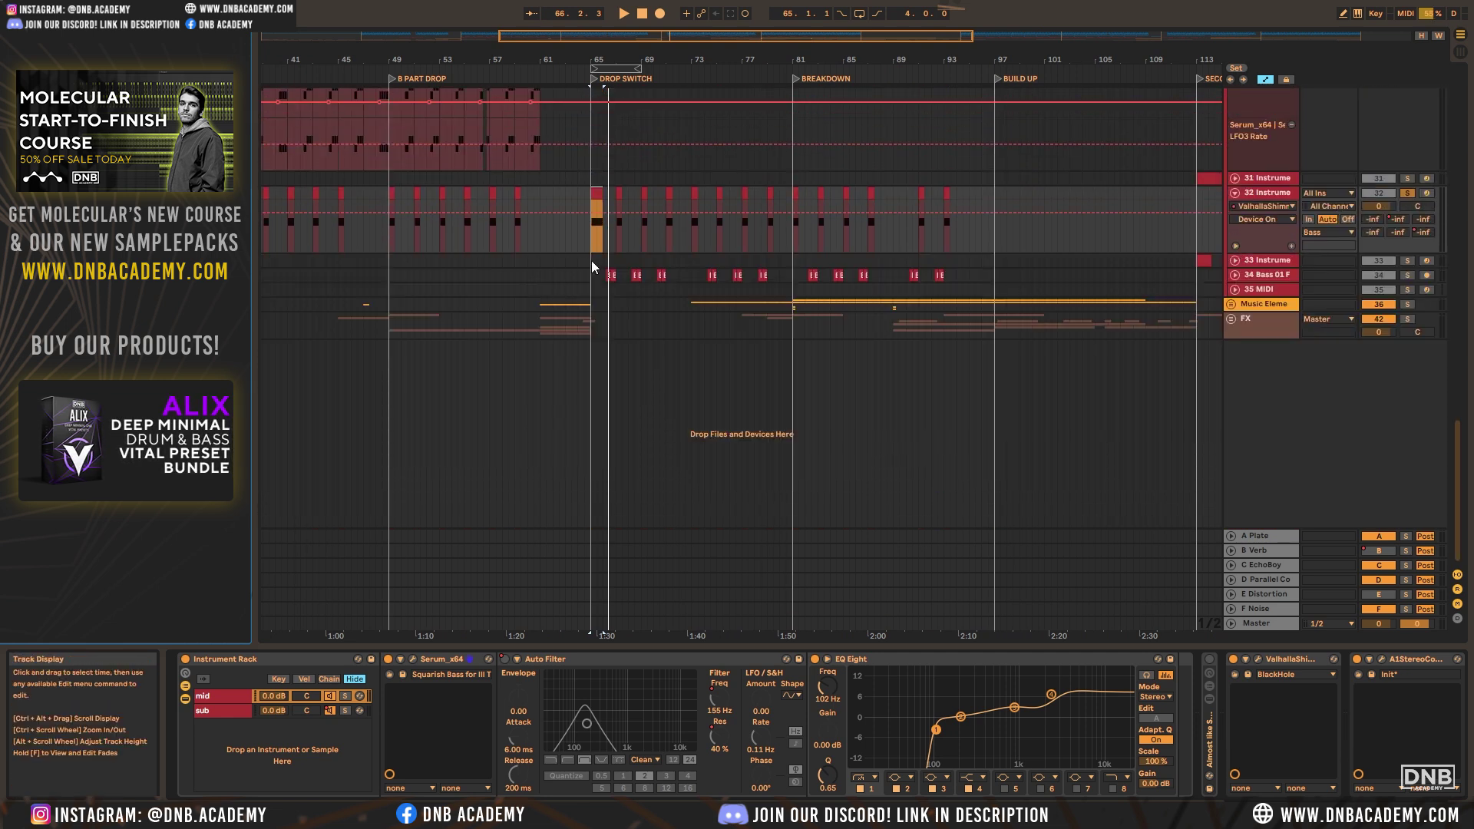
# Select track 30's first clip at the DROP and solo the track
pyautogui.moveTo(641, 41); pyautogui.dragTo(537, 80)
pyautogui.scroll(10, 555, 263)
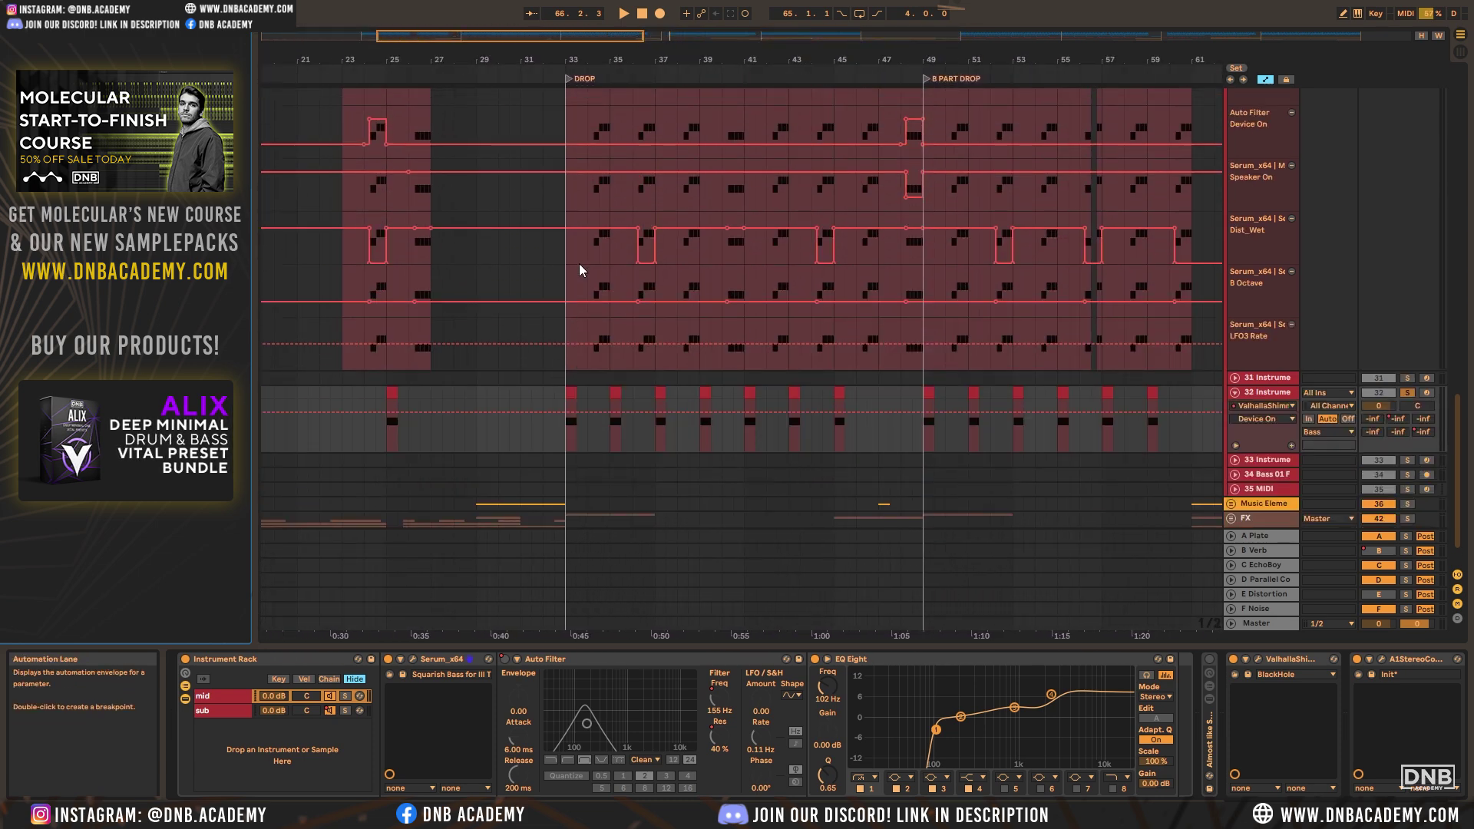
pyautogui.scroll(5, 619, 301)
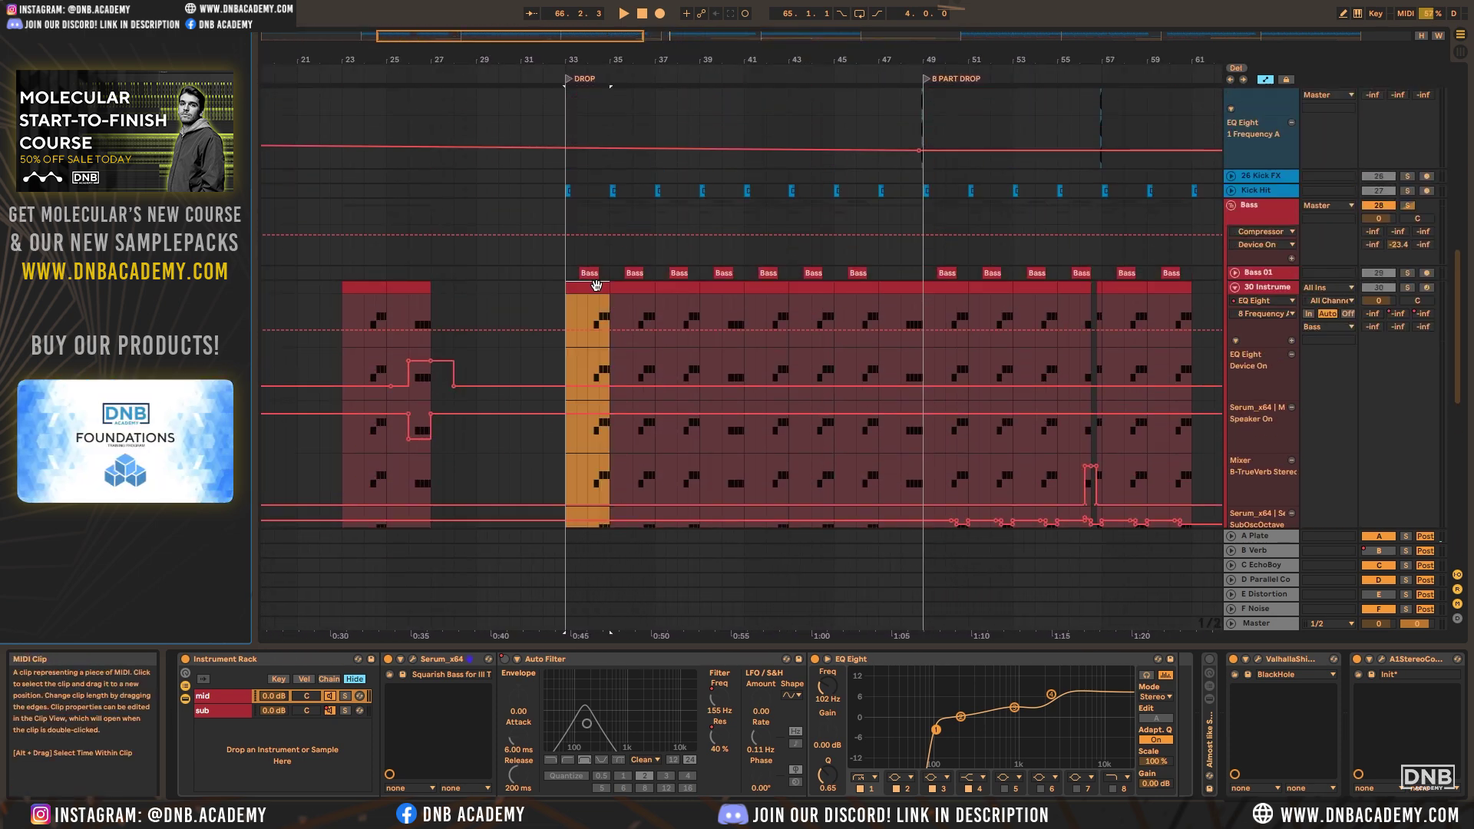
pyautogui.click(596, 286)
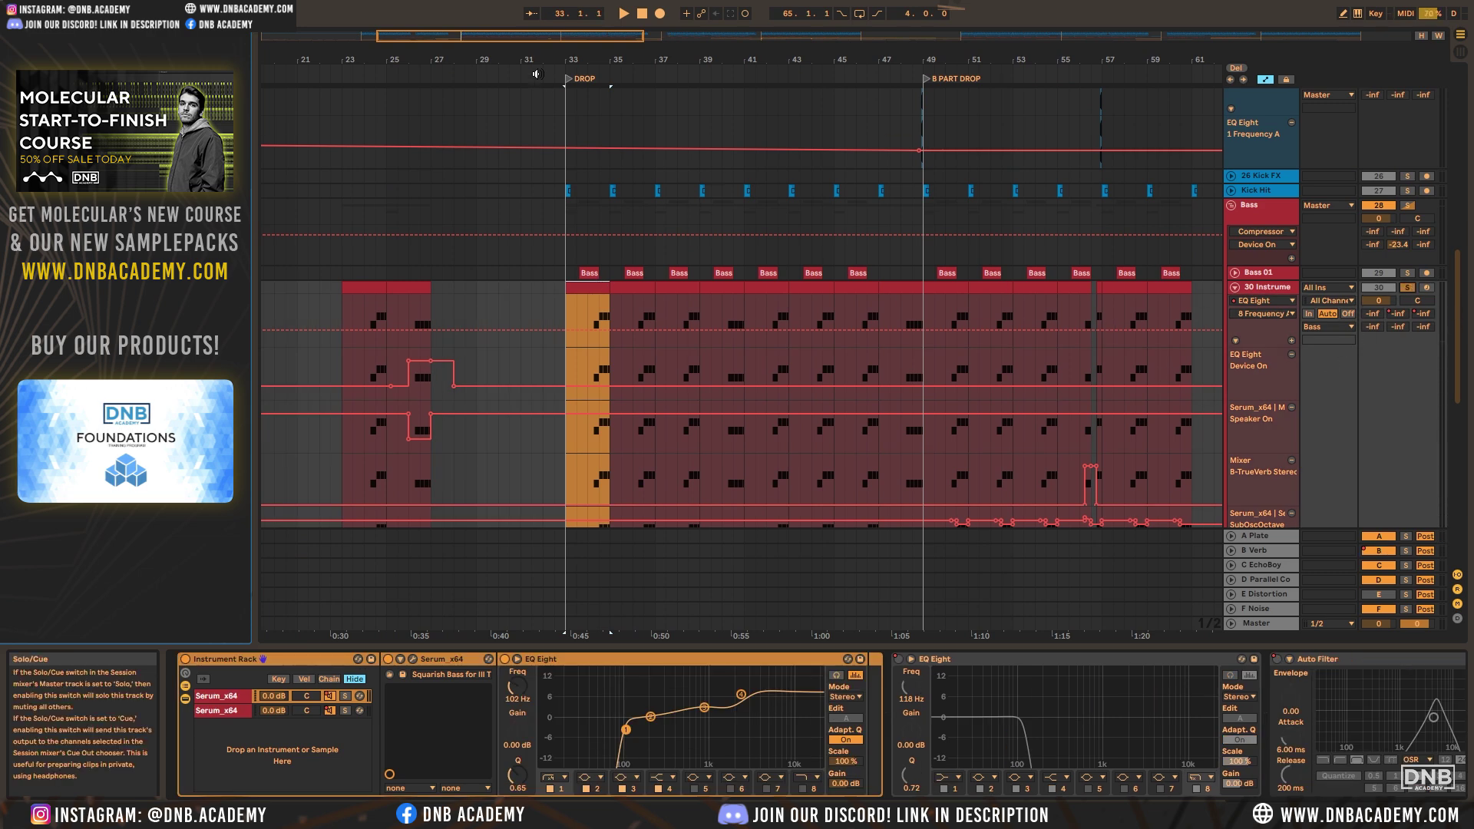
pyautogui.keyDown('ctrl'); pyautogui.scroll(3, 607, 82); pyautogui.keyUp('ctrl')
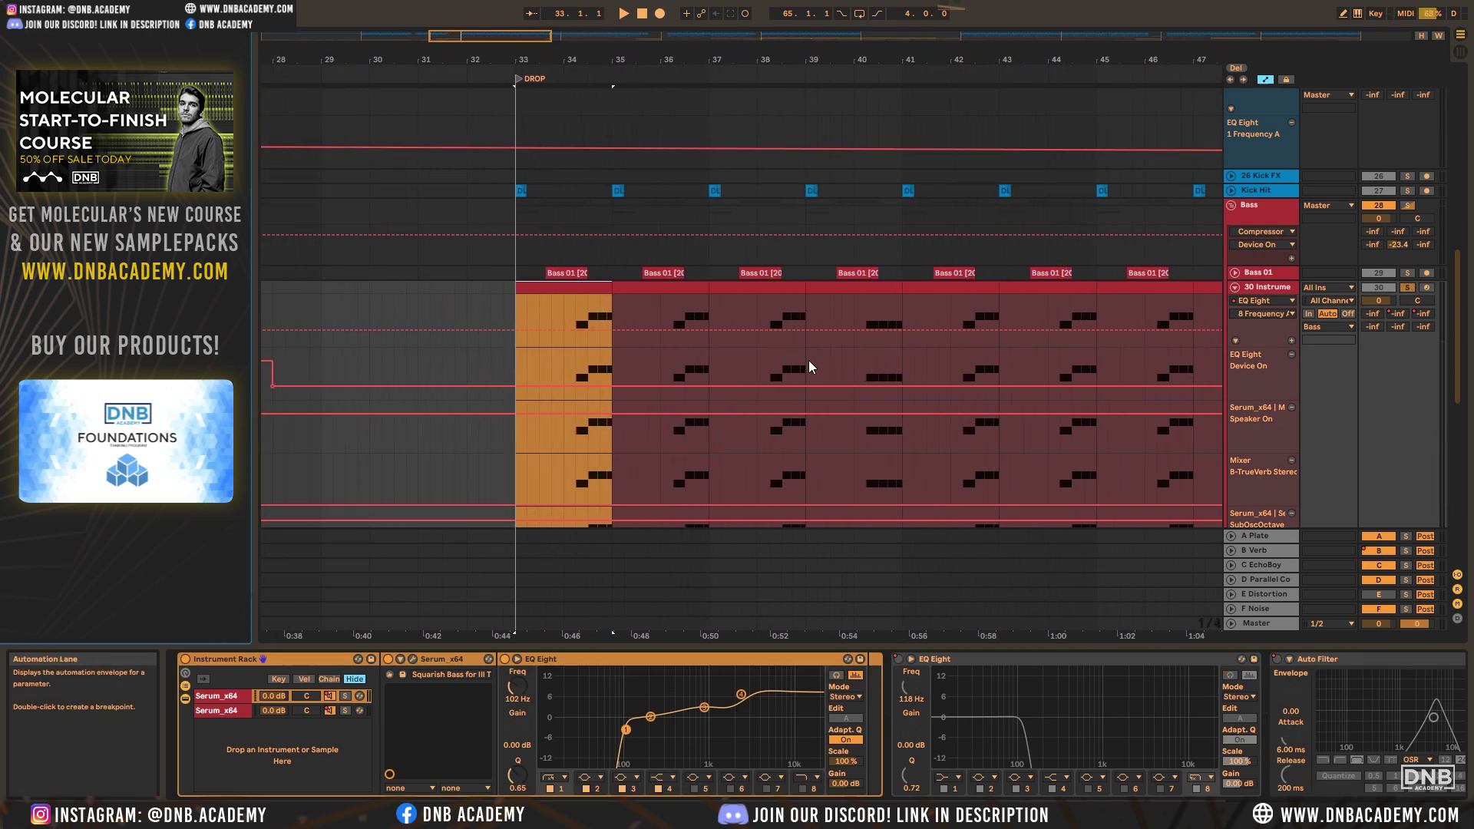
# Compare track 30's two Serum chains, play from the DROP, solo the first chain and open its Serum
pyautogui.click(219, 710)
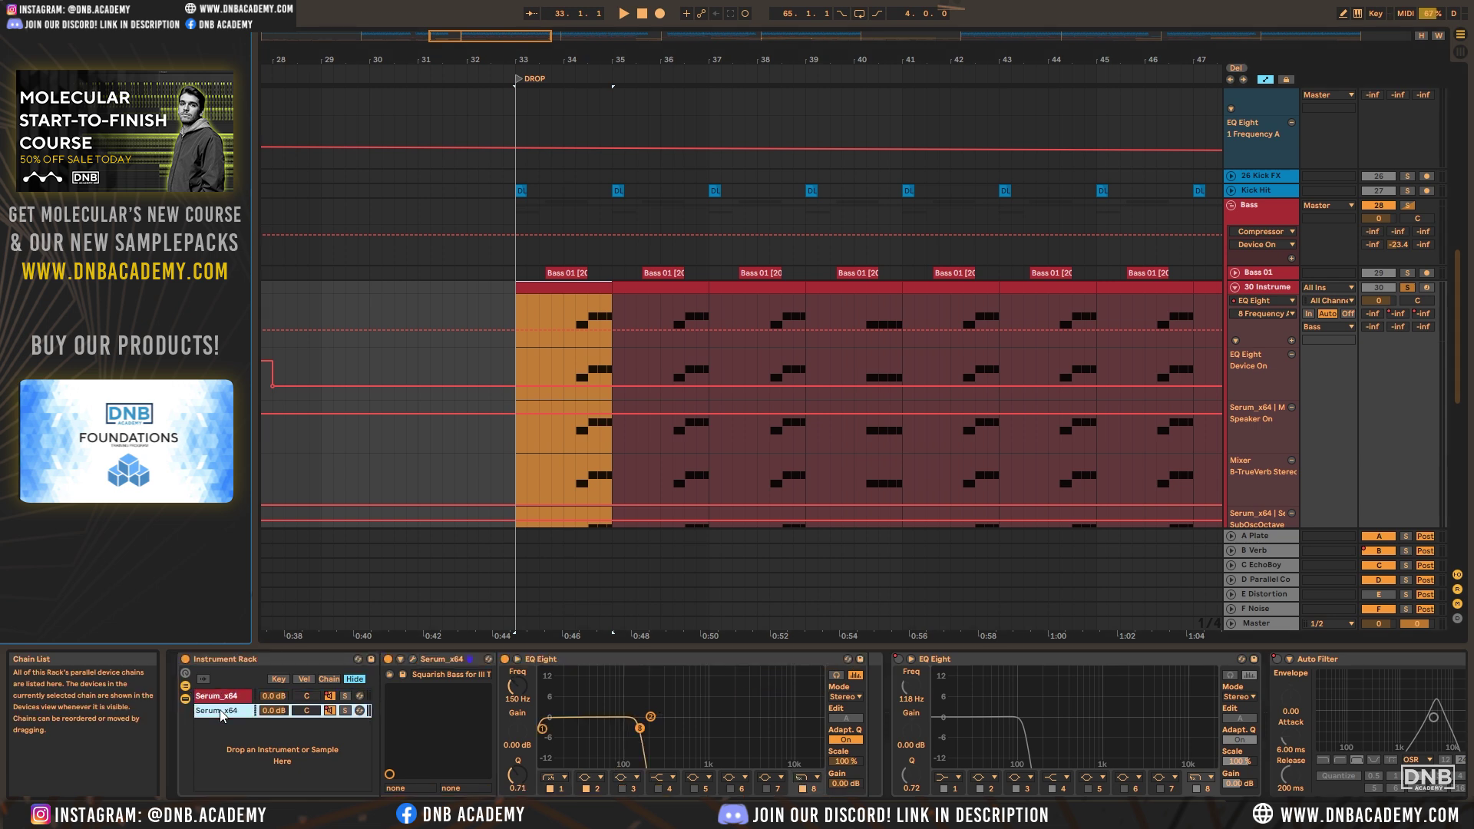
pyautogui.click(235, 699)
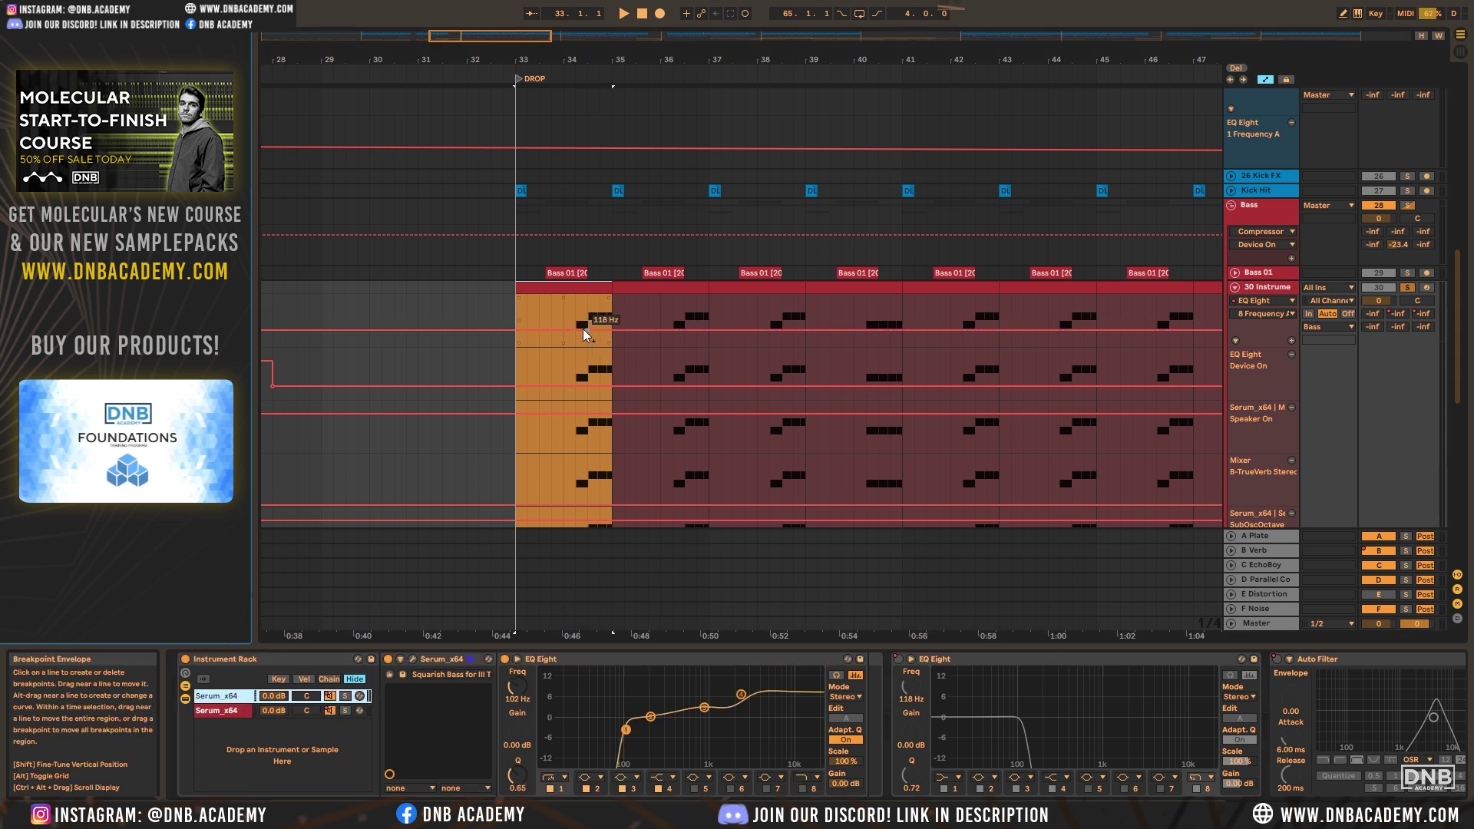
pyautogui.press('space')
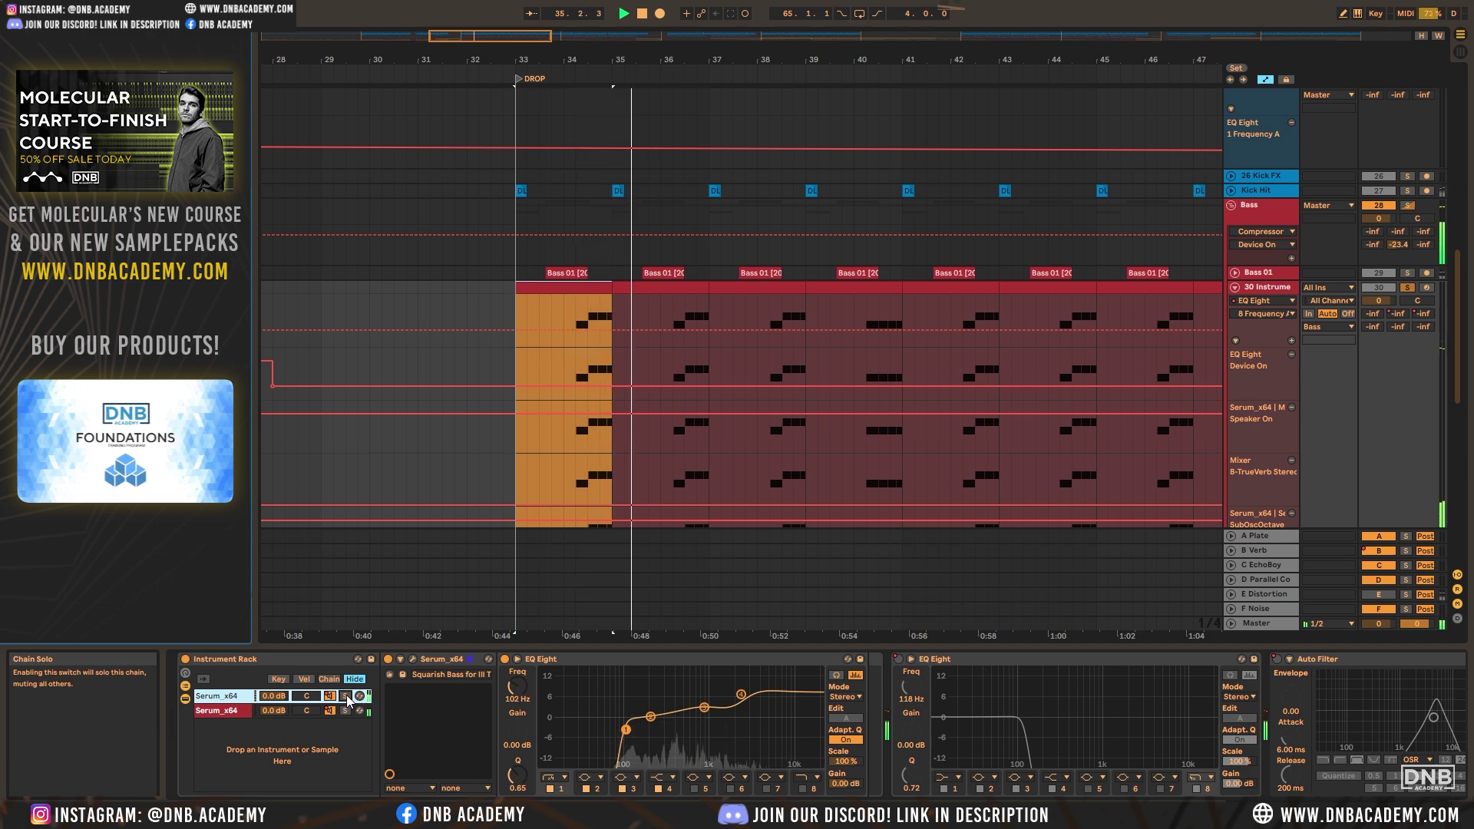
pyautogui.click(329, 695)
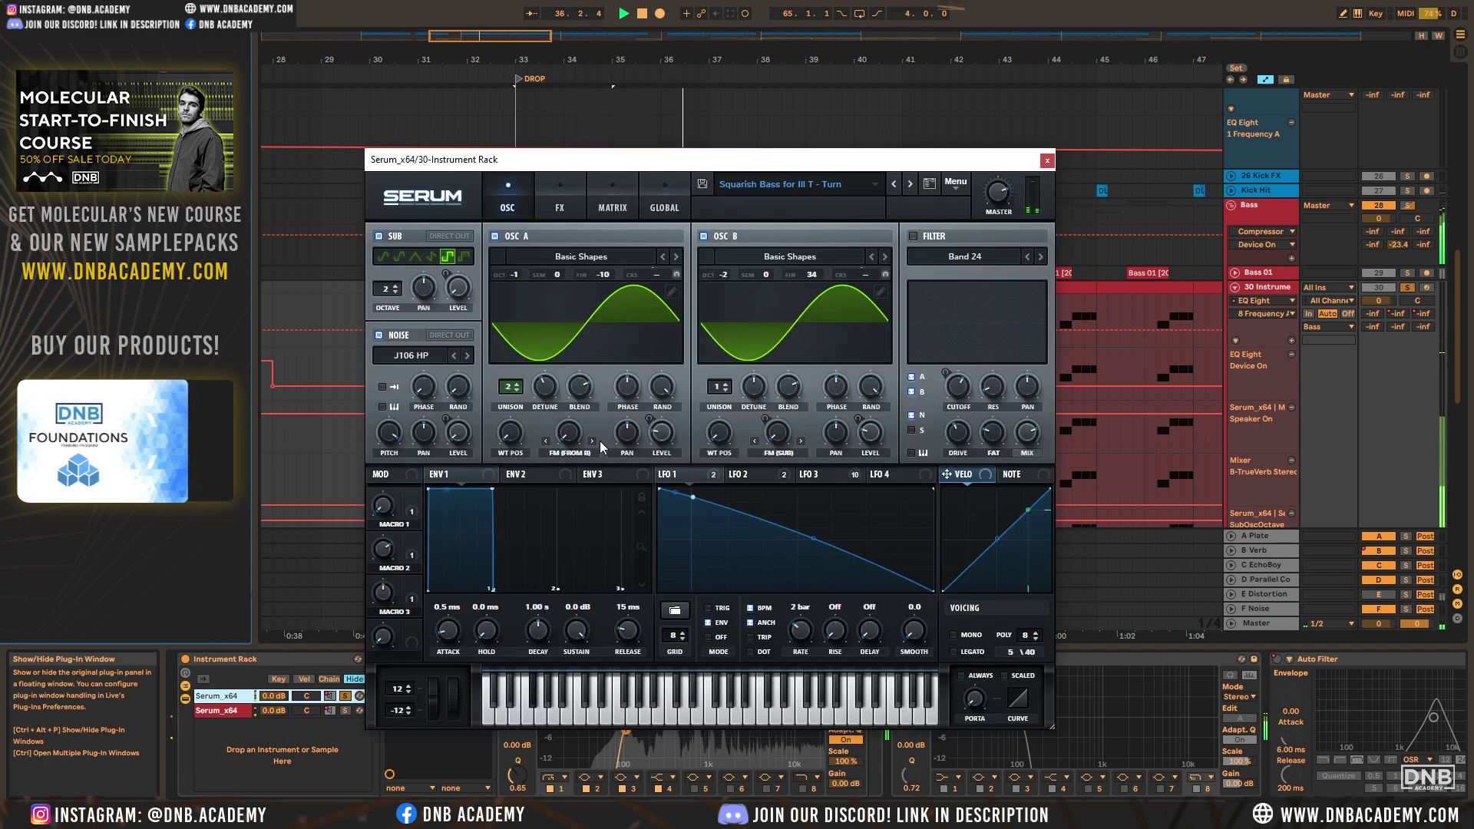
# Examine LFO 2, LFO 3 and the effects in track 30's Serum, restart playback from the DROP and close the plug-in
pyautogui.click(736, 477)
pyautogui.click(820, 474)
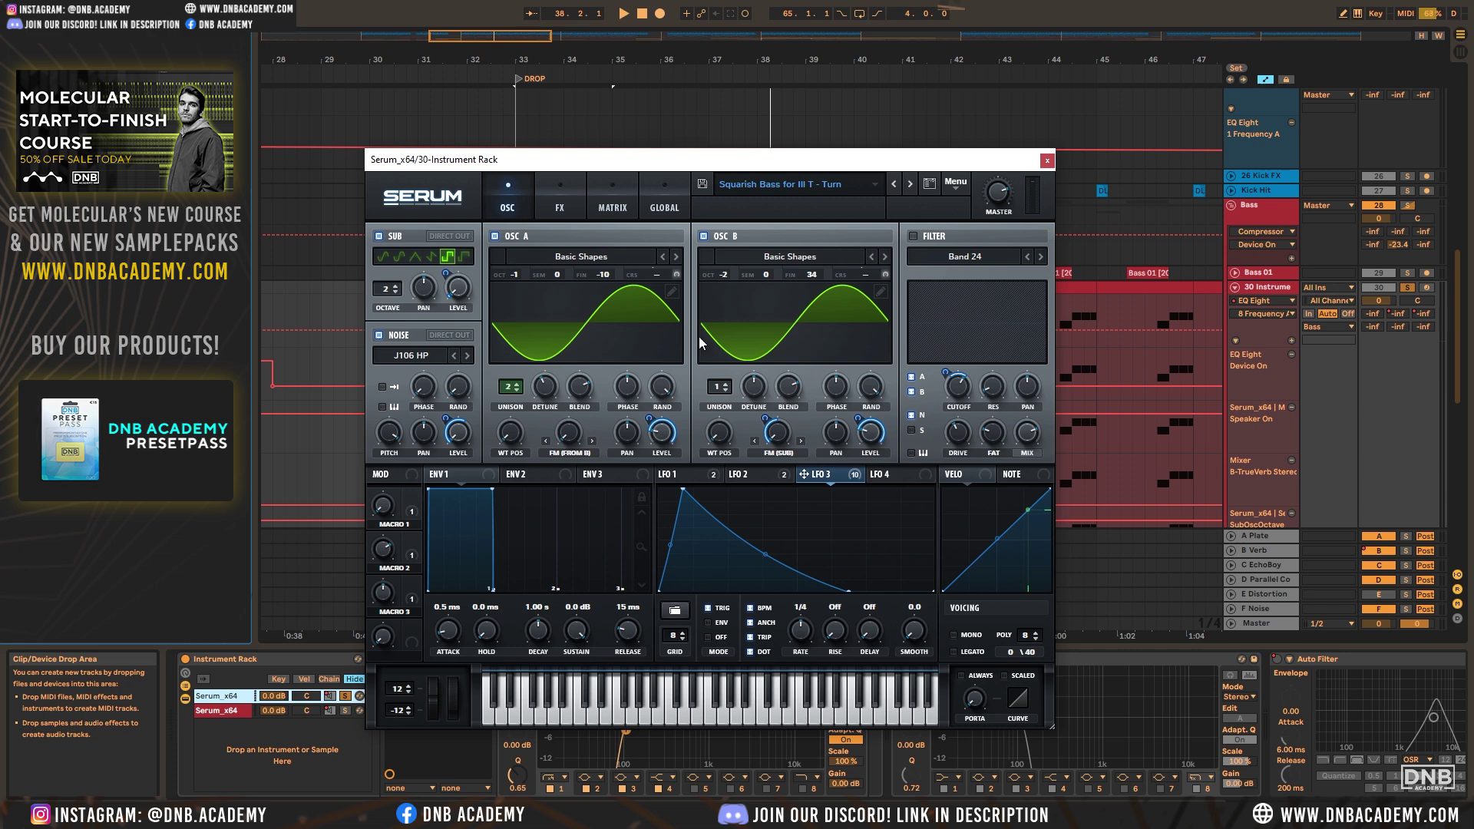
pyautogui.click(556, 203)
pyautogui.moveTo(1041, 352); pyautogui.dragTo(1059, 212)
pyautogui.click(519, 206)
pyautogui.press('space')
pyautogui.click(1046, 160)
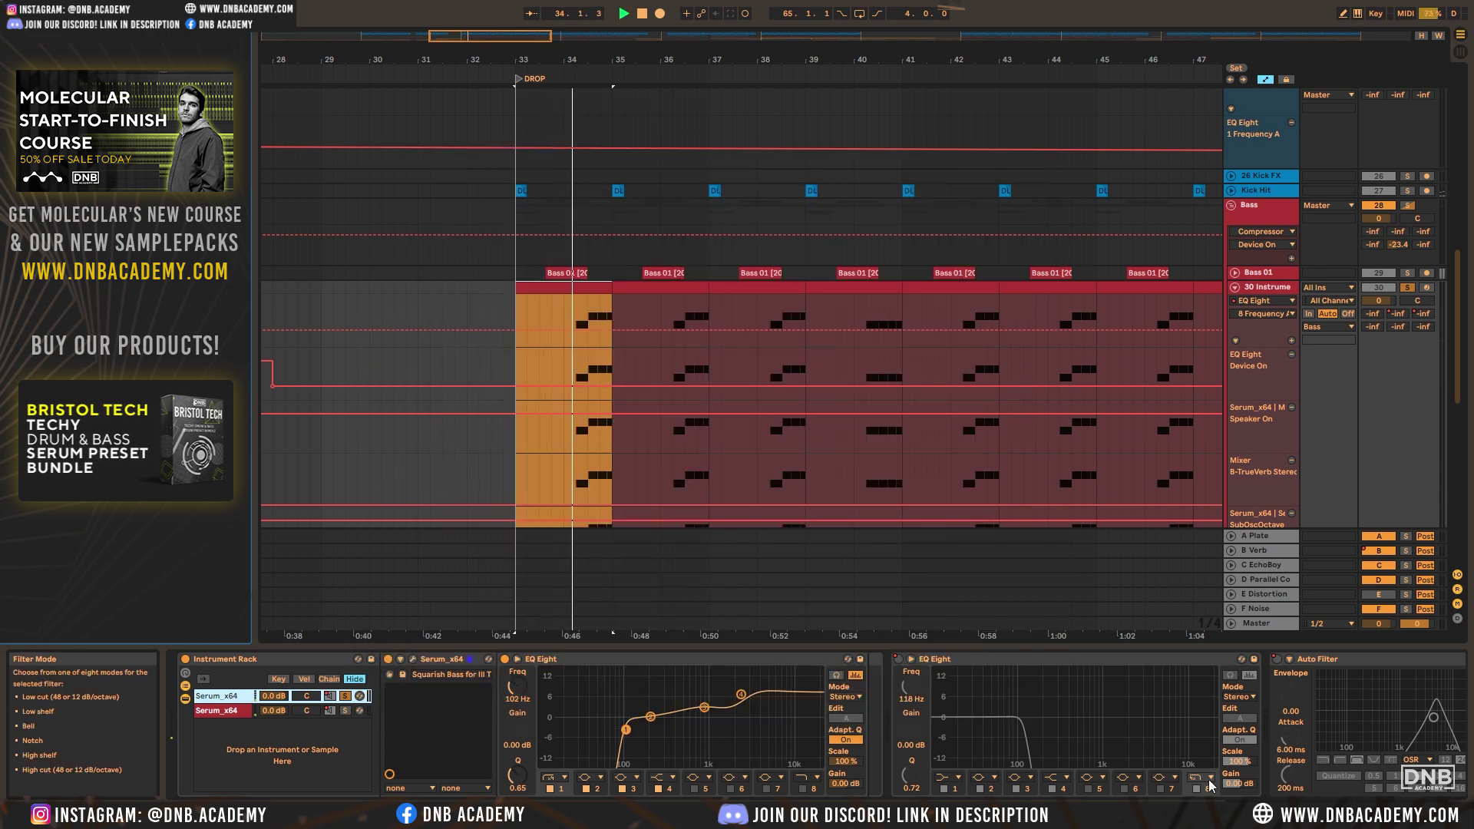
# Examine the effects after Serum on track 30 during playback, including EQ Eight, Auto Filter, ValhallaShimmer and Saturator
pyautogui.moveTo(1182, 814); pyautogui.dragTo(1231, 814)
pyautogui.click(772, 658)
pyautogui.doubleClick(606, 659)
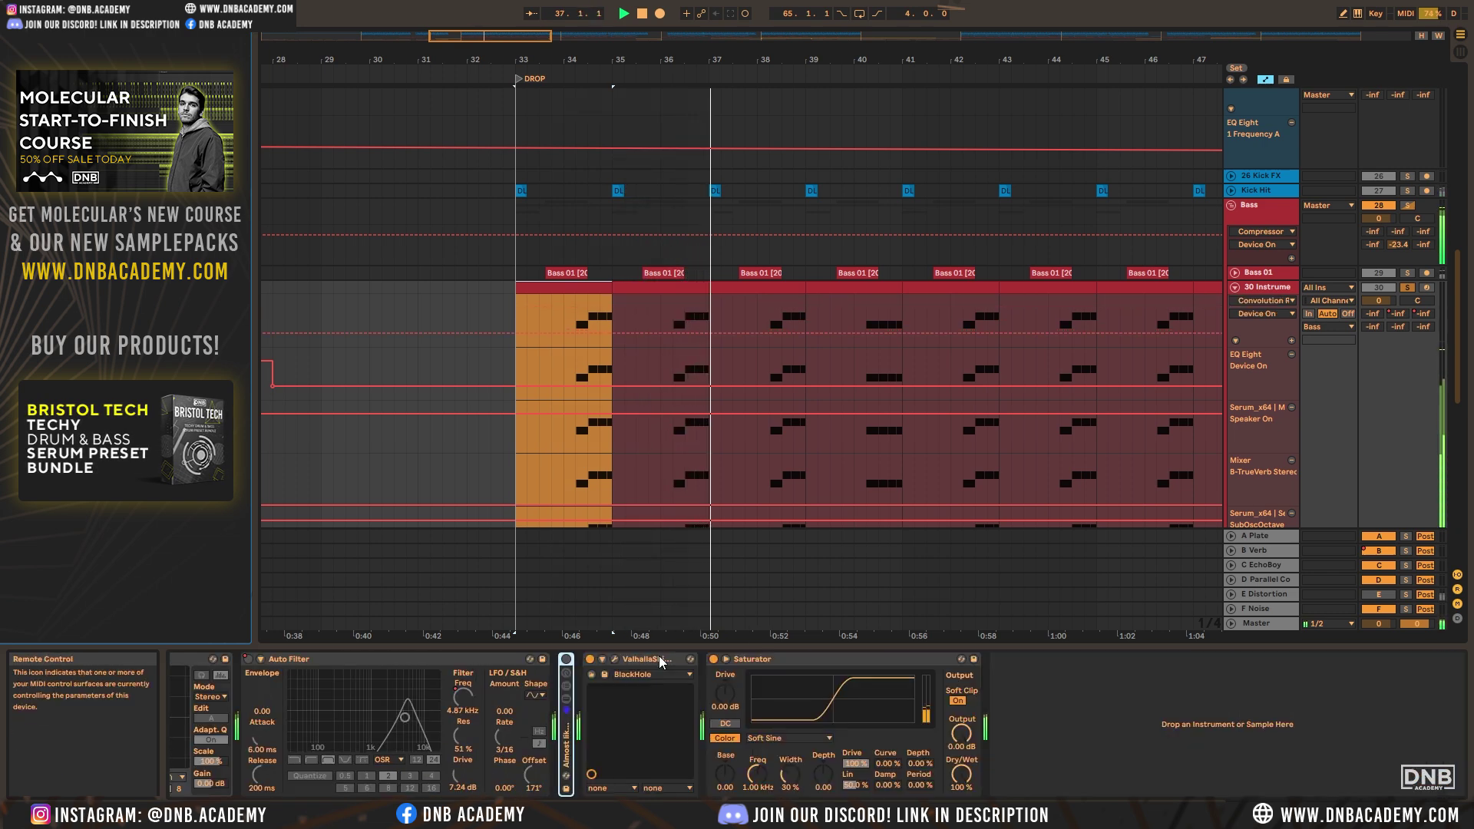
pyautogui.hscroll(-3, 487, 690)
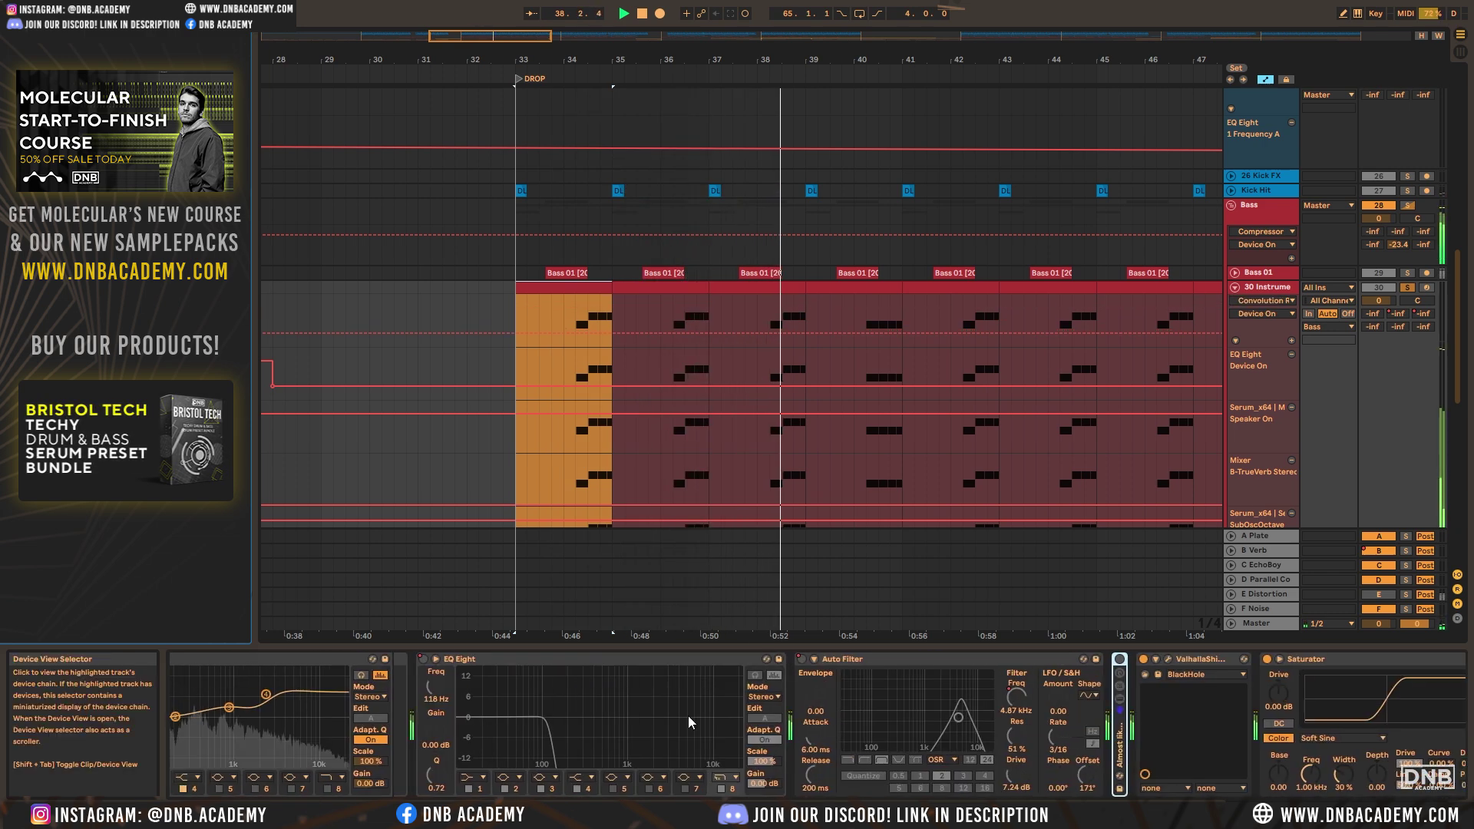
pyautogui.hscroll(-3, 486, 690)
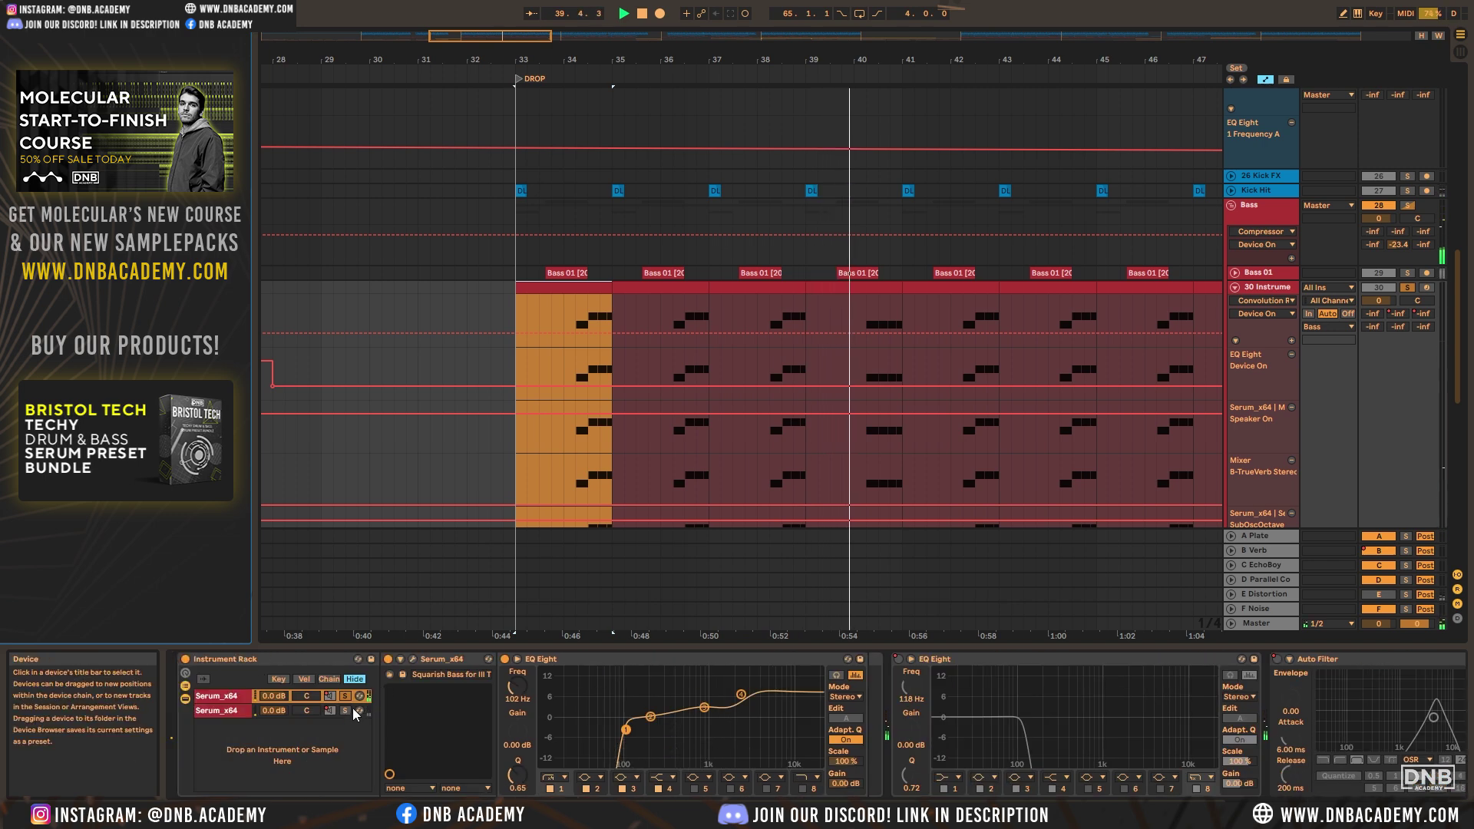
# Examine track 30's automation lanes across the DROP and play from its last clip before the B PART DROP
pyautogui.moveTo(422, 35); pyautogui.dragTo(422, 54)
pyautogui.scroll(-5, 720, 343)
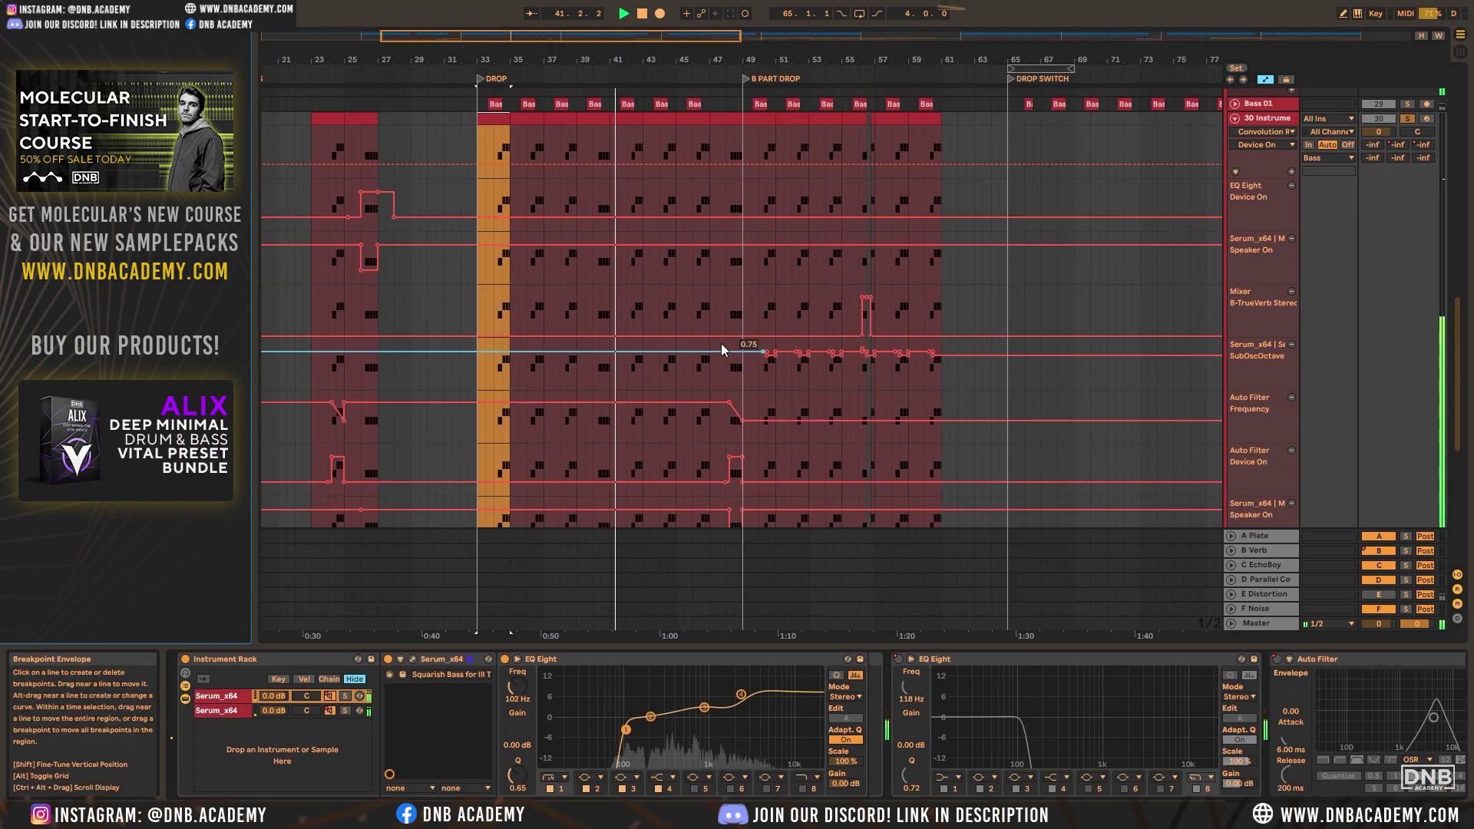
pyautogui.click(594, 113)
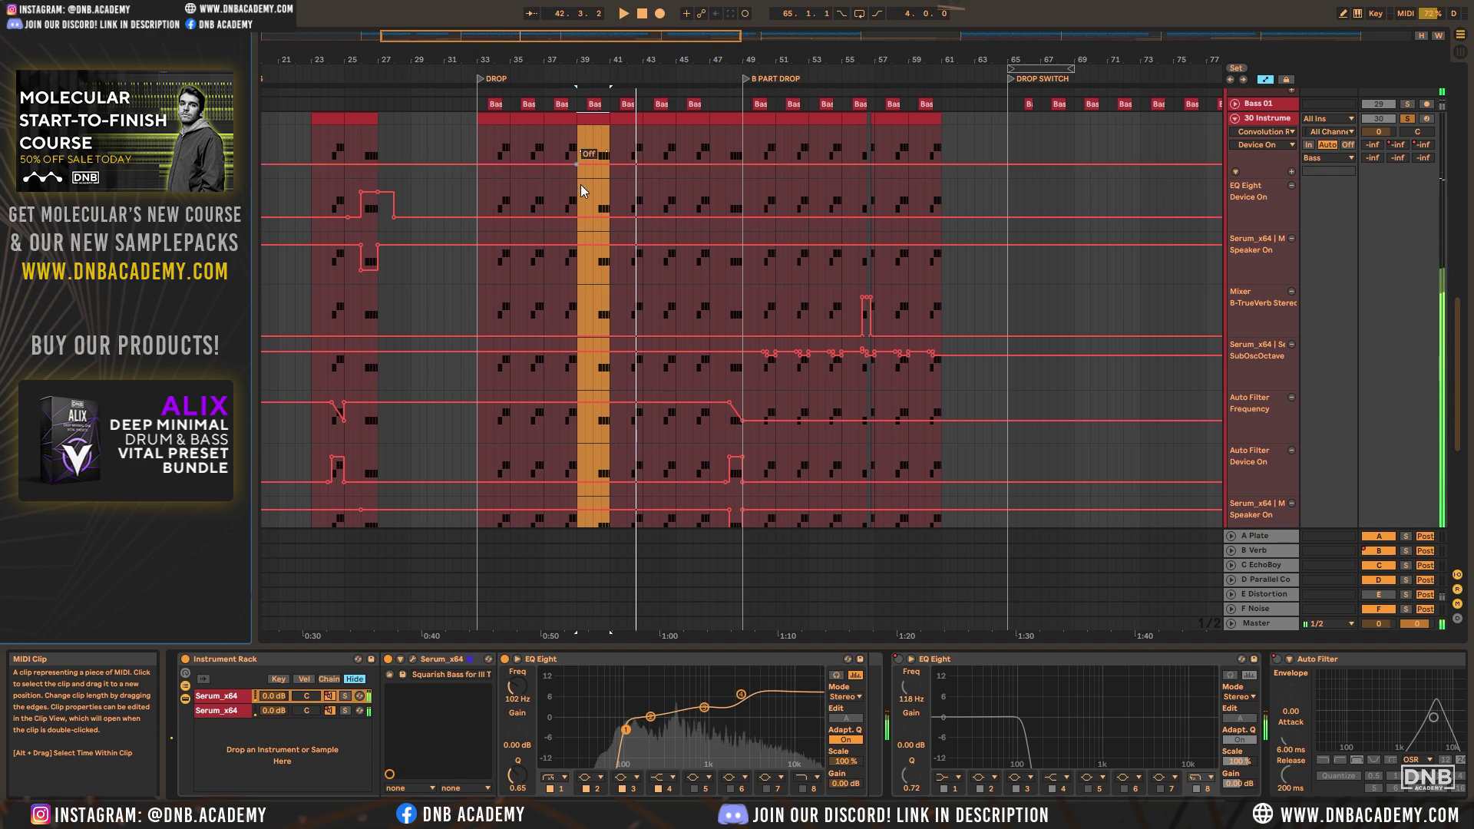
pyautogui.scroll(-2, 596, 290)
pyautogui.click(739, 100)
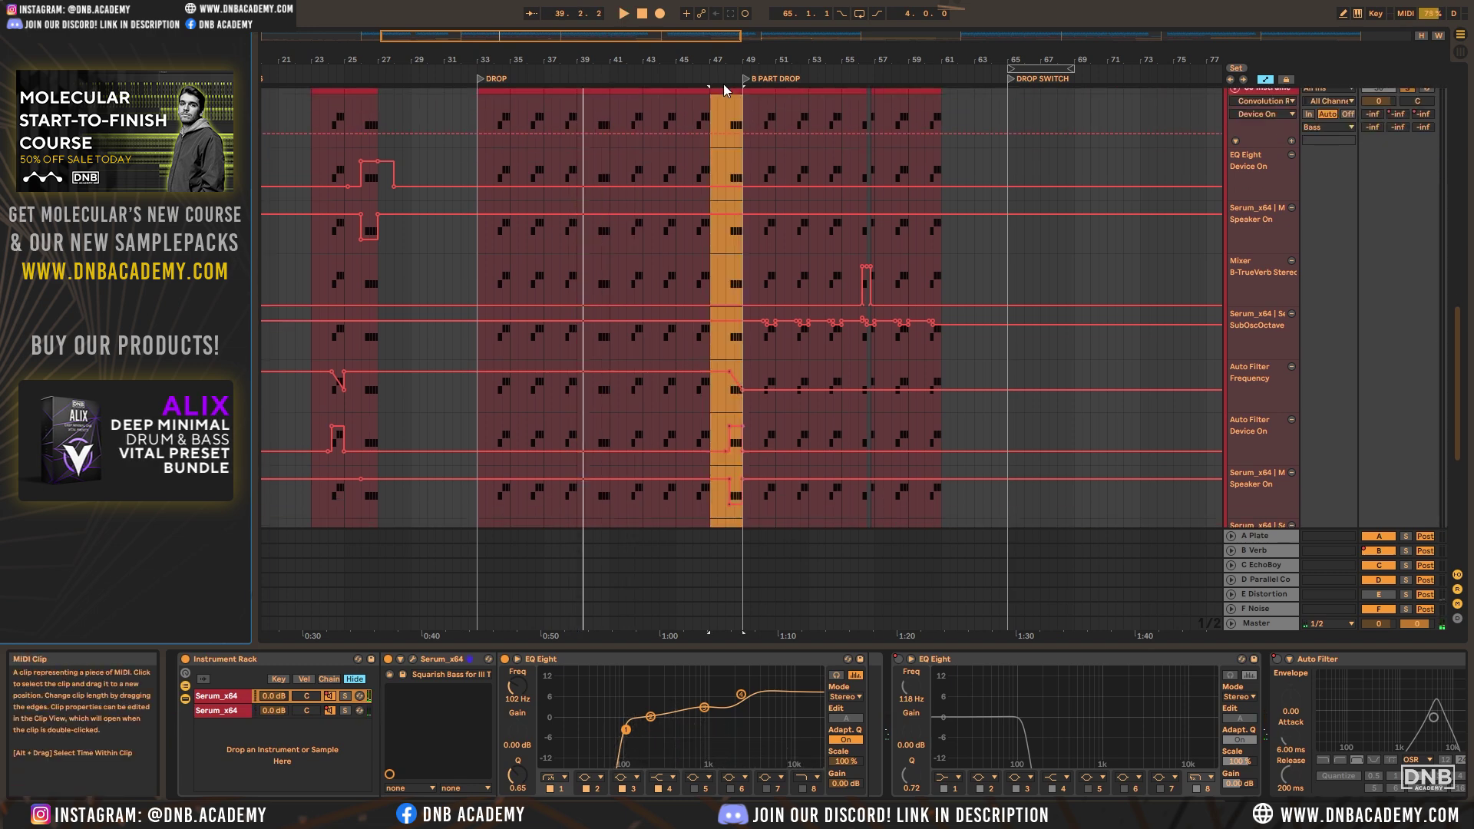
pyautogui.scroll(-4, 800, 219)
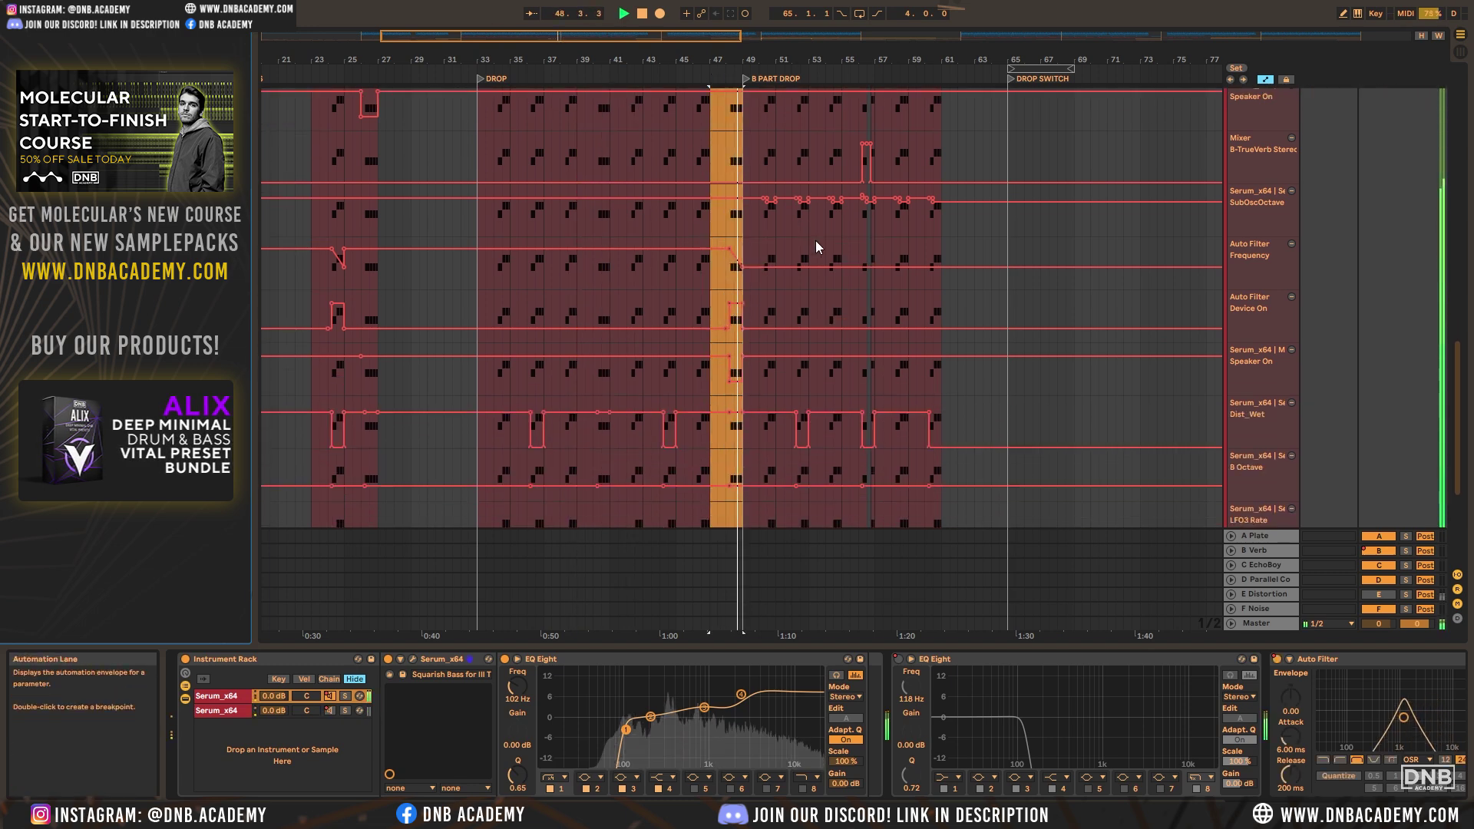
# Jump playback to around bar 56 of the B PART DROP to hear track 30's B-TrueVerb send automation
pyautogui.scroll(3, 827, 257)
pyautogui.scroll(4, 827, 256)
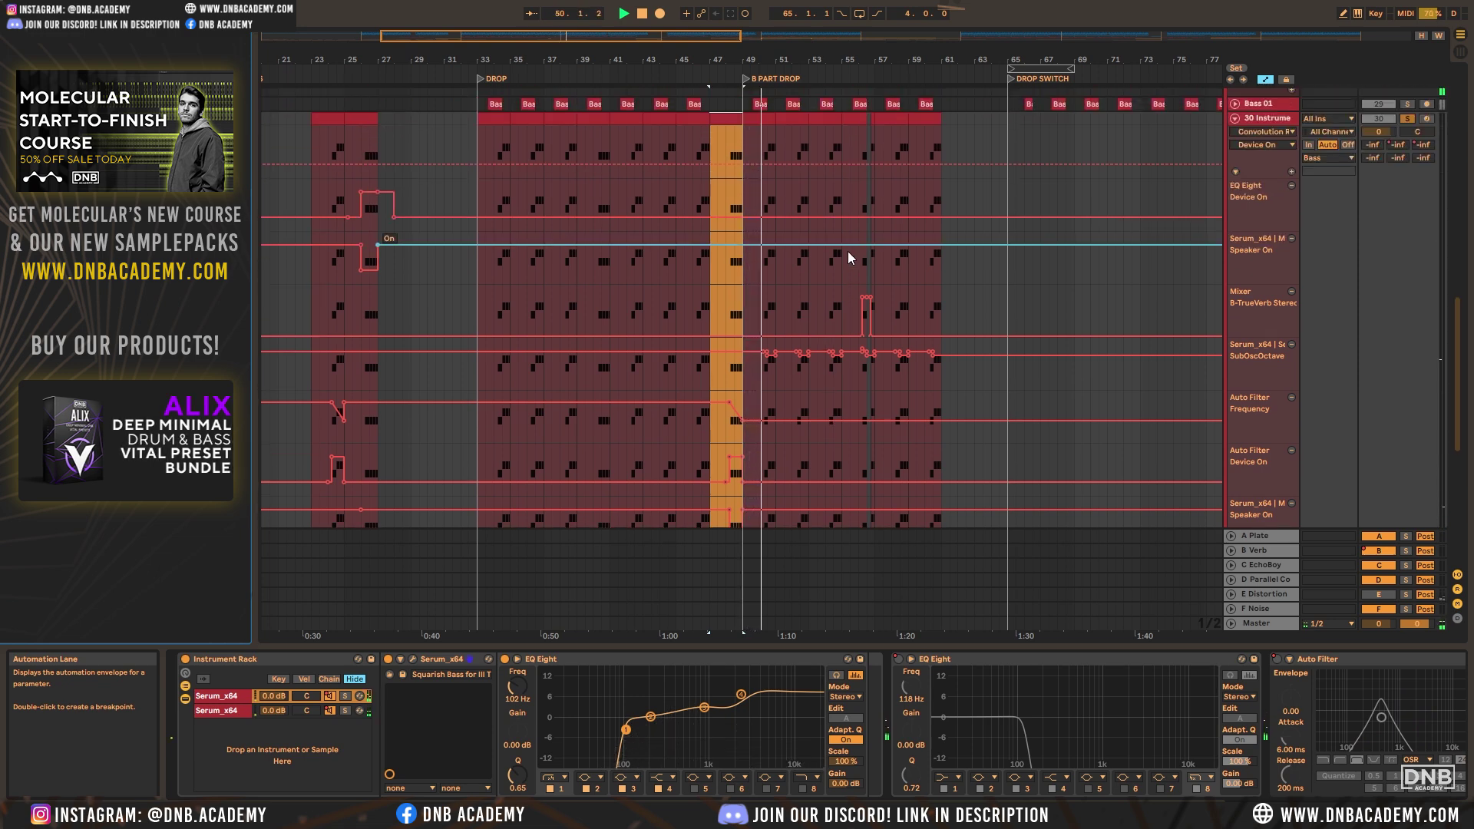
pyautogui.click(858, 72)
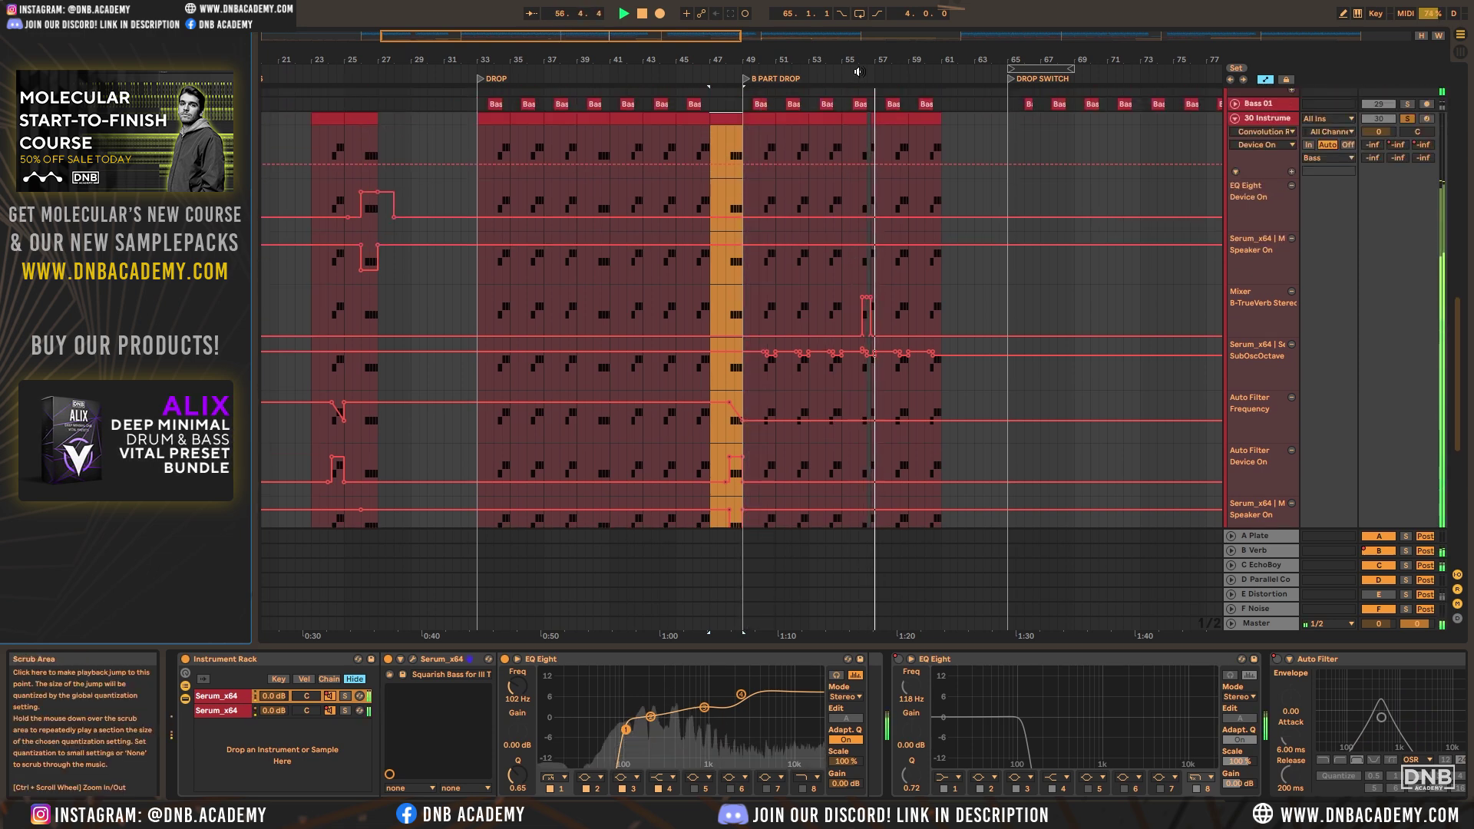
# Examine track 30's automation around the 2ND DROP B during playback, including SubOscOctave, Auto Filter Frequency and Dist_Wet, and select its clip at bar 133
pyautogui.moveTo(694, 36); pyautogui.dragTo(1127, 344)
pyautogui.scroll(-8, 690, 390)
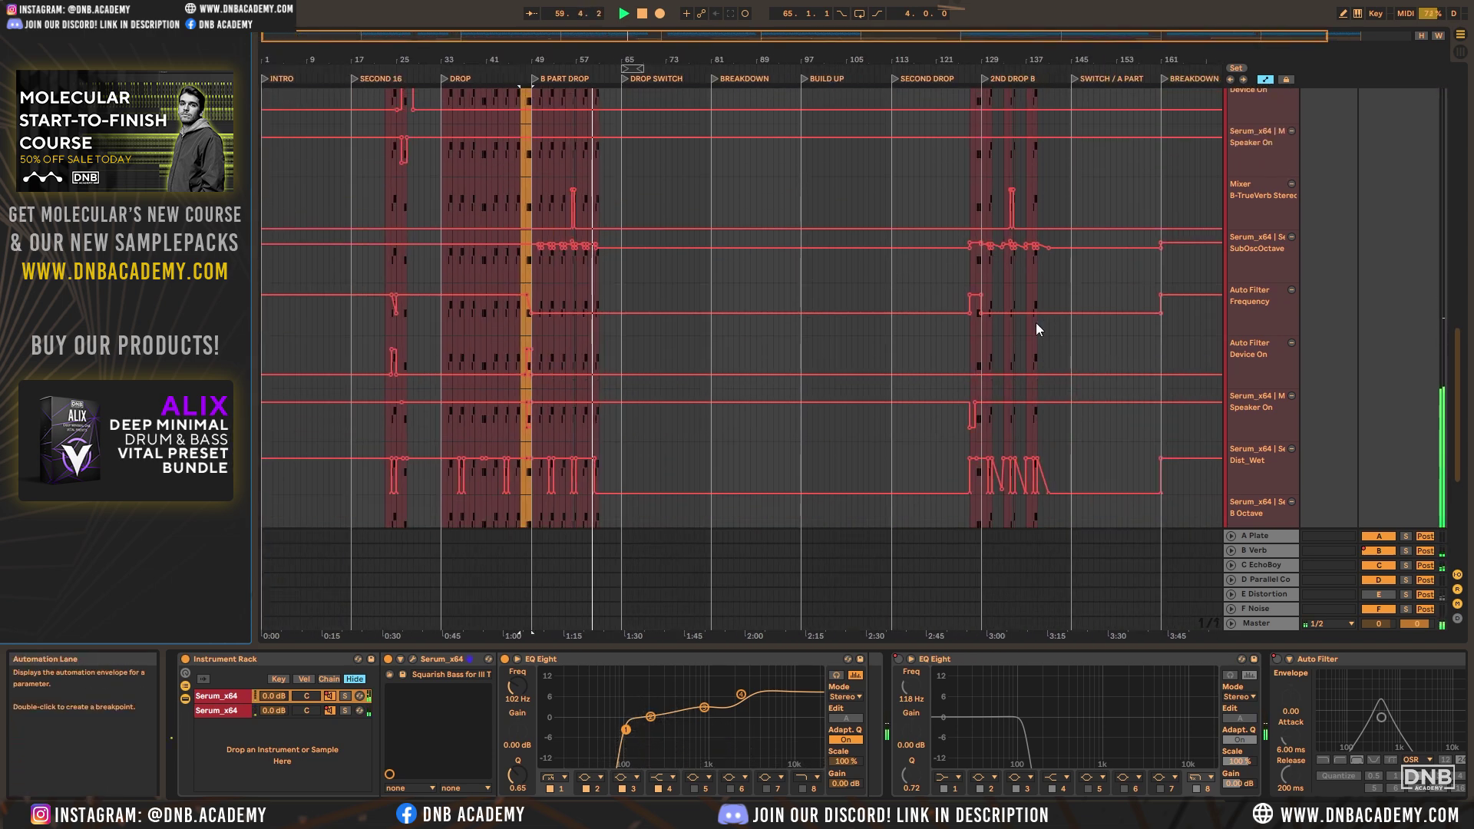
pyautogui.scroll(12, 1005, 303)
pyautogui.click(962, 74)
pyautogui.moveTo(1069, 36); pyautogui.dragTo(1069, 4)
pyautogui.scroll(-10, 984, 248)
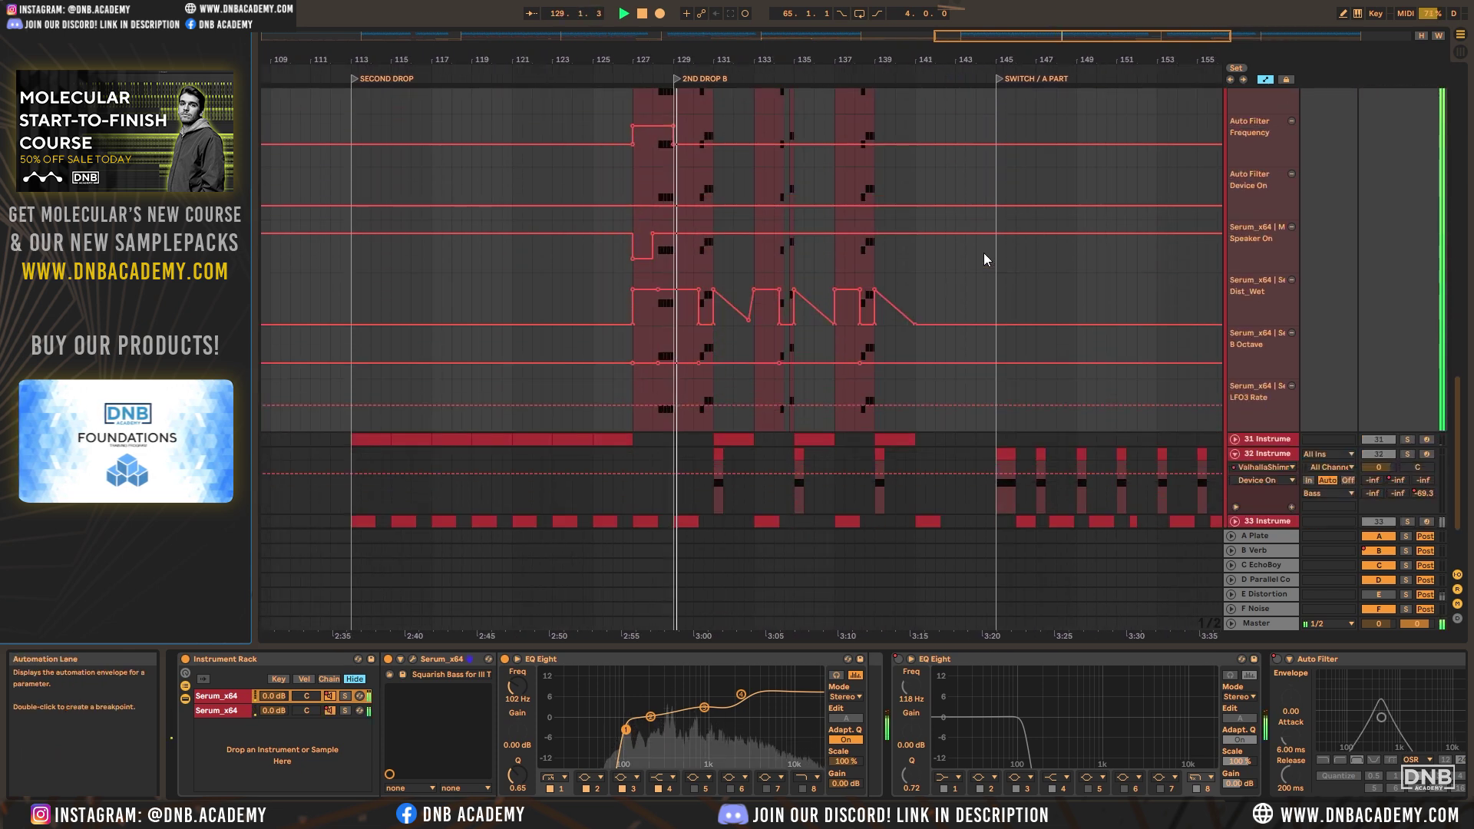
pyautogui.scroll(5, 951, 252)
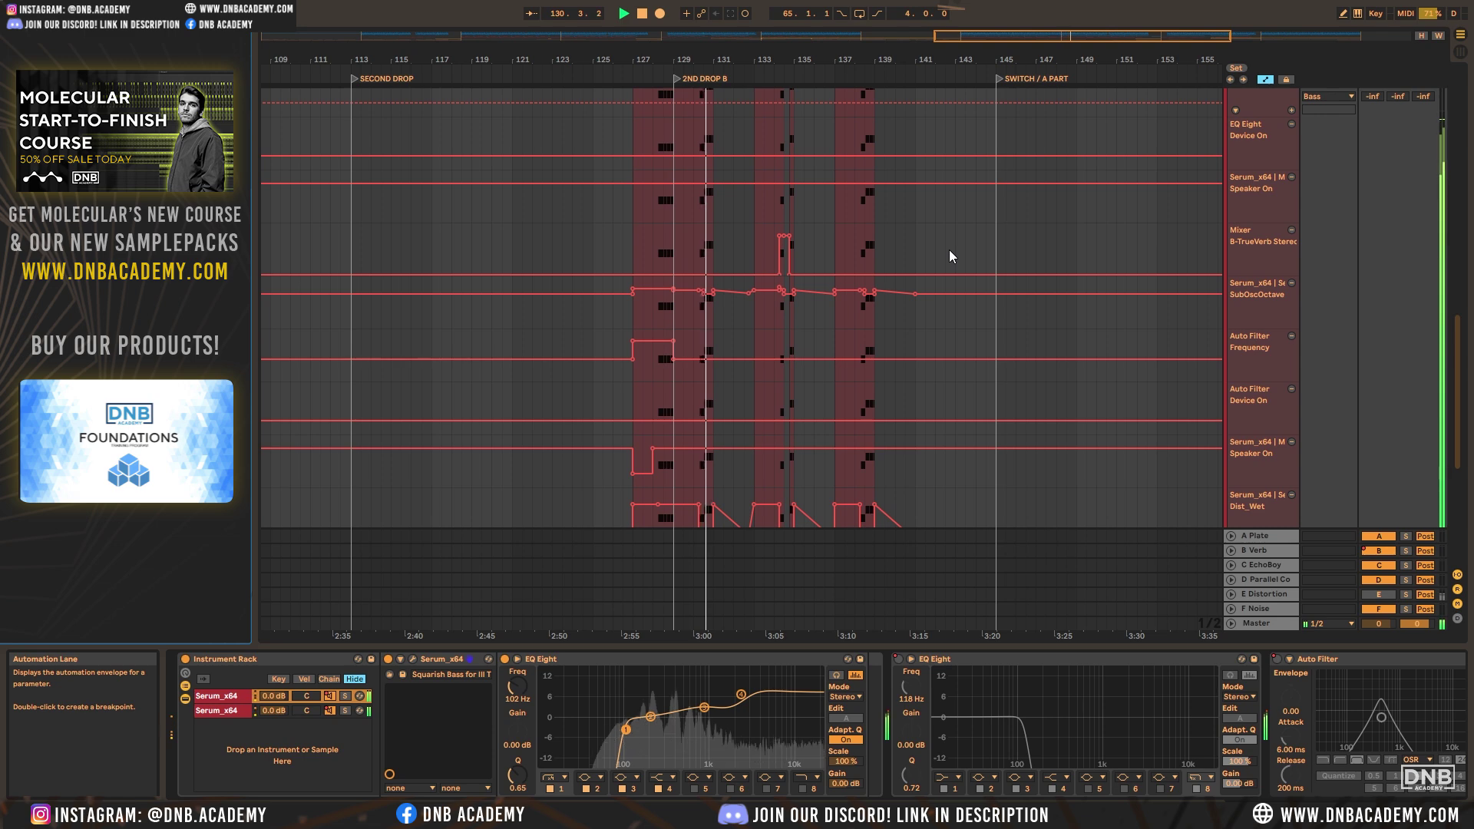
pyautogui.scroll(3, 926, 287)
pyautogui.click(761, 193)
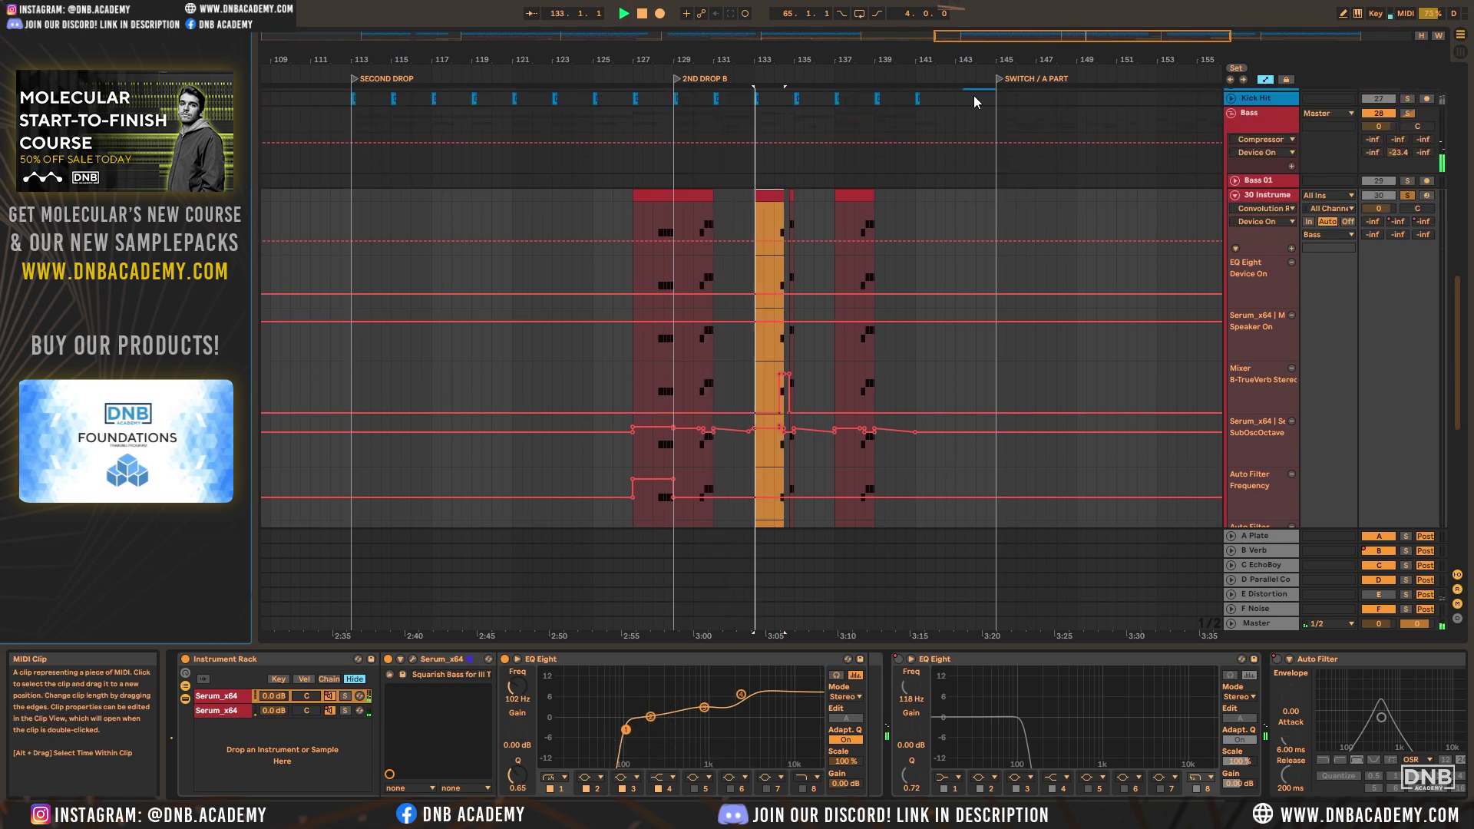
# Hide the automation lanes, return to the DROP section and fold track 30
pyautogui.press('w')
pyautogui.hotkey('alt', 'u')
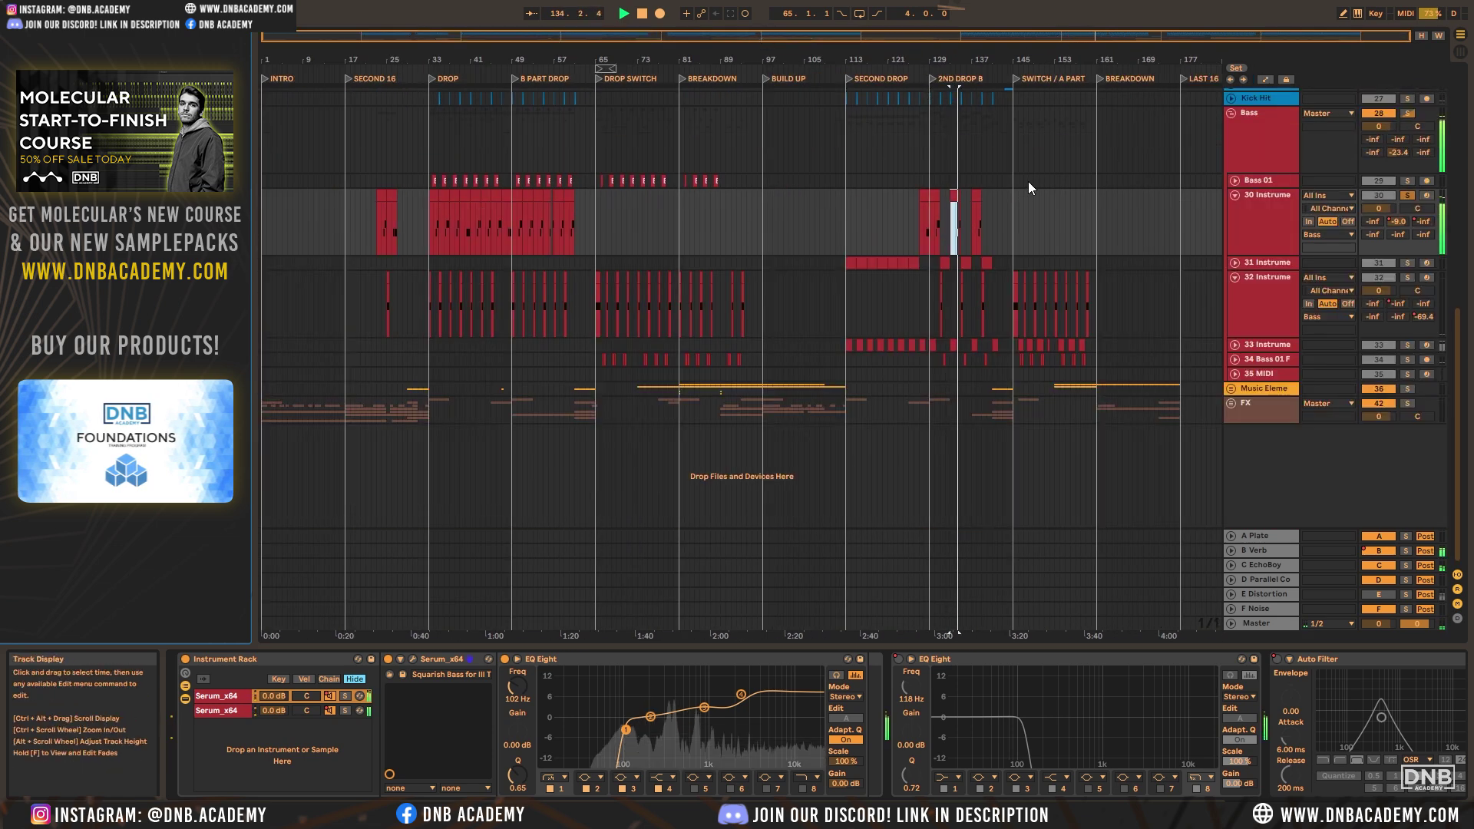
pyautogui.moveTo(537, 35); pyautogui.dragTo(537, 57)
pyautogui.click(1235, 196)
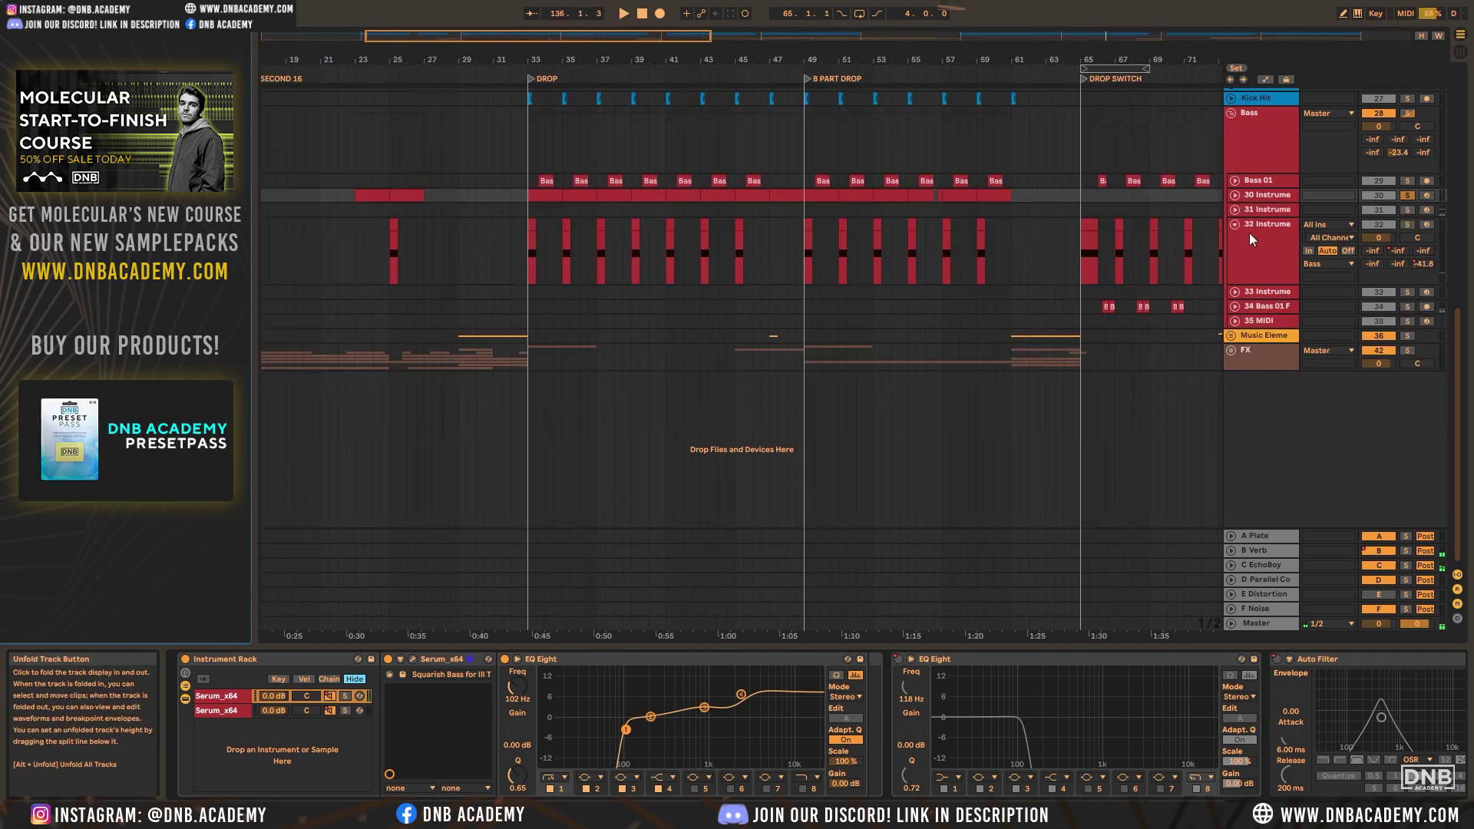
# Unfold the Bass 01 audio track 34, solo it and play from the DROP SWITCH at bar 65
pyautogui.click(1234, 306)
pyautogui.moveTo(537, 34); pyautogui.dragTo(600, 270)
pyautogui.click(542, 310)
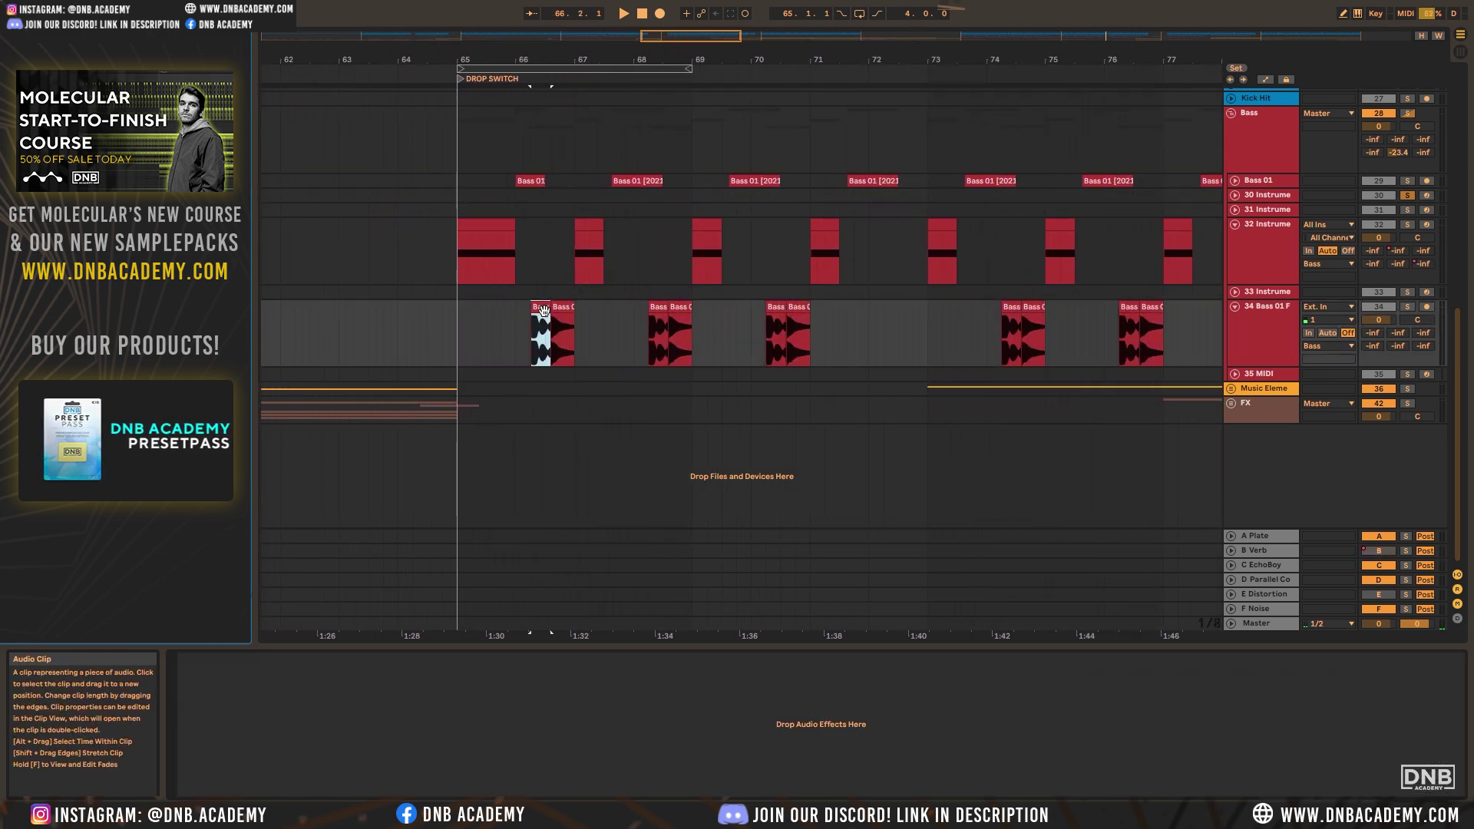
pyautogui.click(1408, 308)
pyautogui.click(454, 320)
pyautogui.press('space')
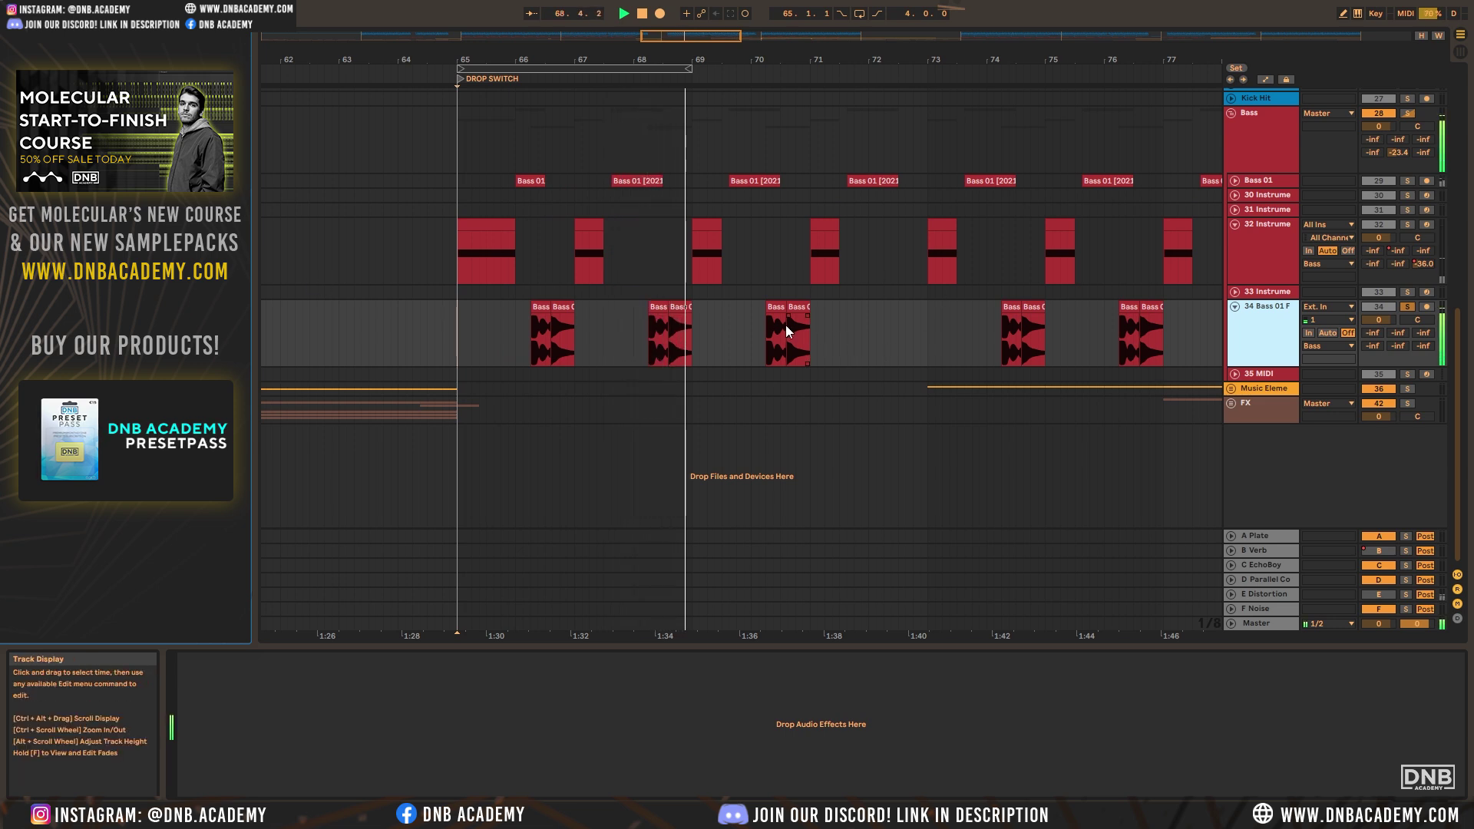
# Try extending a Bass 01 F clip before the DROP SWITCH marker to show its full resampled waveform, and undo it
pyautogui.click(685, 307)
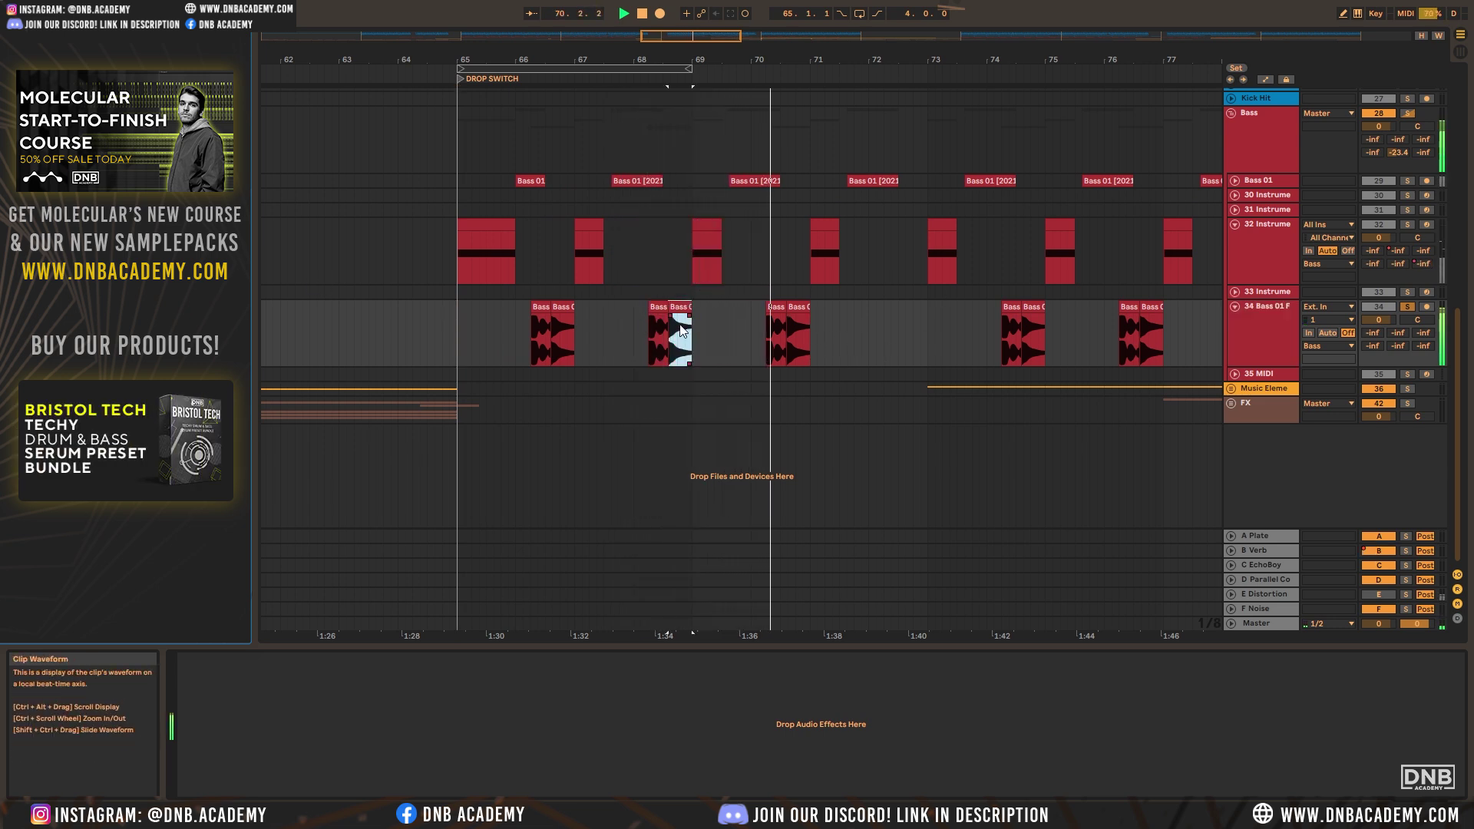
pyautogui.click(543, 304)
pyautogui.moveTo(354, 330); pyautogui.dragTo(493, 306)
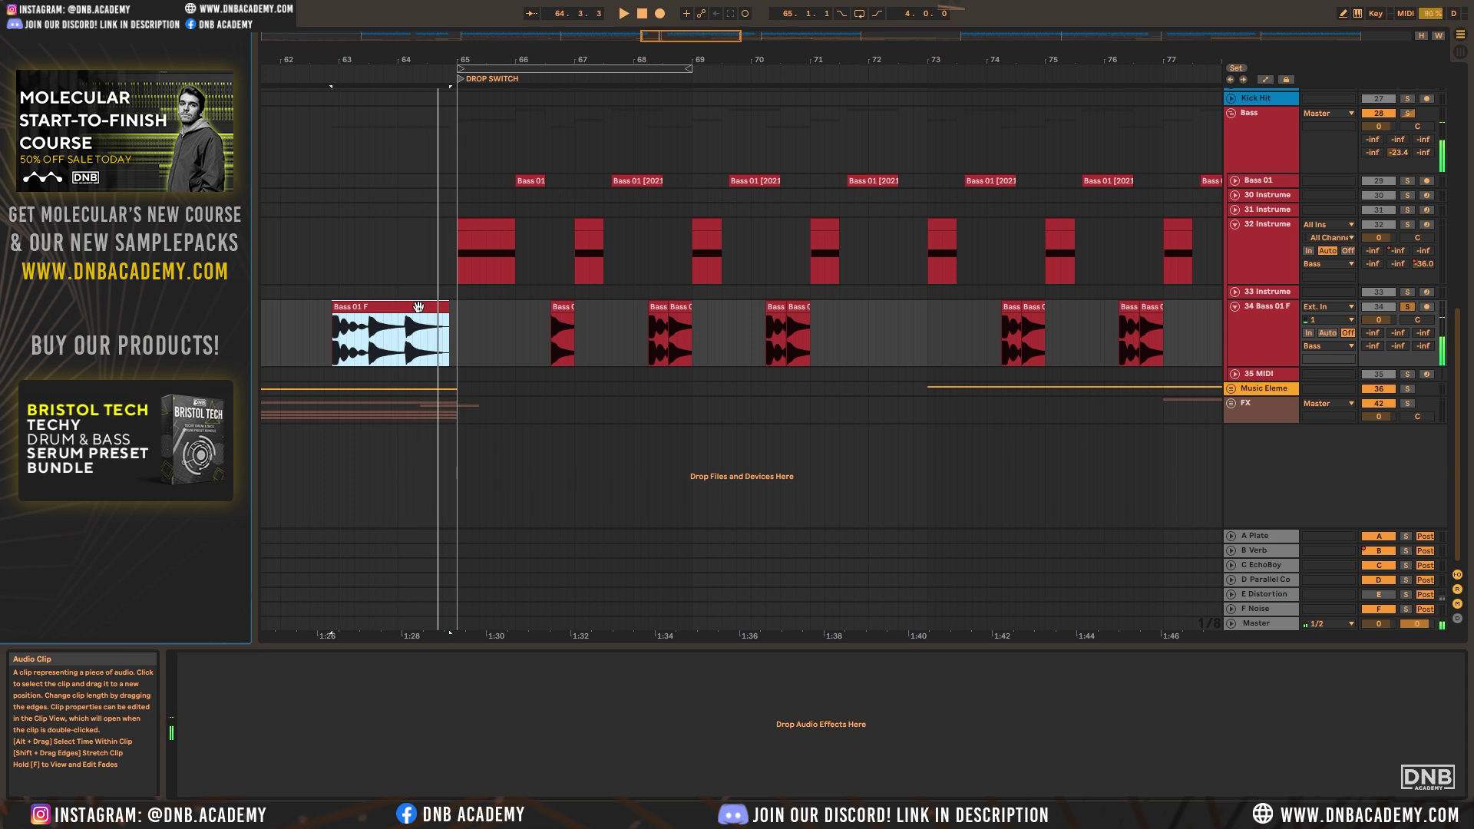
pyautogui.hotkey('ctrl', 'z')
pyautogui.hotkey('ctrl', 'z')
# Listen to the chopped Bass 01 F clips before the BREAKDOWN marker and in the 2ND DROP B section
pyautogui.moveTo(725, 34); pyautogui.dragTo(781, 46)
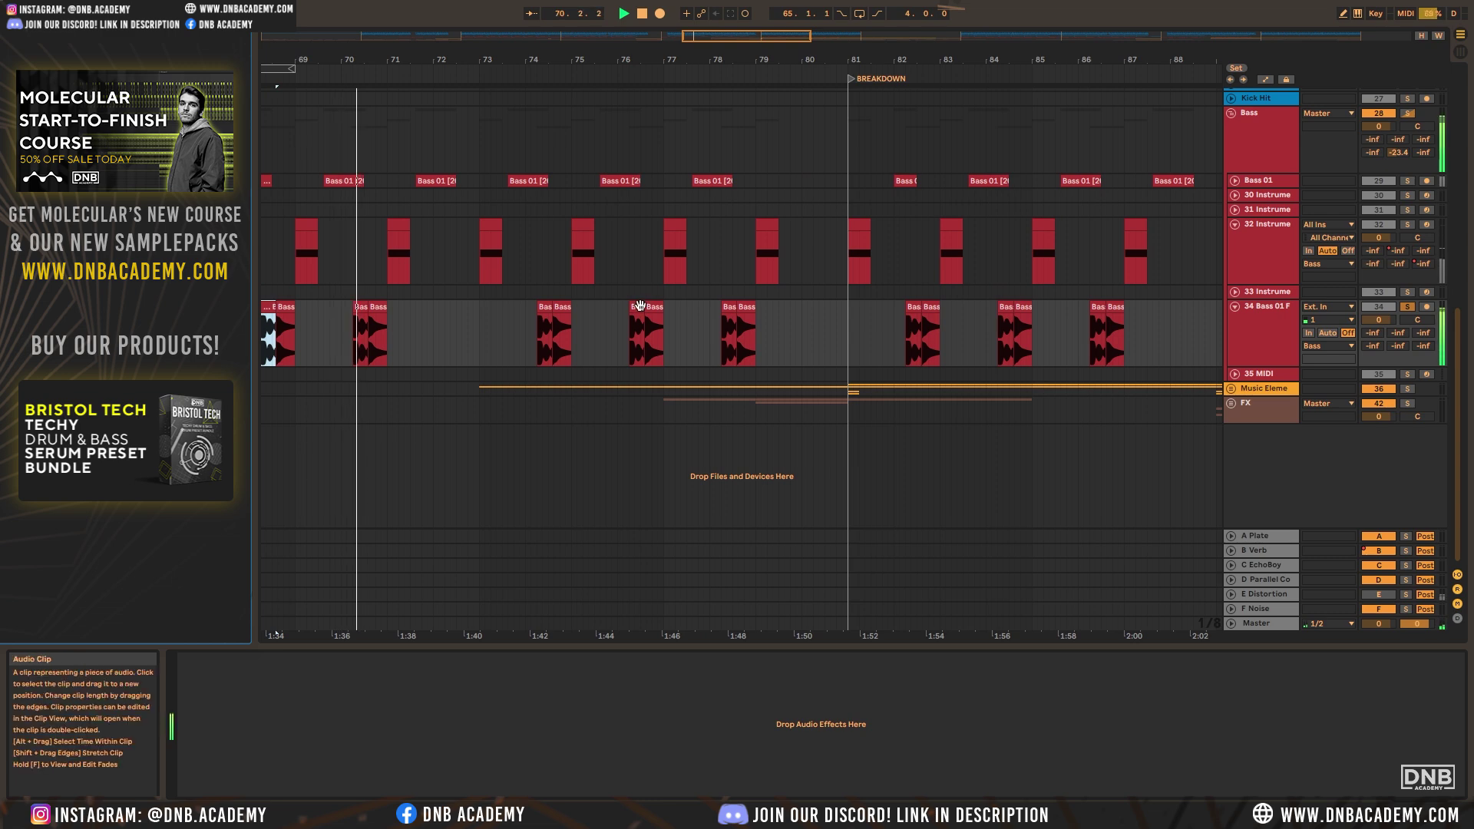
pyautogui.moveTo(796, 63); pyautogui.dragTo(771, 306)
pyautogui.scroll(2, 771, 305)
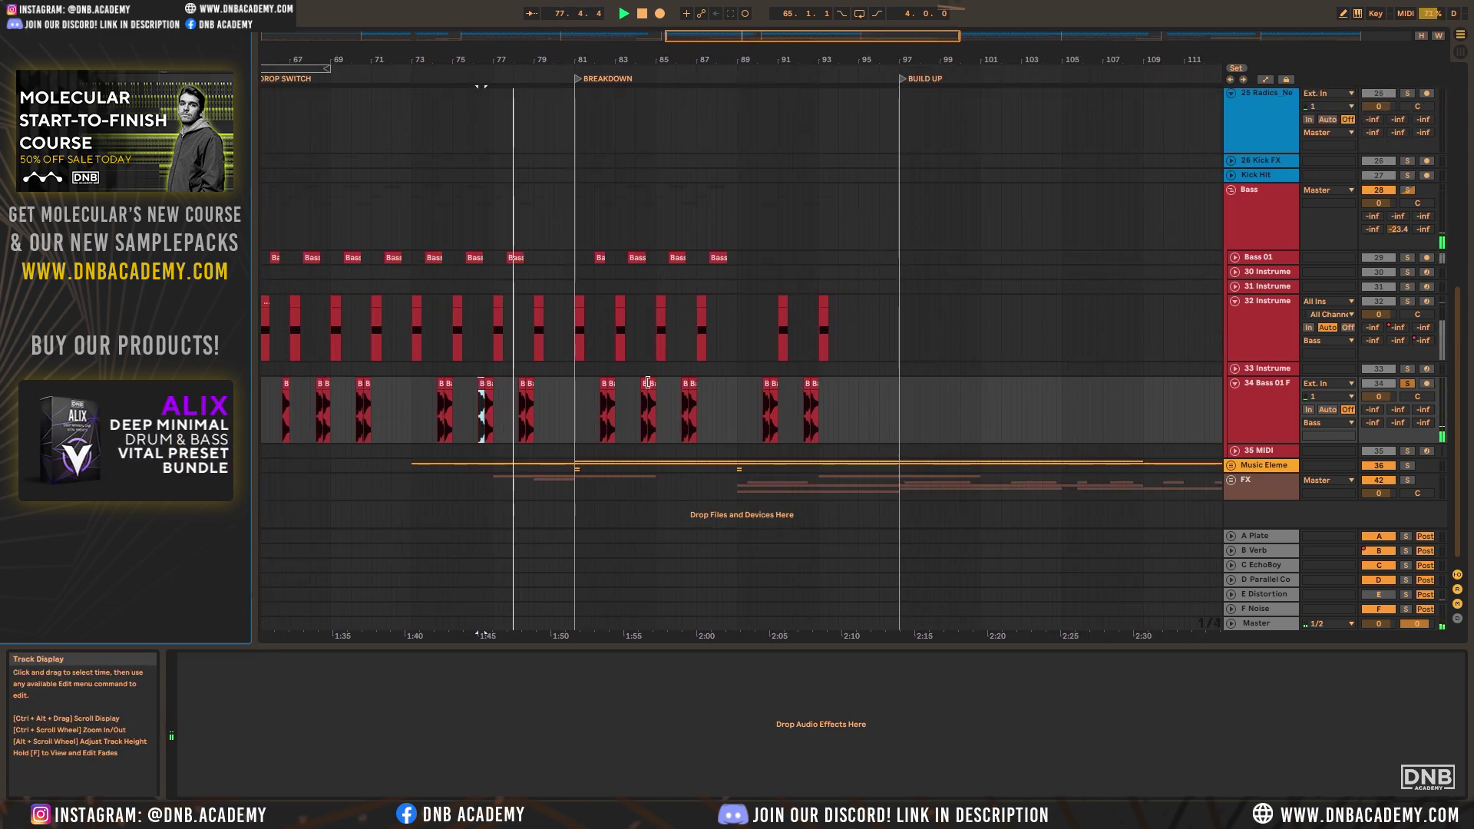
pyautogui.moveTo(844, 34); pyautogui.dragTo(1067, 33)
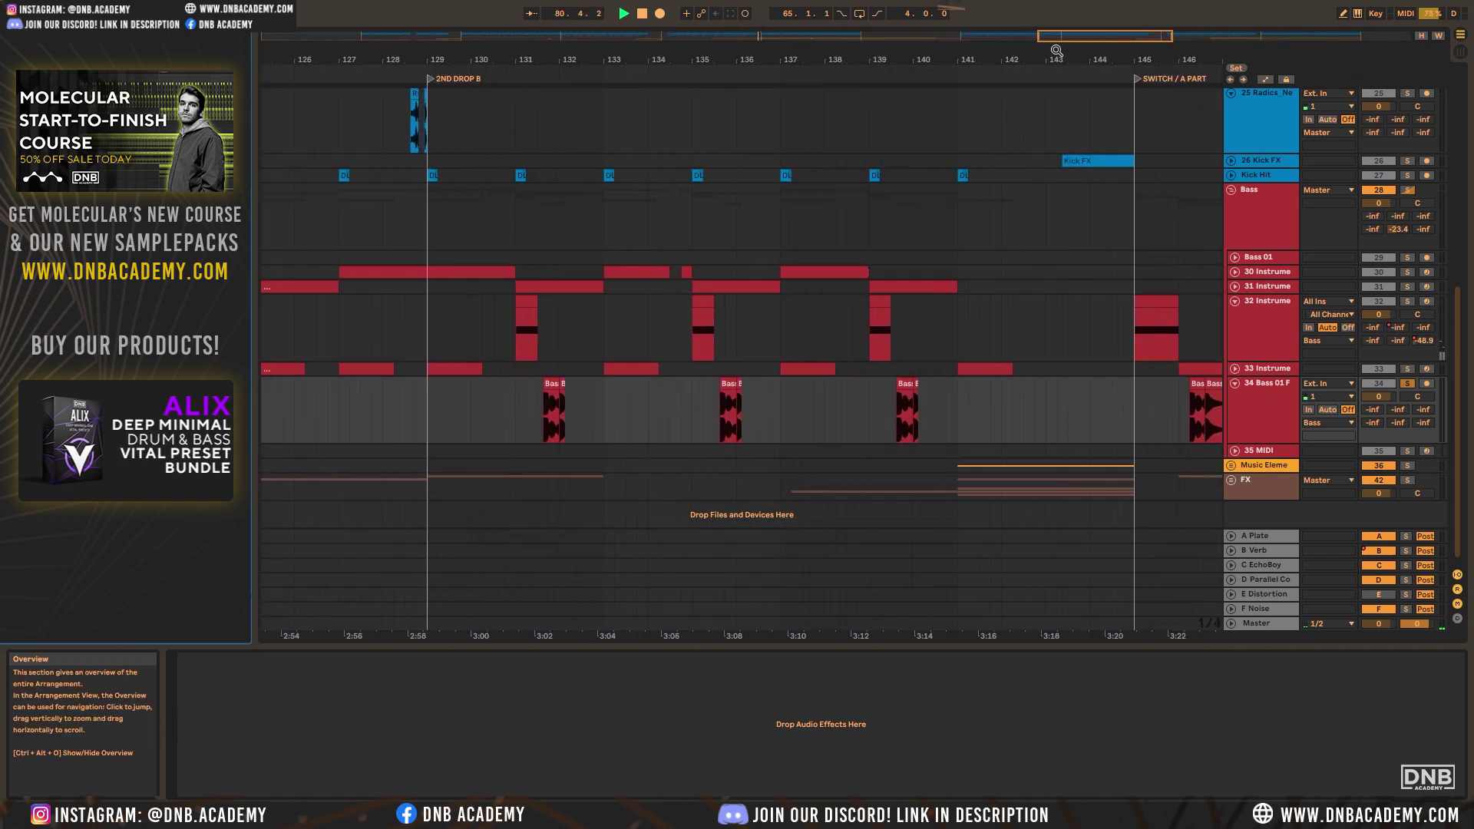
pyautogui.click(553, 382)
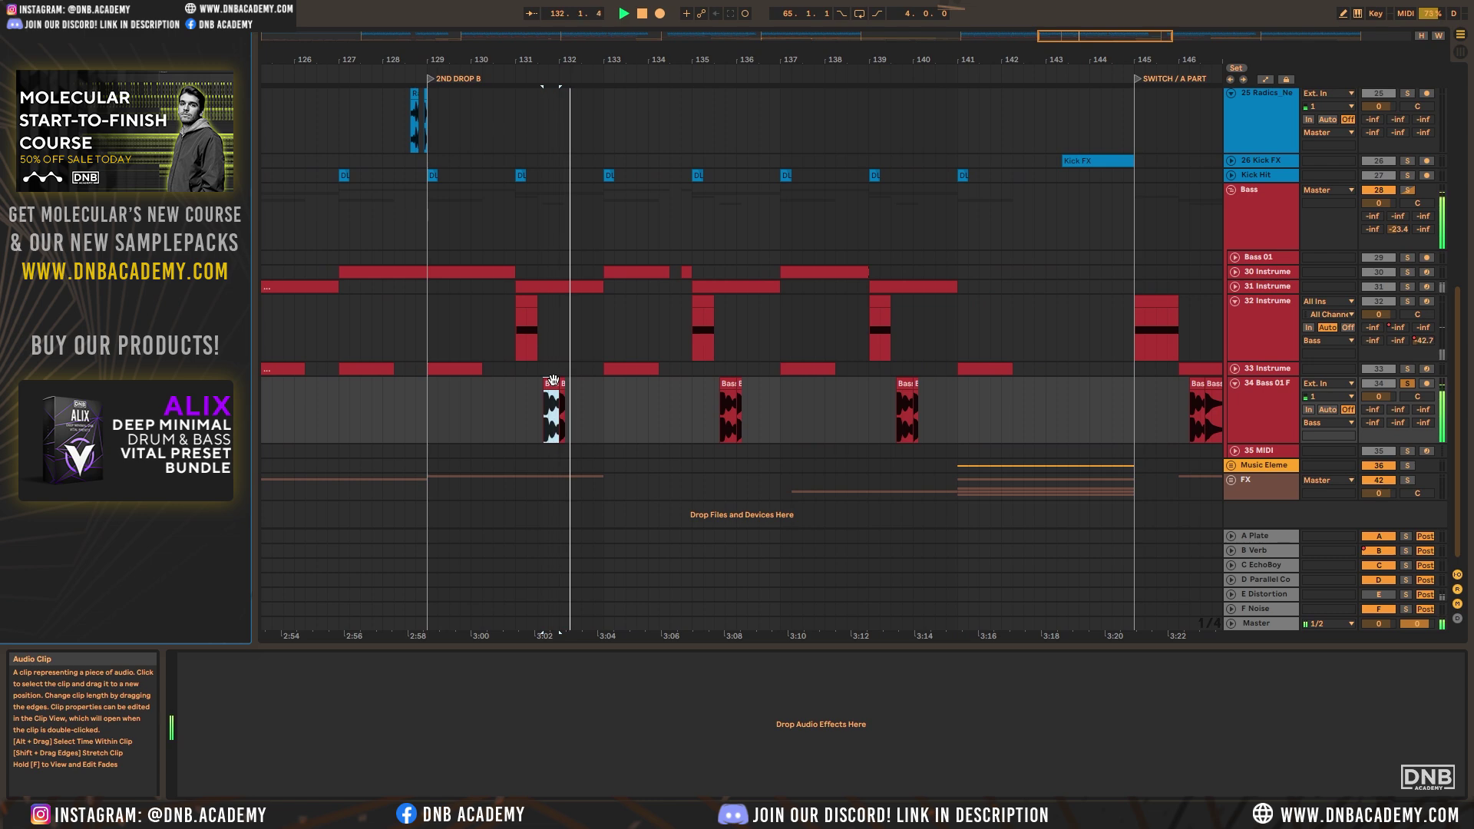
# Fold tracks 34 Bass 01 F and 32 and show the Bass group's device chain
pyautogui.moveTo(1025, 50); pyautogui.dragTo(737, 52)
pyautogui.scroll(5, 743, 316)
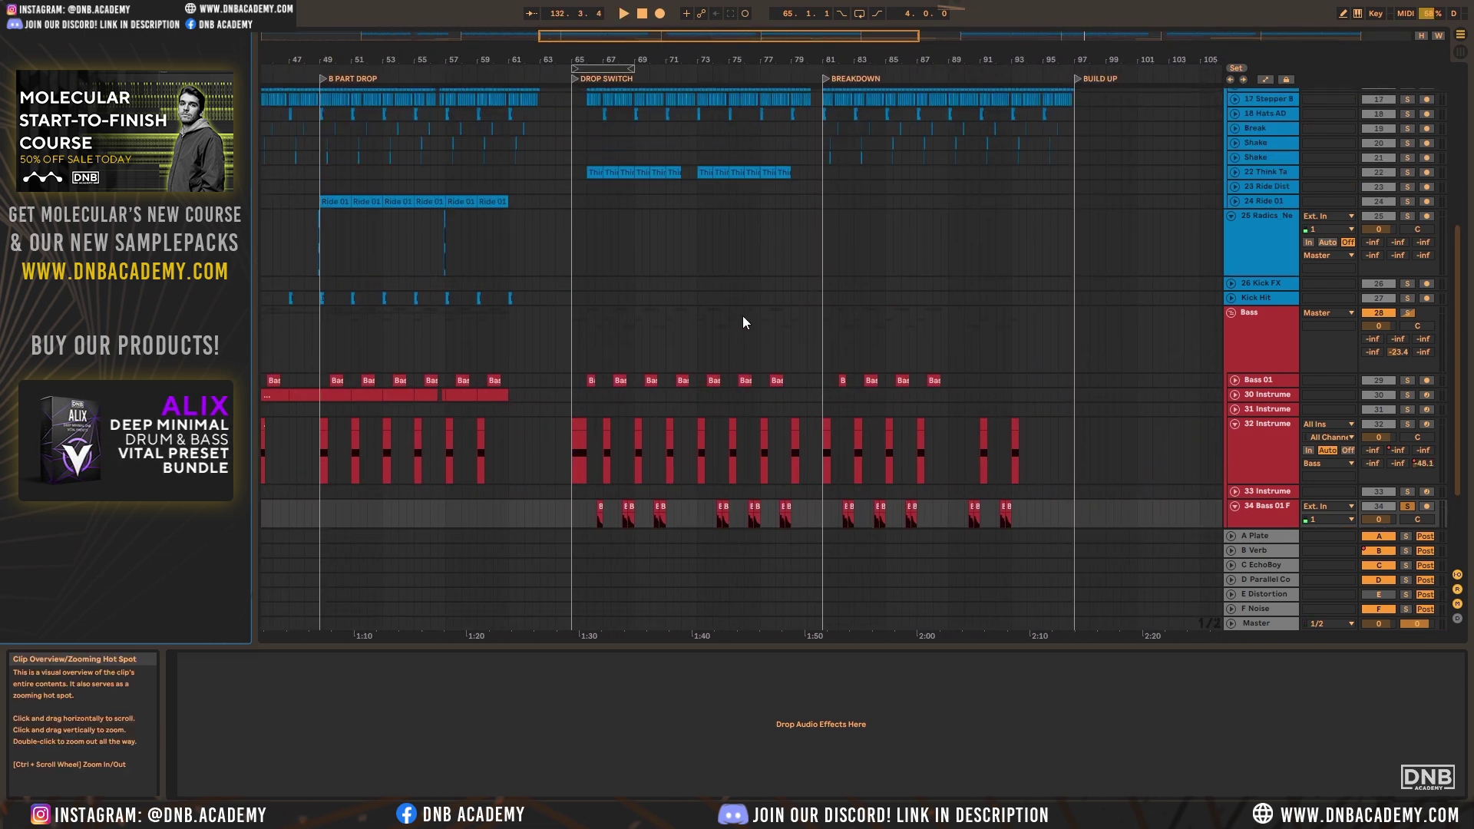
pyautogui.scroll(-5, 797, 324)
pyautogui.click(1235, 376)
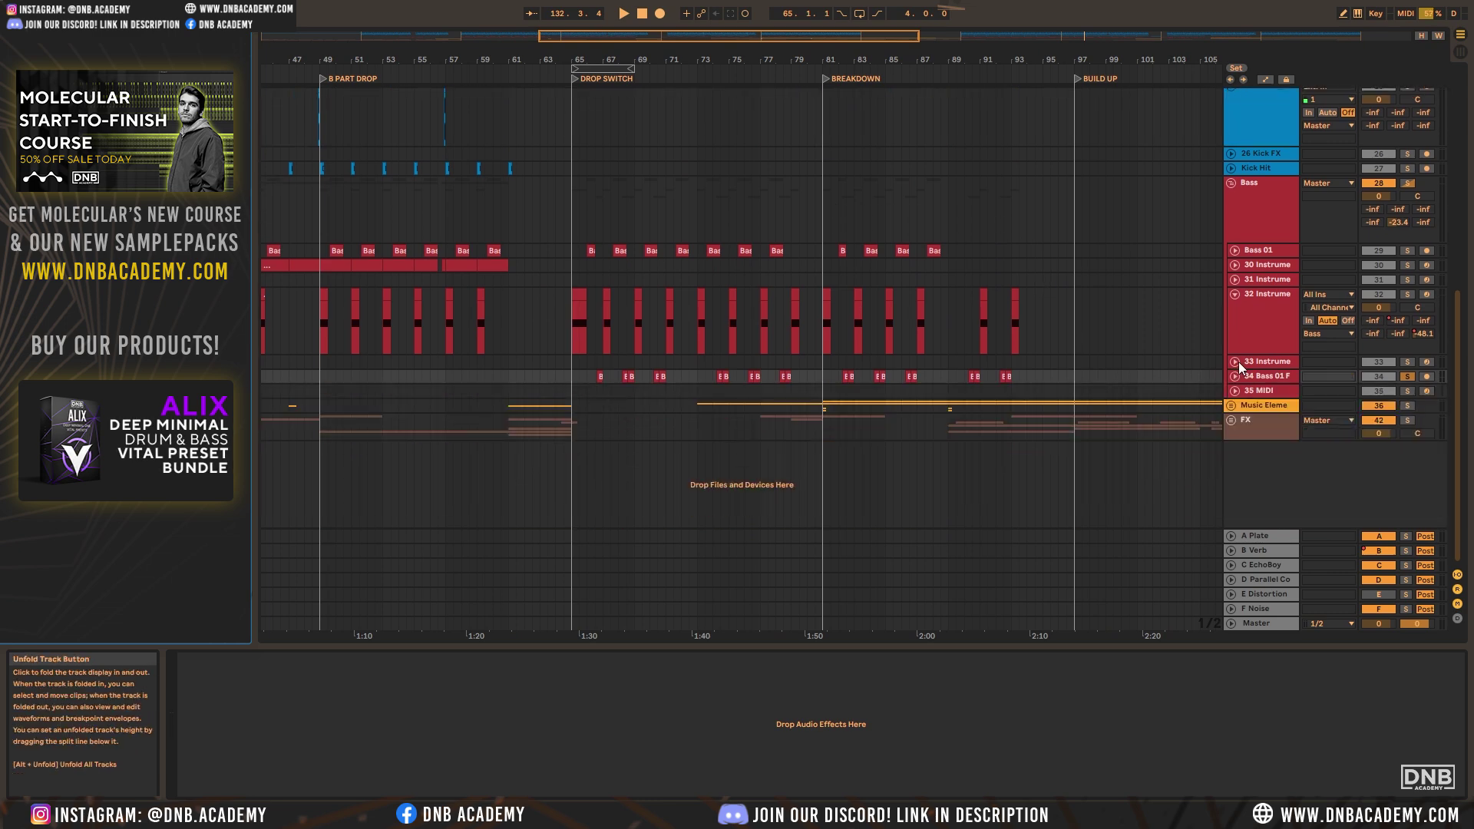
pyautogui.click(1234, 294)
pyautogui.click(1251, 183)
# Unfold tracks 31 and 33 at the SECOND DROP, play track 33's first clip and display the automation lanes
pyautogui.moveTo(732, 14); pyautogui.dragTo(1014, 35)
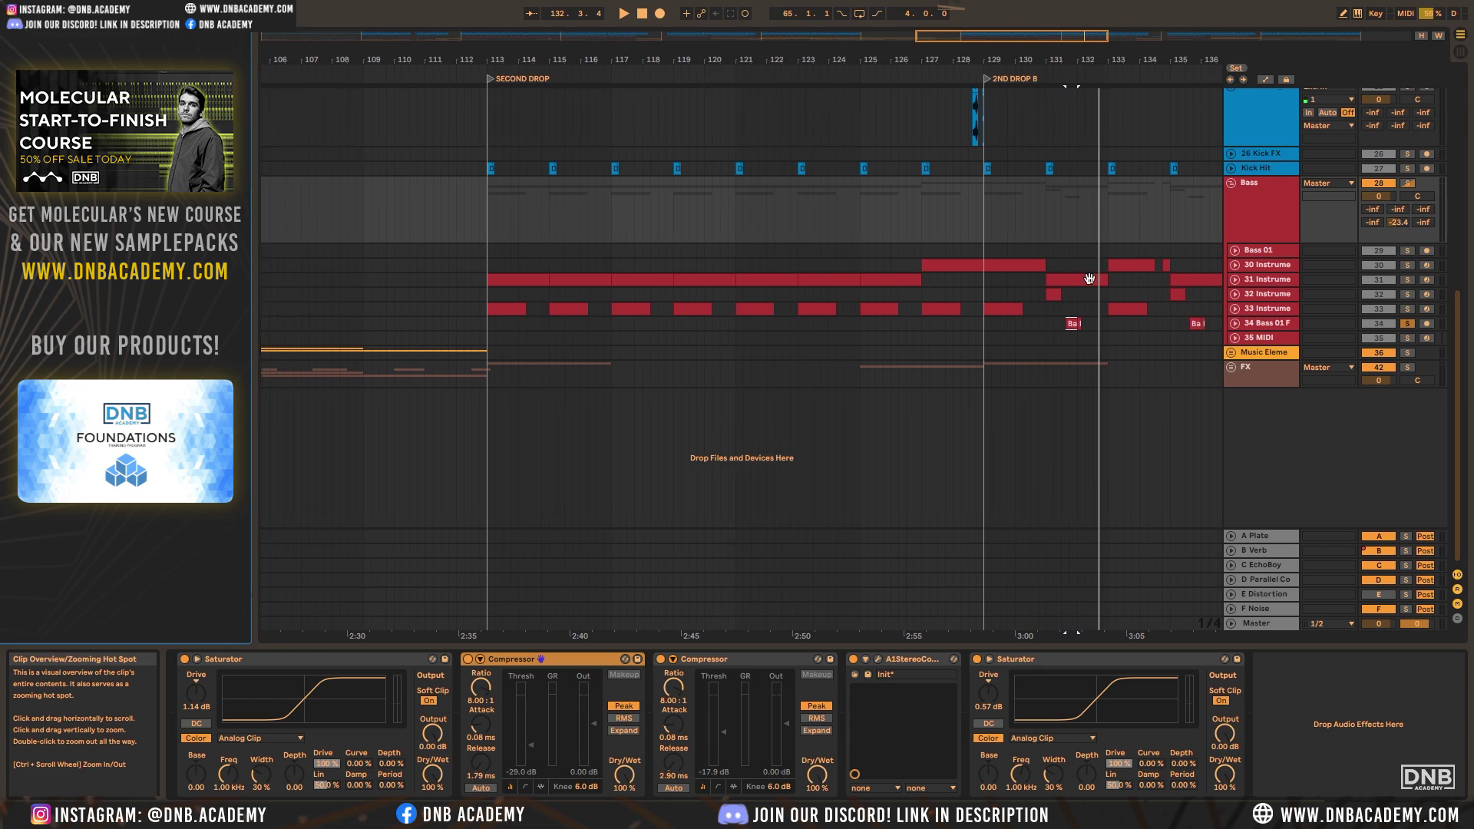
pyautogui.click(1251, 283)
pyautogui.click(1234, 280)
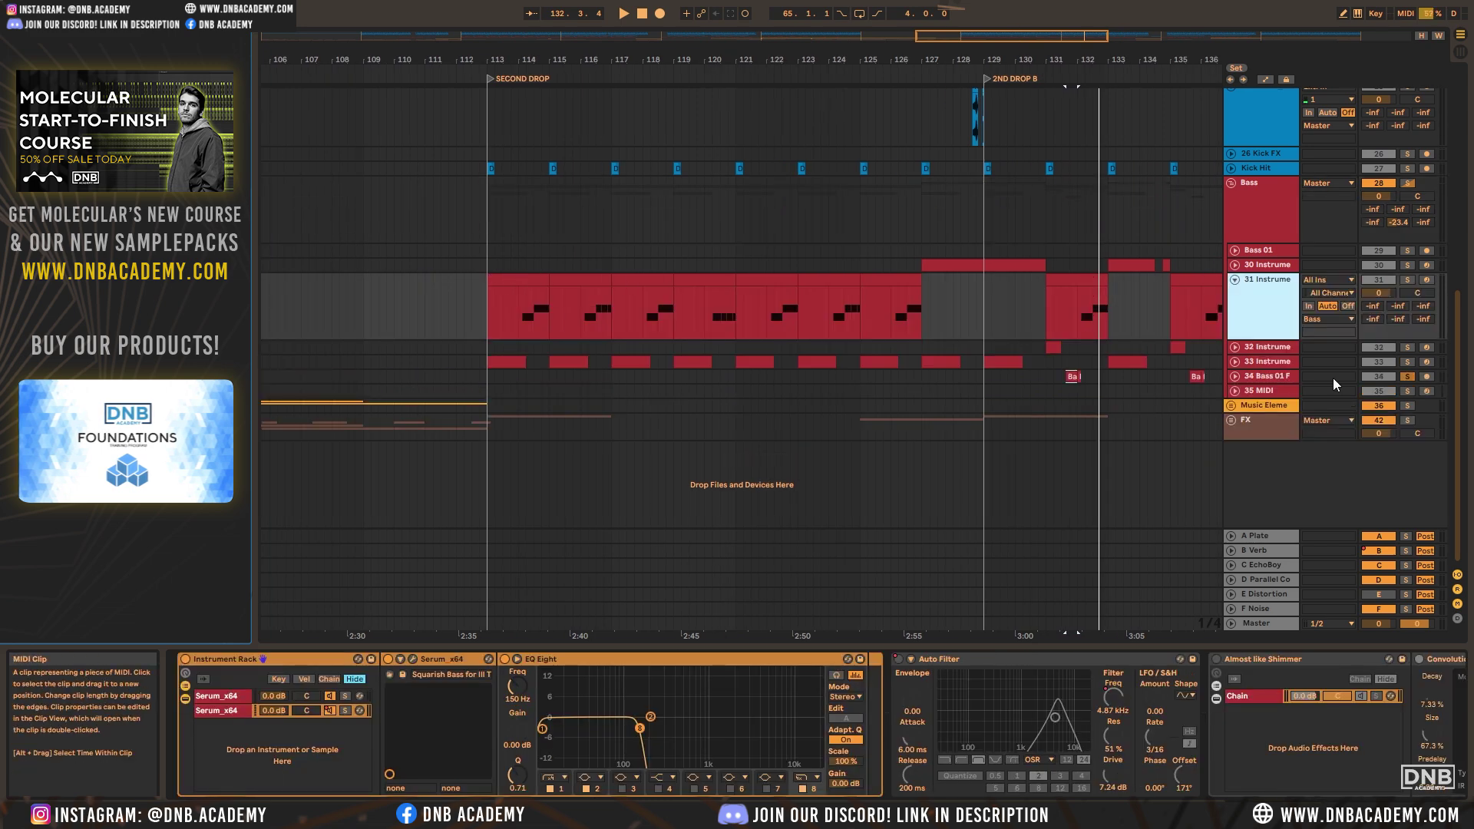
pyautogui.click(1236, 364)
pyautogui.click(507, 362)
pyautogui.press('space')
pyautogui.press('a')
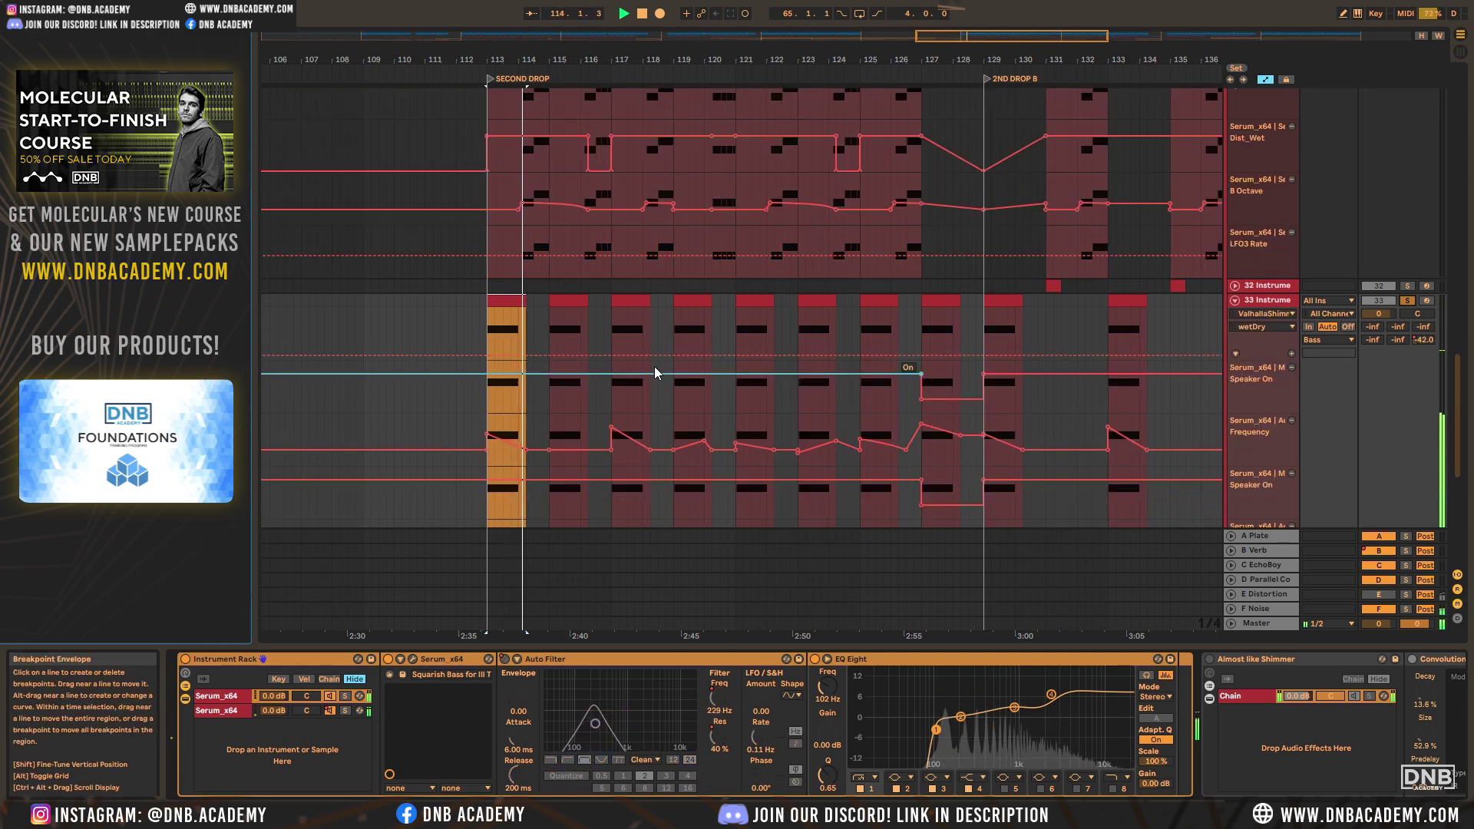
# Inspect LFO 3 in the Serum instrument on track 33 and close the plug-in window
pyautogui.click(415, 659)
pyautogui.click(755, 491)
pyautogui.click(843, 494)
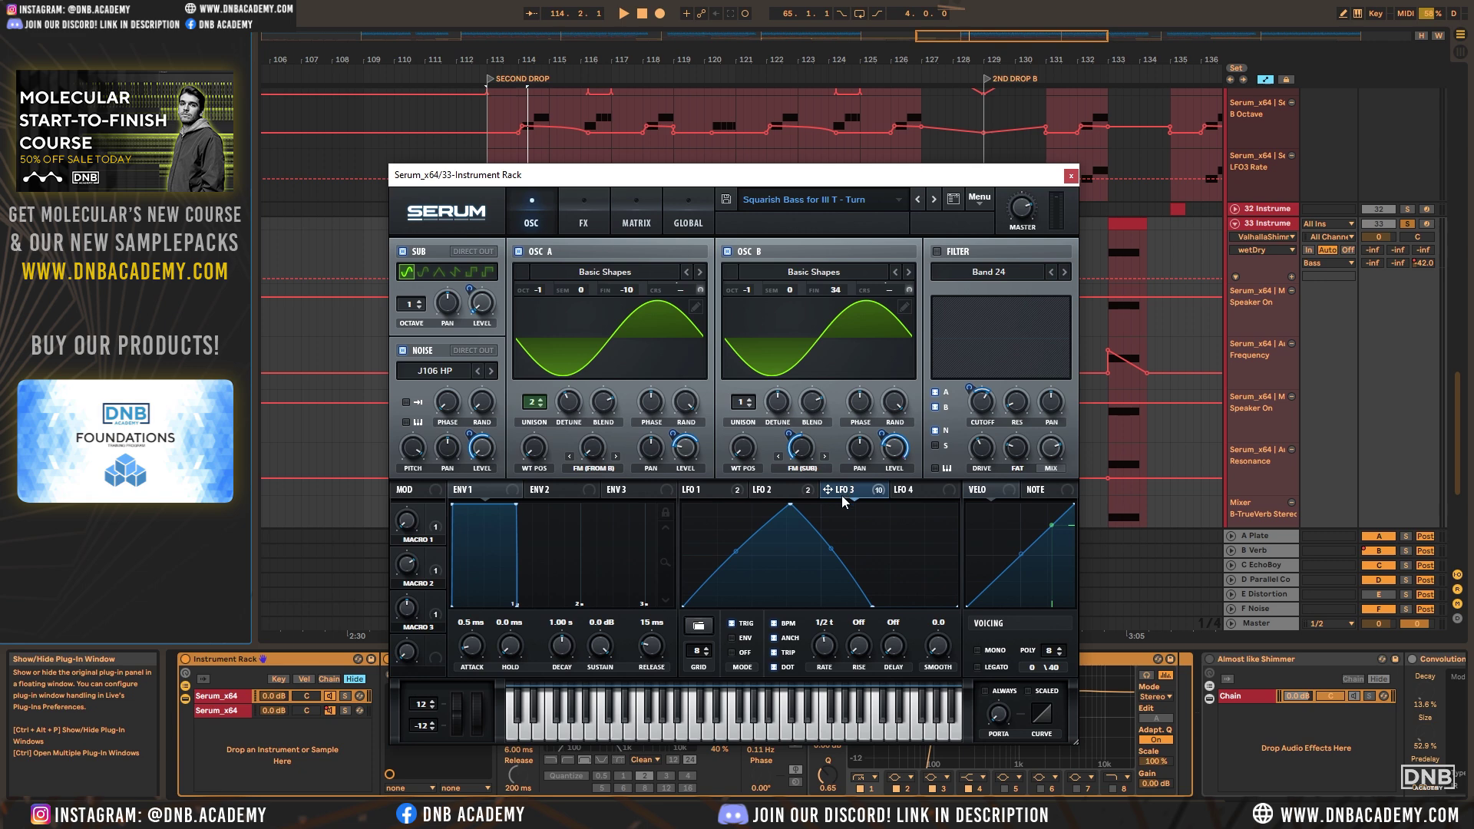
pyautogui.hotkey('ctrl', 'alt', 'p')
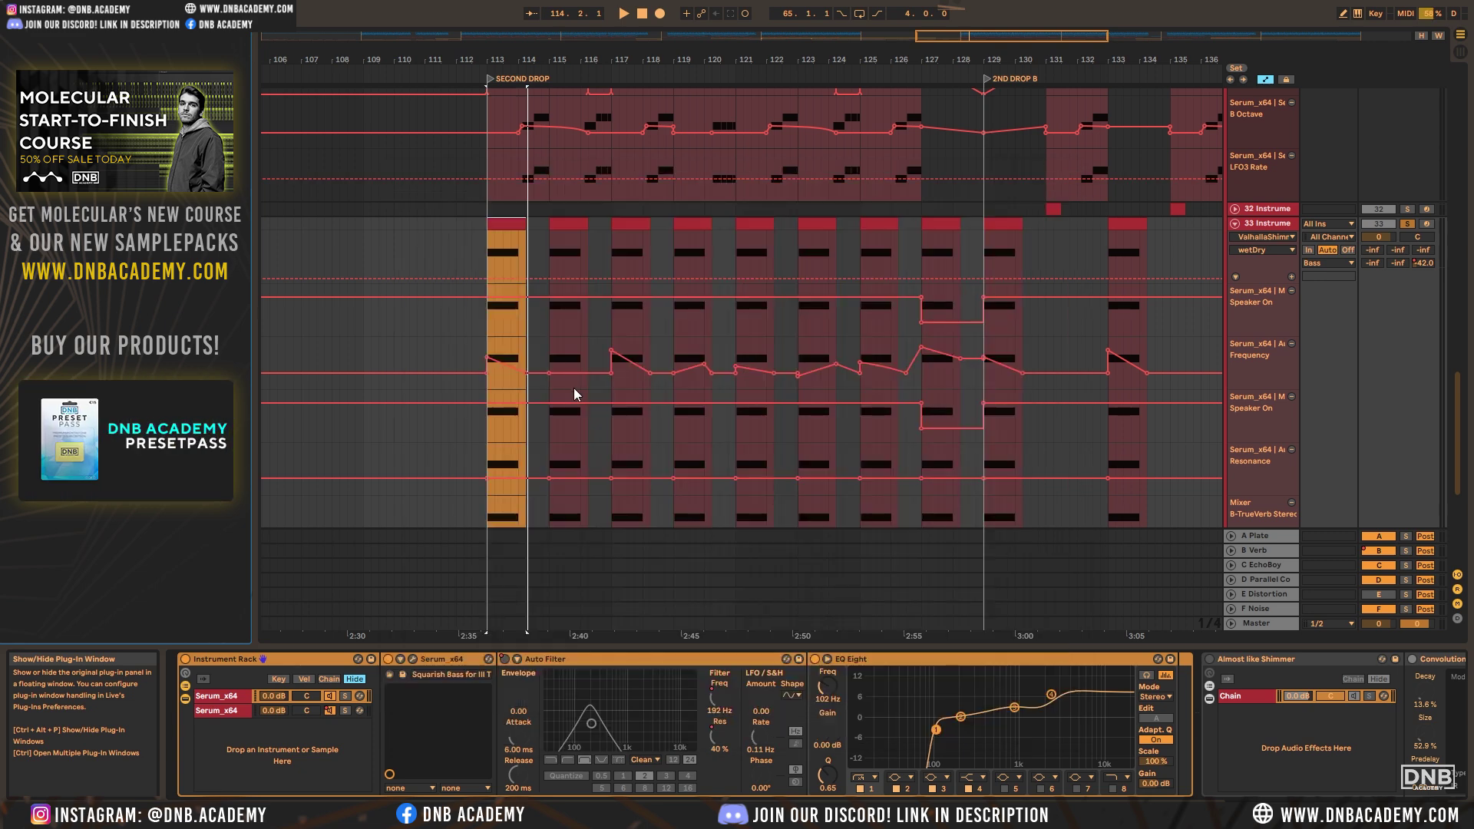
# Play track 33 from its second SECOND DROP clip and examine its filter frequency, resonance and device automation
pyautogui.scroll(-4, 586, 385)
pyautogui.click(568, 145)
pyautogui.press('space')
pyautogui.scroll(-4, 669, 299)
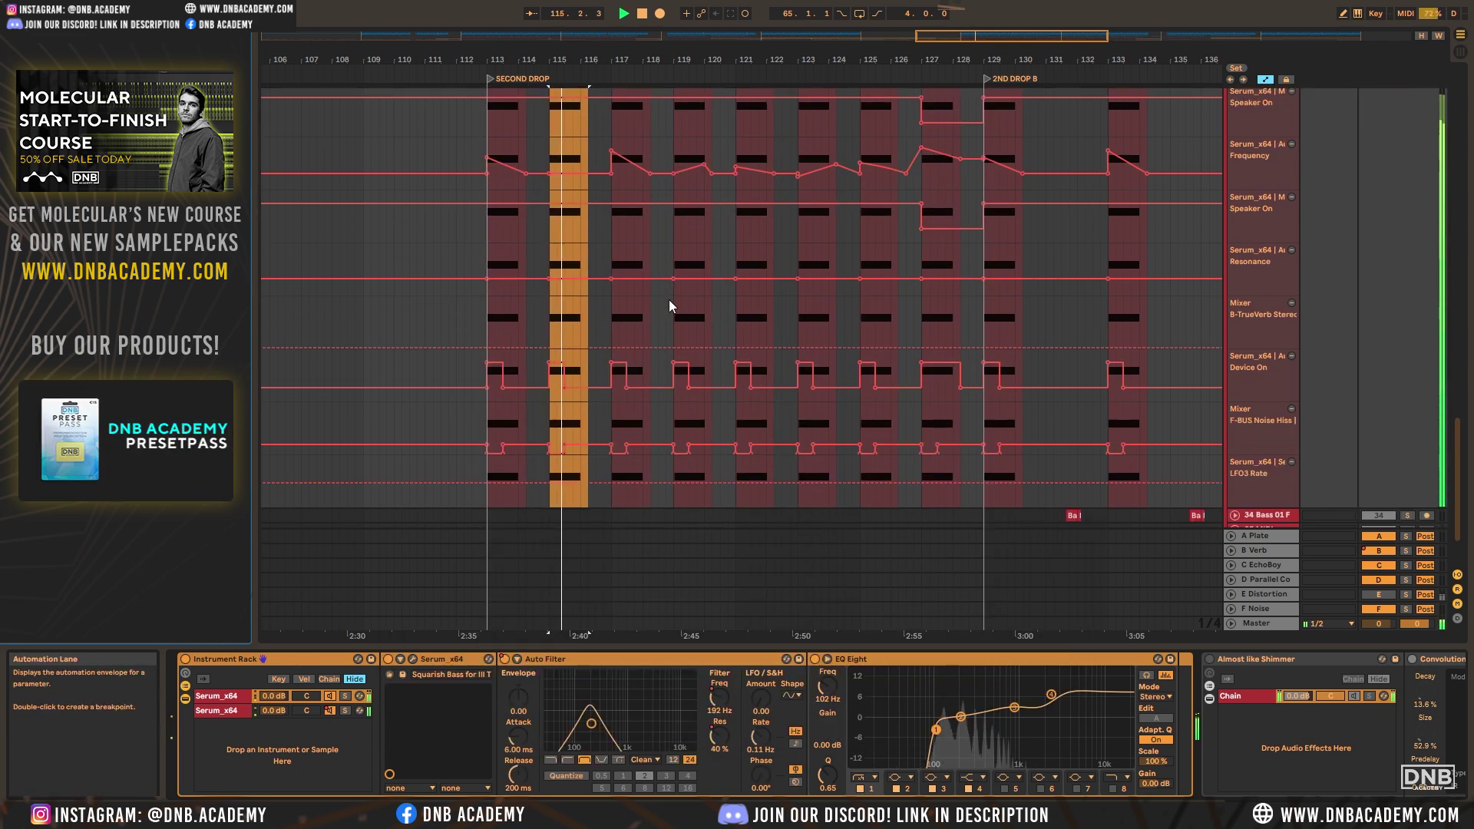
pyautogui.scroll(5, 682, 325)
pyautogui.moveTo(956, 36); pyautogui.dragTo(956, 295)
pyautogui.scroll(3, 880, 308)
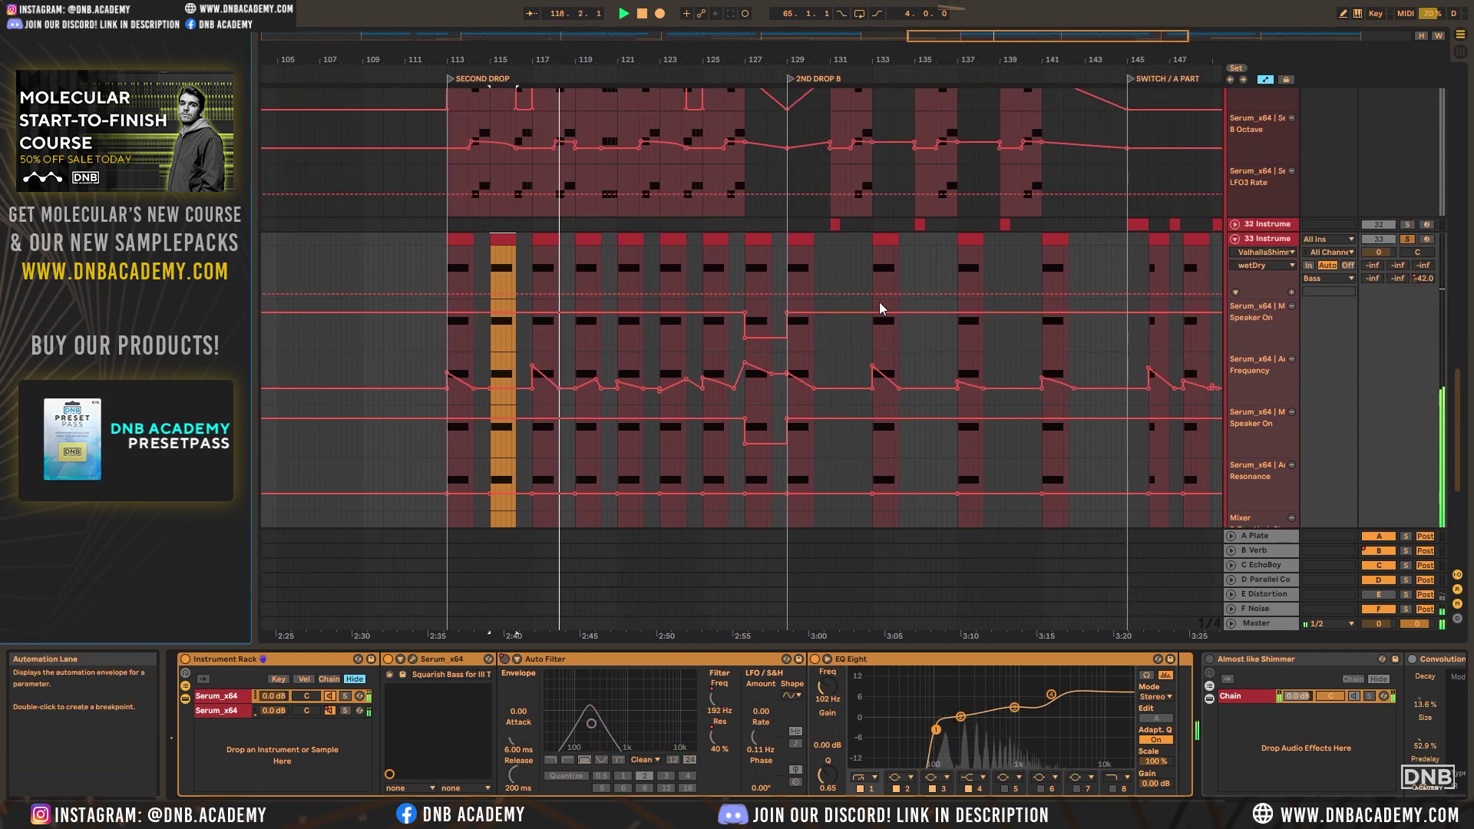
pyautogui.scroll(-4, 875, 315)
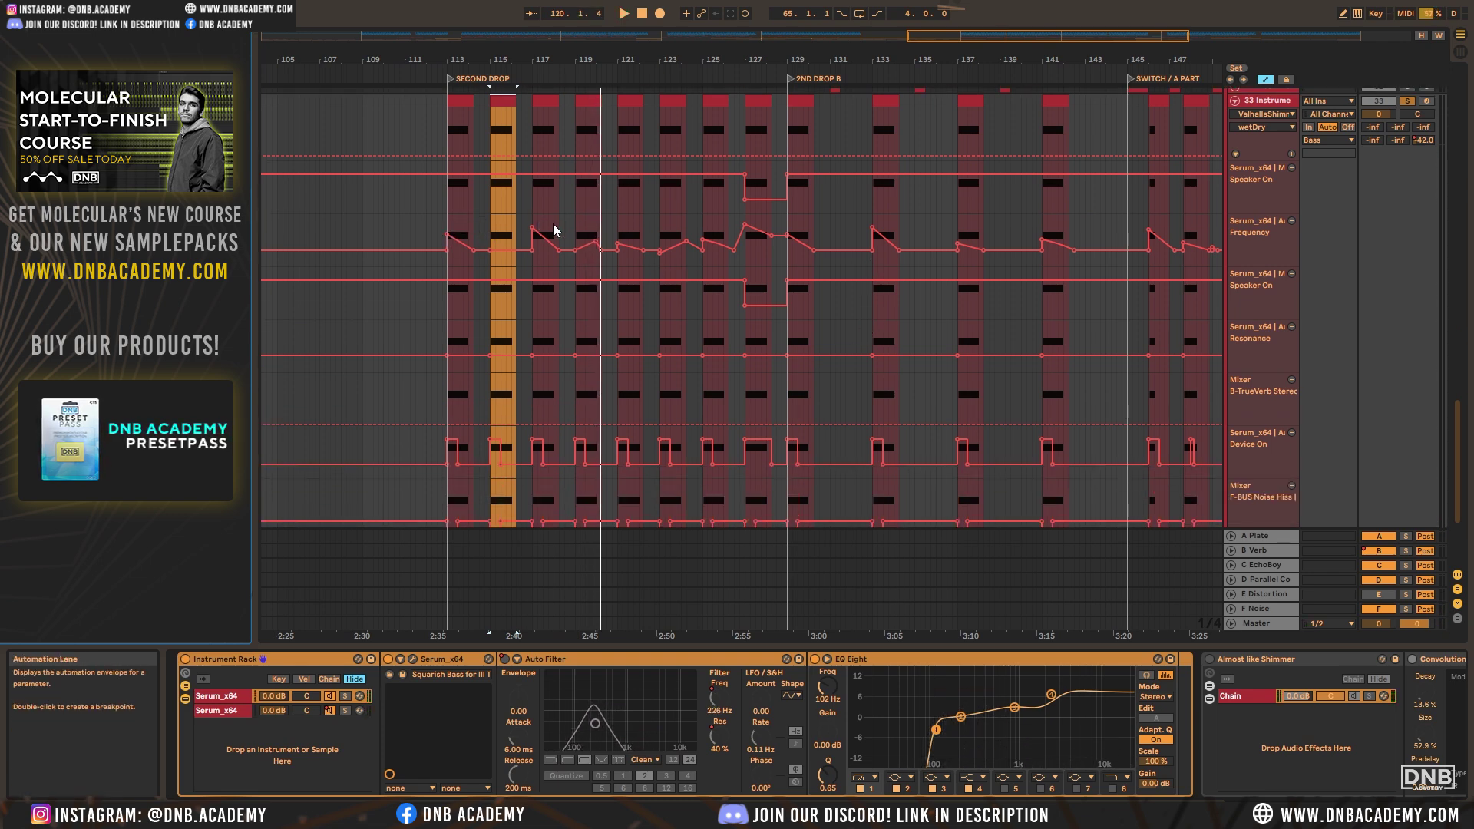
pyautogui.scroll(2, 614, 246)
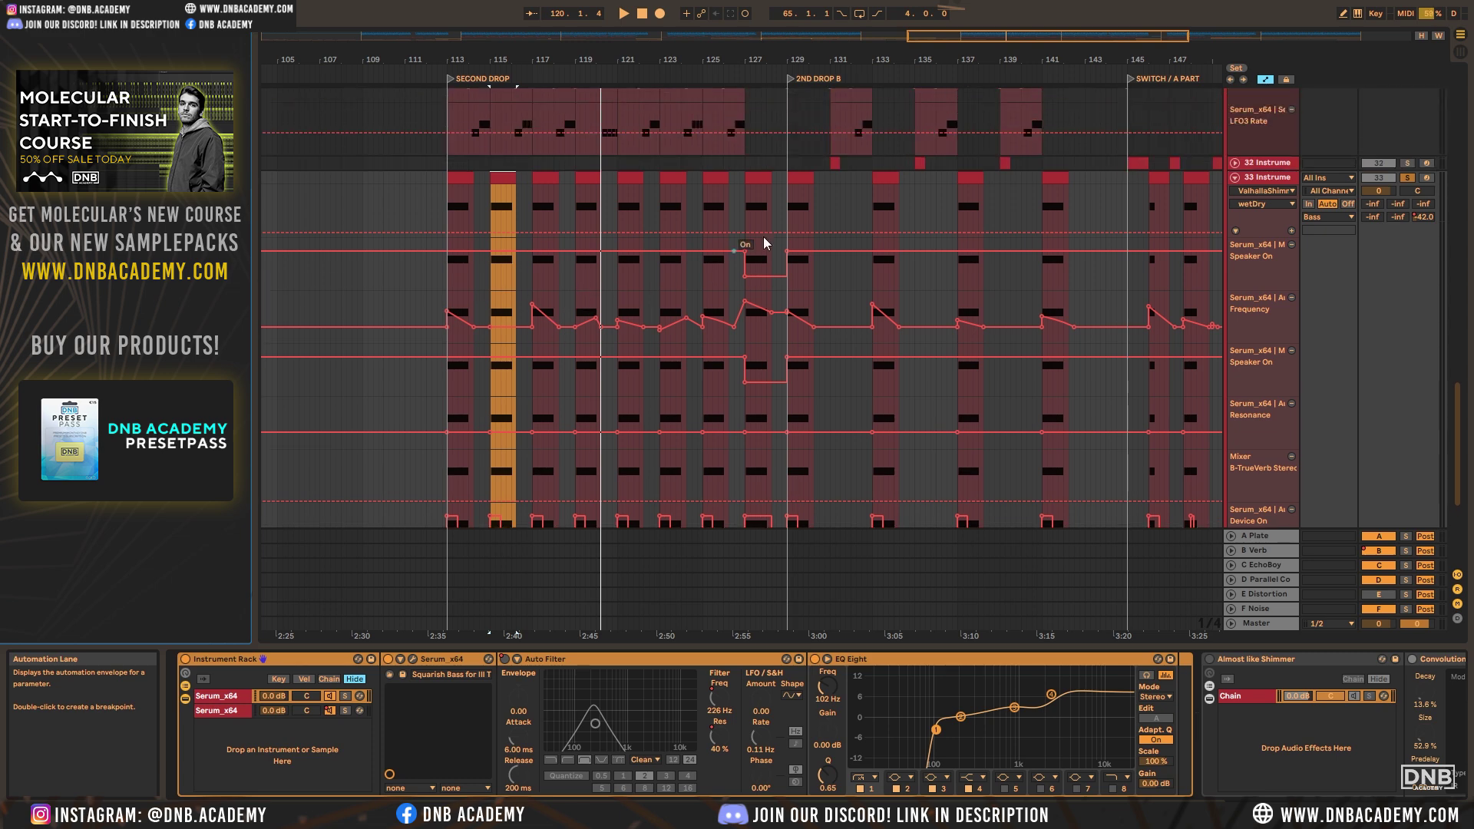
# Play track 33 from the clip at bar 127 and compare its automation with track 31's lanes
pyautogui.click(759, 322)
pyautogui.press('space')
pyautogui.scroll(3, 870, 322)
pyautogui.scroll(2, 869, 323)
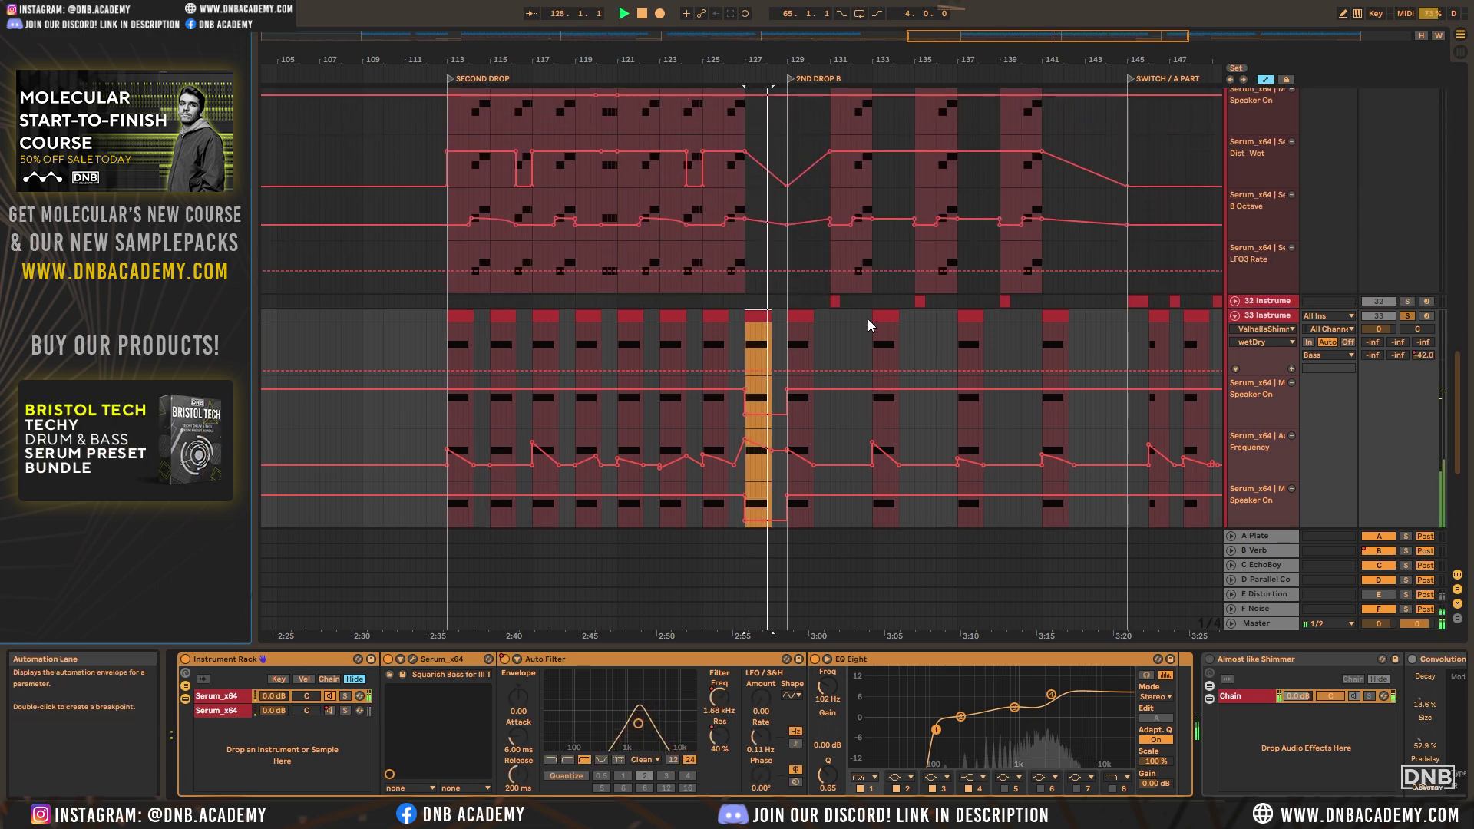
pyautogui.scroll(-5, 871, 330)
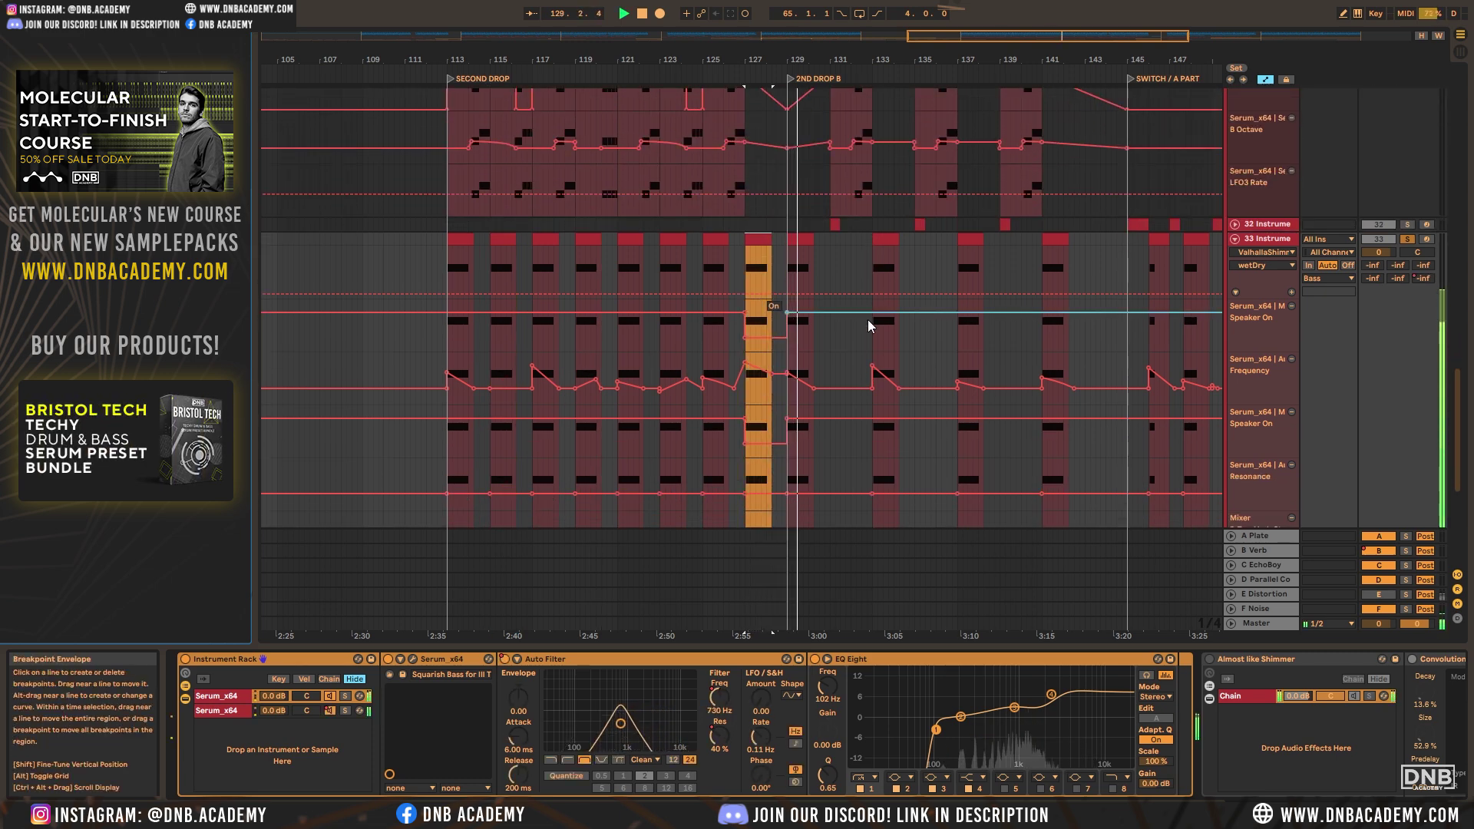
pyautogui.scroll(5, 878, 361)
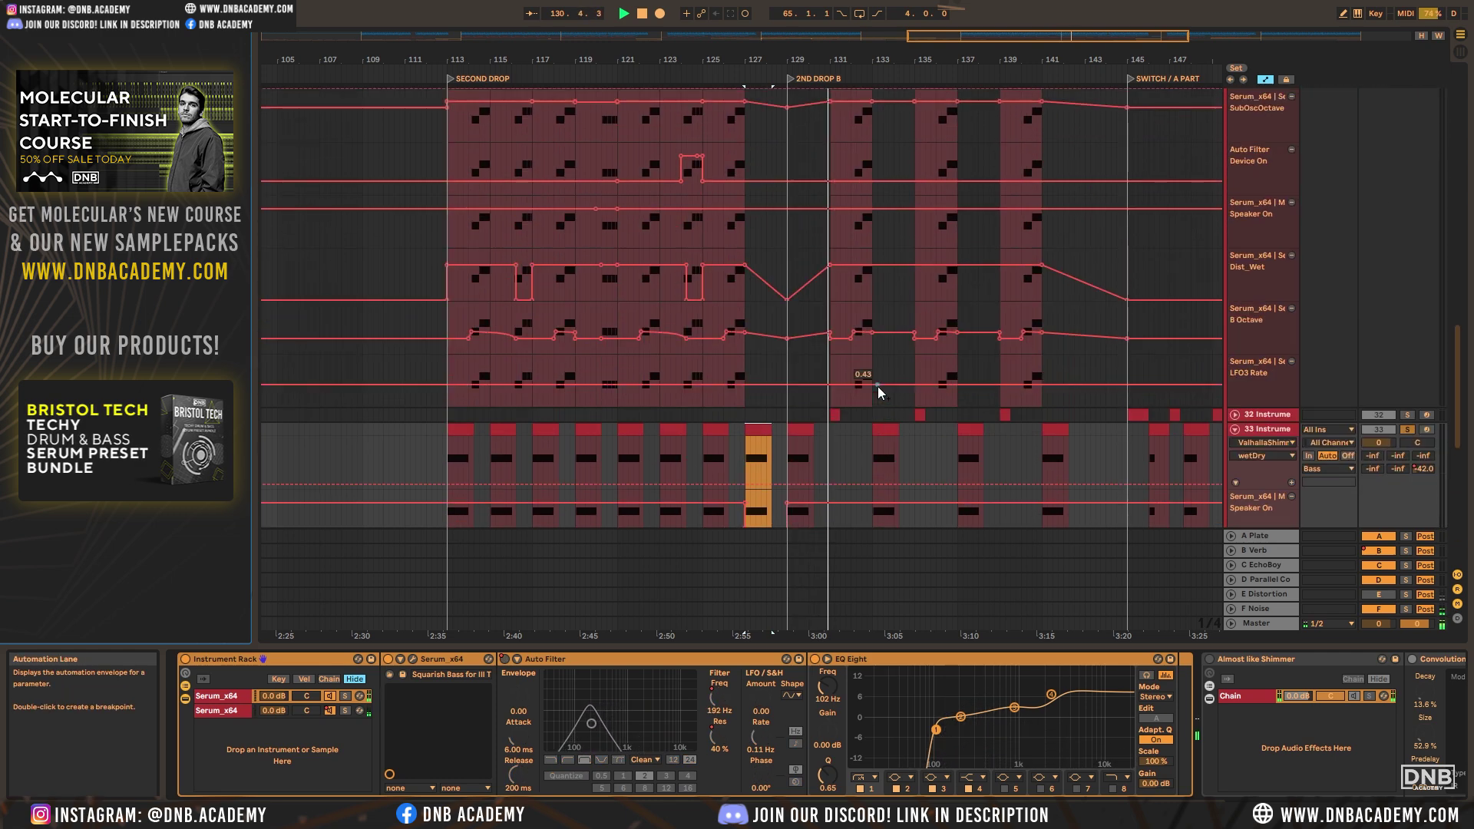
pyautogui.scroll(-2, 877, 385)
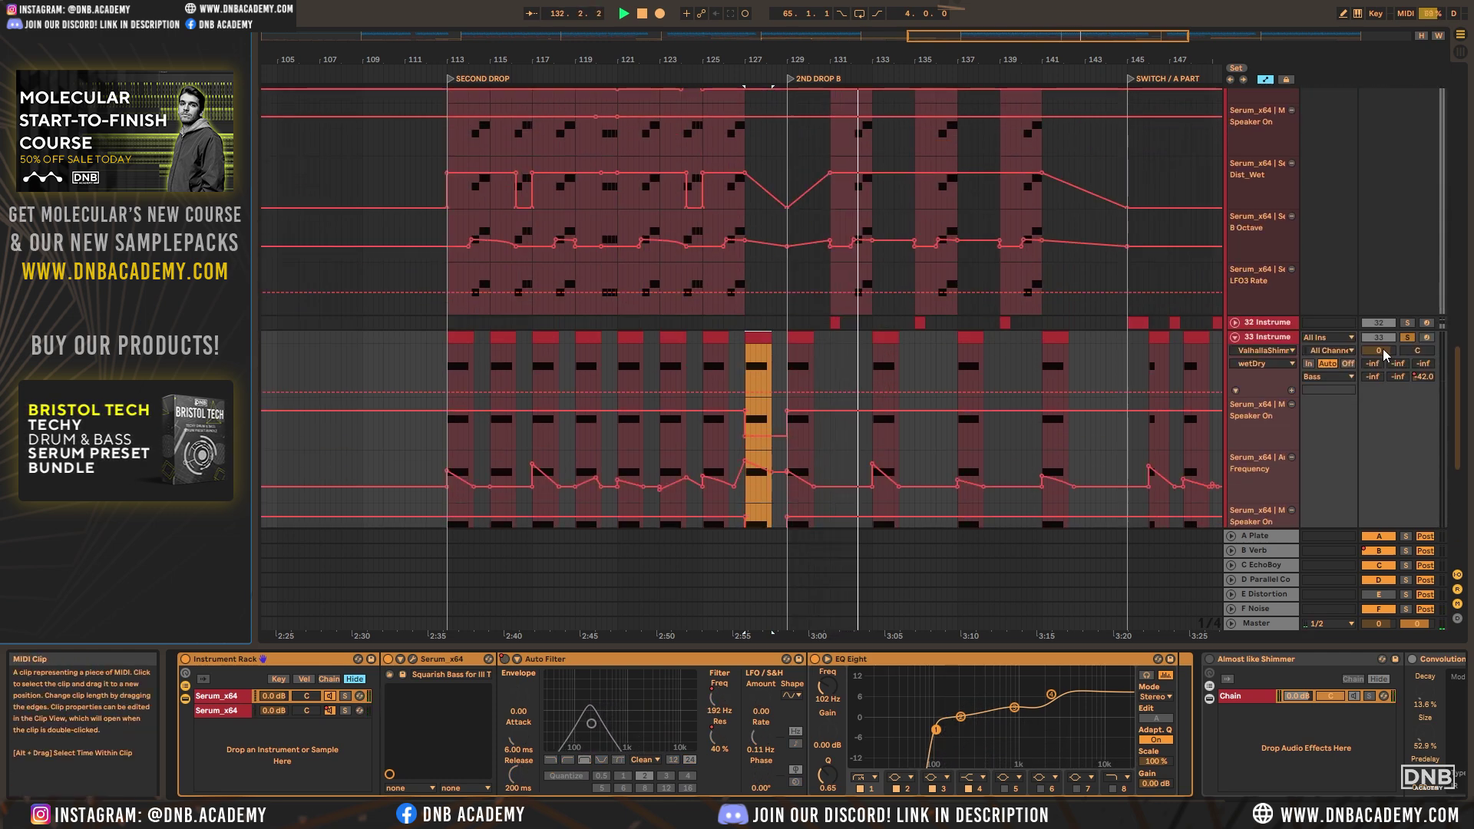
# Show the automation lanes of track 31, solo the track and play it from its first SECOND DROP clip
pyautogui.scroll(5, 1328, 310)
pyautogui.scroll(1, 1328, 310)
pyautogui.click(1232, 385)
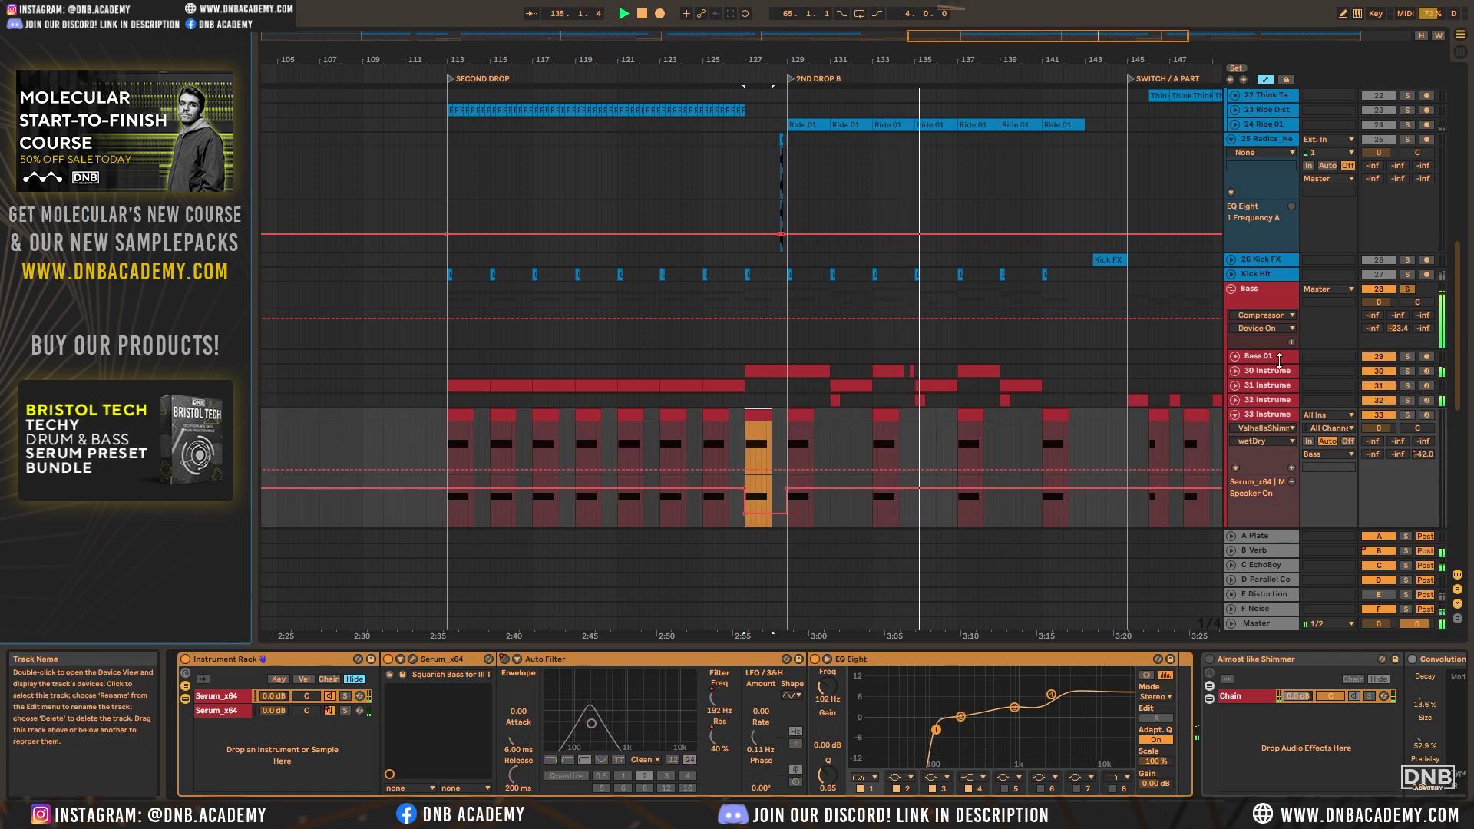
pyautogui.scroll(-2, 1245, 385)
pyautogui.scroll(-2, 1245, 385)
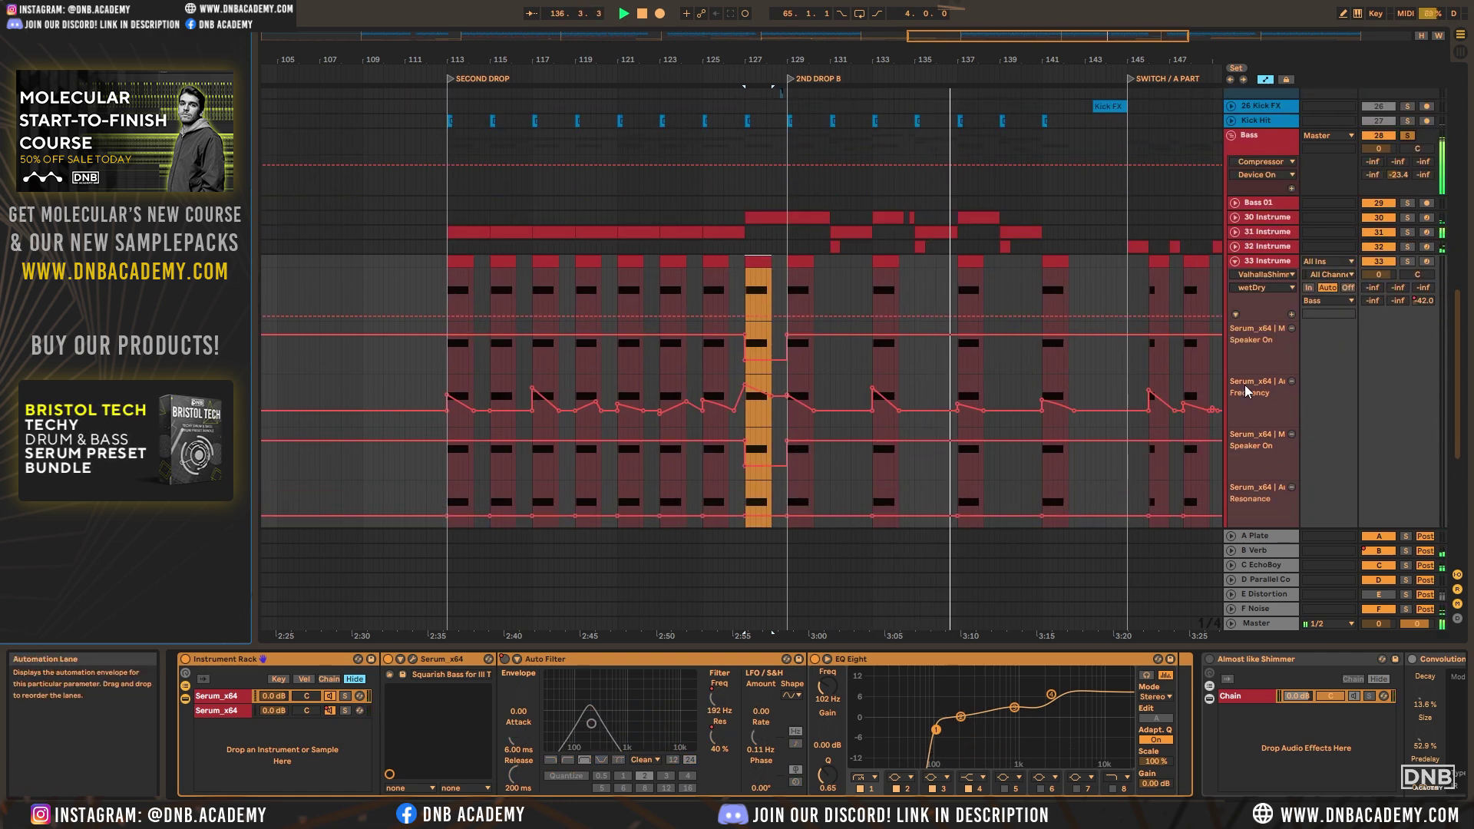
pyautogui.click(1233, 231)
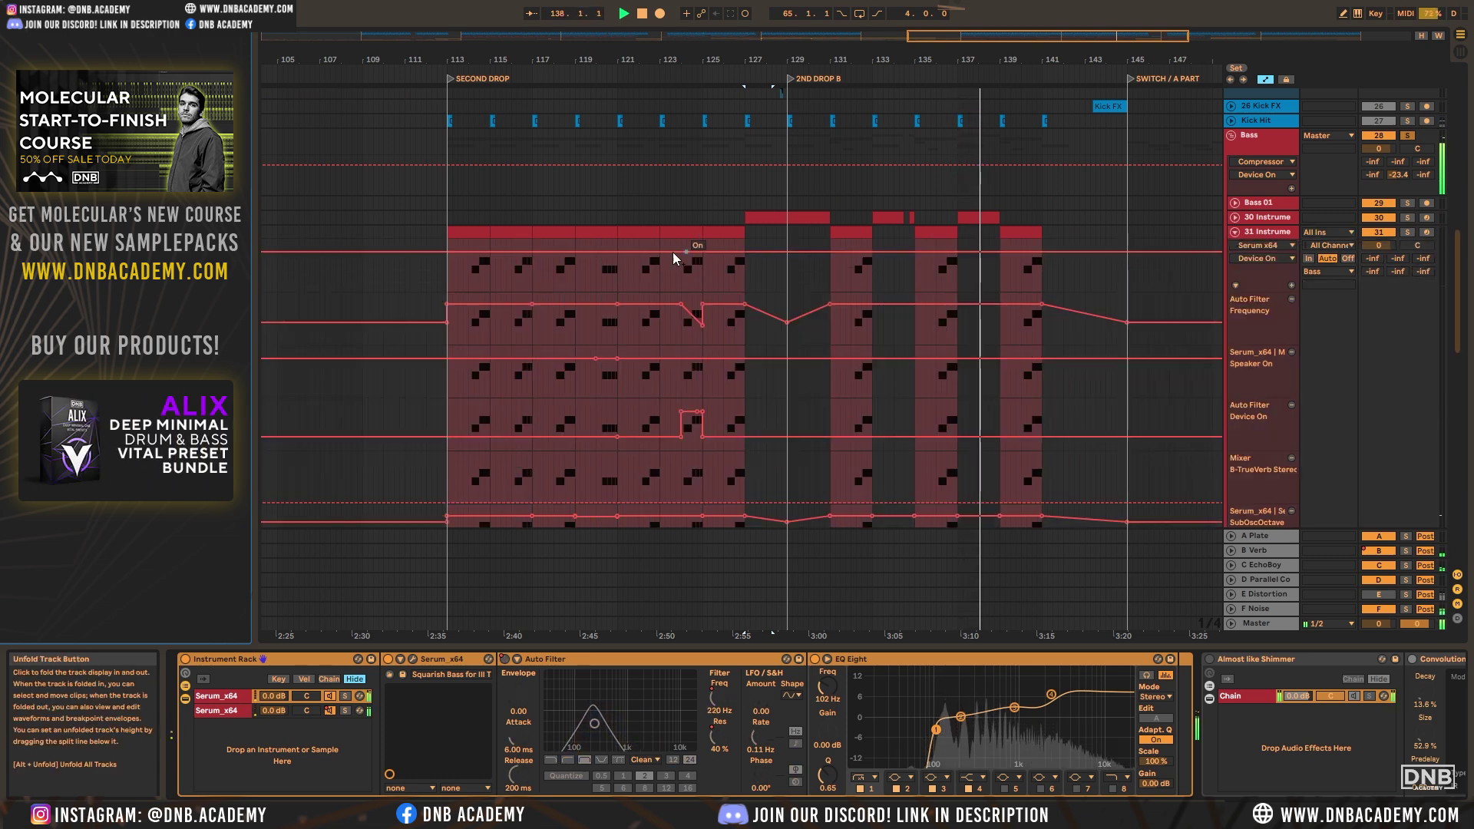
pyautogui.click(469, 232)
pyautogui.press('space')
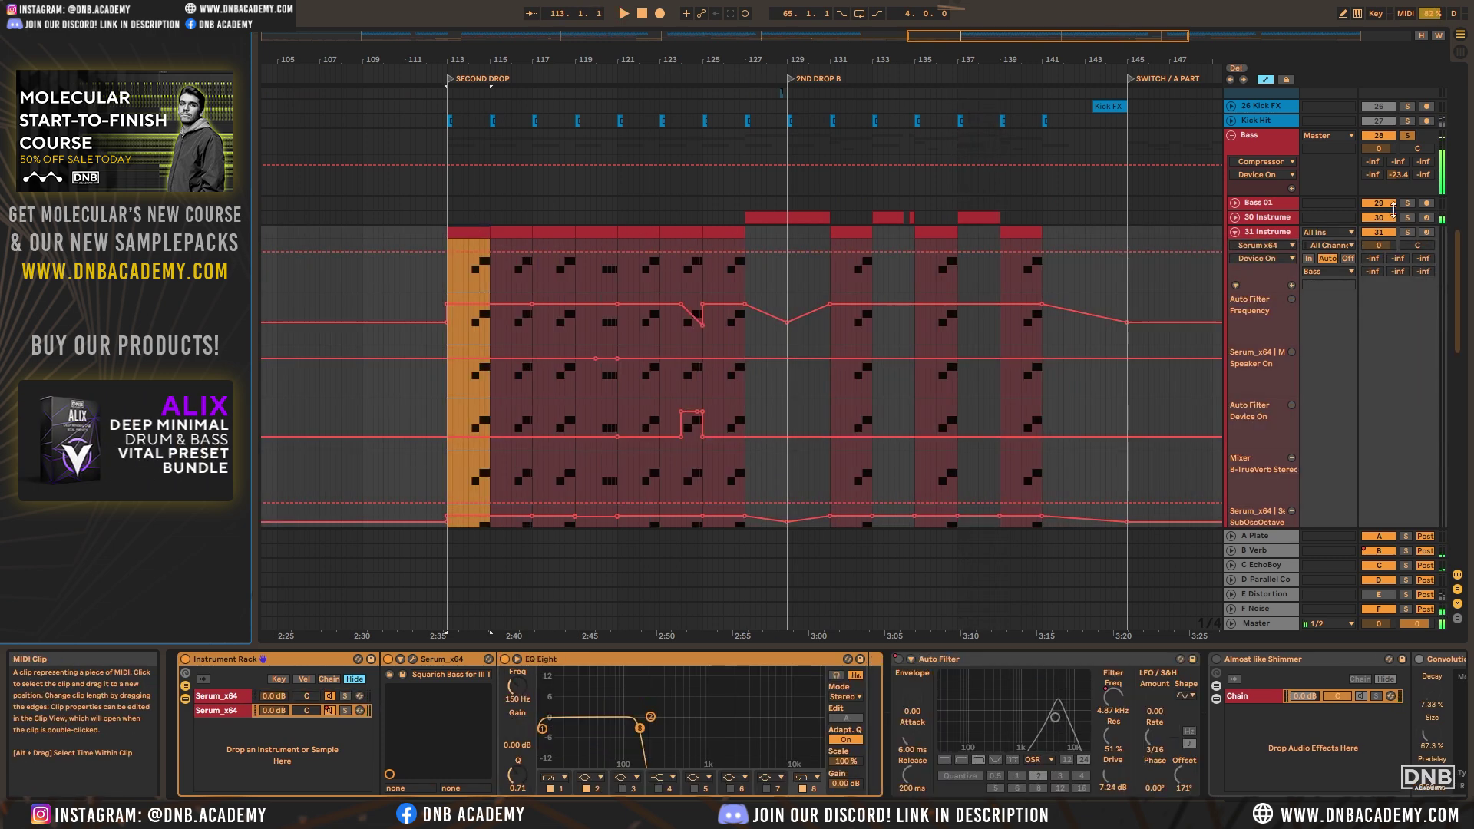
pyautogui.click(1408, 231)
pyautogui.press('space')
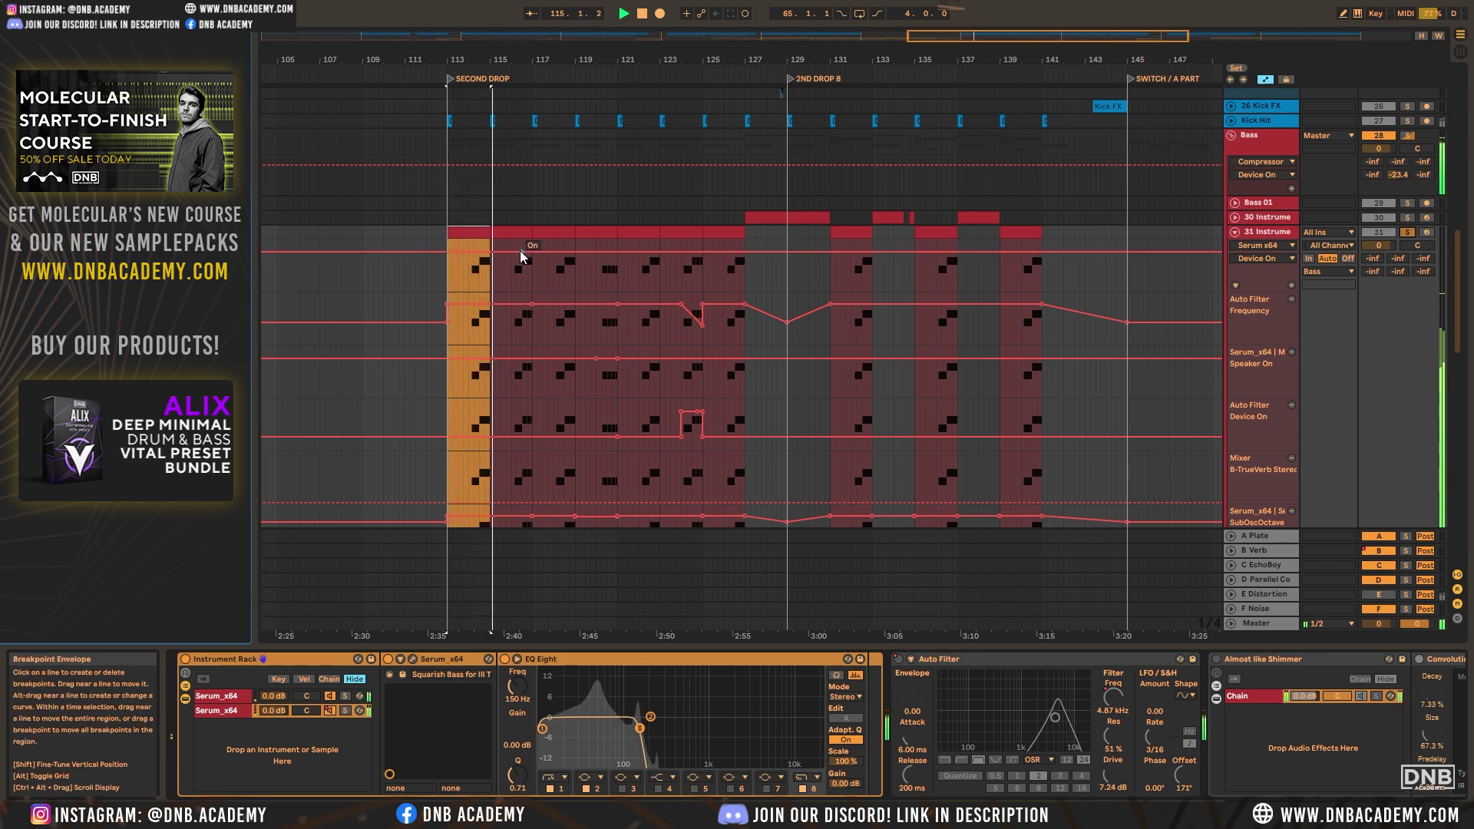
# Inspect LFO 3 in the first Serum chain of track 31's Instrument Rack and close the plug-in window
pyautogui.click(229, 697)
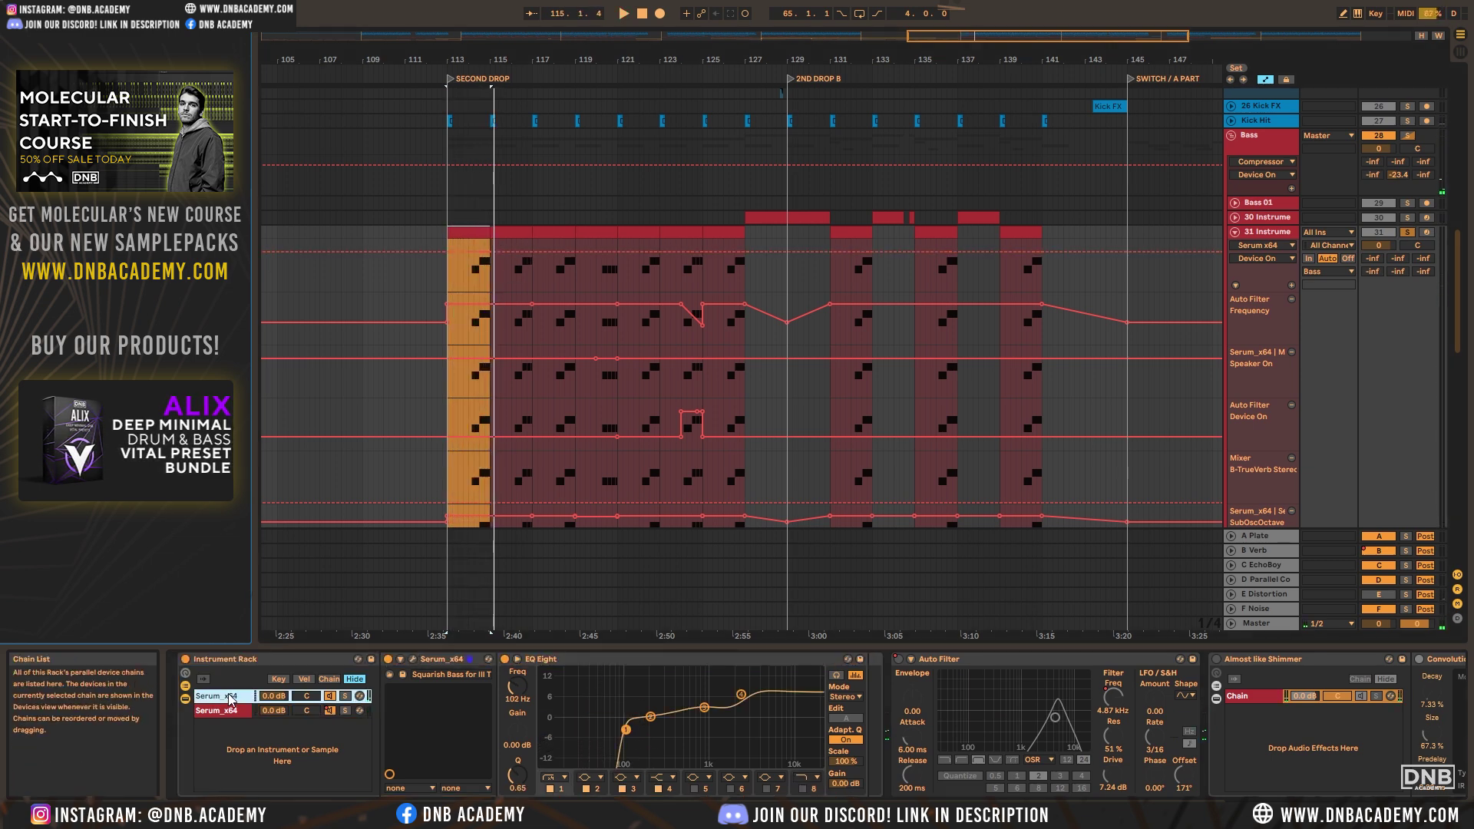
pyautogui.click(414, 659)
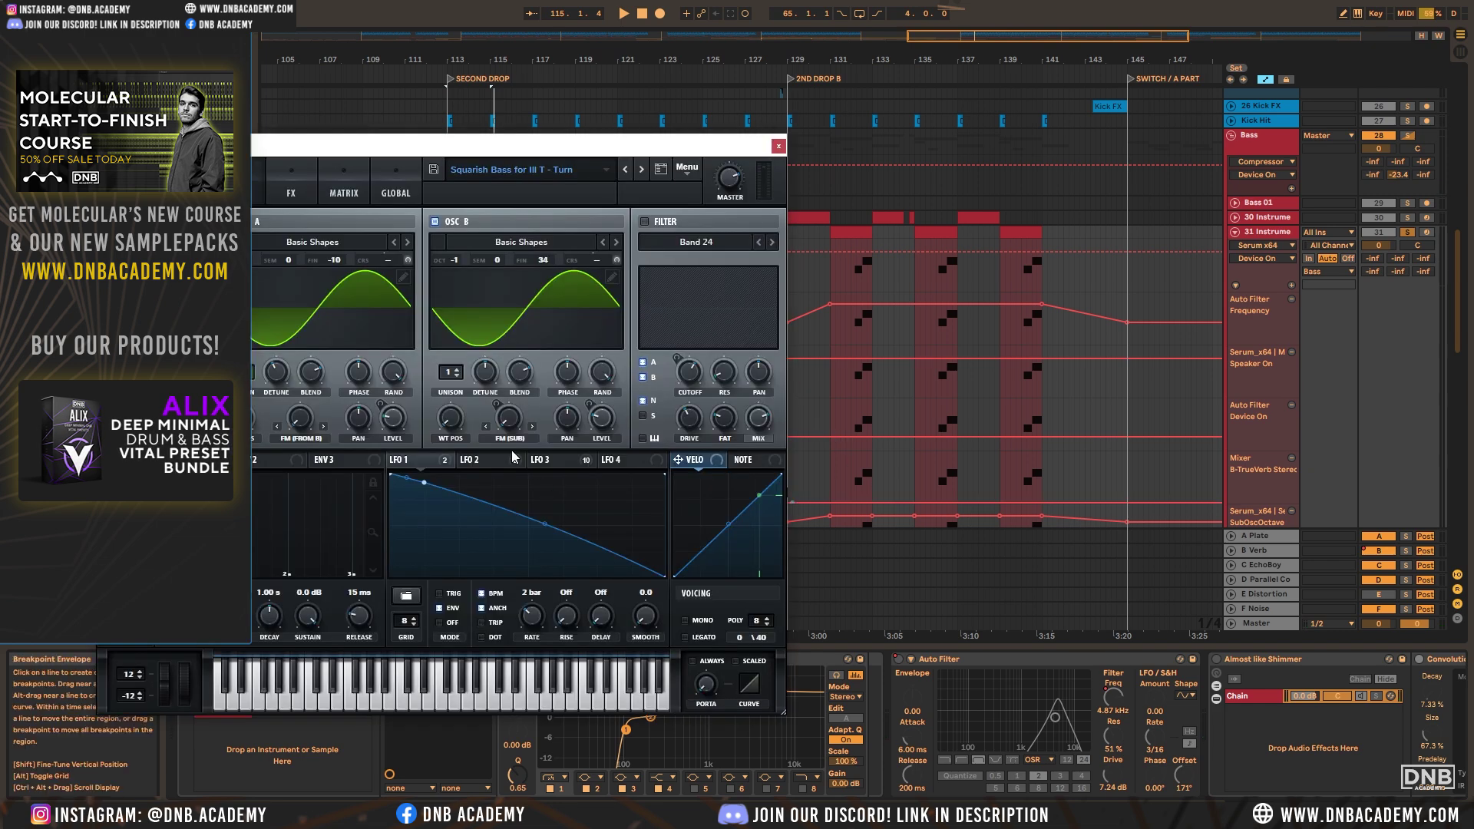
pyautogui.click(549, 460)
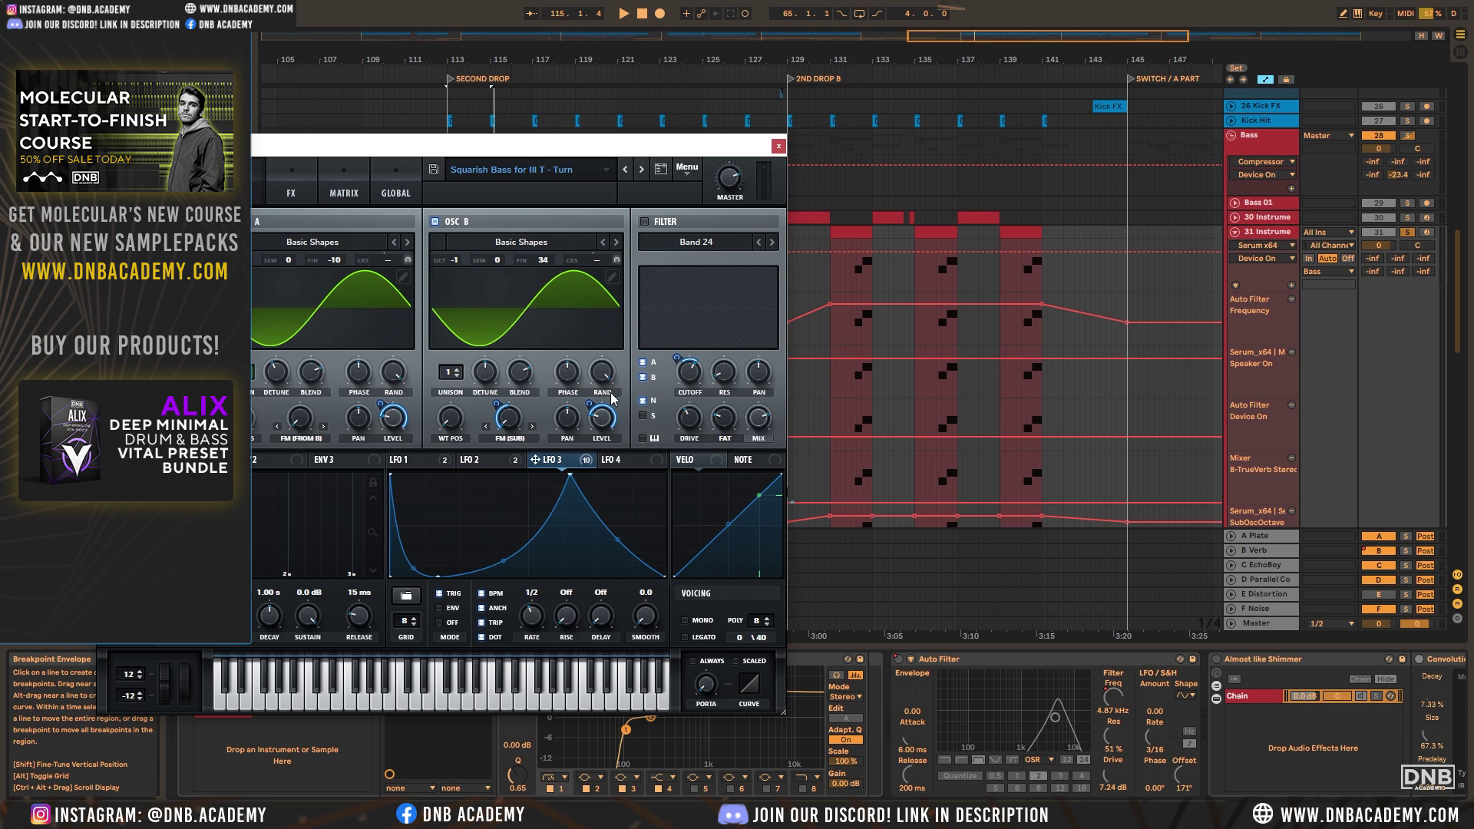
pyautogui.click(778, 146)
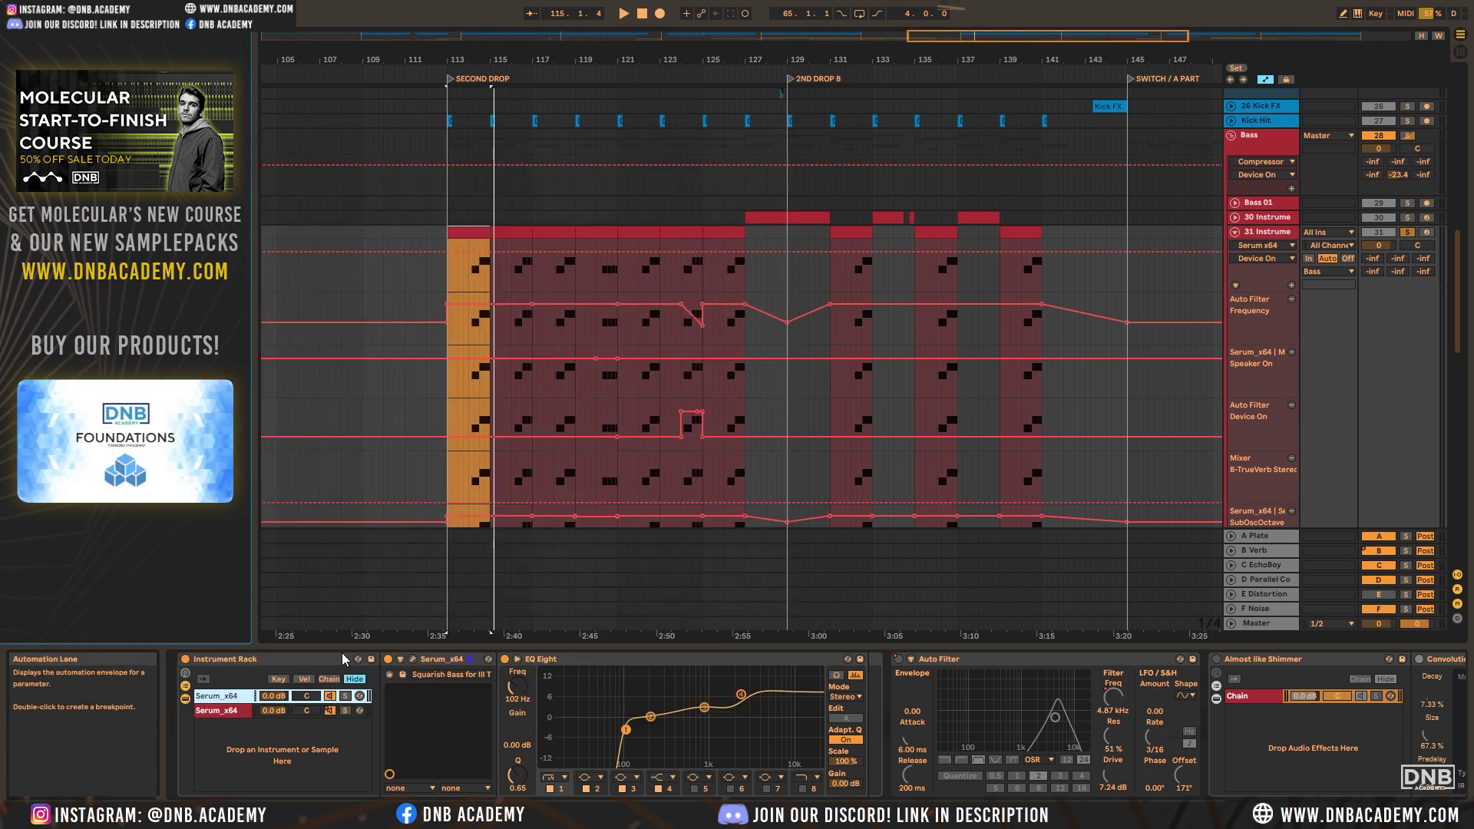
pyautogui.click(412, 660)
pyautogui.click(267, 705)
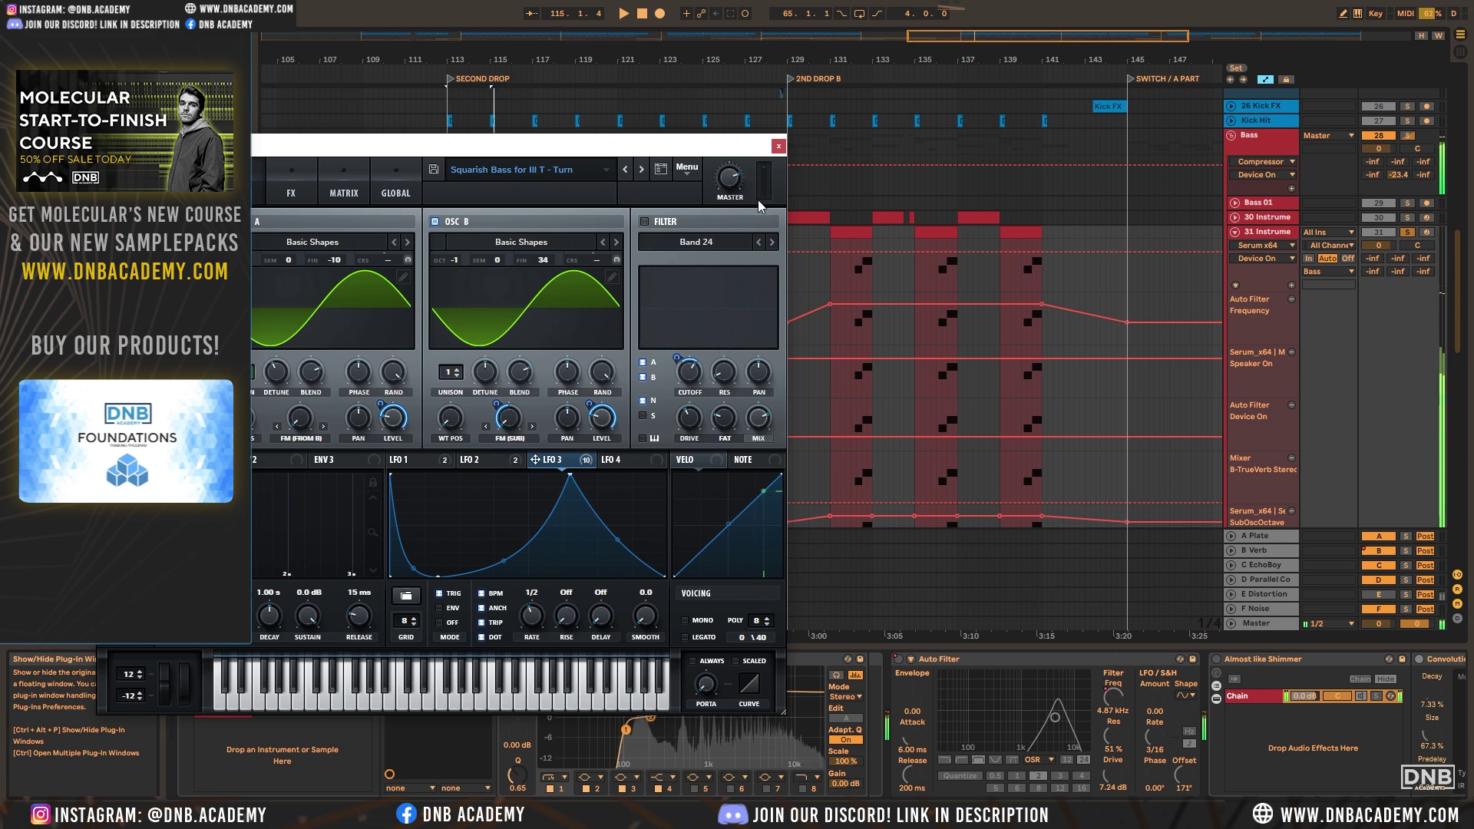
pyautogui.hotkey('ctrl', 'alt', 'p')
# Fold tracks 31 and 33 and bring the whole arrangement into view
pyautogui.click(1236, 232)
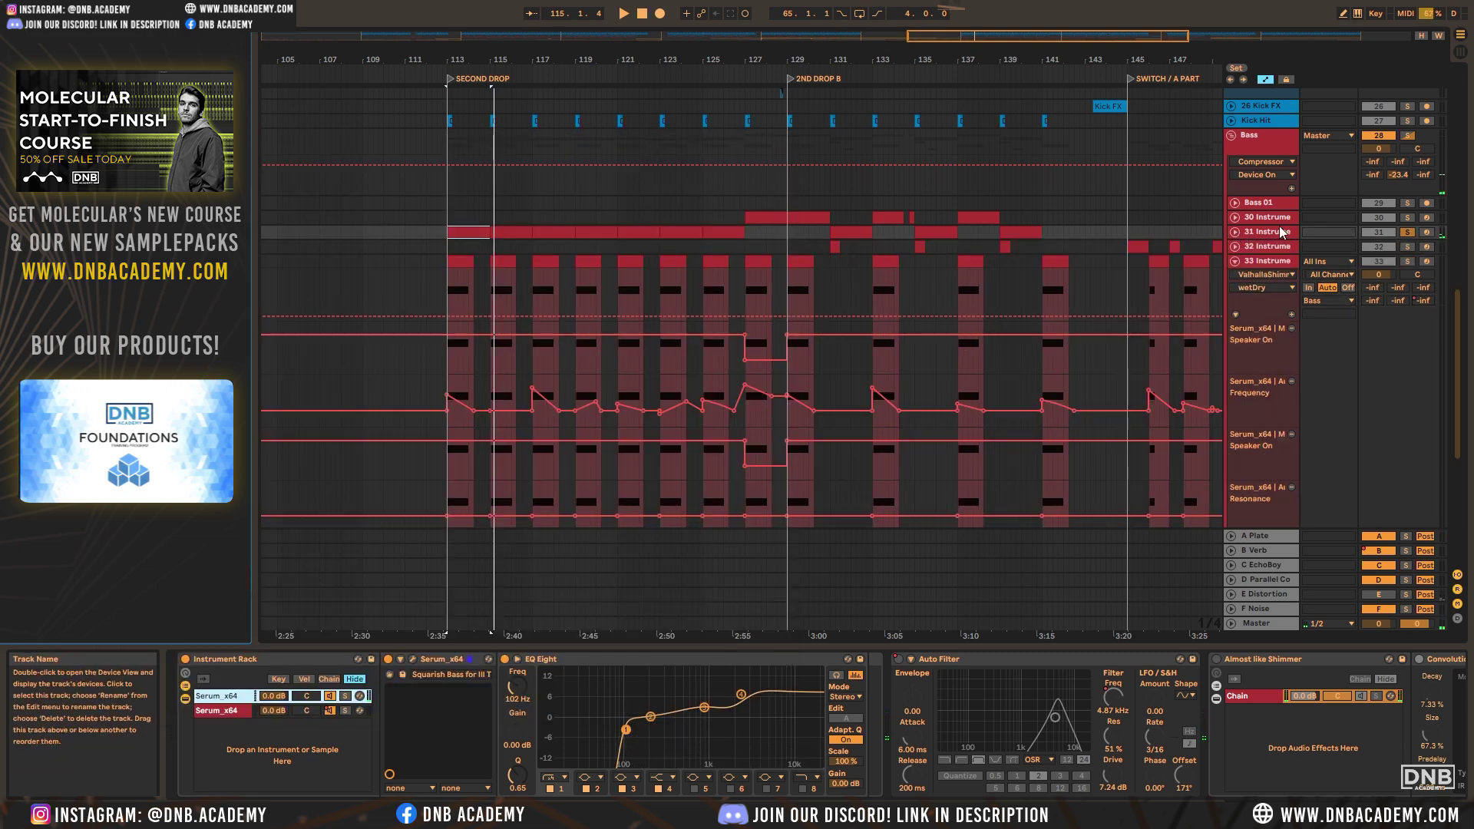
pyautogui.click(1238, 263)
pyautogui.moveTo(1107, 35); pyautogui.dragTo(1107, 113)
pyautogui.click(1234, 219)
pyautogui.click(1234, 219)
pyautogui.moveTo(1046, 44); pyautogui.dragTo(1046, 66)
# Toggle the Bass group's solo and inspect the A1StereoControl plug-in in its device chain
pyautogui.click(1274, 145)
pyautogui.click(1407, 135)
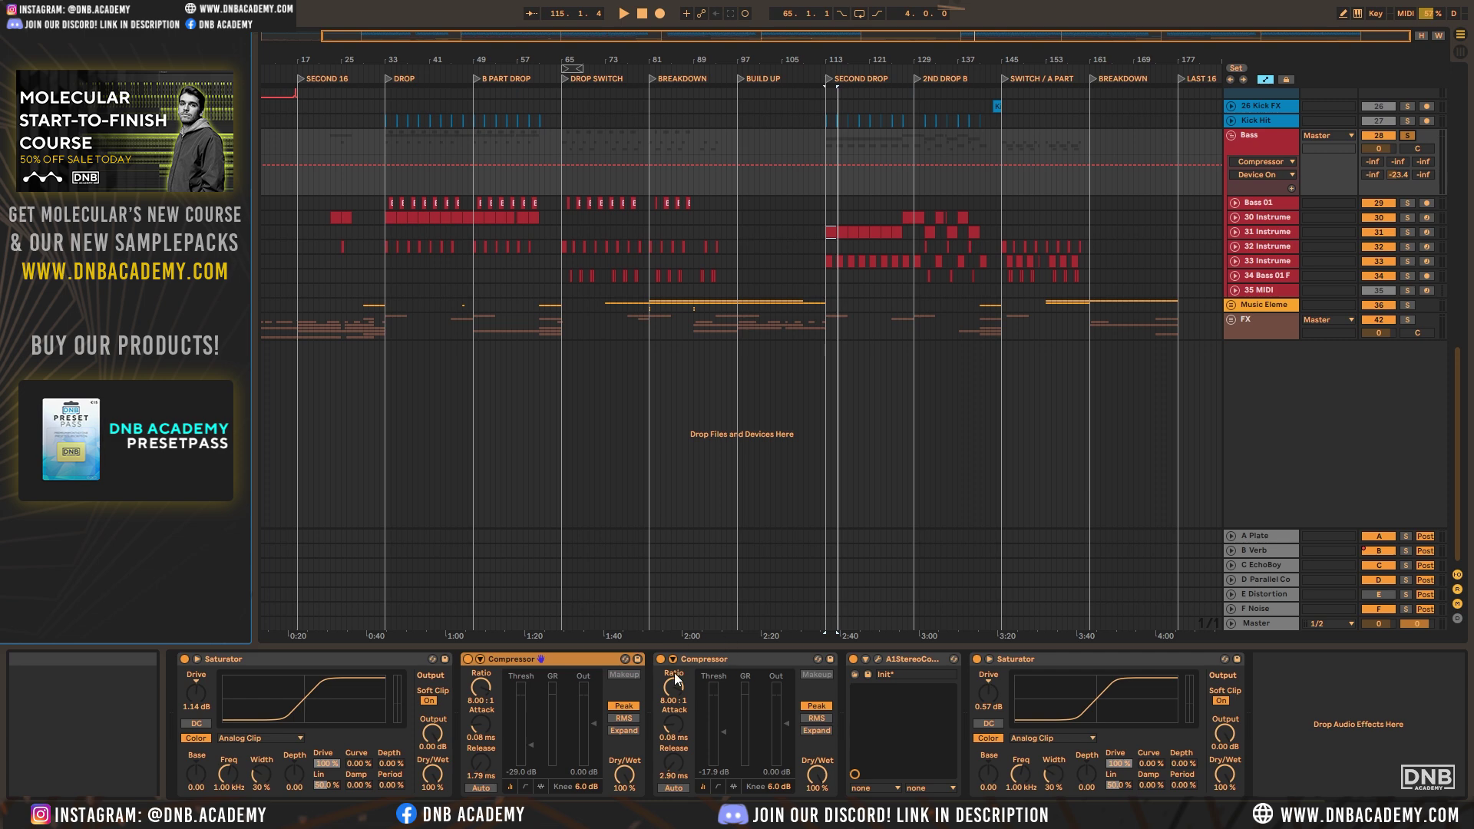
pyautogui.click(879, 659)
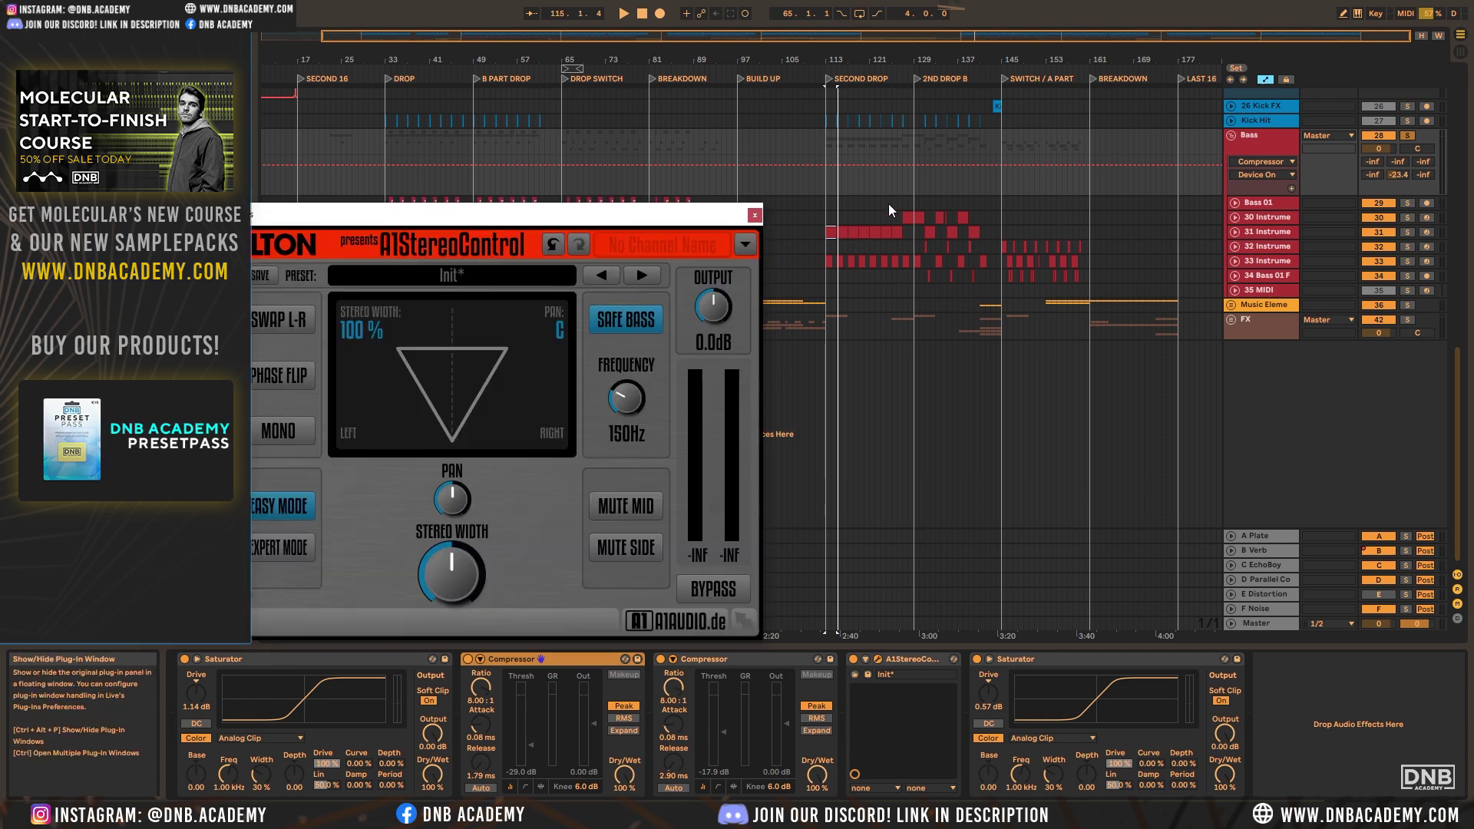
pyautogui.click(753, 217)
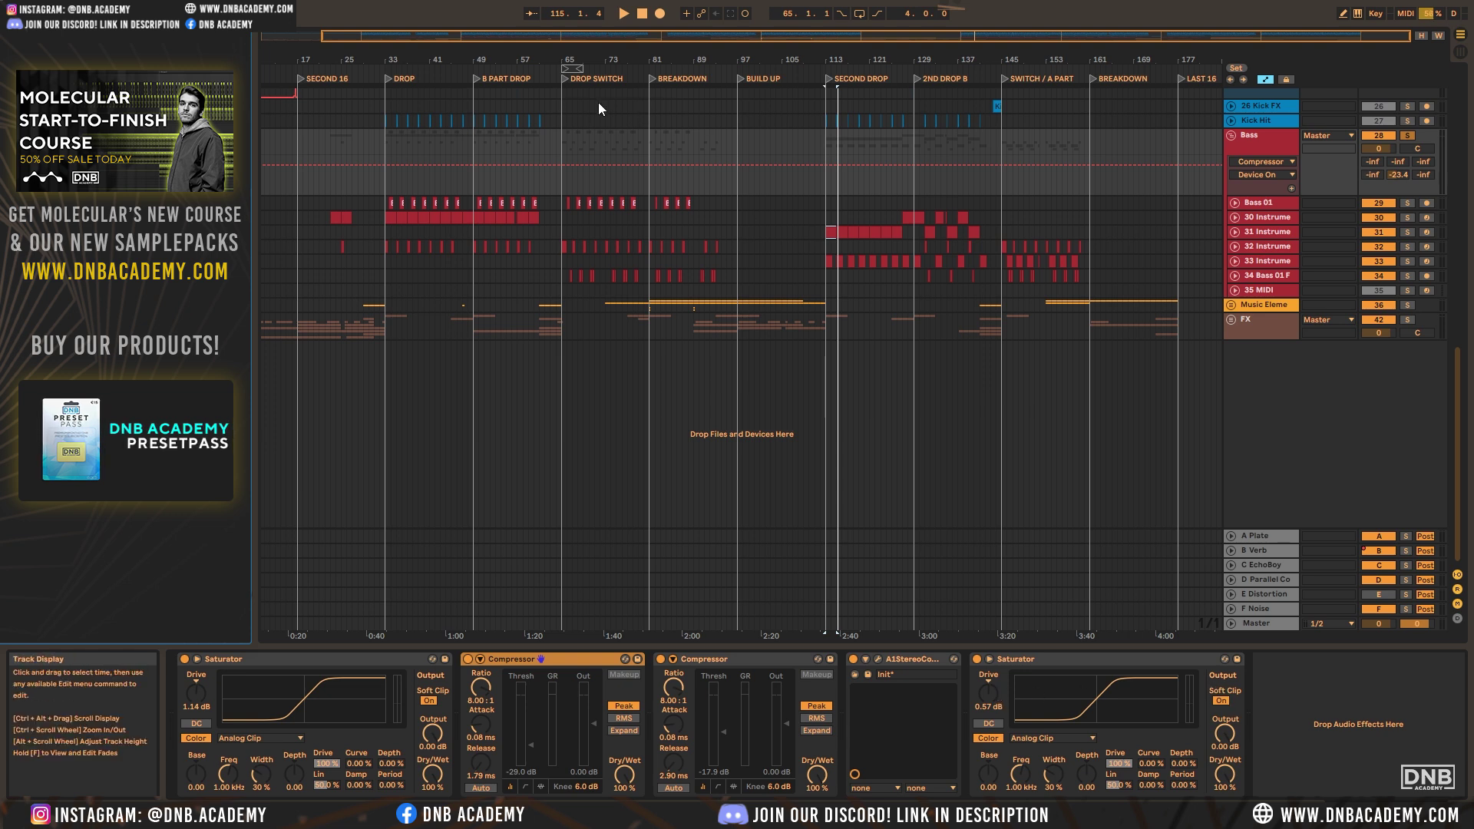
# Play the Bass group from the middle of the first DROP section, then fold the group
pyautogui.click(442, 86)
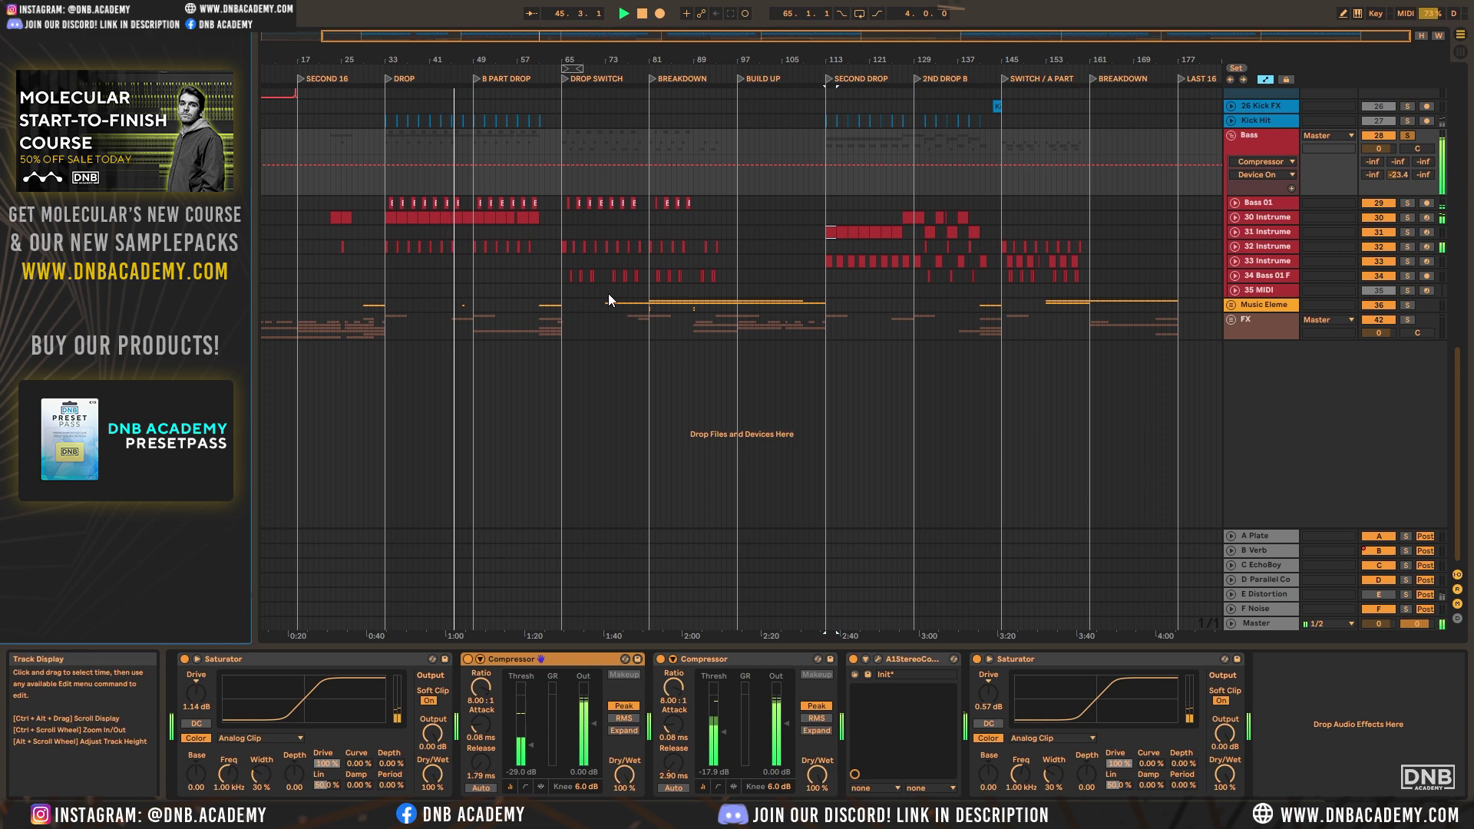
pyautogui.scroll(-1, 706, 330)
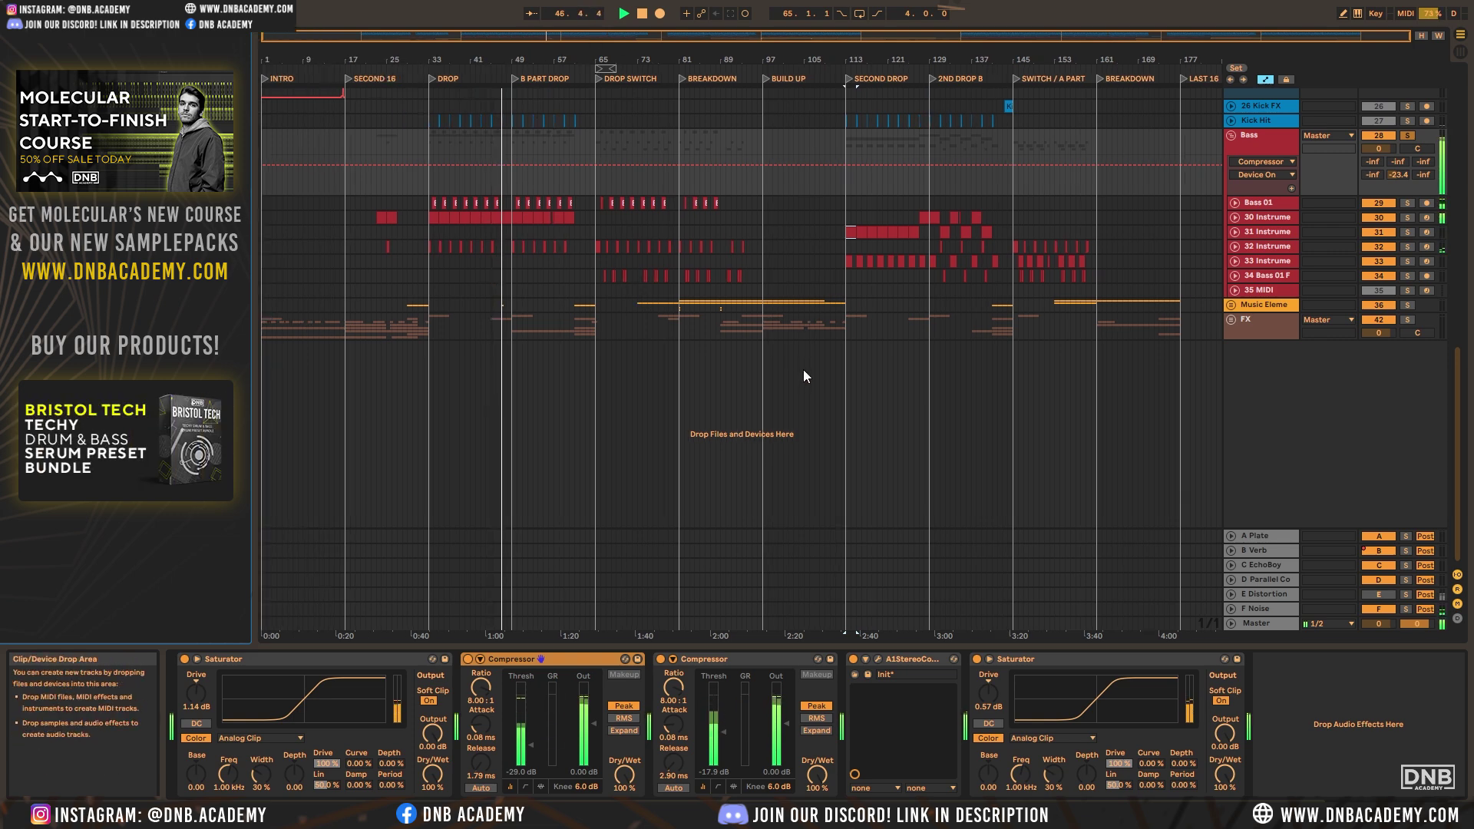
pyautogui.click(1231, 135)
# Unfold the Music Elements group, fold tracks 37 and 39 inside it and solo the group
pyautogui.click(1236, 168)
pyautogui.click(1231, 162)
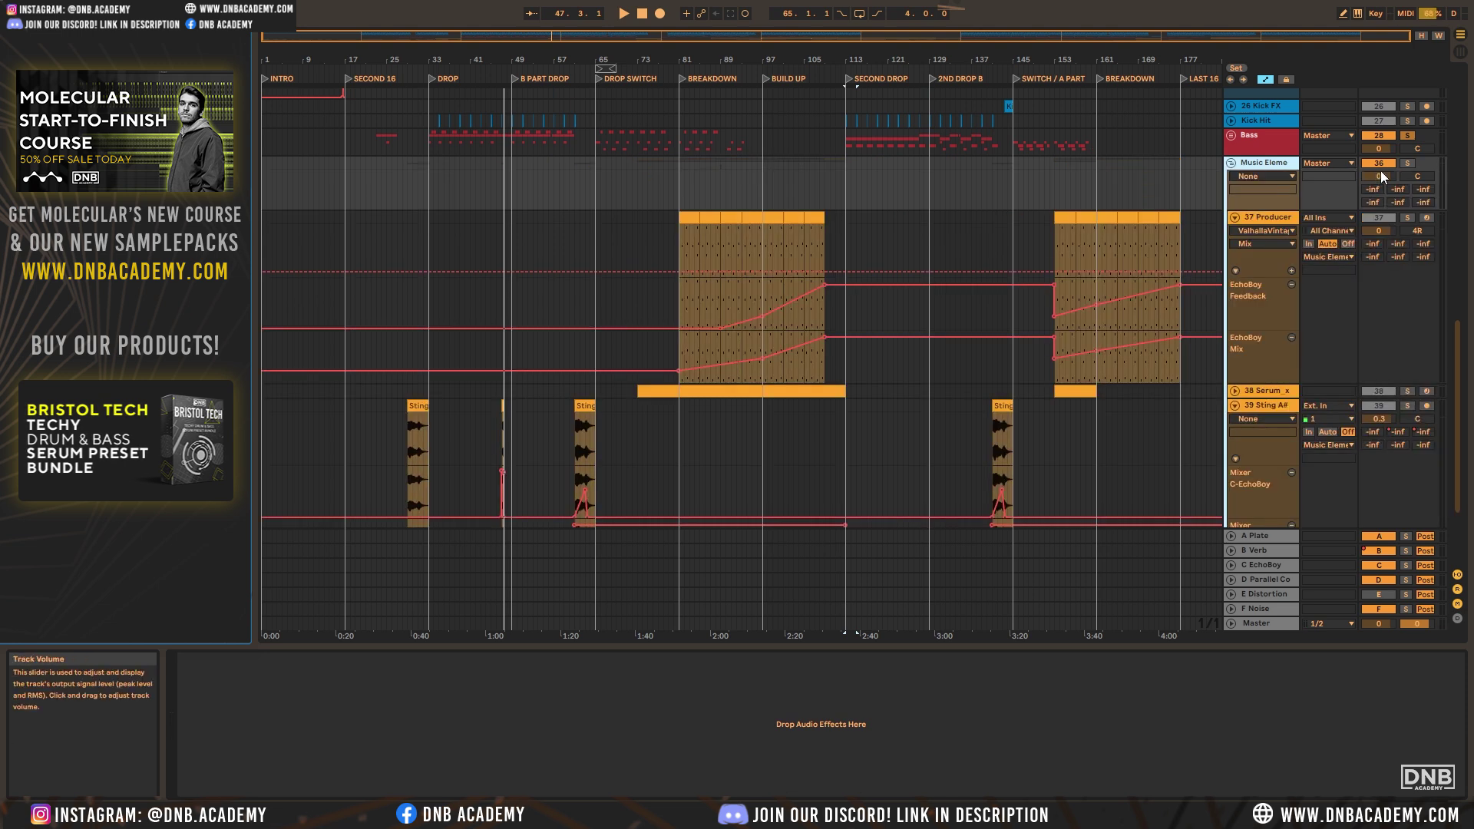
pyautogui.click(1235, 271)
pyautogui.click(1235, 217)
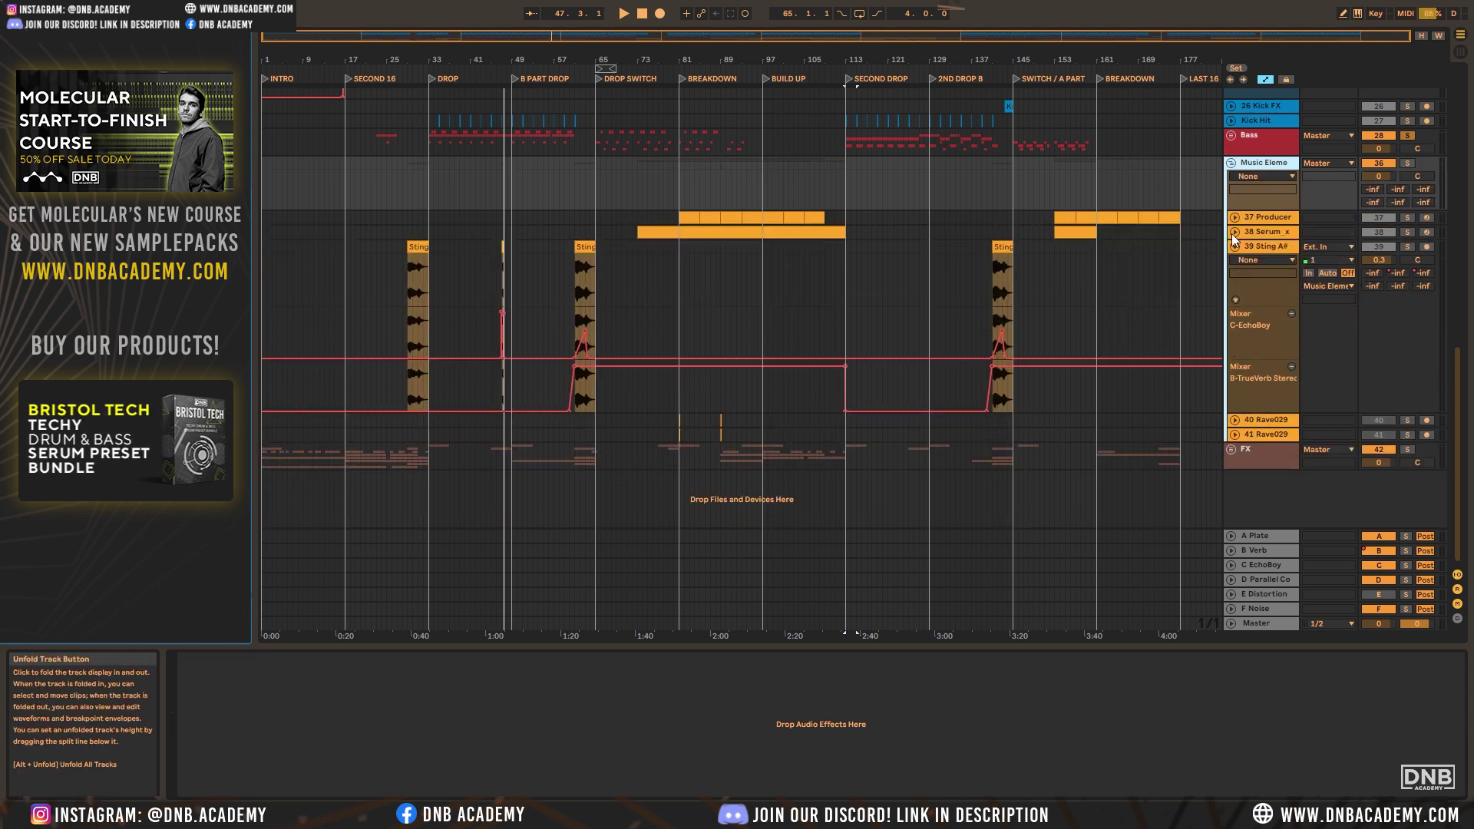
pyautogui.click(1234, 247)
pyautogui.click(1407, 163)
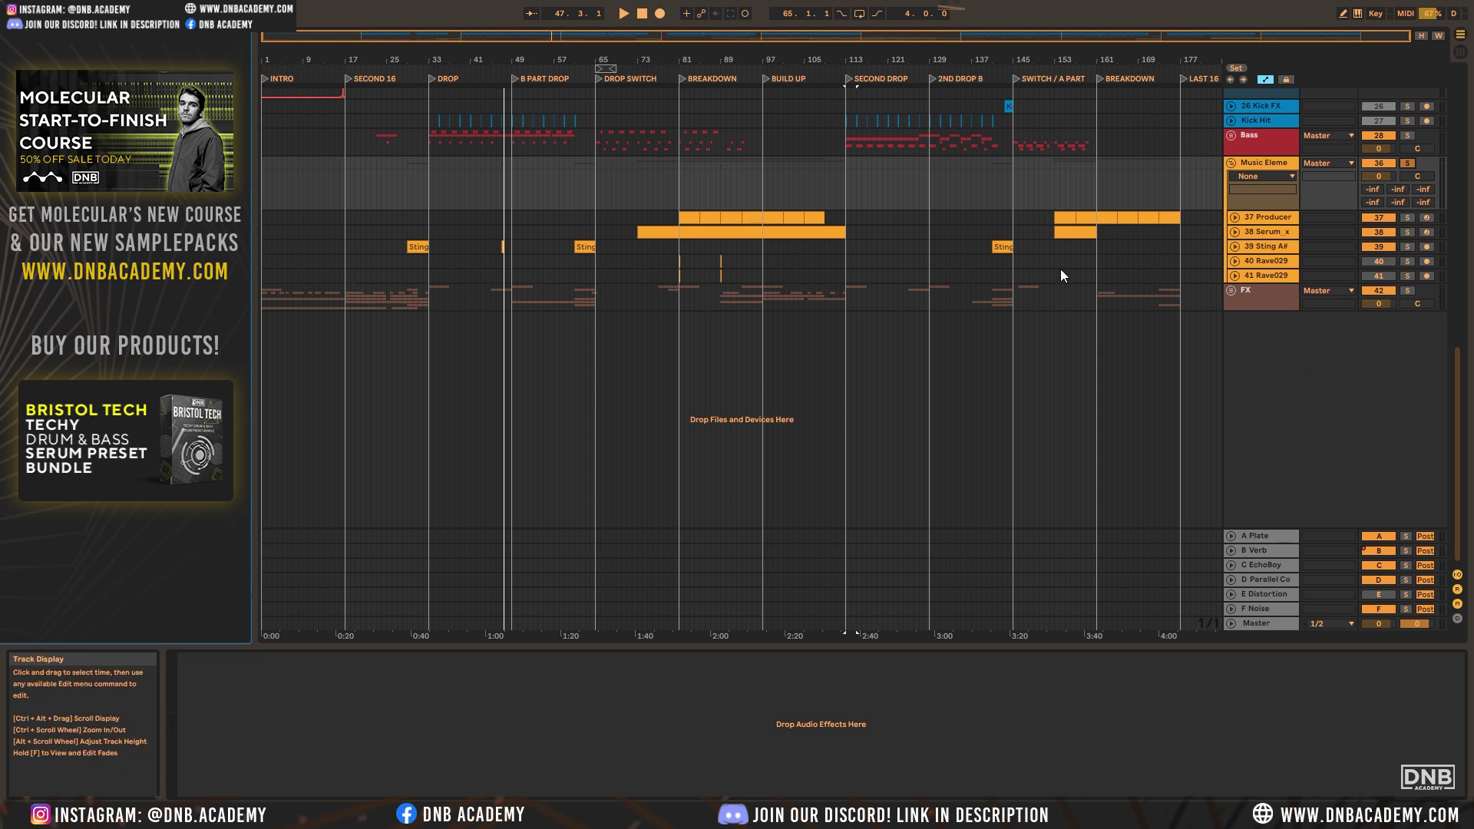
# Inspect the device chains of tracks 40 and 37 and unfold track 37
pyautogui.click(1273, 263)
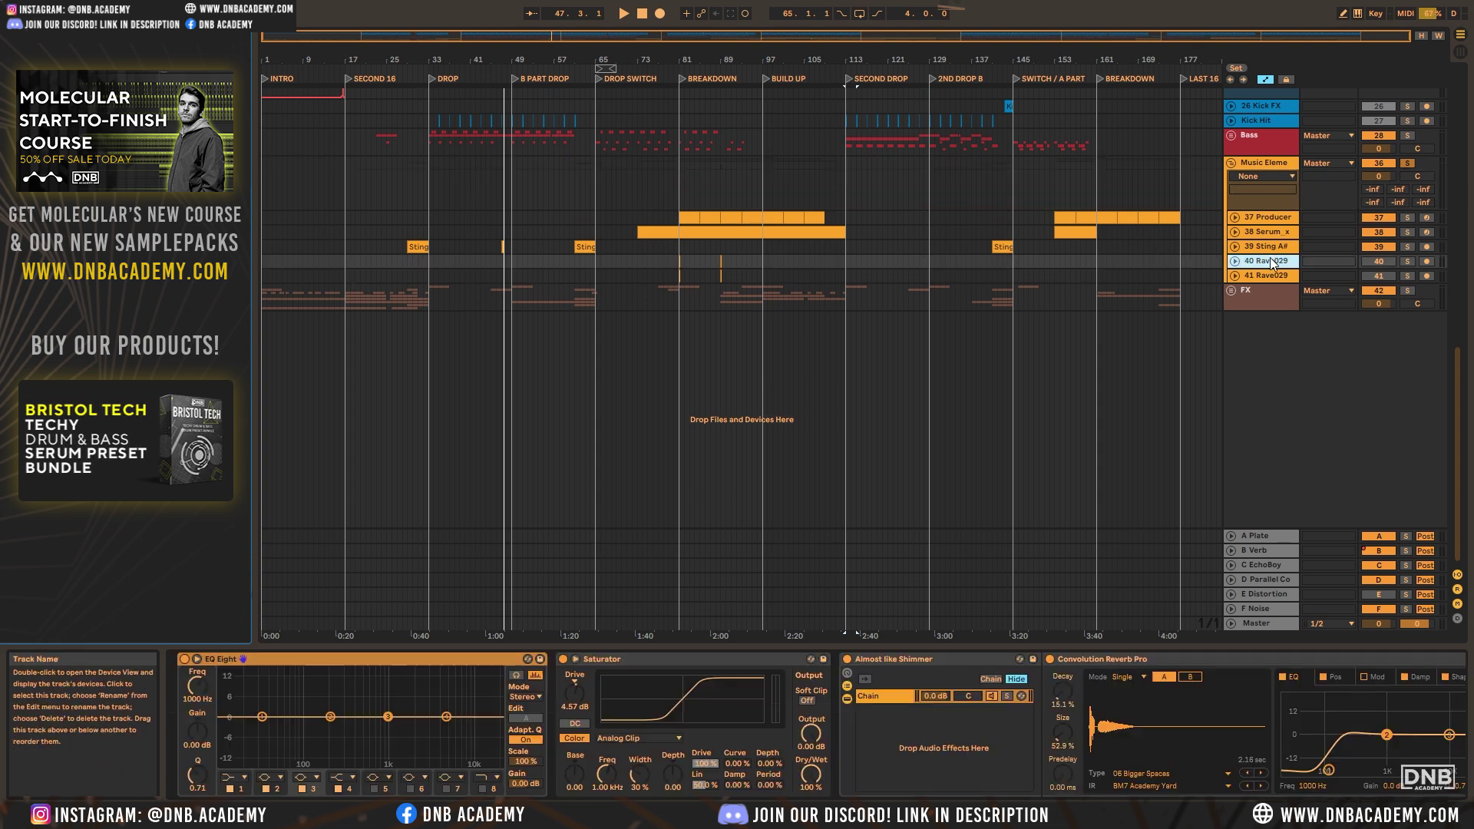
pyautogui.click(1267, 218)
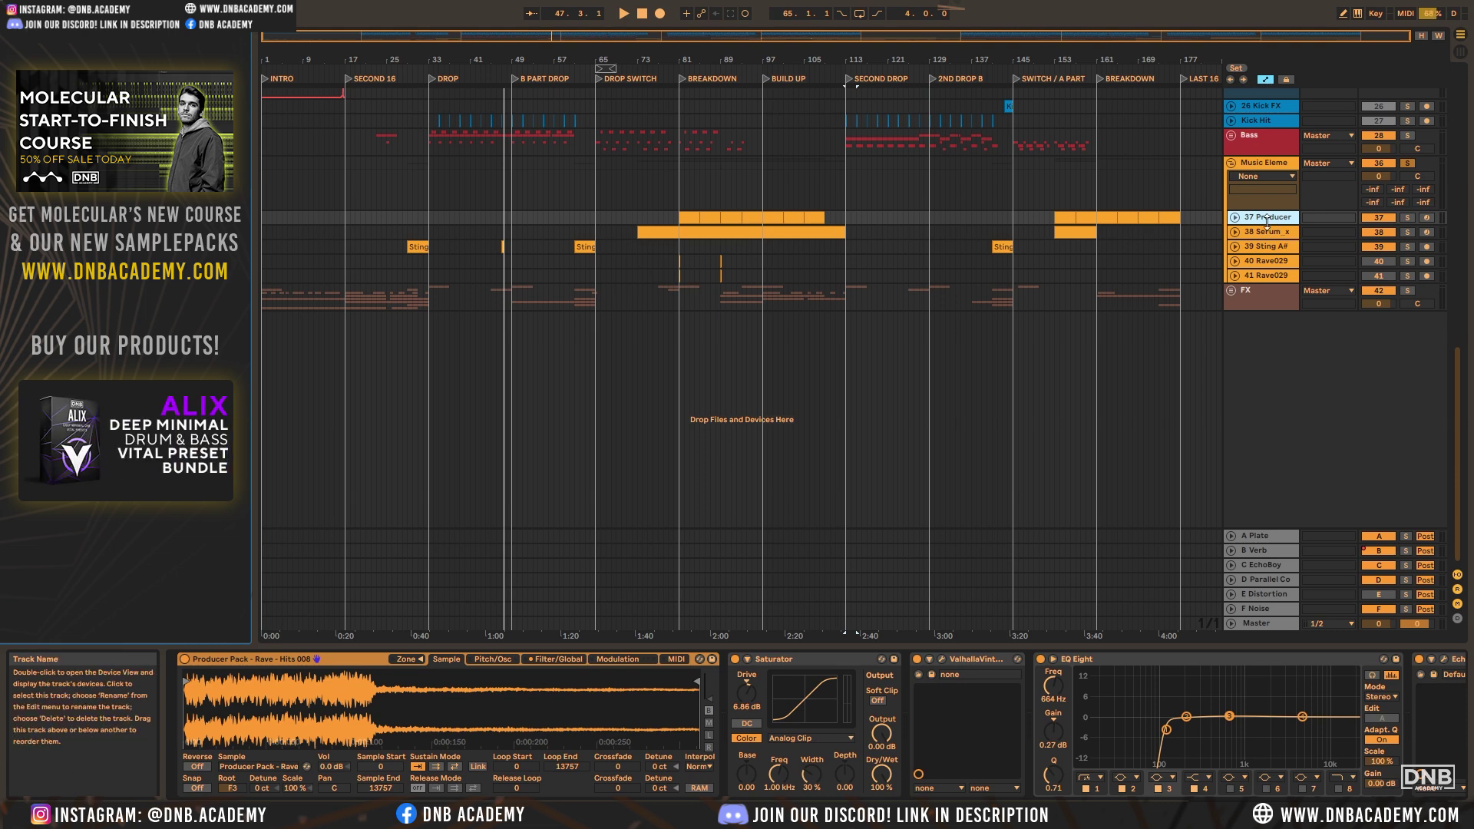
pyautogui.click(1234, 218)
# Play track 37 from its first BREAKDOWN clip
pyautogui.click(680, 232)
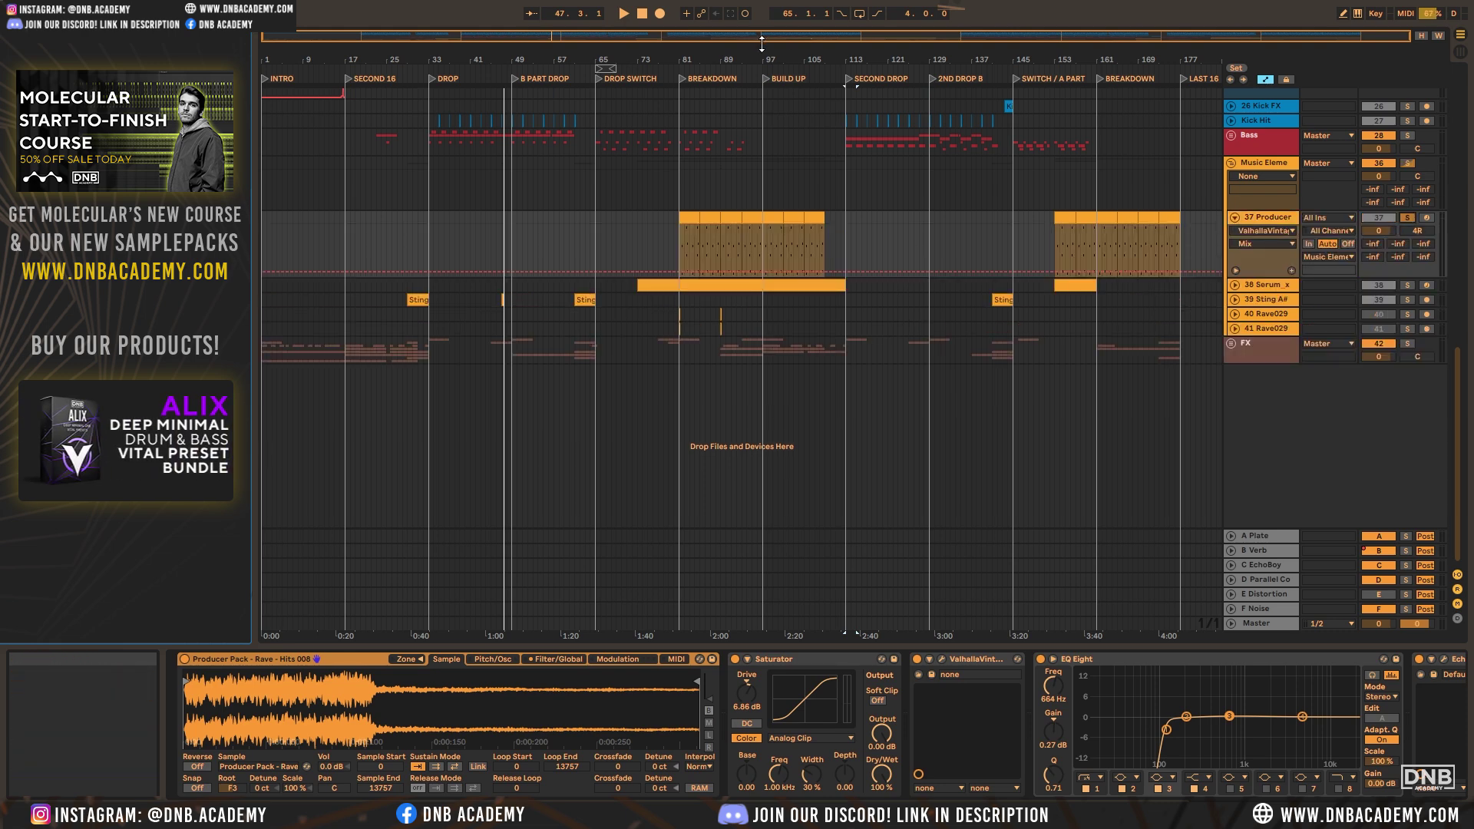
pyautogui.scroll(5, 680, 232)
pyautogui.click(669, 215)
pyautogui.press('space')
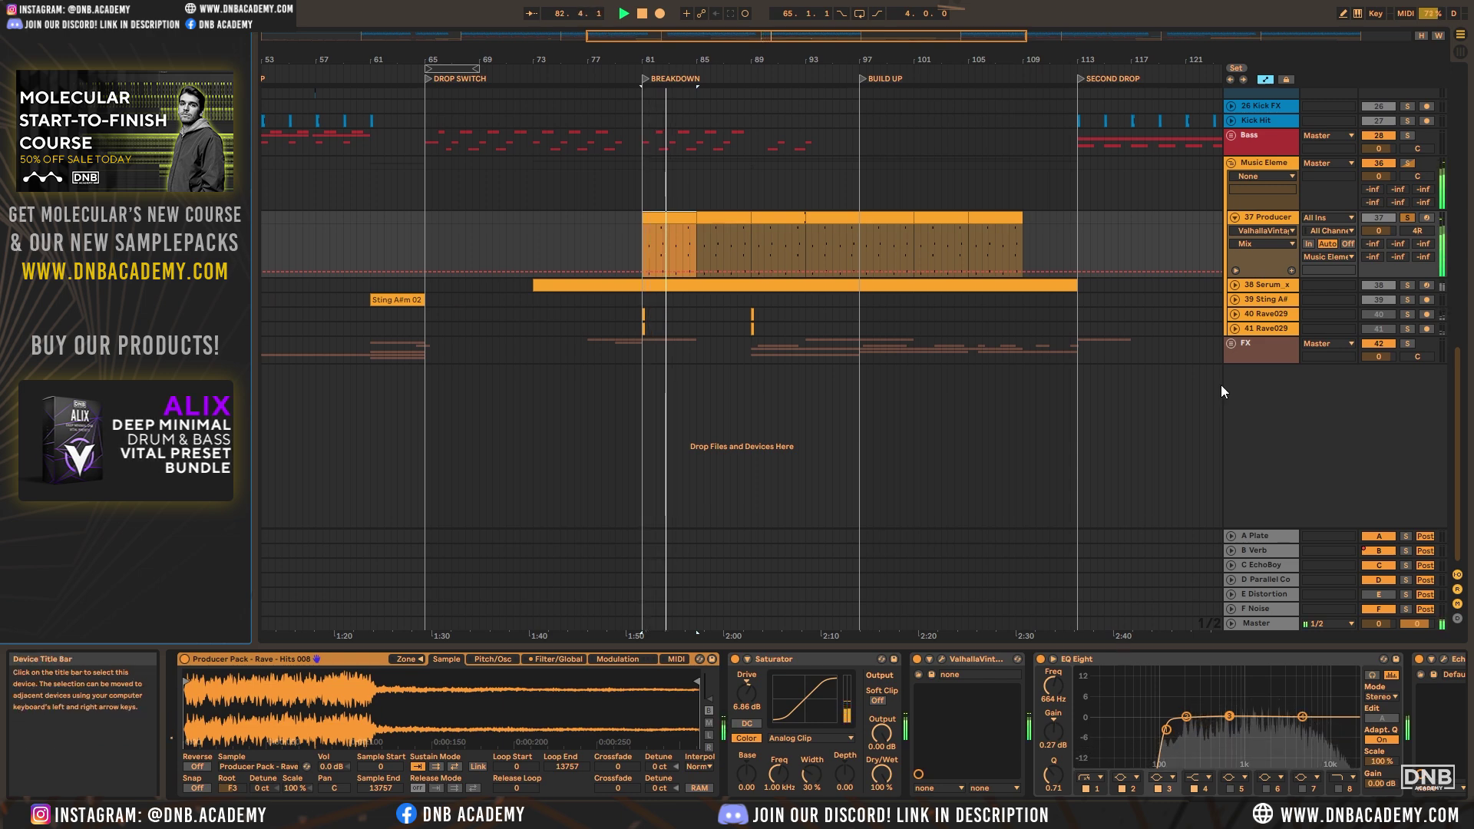
# Unsolo the Music Elements group and play the full mix from the first BREAKDOWN locator, looking through track 37's devices
pyautogui.click(1407, 163)
pyautogui.click(643, 80)
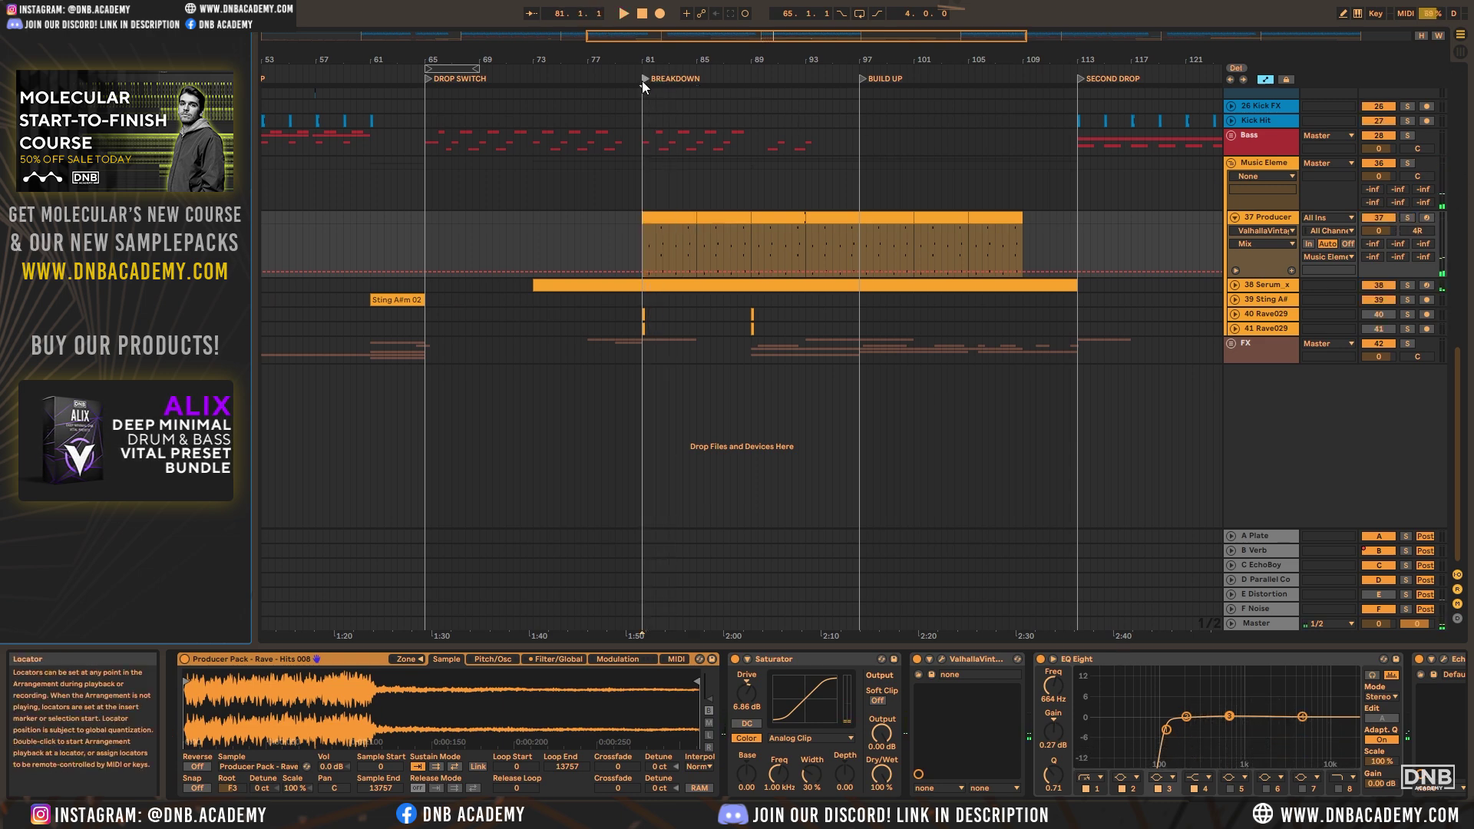
pyautogui.press('space')
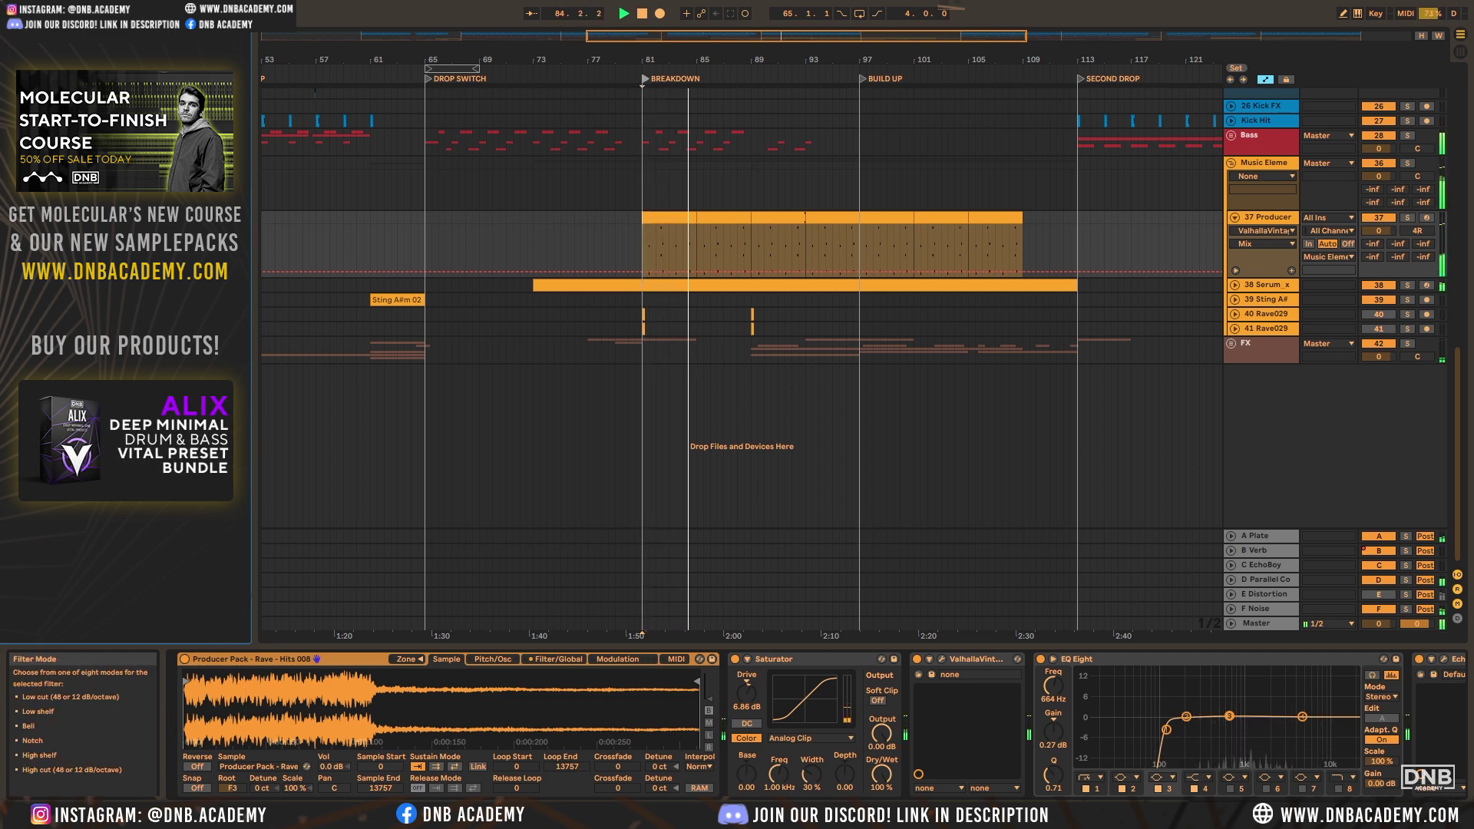
pyautogui.hscroll(2, 767, 722)
pyautogui.hscroll(-2, 960, 722)
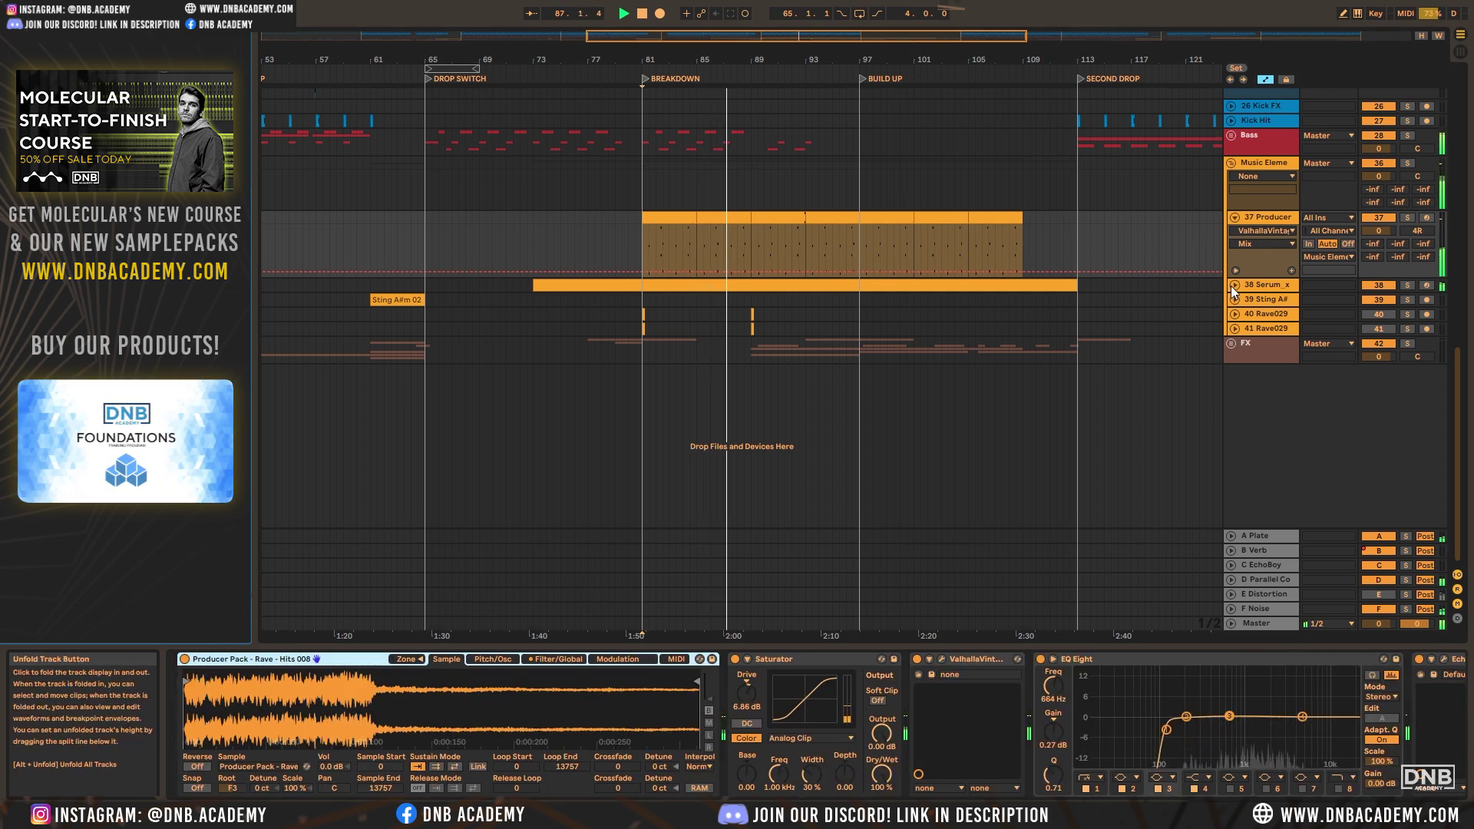
# Solo track 37, bring the whole arrangement into view and start playback from the beginning
pyautogui.click(1406, 219)
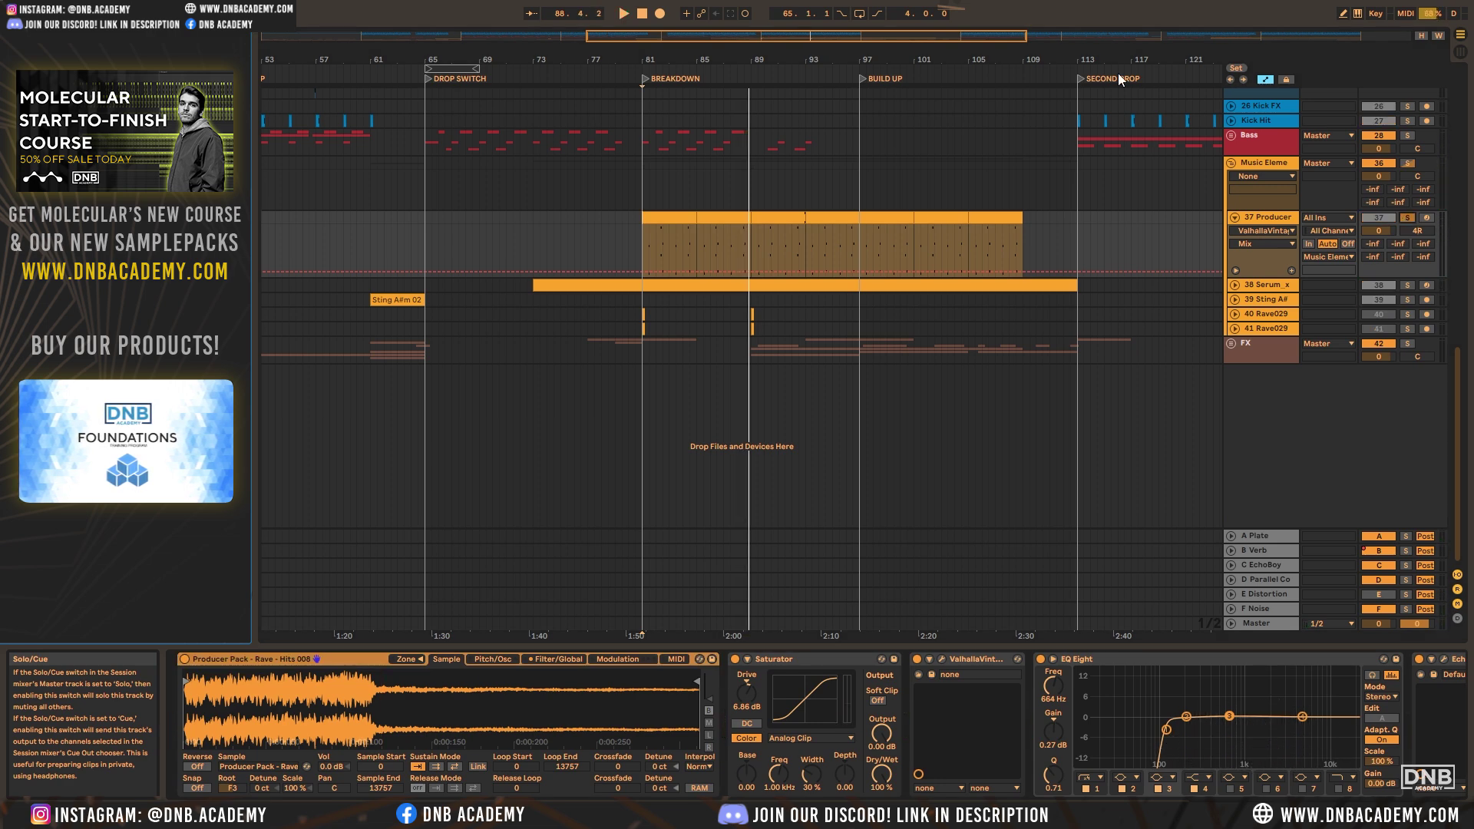
pyautogui.doubleClick(757, 37)
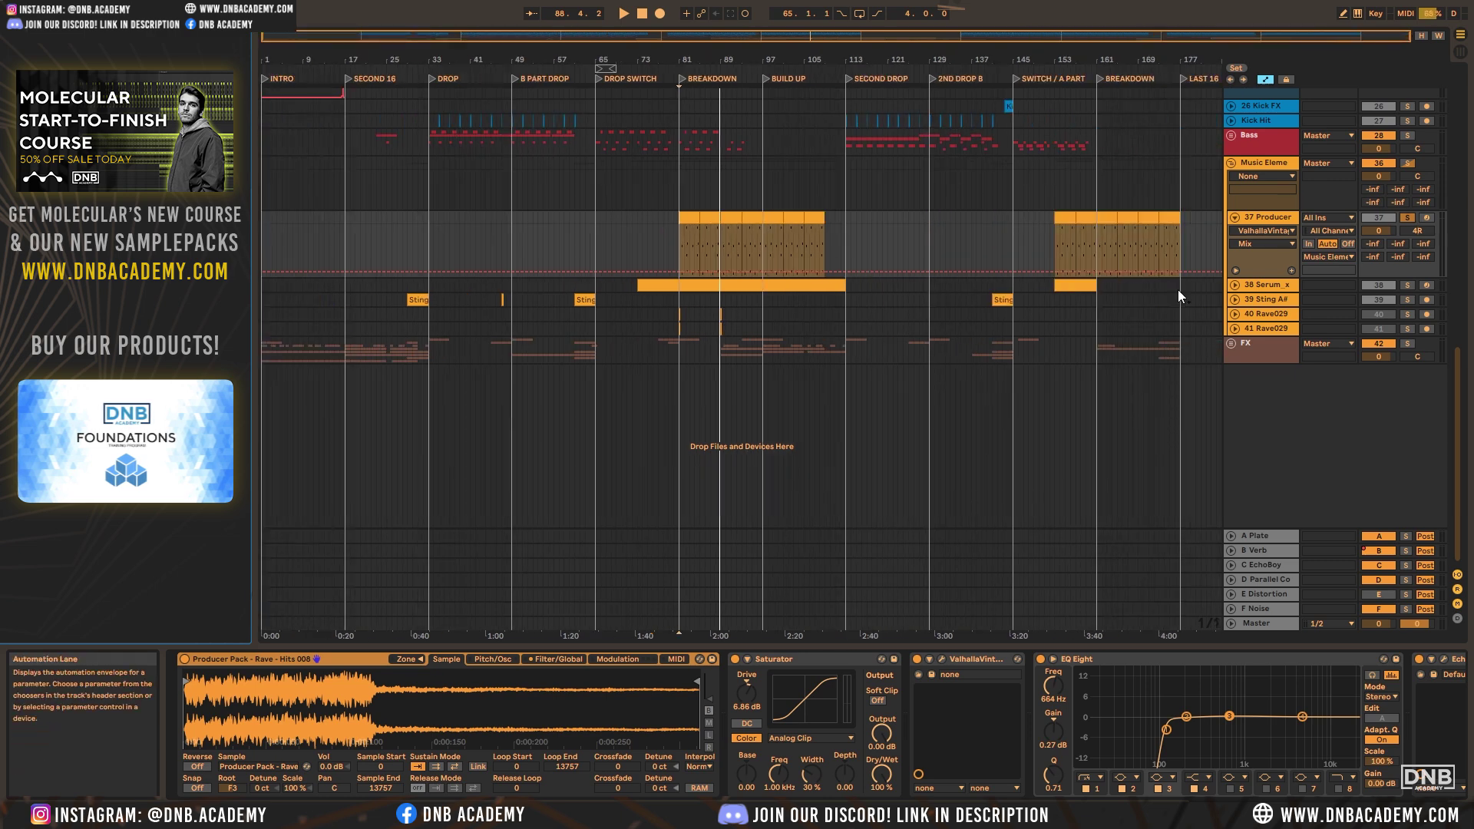
pyautogui.press('space')
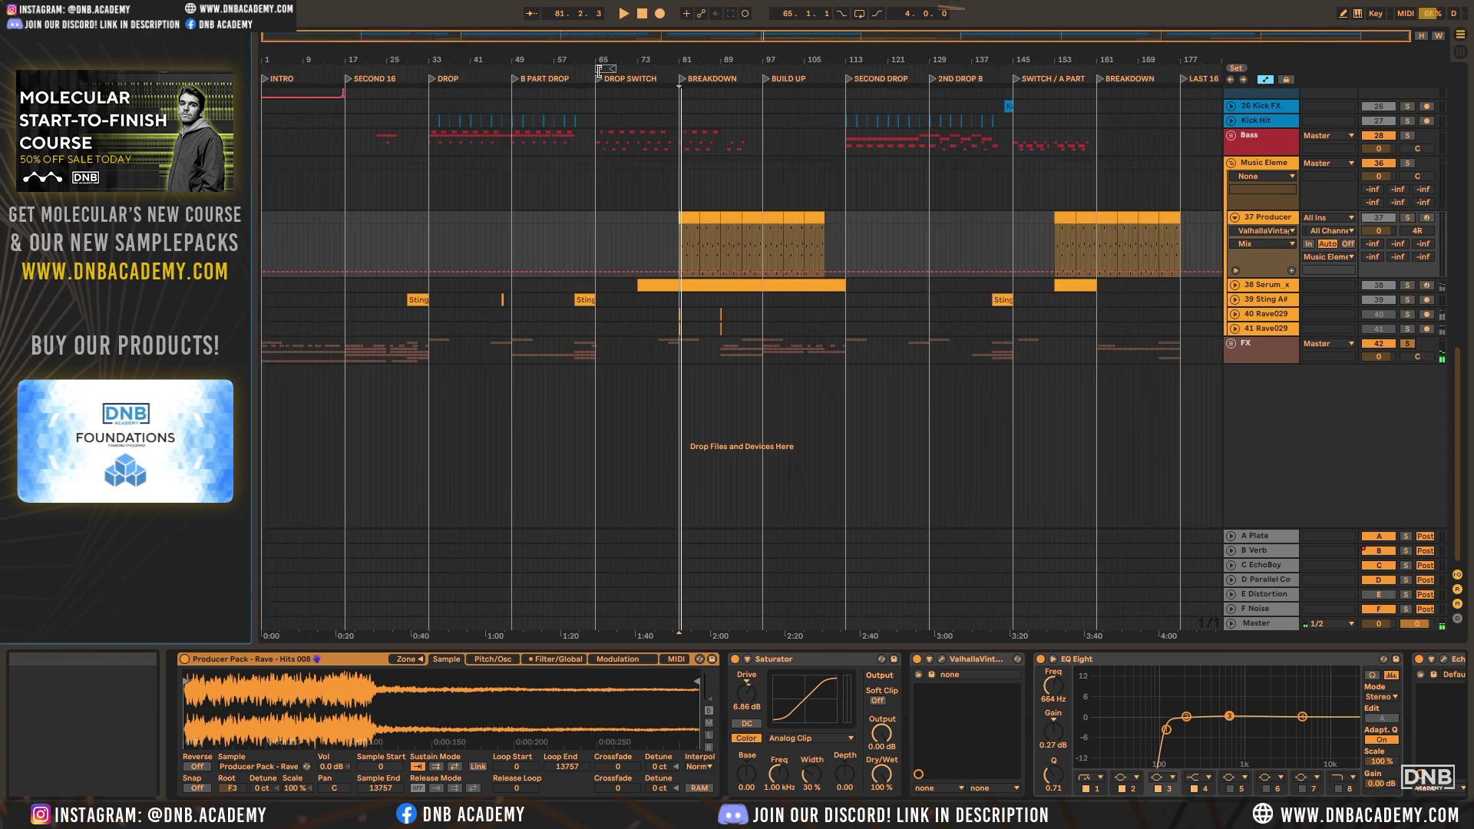
pyautogui.doubleClick(643, 16)
pyautogui.press('space')
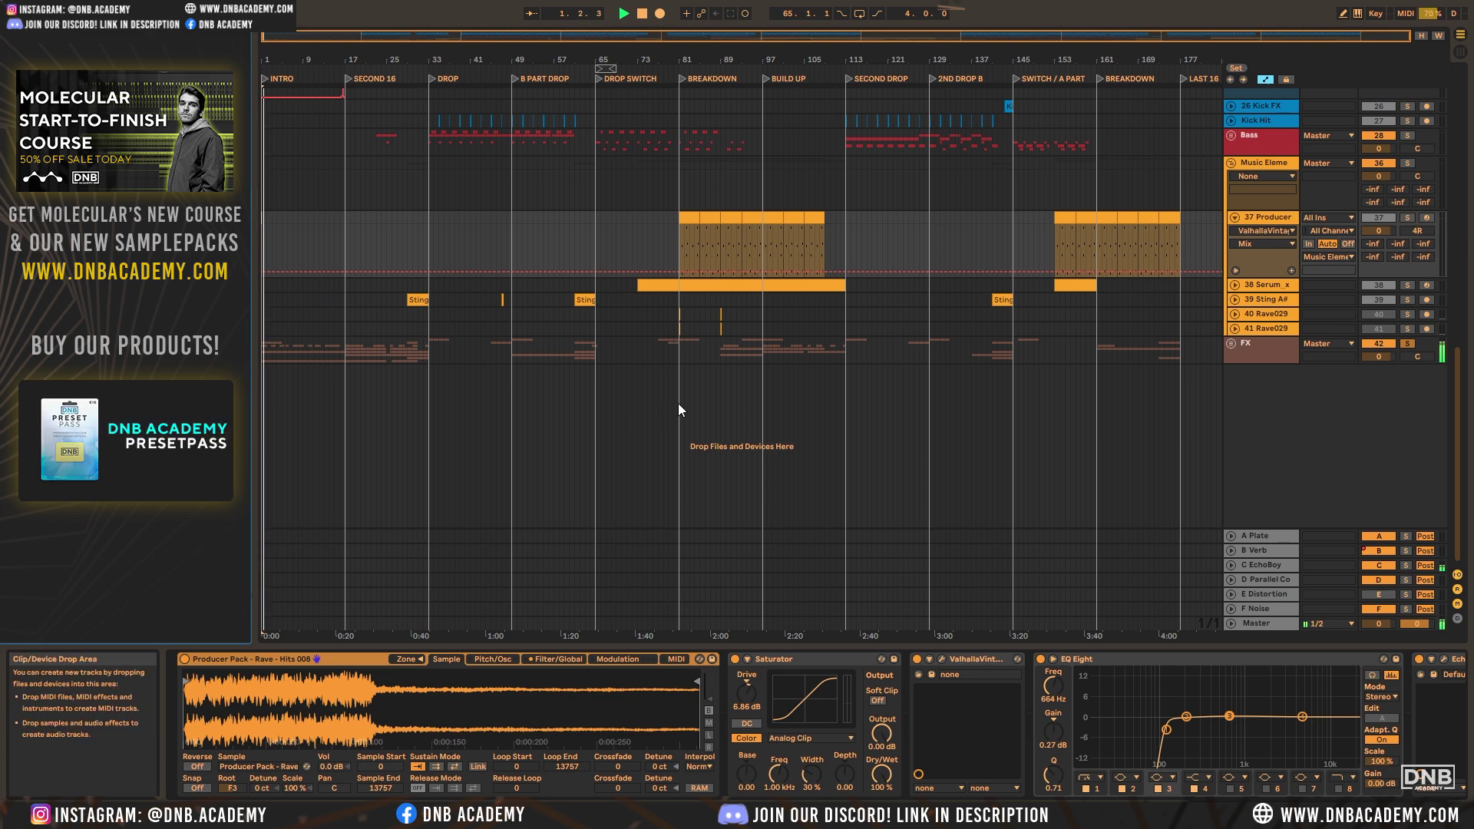
# Set track 37's solo again, zoom in on its first BREAKDOWN clip and play that clip
pyautogui.click(1407, 218)
pyautogui.press('space')
pyautogui.moveTo(680, 230); pyautogui.dragTo(694, 215)
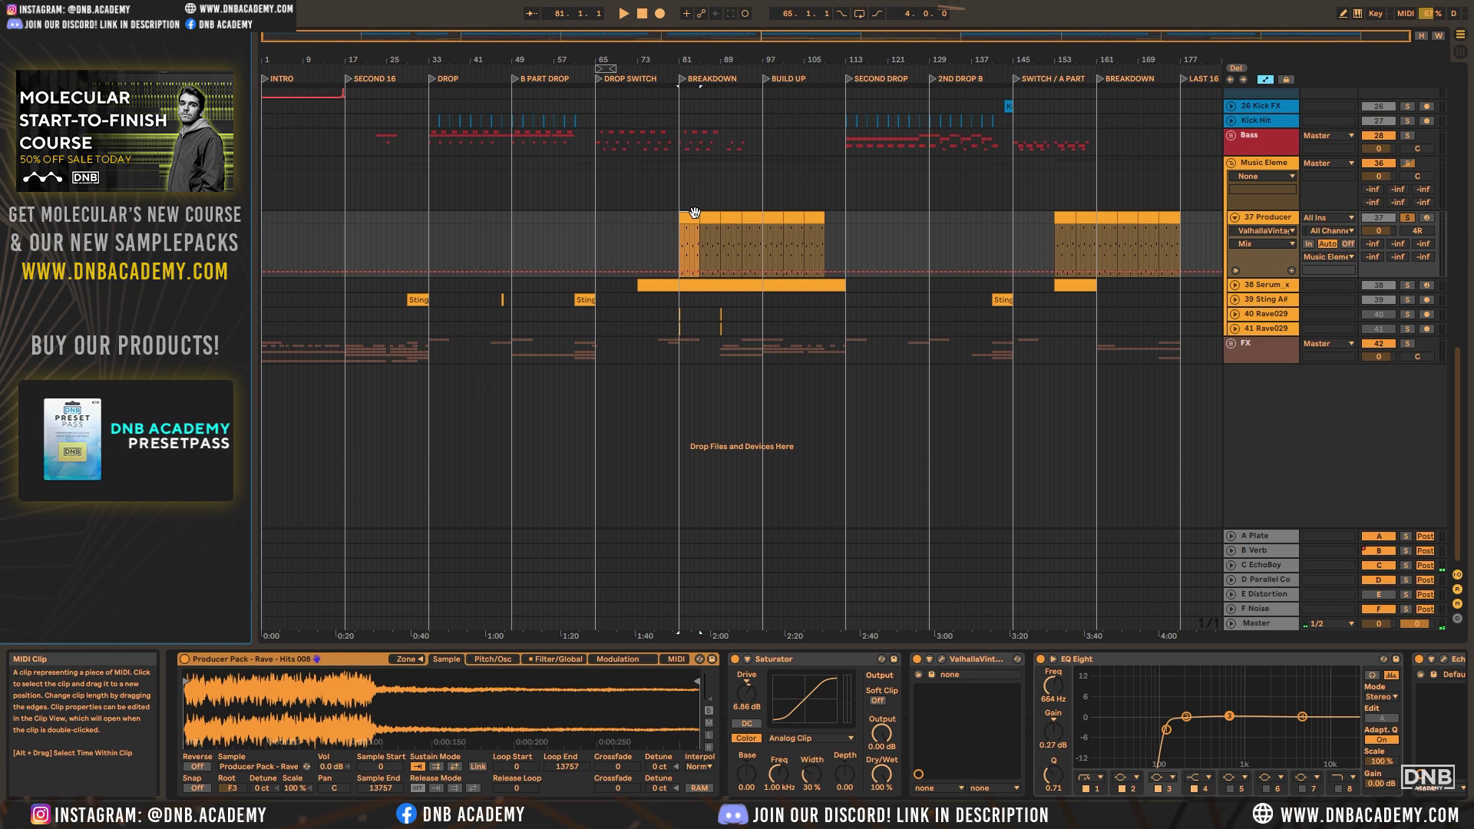
pyautogui.moveTo(725, 39); pyautogui.dragTo(772, 67)
pyautogui.press('space')
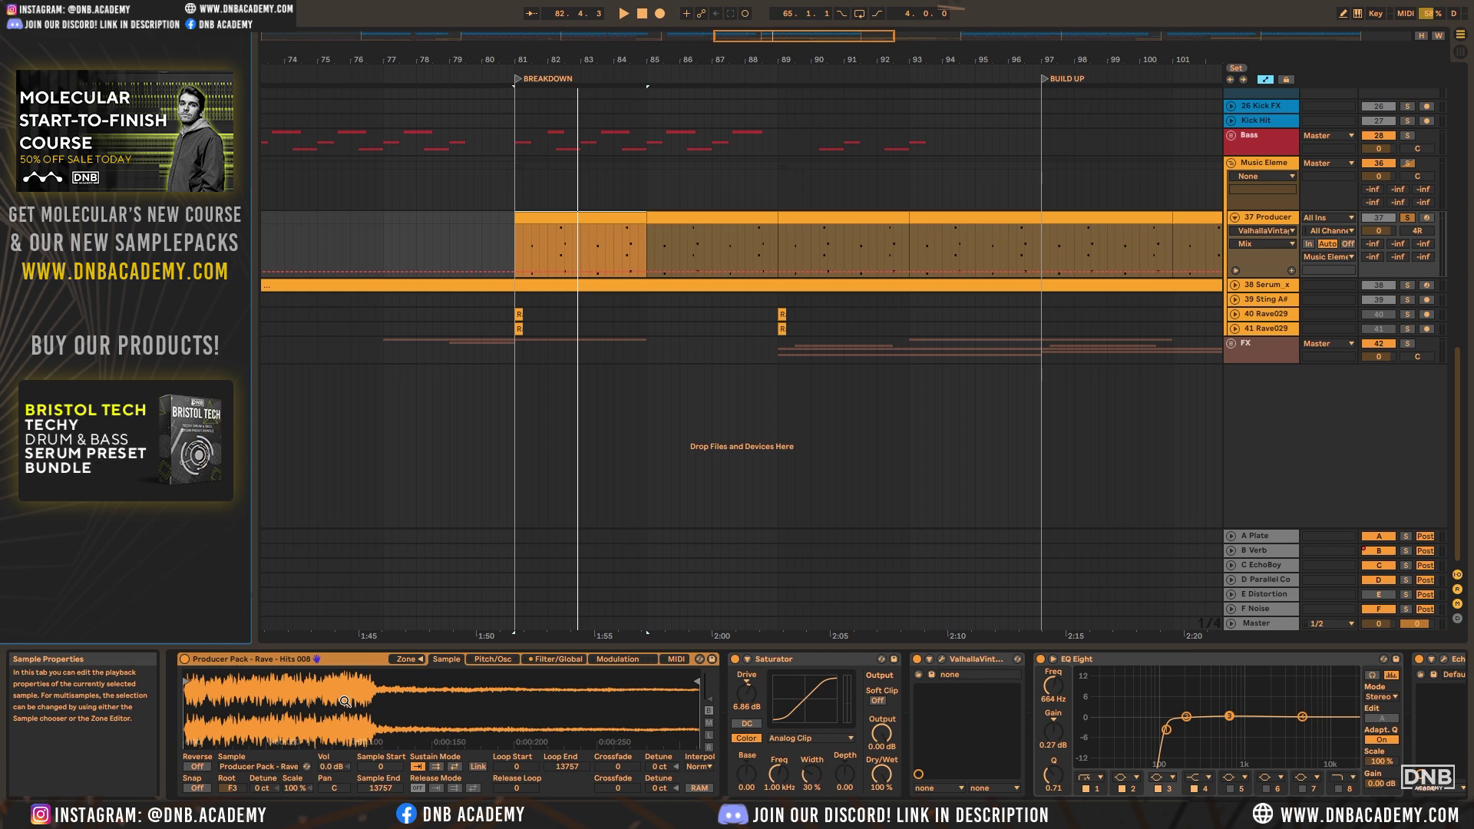
# Open the notes of track 37's first BREAKDOWN clip and audition single pitches around C3 and D#3
pyautogui.click(1075, 812)
pyautogui.scroll(4, 642, 548)
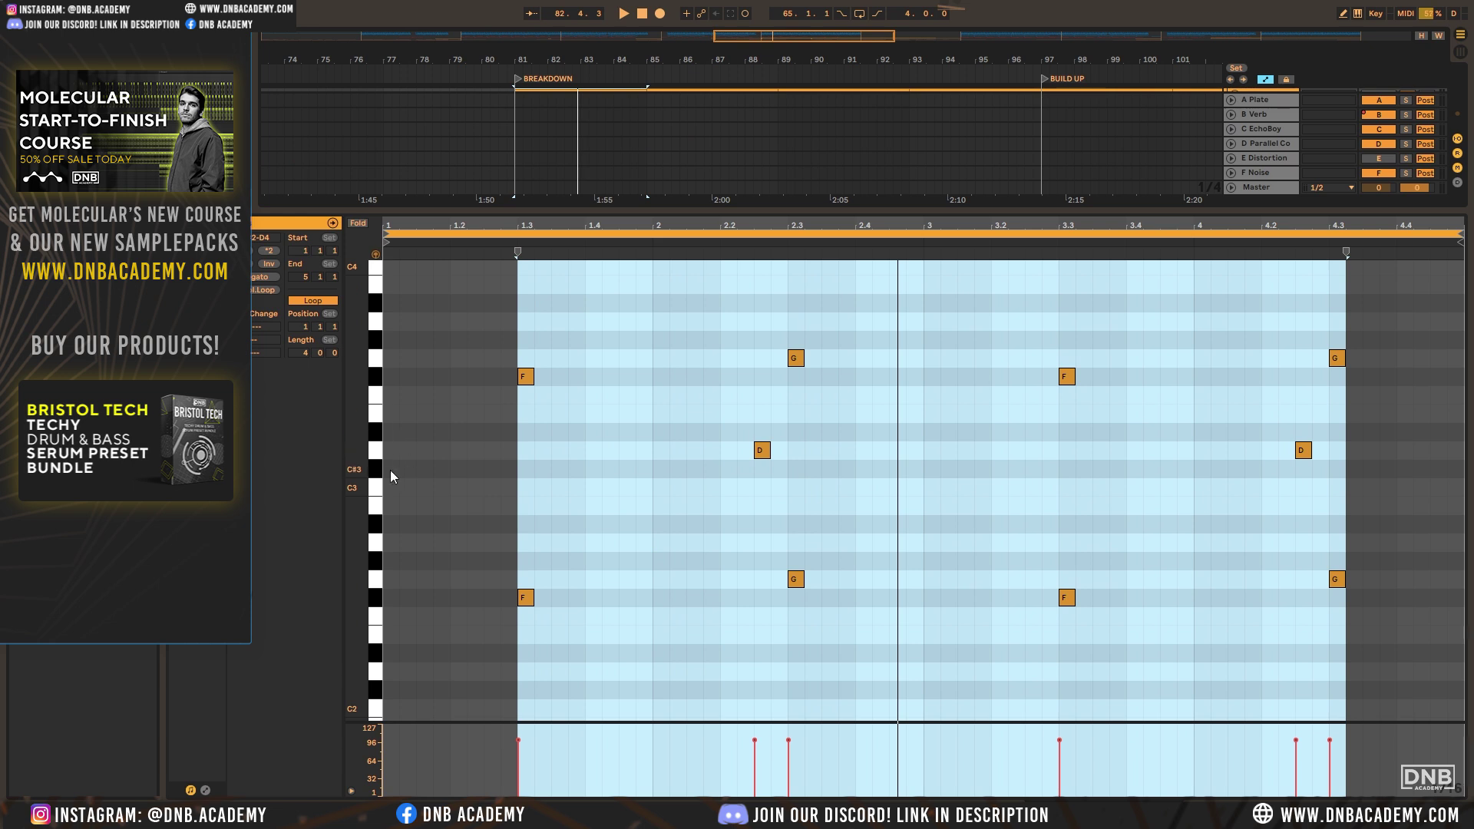
pyautogui.click(376, 492)
pyautogui.click(379, 434)
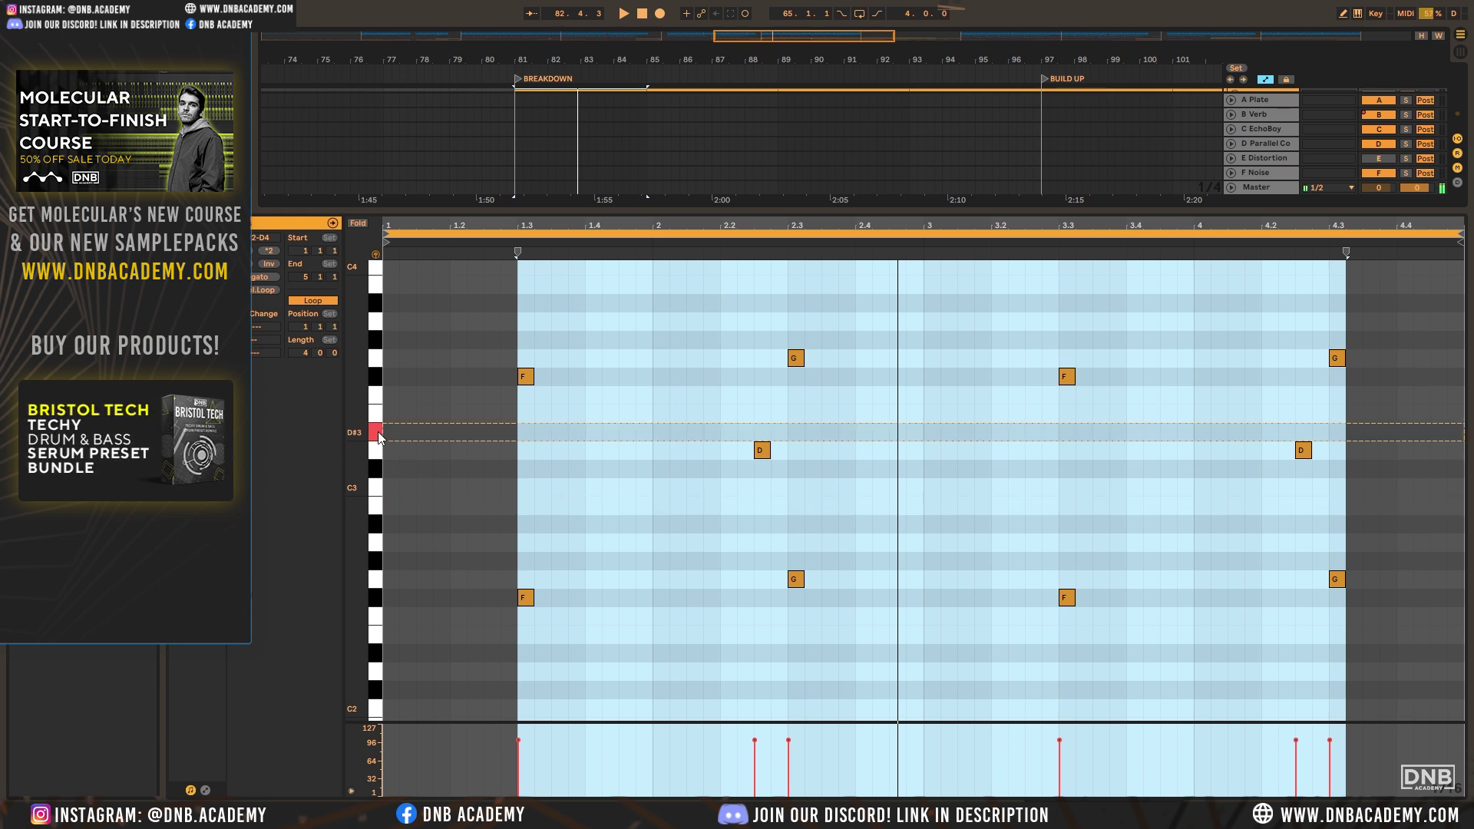
pyautogui.click(380, 472)
pyautogui.click(376, 498)
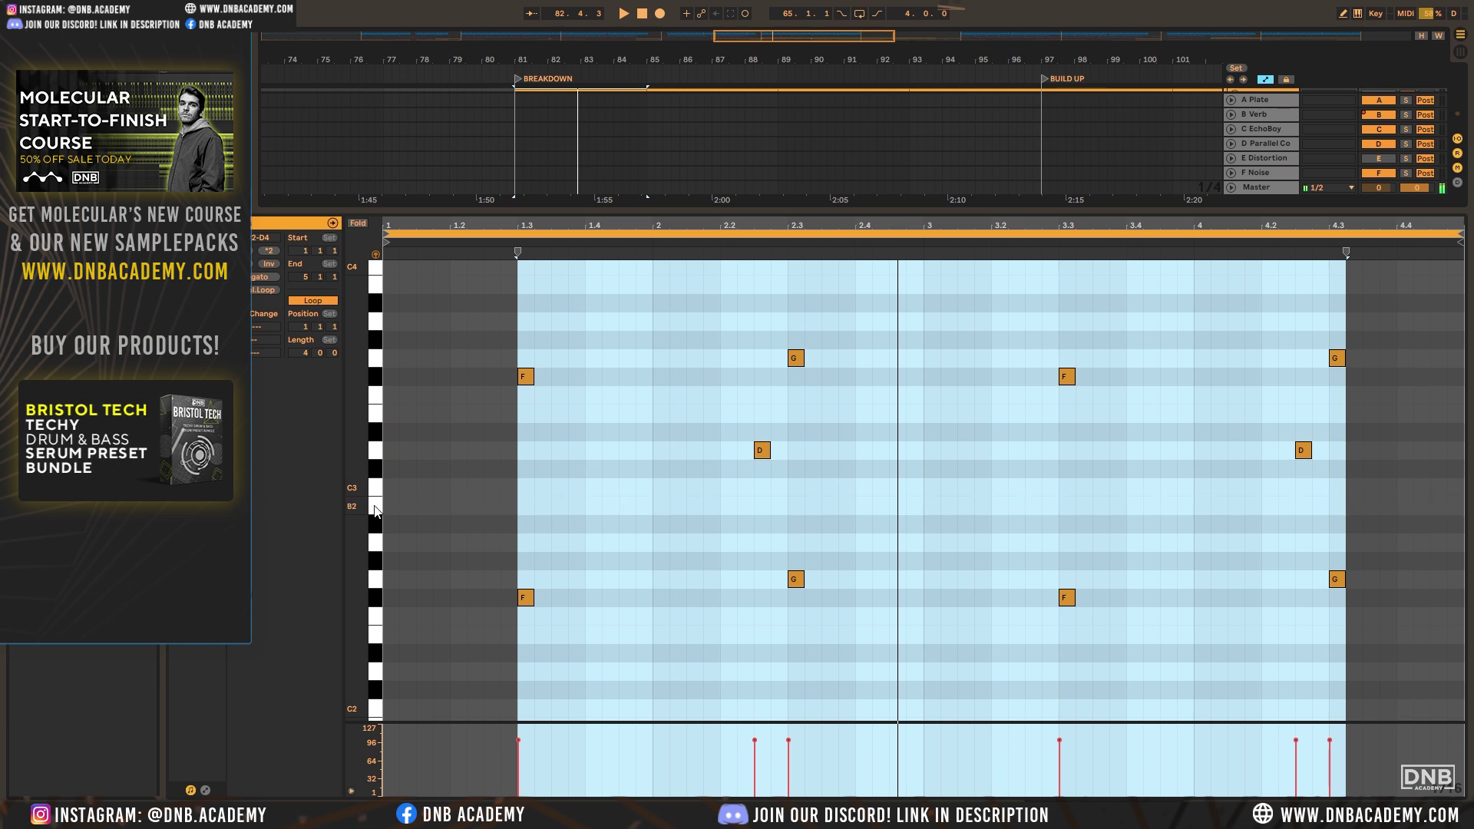
pyautogui.click(376, 438)
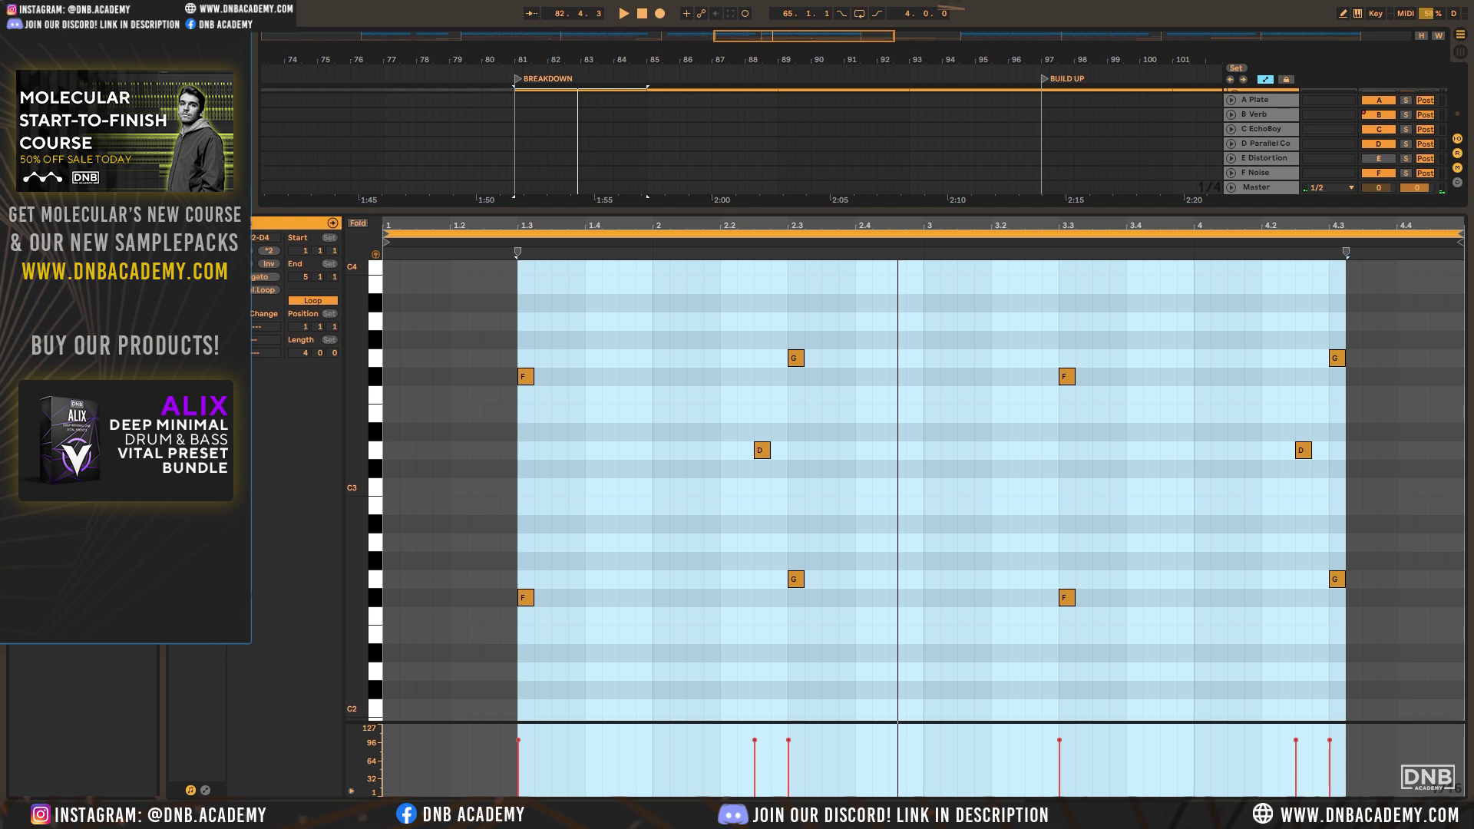
# Arm track 37 for recording and play its first BREAKDOWN clip, checking the clip's notes before returning to the device chain
pyautogui.hotkey('shift', 'Tab')
pyautogui.click(1424, 348)
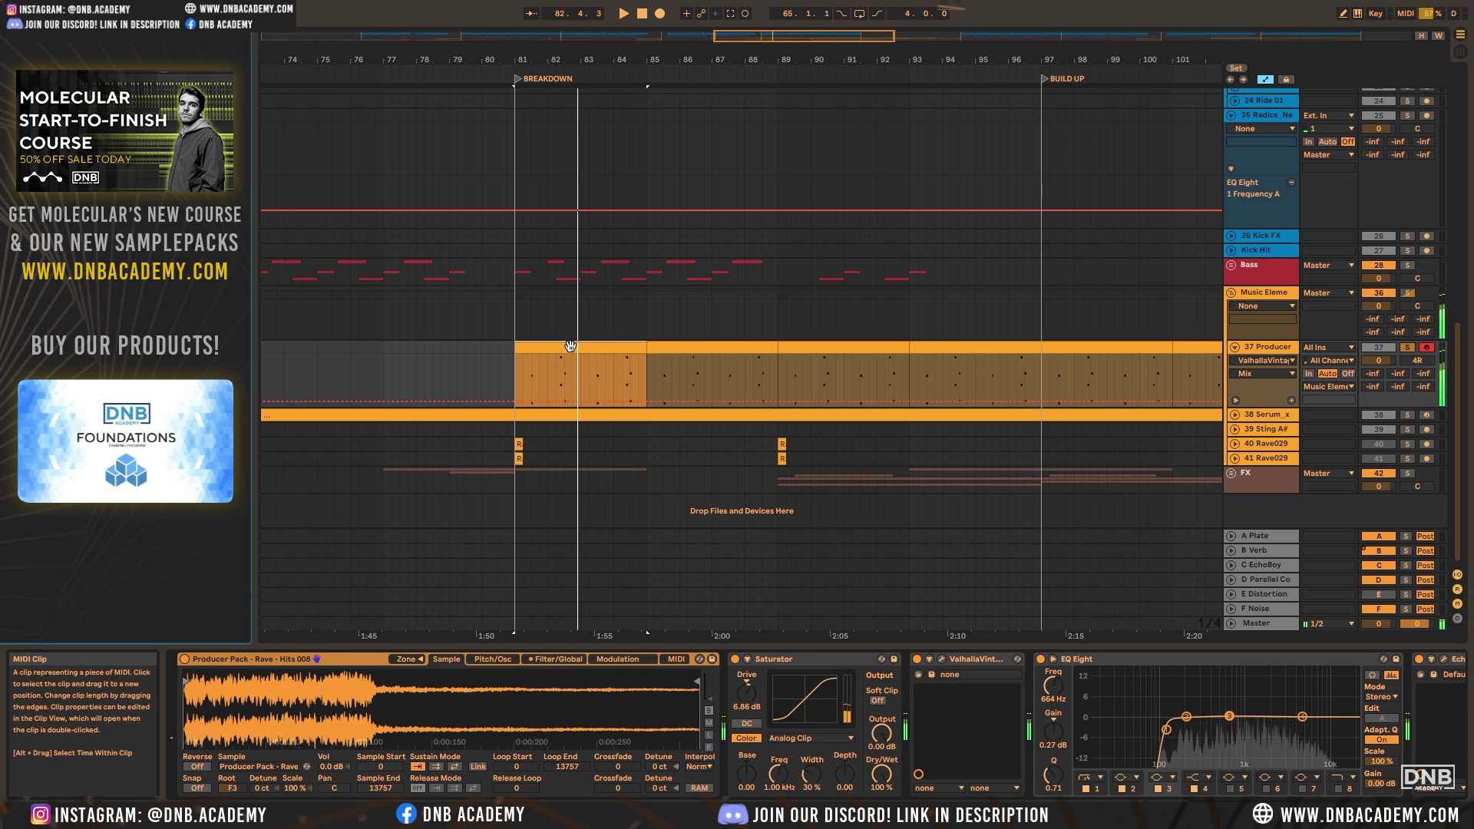
pyautogui.press('space')
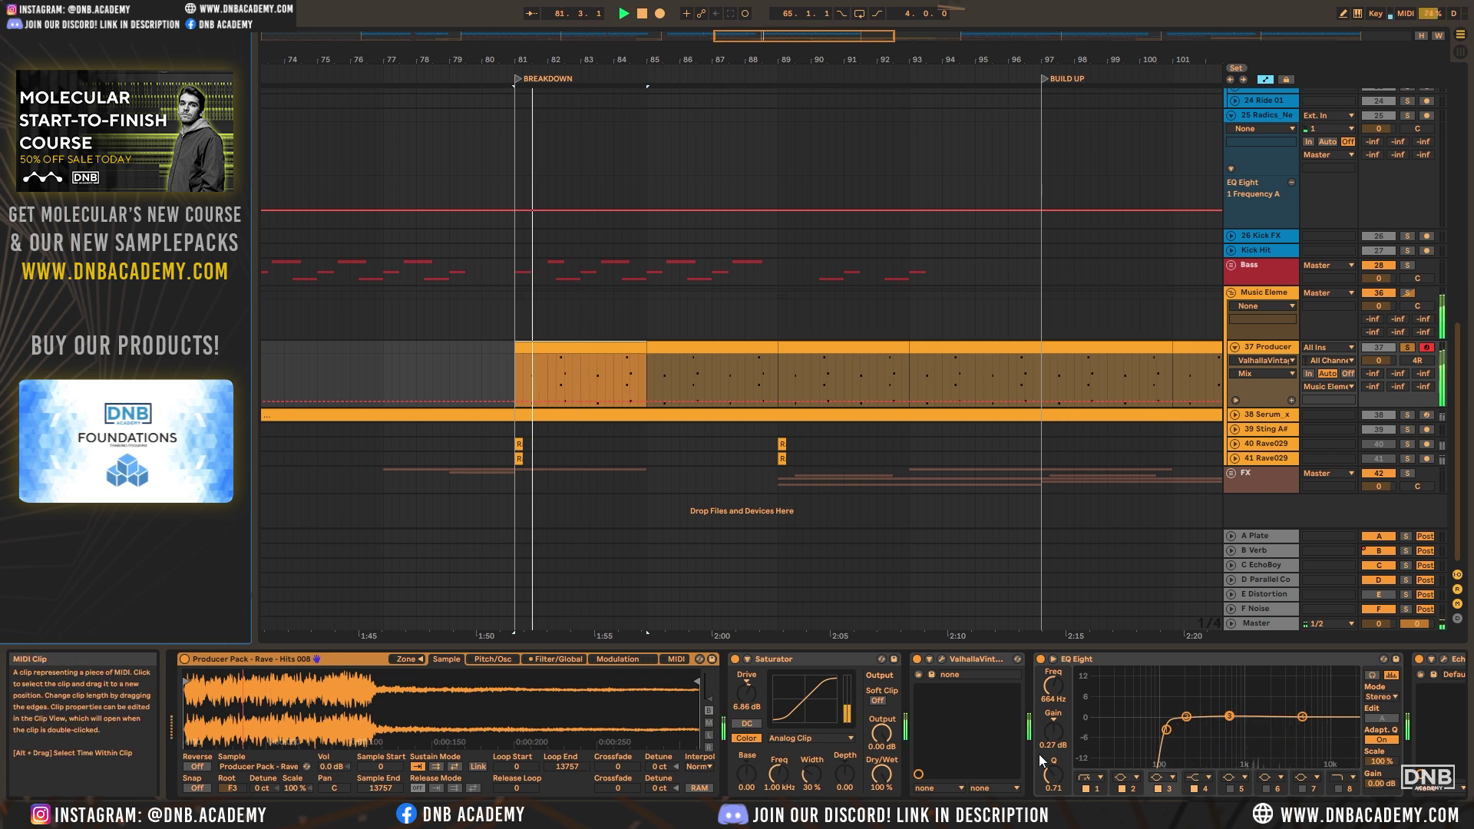
pyautogui.doubleClick(570, 346)
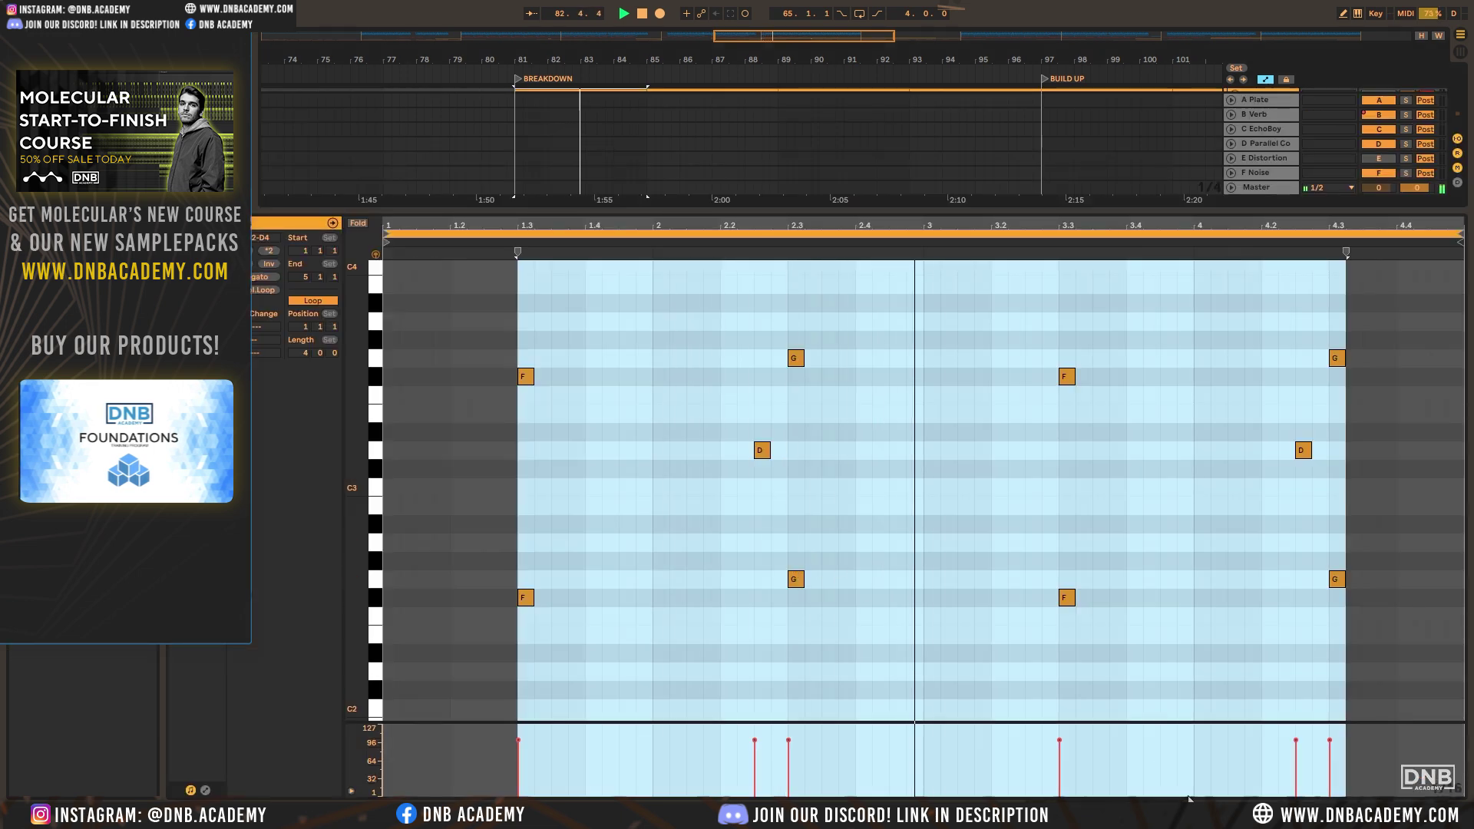
pyautogui.hotkey('shift', 'Tab')
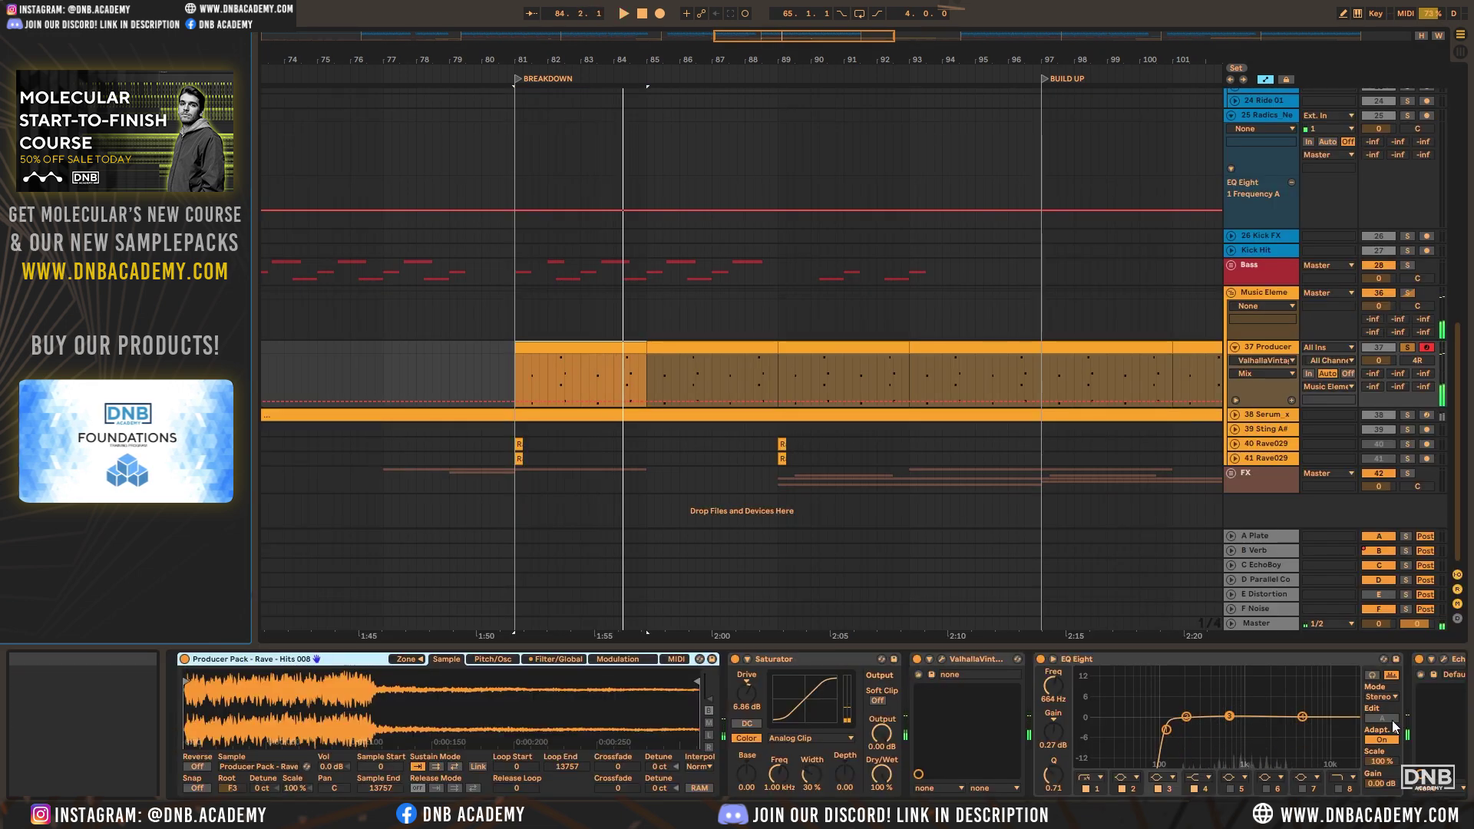
# Inspect the EchoBoy plug-in window at the end of track 37's device chain and close it
pyautogui.hscroll(2, 1320, 699)
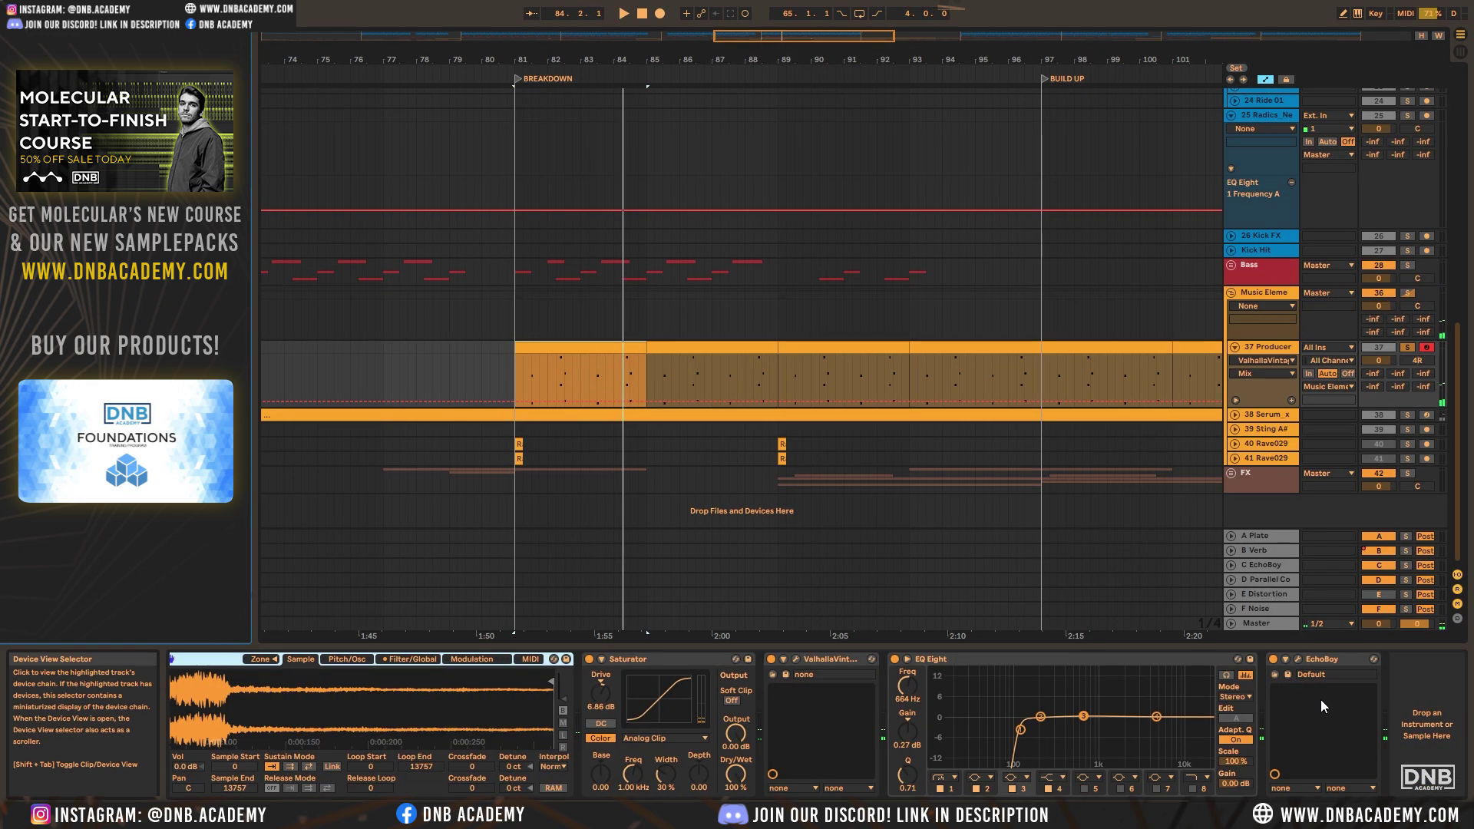
pyautogui.click(1297, 658)
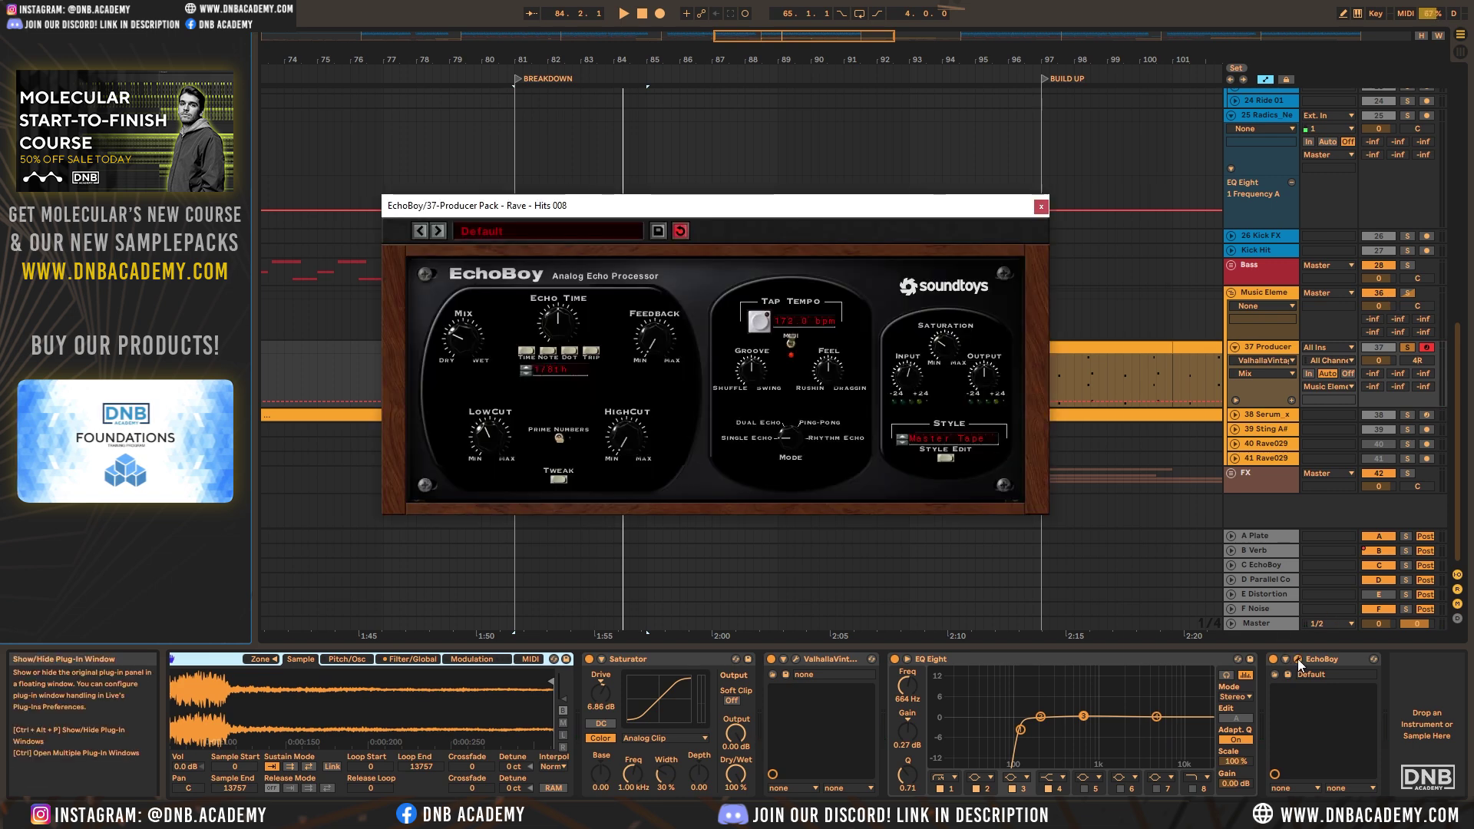
pyautogui.click(1040, 207)
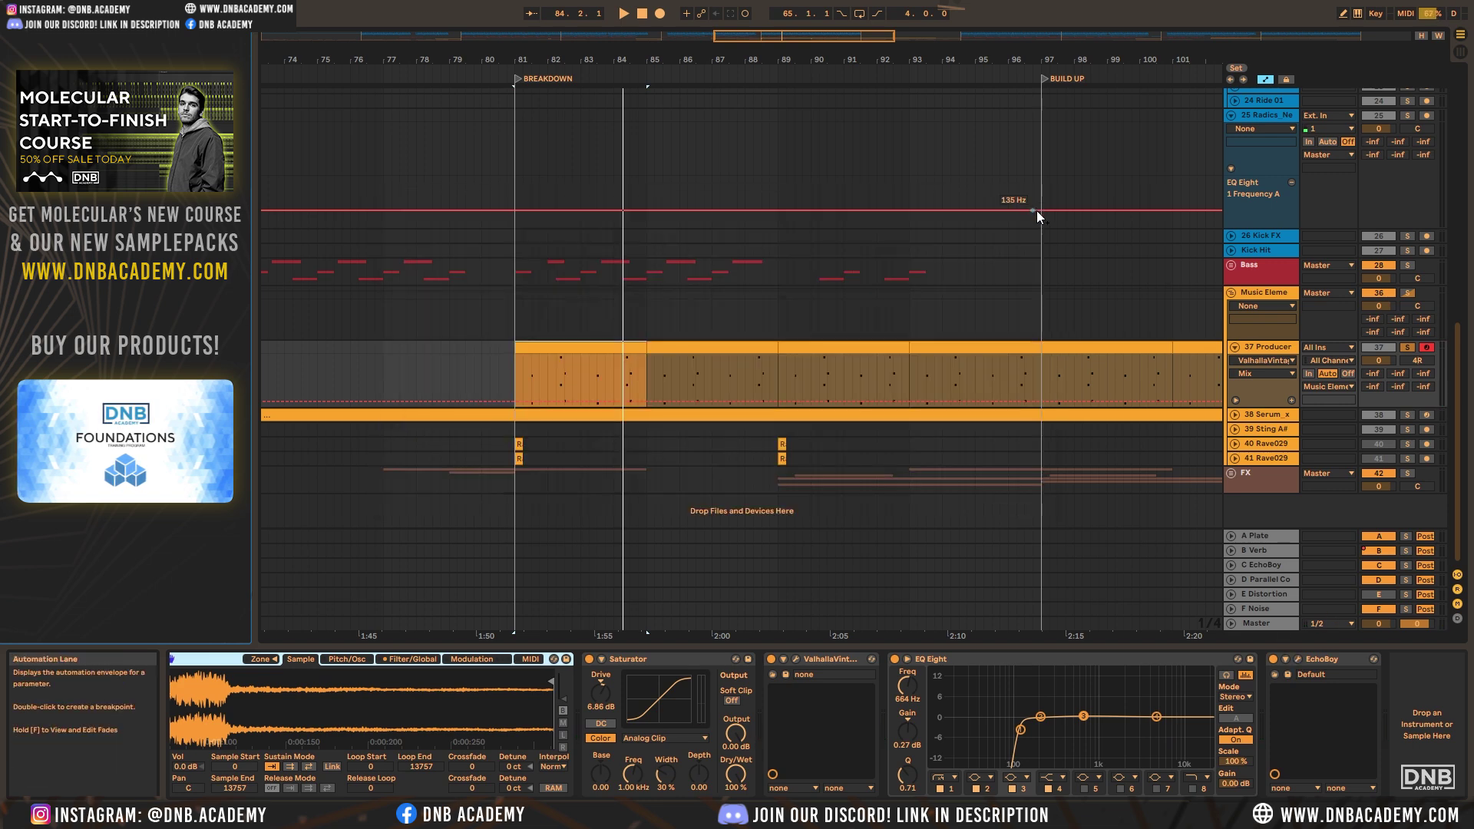
# Toggle the Valhalla reverb on track 37, reopen EchoBoy away from the clip and play the BREAKDOWN clip
pyautogui.click(771, 660)
pyautogui.click(1297, 659)
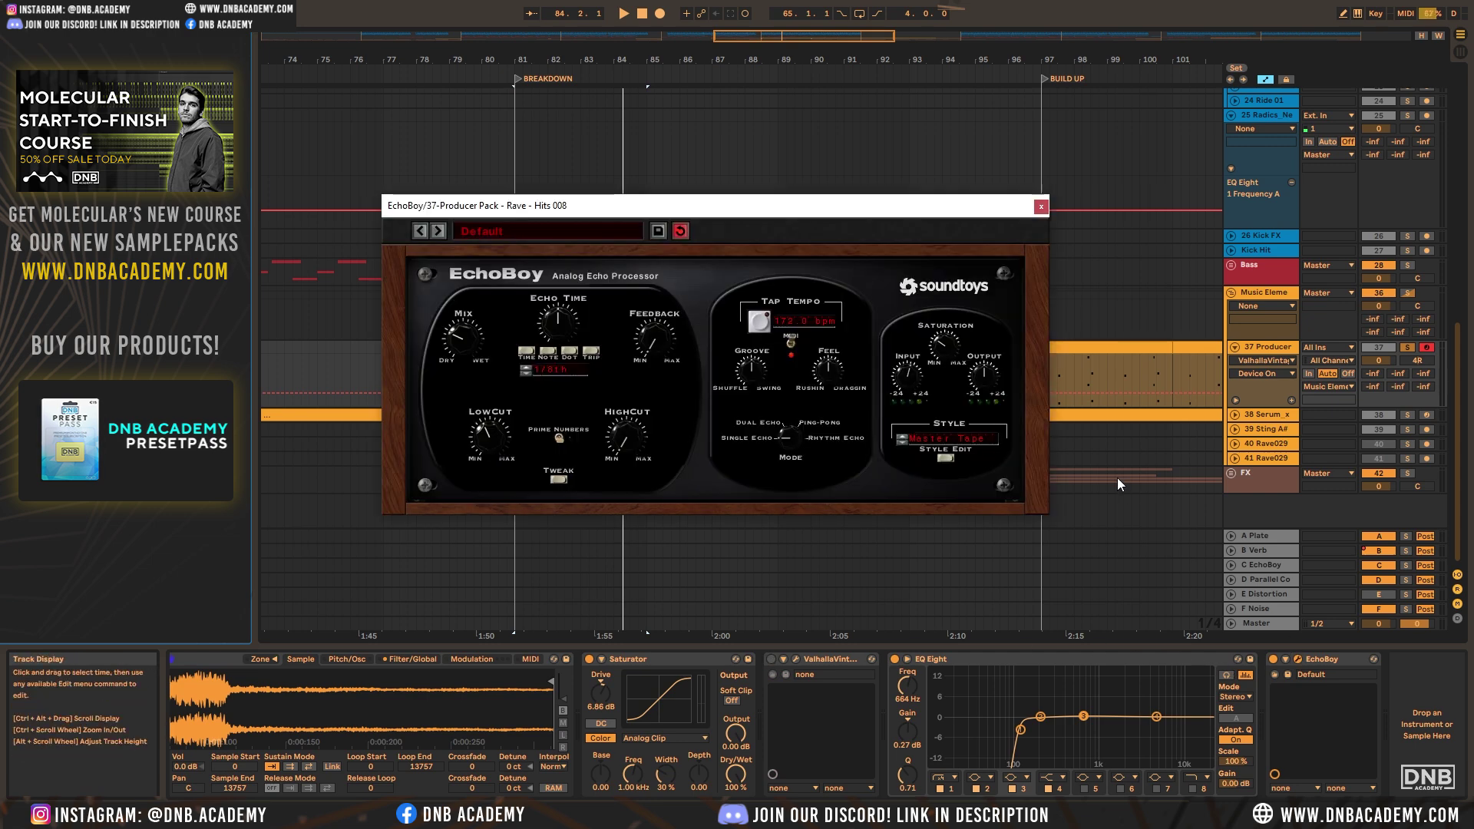
pyautogui.moveTo(828, 215); pyautogui.dragTo(1077, 105)
pyautogui.press('space')
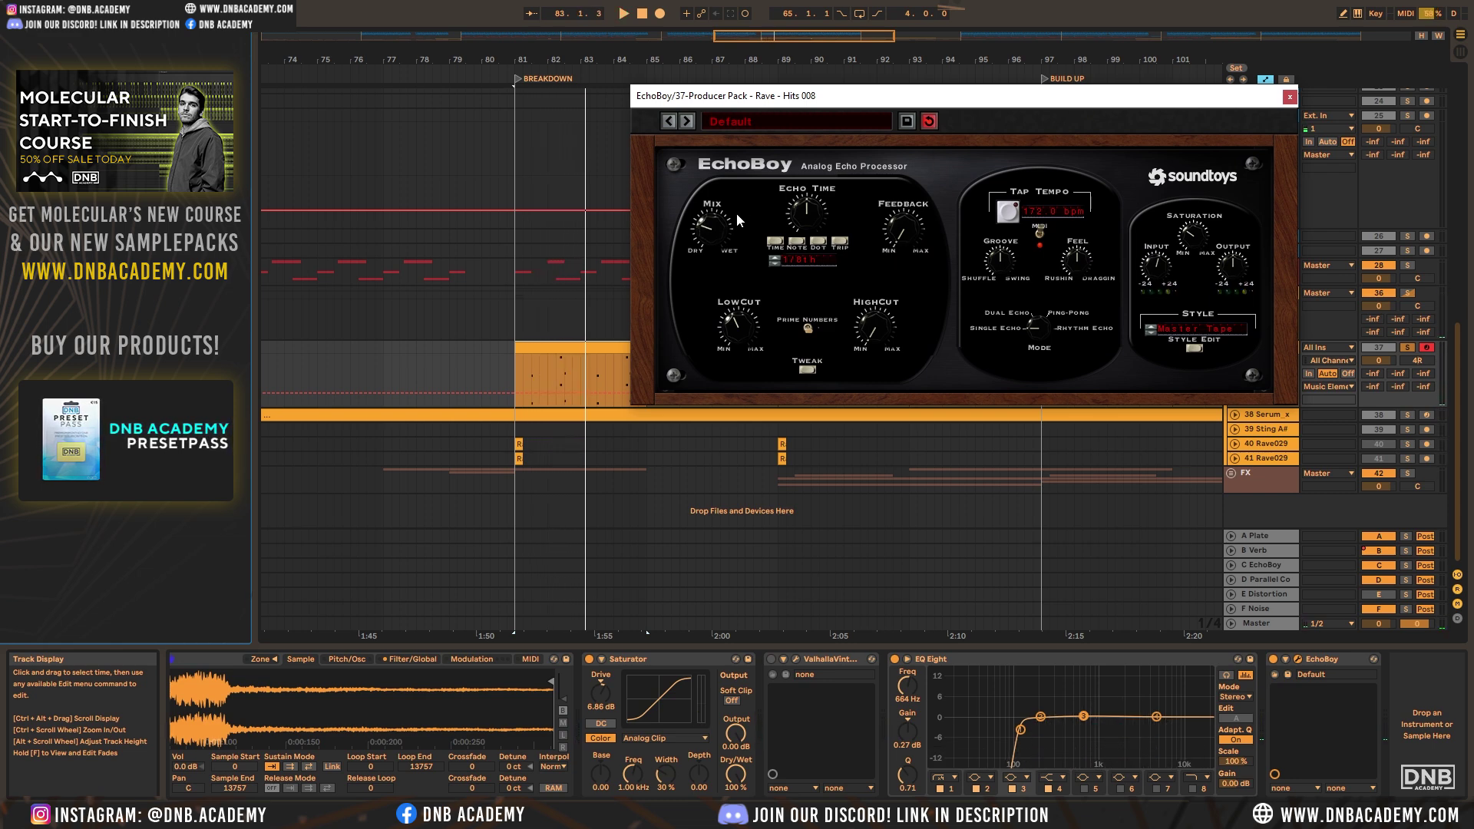
# Try a wetter EchoBoy Mix while the clip plays, then re-enable the overridden automation
pyautogui.moveTo(716, 233); pyautogui.dragTo(715, 229)
pyautogui.press('space')
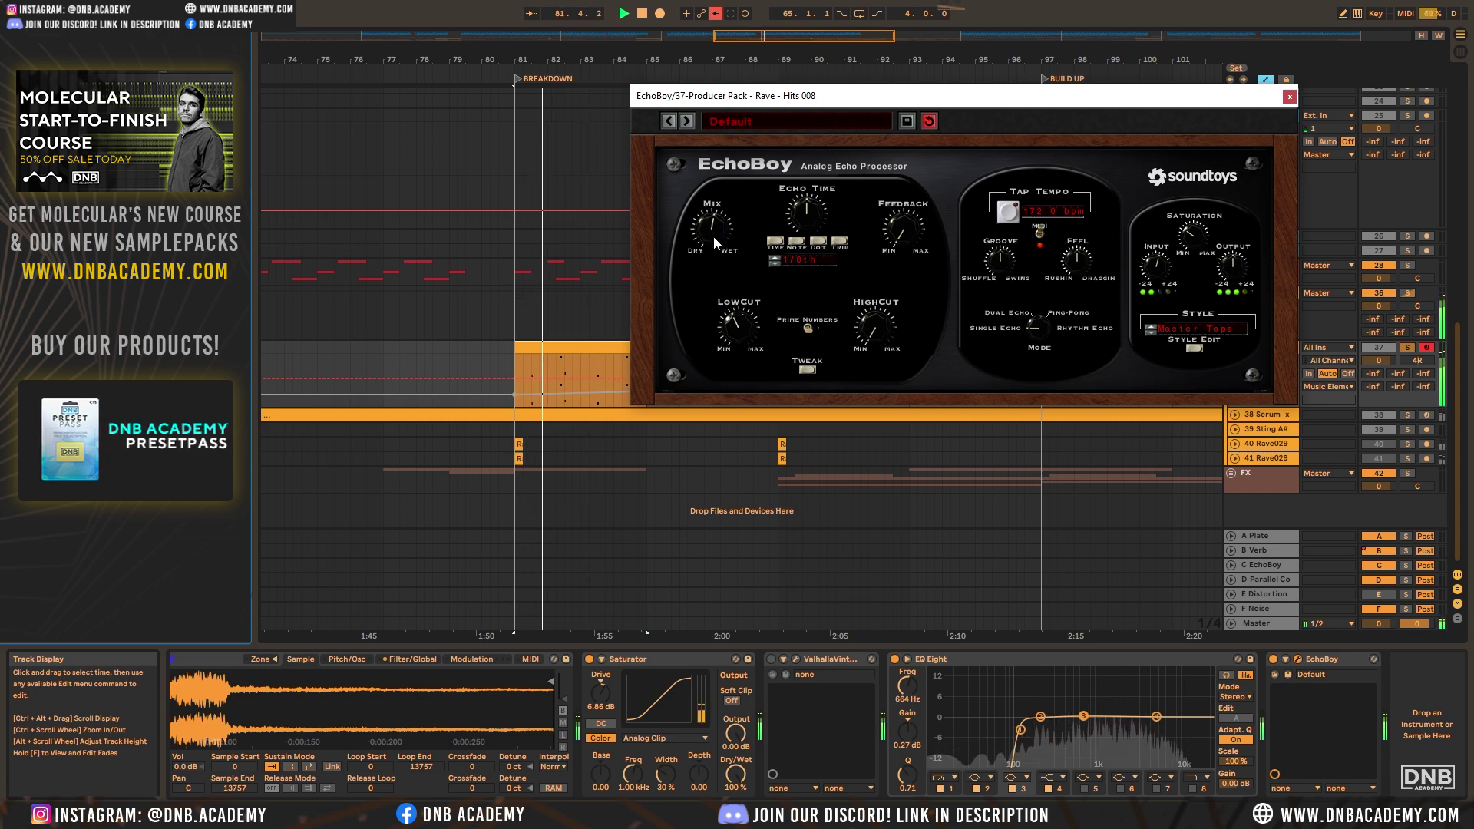
pyautogui.click(716, 13)
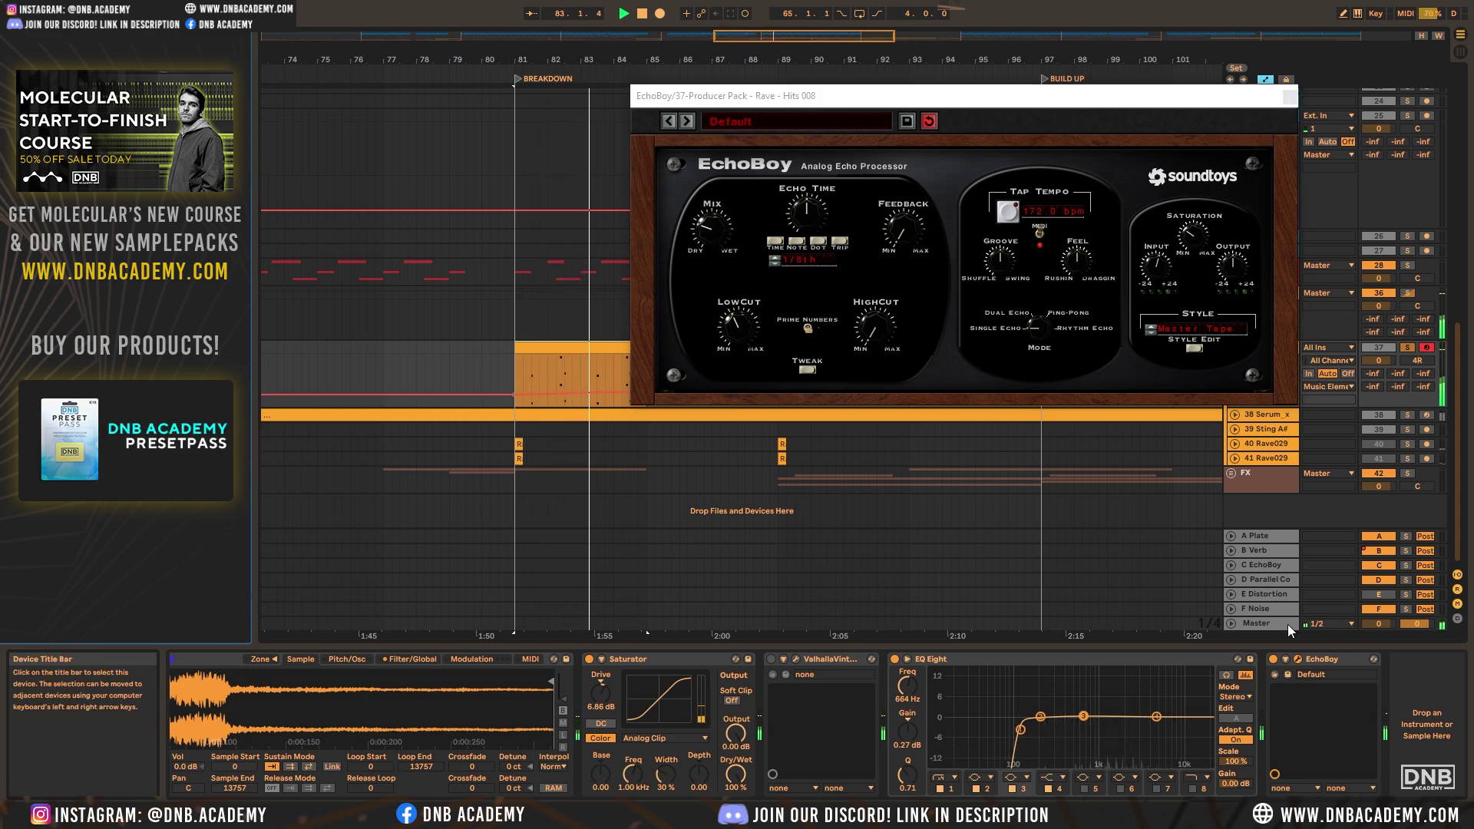
# Toggle EchoBoy on track 37, replay the BREAKDOWN clip and close the plug-in window
pyautogui.click(1273, 661)
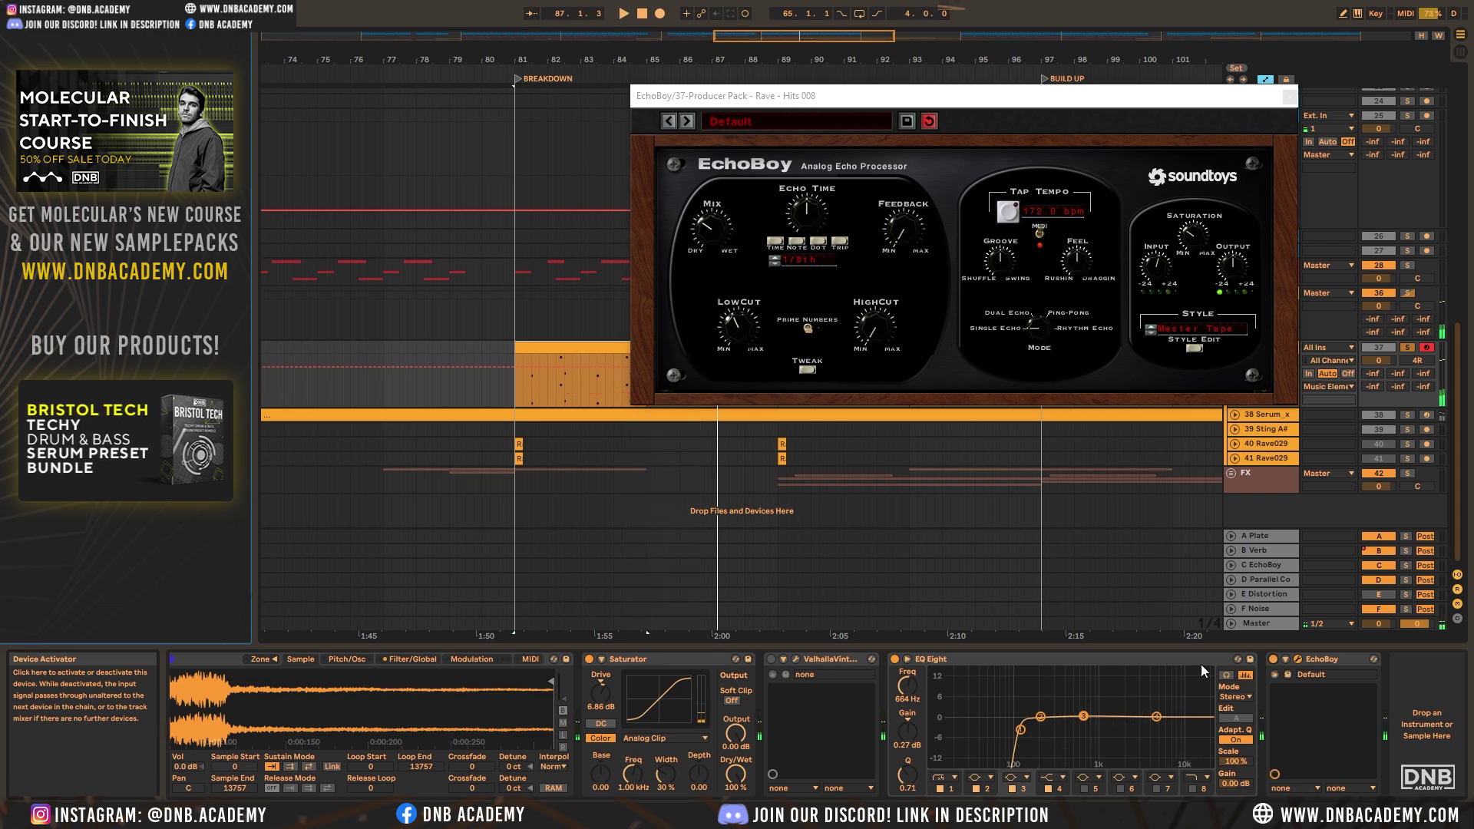
pyautogui.press('space')
pyautogui.click(1293, 97)
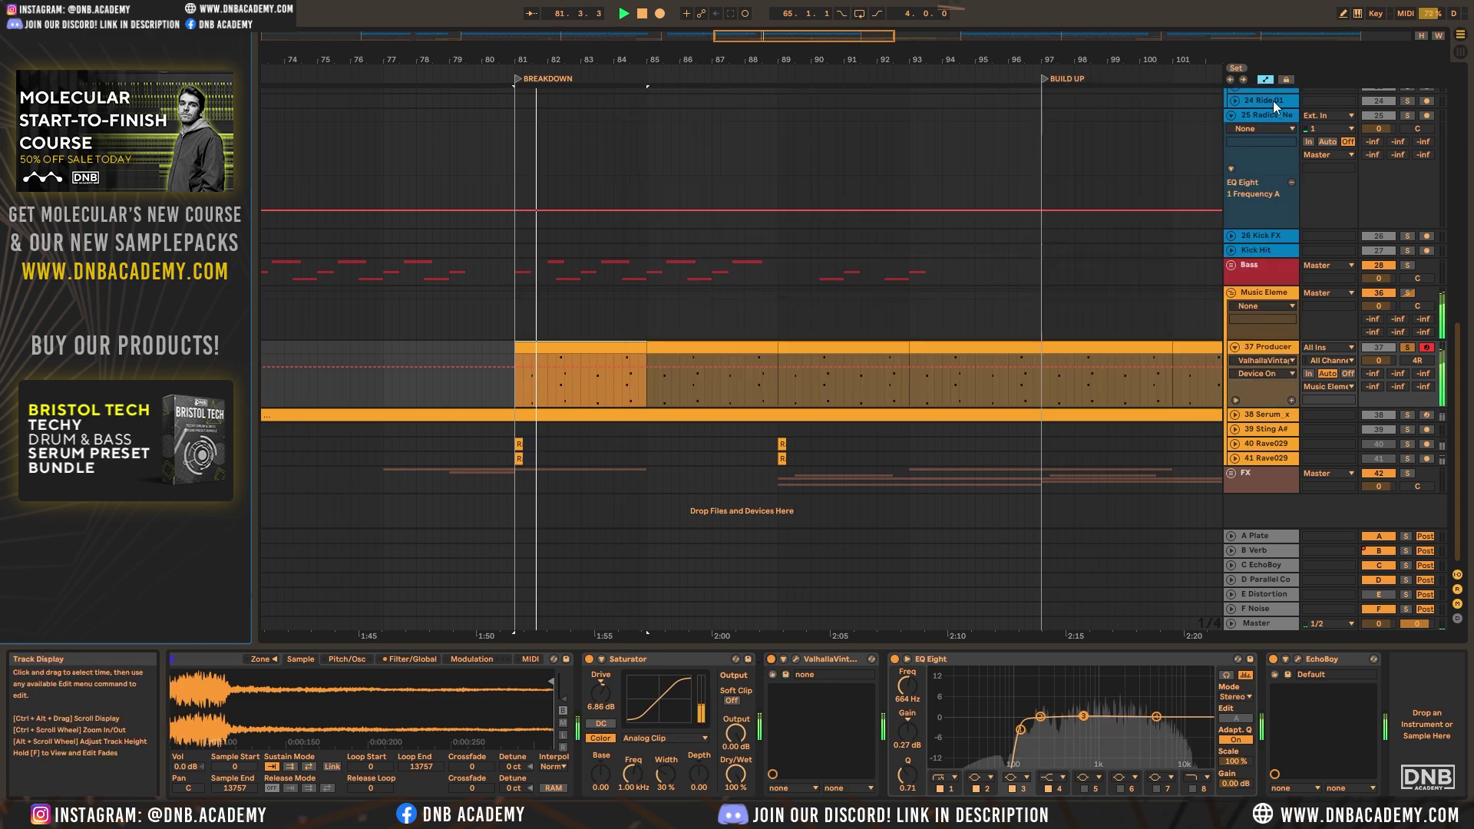
# Widen the arrangement view, reopen EchoBoy on track 37, list its echo styles and close the plug-in
pyautogui.moveTo(845, 35); pyautogui.dragTo(847, 145)
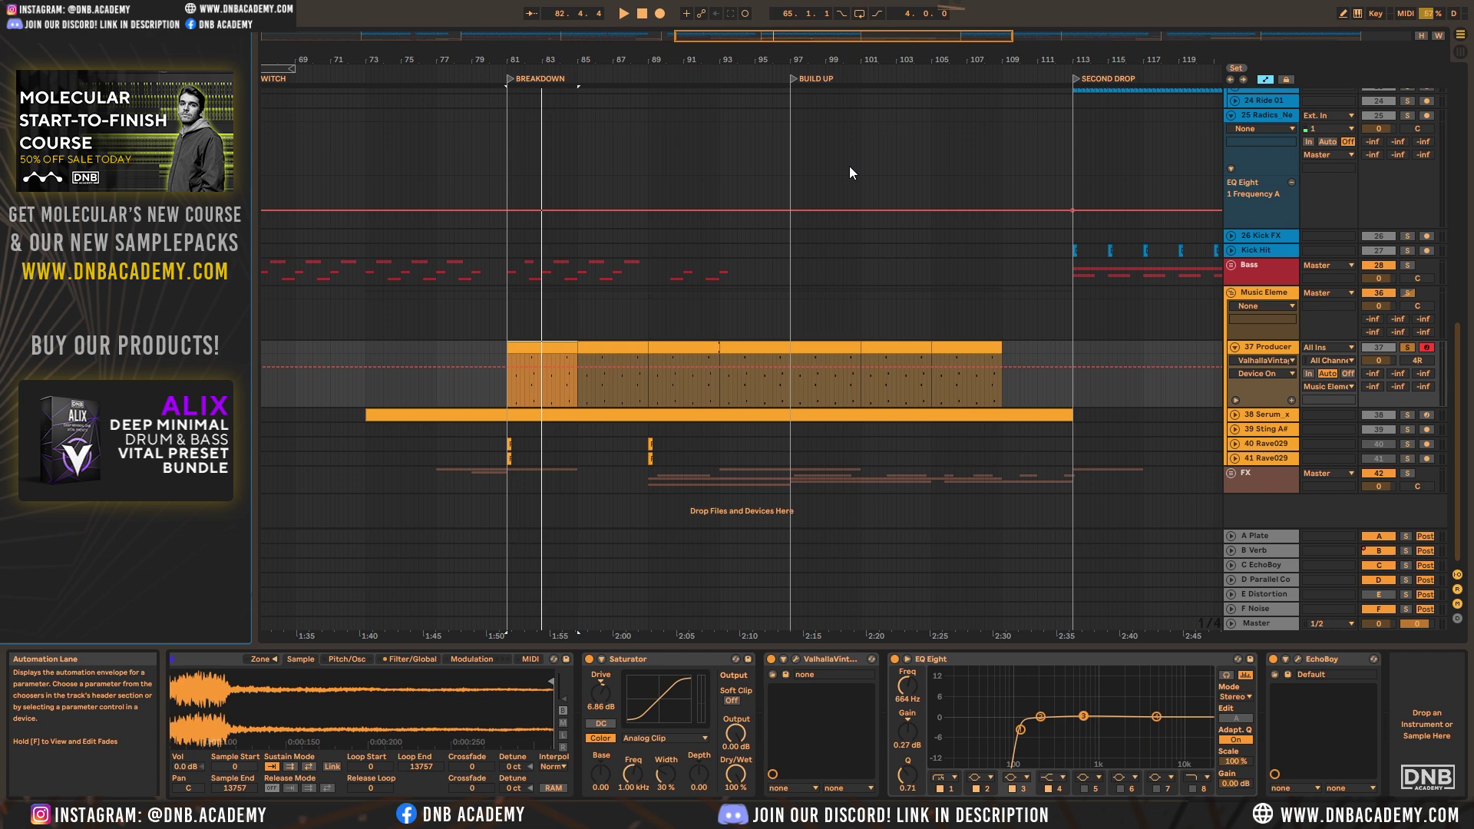
pyautogui.click(1297, 659)
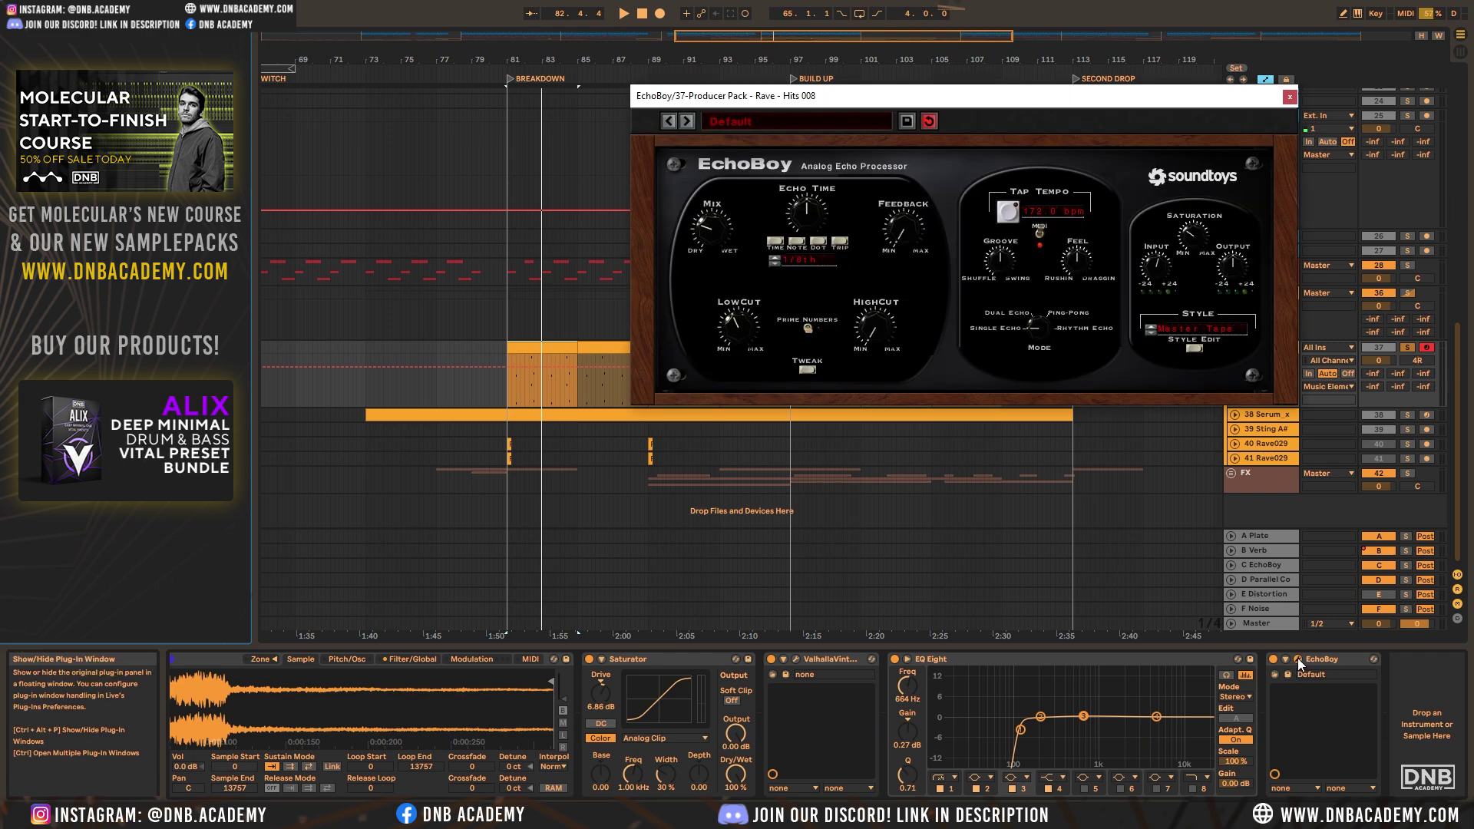
pyautogui.click(1197, 328)
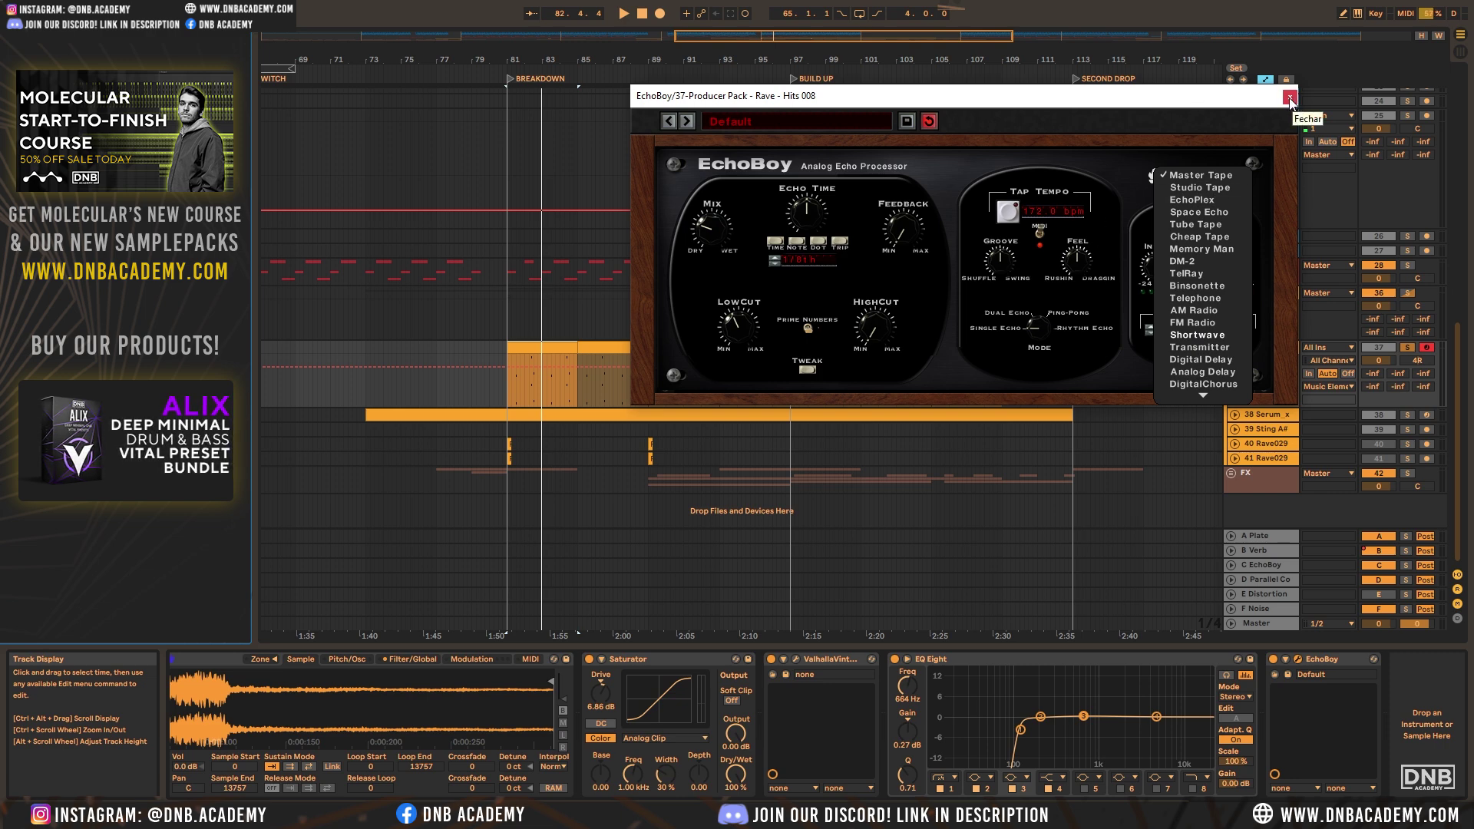
pyautogui.moveTo(1193, 102); pyautogui.dragTo(1041, 161)
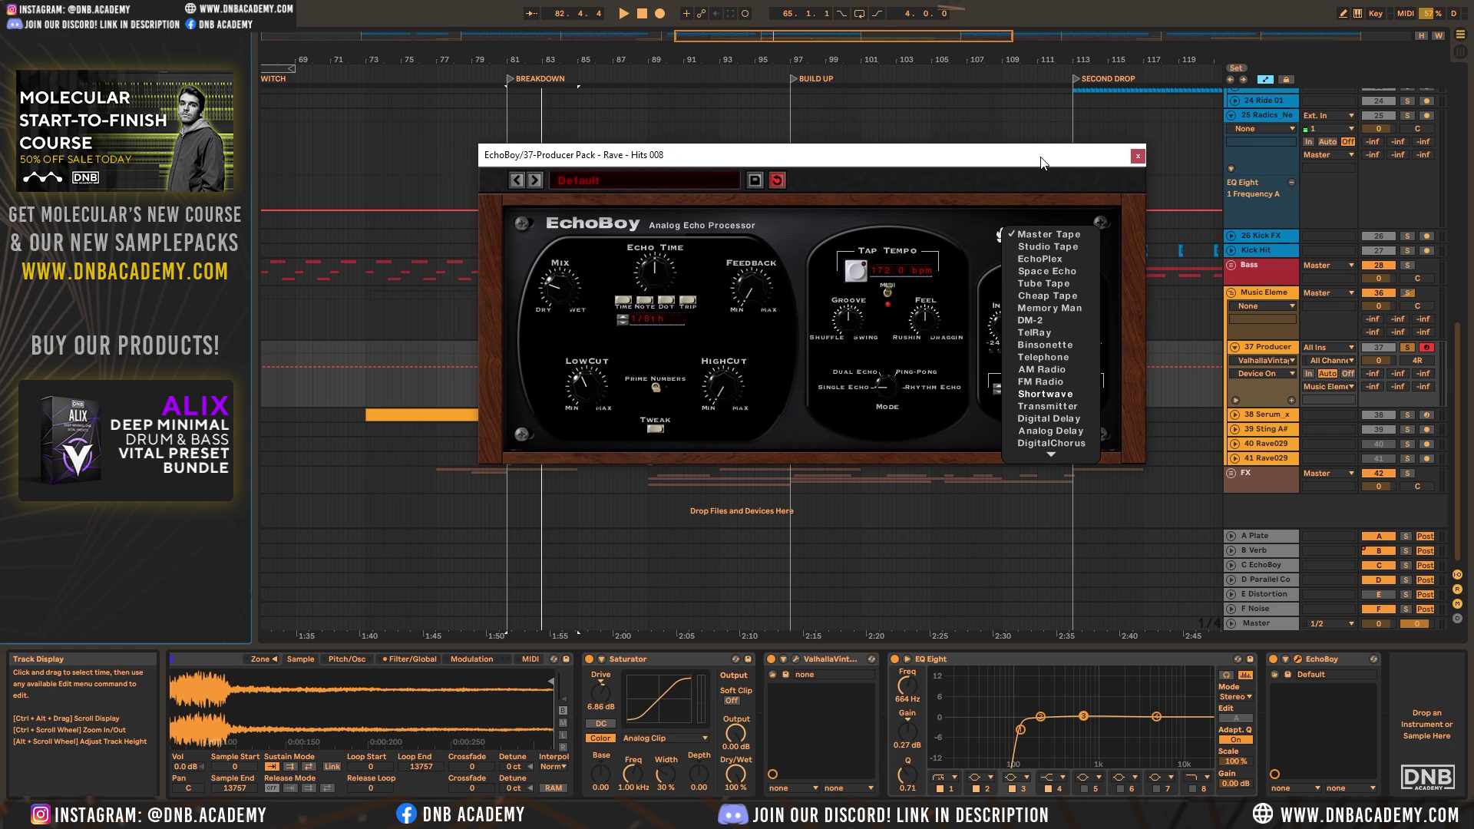
pyautogui.click(1137, 157)
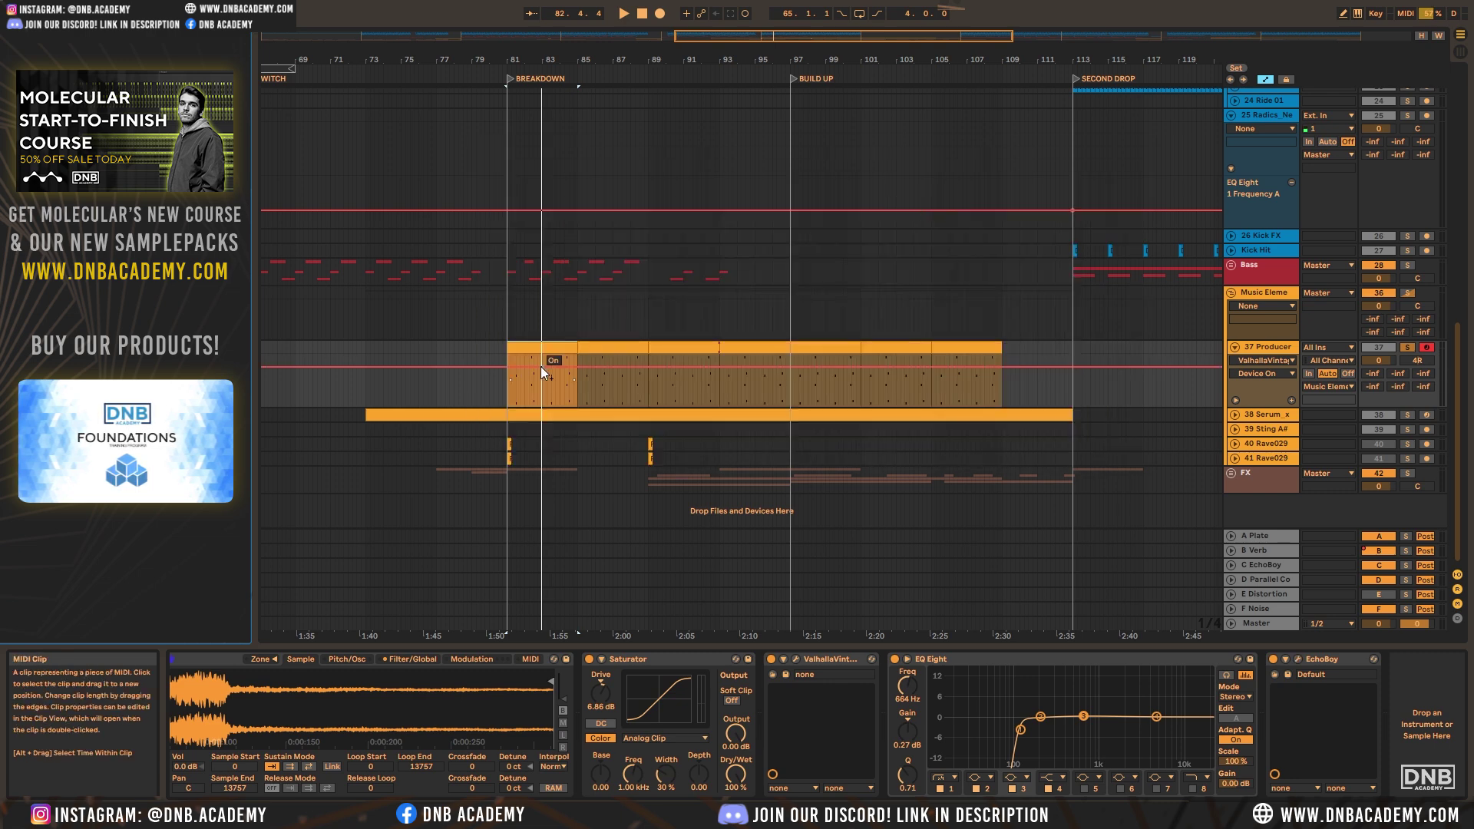
# Try a different Feedback amount and the Space Echo style in track 37's EchoBoy
pyautogui.click(1296, 659)
pyautogui.moveTo(754, 267); pyautogui.dragTo(758, 289)
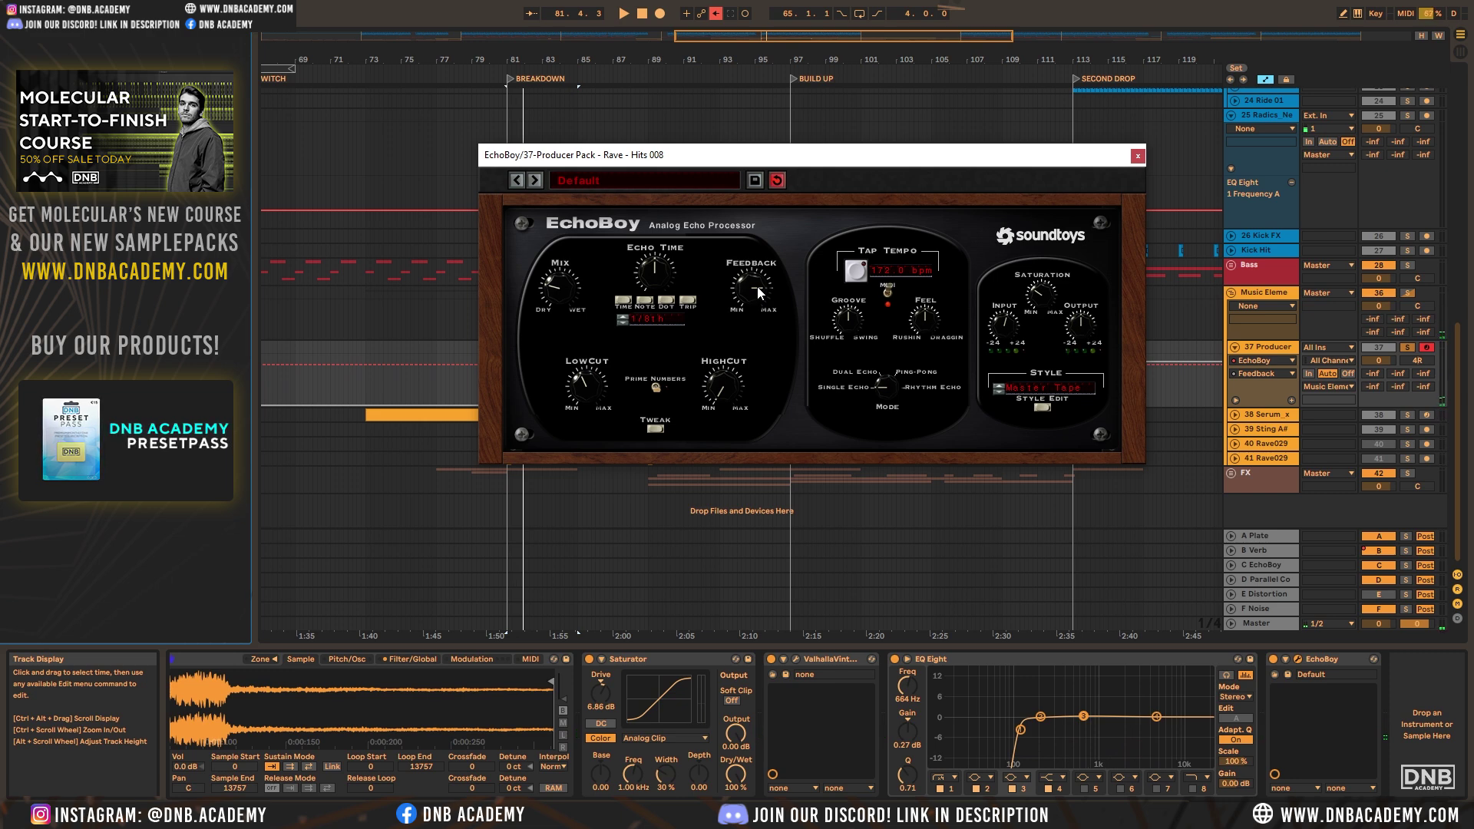
pyautogui.click(1070, 392)
pyautogui.click(1053, 273)
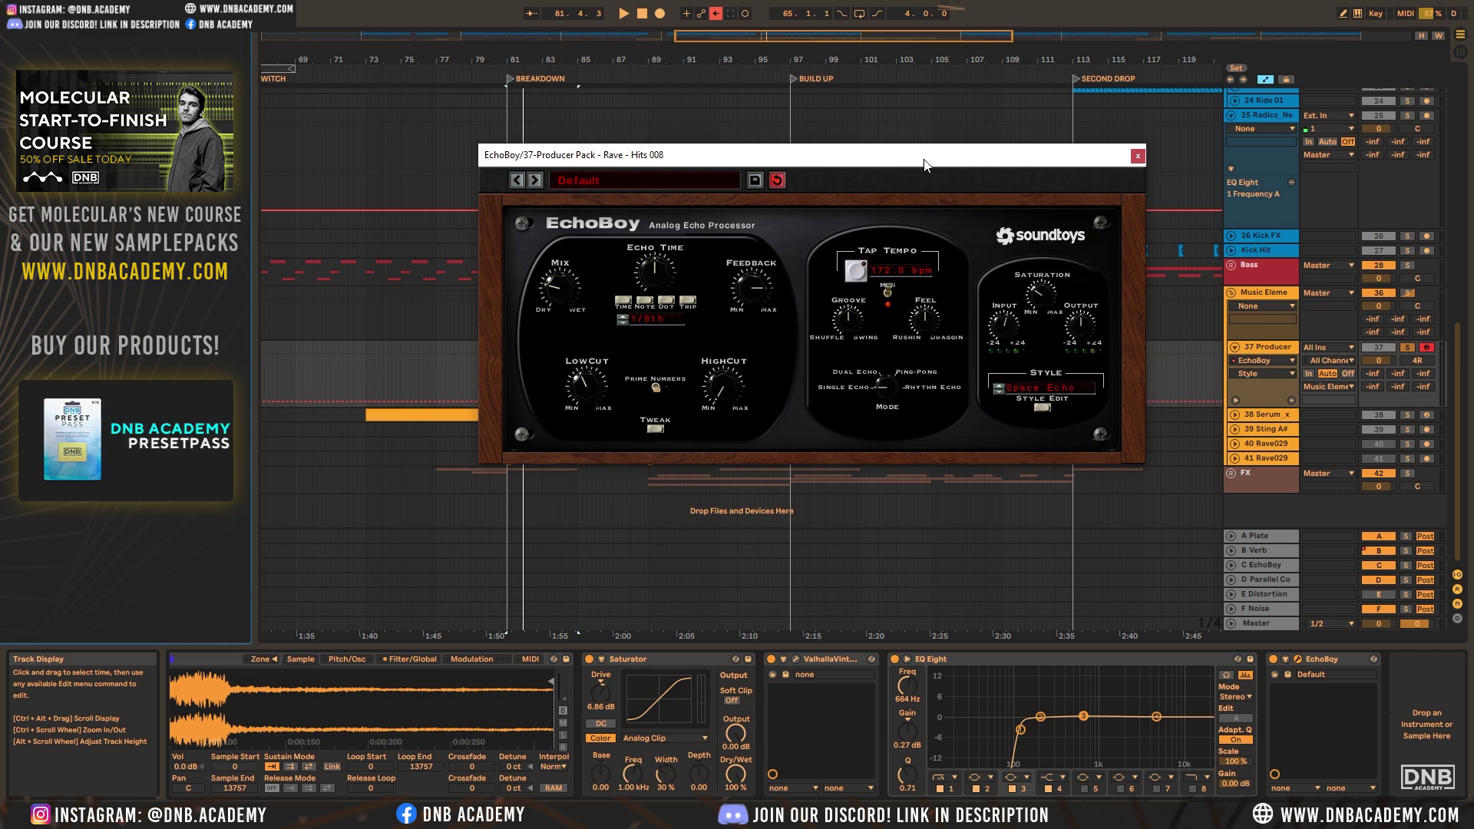
# Return EchoBoy to the Master Tape style, re-enable the overridden automation and check the plug-in window once more
pyautogui.moveTo(925, 160); pyautogui.dragTo(972, 382)
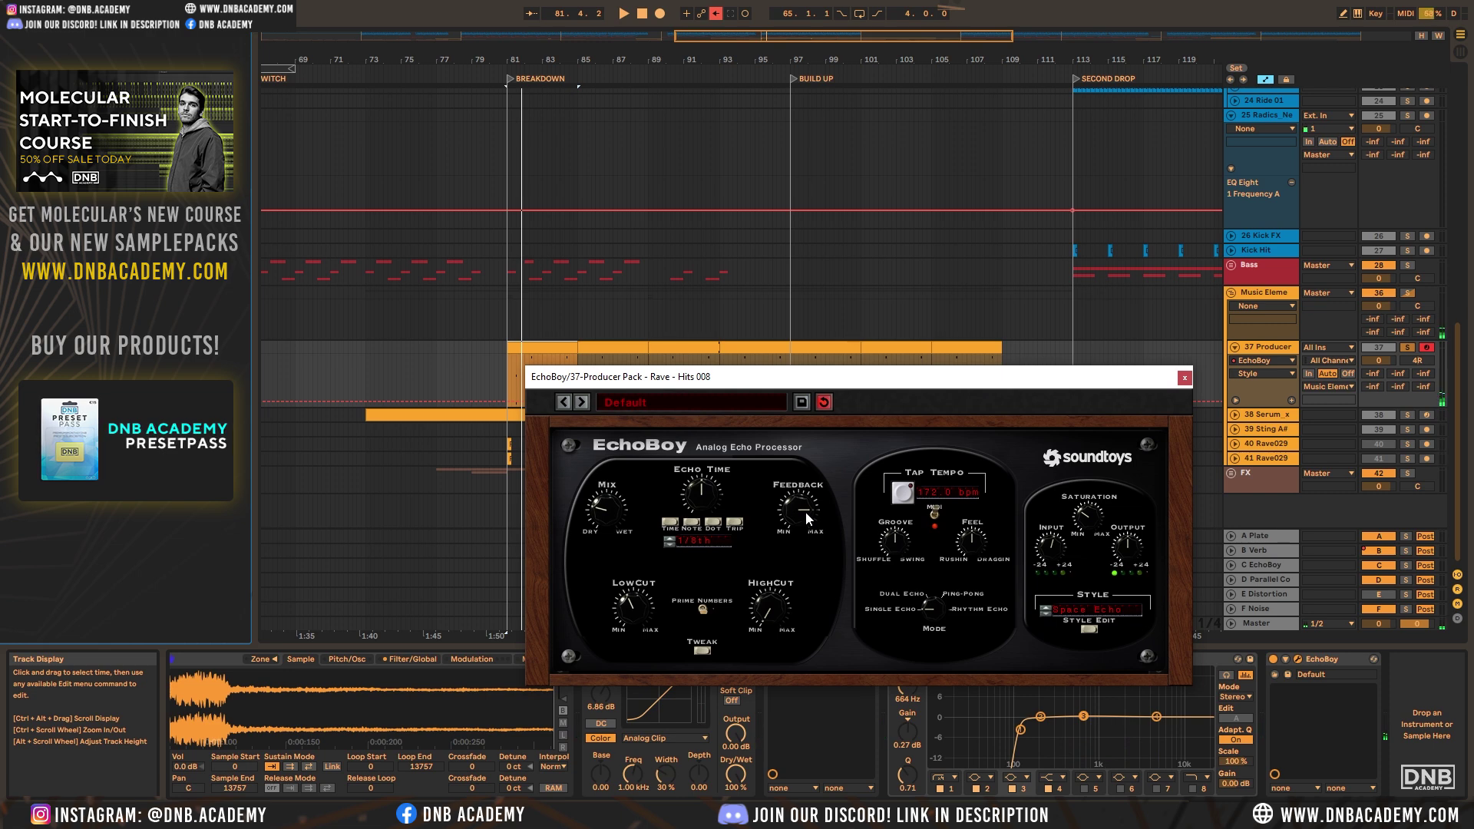
pyautogui.click(1079, 606)
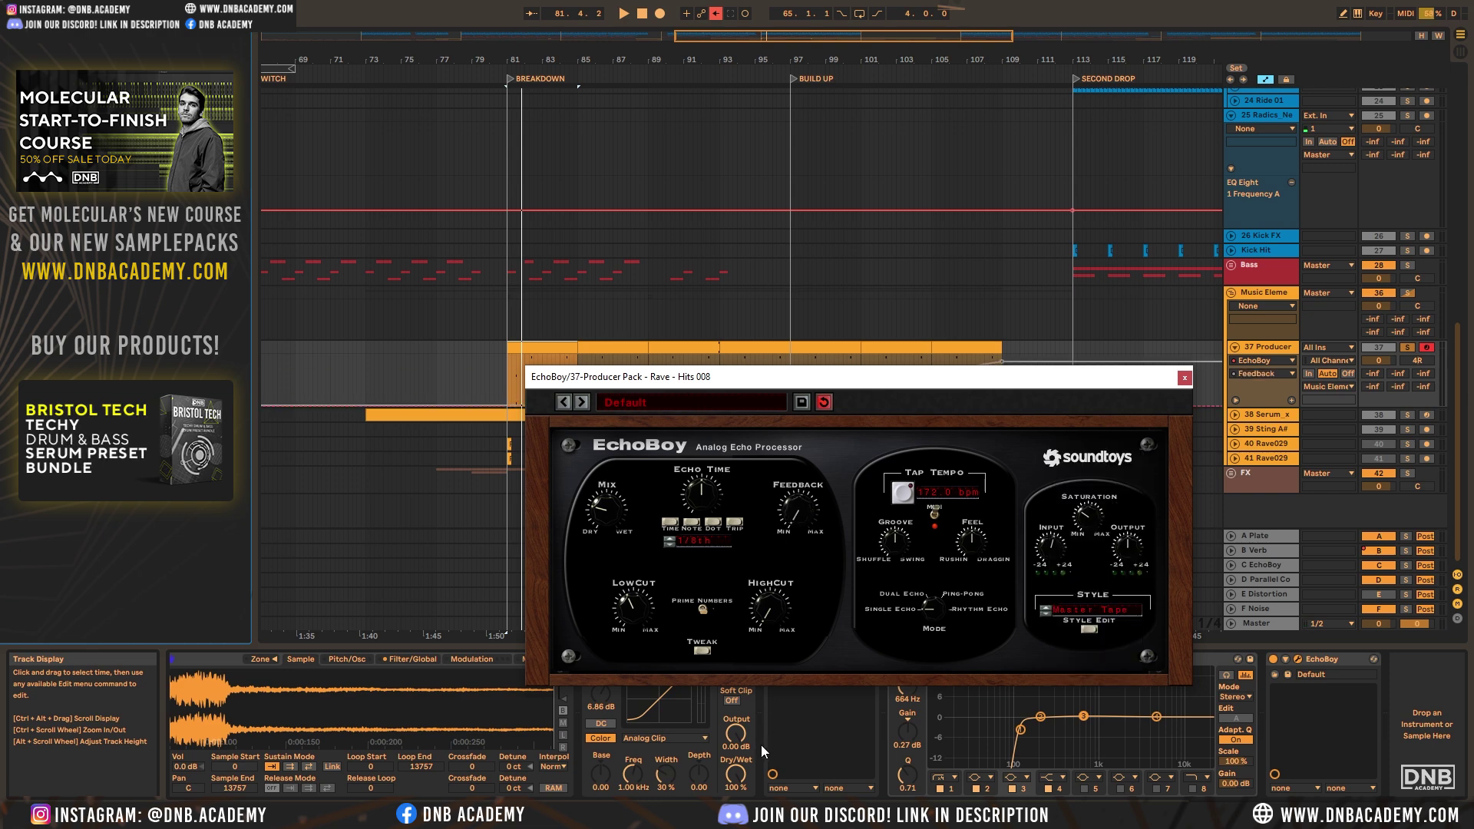
pyautogui.click(1184, 377)
pyautogui.click(718, 14)
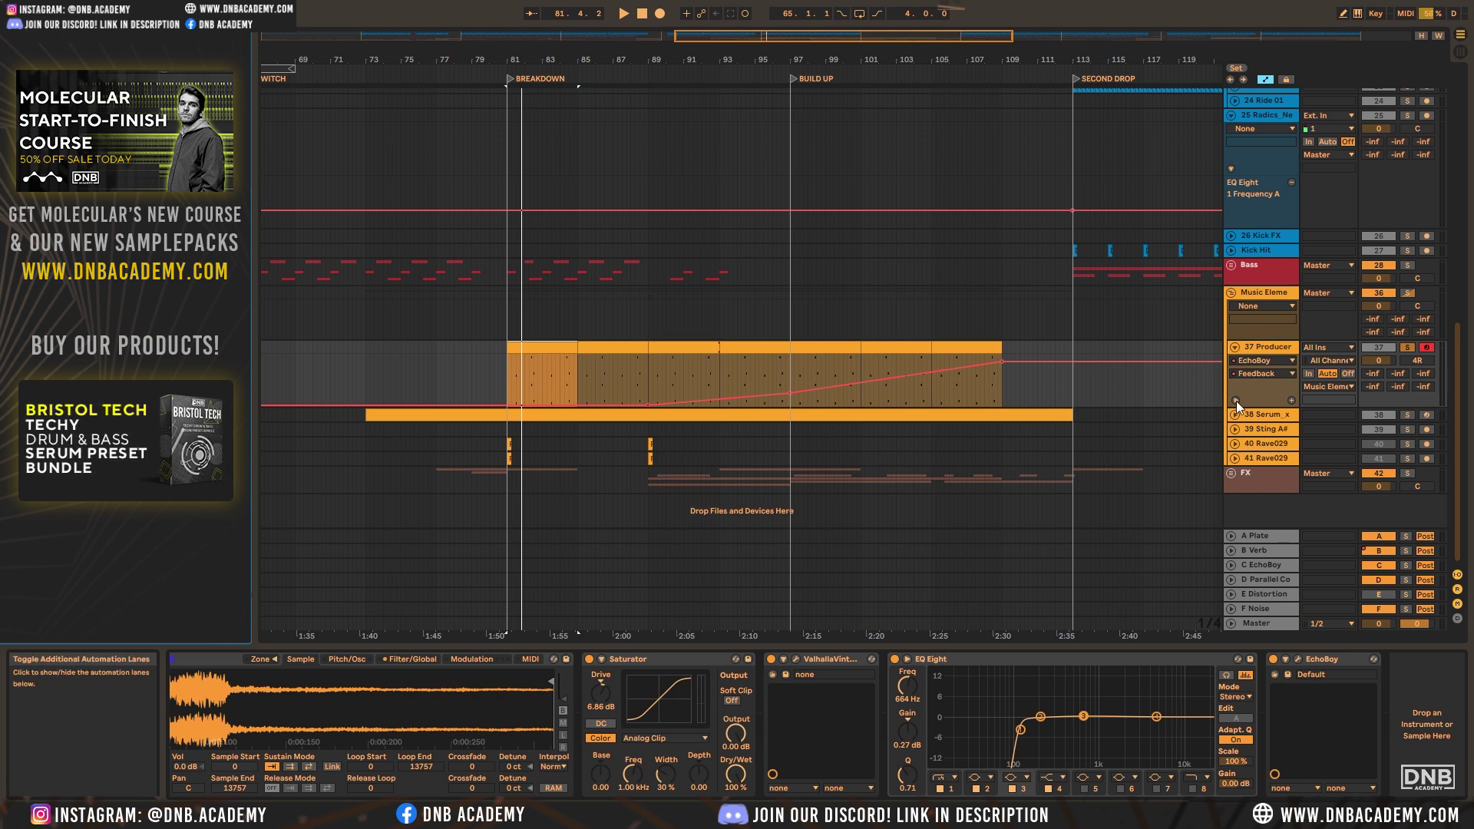
pyautogui.click(1297, 658)
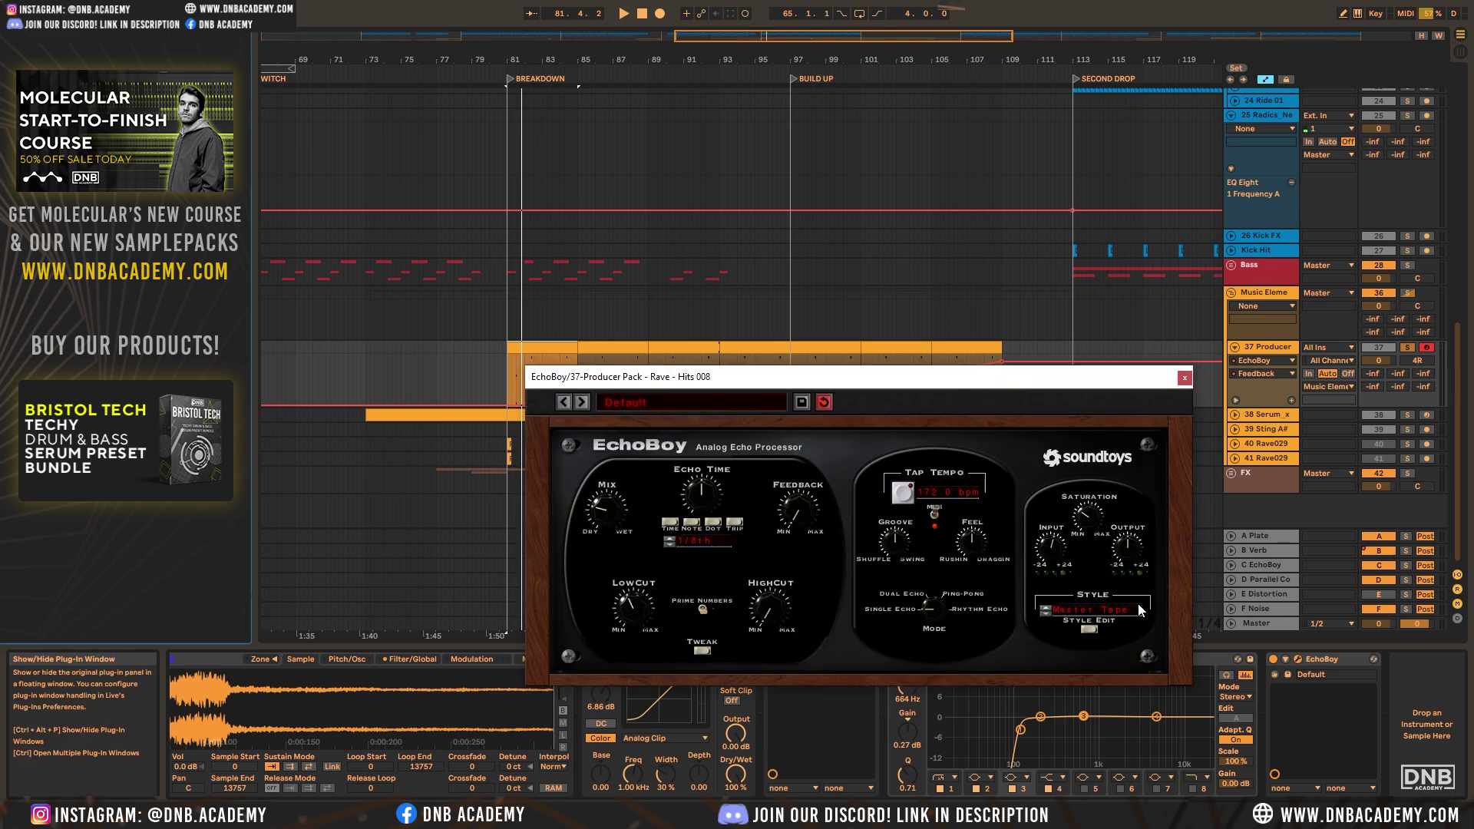
pyautogui.click(1184, 378)
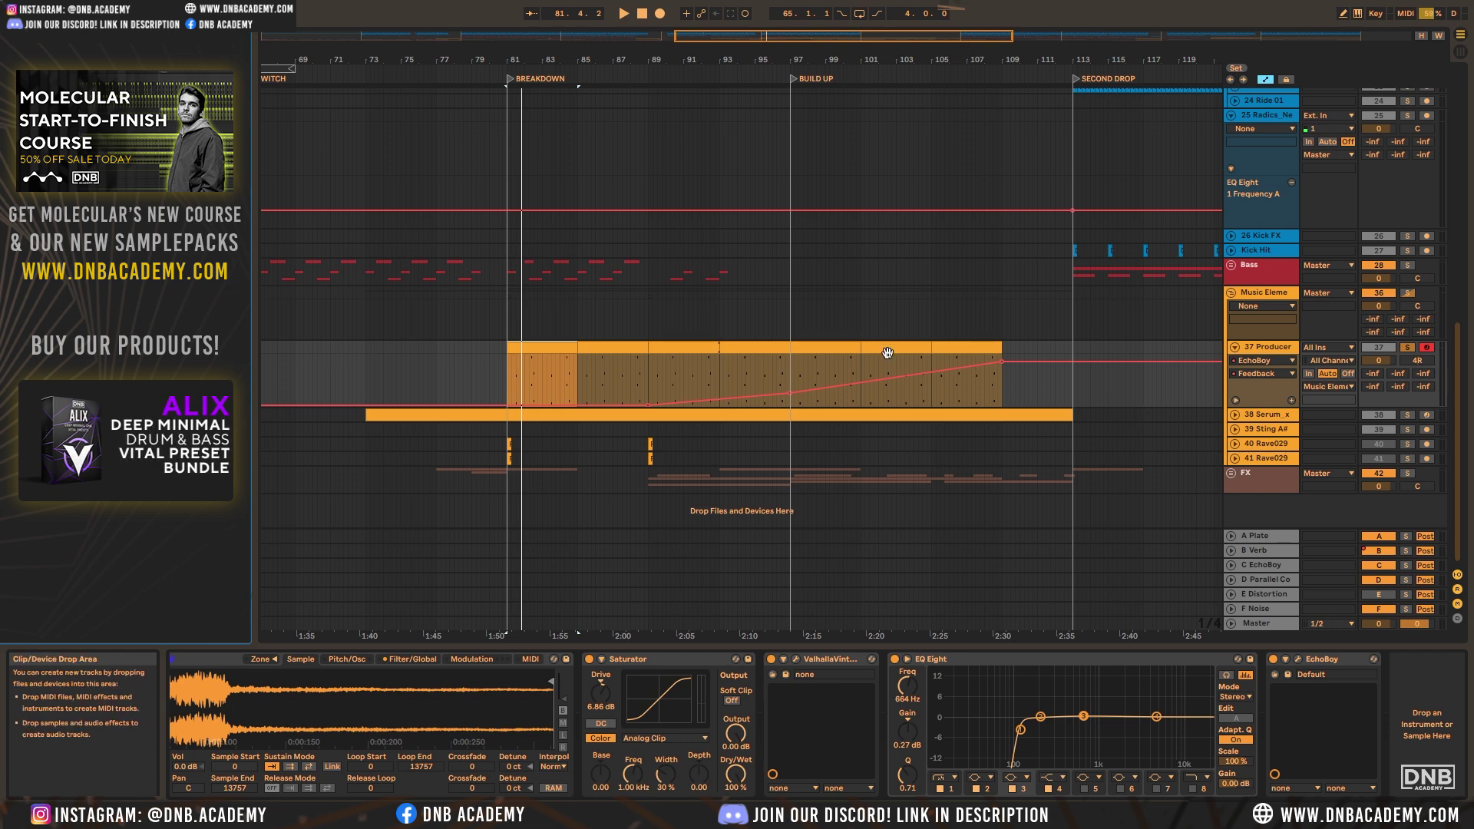
# Fold track 37 and unfold the track 38 Serum to show its clips and automation lanes
pyautogui.click(1234, 347)
pyautogui.click(1234, 361)
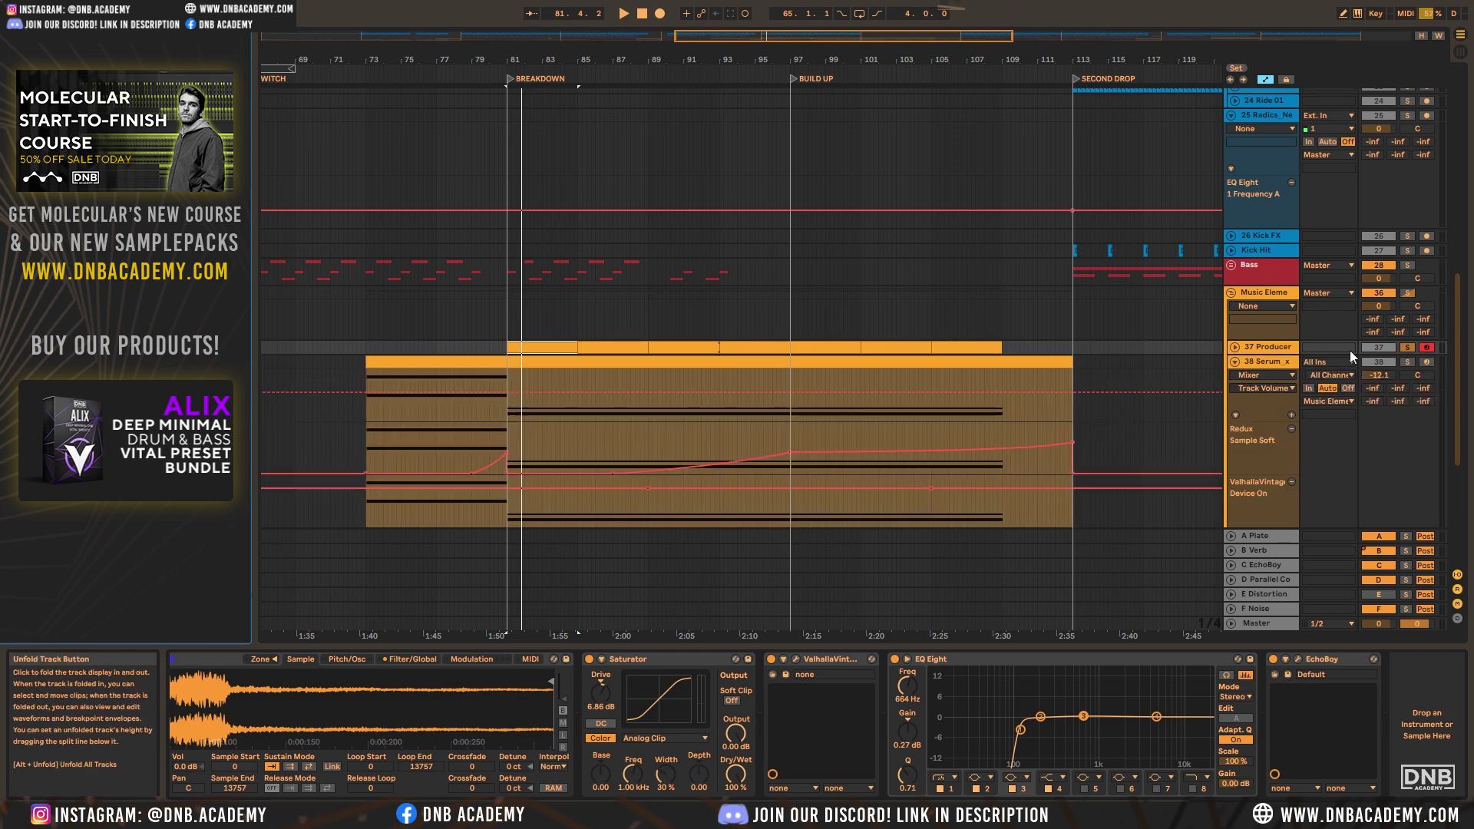
pyautogui.click(542, 361)
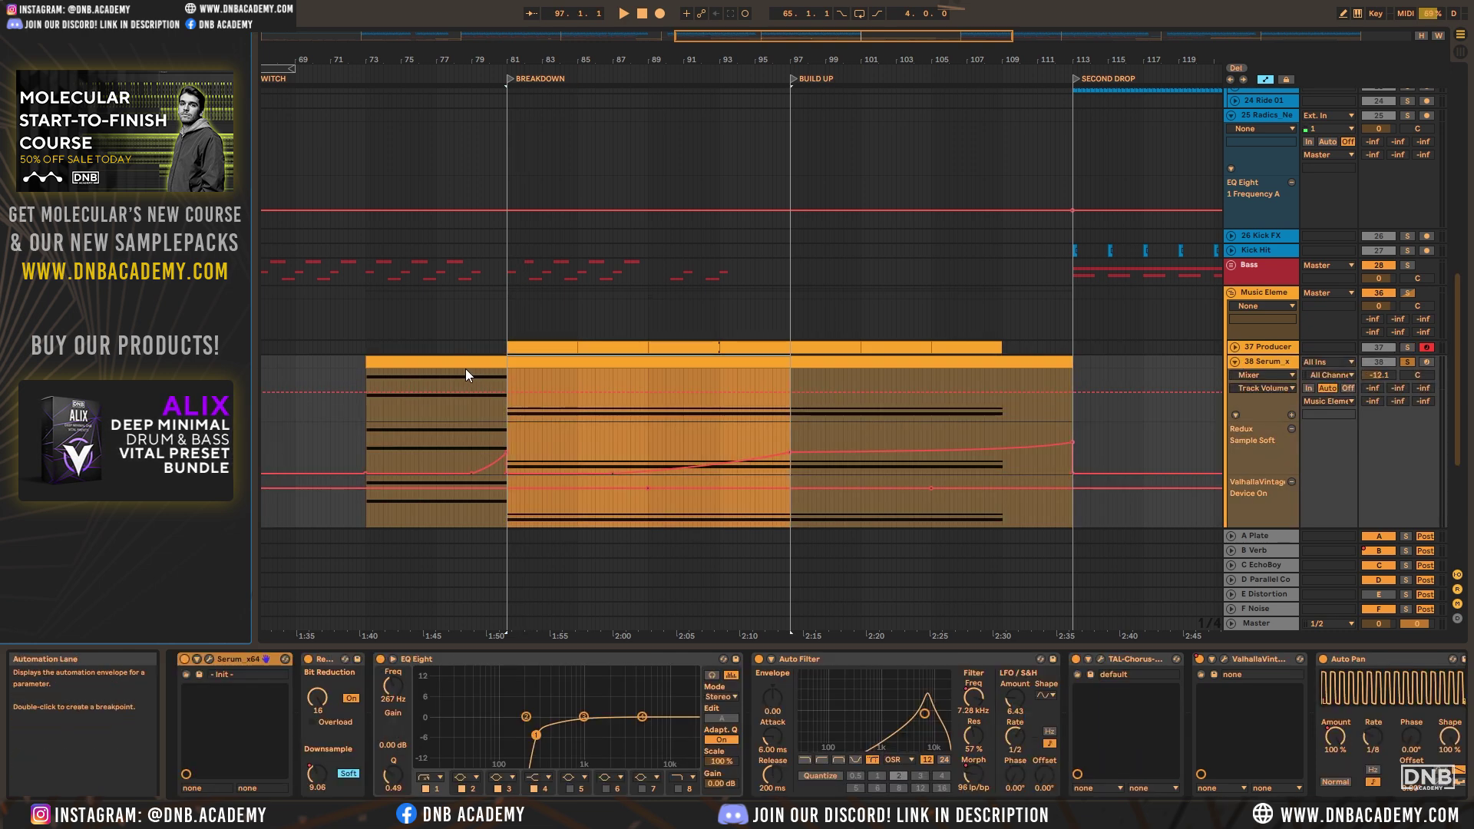
pyautogui.scroll(-5, 641, 348)
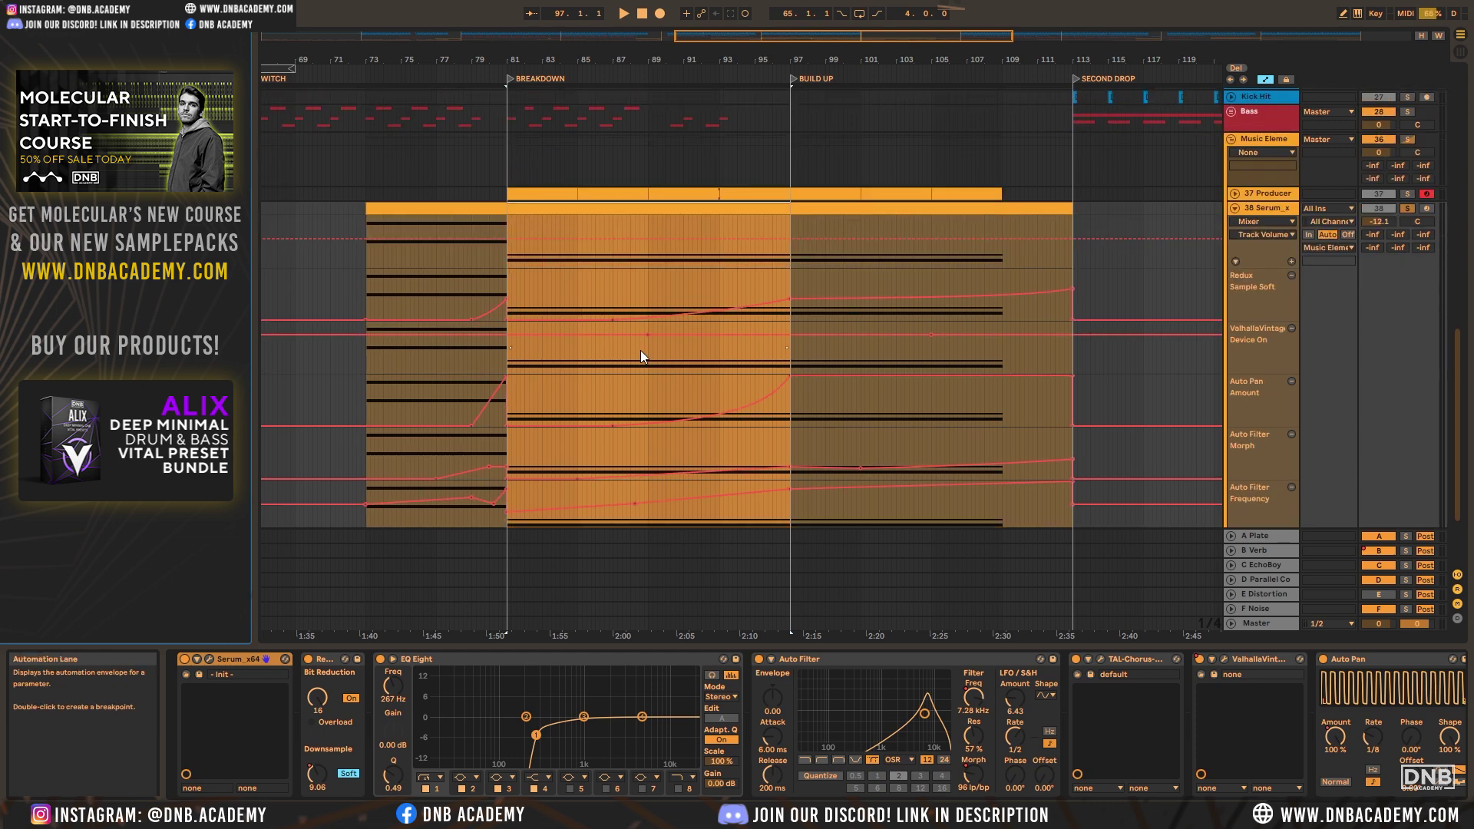
pyautogui.scroll(3, 385, 324)
# Play the track 38 clip just before the BREAKDOWN and inspect the Serum oscillator page before closing the plug-in
pyautogui.click(434, 301)
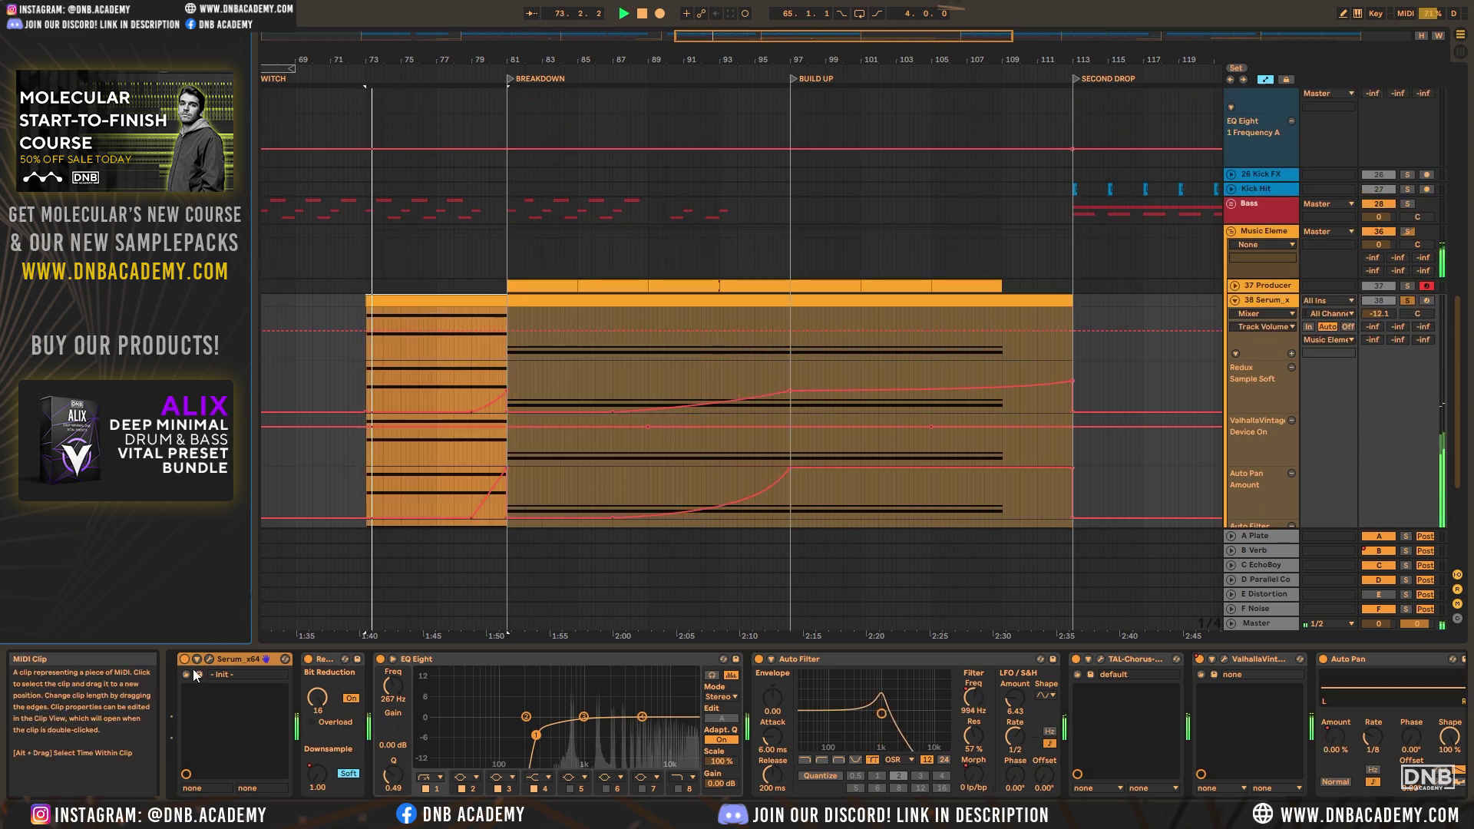
pyautogui.click(211, 659)
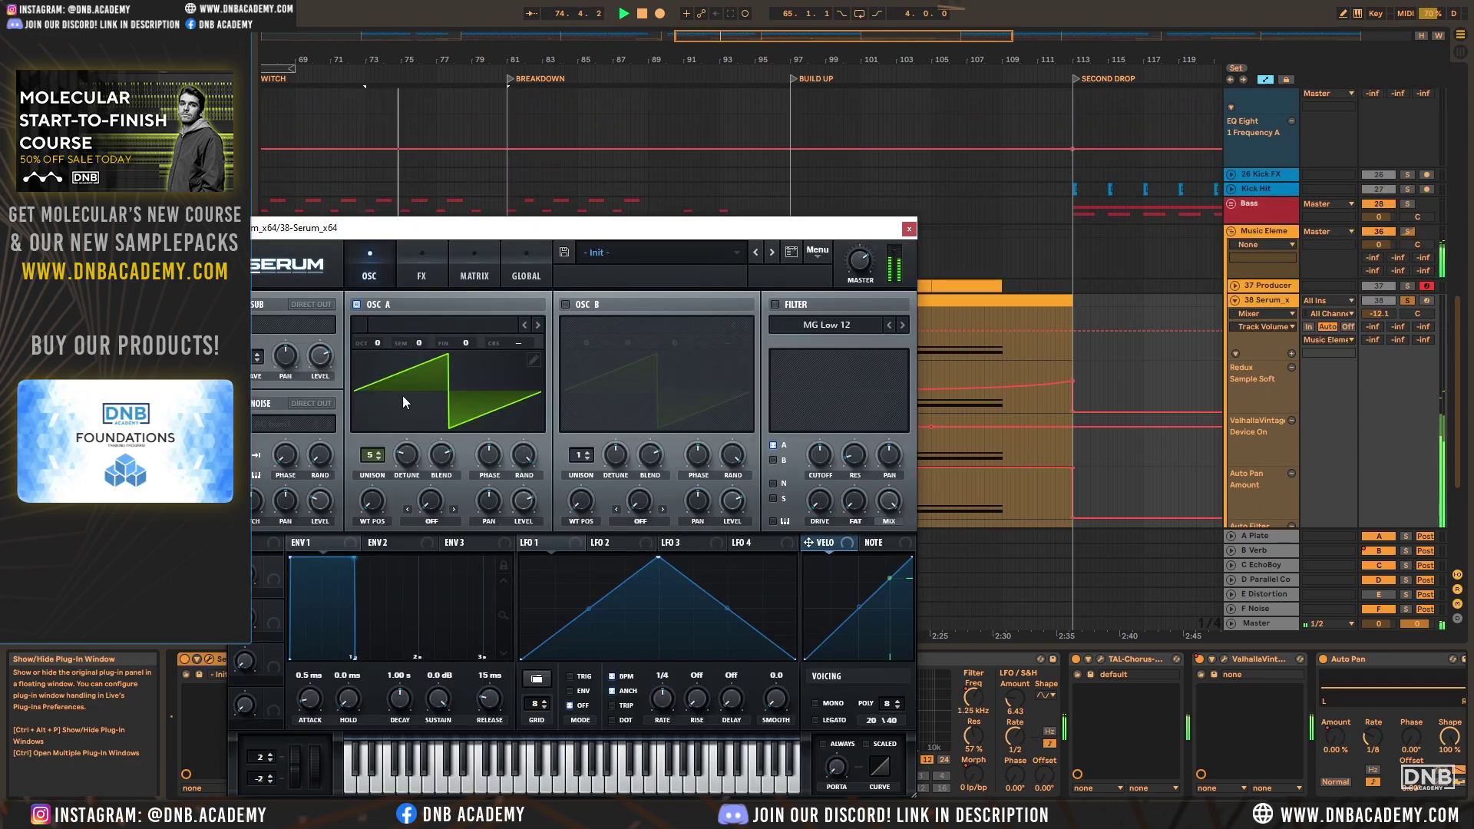
pyautogui.click(431, 270)
pyautogui.click(389, 267)
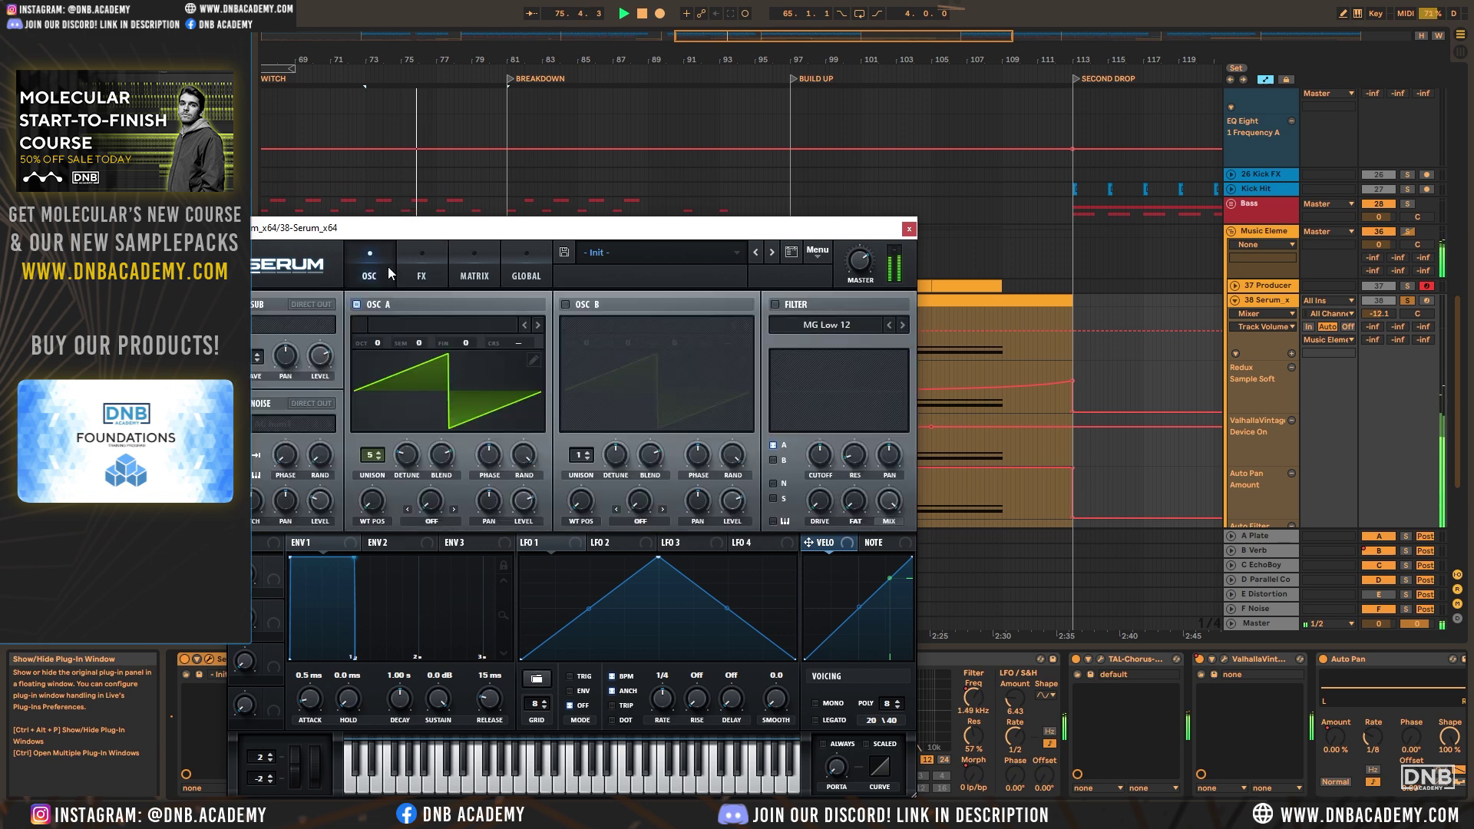
pyautogui.click(909, 228)
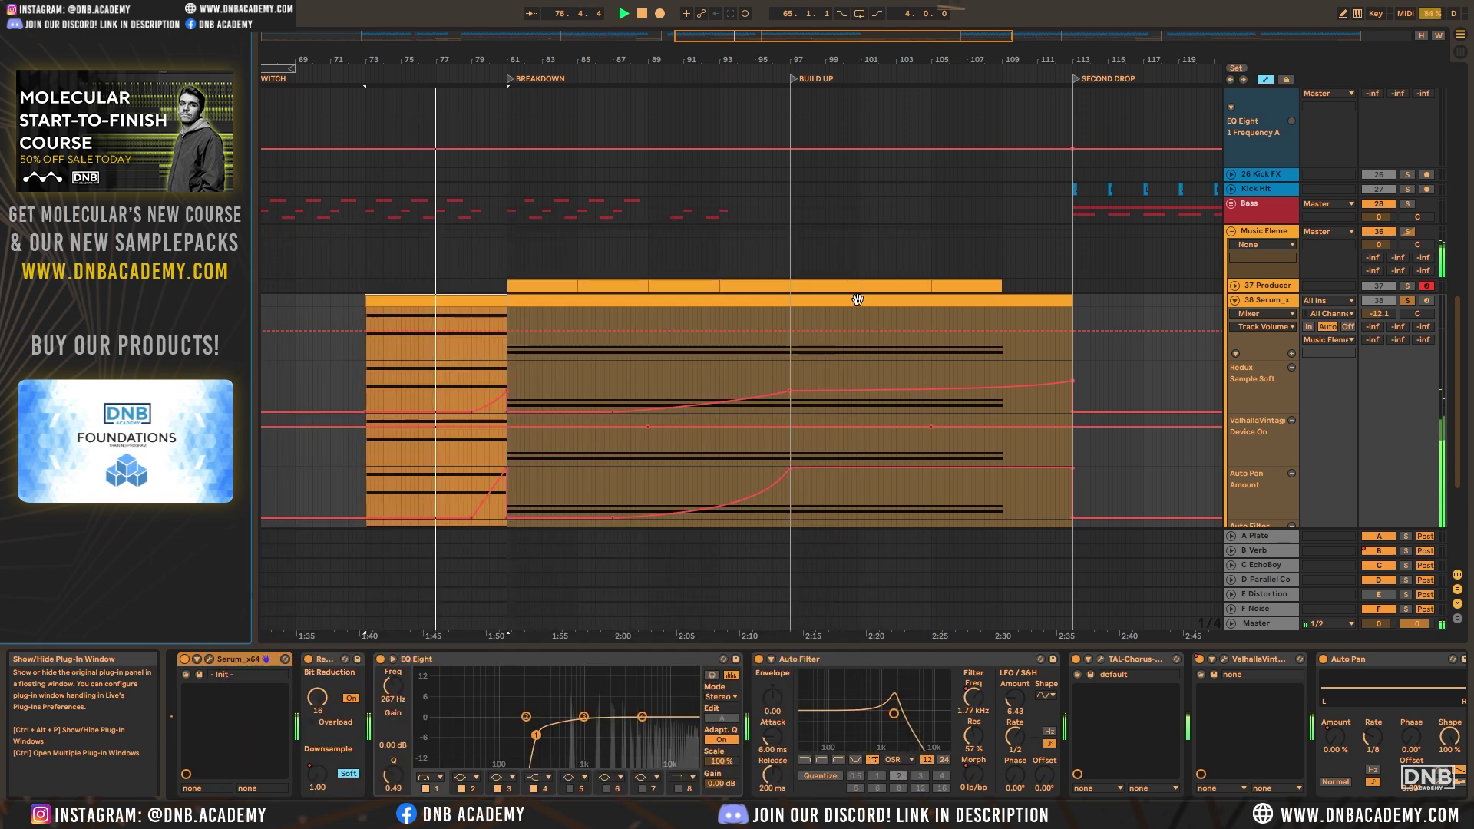
pyautogui.click(210, 659)
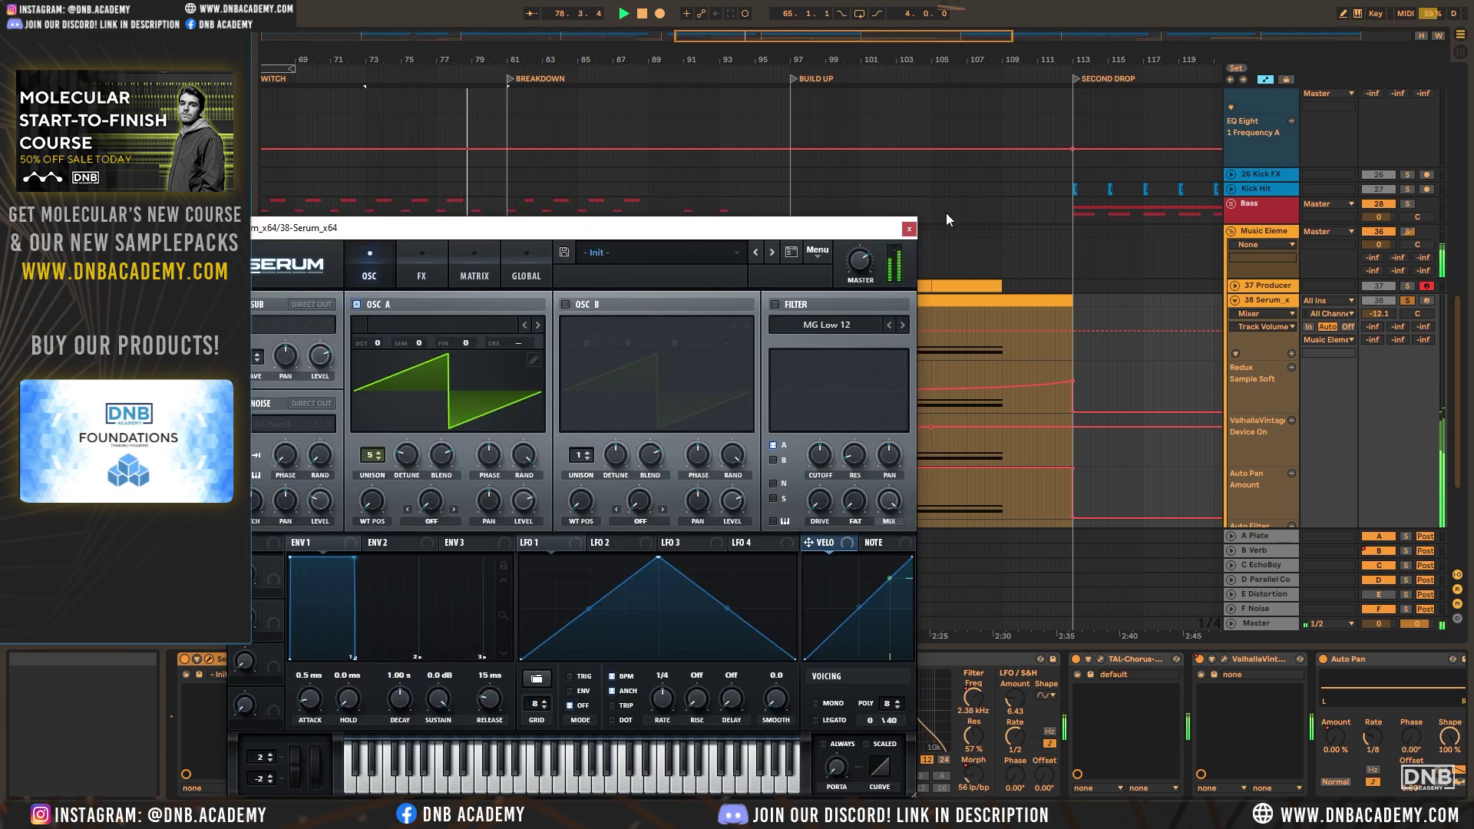
pyautogui.click(909, 229)
# Examine track 38's automation lanes and its full device chain through to Auto Pan during playback
pyautogui.scroll(-5, 593, 461)
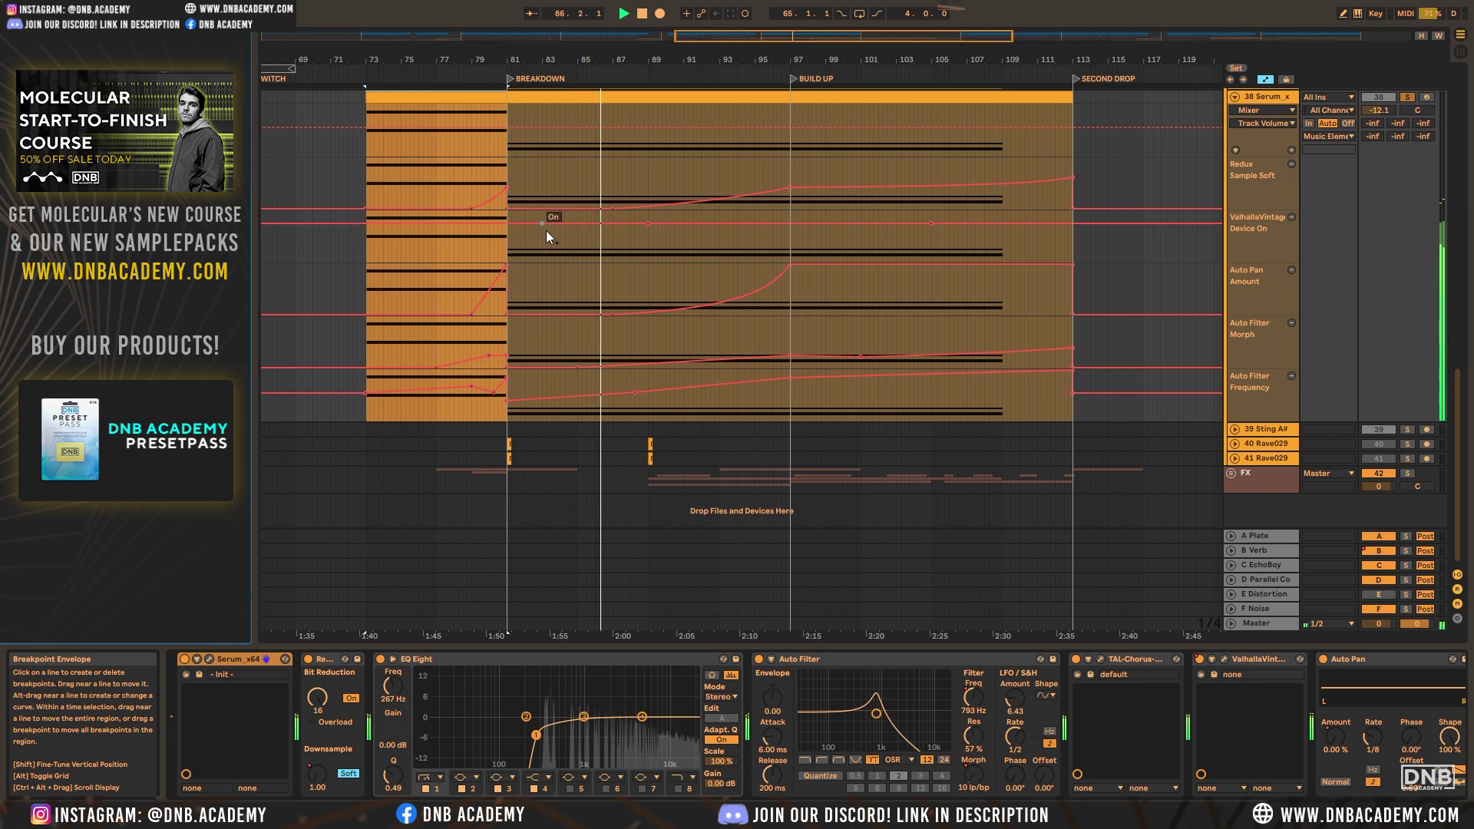
pyautogui.scroll(2, 523, 291)
pyautogui.click(440, 87)
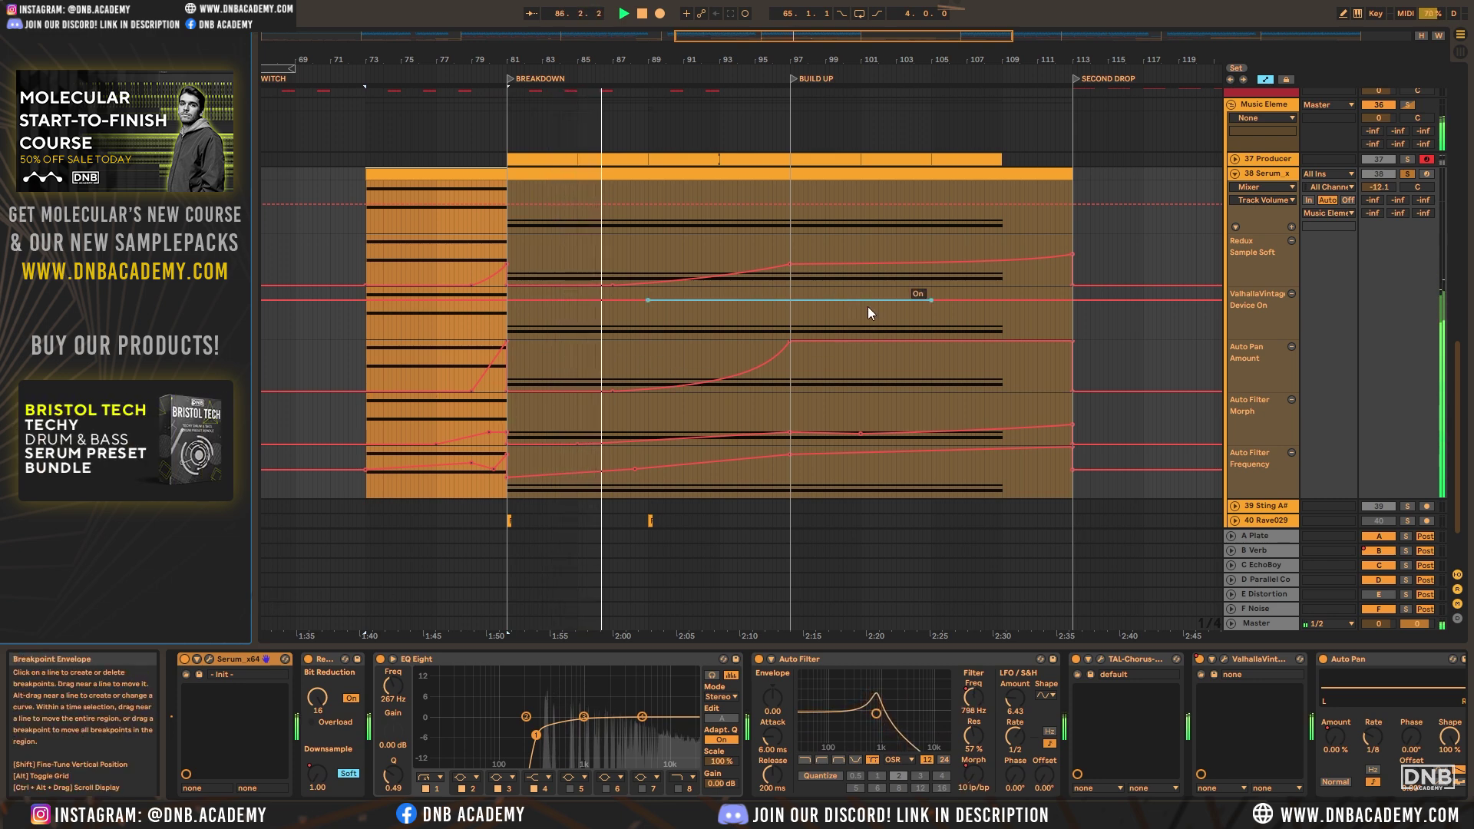
pyautogui.click(1382, 809)
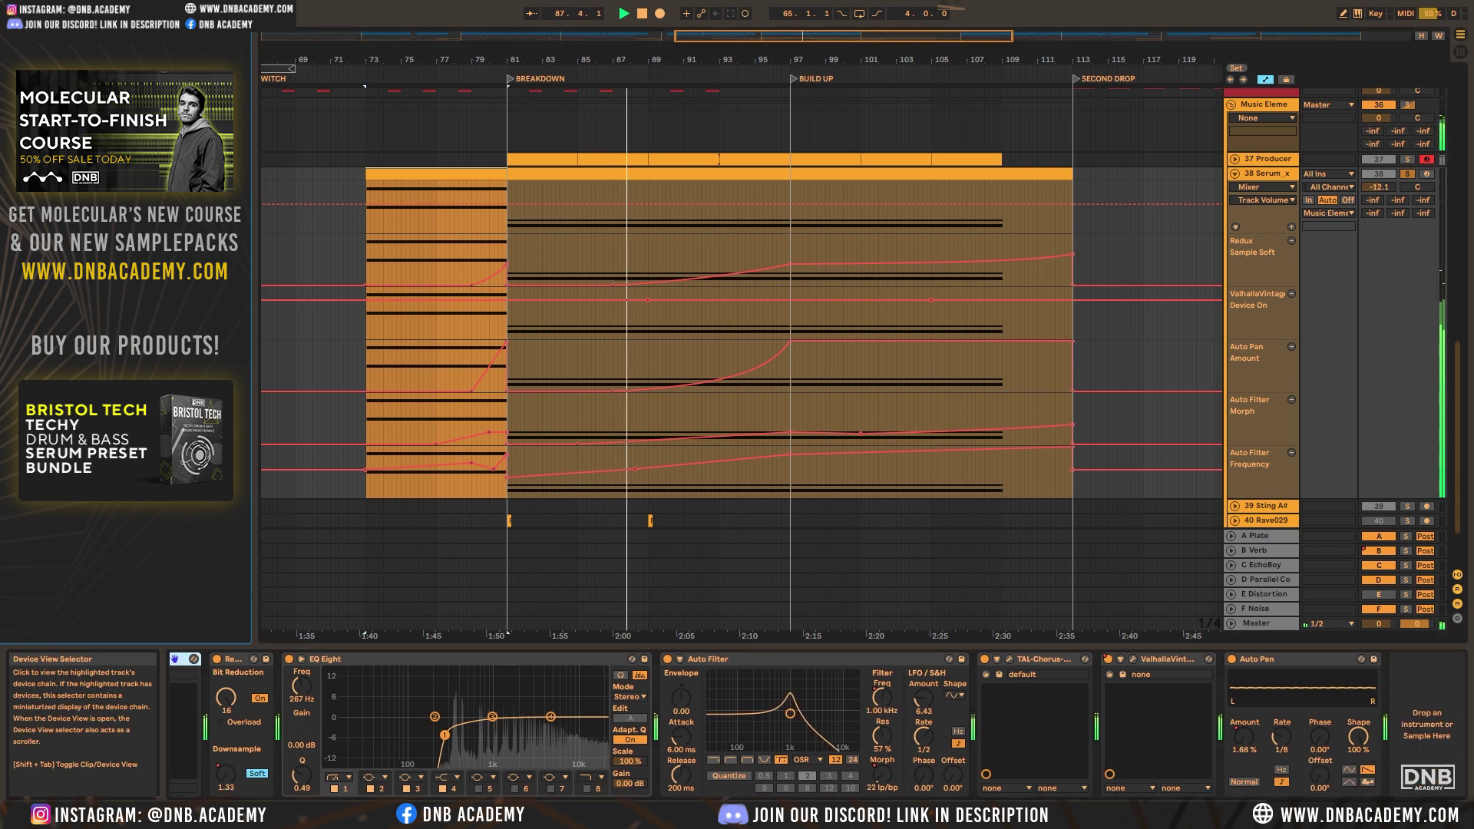
pyautogui.scroll(2, 1067, 693)
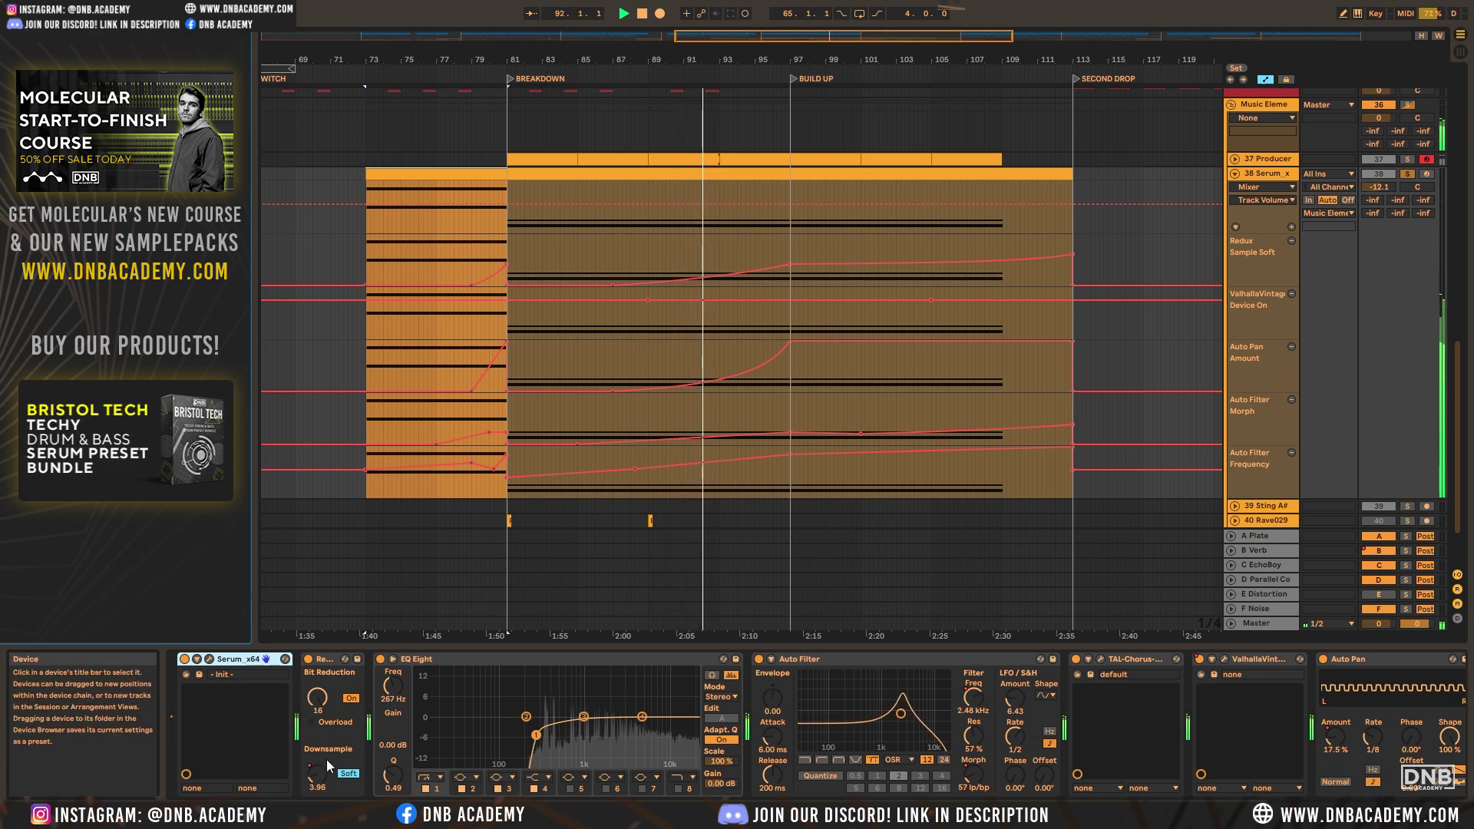
# Unfold track 37 above the Serum track and play its clip at bar 85 in the BREAKDOWN
pyautogui.hscroll(3, 520, 174)
pyautogui.moveTo(856, 37); pyautogui.dragTo(860, 37)
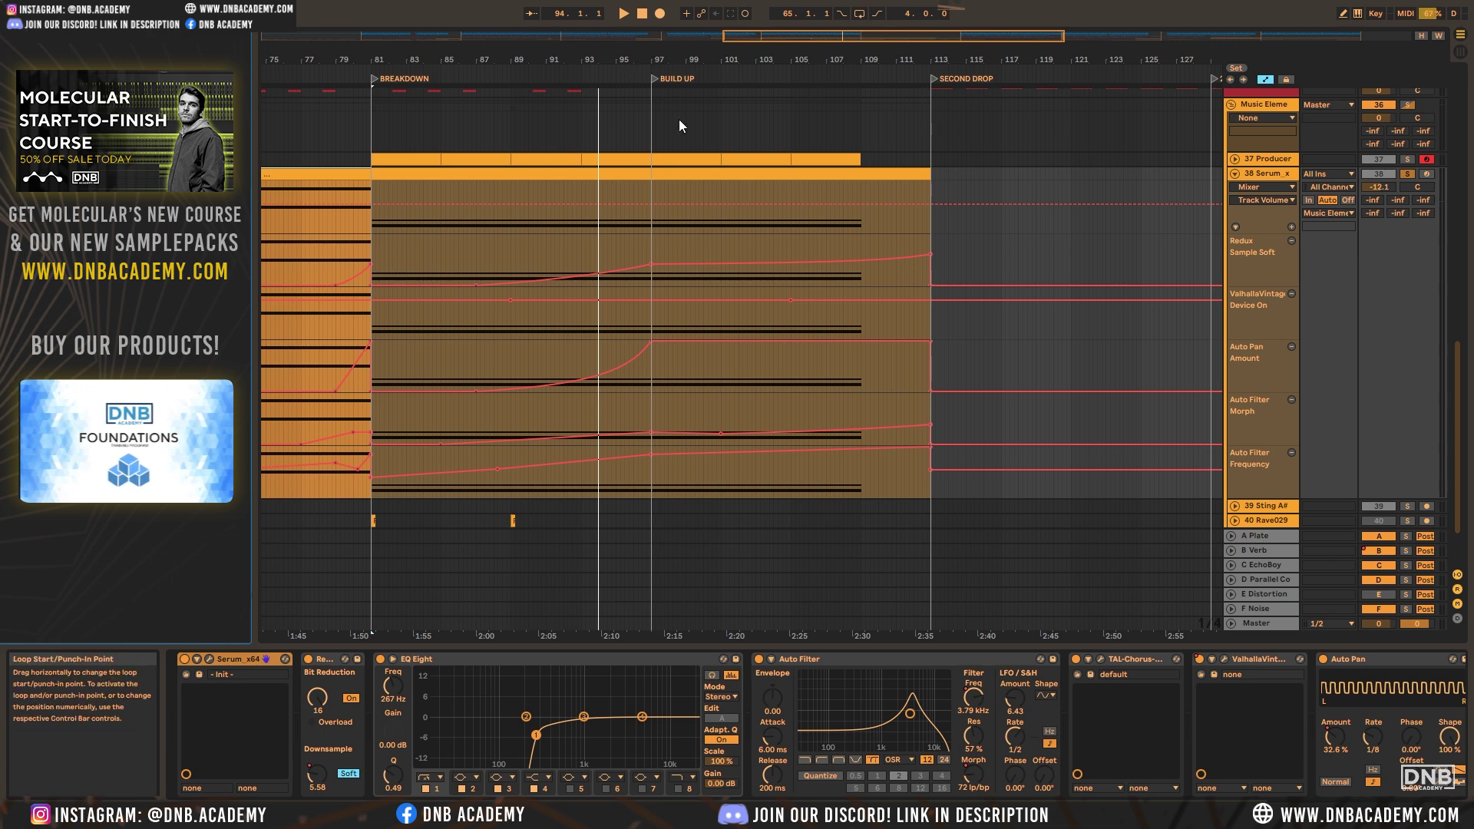
pyautogui.scroll(6, 754, 223)
pyautogui.scroll(-1, 800, 292)
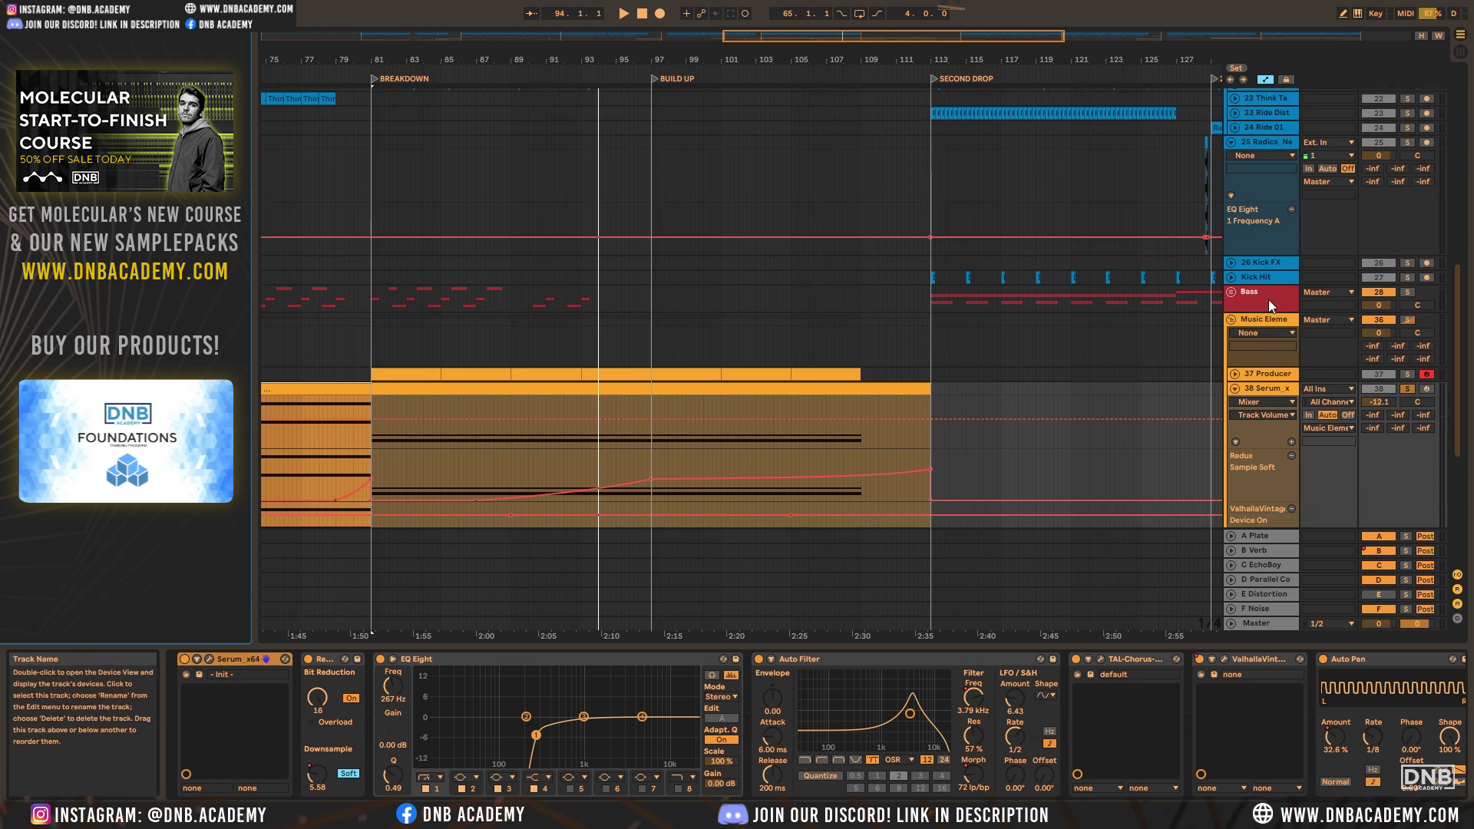
pyautogui.scroll(-4, 835, 353)
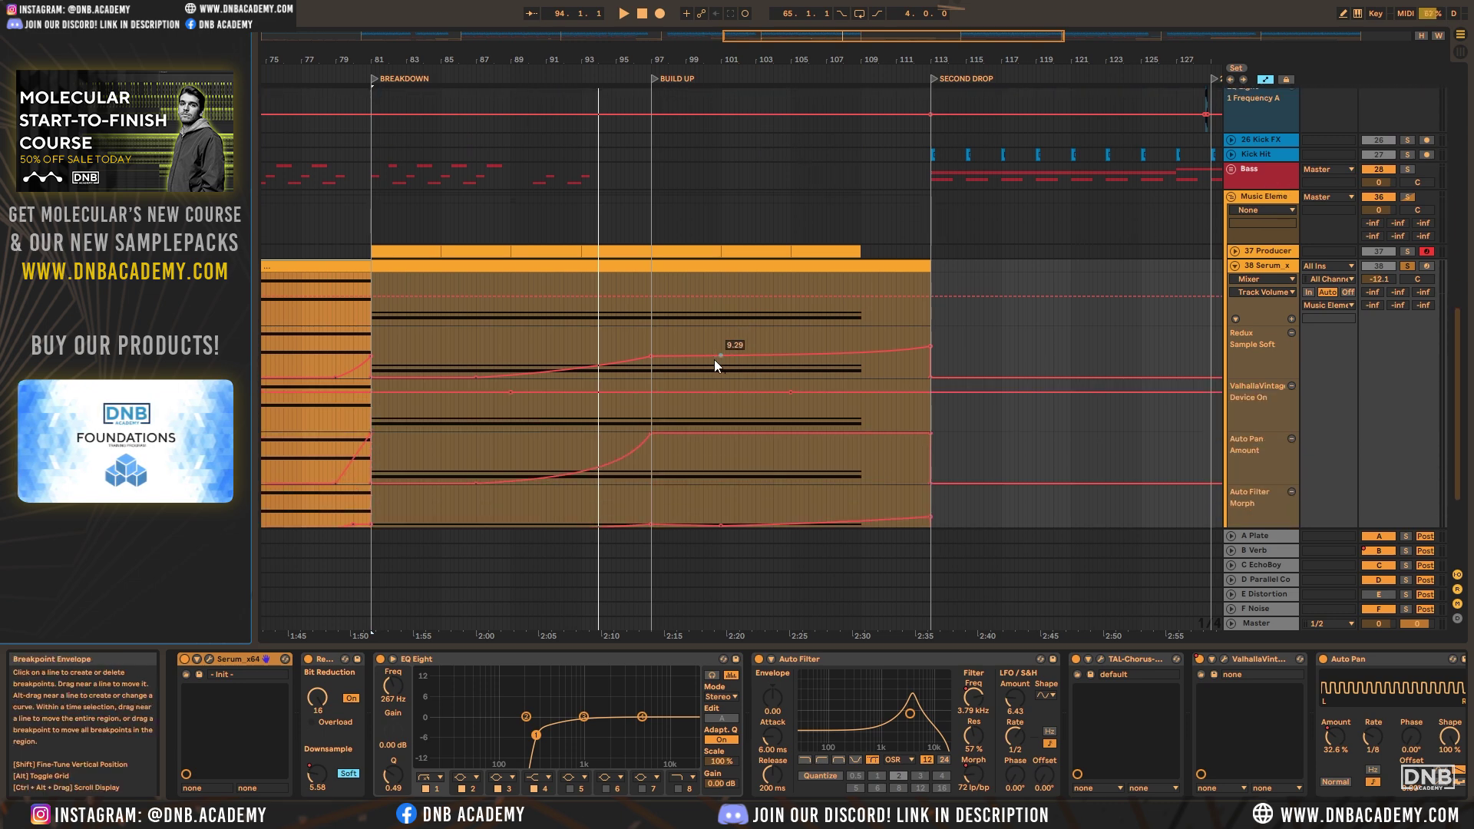
pyautogui.click(1233, 234)
pyautogui.click(454, 240)
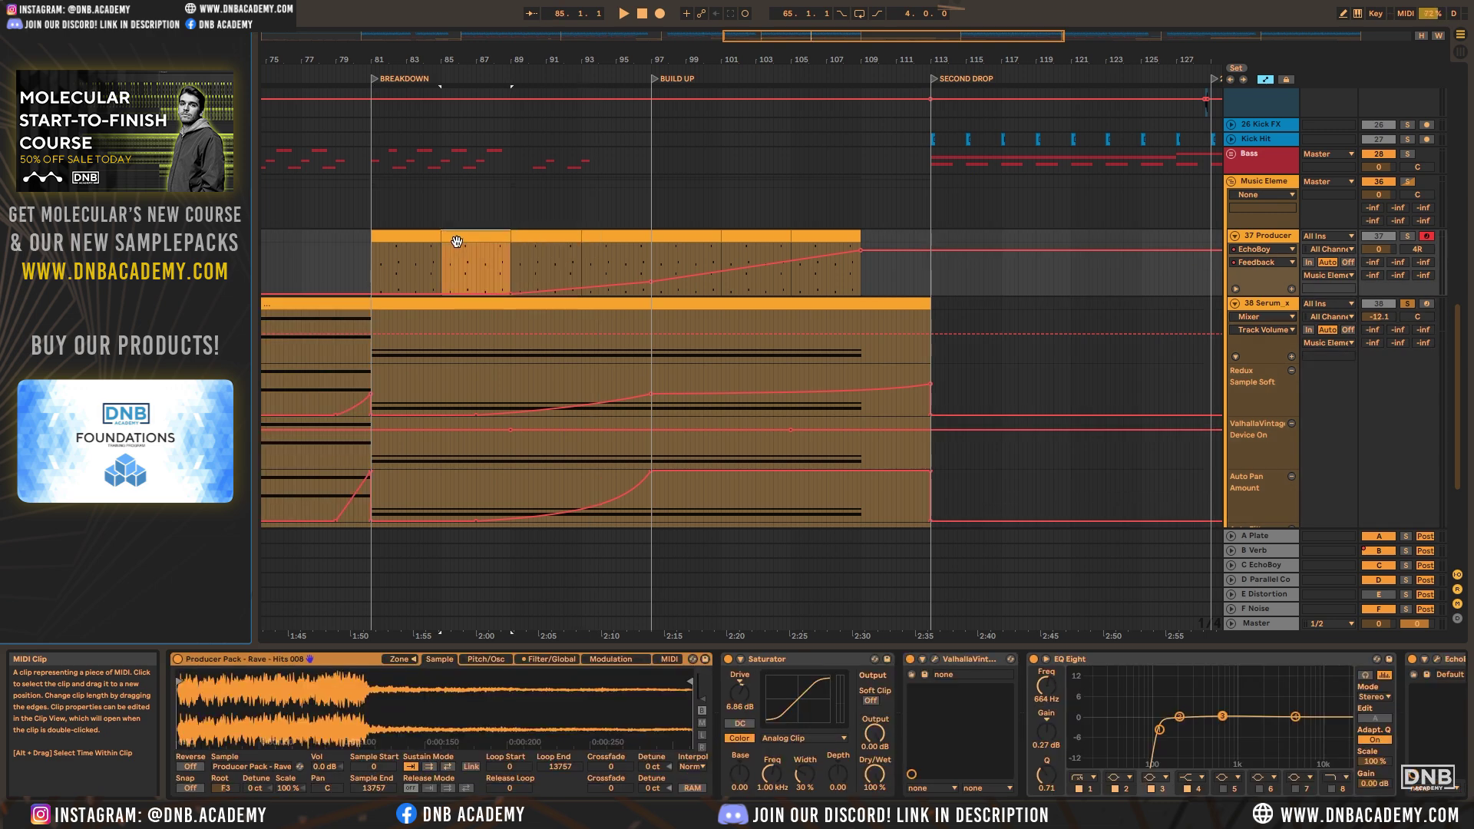
pyautogui.press('space')
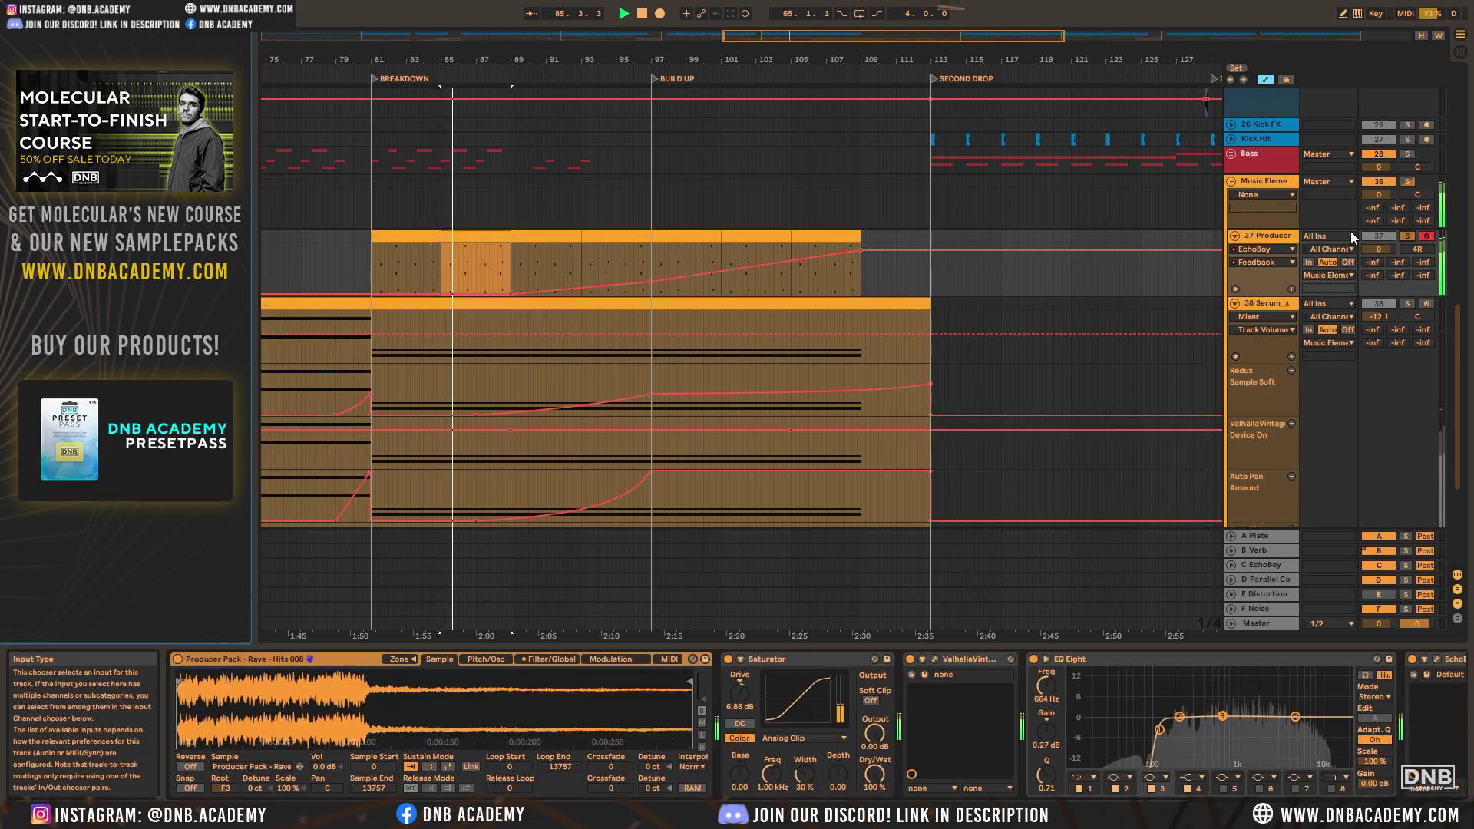
# Bring the automation lanes of tracks 37 and 38 into view and play from late in the BREAKDOWN
pyautogui.scroll(-1, 882, 284)
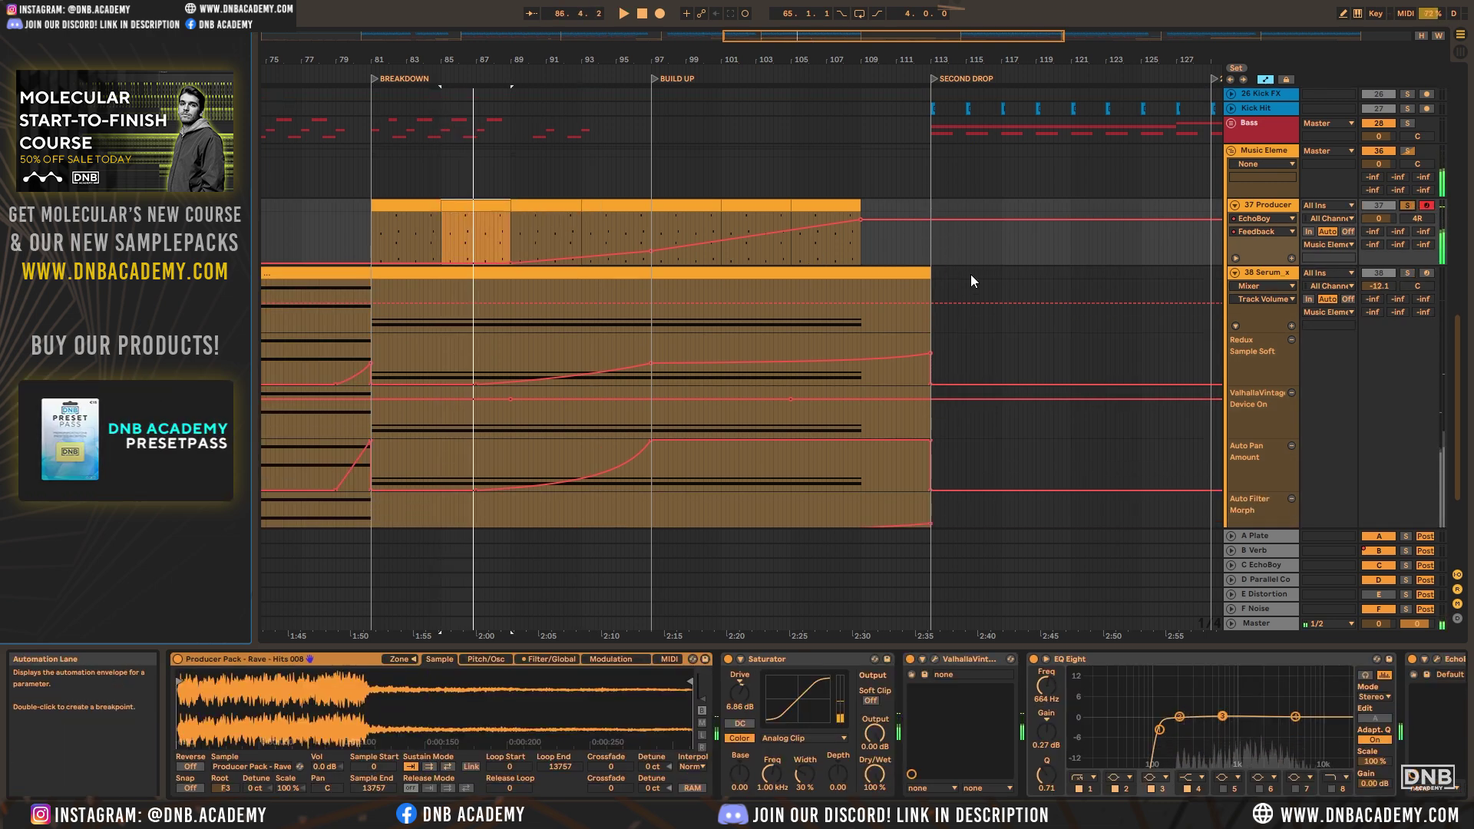
pyautogui.scroll(-3, 829, 307)
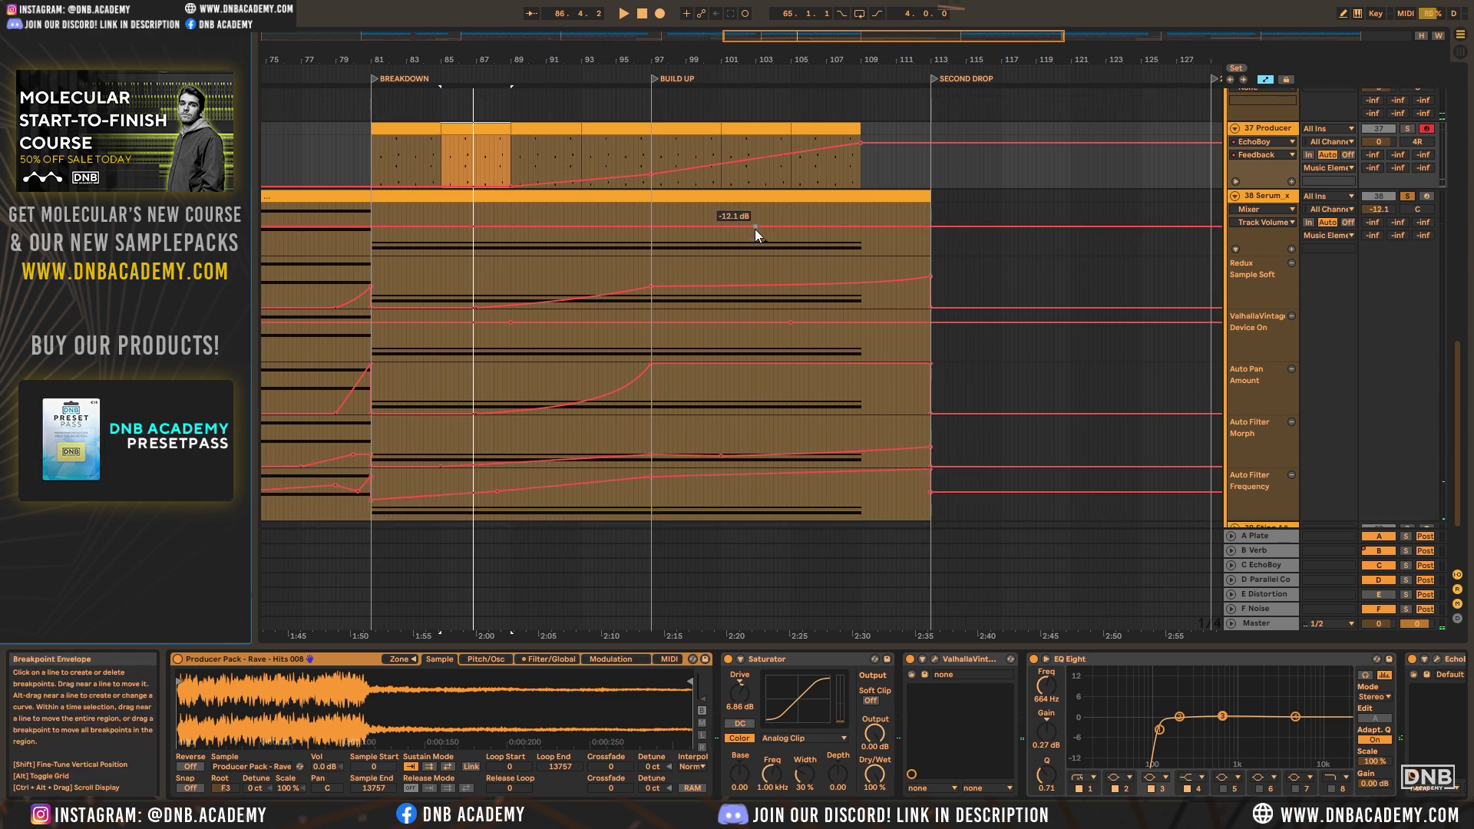
pyautogui.click(755, 228)
pyautogui.click(612, 104)
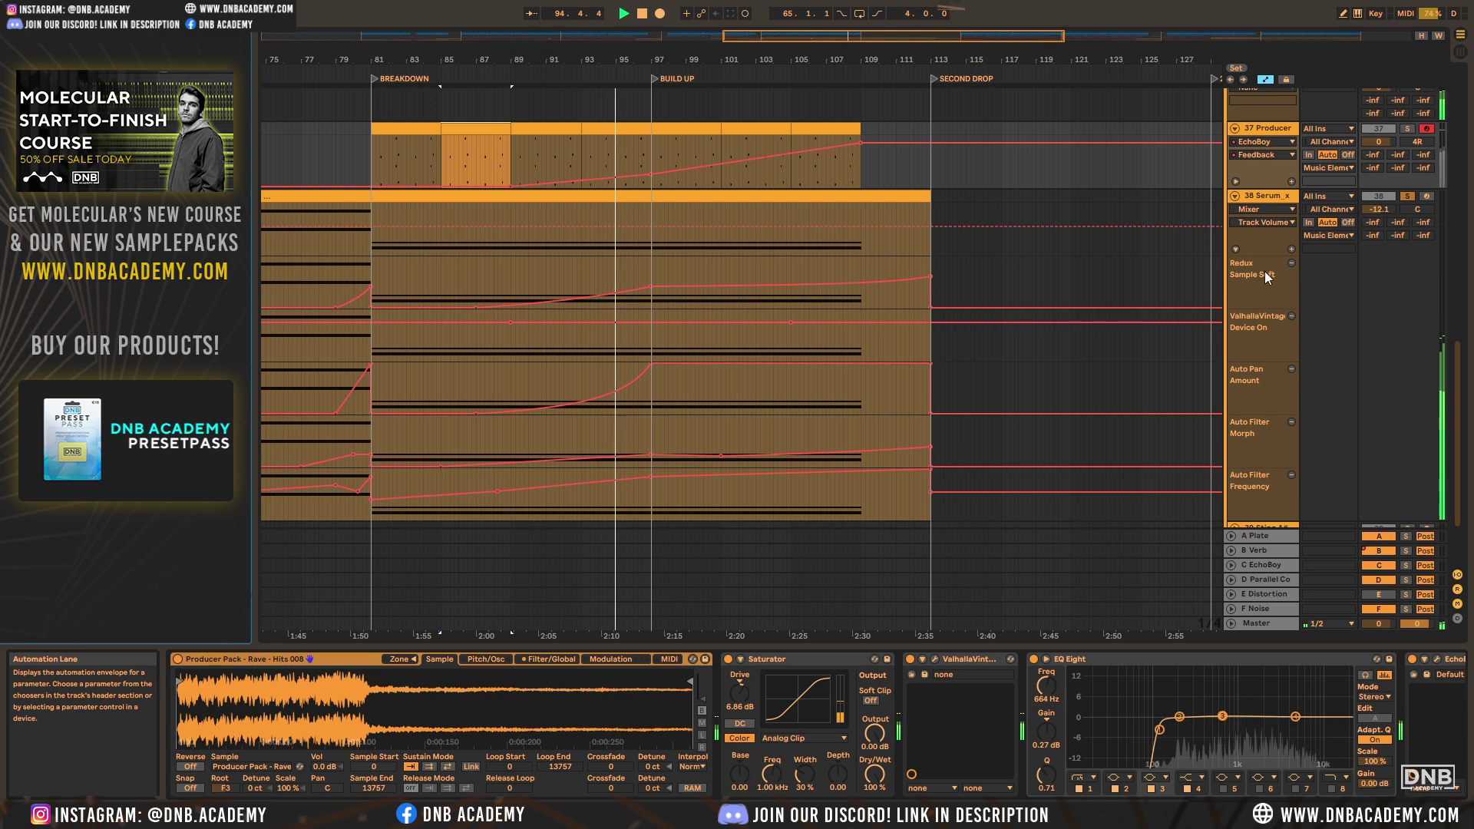
# Check the end of track 37's device chain and show track 38's devices while the BUILD UP plays
pyautogui.scroll(-2, 1257, 324)
pyautogui.hscroll(3, 1198, 722)
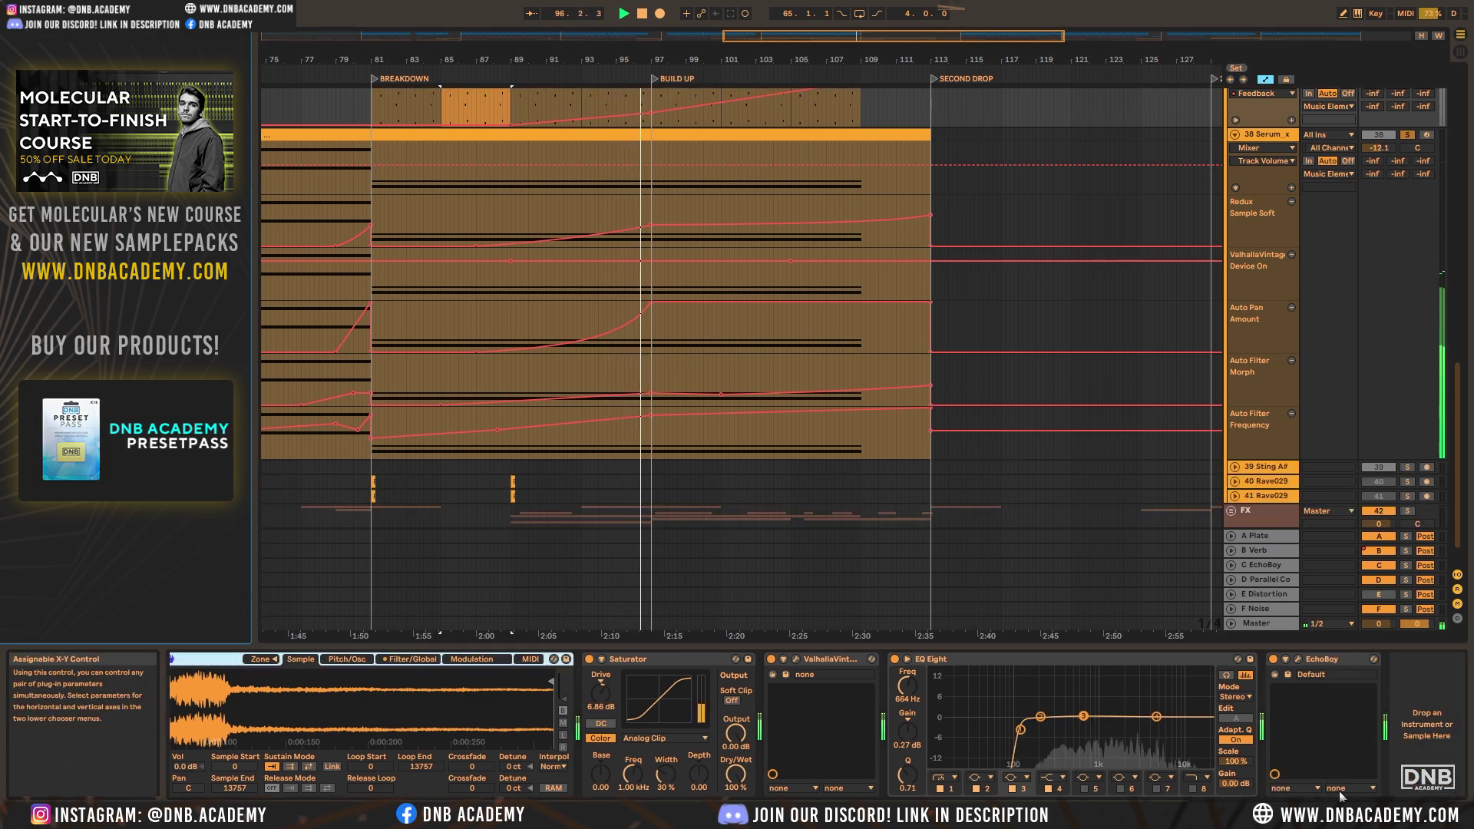
pyautogui.click(1270, 133)
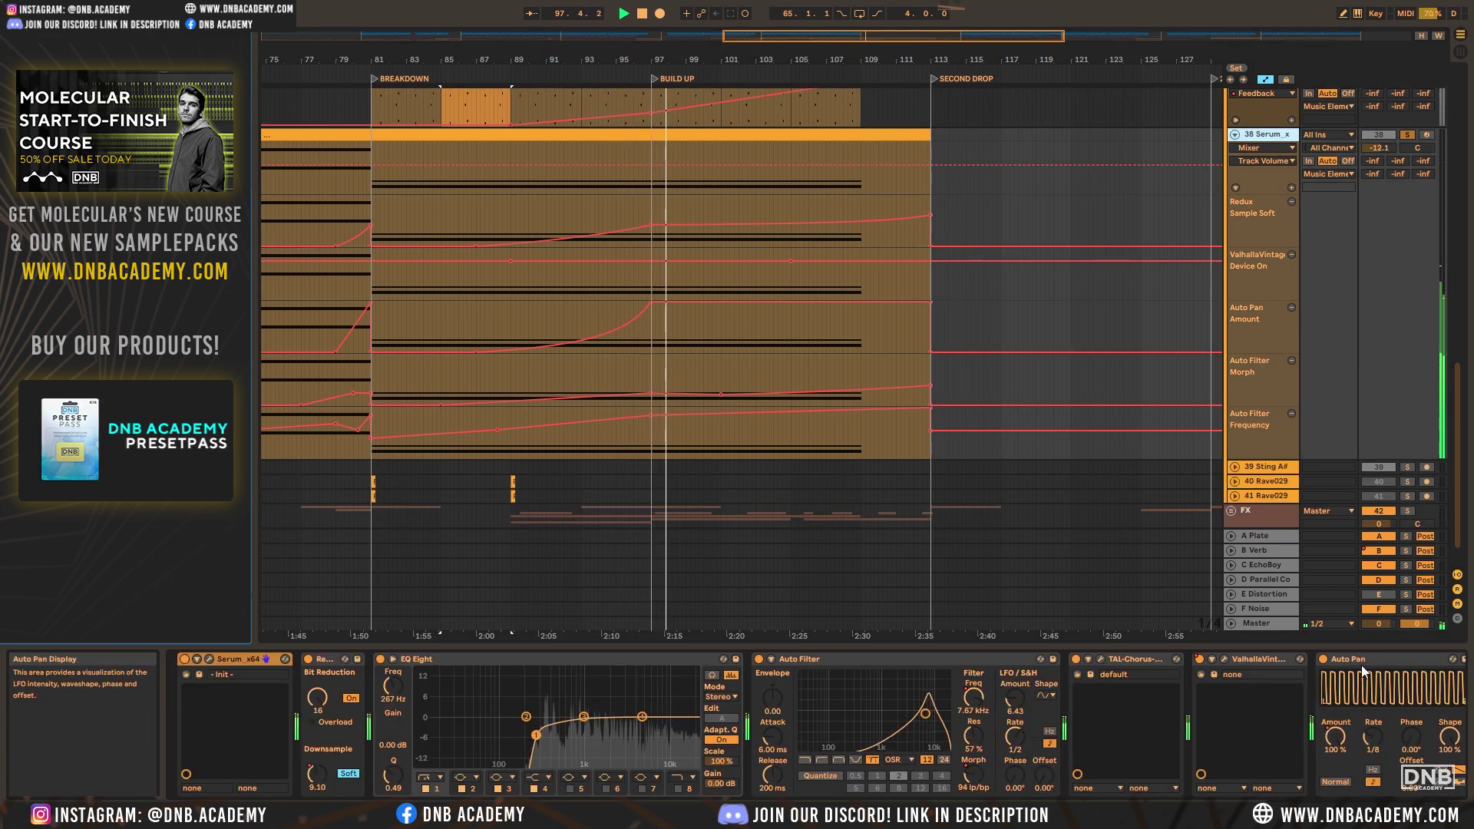
pyautogui.scroll(1, 1099, 320)
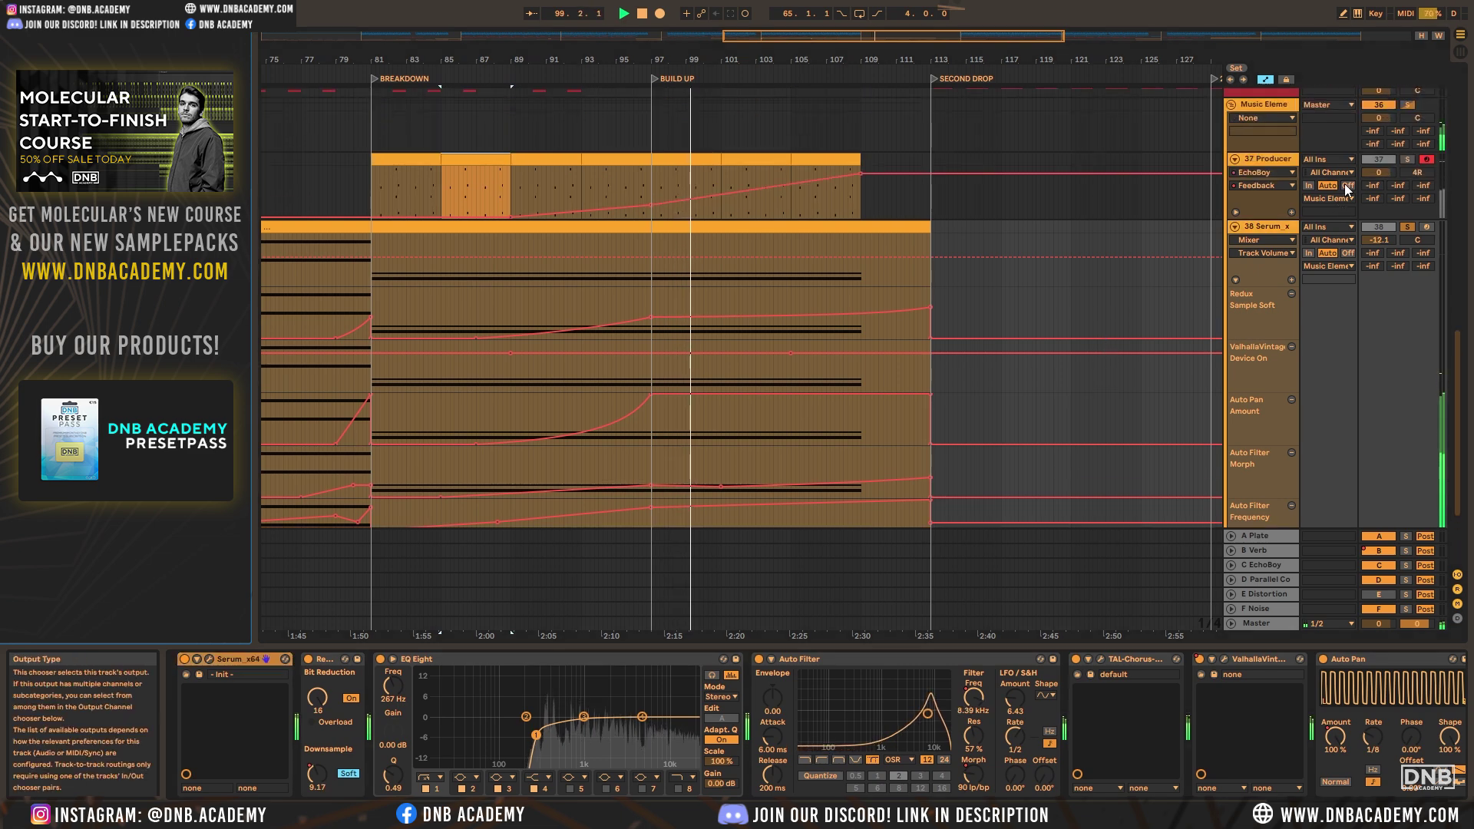
# Hide the EchoBoy Feedback automation on track 37 by choosing None, and fold the track
pyautogui.scroll(2, 1281, 243)
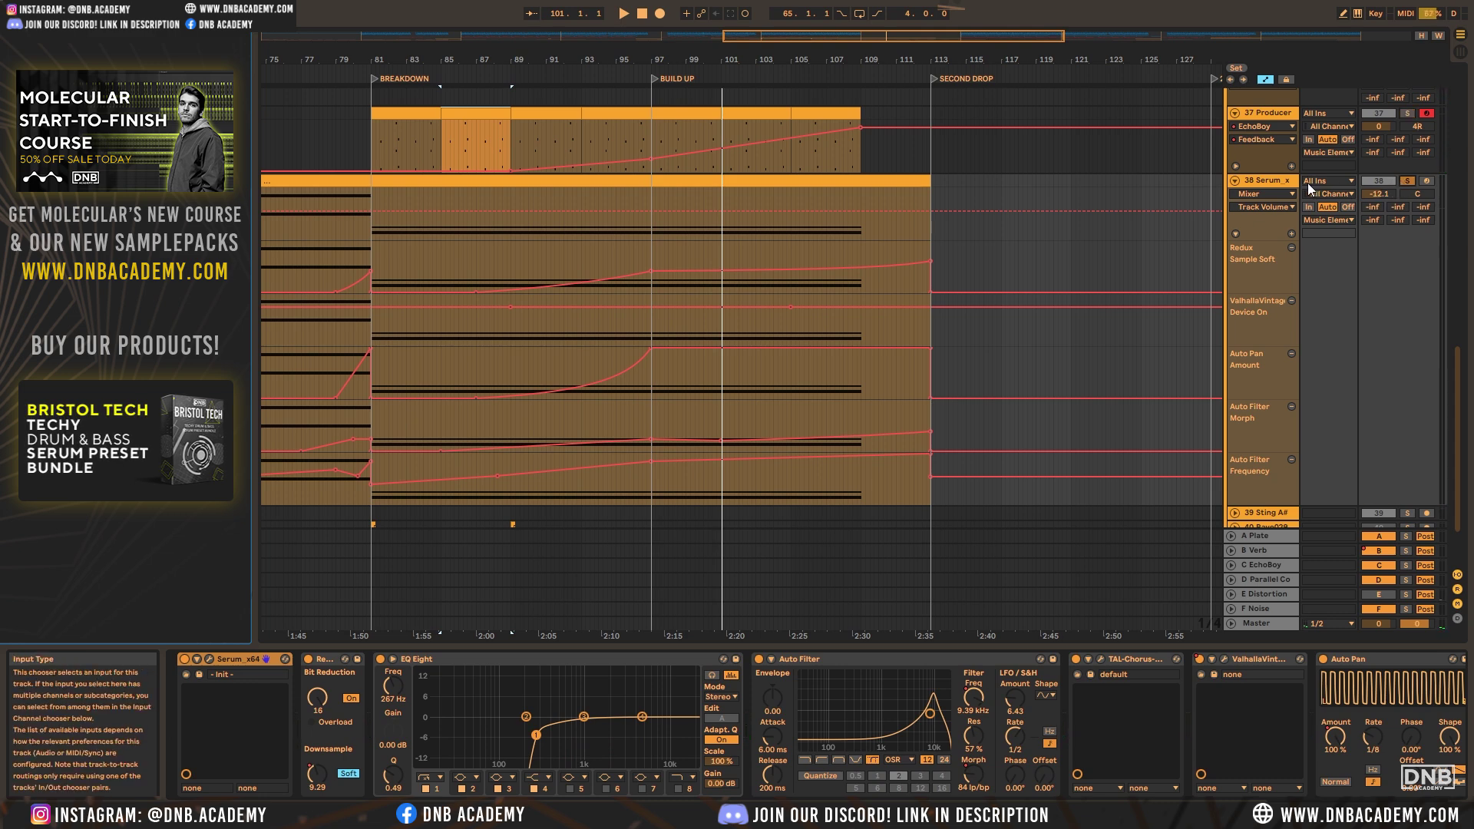
pyautogui.click(1265, 181)
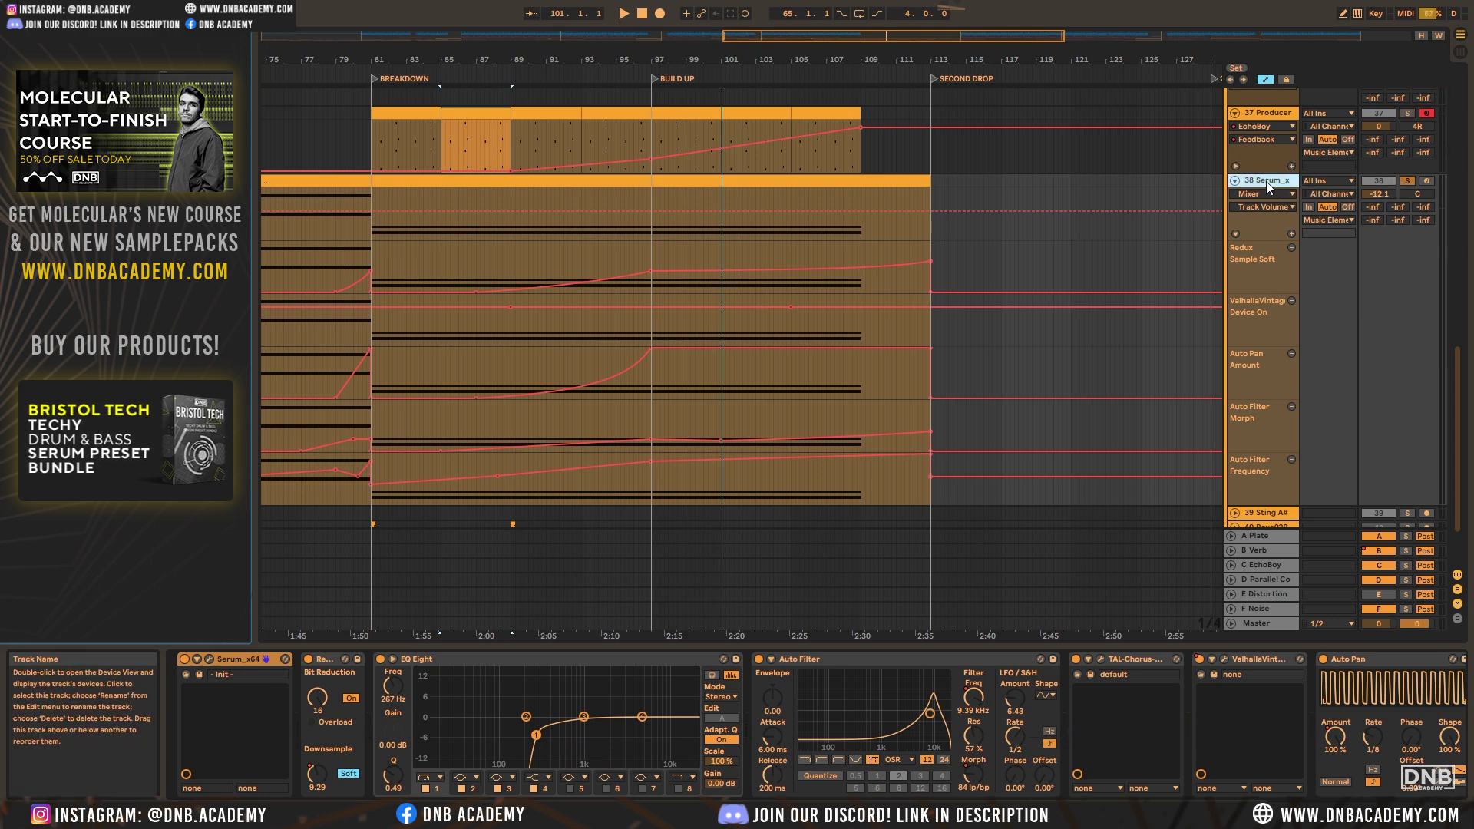
pyautogui.click(1259, 126)
pyautogui.click(1255, 139)
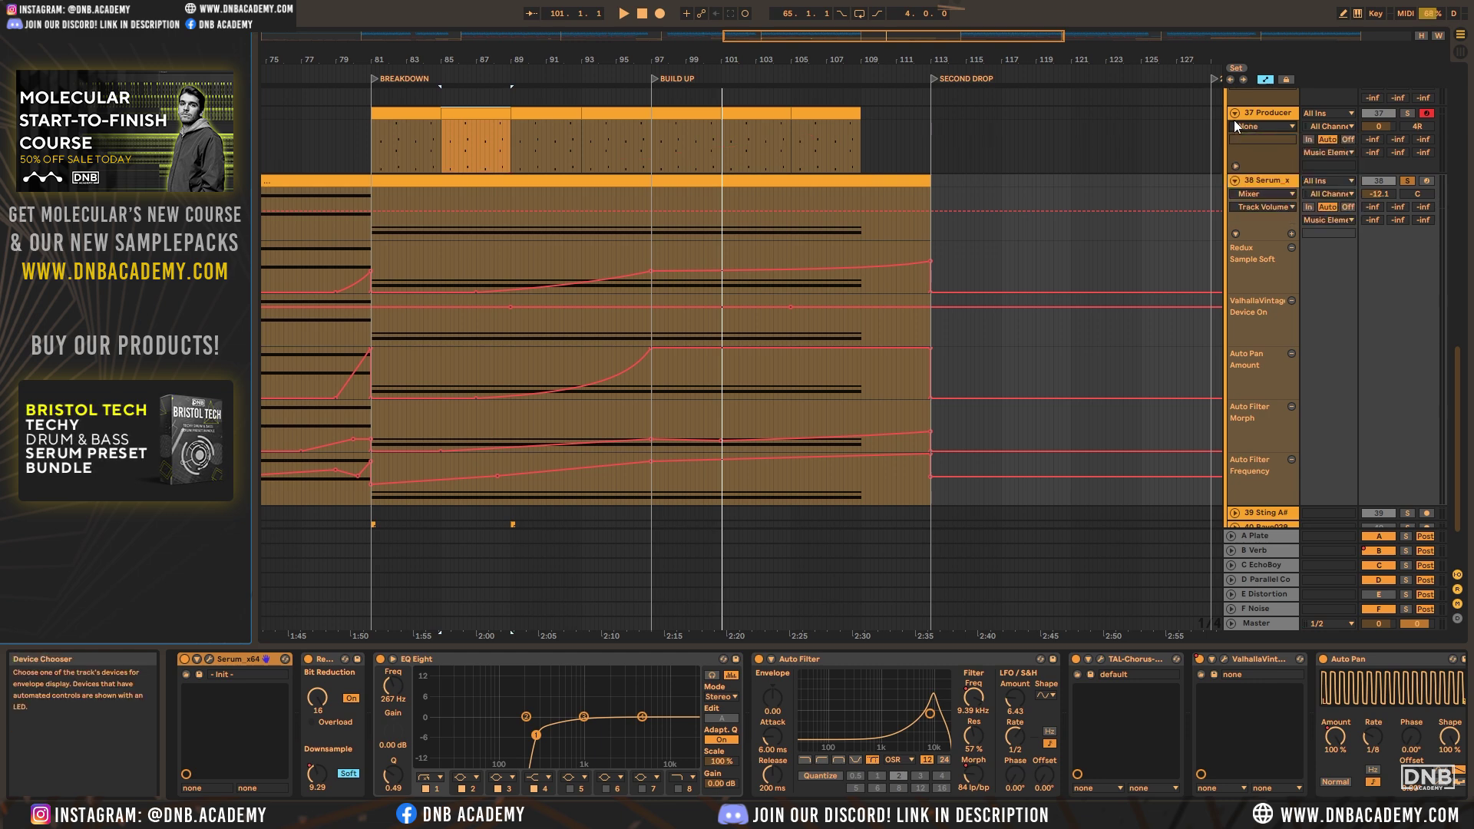
pyautogui.click(1235, 115)
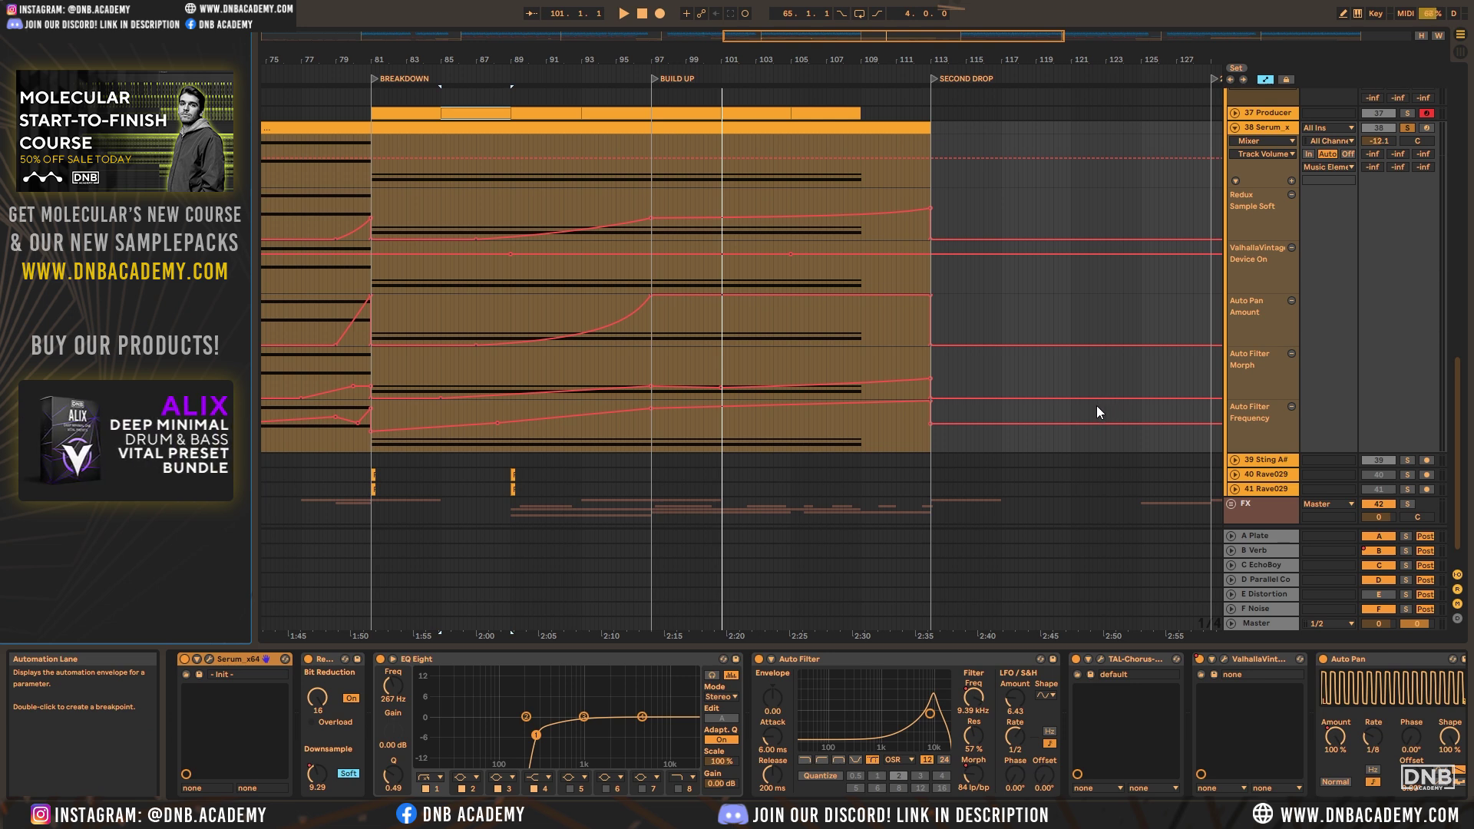
# Widen the timeline to reach SWITCH / A PART and play the BUILD UP while examining track 38's automation lanes
pyautogui.scroll(4, 1096, 404)
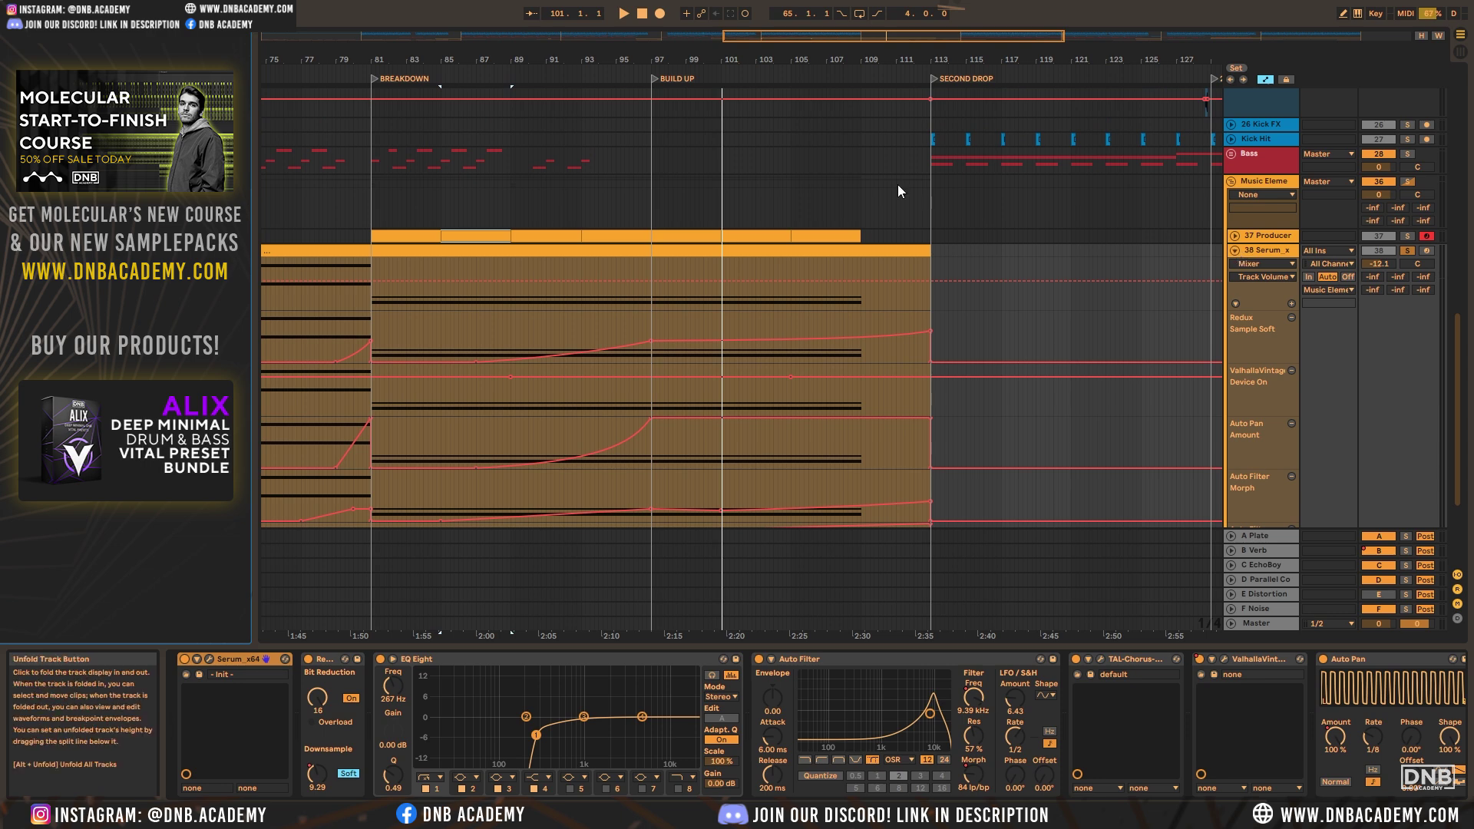
pyautogui.moveTo(796, 38); pyautogui.dragTo(796, 34)
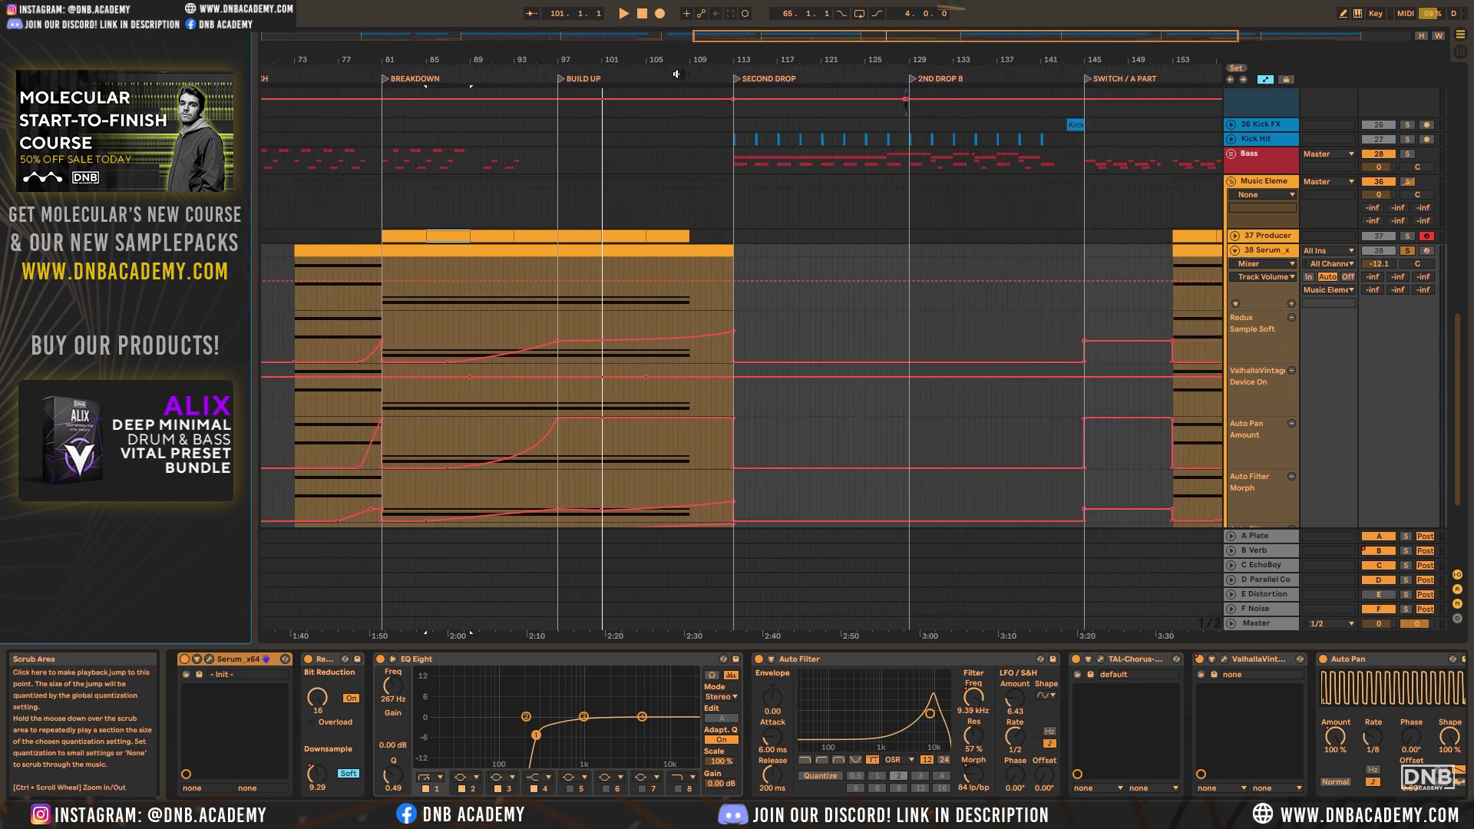
pyautogui.press('space')
pyautogui.scroll(-5, 1052, 291)
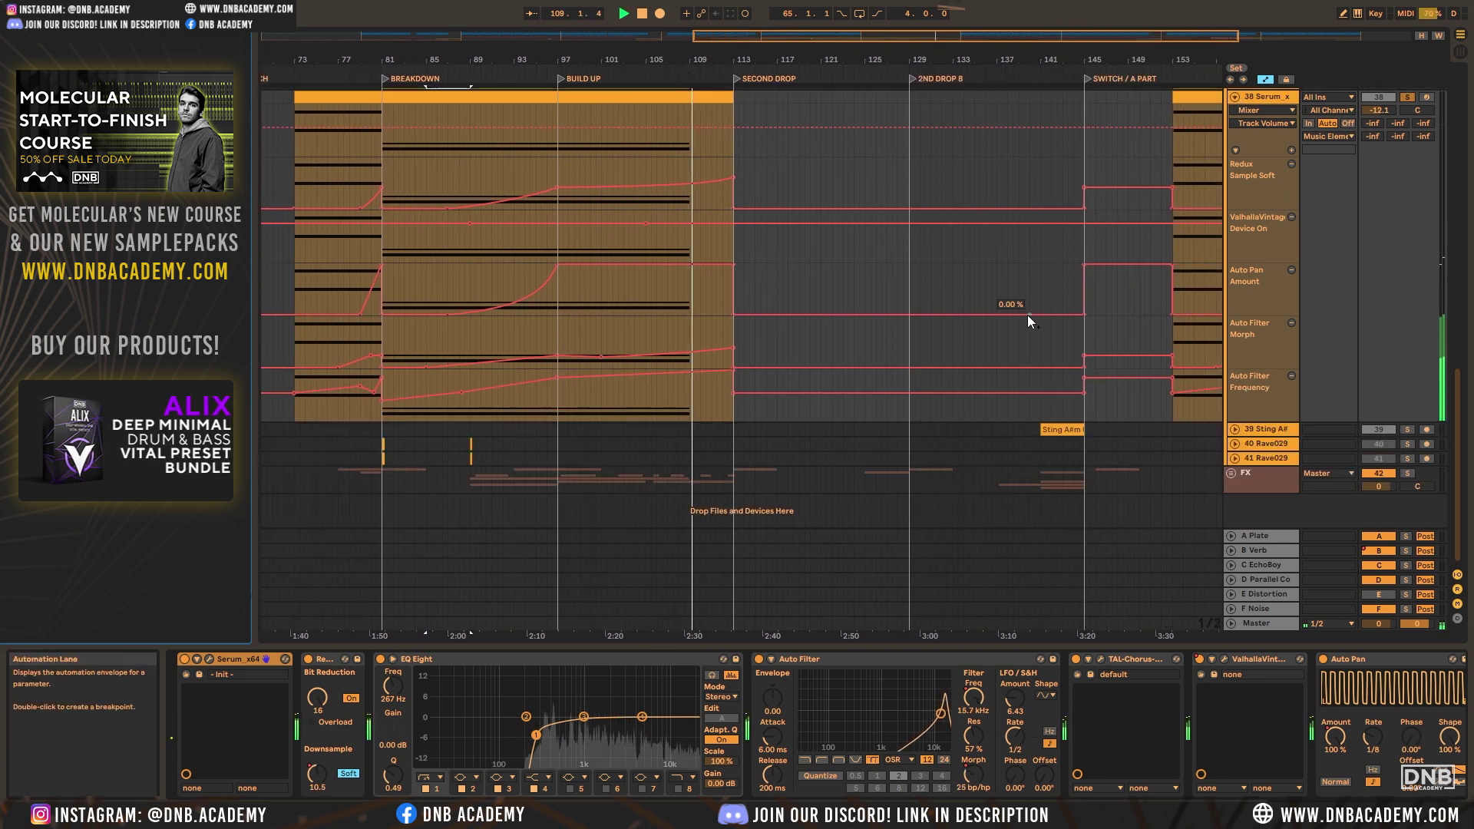
pyautogui.scroll(3, 1213, 230)
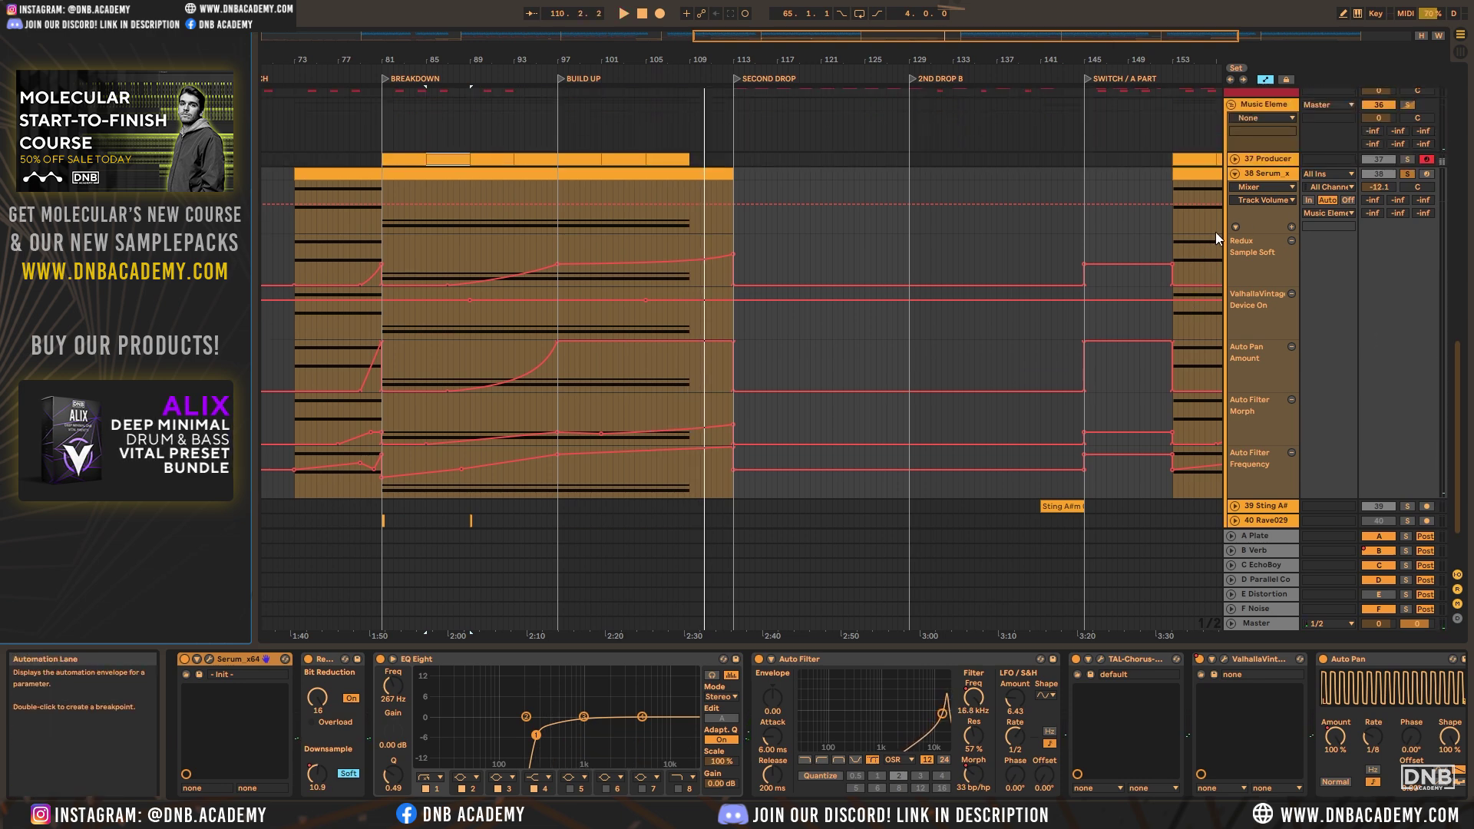
# Fold track 38, select the FX group and fit the whole arrangement in the timeline
pyautogui.click(1235, 189)
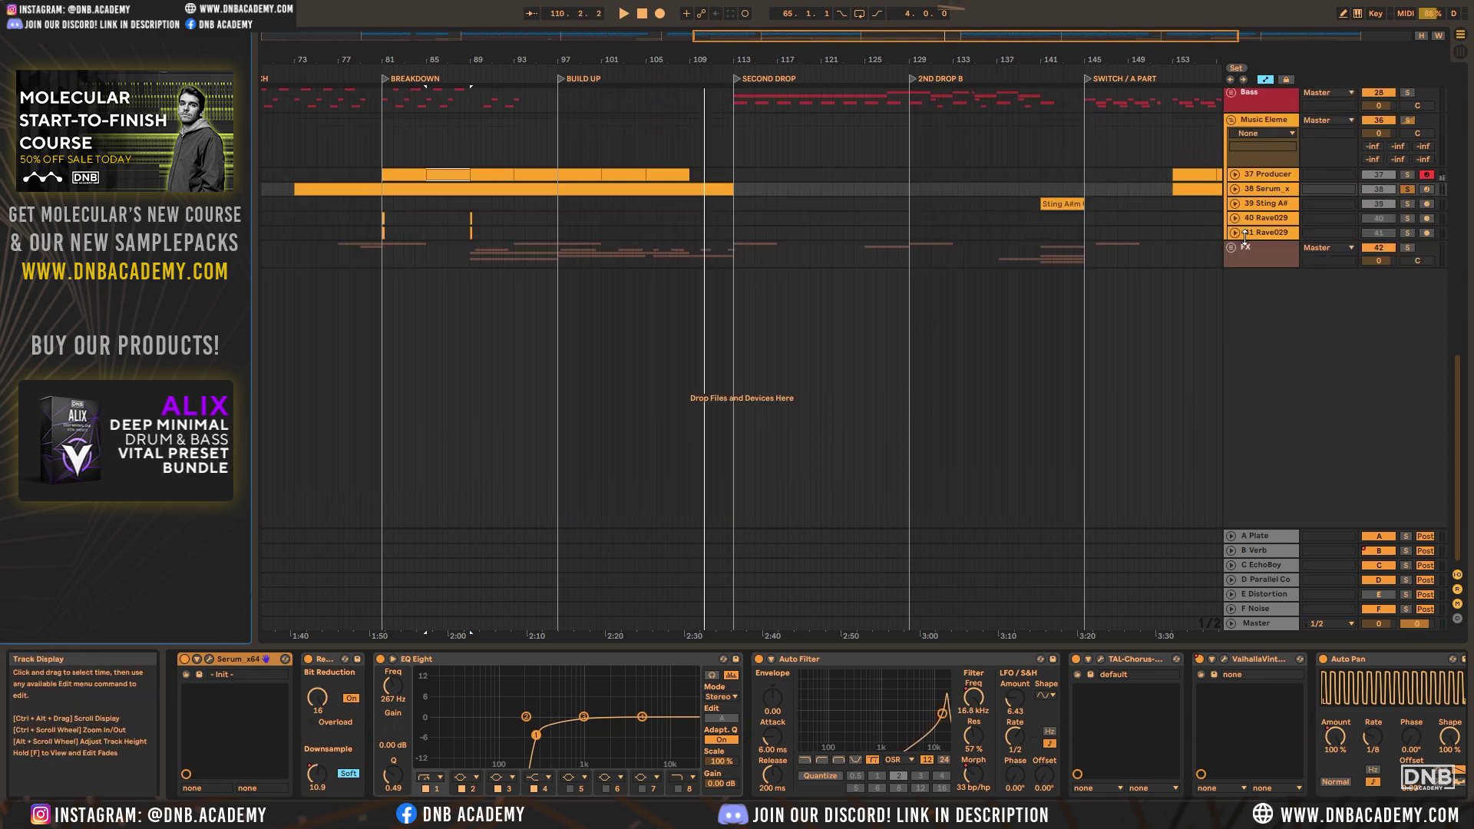
pyautogui.click(1245, 249)
pyautogui.press('w')
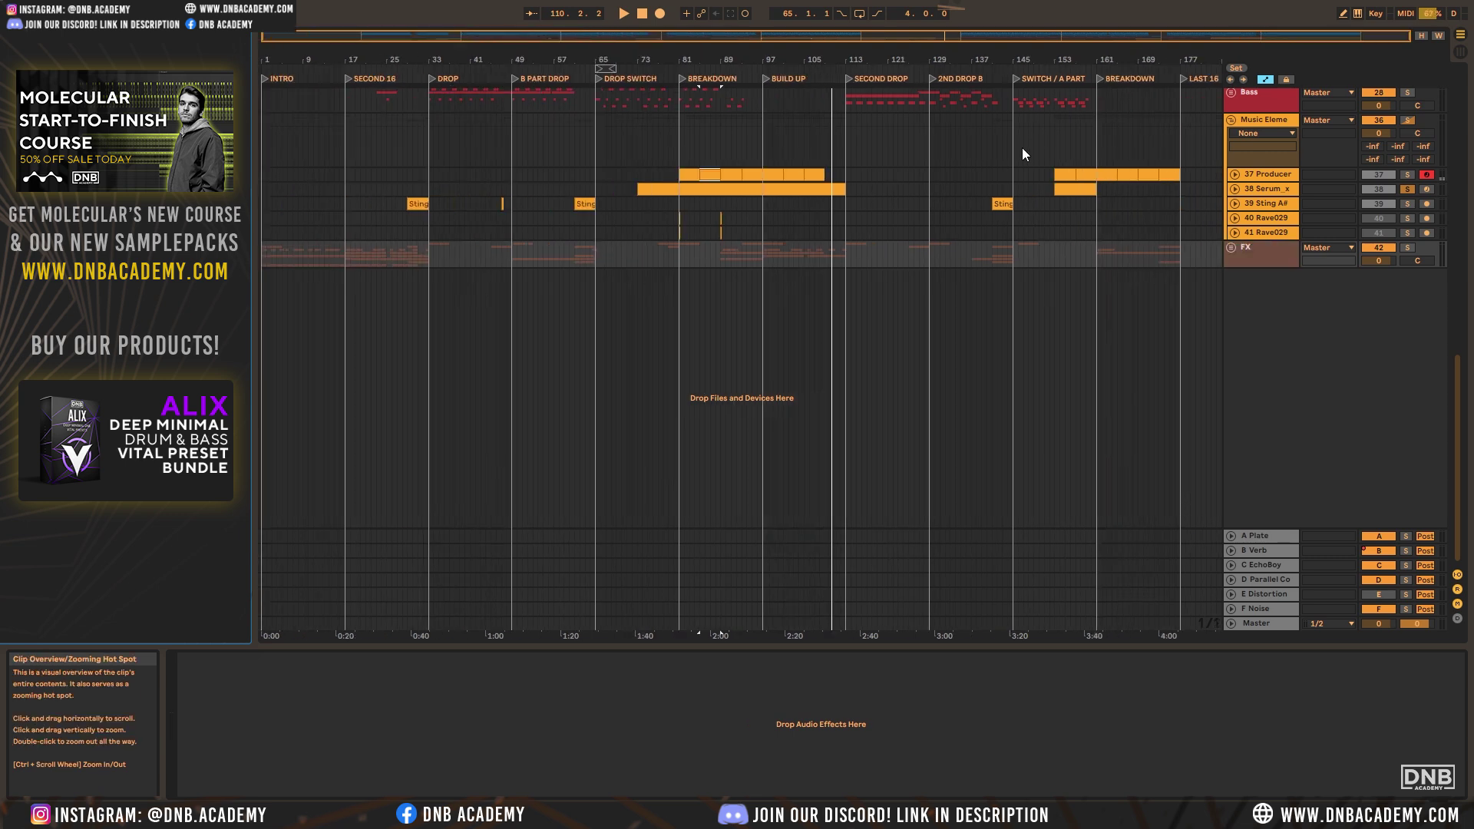
# Fold the Music Elements group and the blue drum group, with the timeline spanning INTRO to 2ND DROP B
pyautogui.click(1273, 118)
pyautogui.scroll(4, 1228, 316)
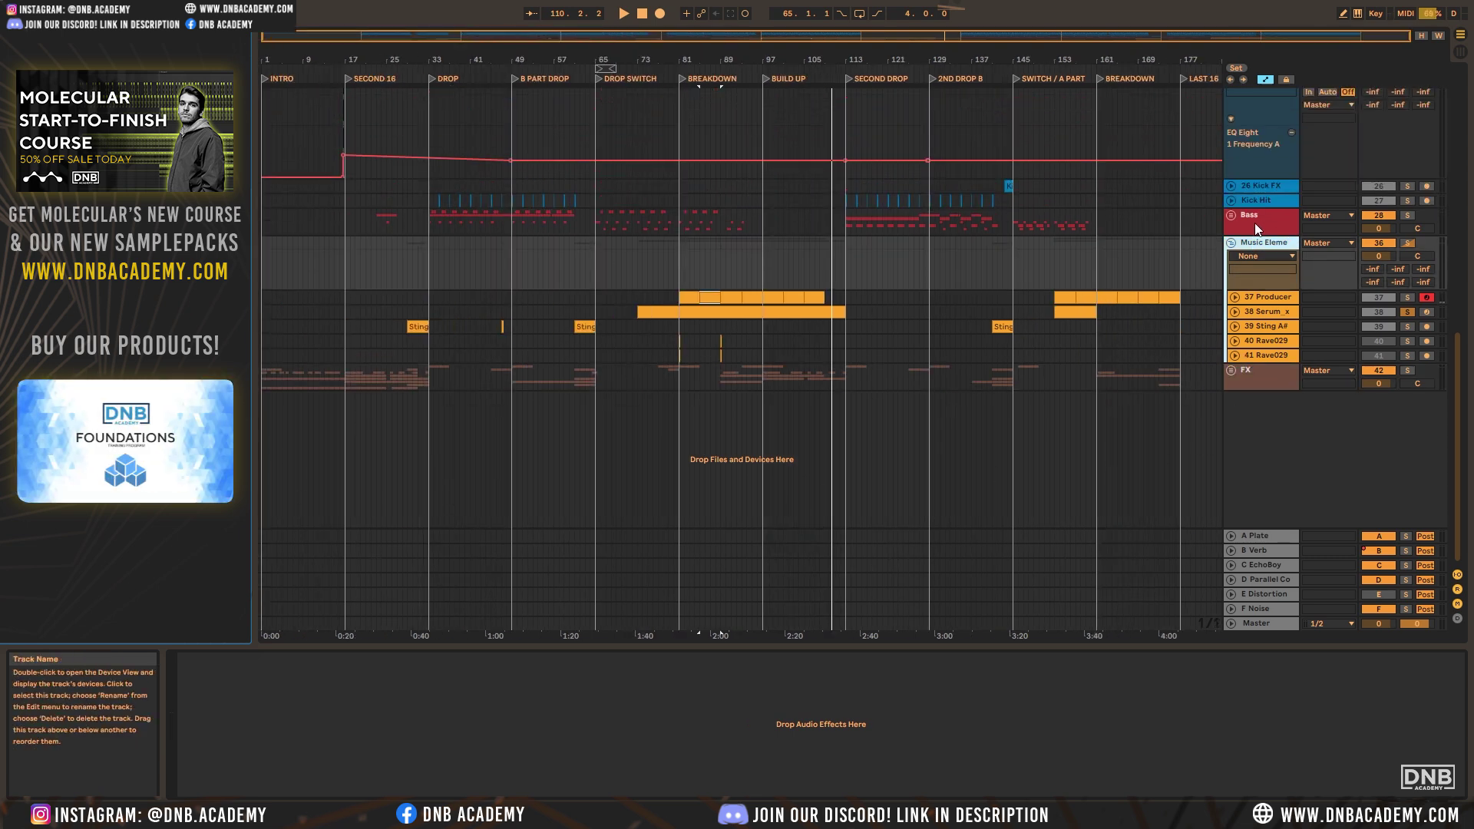
pyautogui.click(1231, 243)
pyautogui.scroll(10, 1267, 317)
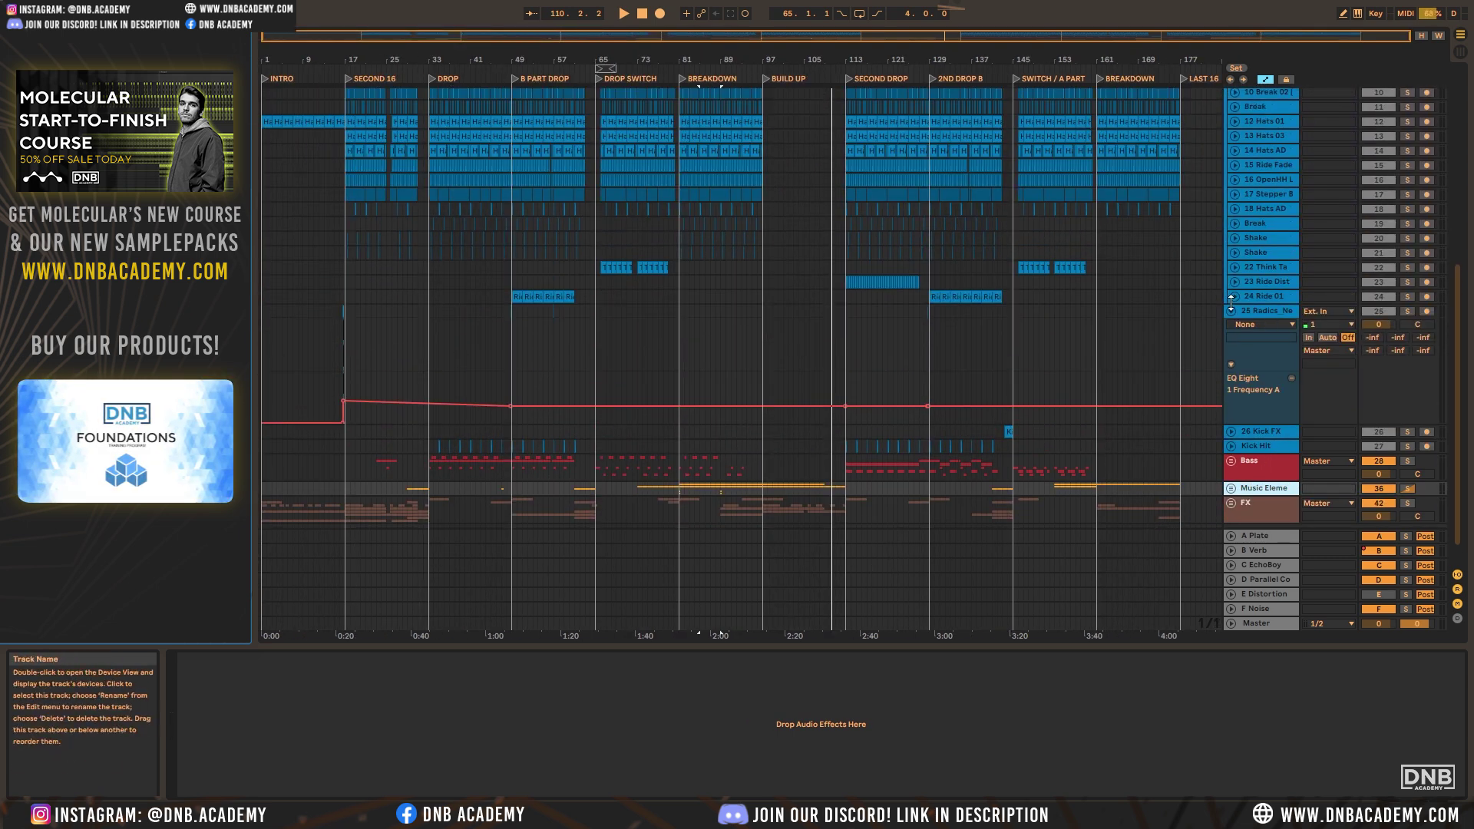
pyautogui.click(1230, 103)
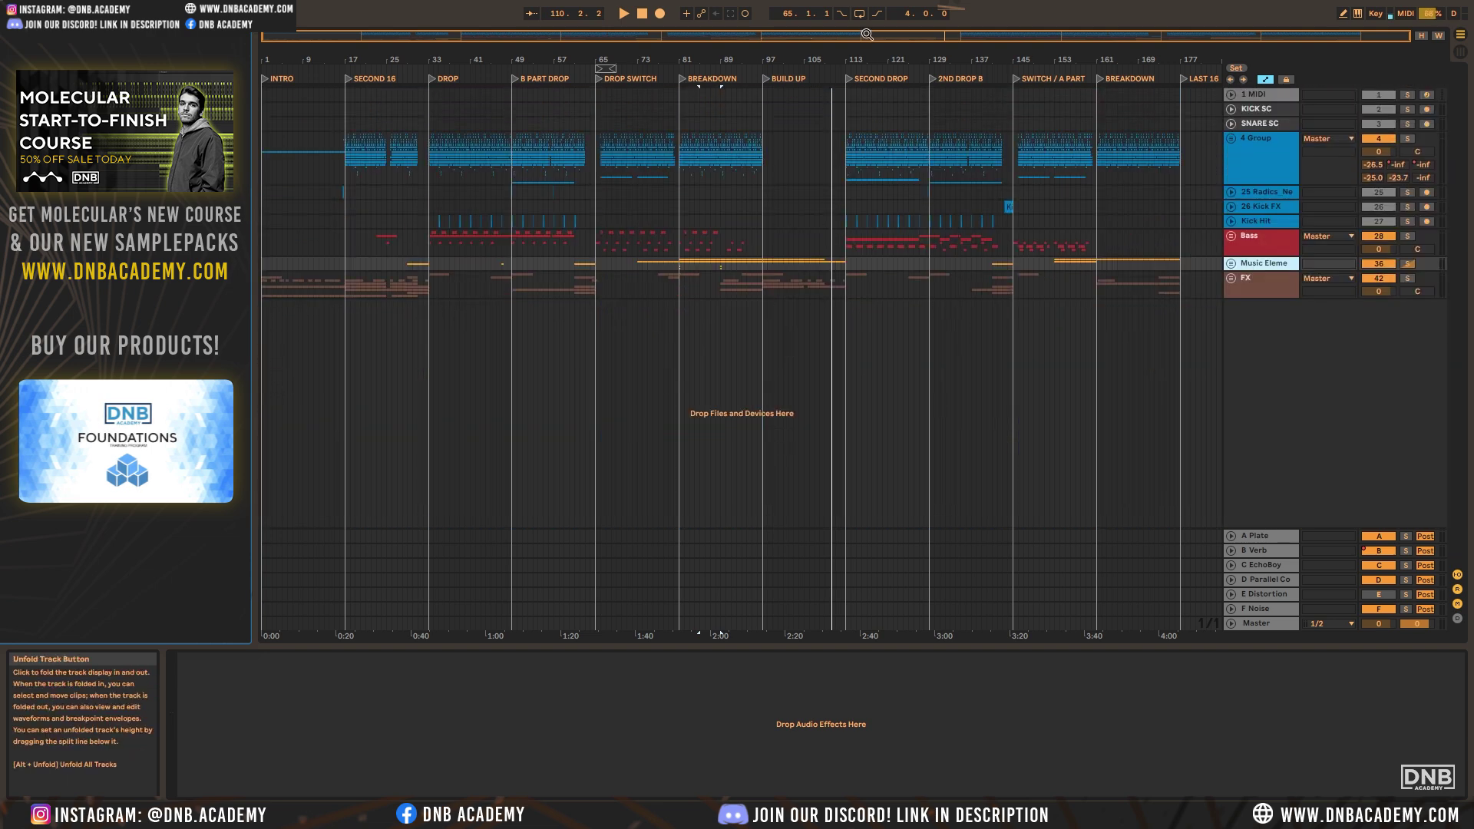
pyautogui.moveTo(783, 35)
pyautogui.mouseDown()
pyautogui.moveTo(783, 53)
pyautogui.moveTo(783, 38)
pyautogui.mouseUp()
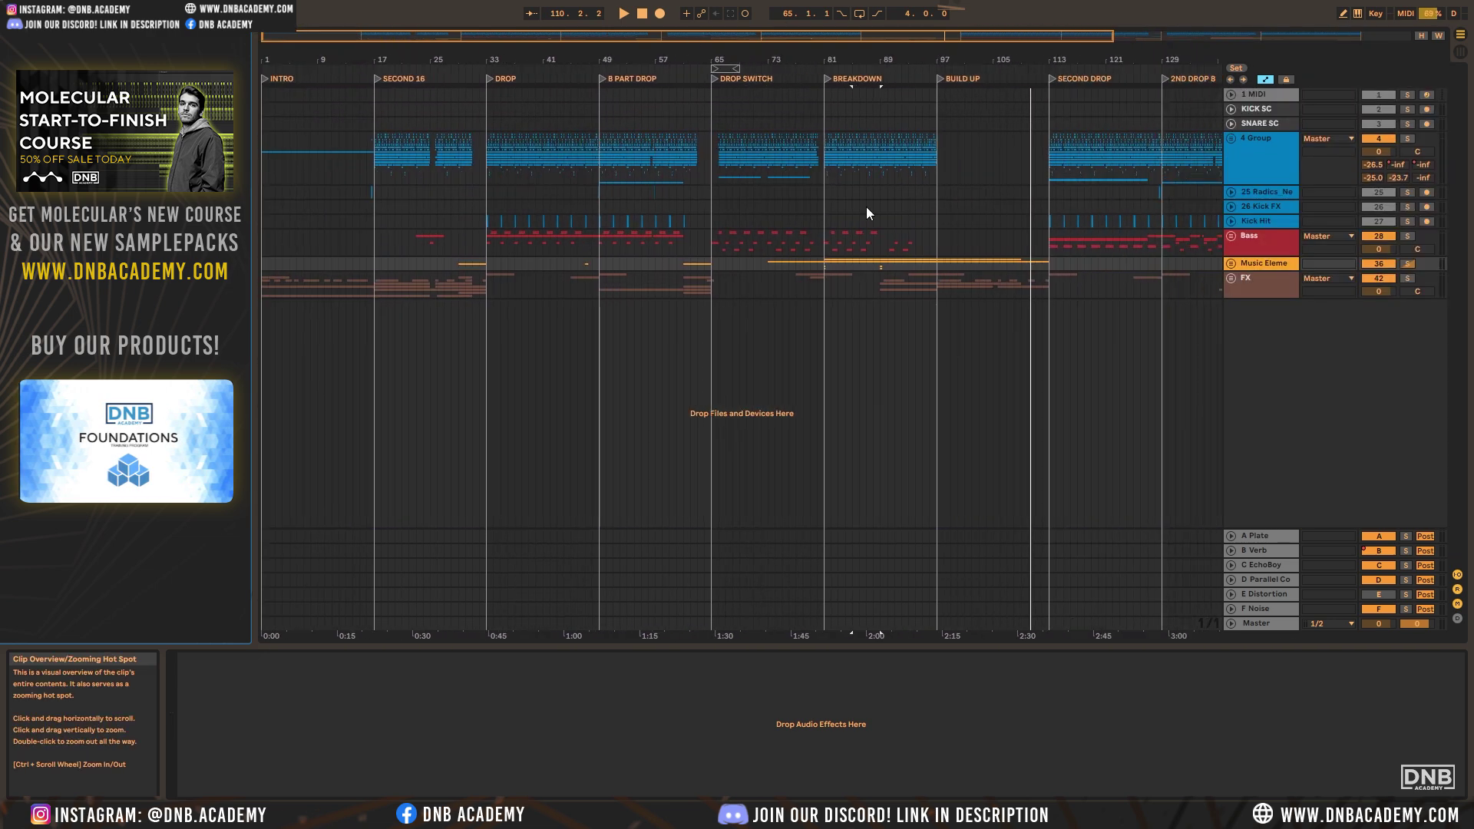
# Unfold the FX group, solo it in place of the Music Elements group, and fold audio track 50
pyautogui.click(1231, 277)
pyautogui.click(1408, 279)
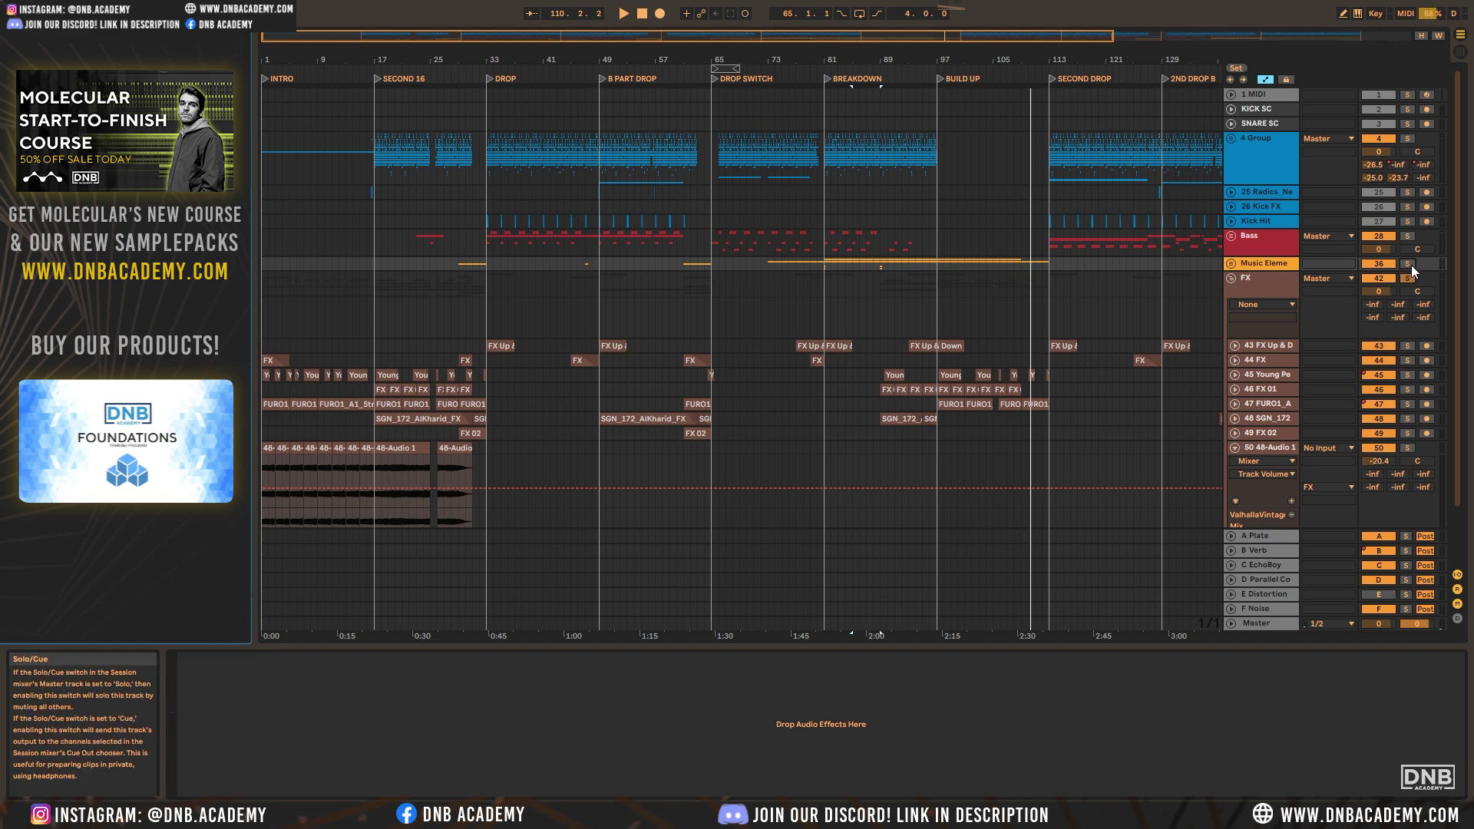
pyautogui.click(1407, 279)
pyautogui.scroll(-3, 604, 334)
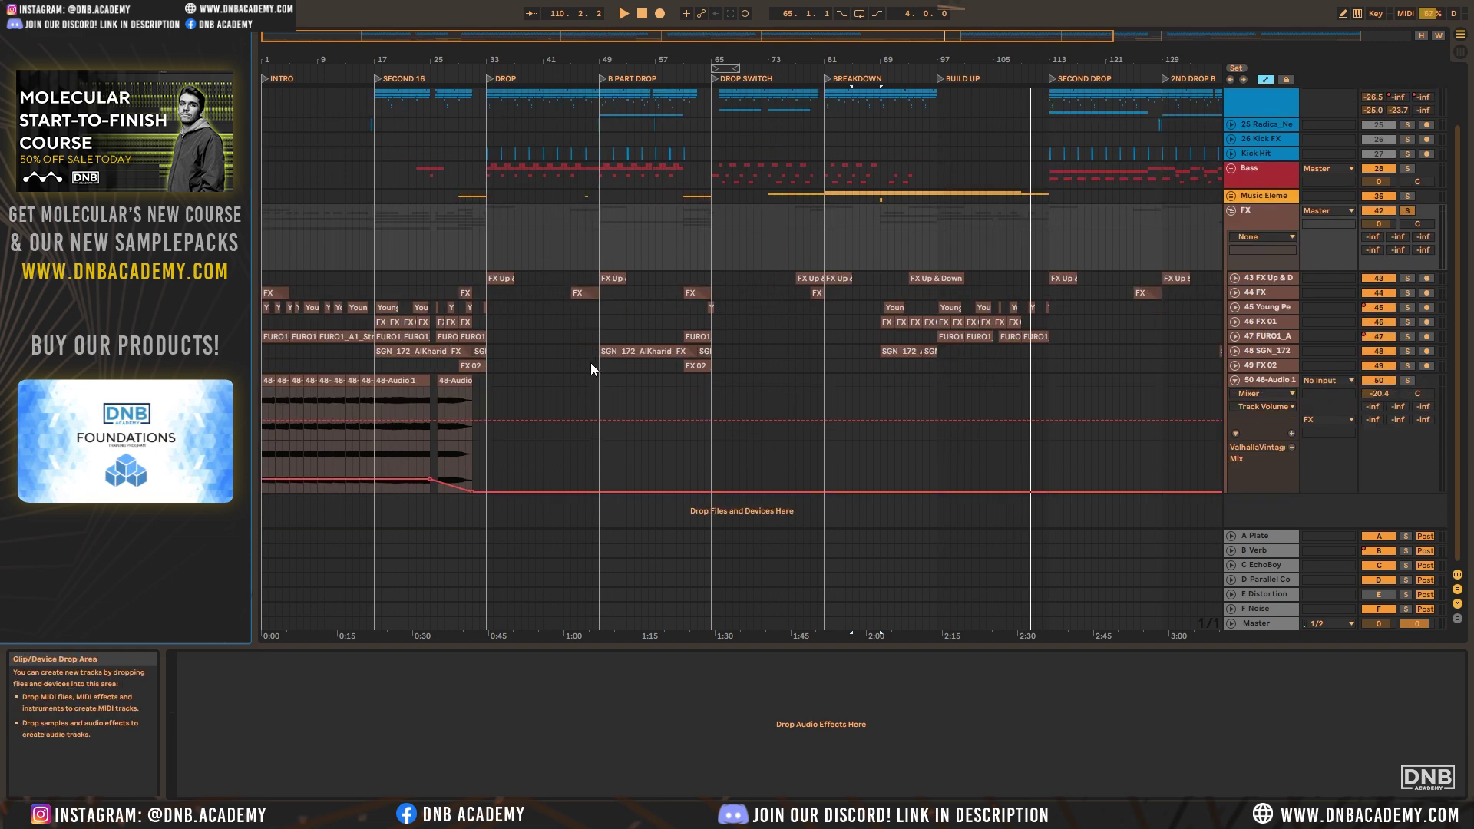
pyautogui.click(1235, 380)
pyautogui.scroll(3, 1113, 322)
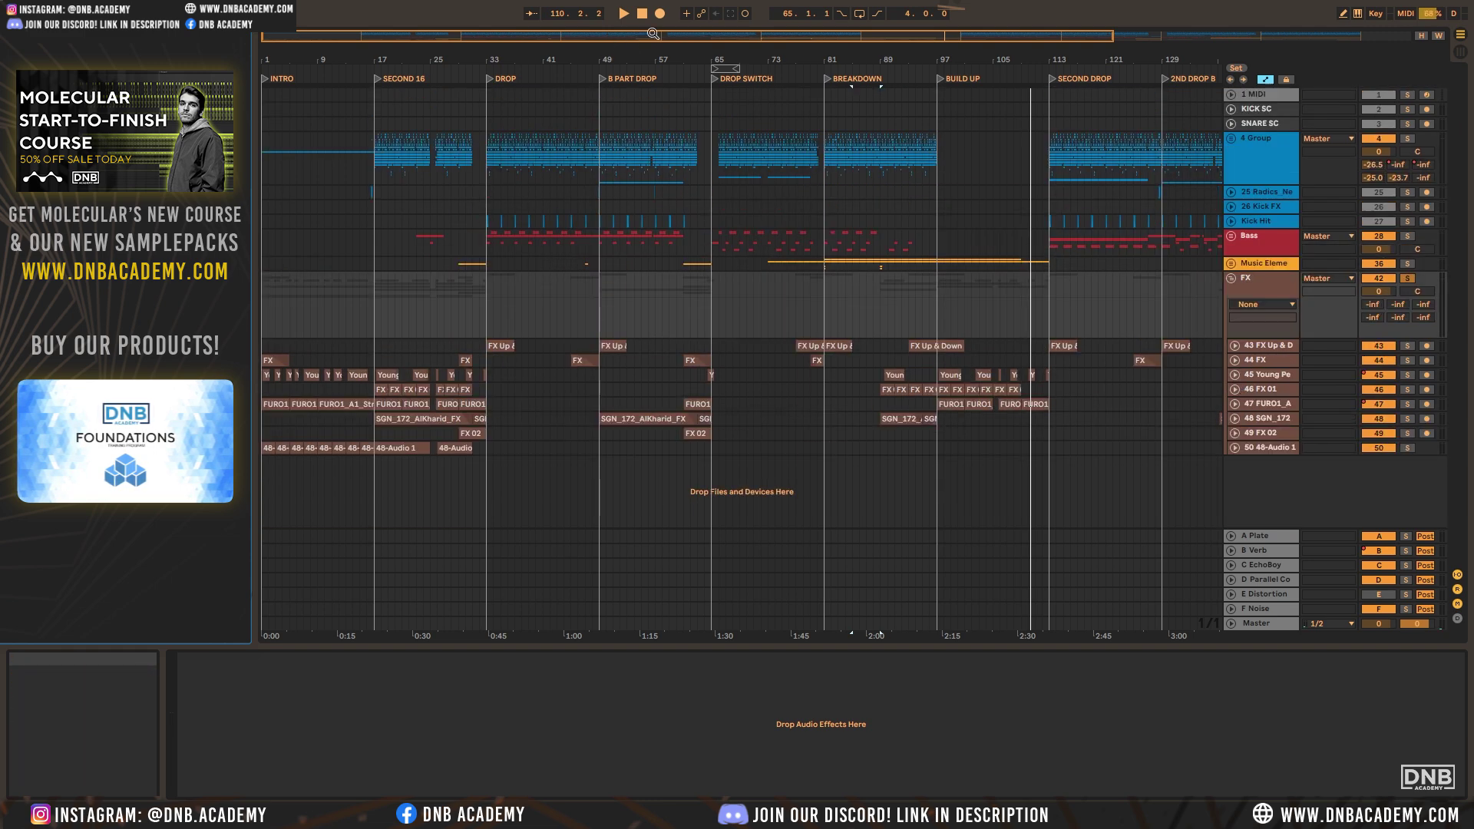
# Play the soloed FX group from the start of the INTRO and show the devices of track 45
pyautogui.click(647, 17)
pyautogui.press('space')
pyautogui.click(1234, 360)
pyautogui.click(1234, 360)
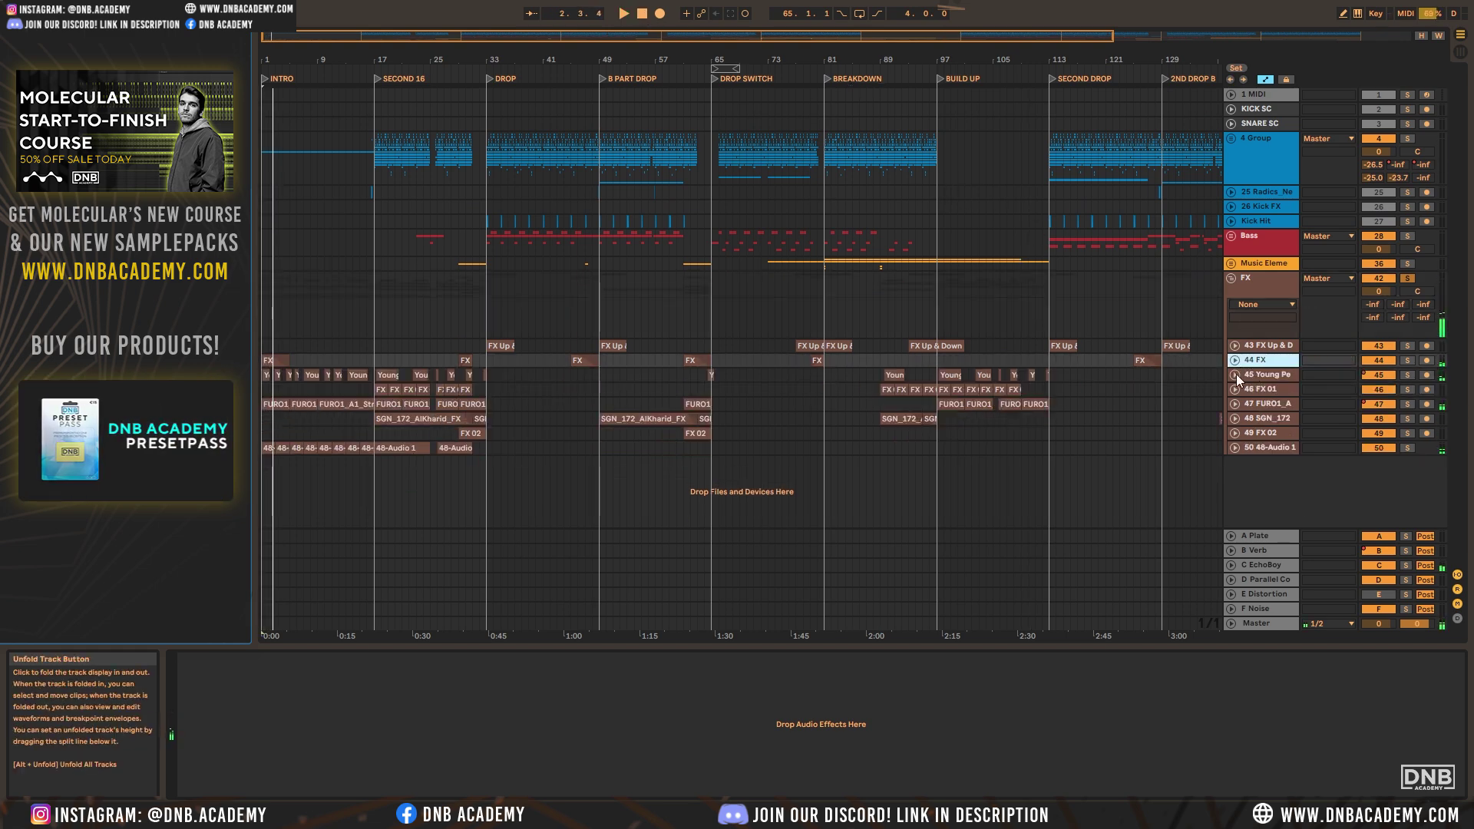
pyautogui.click(1278, 375)
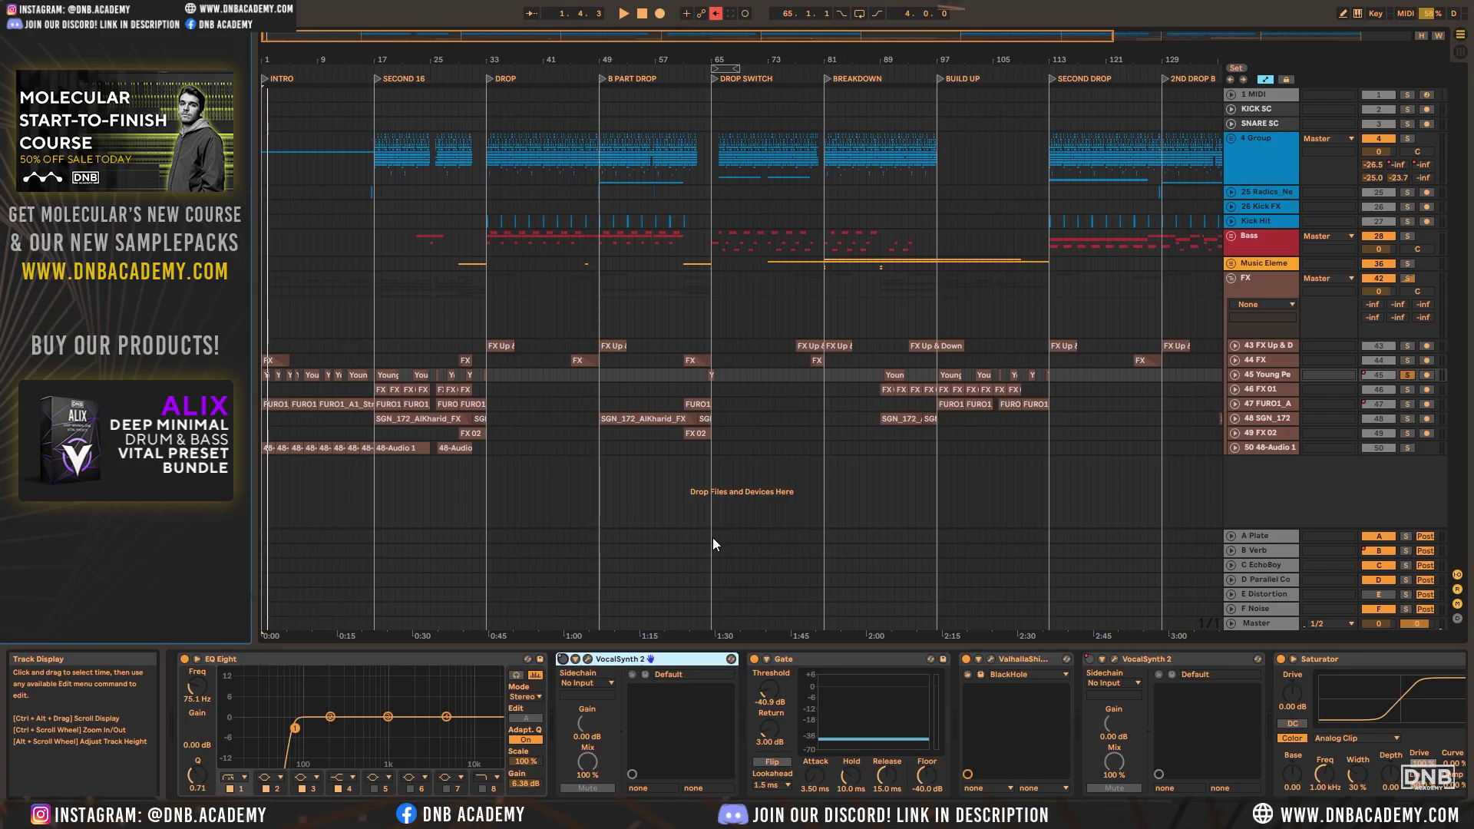
# Play track 45 from the INTRO and examine its device chain from EQ Eight through to Saturator
pyautogui.press('space')
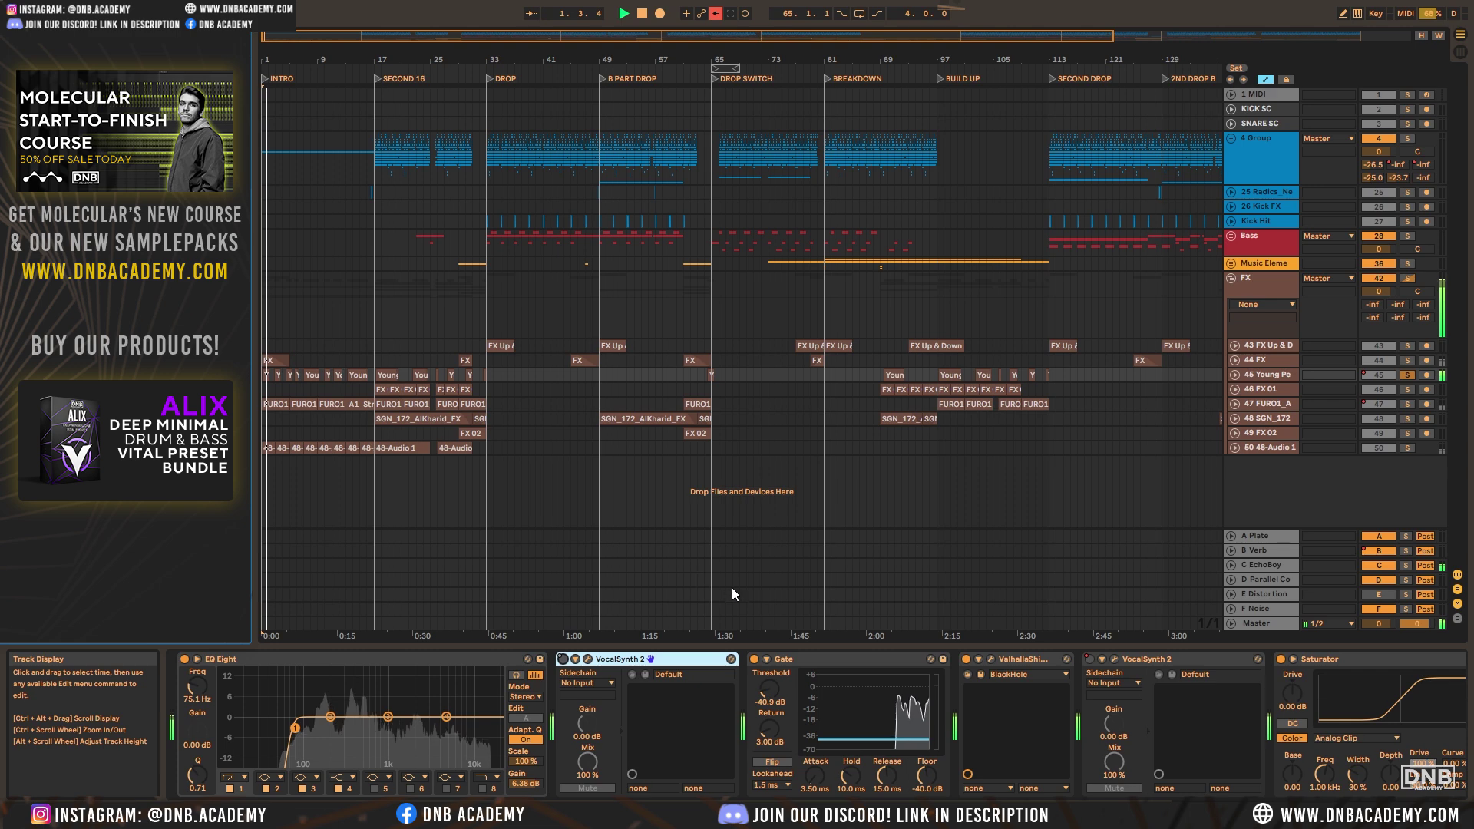
pyautogui.hscroll(3, 730, 691)
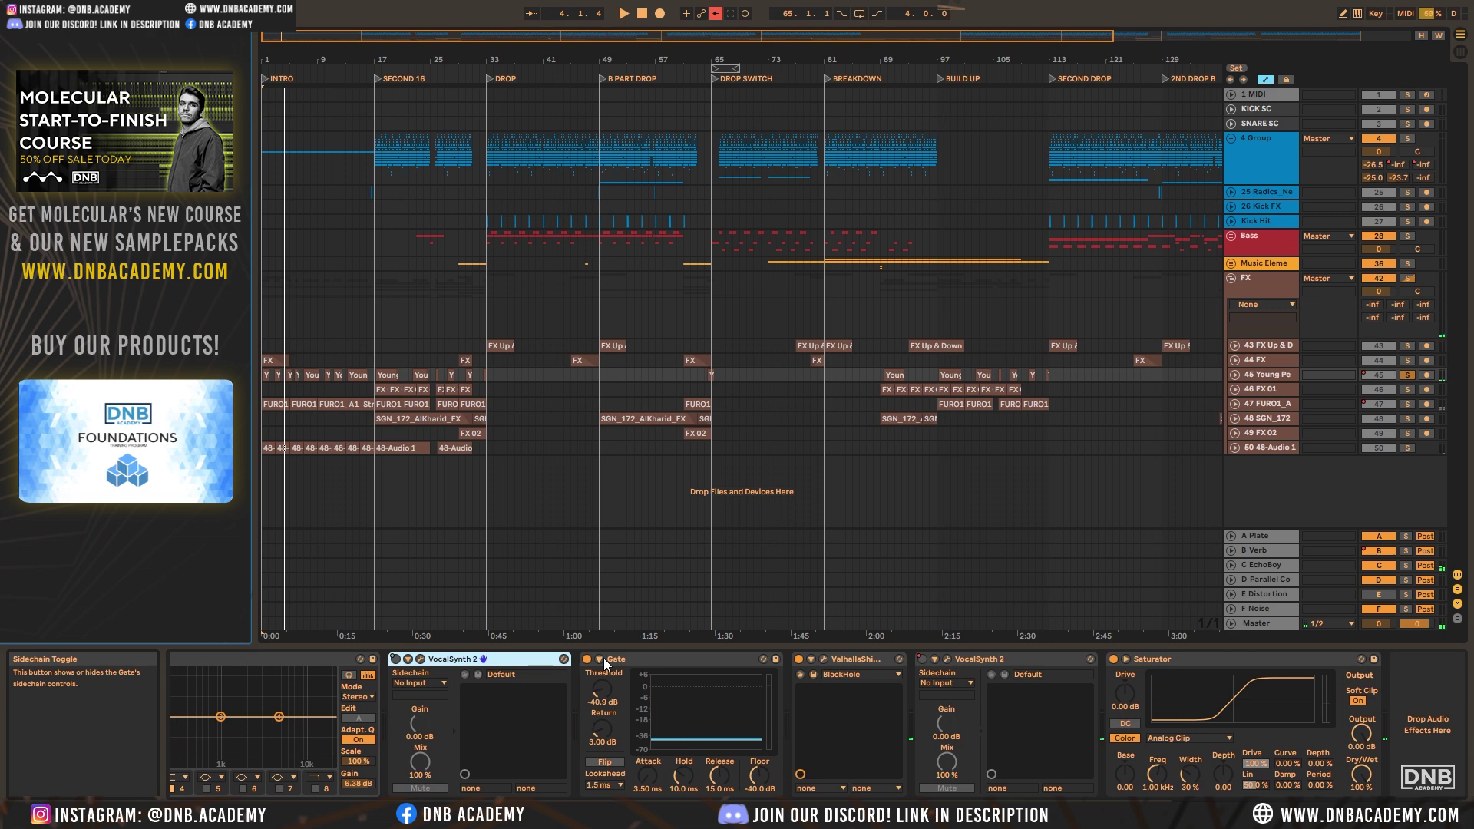
pyautogui.hscroll(-3, 344, 731)
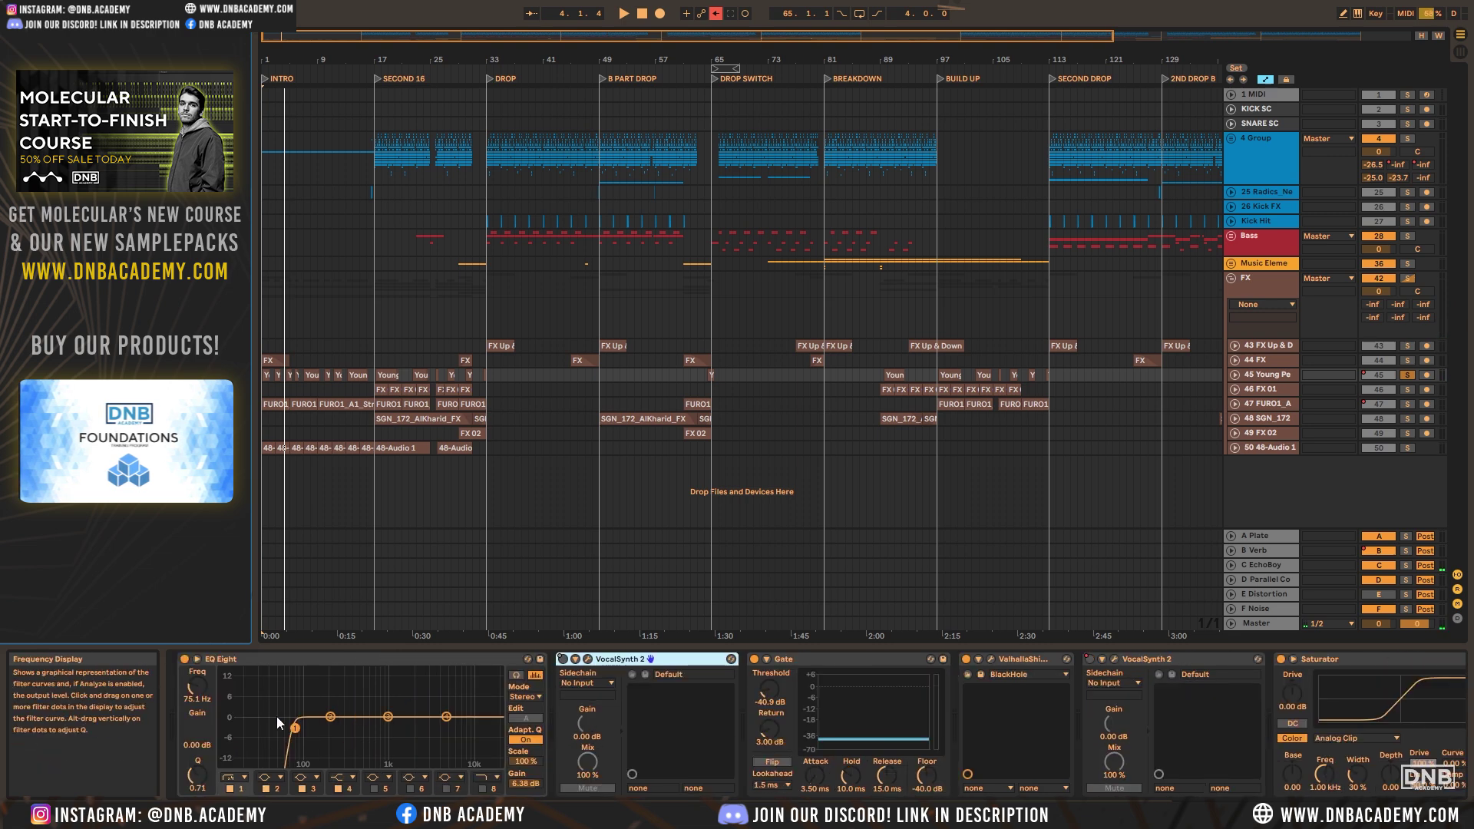
pyautogui.hscroll(3, 343, 731)
# Open track 45's ValhallaShimmer settings, listen to the vocal from the INTRO, and close the plug-in window
pyautogui.click(827, 657)
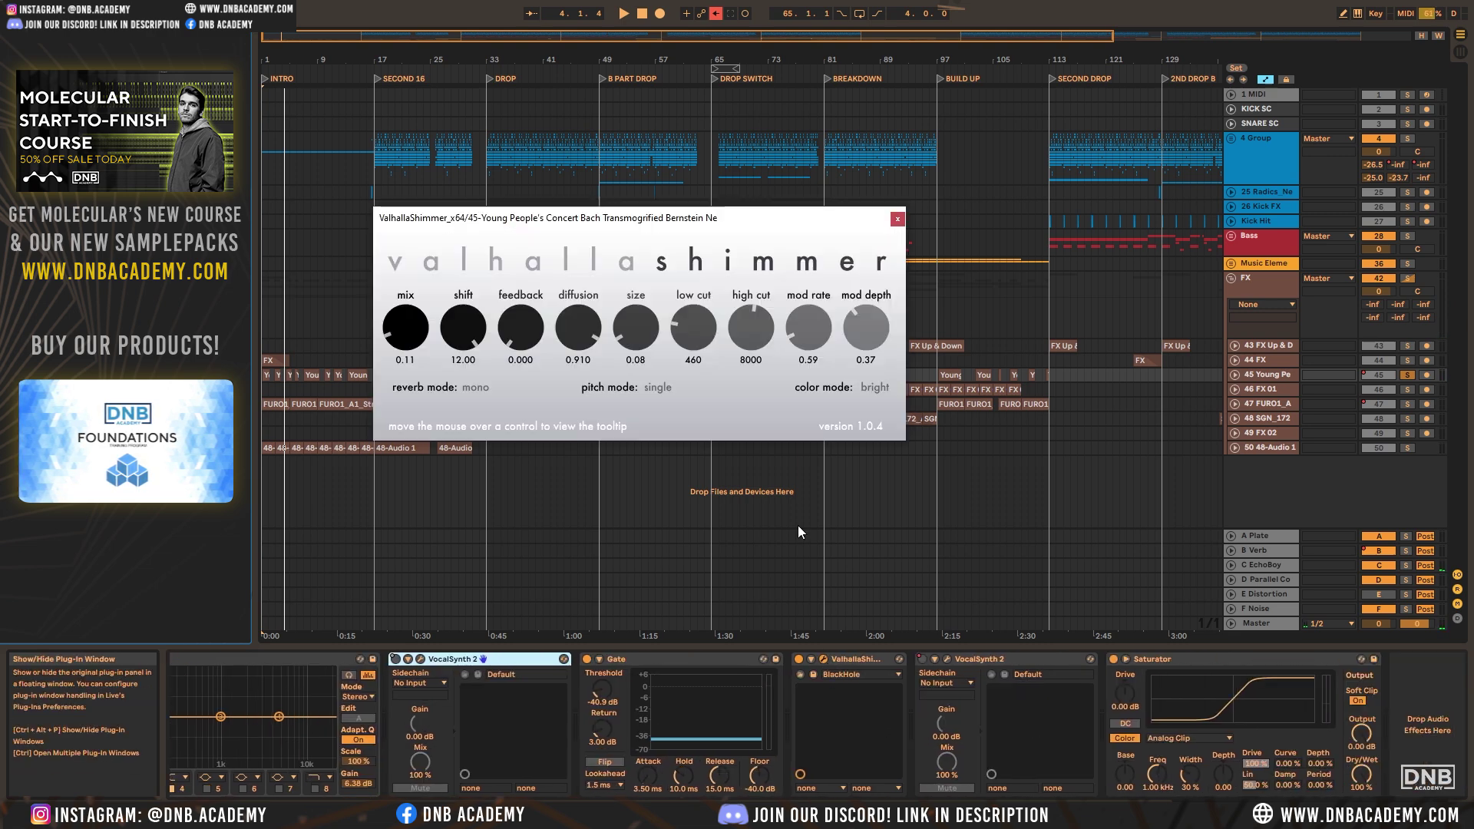
pyautogui.press('space')
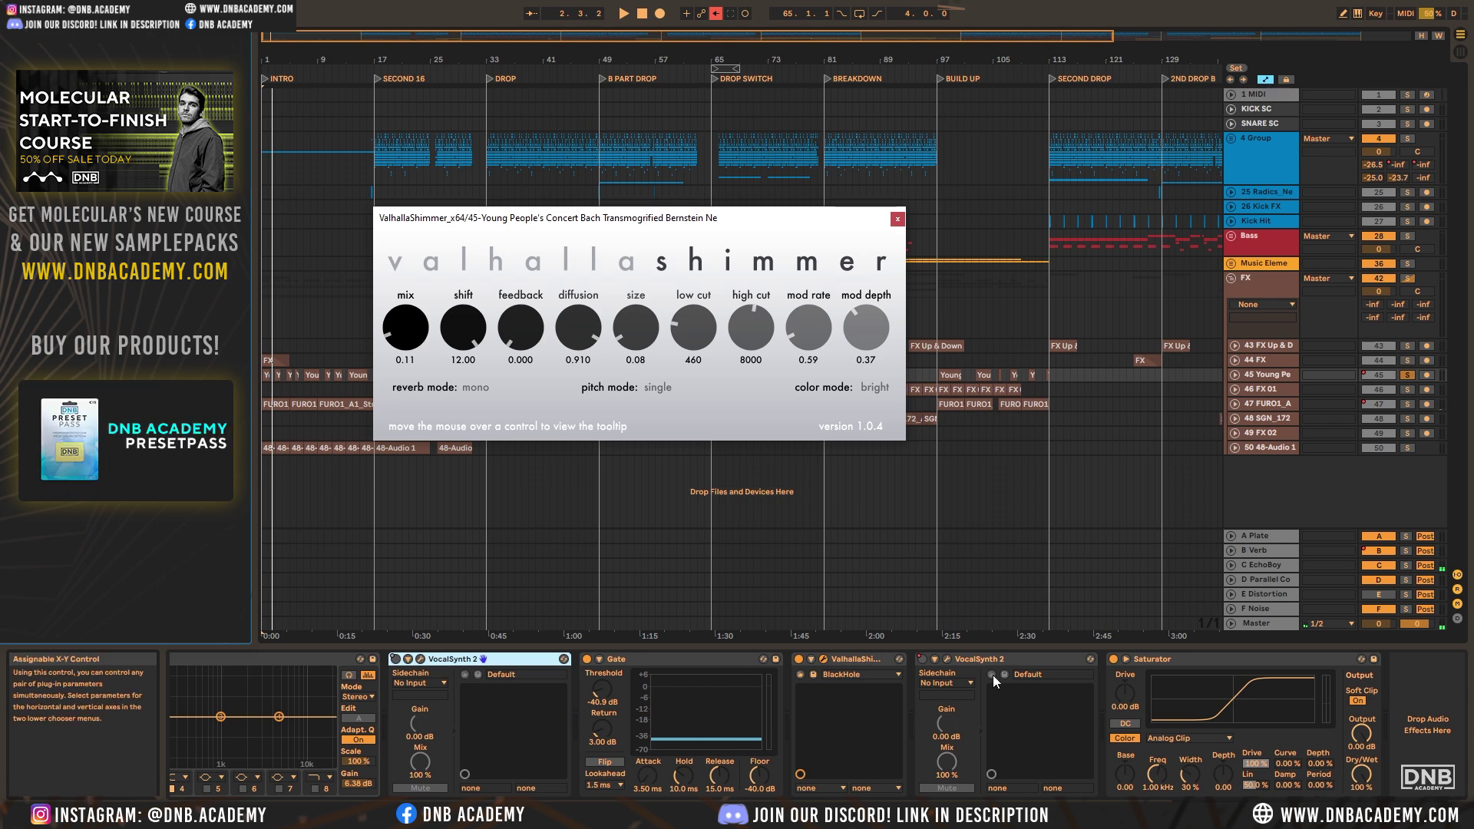
pyautogui.click(897, 219)
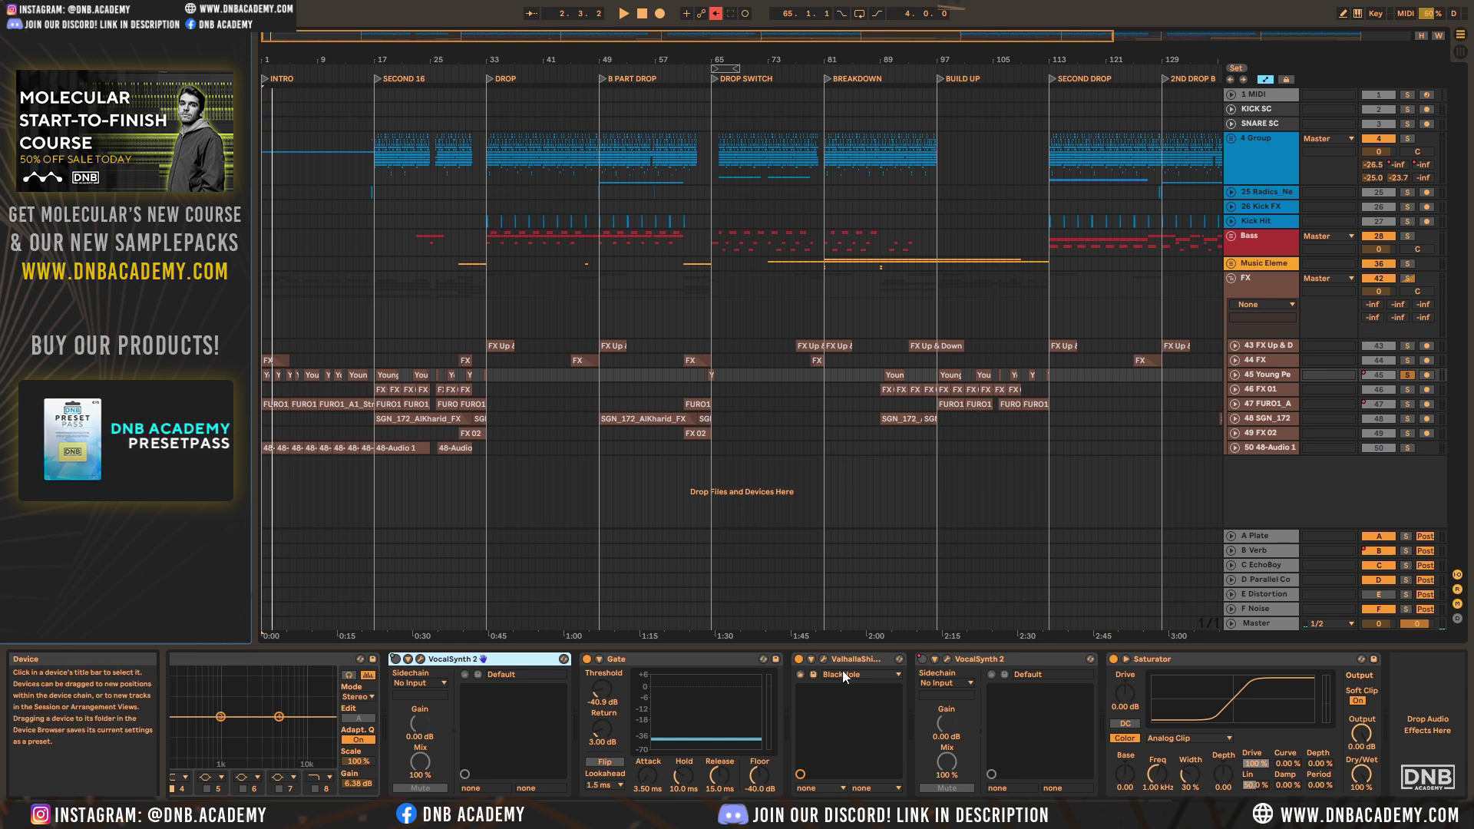
# Unfold track 45 to examine its VocalSynth 2, Speaker On and C-EchoBoy automation lanes while playing the INTRO
pyautogui.click(1234, 374)
pyautogui.scroll(-5, 786, 427)
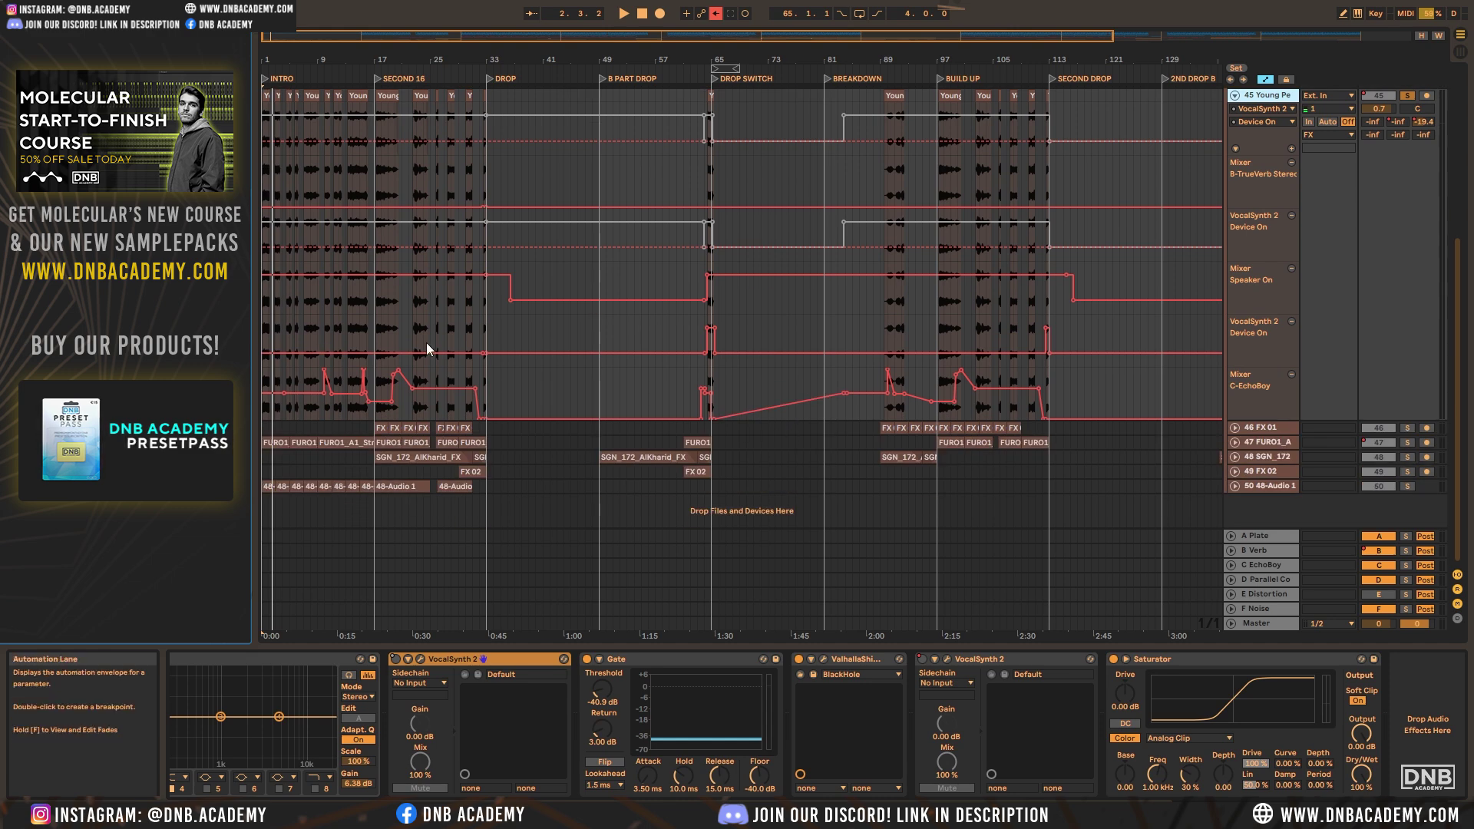
pyautogui.scroll(2, 476, 407)
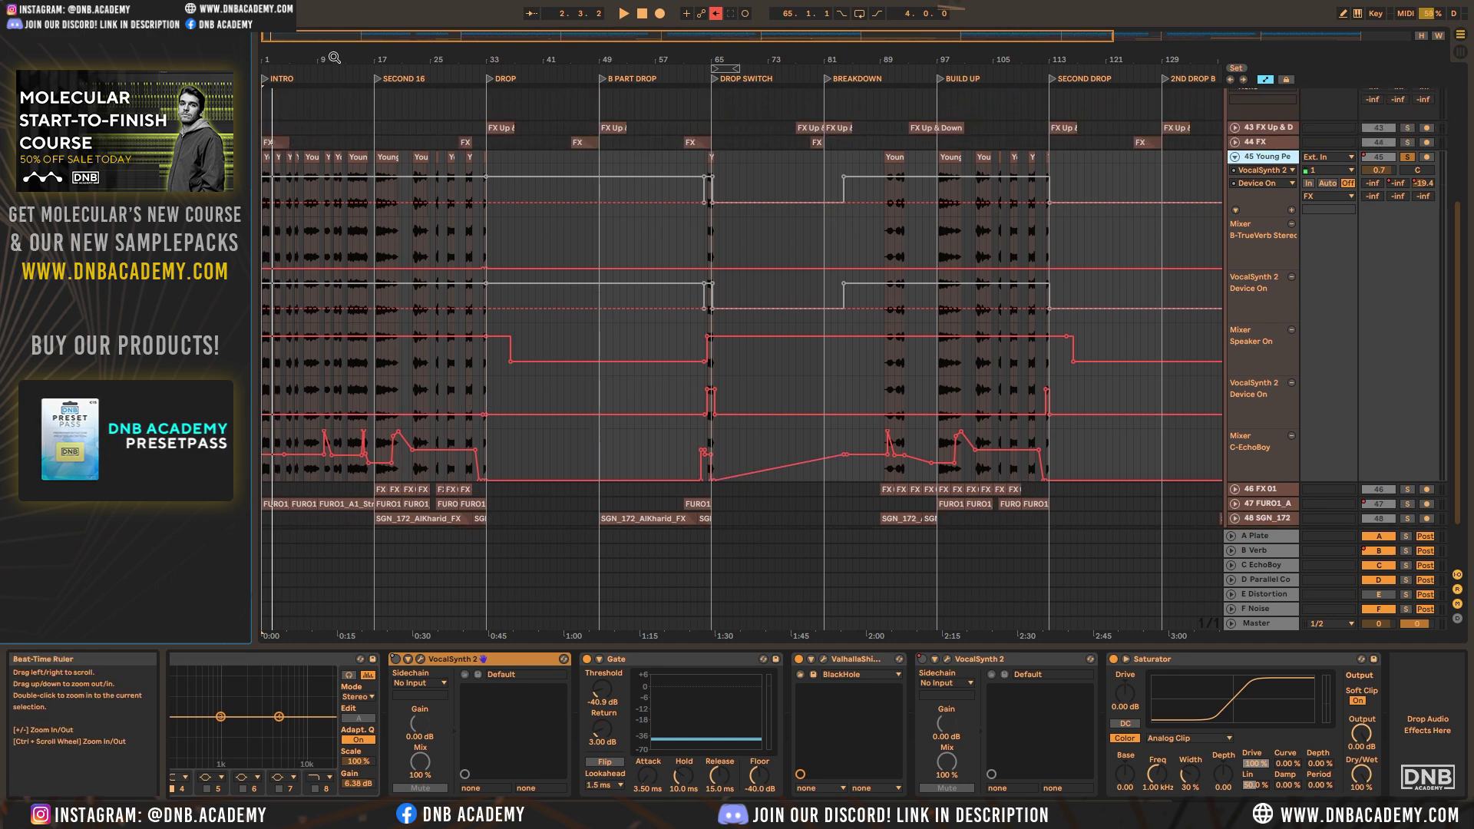
pyautogui.click(313, 73)
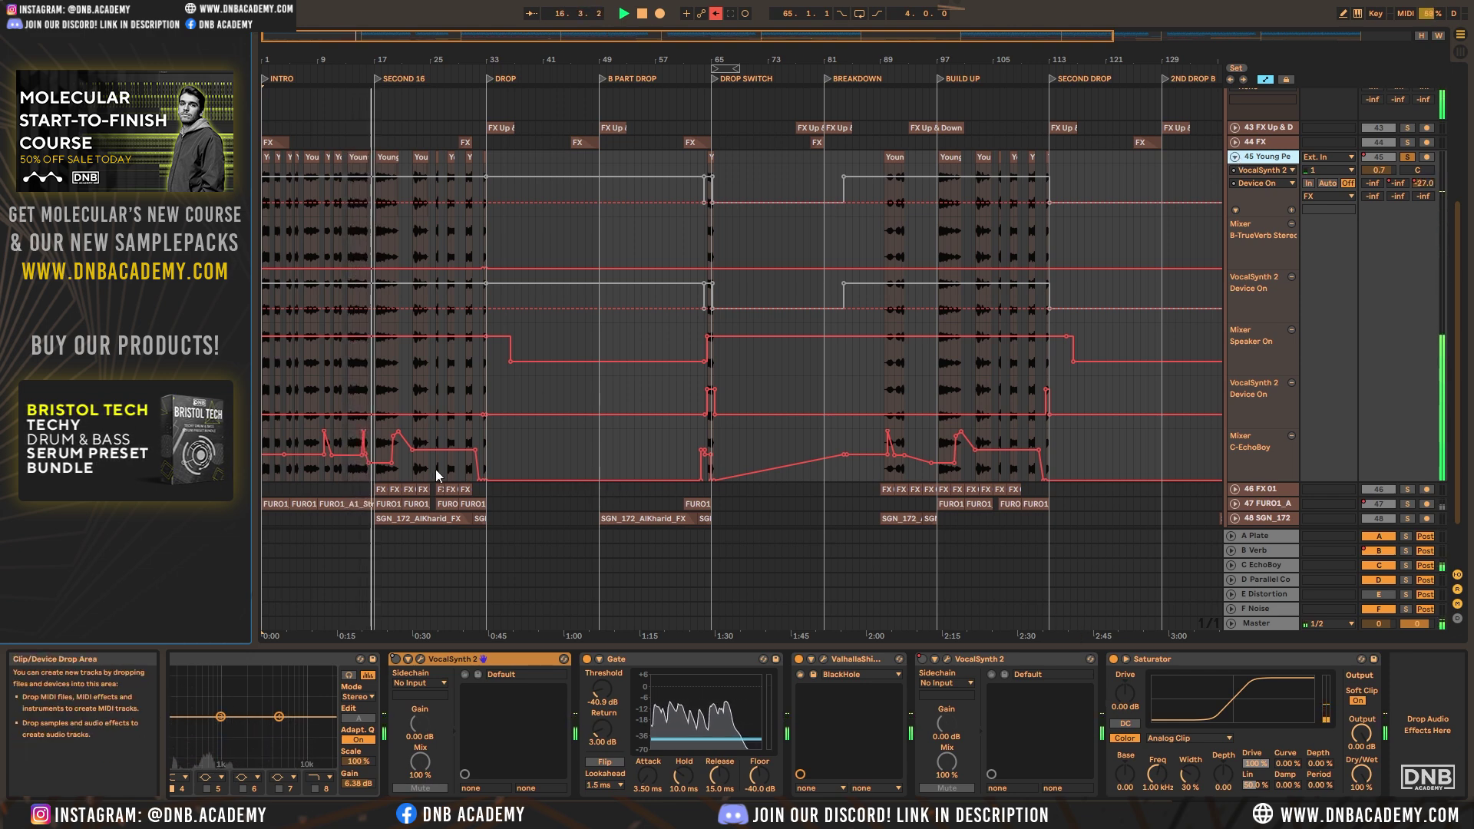
# Fold track 45 and zoom the timeline to the range from INTRO to SECOND DROP
pyautogui.scroll(3, 586, 477)
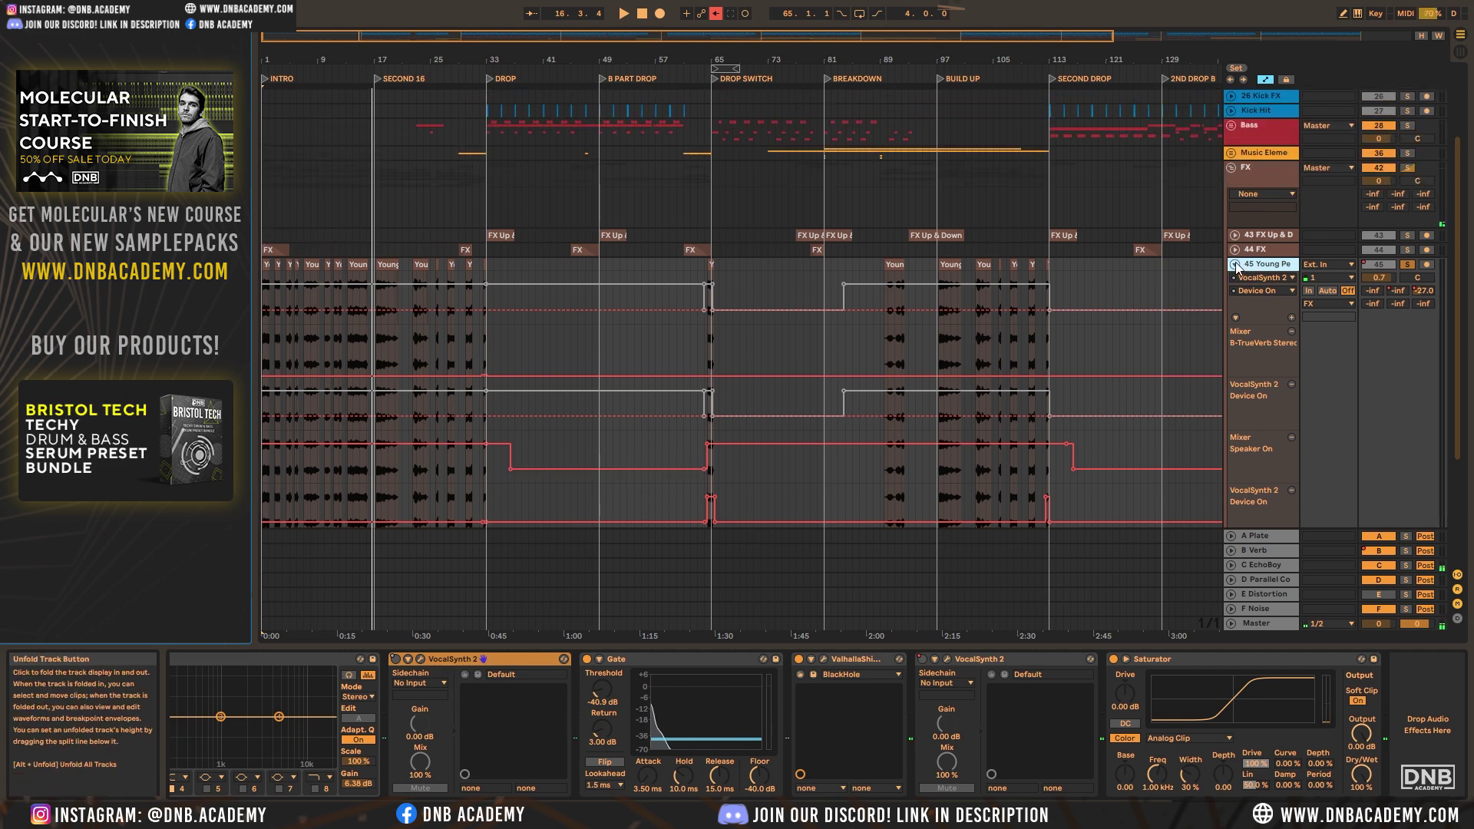
pyautogui.click(1236, 261)
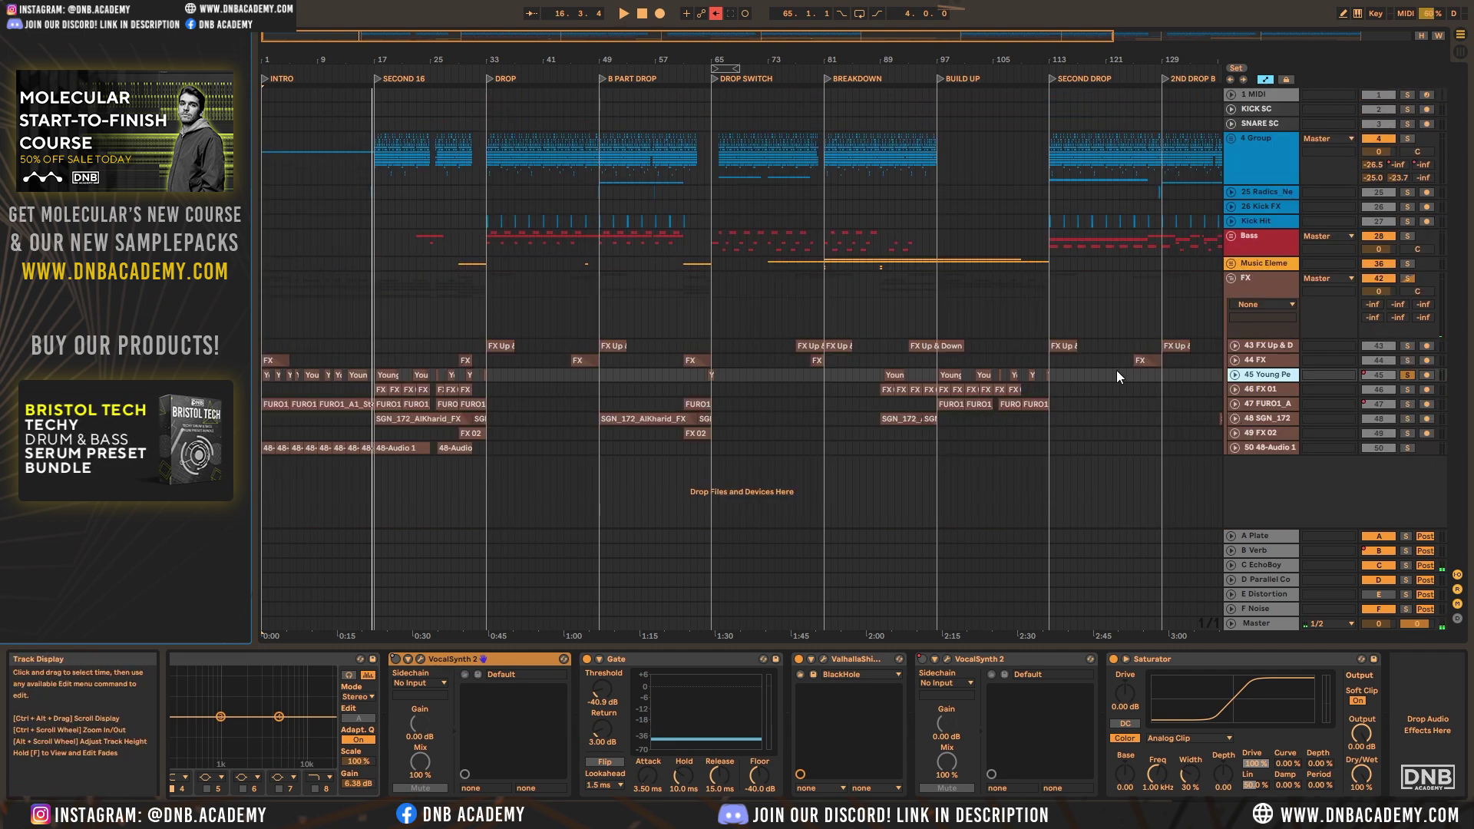
pyautogui.moveTo(667, 39); pyautogui.dragTo(649, 34)
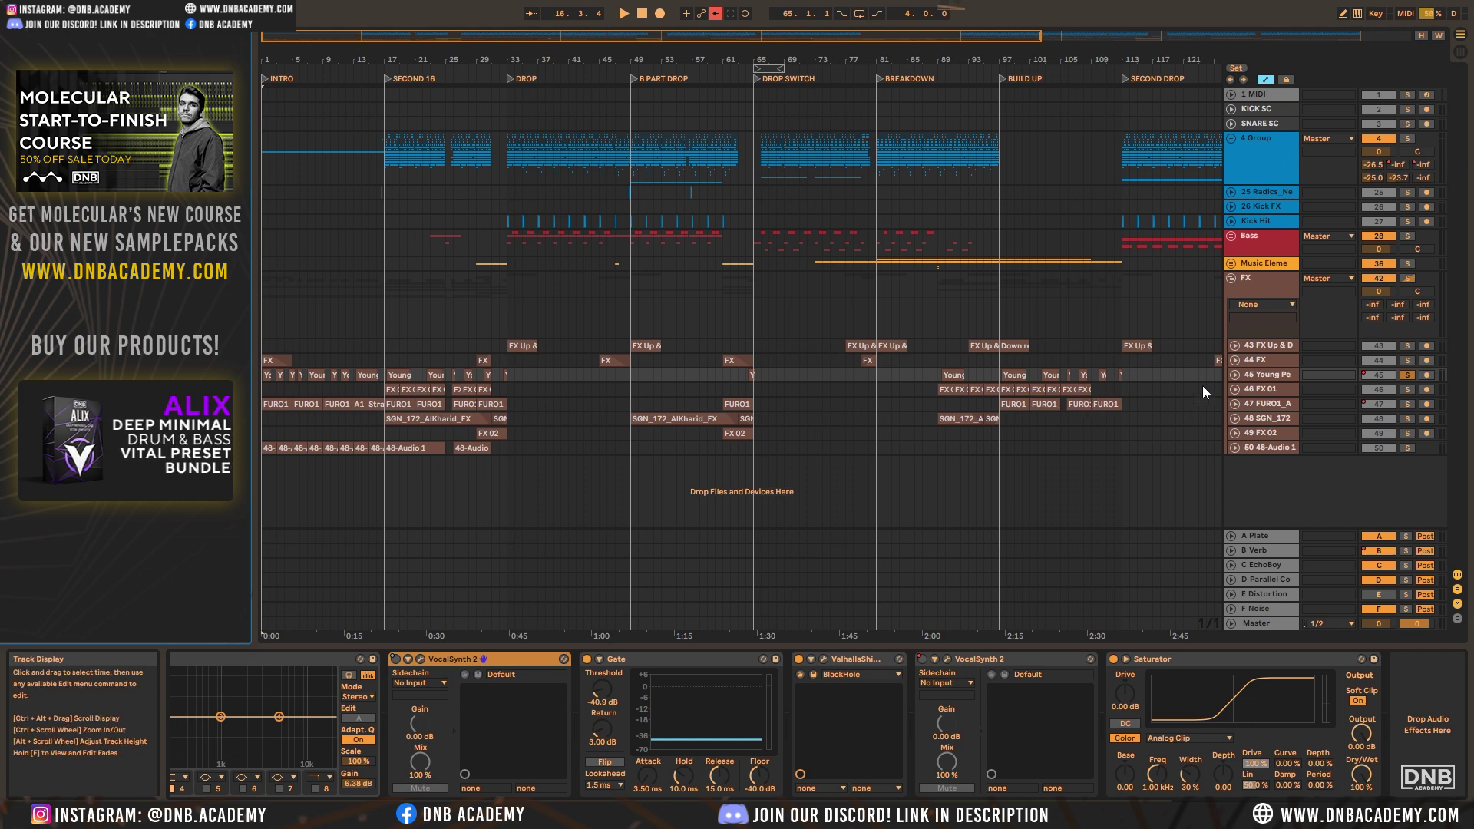
pyautogui.click(1234, 375)
pyautogui.click(1234, 375)
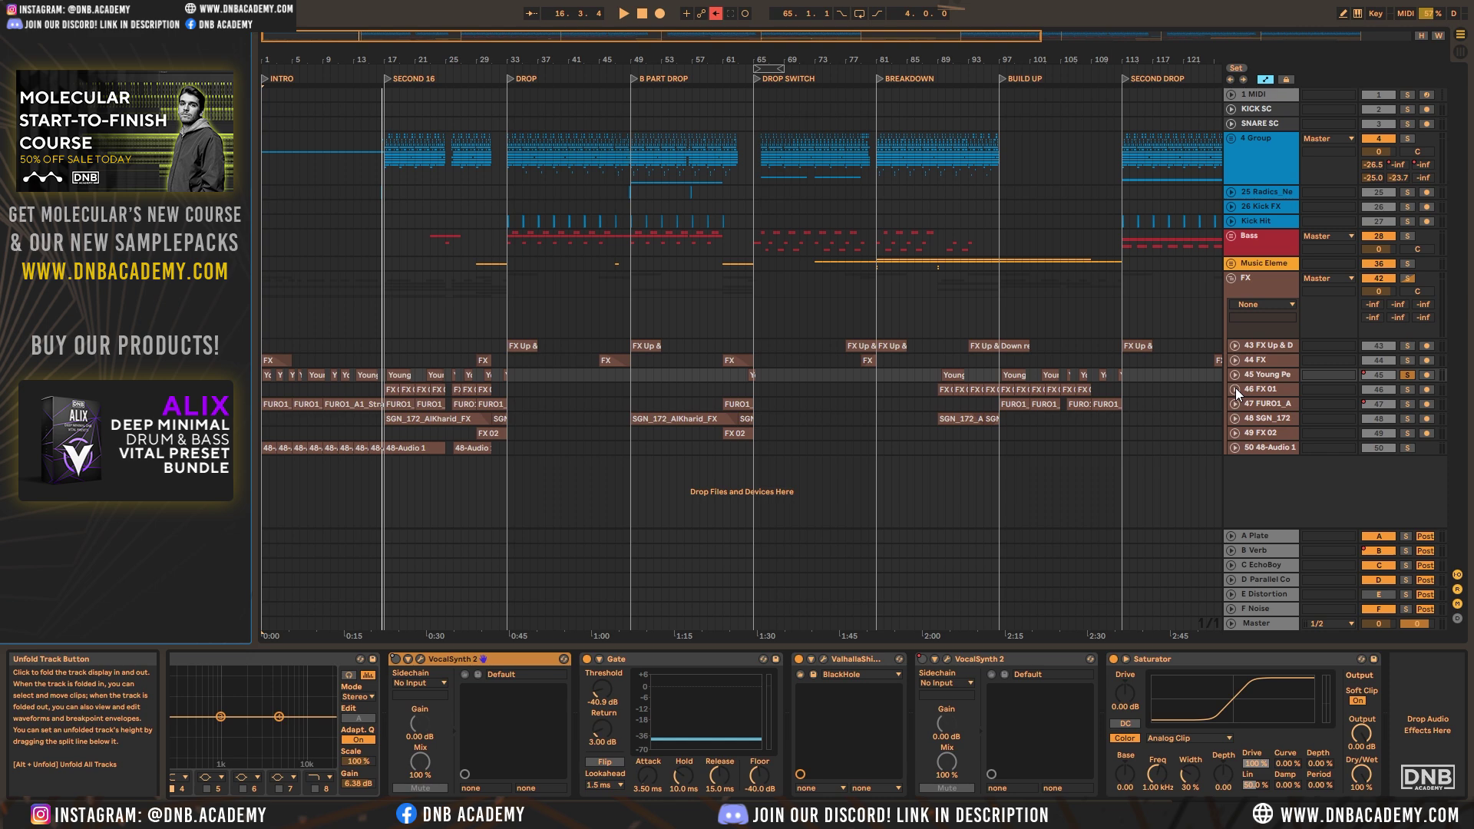
# Unfold track 44 FX, solo it and play its first clip at bar 1
pyautogui.click(1234, 360)
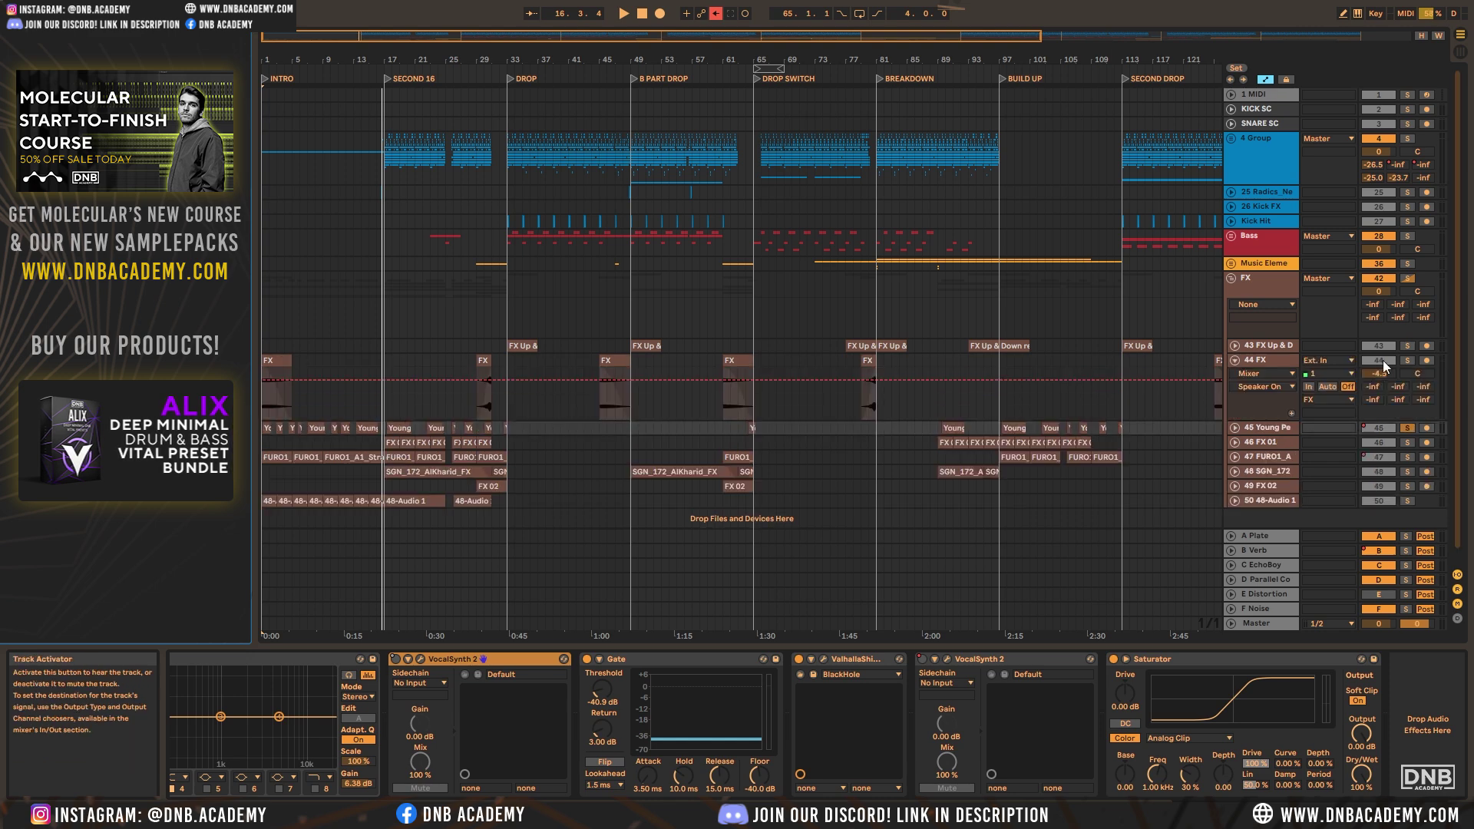
pyautogui.click(293, 353)
pyautogui.press('space')
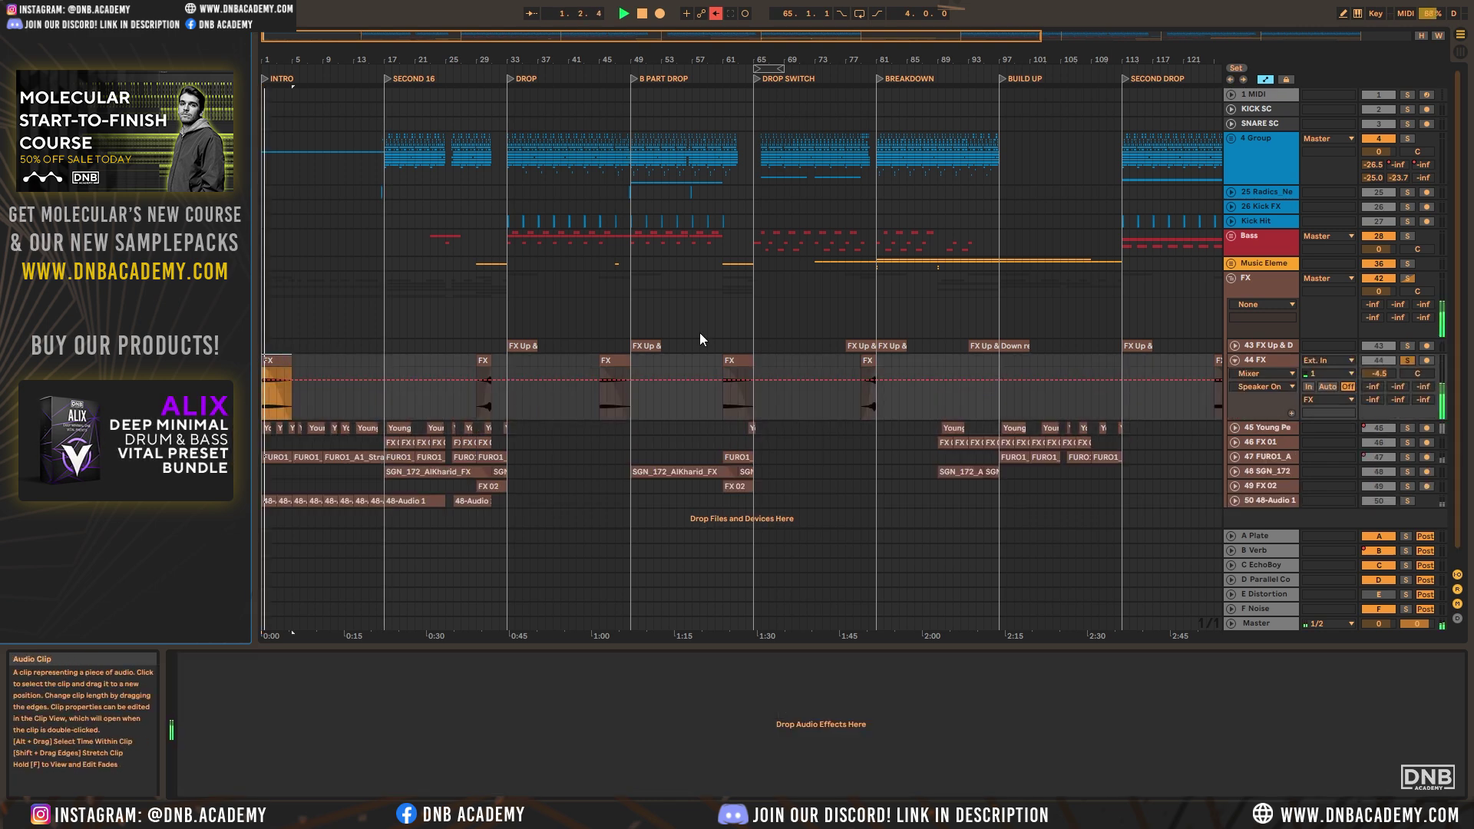
# Unfold track 43, select its clip at DROP, solo the track and play that clip
pyautogui.click(1235, 346)
pyautogui.click(526, 360)
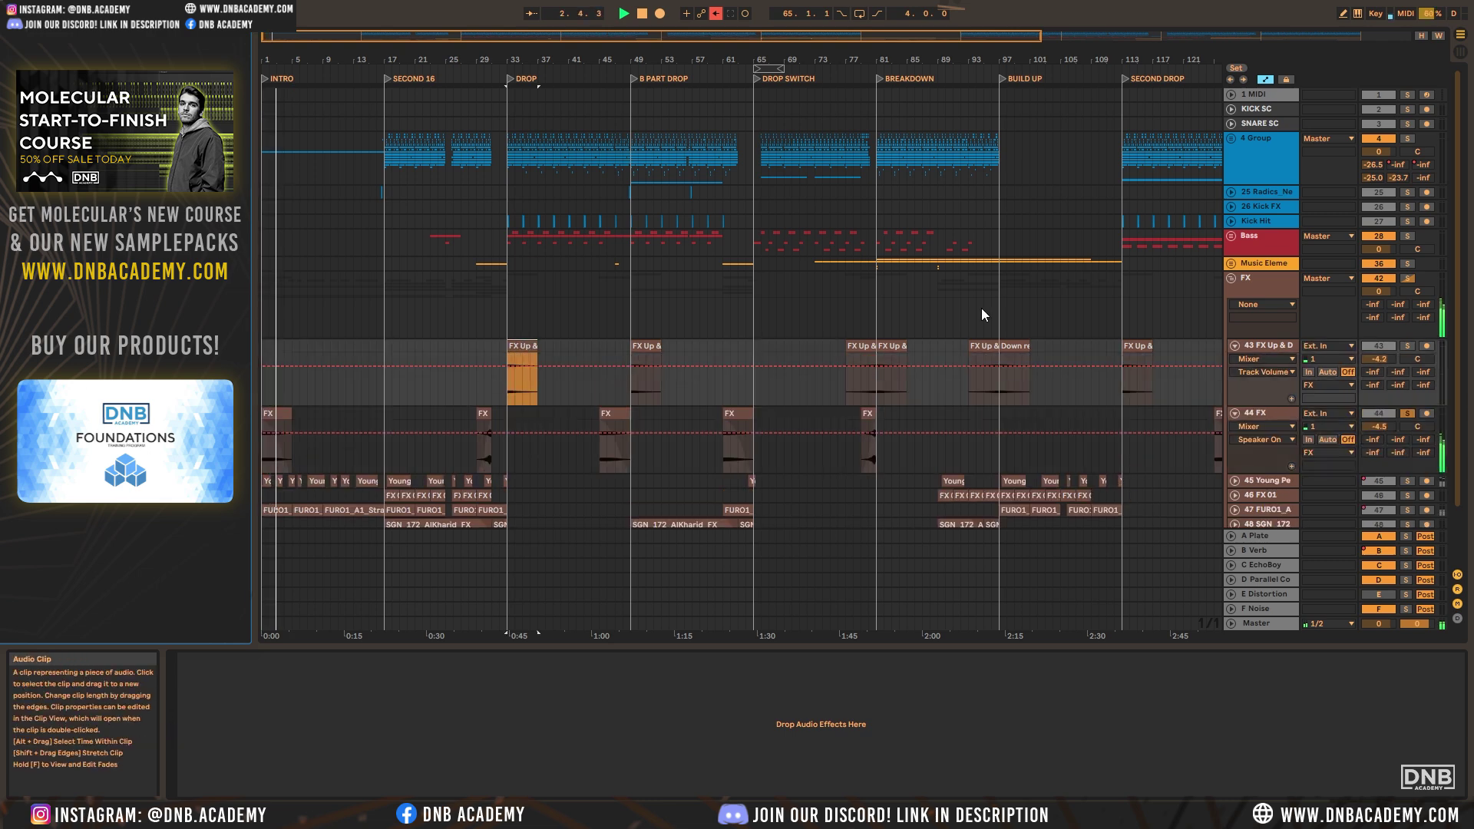
pyautogui.click(1410, 350)
pyautogui.press('space')
pyautogui.press('space')
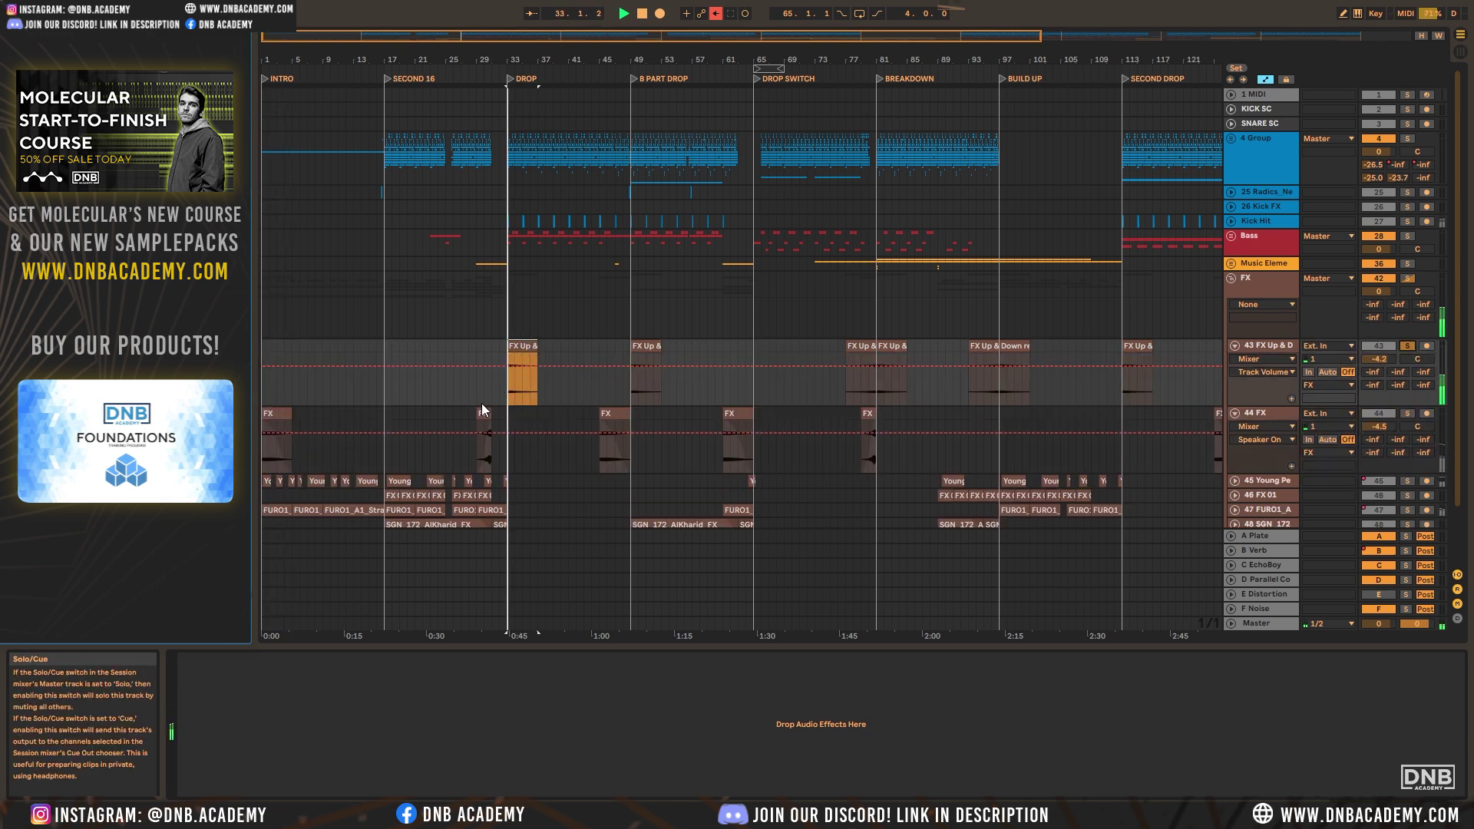
# Play track 44 FX's clip just before DROP, then fold tracks 44 and 43
pyautogui.click(483, 437)
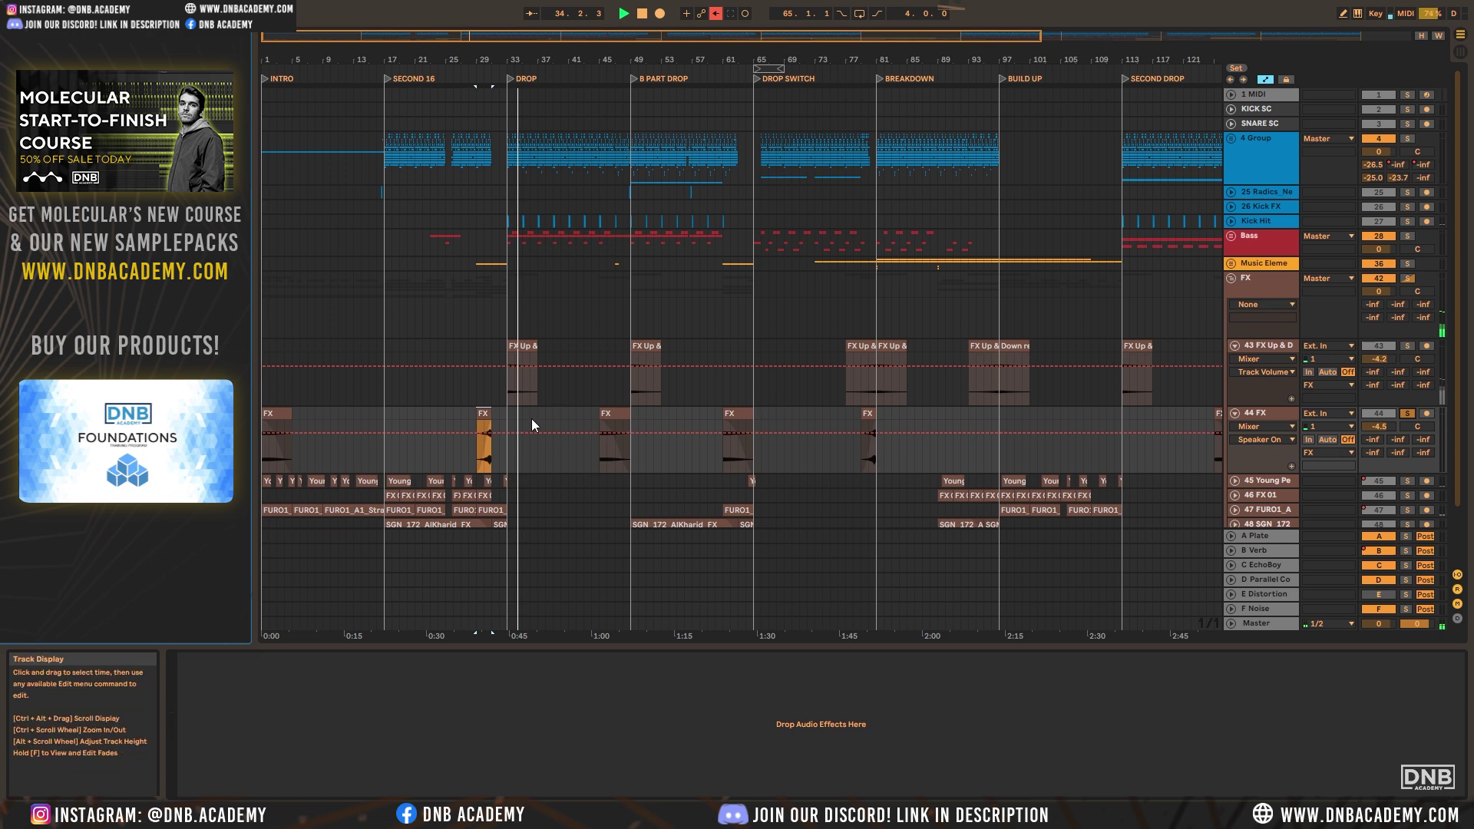
pyautogui.scroll(-2, 711, 426)
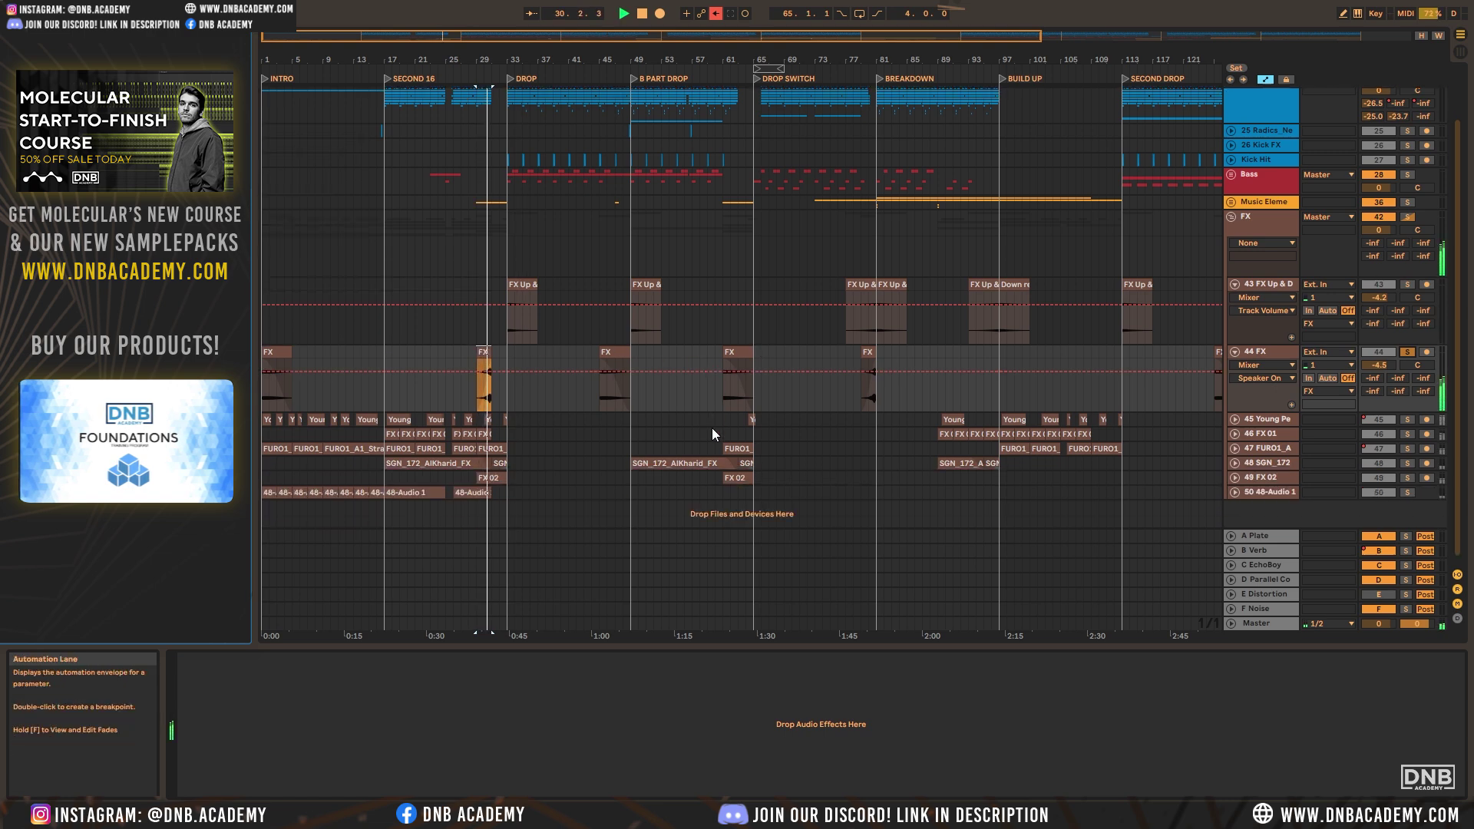
pyautogui.click(1235, 352)
pyautogui.click(1234, 285)
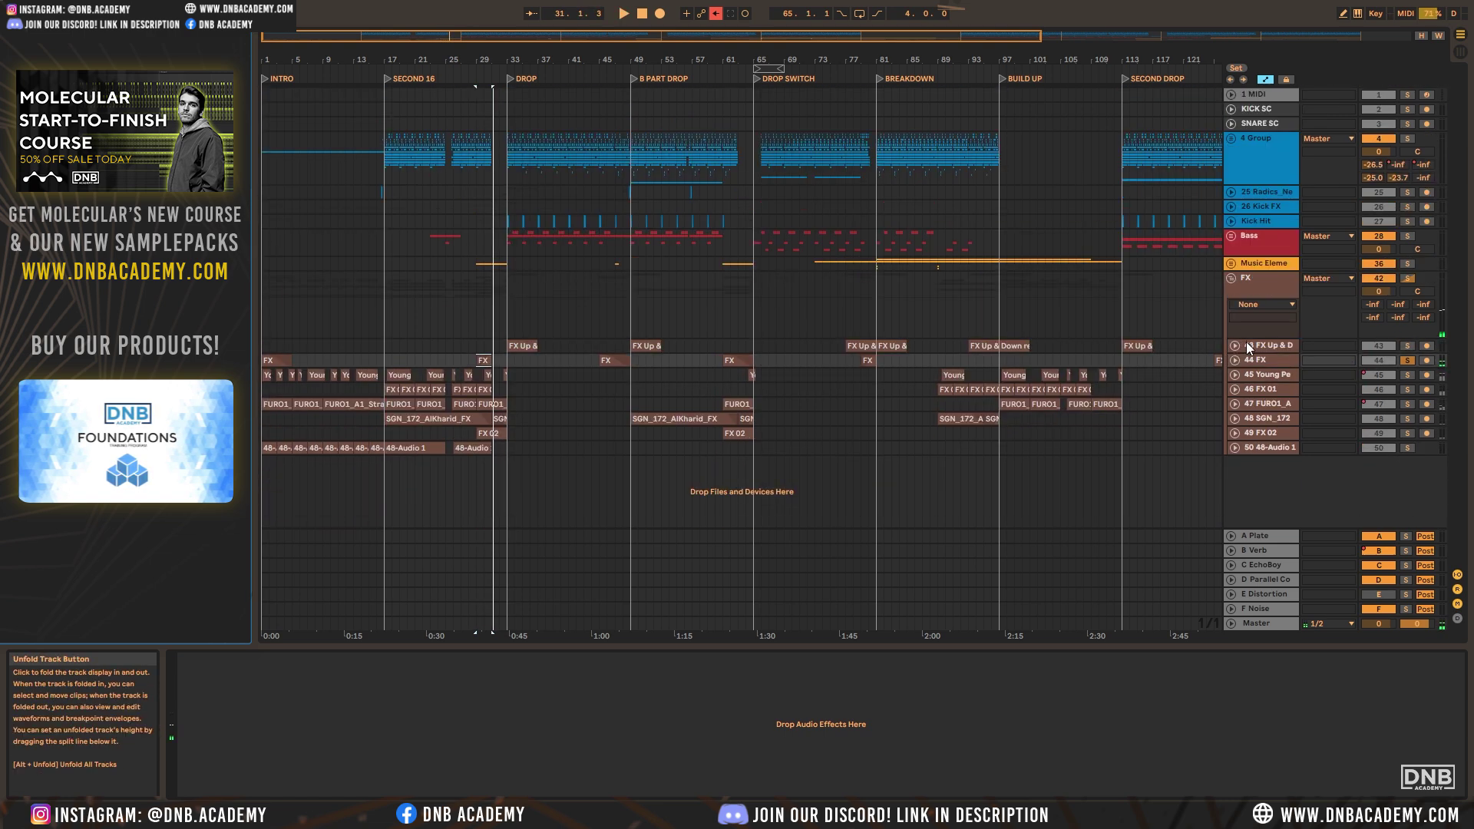
# Unfold track 46 FX 01, solo it and play its first clip at SECOND 16
pyautogui.click(1247, 389)
pyautogui.click(1234, 389)
pyautogui.click(1407, 389)
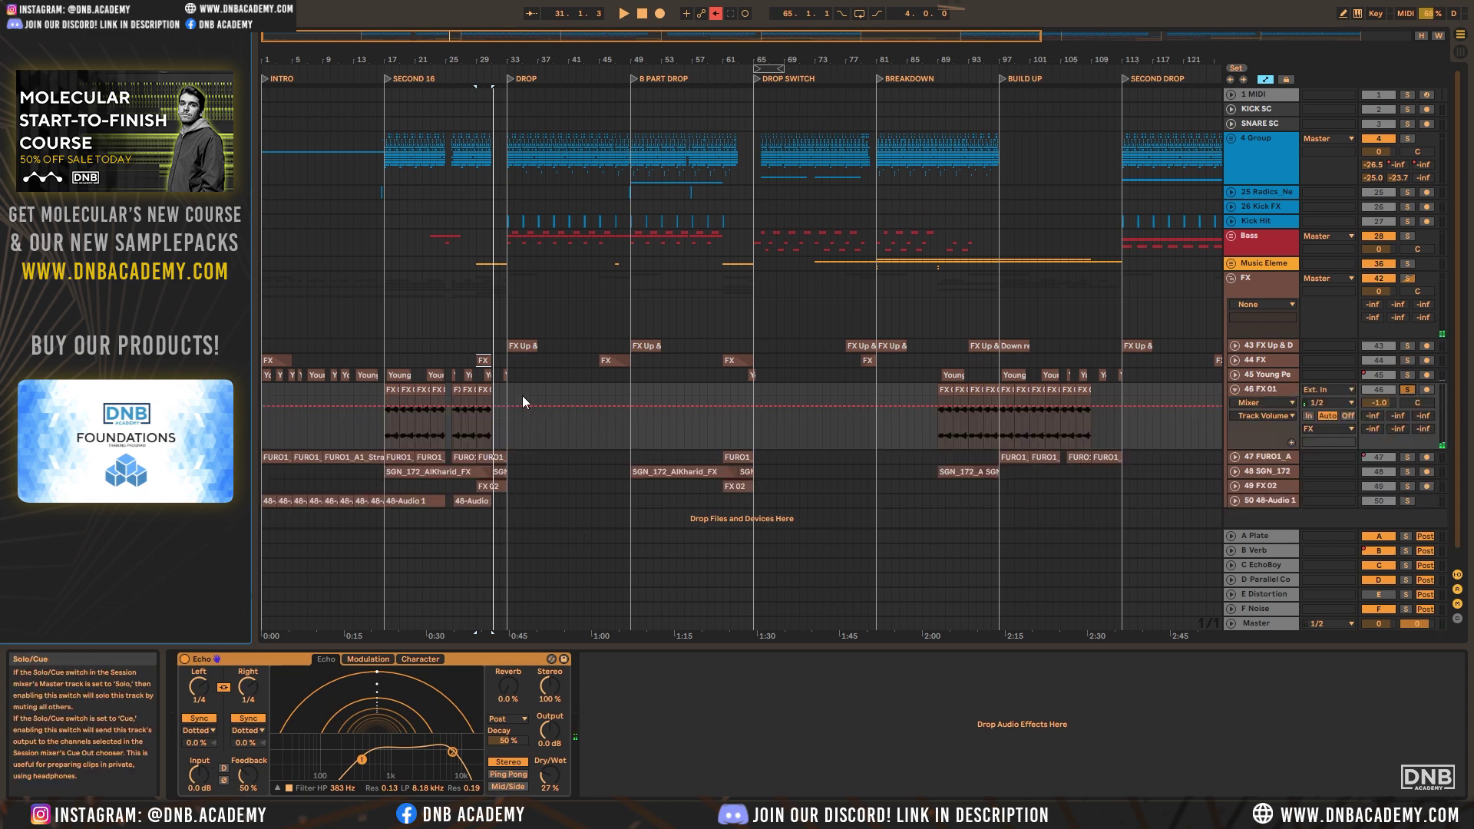
pyautogui.click(392, 389)
pyautogui.press('space')
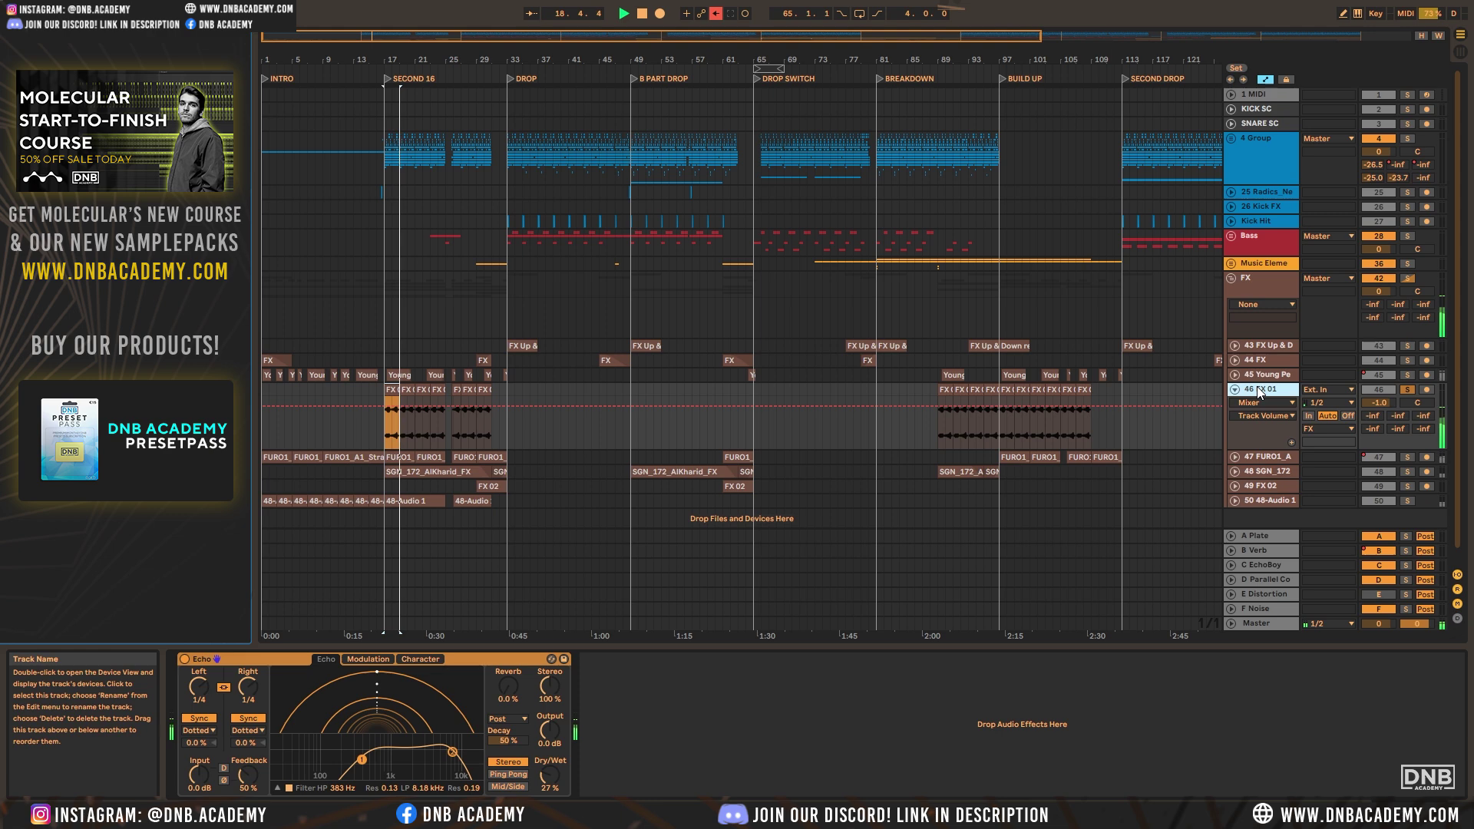
# Unsolo track 46 FX 01, then deactivate and reactivate the track to compare the mix without and with it
pyautogui.click(1406, 388)
pyautogui.click(1388, 391)
pyautogui.click(1388, 390)
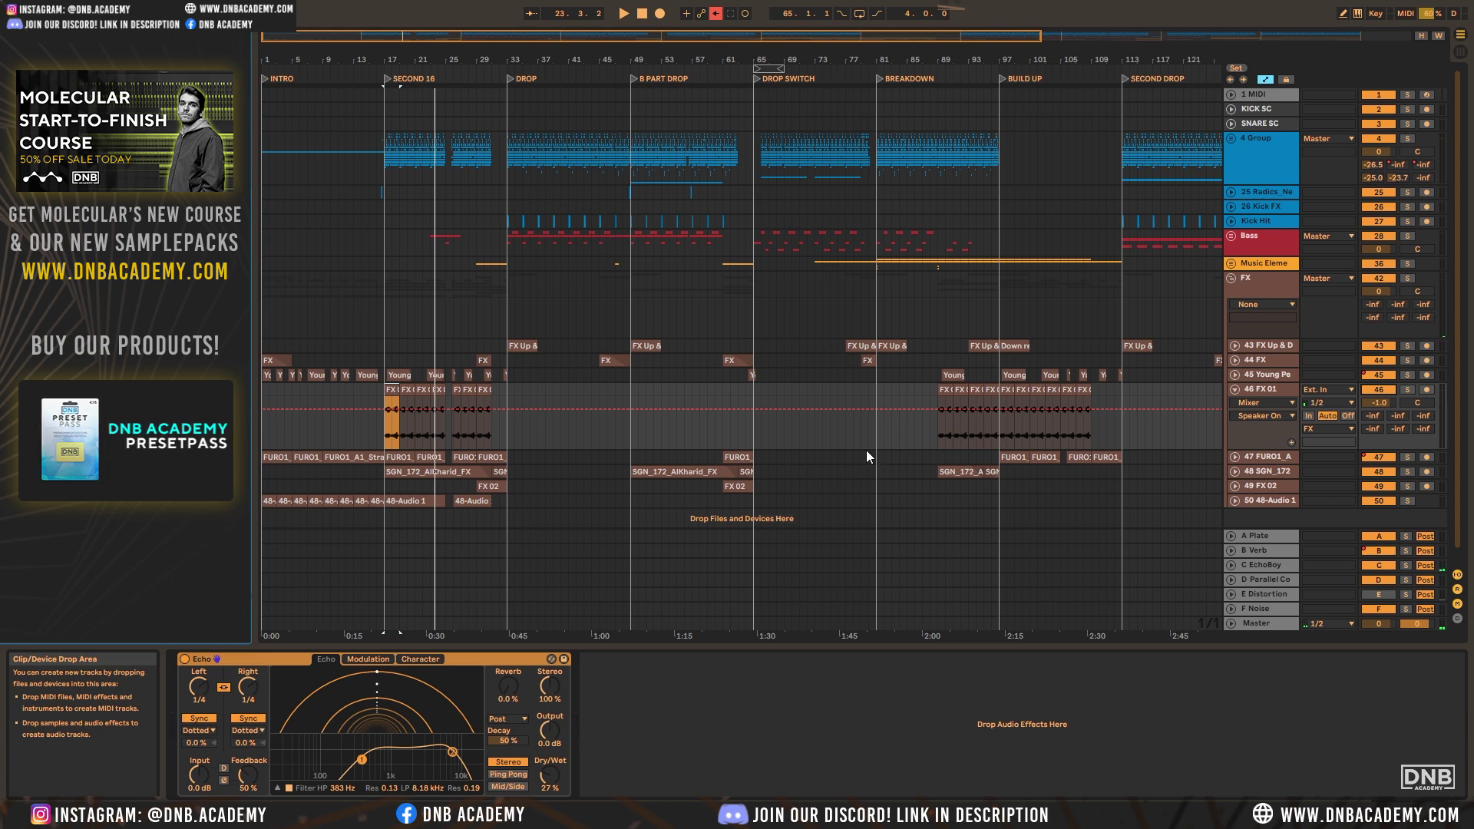
pyautogui.click(1259, 390)
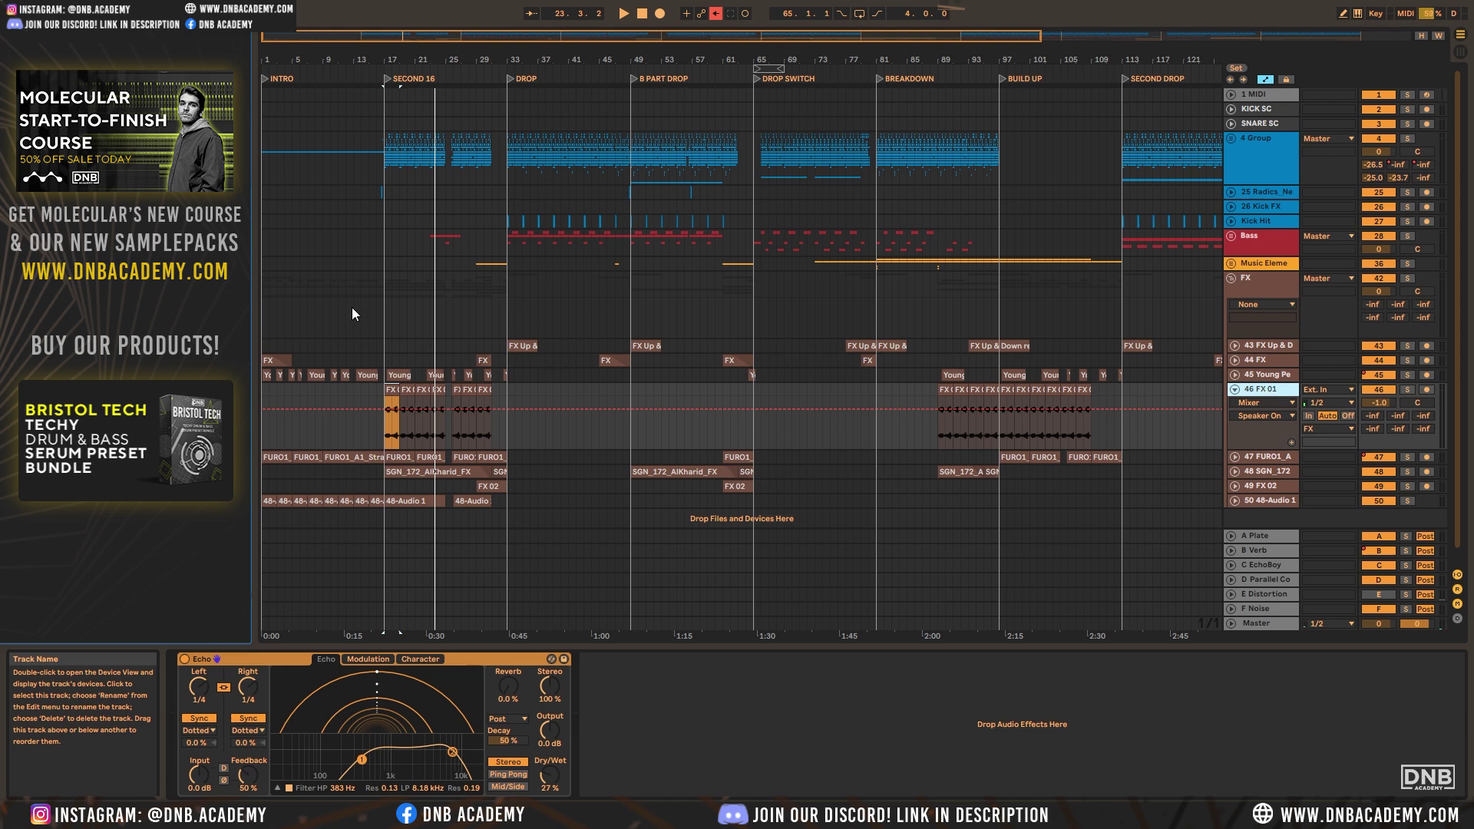
# Play track 46's first clip at SECOND 16, toggling its Echo device off and on to compare, leaving Echo active
pyautogui.click(384, 432)
pyautogui.click(395, 386)
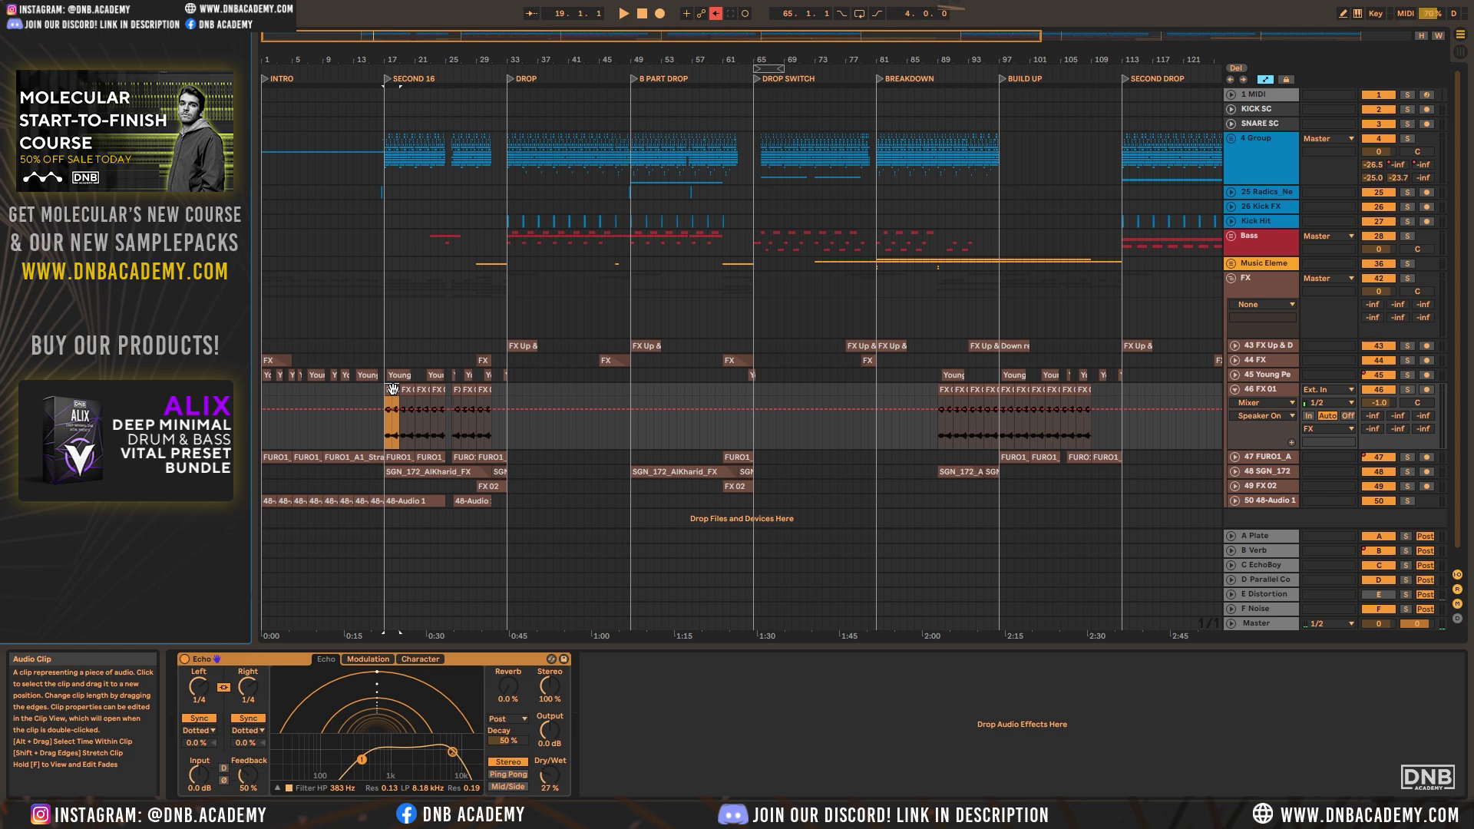
pyautogui.click(384, 388)
pyautogui.press('space')
pyautogui.click(184, 659)
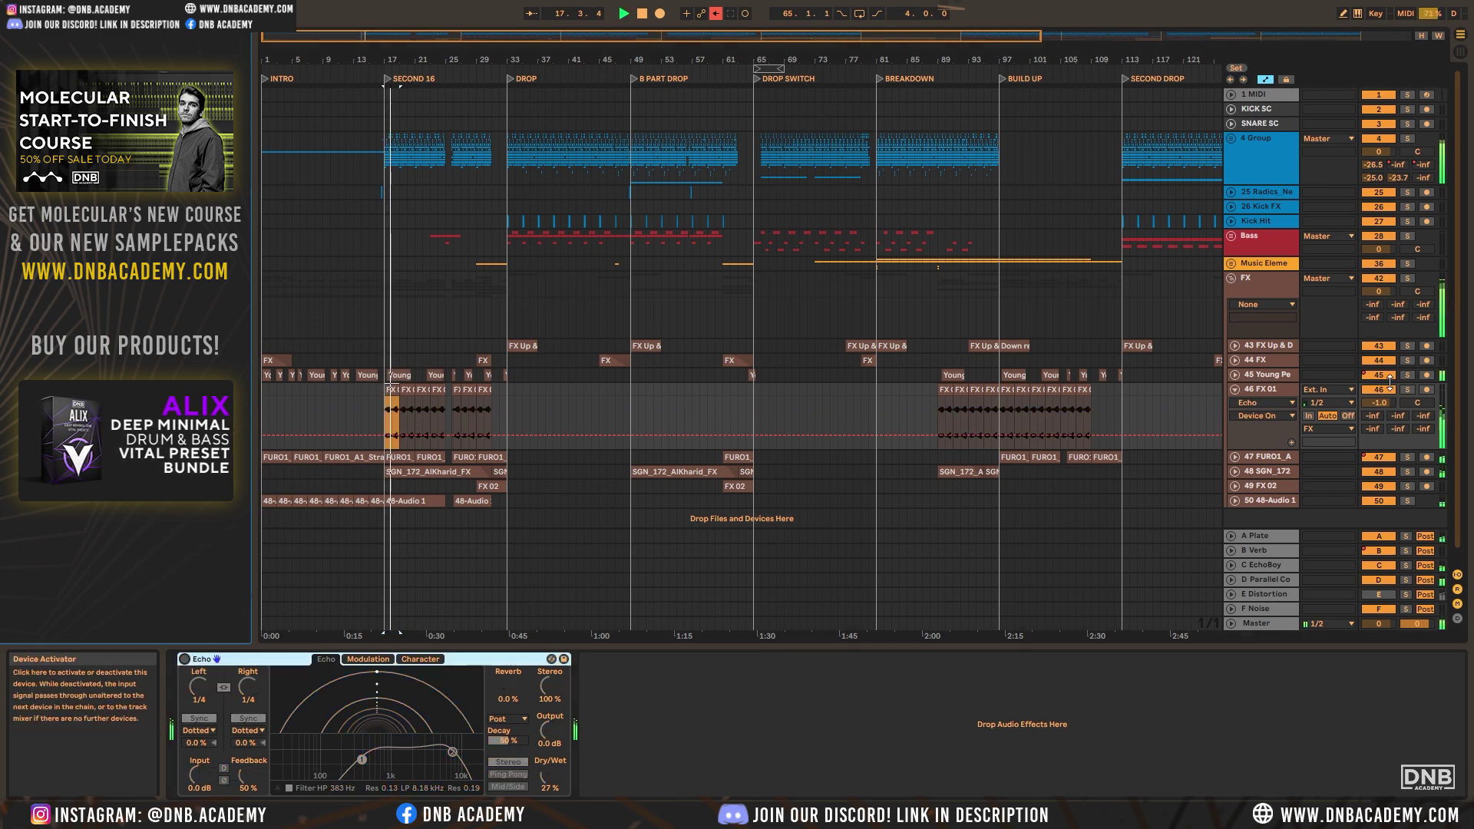
pyautogui.click(185, 659)
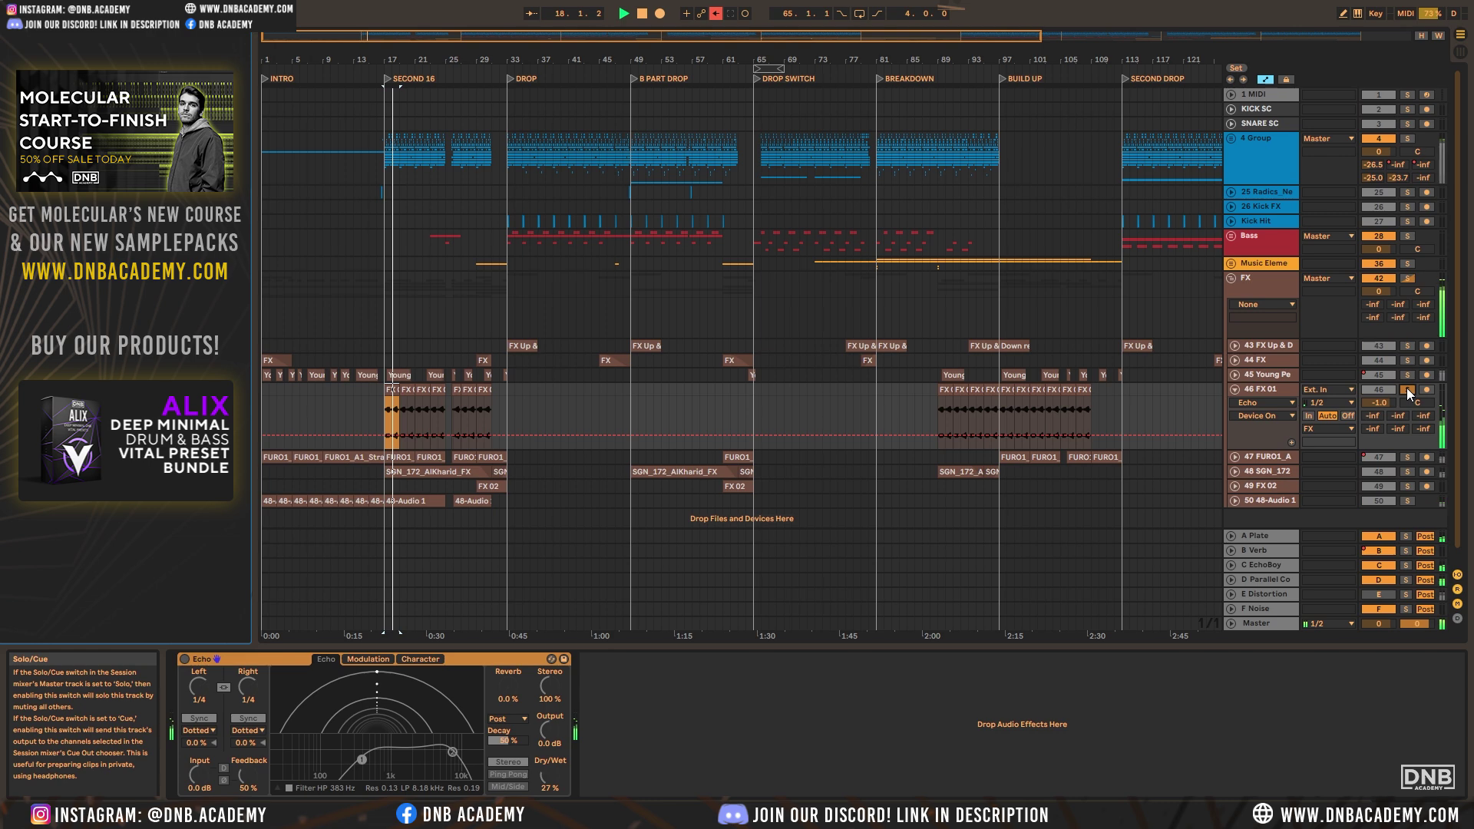
pyautogui.click(187, 659)
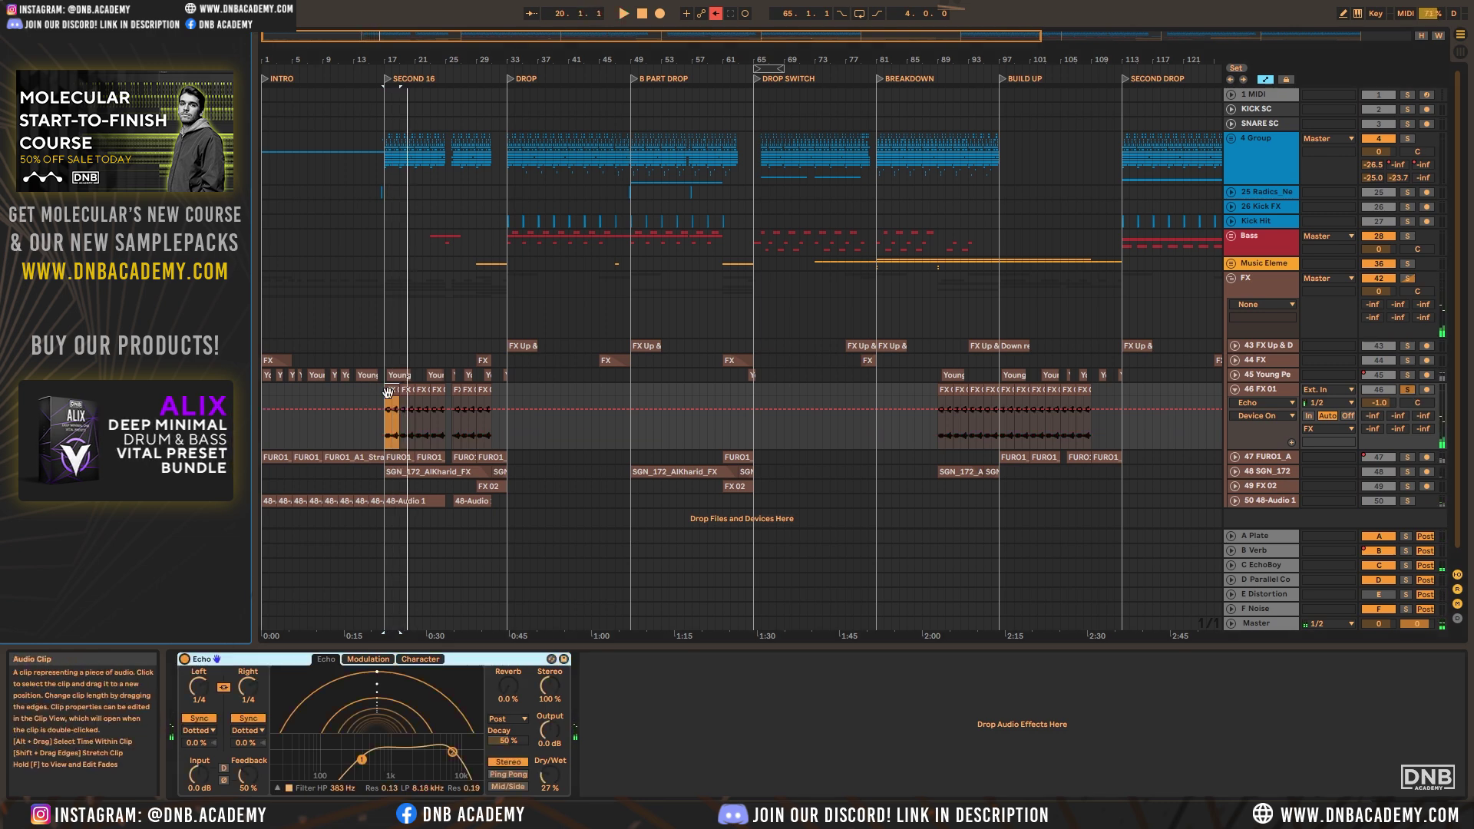
pyautogui.click(187, 659)
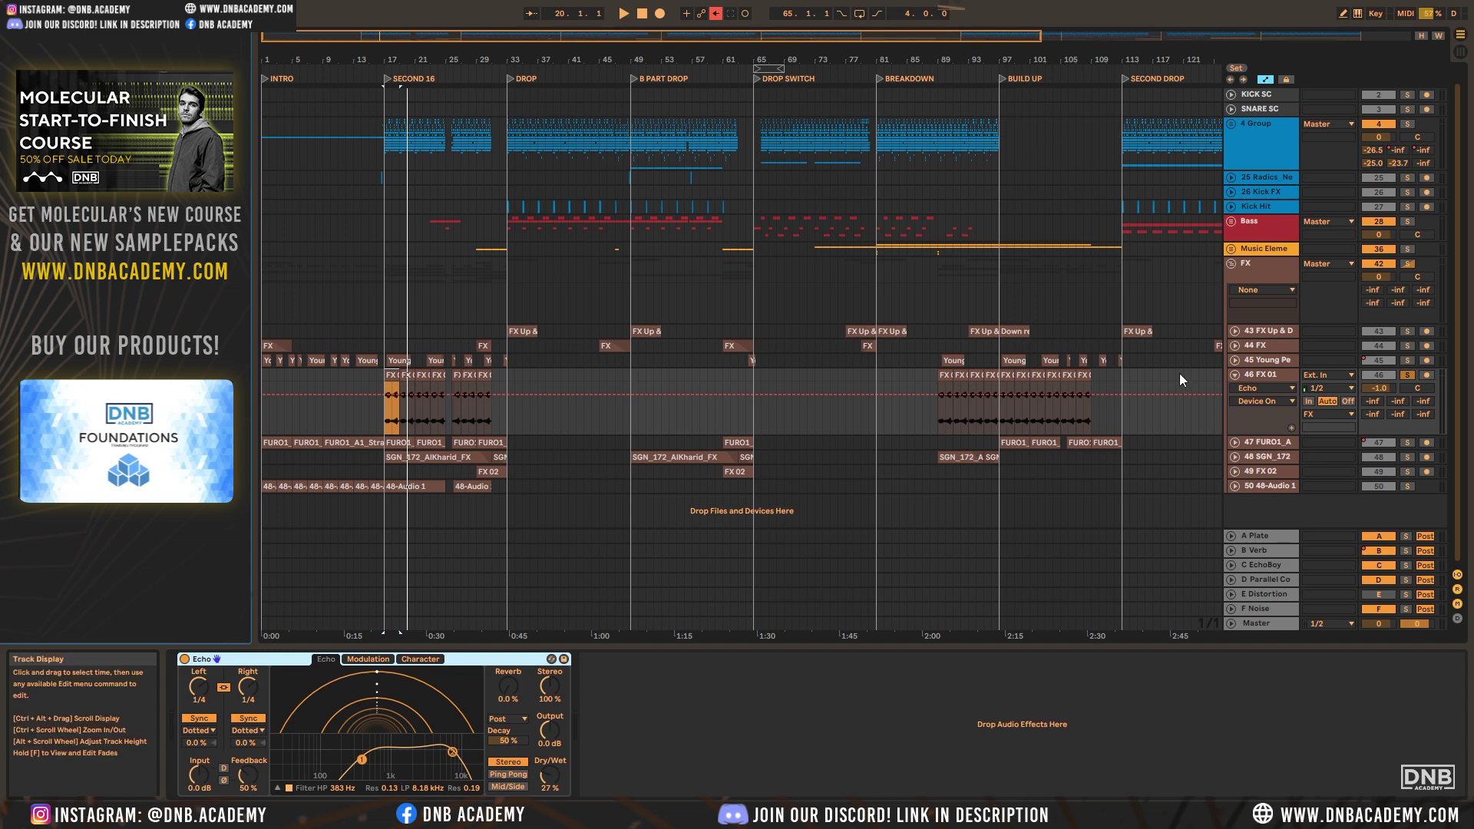
# Solo and unfold track 47 FURO1_A, and play its first clip from the INTRO
pyautogui.click(1407, 443)
pyautogui.click(1234, 442)
pyautogui.click(645, 448)
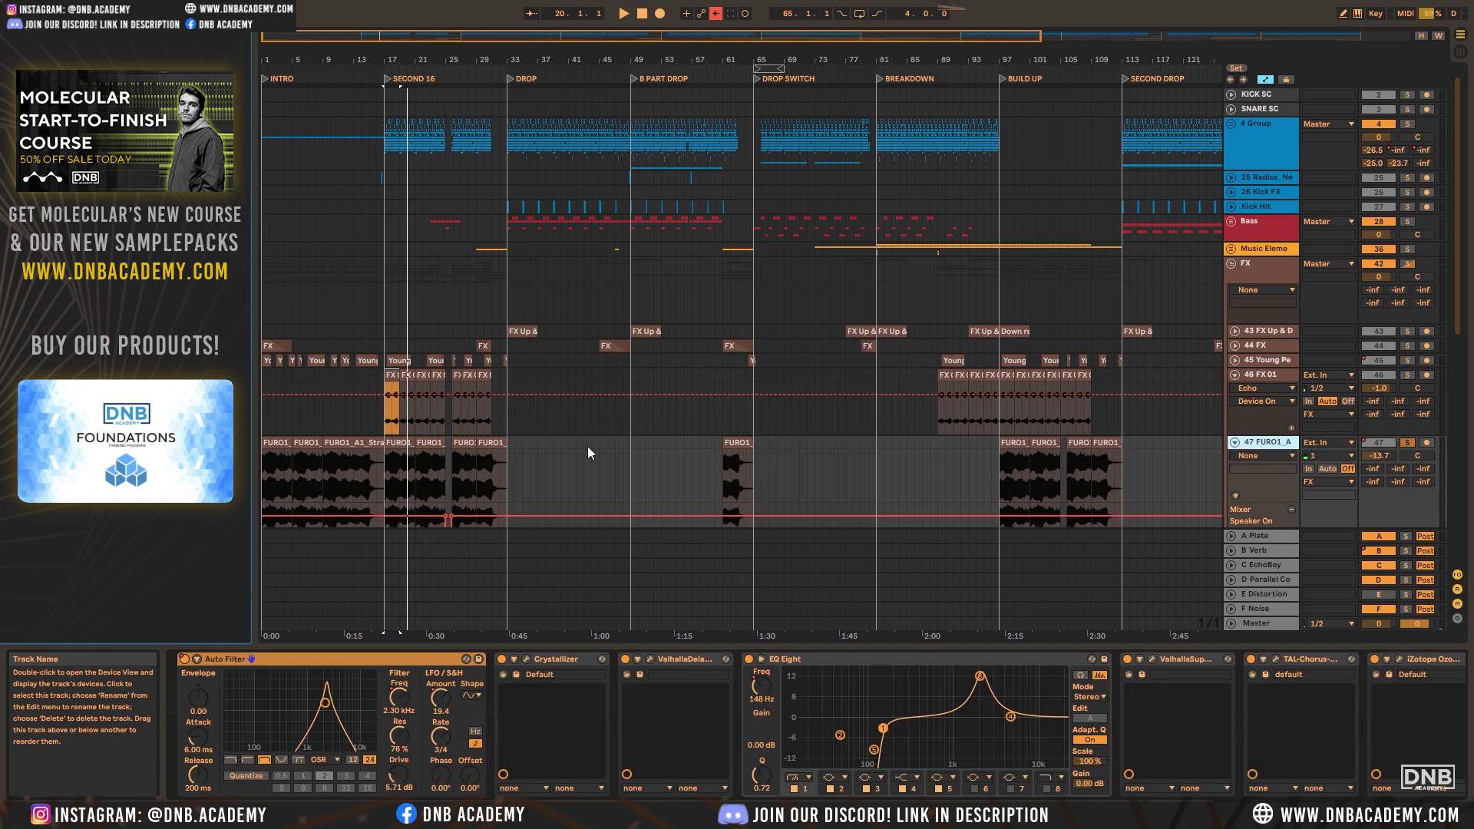
pyautogui.click(276, 444)
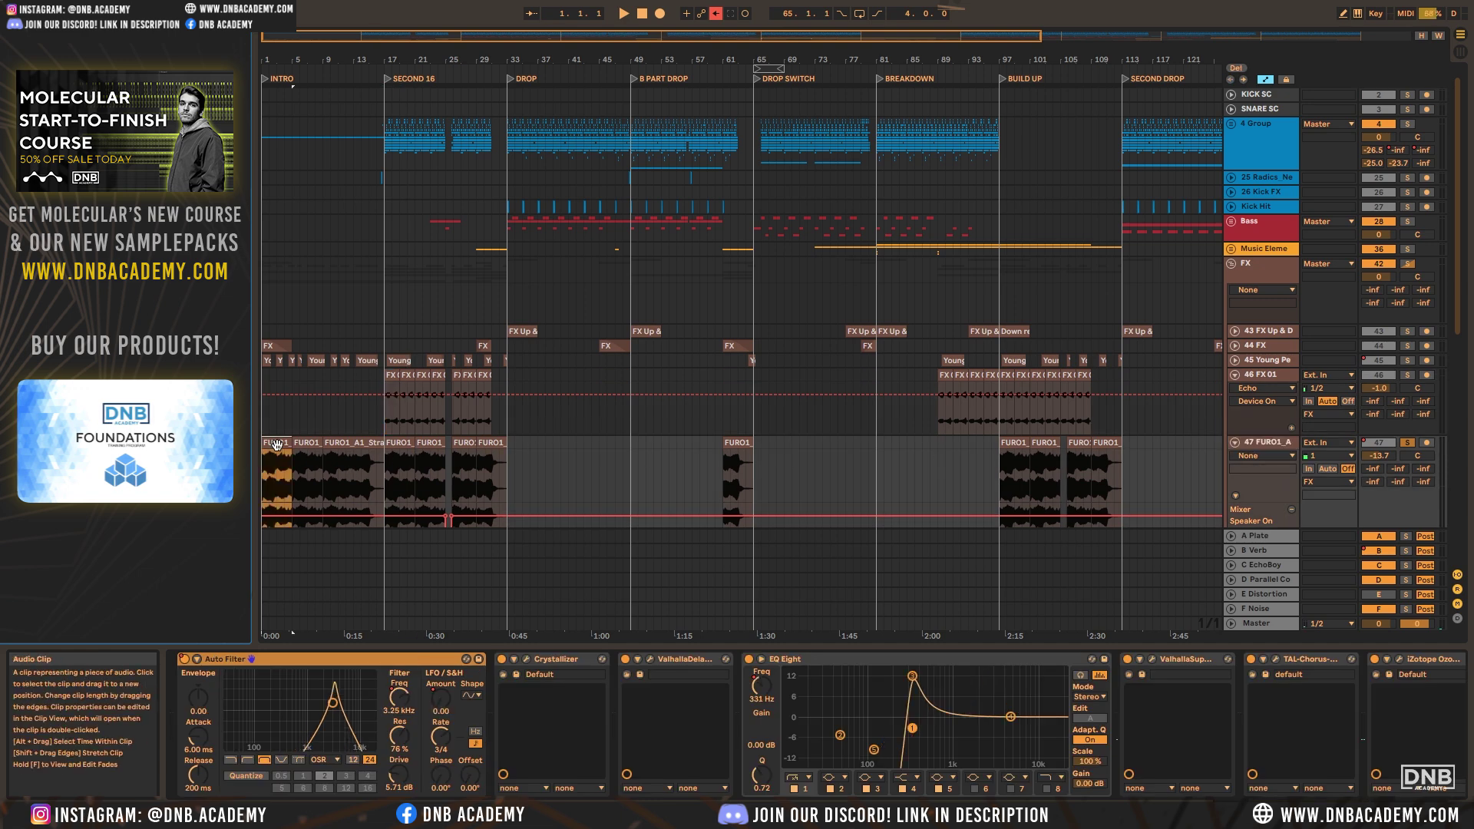
pyautogui.press('space')
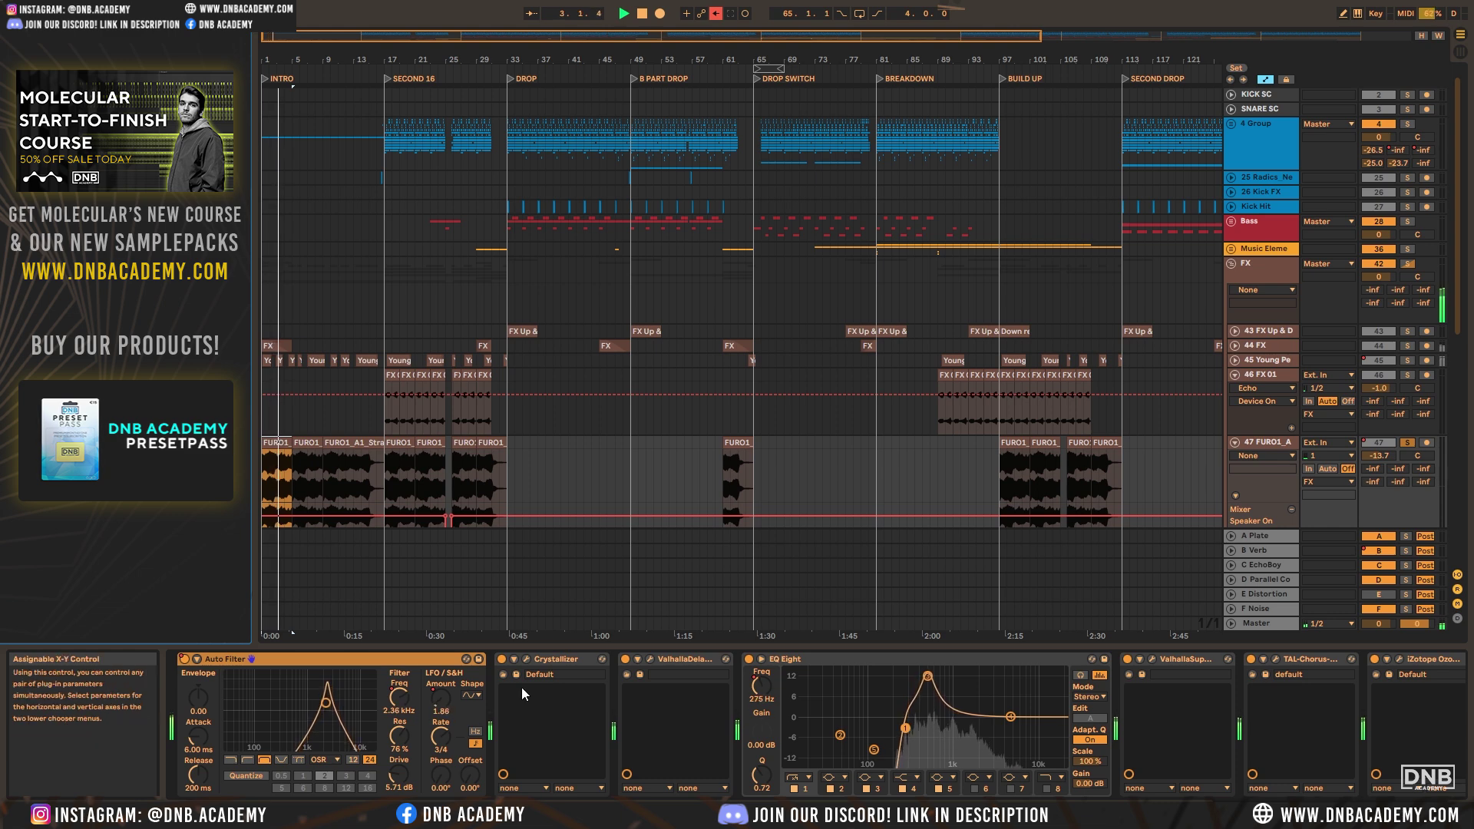
# Deactivate all of track 47's devices from Auto Filter to iZotope Ozone, listen to the dry sound, and reactivate them
pyautogui.moveTo(349, 664); pyautogui.dragTo(1332, 662)
pyautogui.keyDown('shift'); pyautogui.click(1332, 661); pyautogui.keyUp('shift')
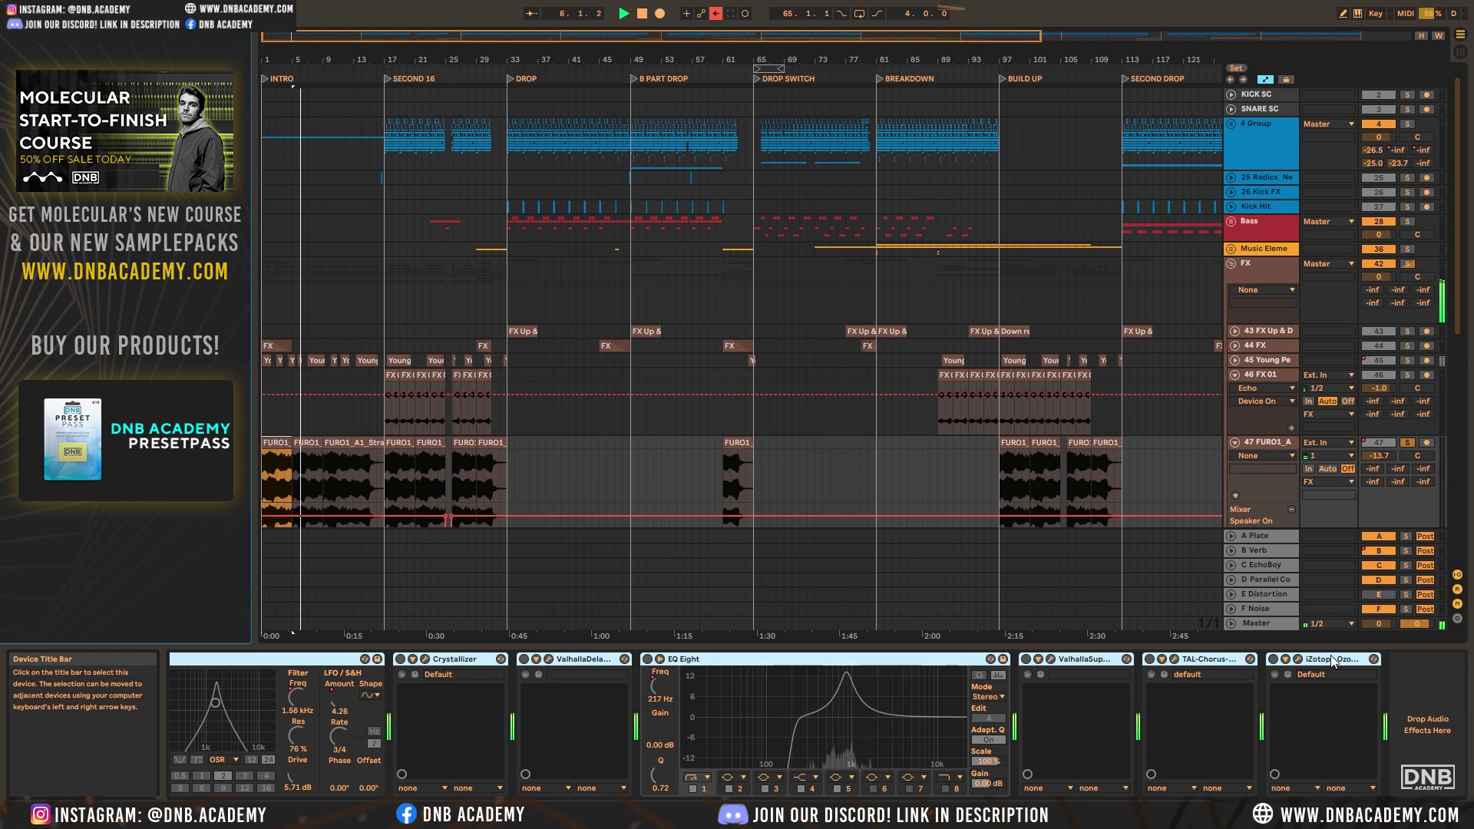
pyautogui.scroll(-4, 657, 344)
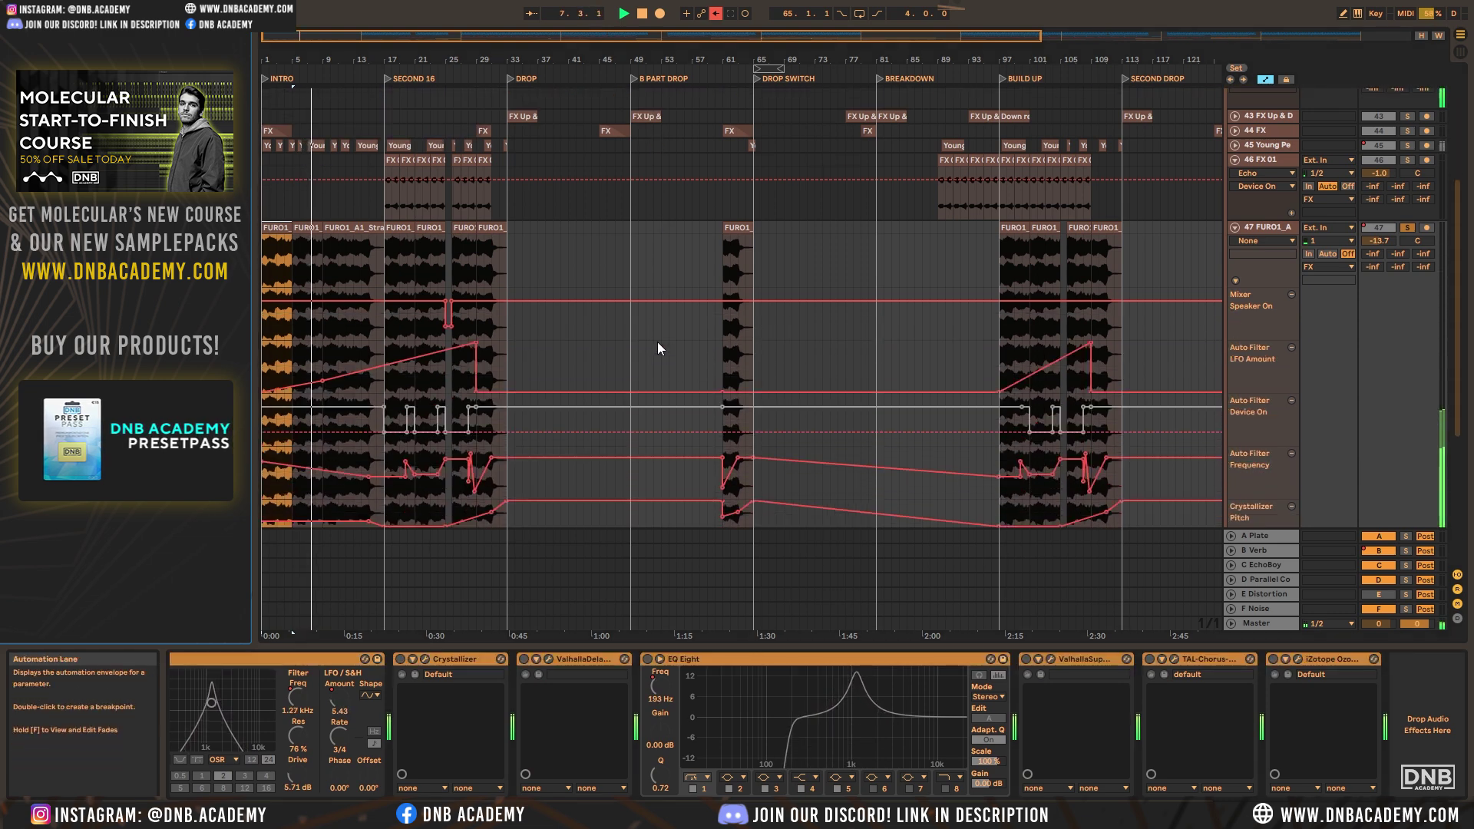
pyautogui.click(318, 664)
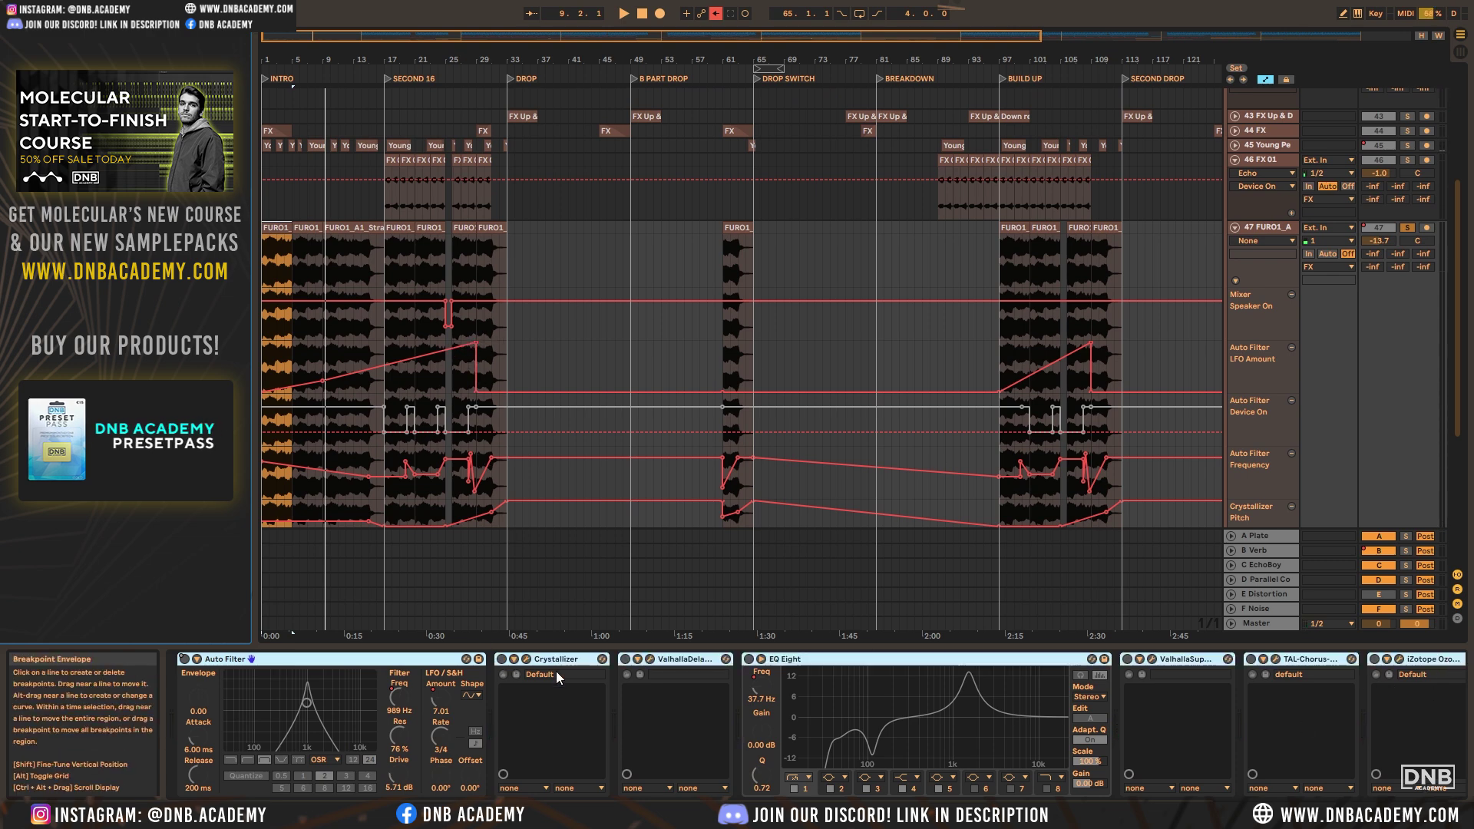
pyautogui.click(506, 658)
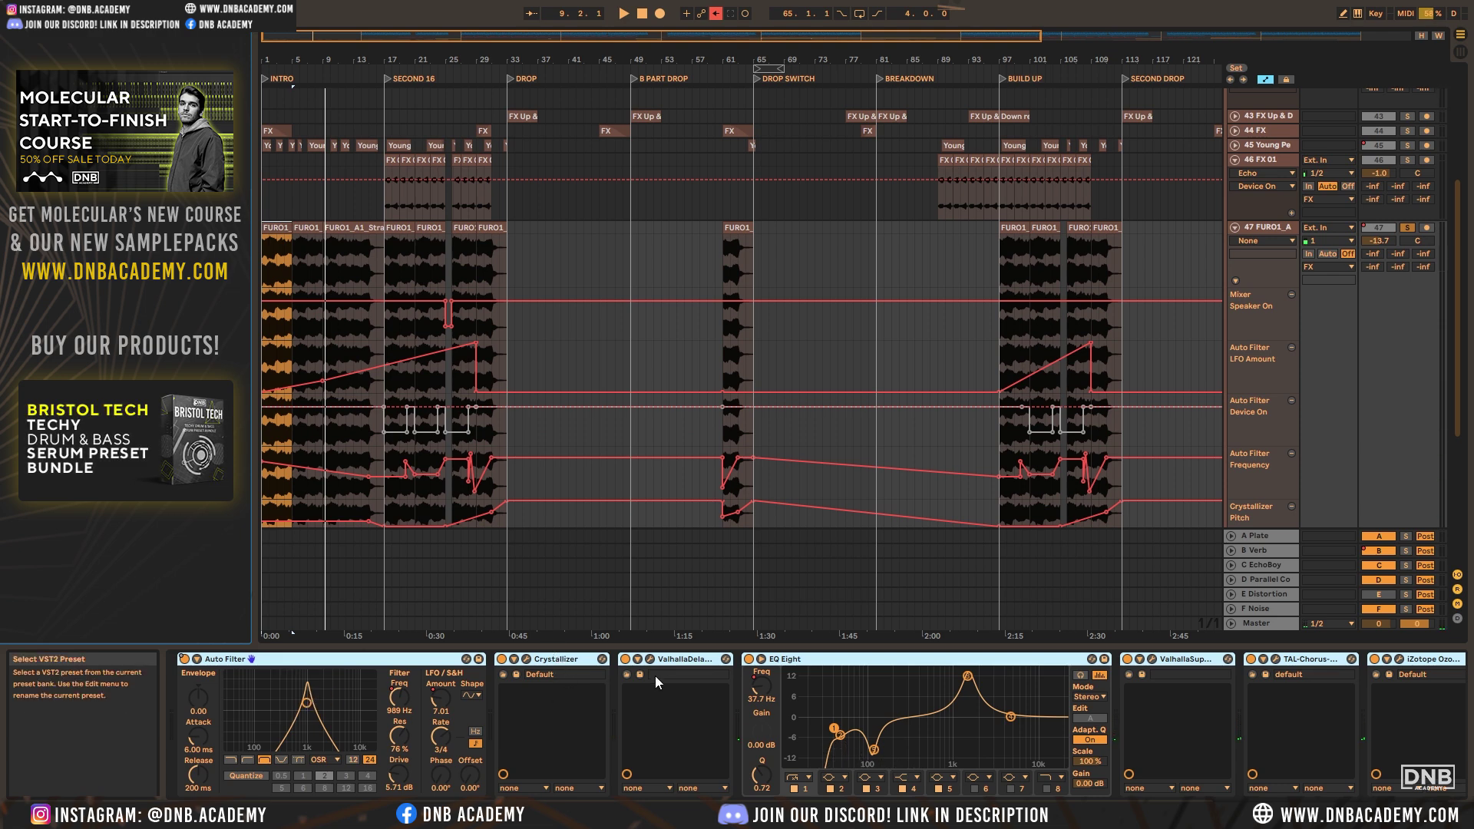
# Open and close track 47's Crystallizer plug-in window, then look over the rest of its device chain
pyautogui.click(526, 659)
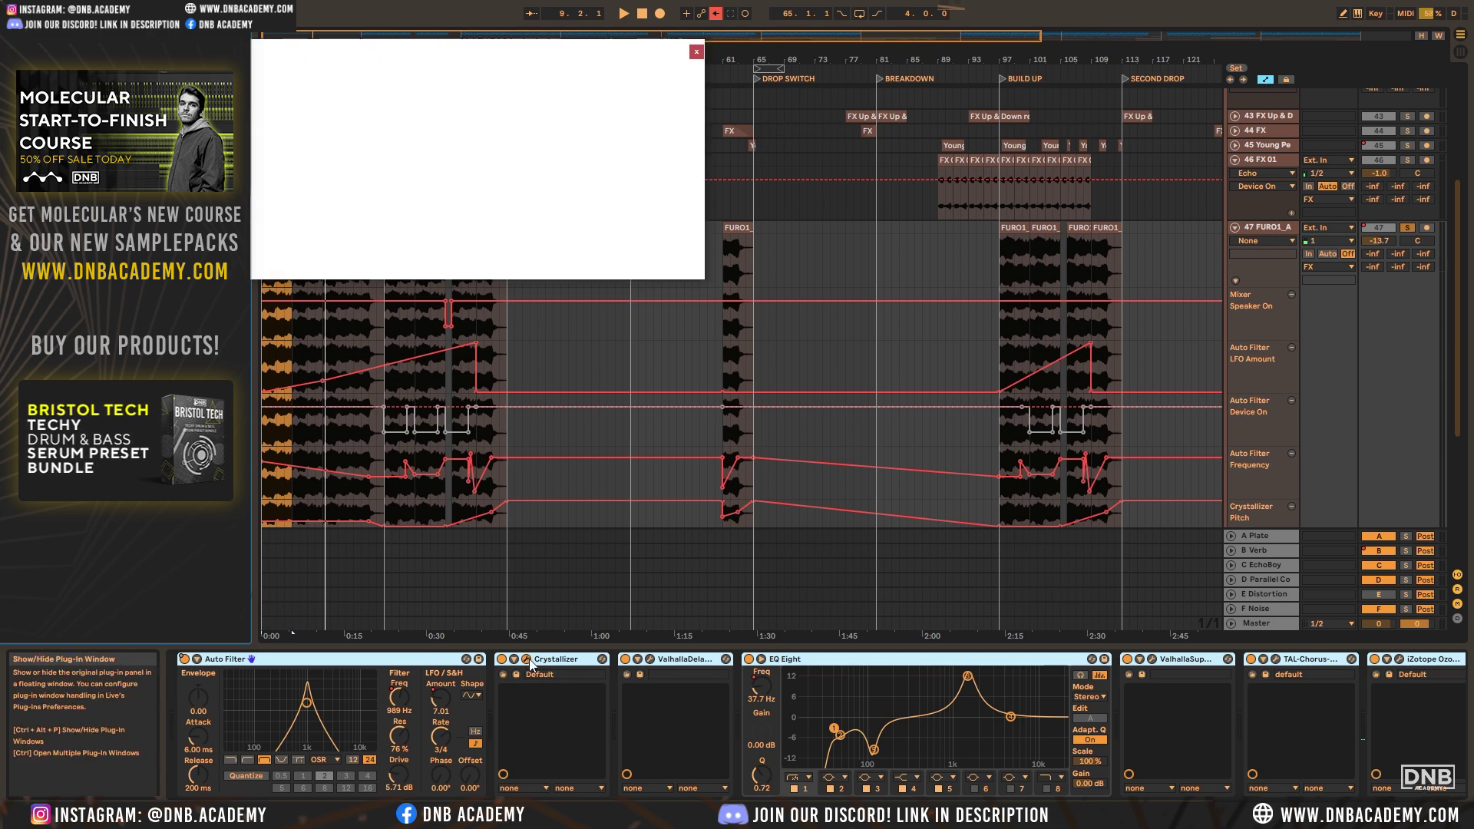
pyautogui.click(696, 52)
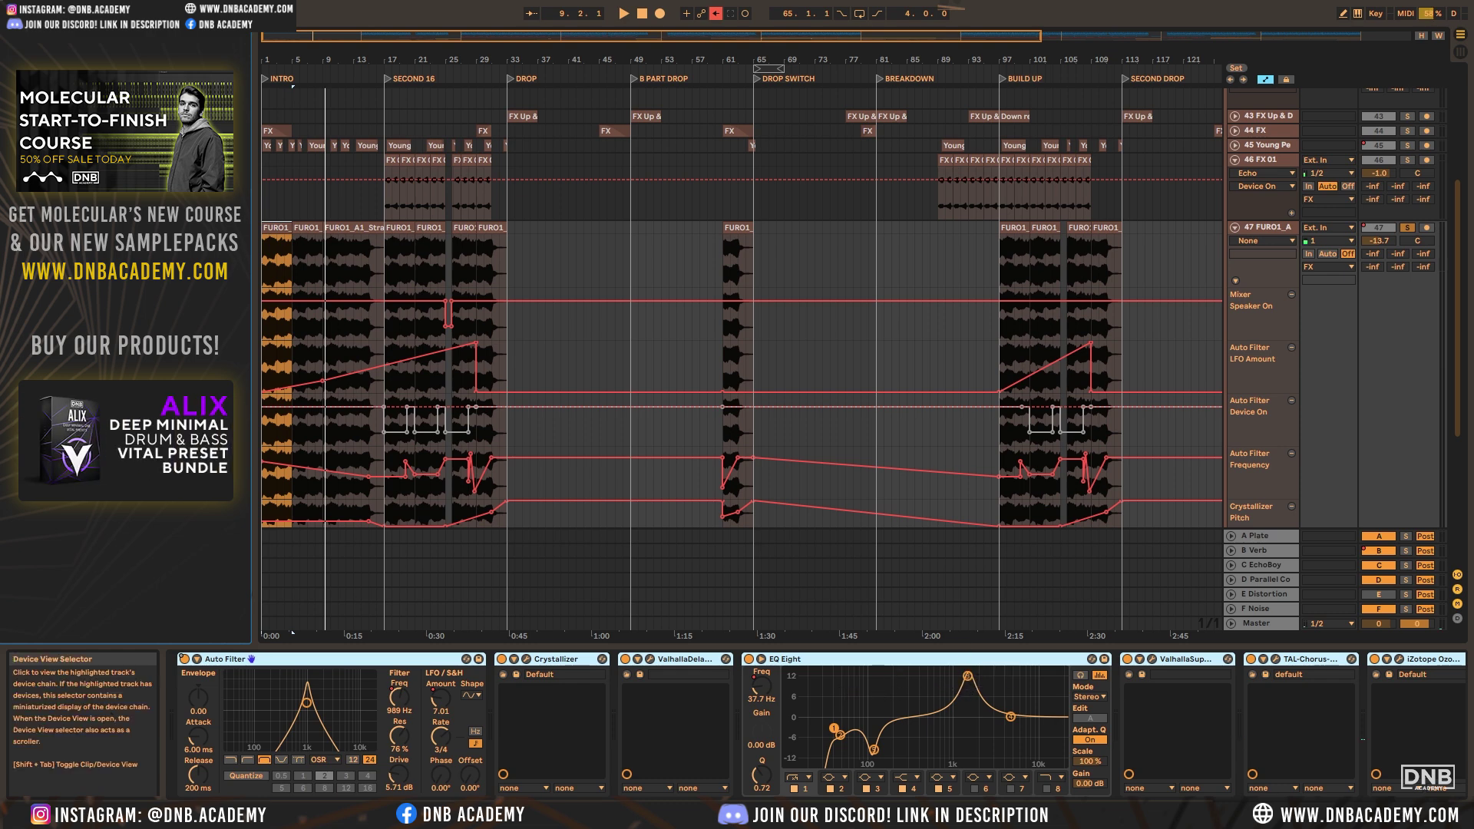
pyautogui.hscroll(2, 1127, 688)
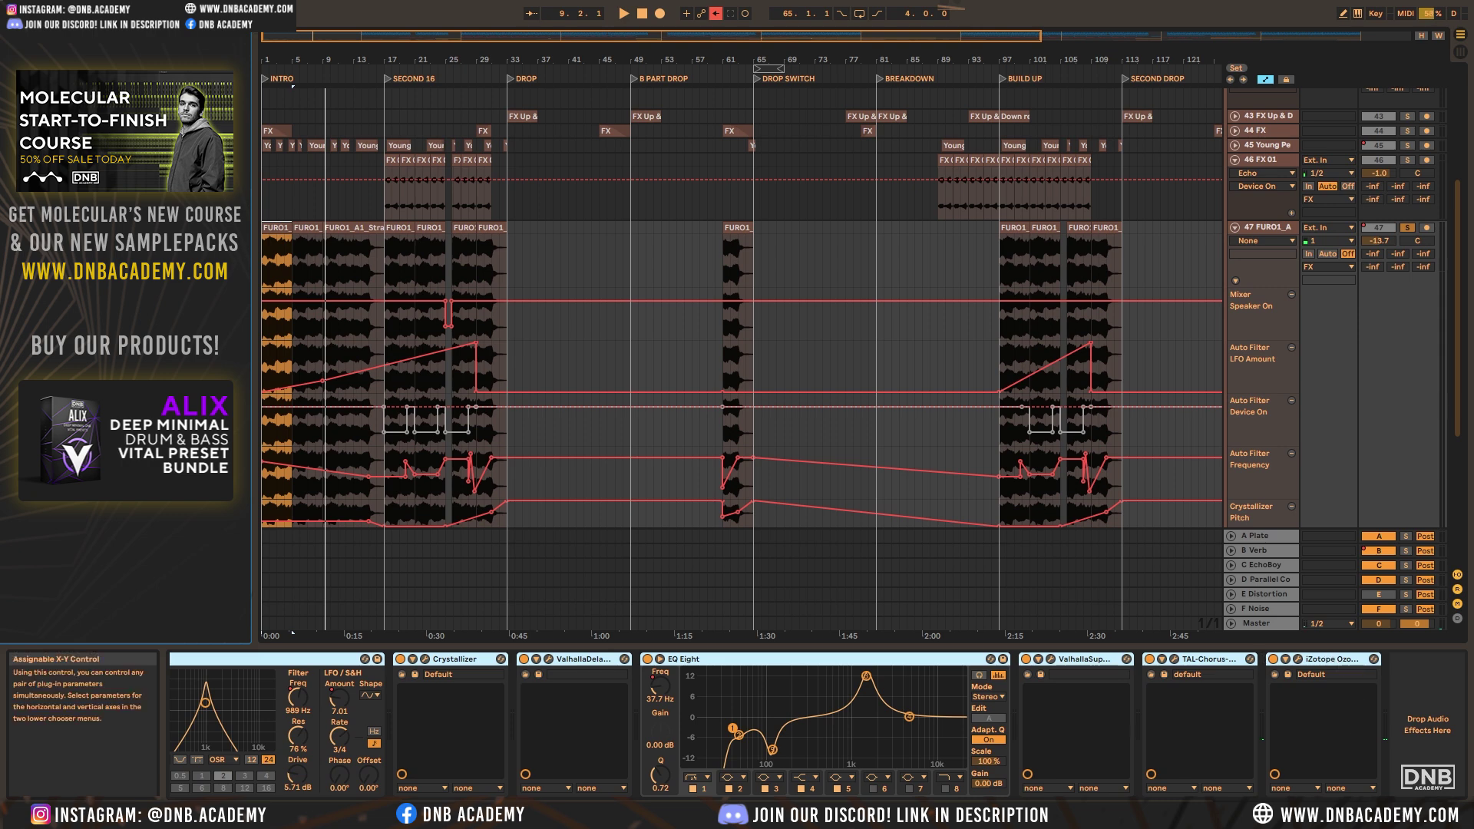
pyautogui.hscroll(-2, 85, 660)
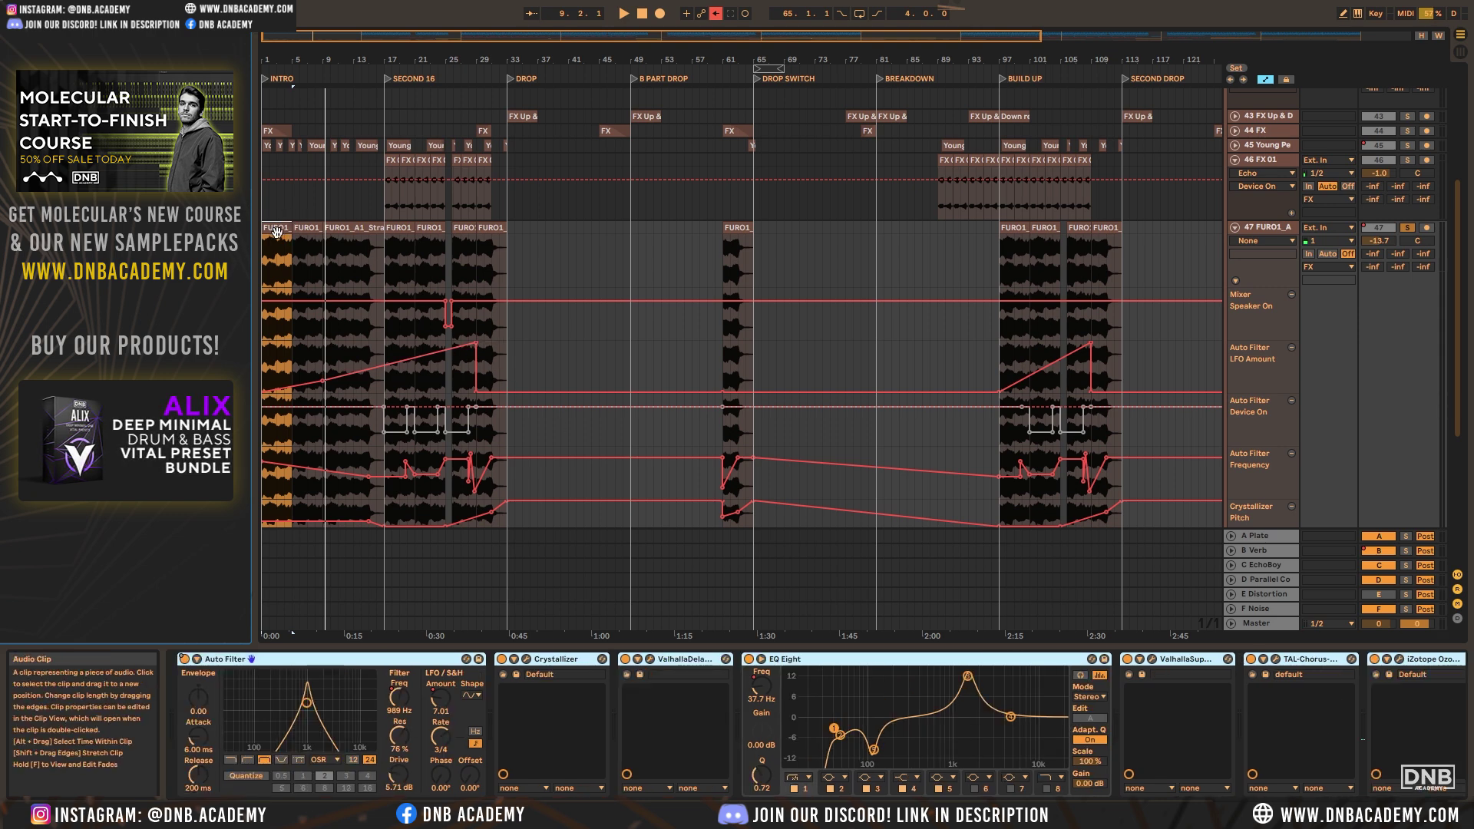
# Play track 47 from the INTRO up to DROP while examining its Auto Filter, Crystallizer and EQ Eight automation lanes
pyautogui.press('space')
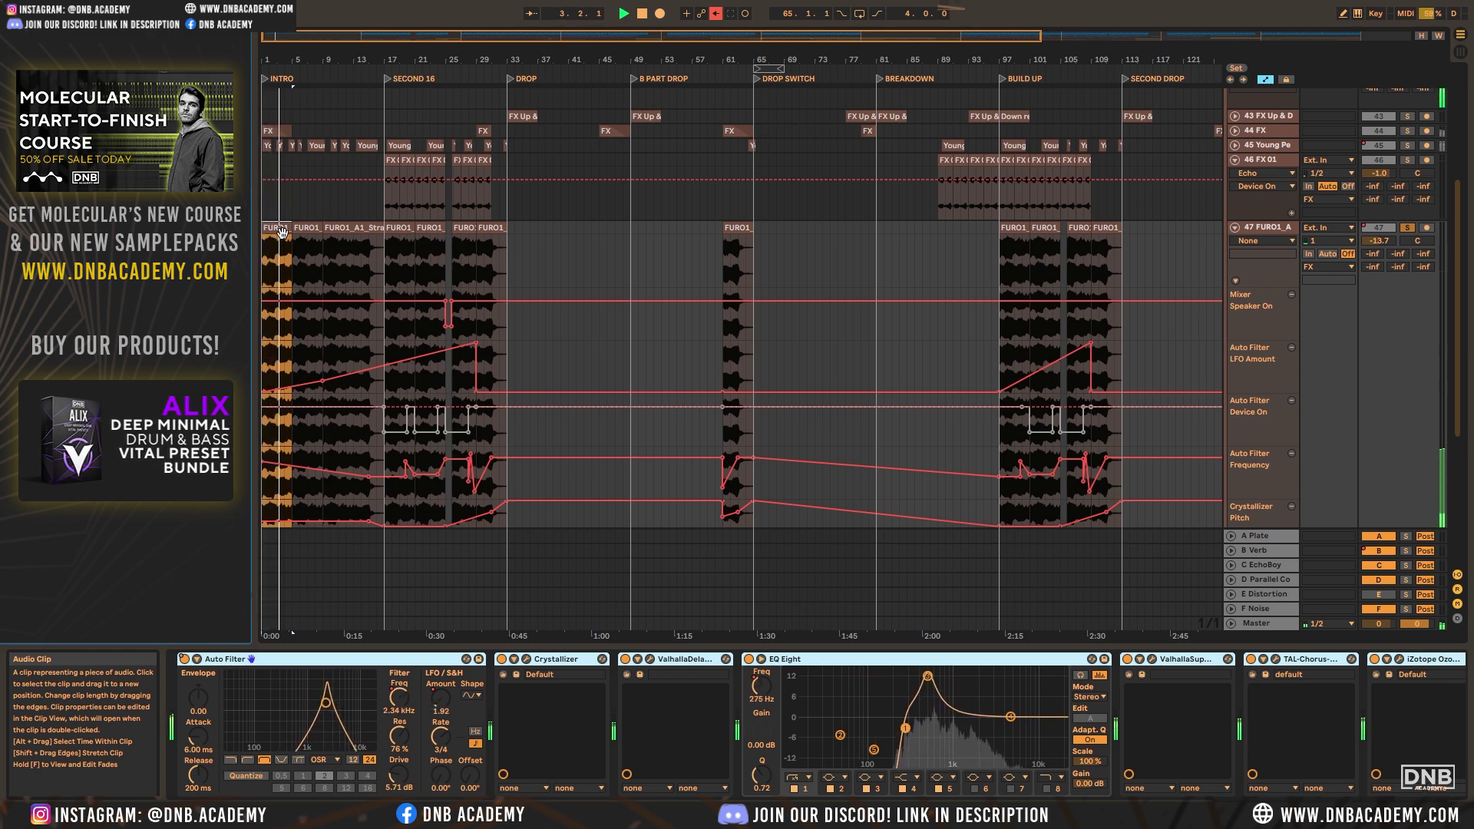
pyautogui.scroll(-3, 363, 315)
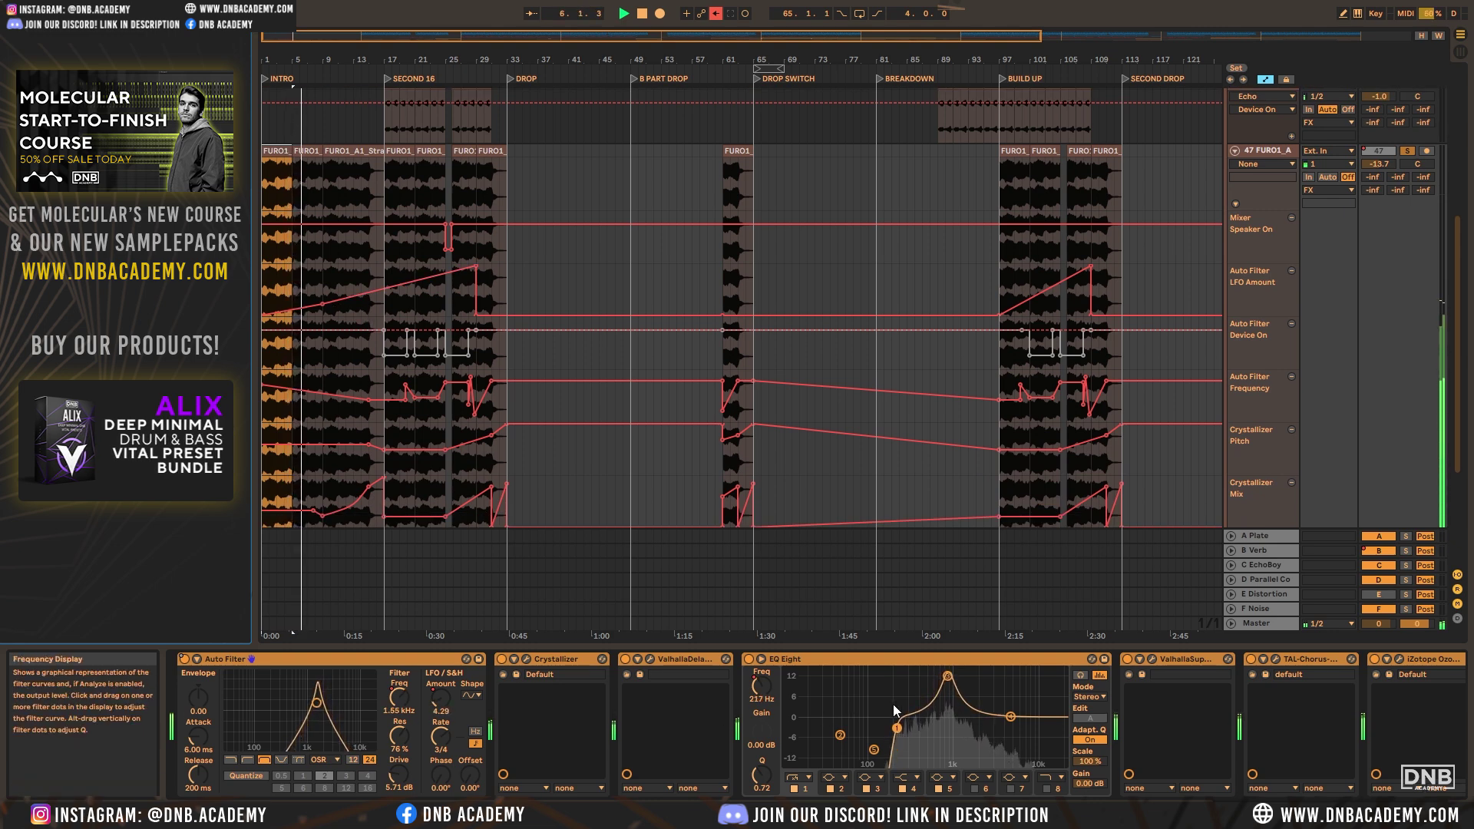
pyautogui.scroll(-7, 605, 344)
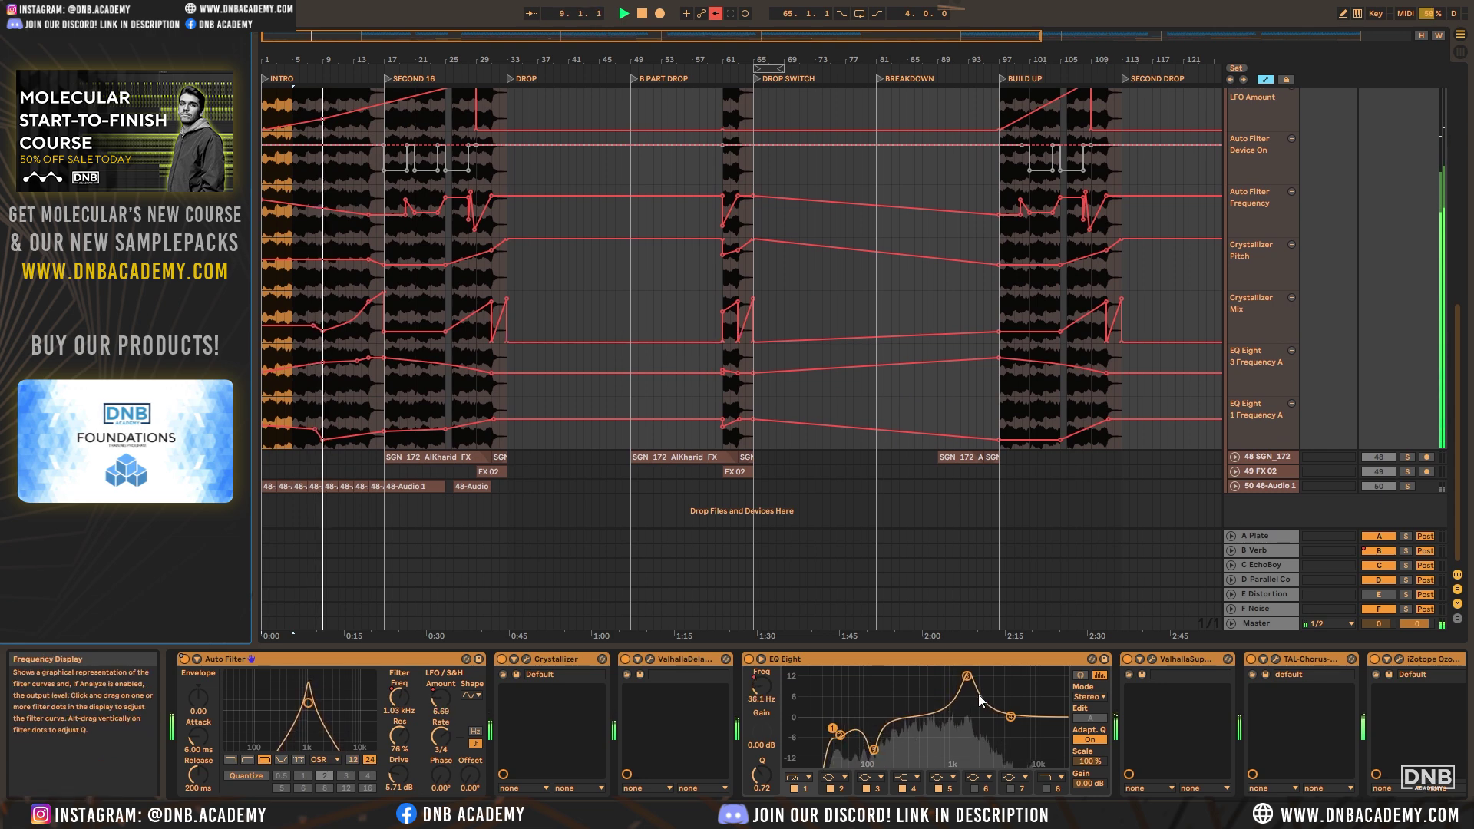
pyautogui.scroll(9, 506, 408)
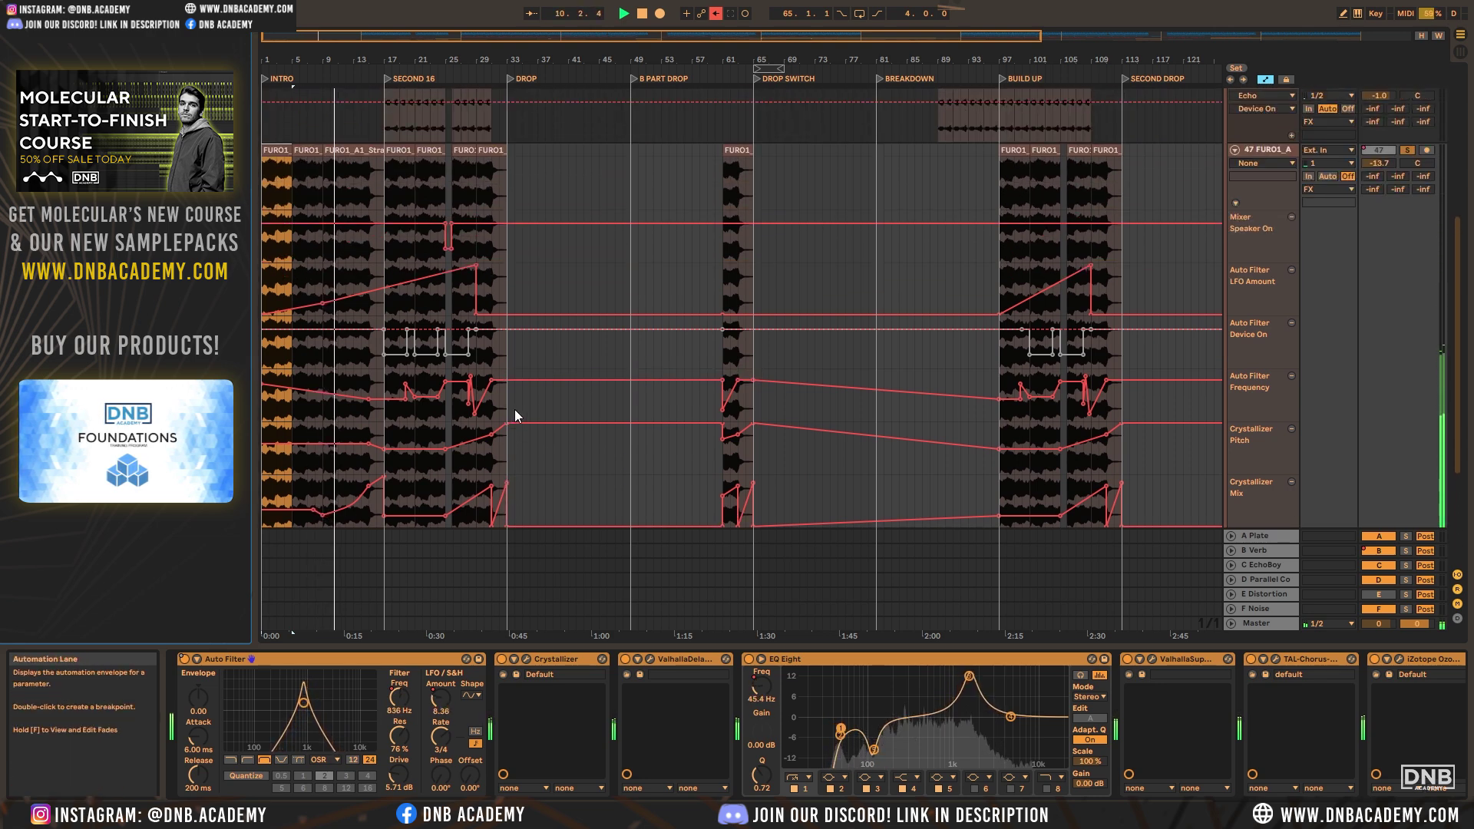
pyautogui.scroll(-9, 514, 410)
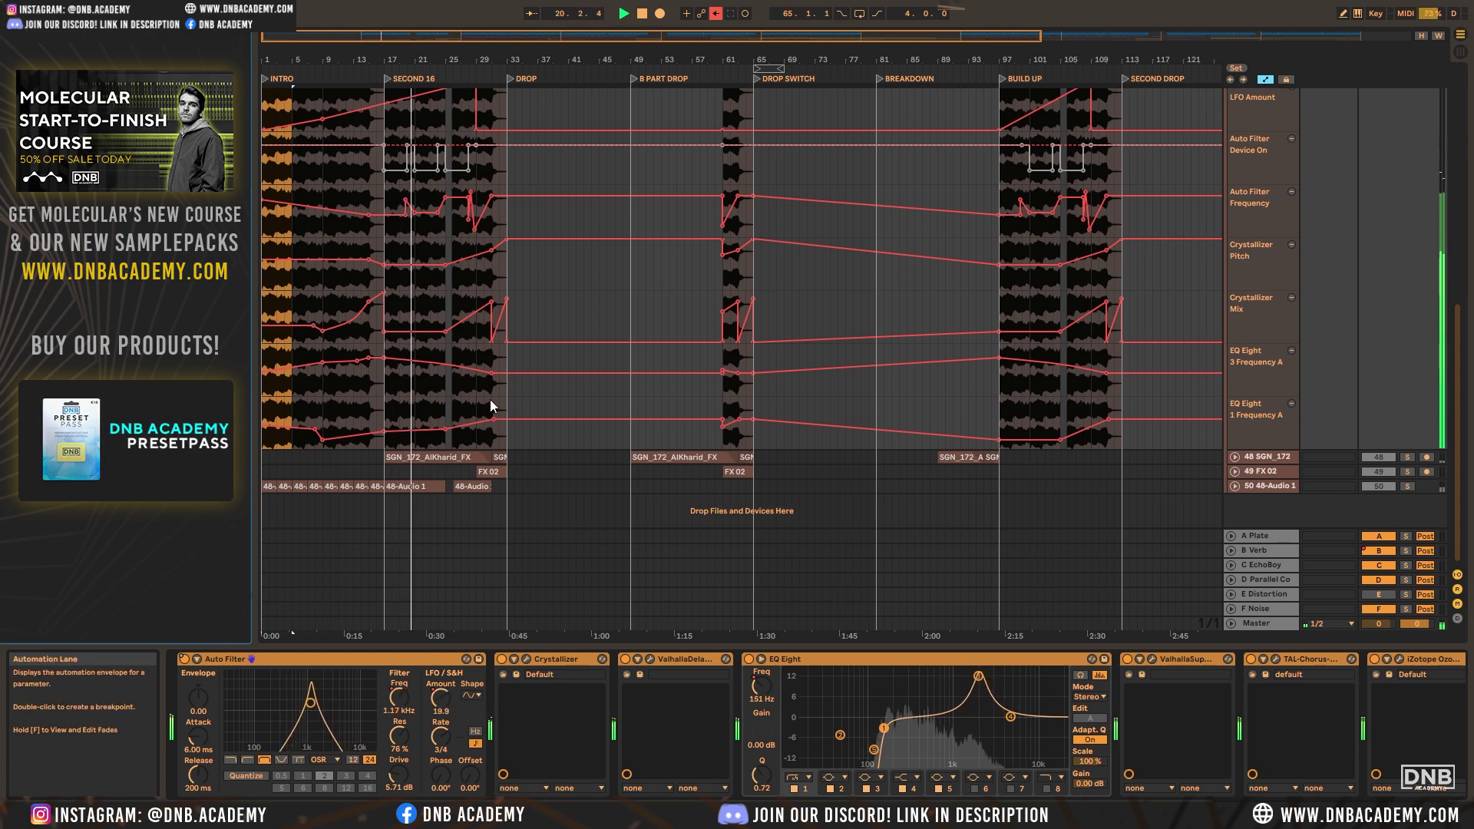
pyautogui.scroll(6, 489, 399)
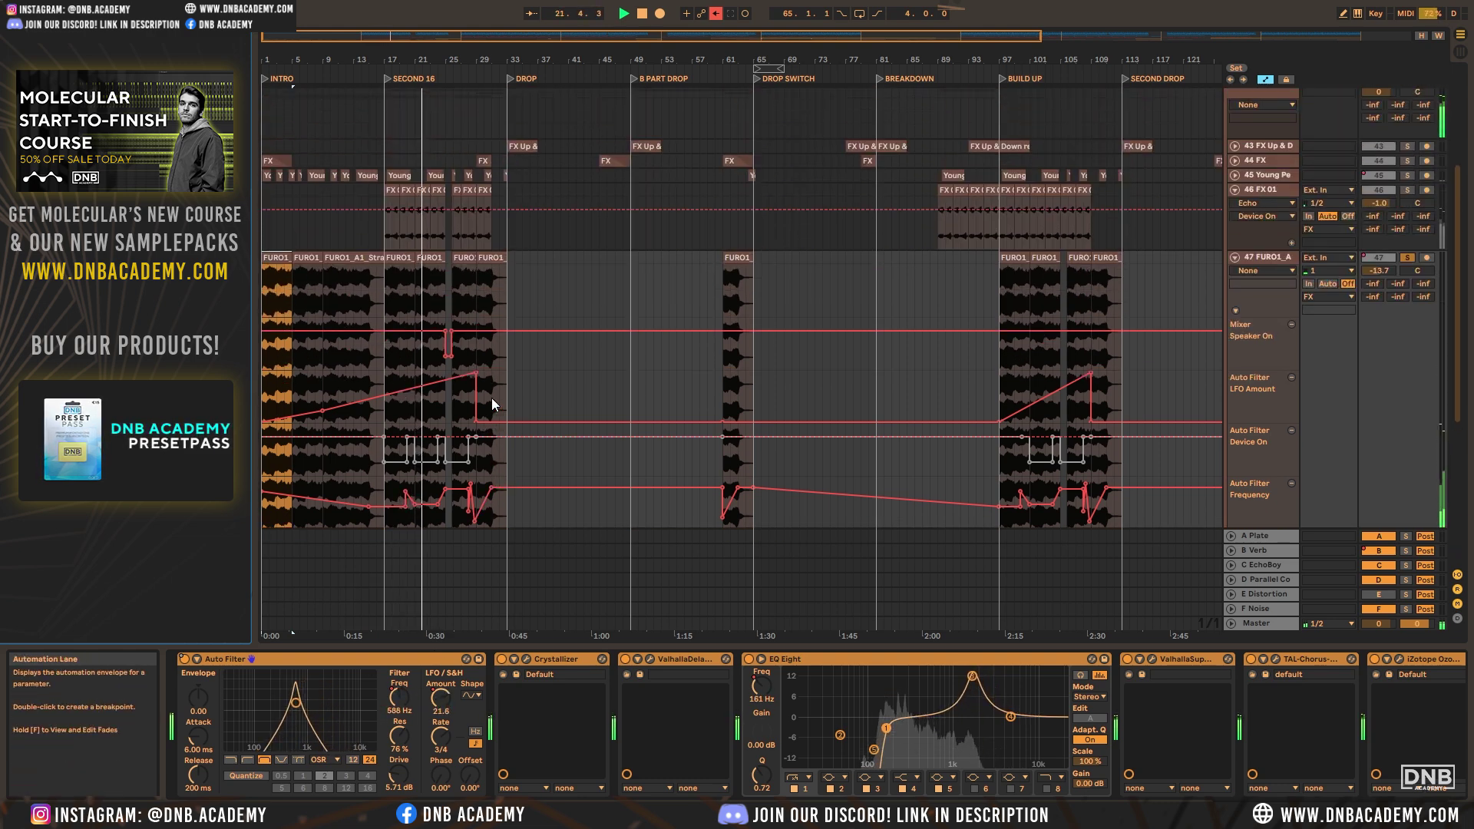
pyautogui.scroll(-6, 491, 398)
pyautogui.scroll(-3, 492, 398)
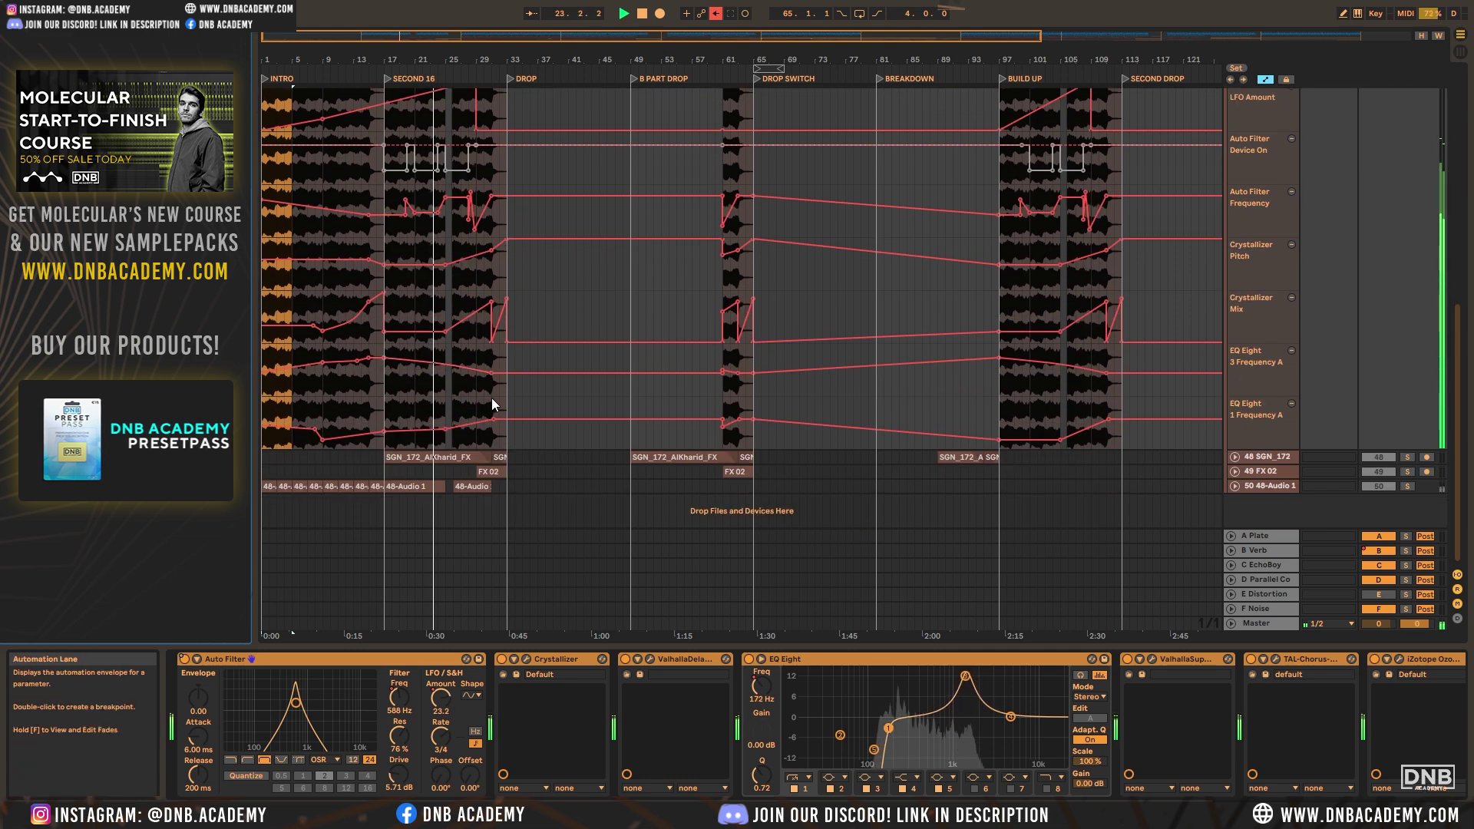
pyautogui.scroll(8, 843, 424)
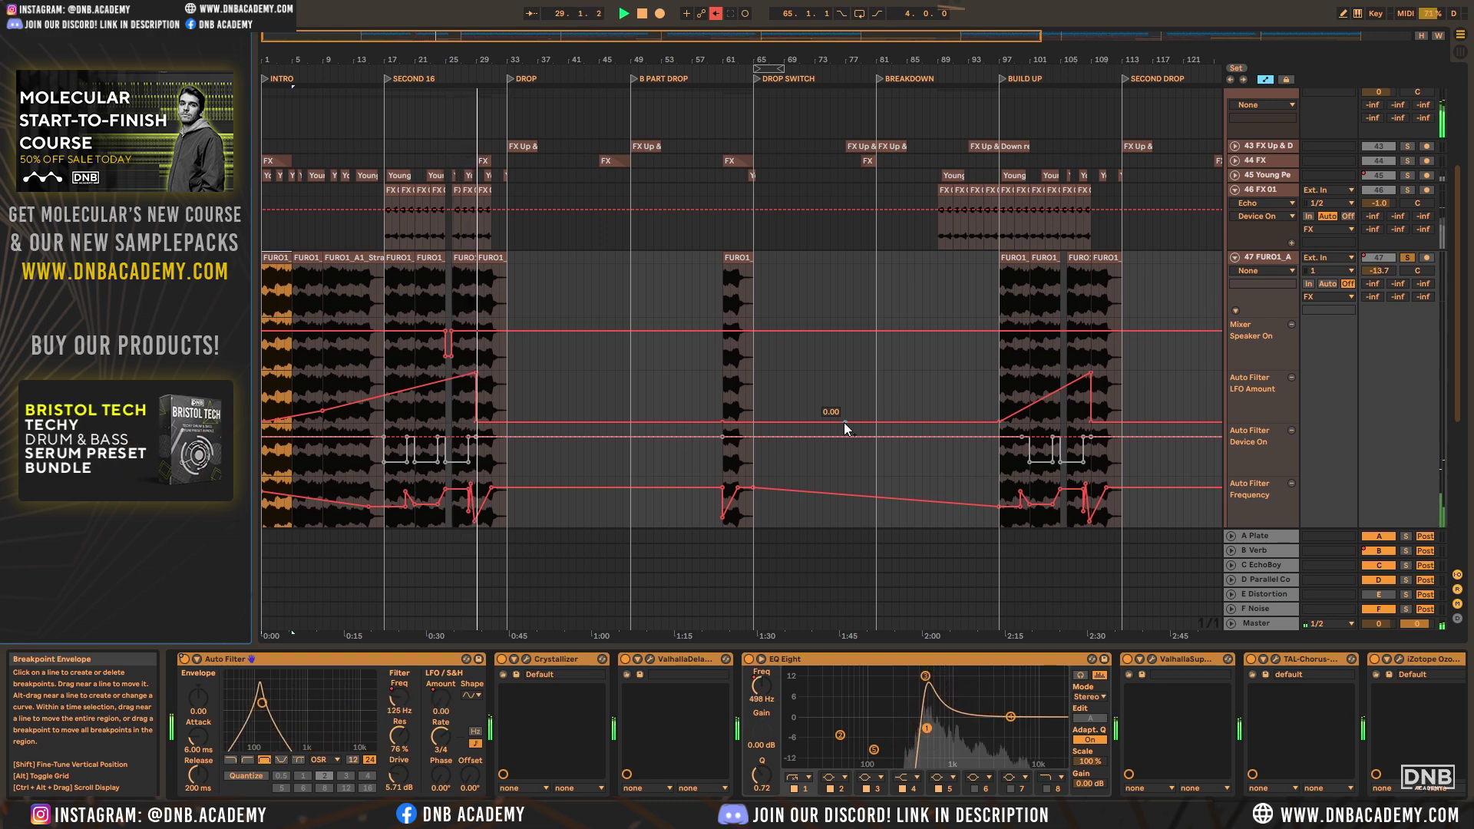
pyautogui.scroll(-4, 983, 369)
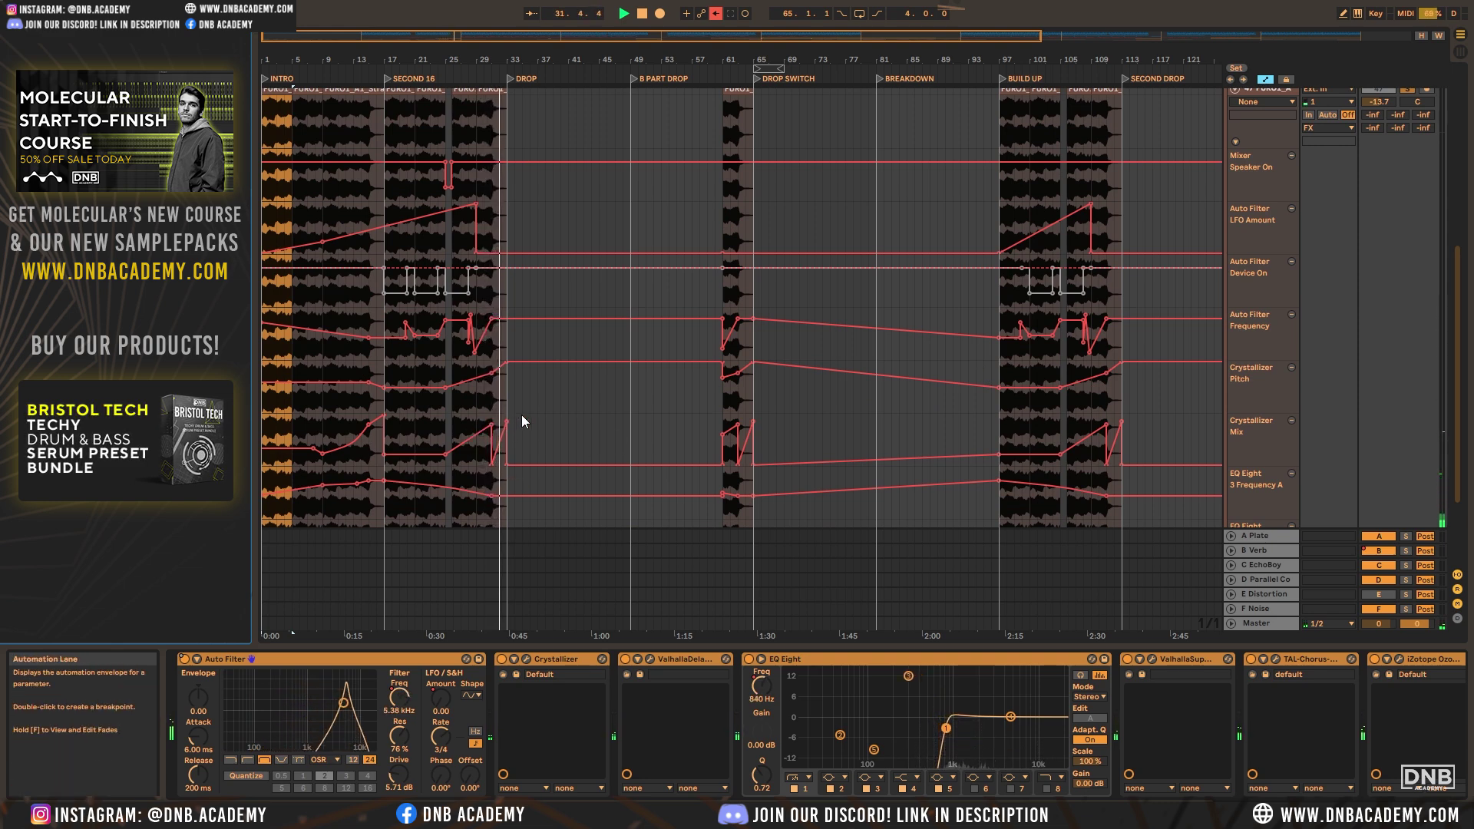
pyautogui.moveTo(507, 421)
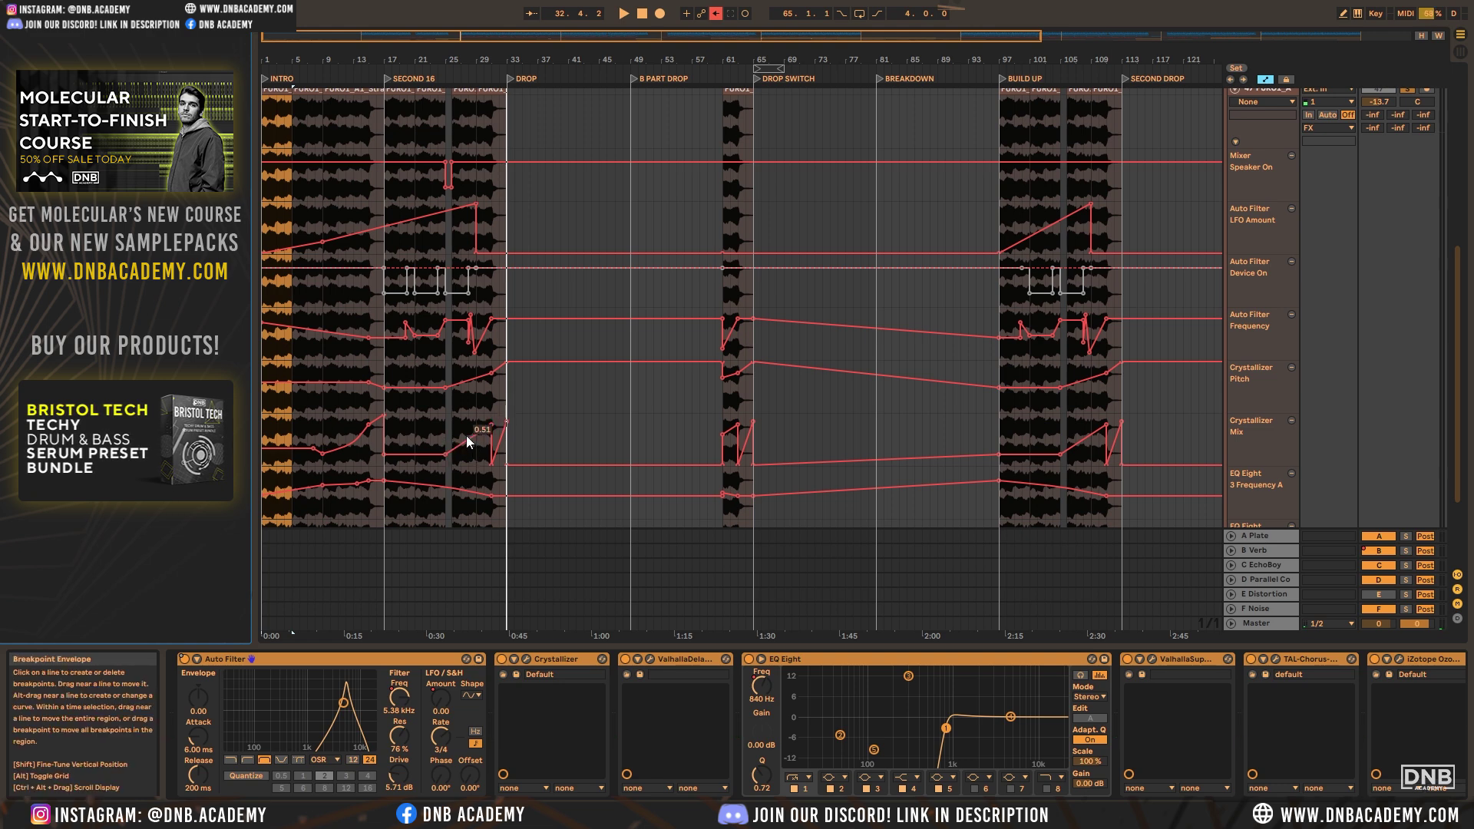
# Check track 47's Crystallizer window and automation lanes, fold the track, and play the whole FX group from around bar 27
pyautogui.click(526, 659)
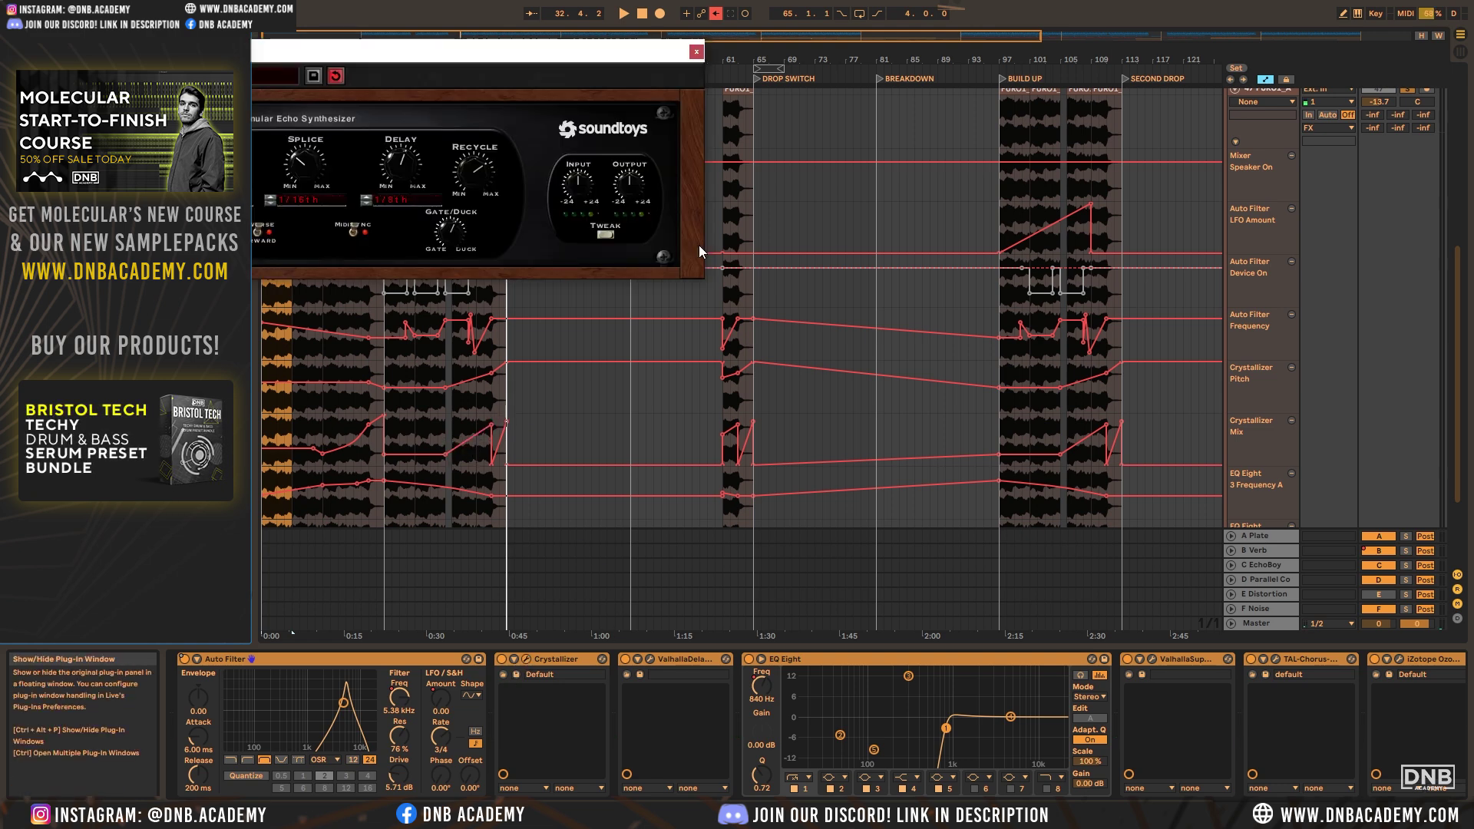
pyautogui.click(526, 660)
pyautogui.scroll(3, 560, 266)
pyautogui.scroll(-4, 572, 288)
pyautogui.scroll(6, 978, 318)
pyautogui.click(1233, 333)
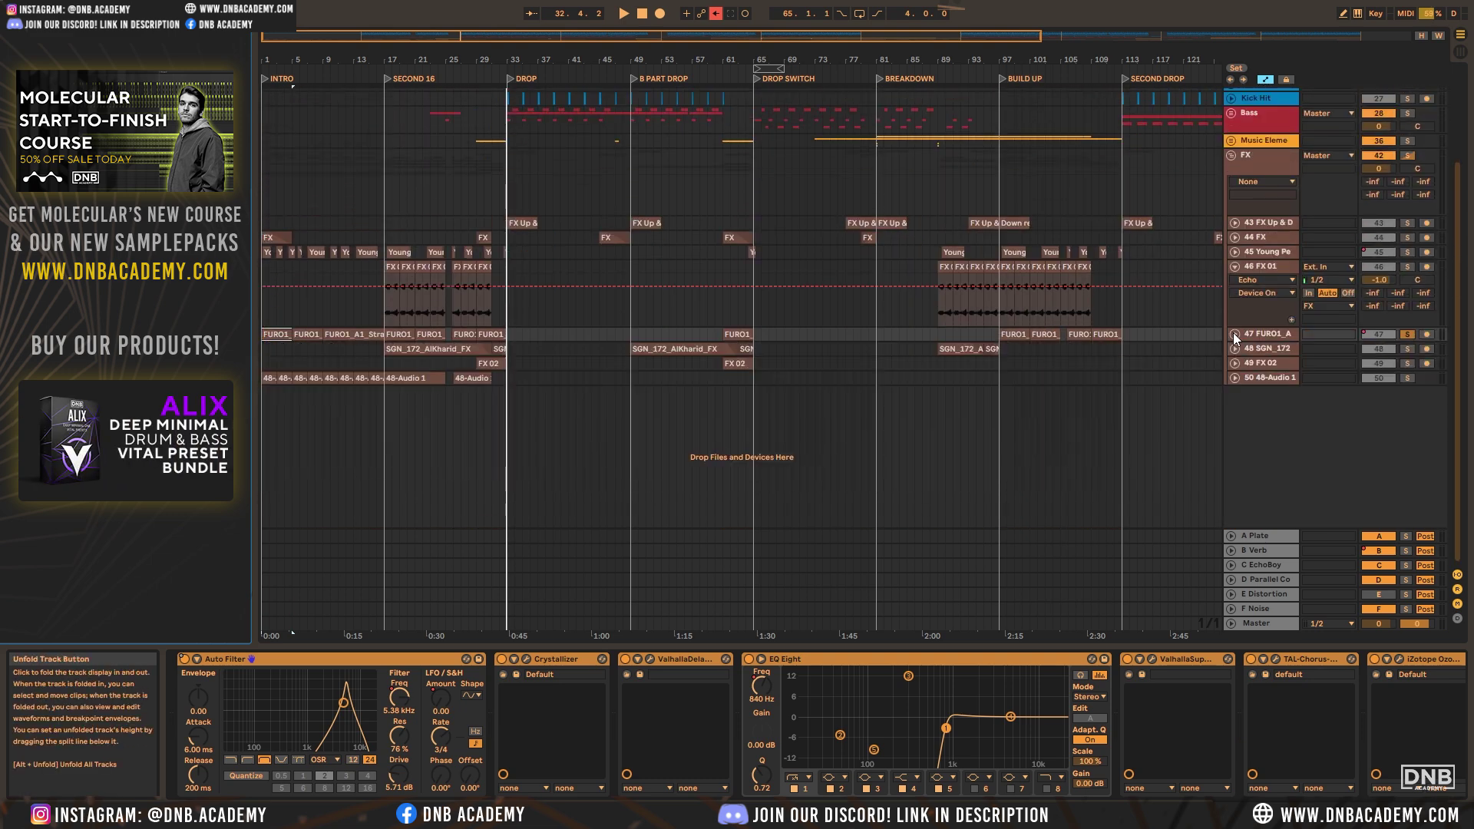
pyautogui.click(467, 76)
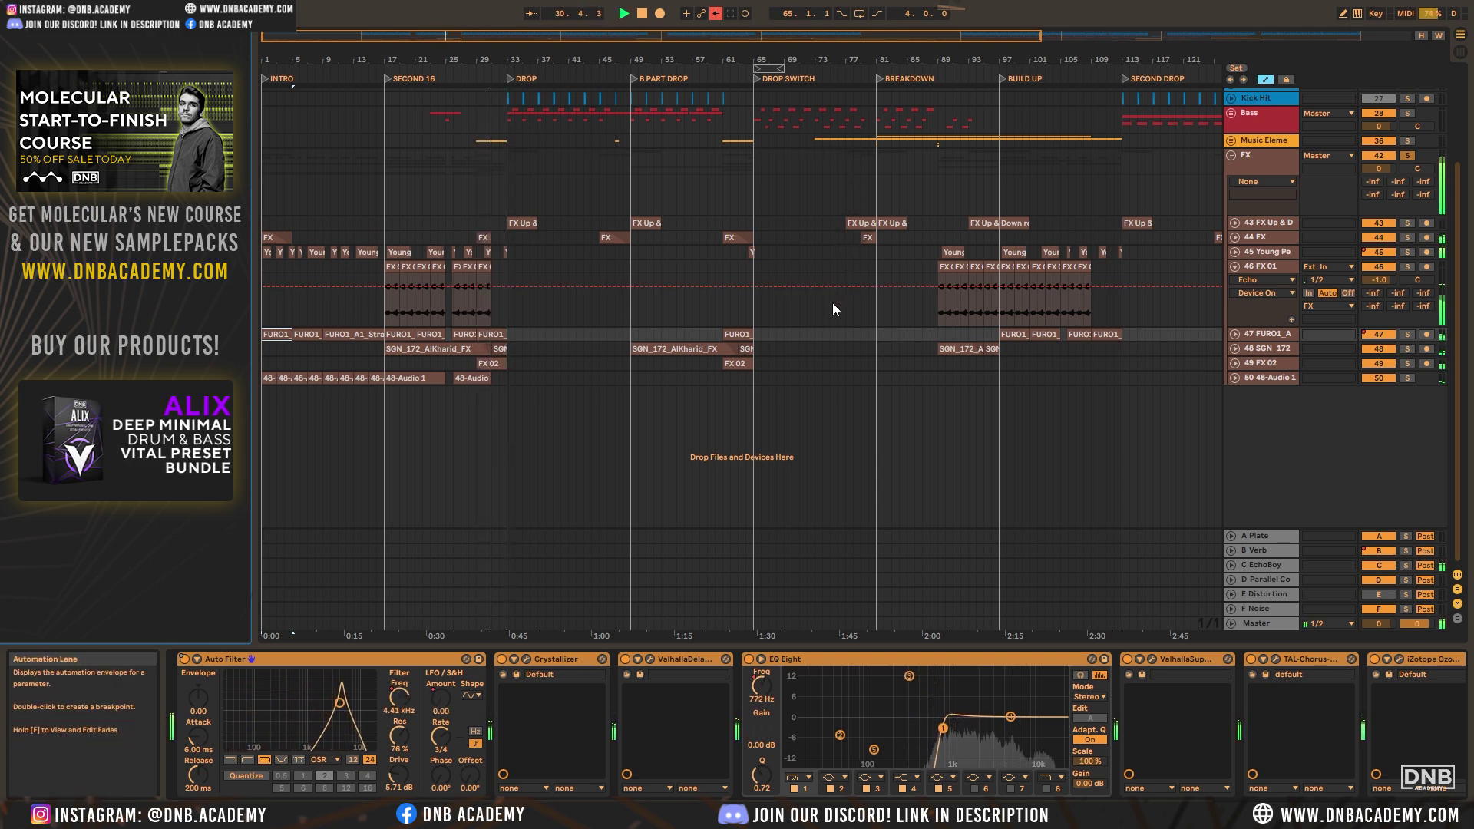
# Unfold track 47, play its clip that starts at bar 25 up to DROP while viewing its automation, and fold tracks 47 and 46
pyautogui.click(1231, 334)
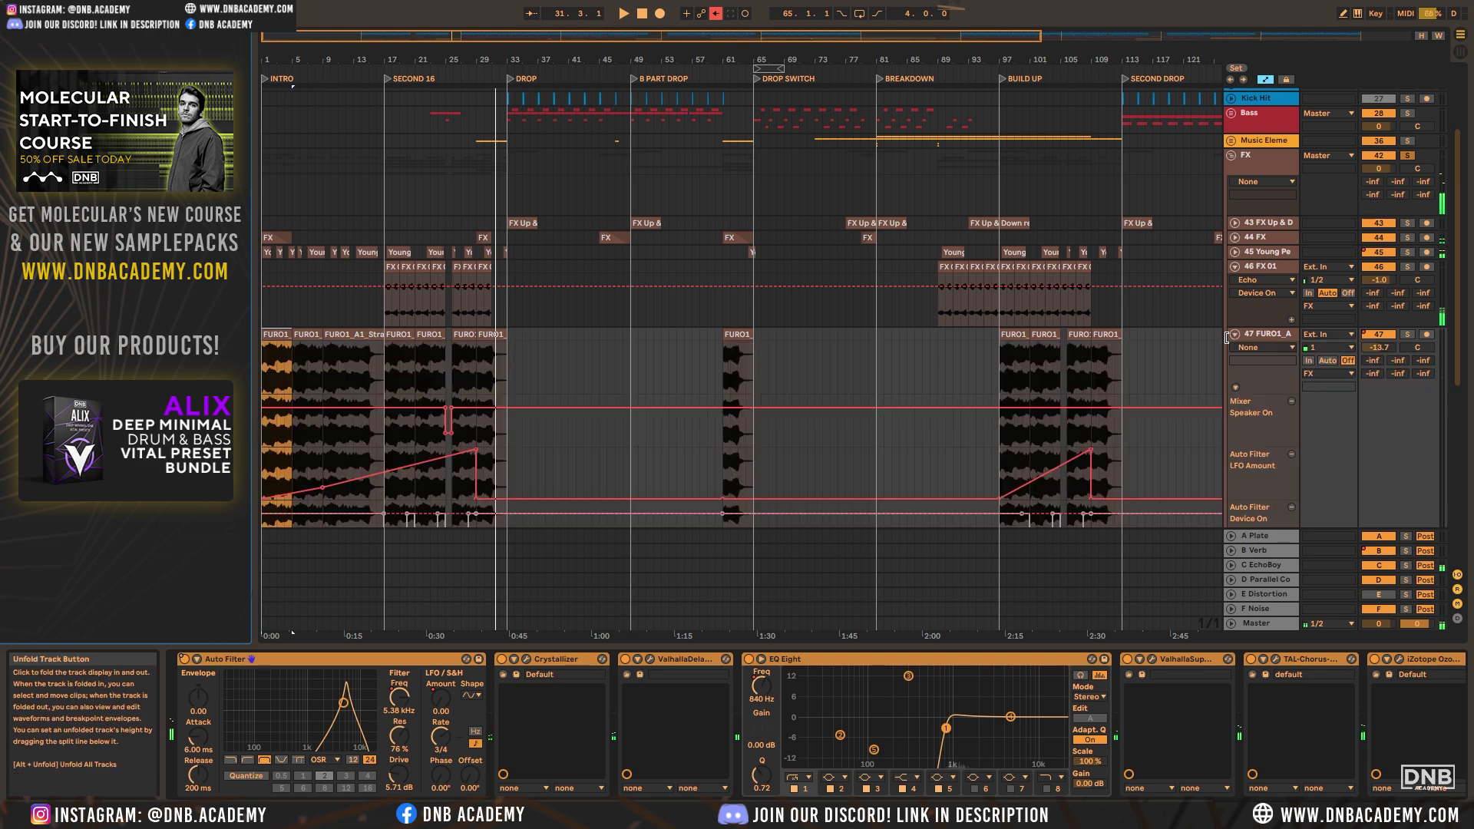
pyautogui.click(462, 336)
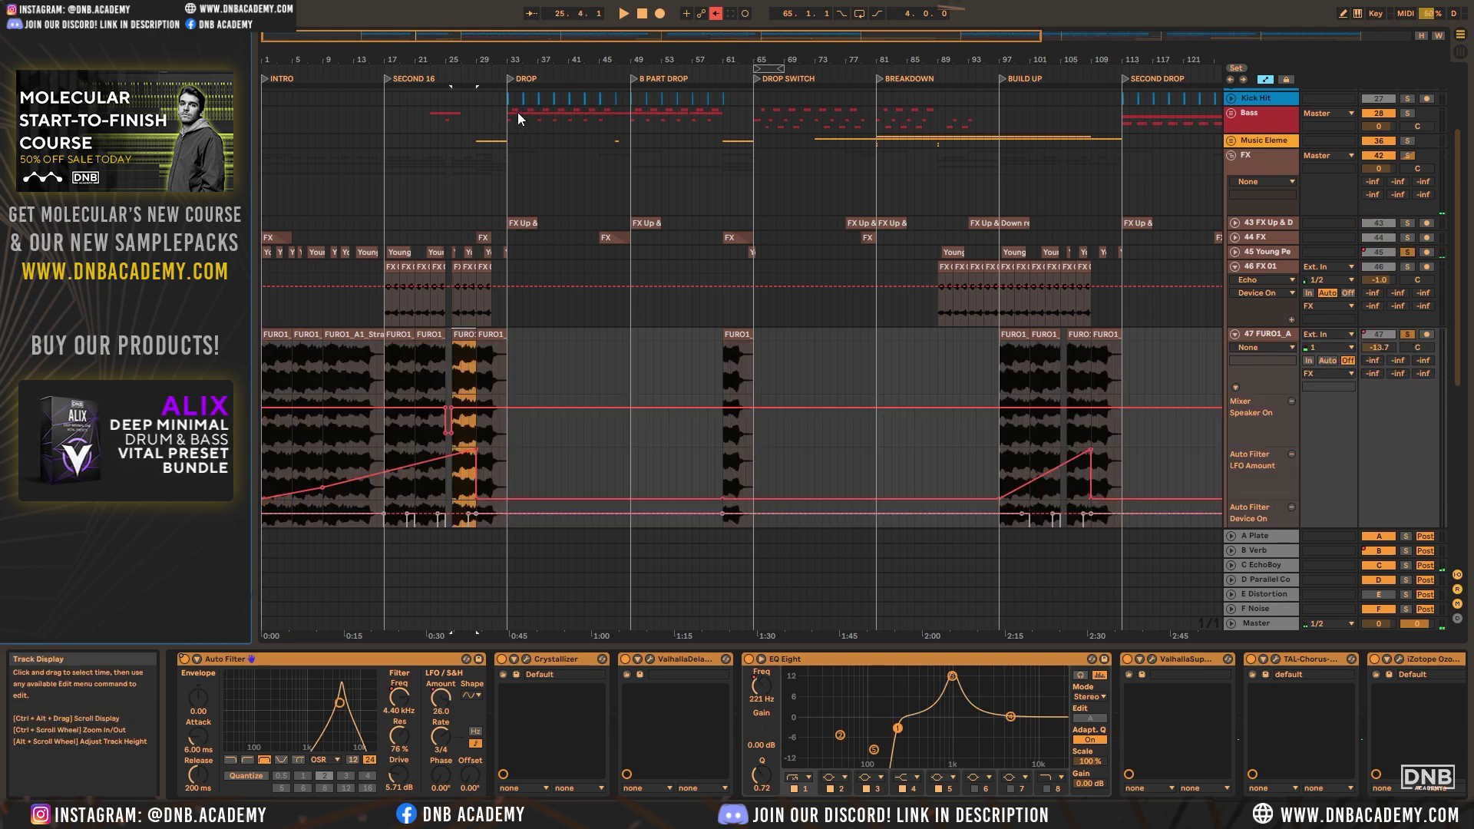
pyautogui.click(458, 69)
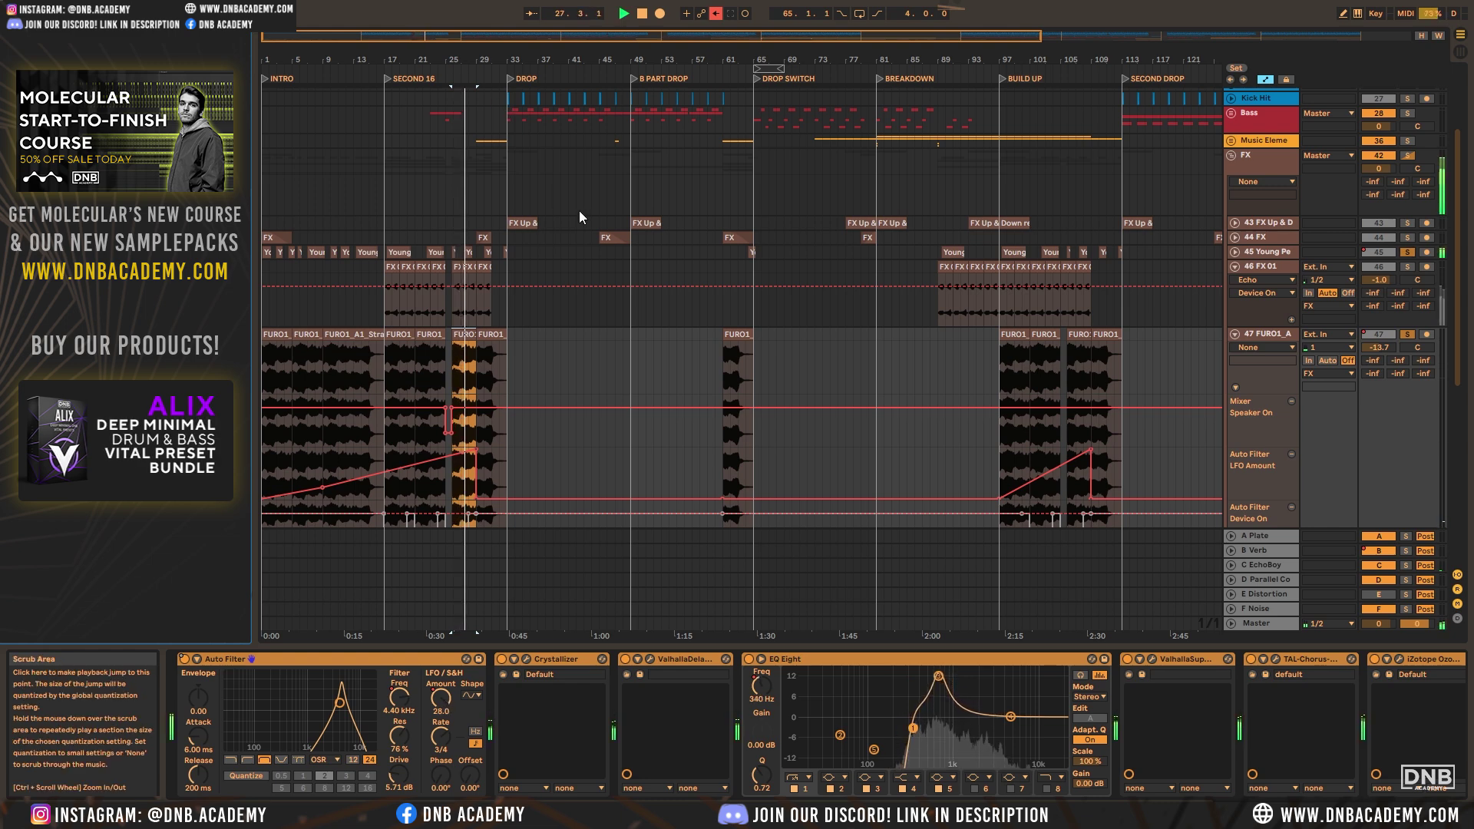
pyautogui.scroll(-3, 632, 294)
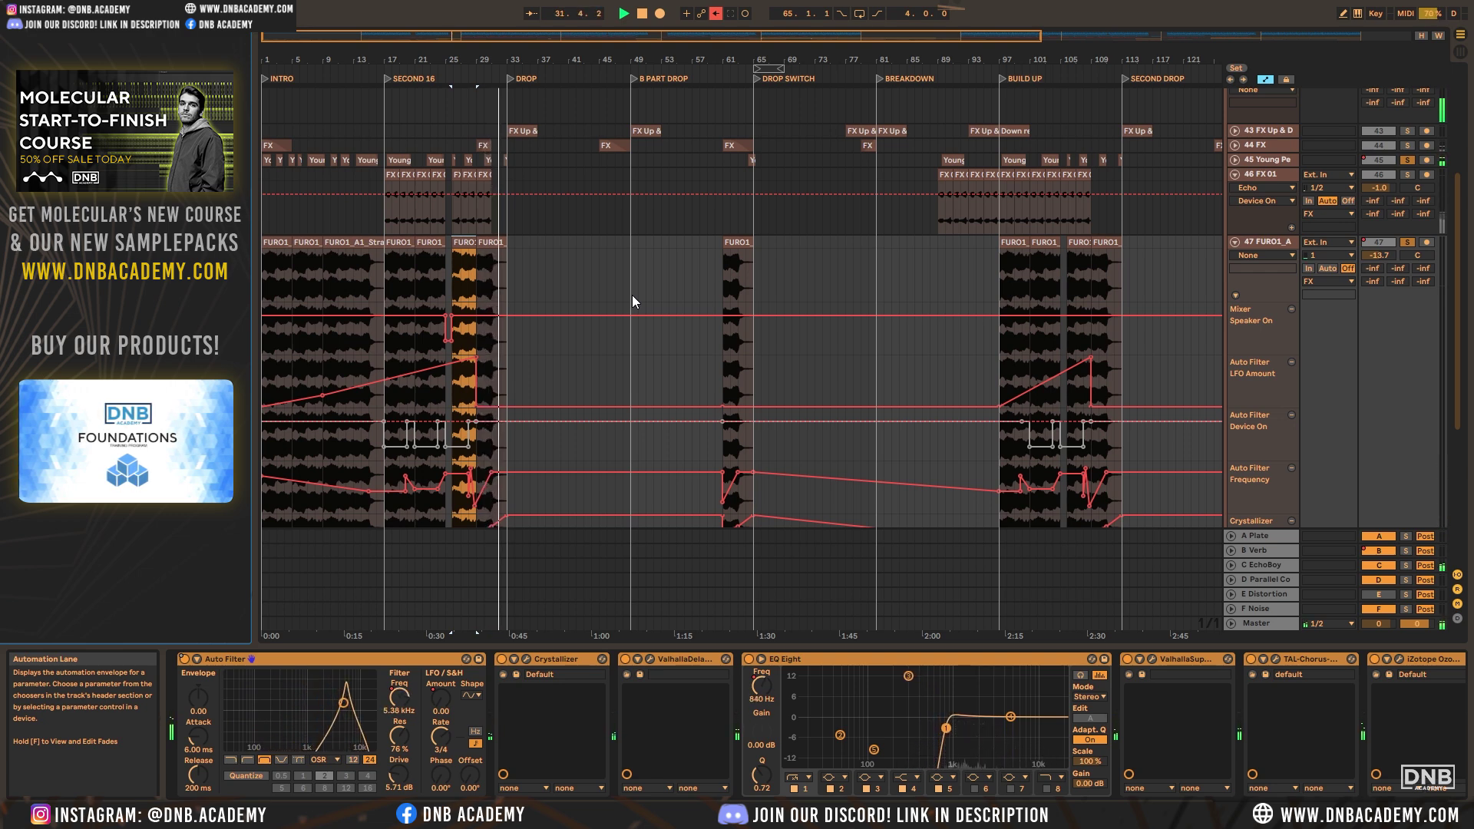
pyautogui.scroll(3, 1107, 320)
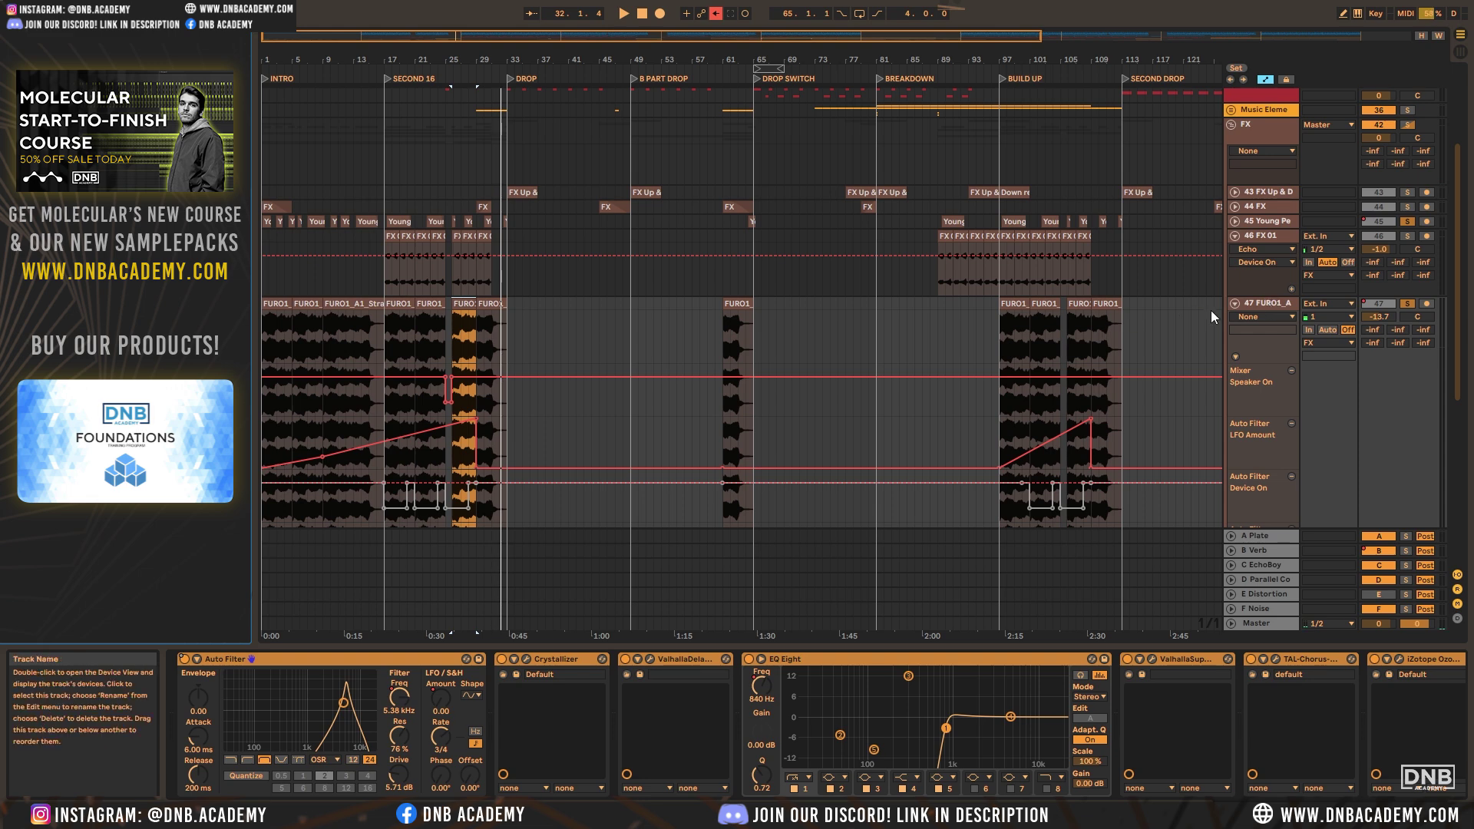
pyautogui.click(1235, 304)
pyautogui.click(1234, 237)
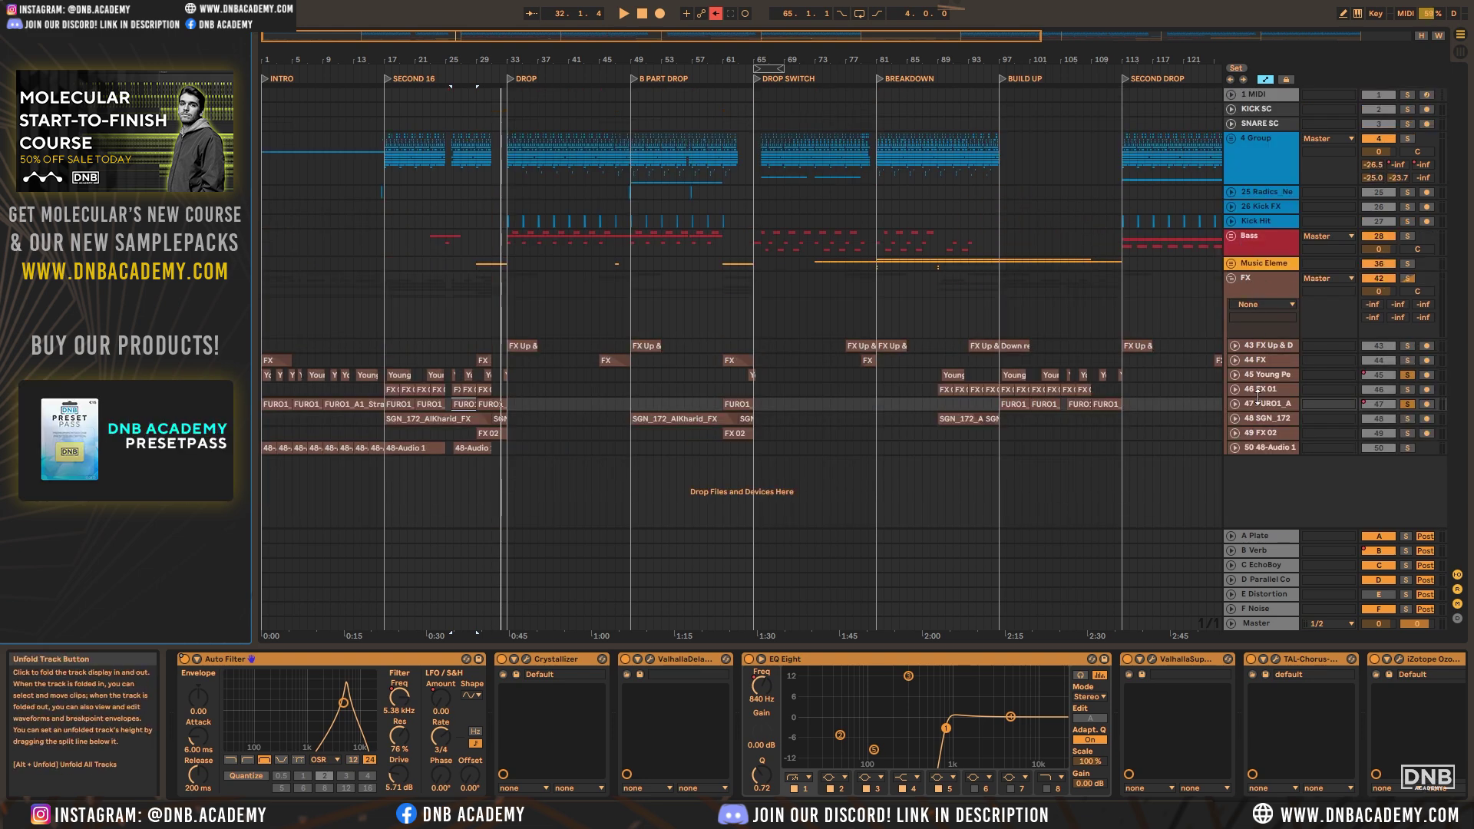
# Solo track 48 SGN_172, play its clip from SECOND 16, and look over its clips across the full arrangement
pyautogui.click(1260, 416)
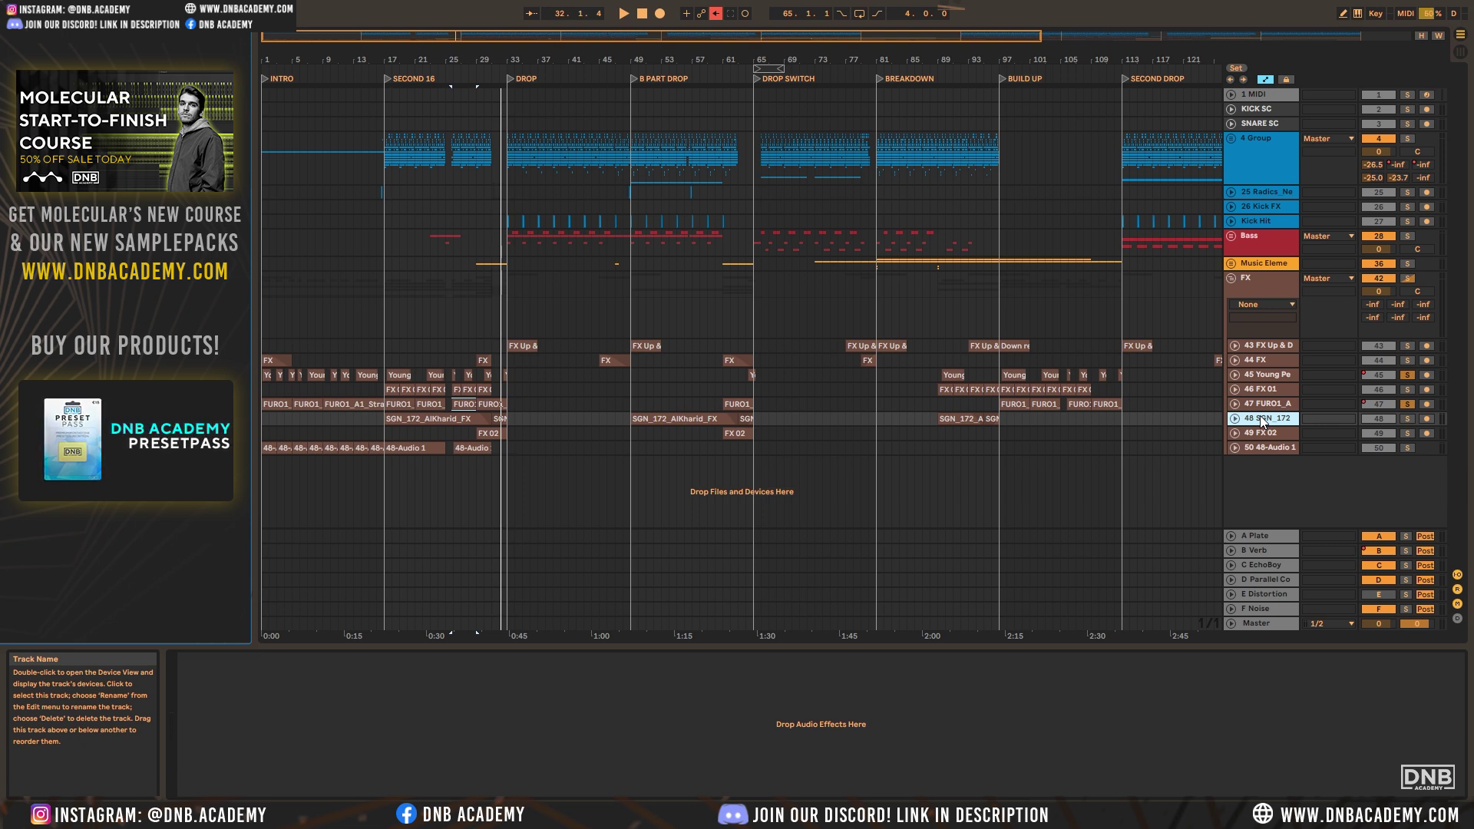
pyautogui.click(1235, 419)
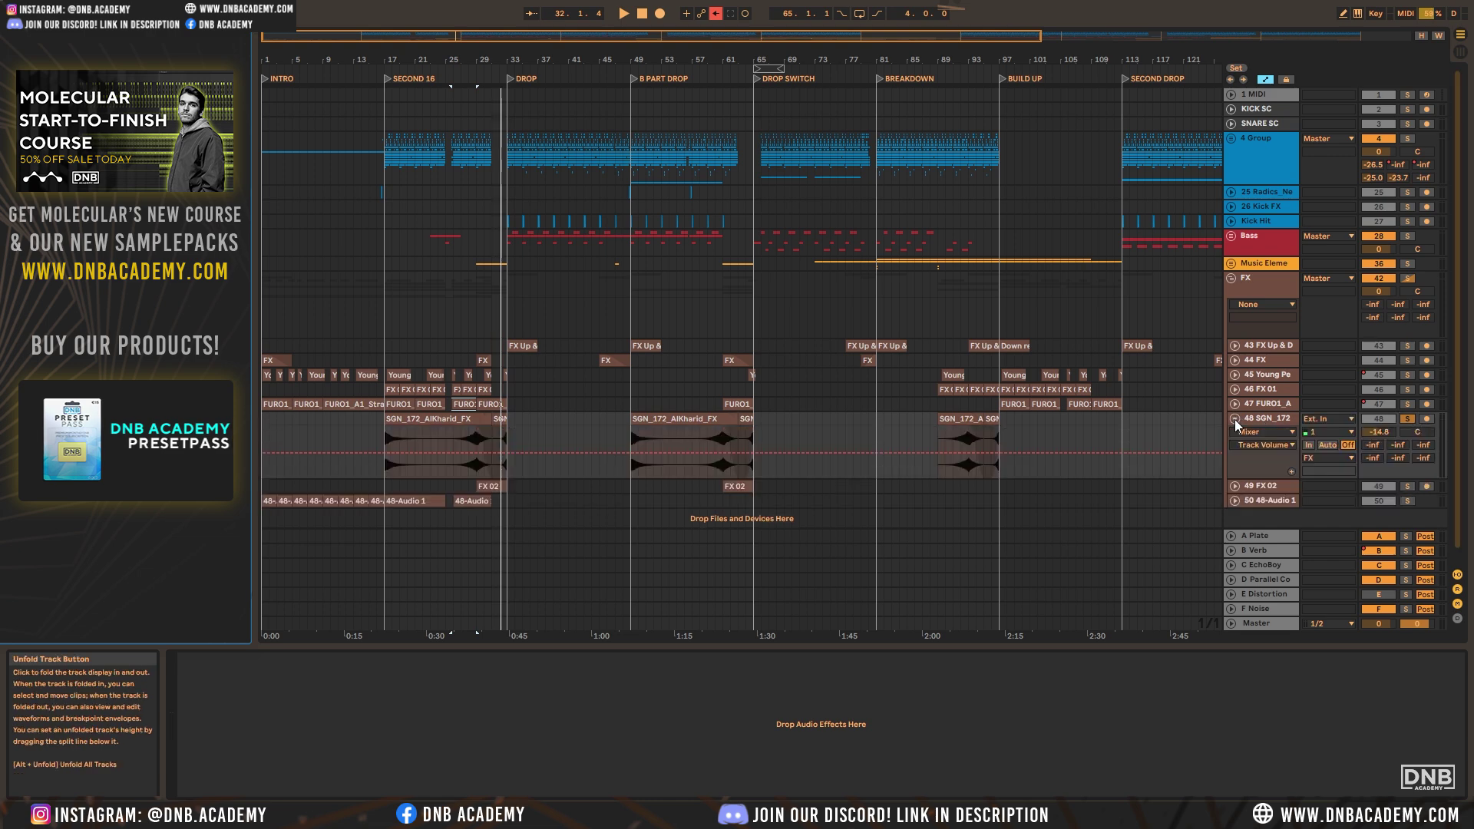
pyautogui.click(1234, 419)
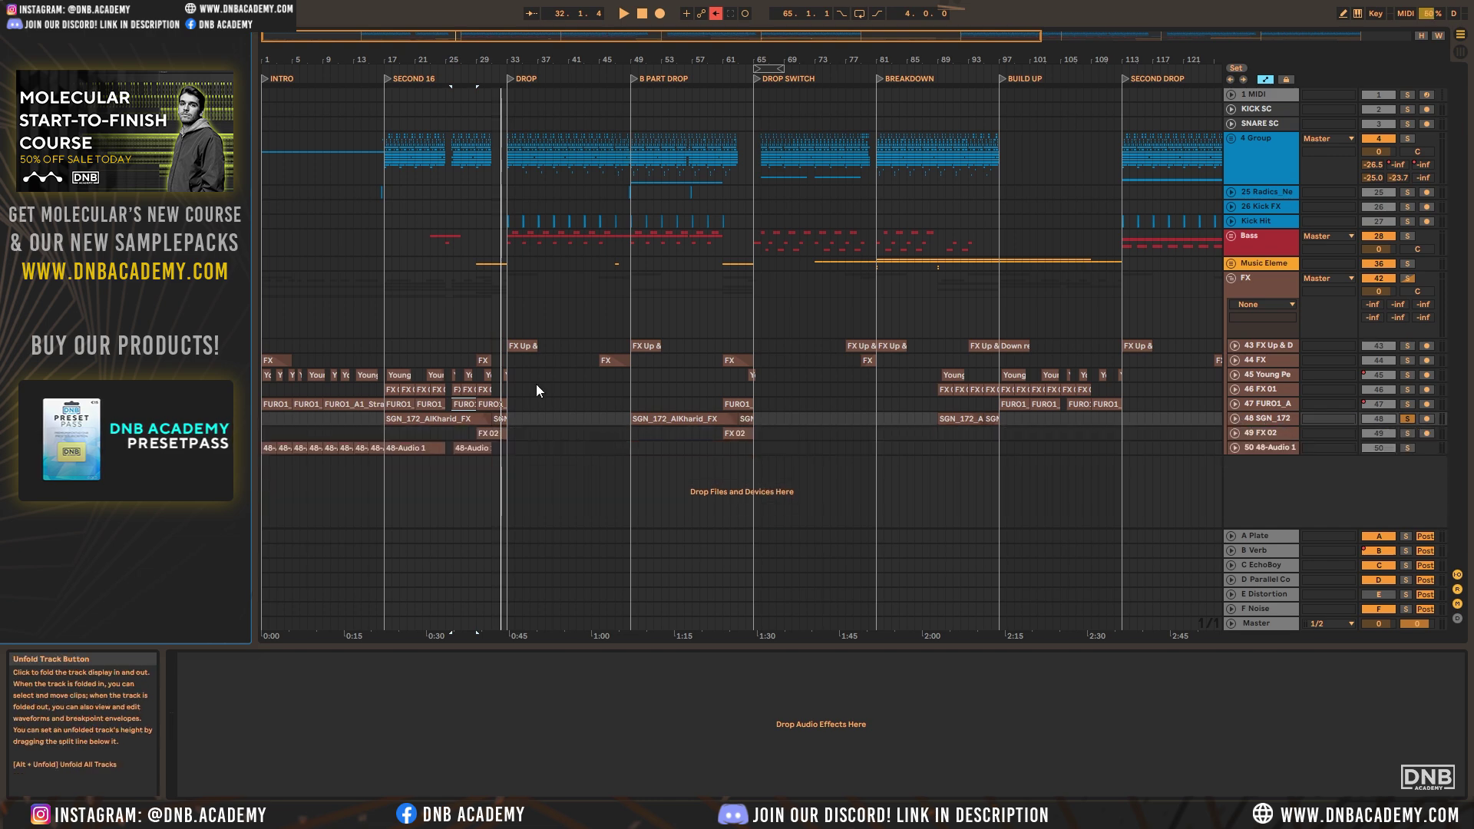
pyautogui.press('space')
pyautogui.click(1235, 417)
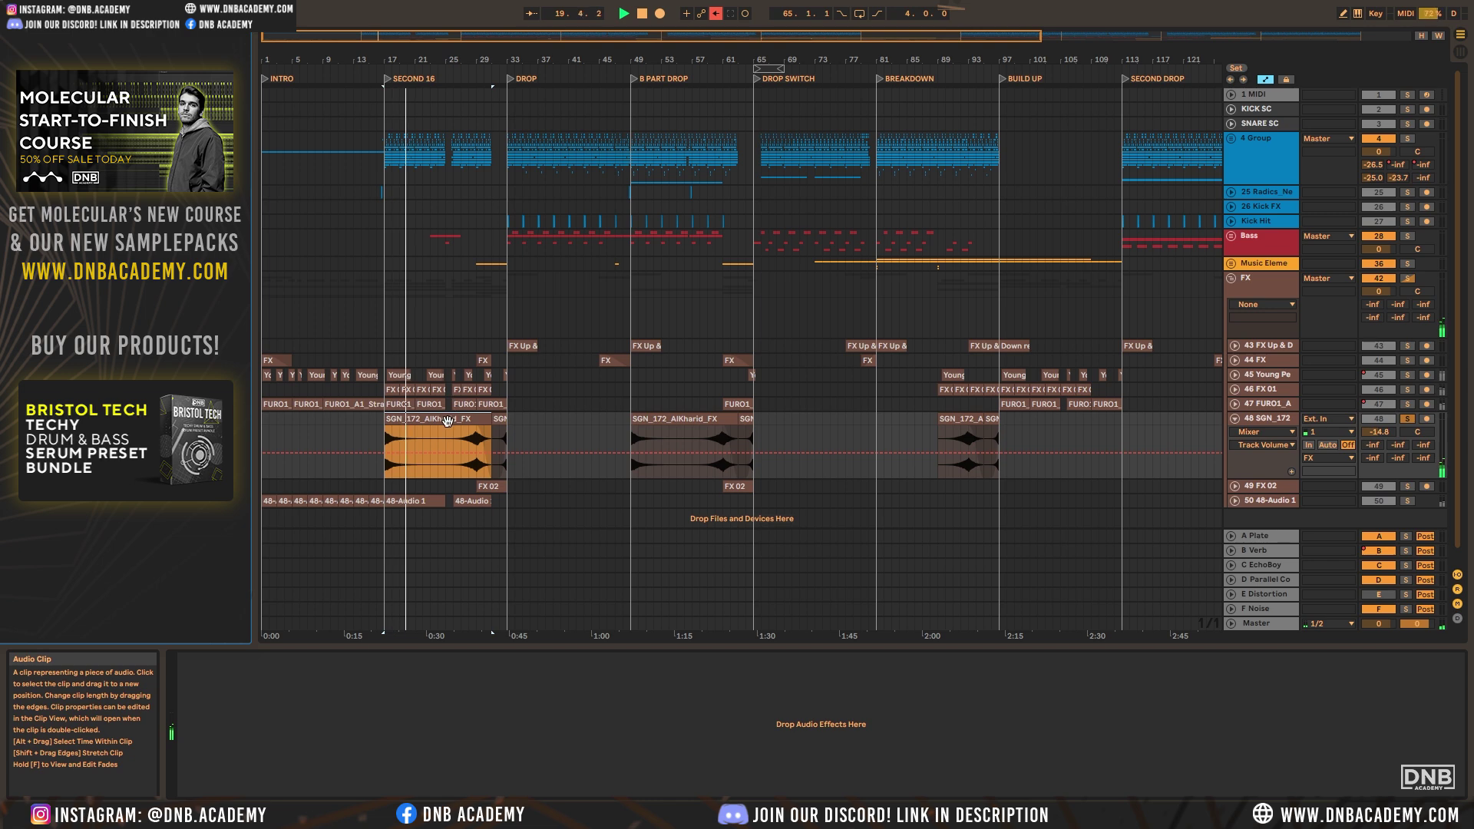
pyautogui.click(463, 73)
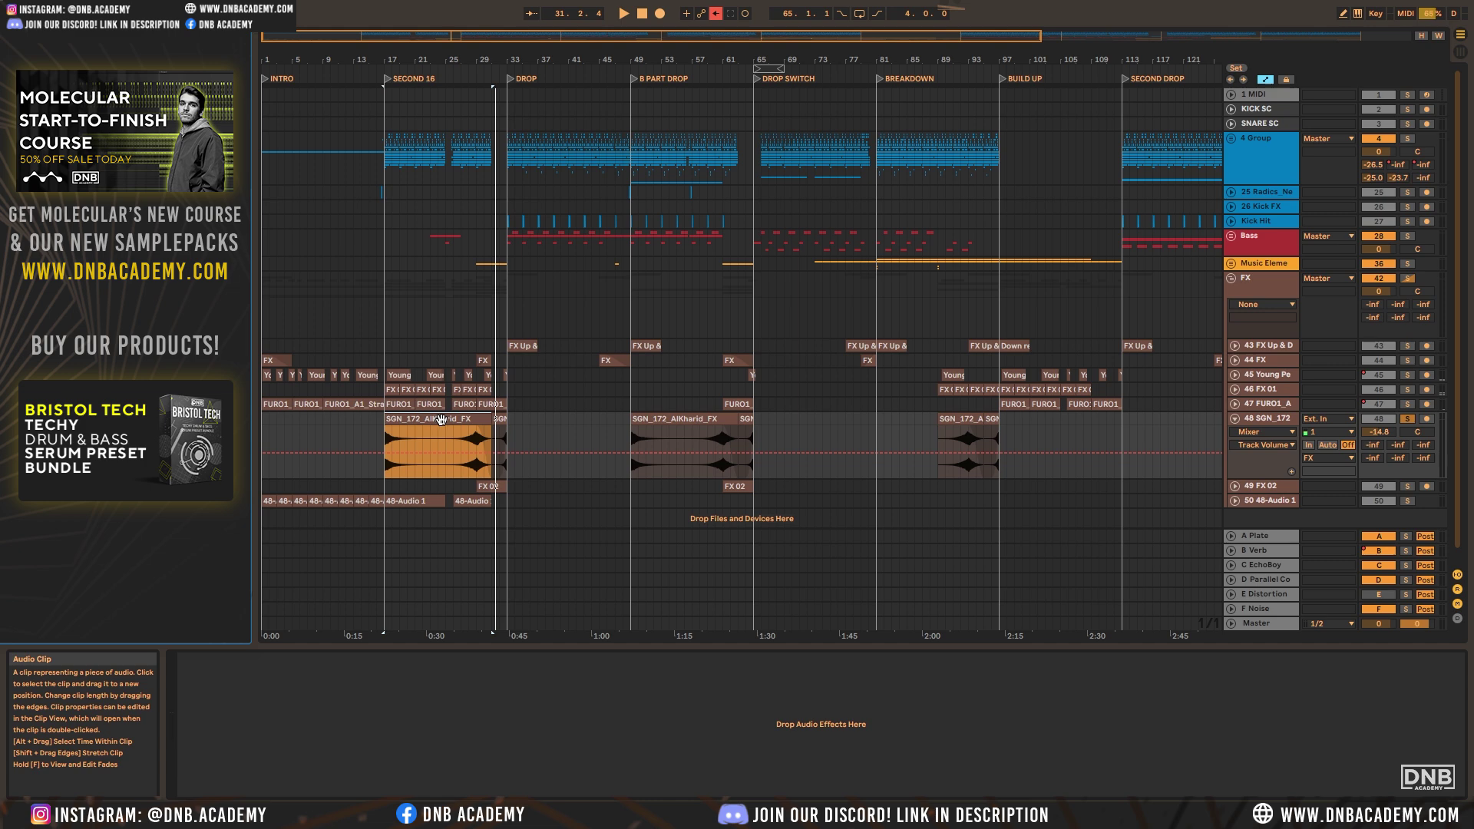
pyautogui.moveTo(585, 33)
pyautogui.mouseDown()
pyautogui.moveTo(585, 77)
pyautogui.moveTo(585, 32)
pyautogui.mouseUp()
pyautogui.scroll(-1, 807, 336)
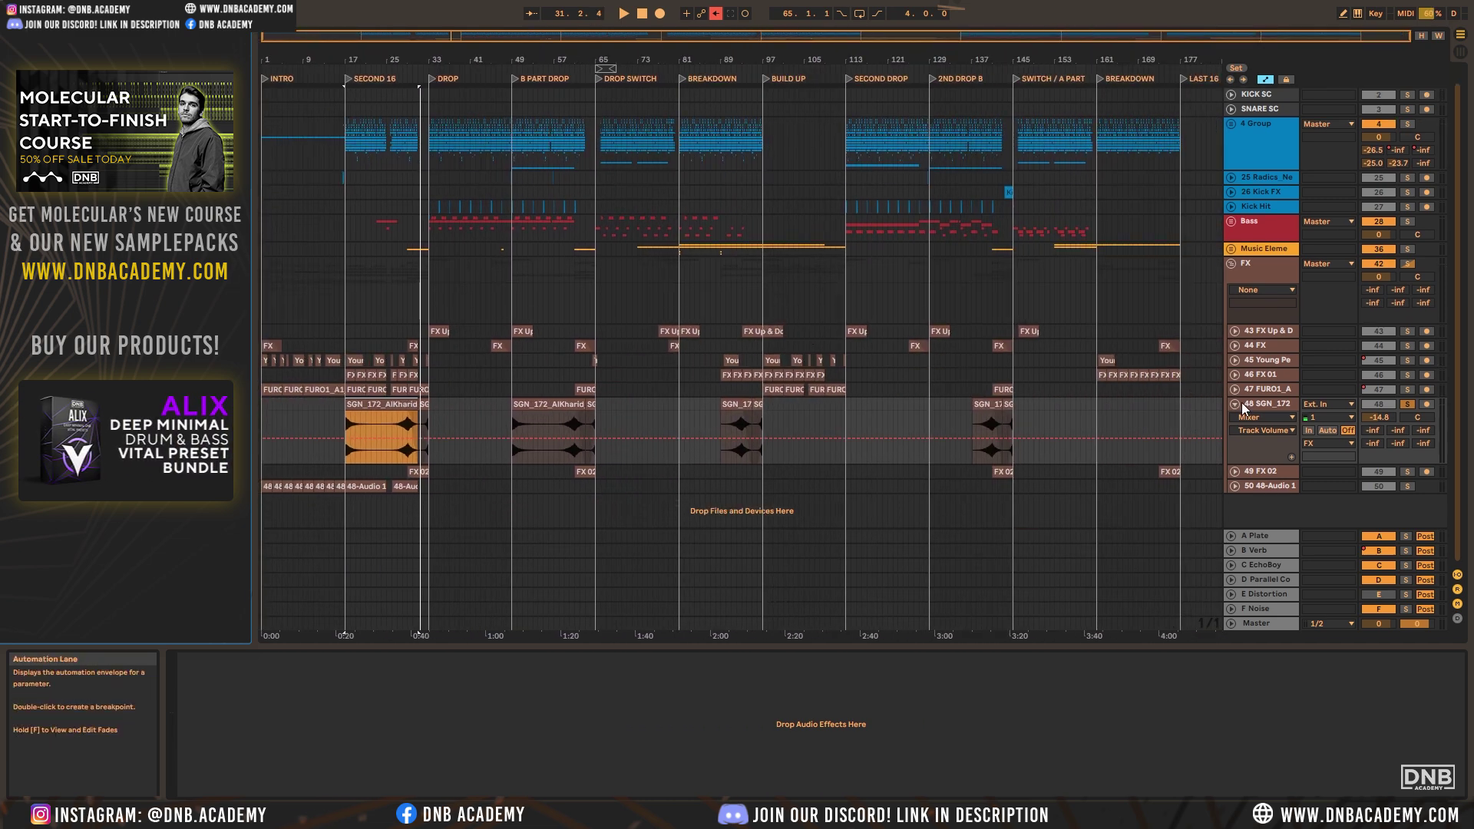
pyautogui.click(1234, 405)
# Solo and unfold track 49 FX 02, play its clip just before DROP, and fold the track
pyautogui.click(1235, 433)
pyautogui.click(421, 436)
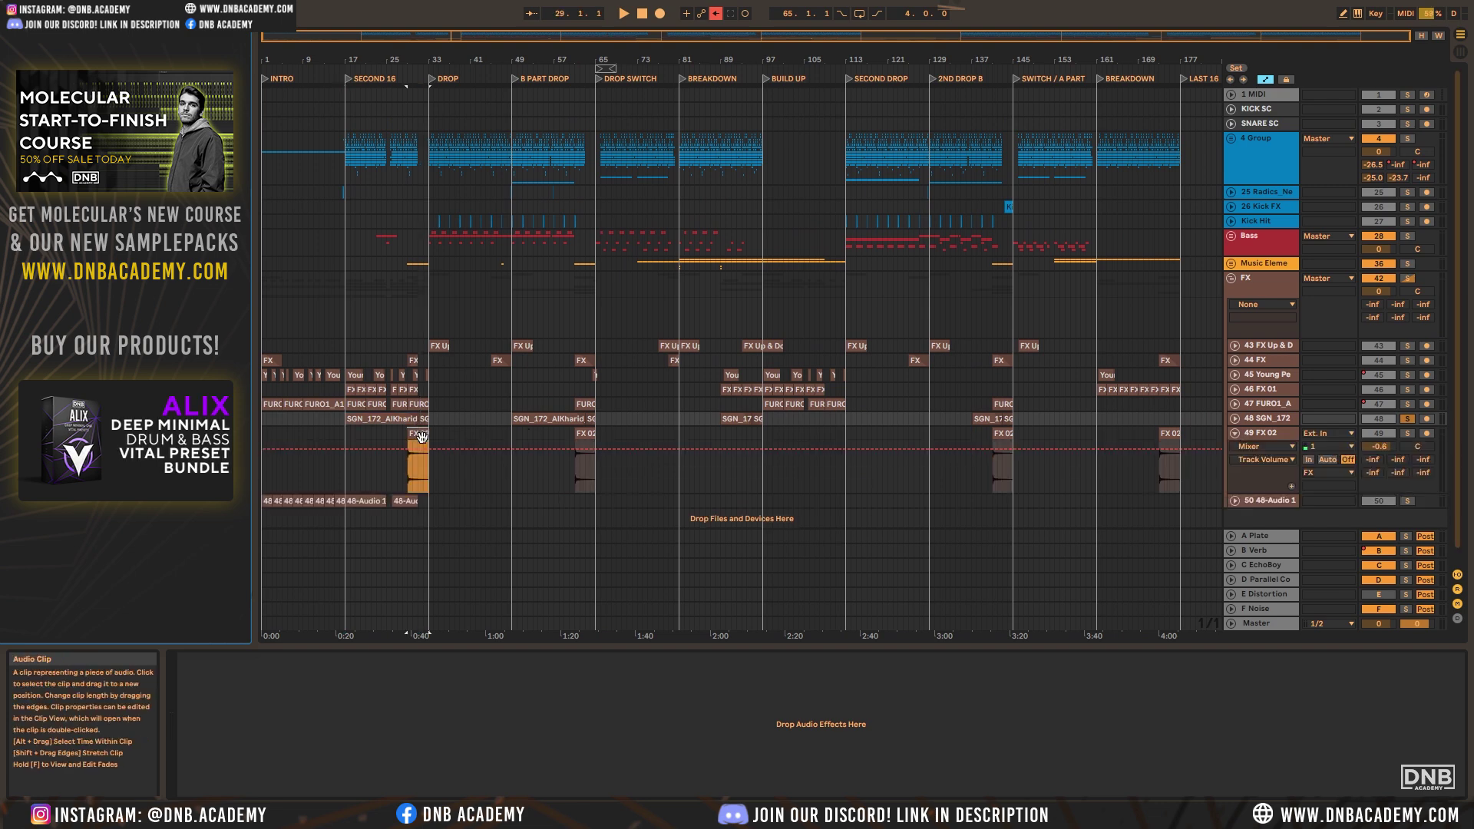
pyautogui.moveTo(388, 36); pyautogui.dragTo(407, 161)
pyautogui.press('space')
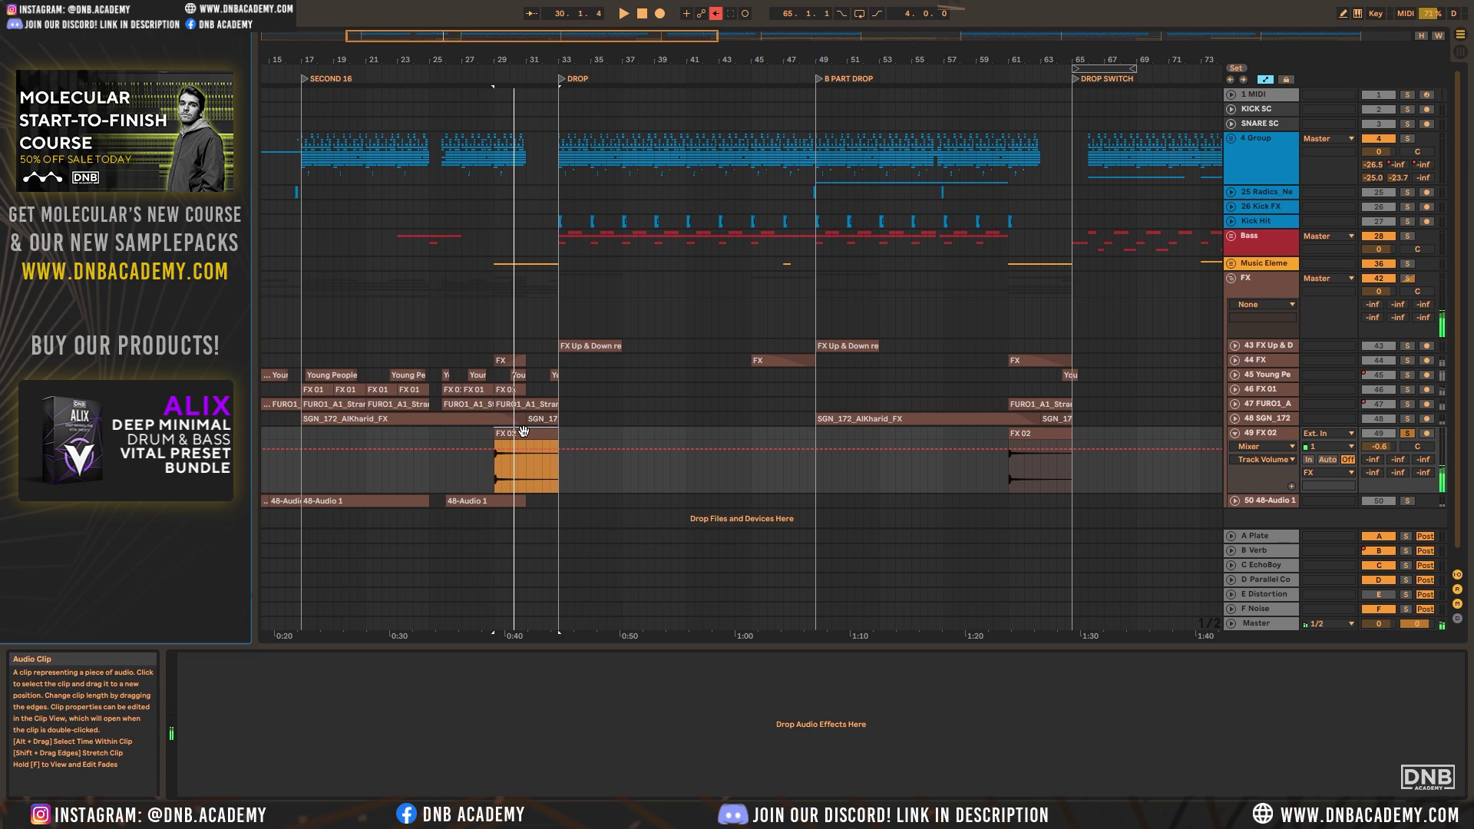
pyautogui.scroll(-1, 523, 433)
pyautogui.moveTo(477, 36); pyautogui.dragTo(496, 6)
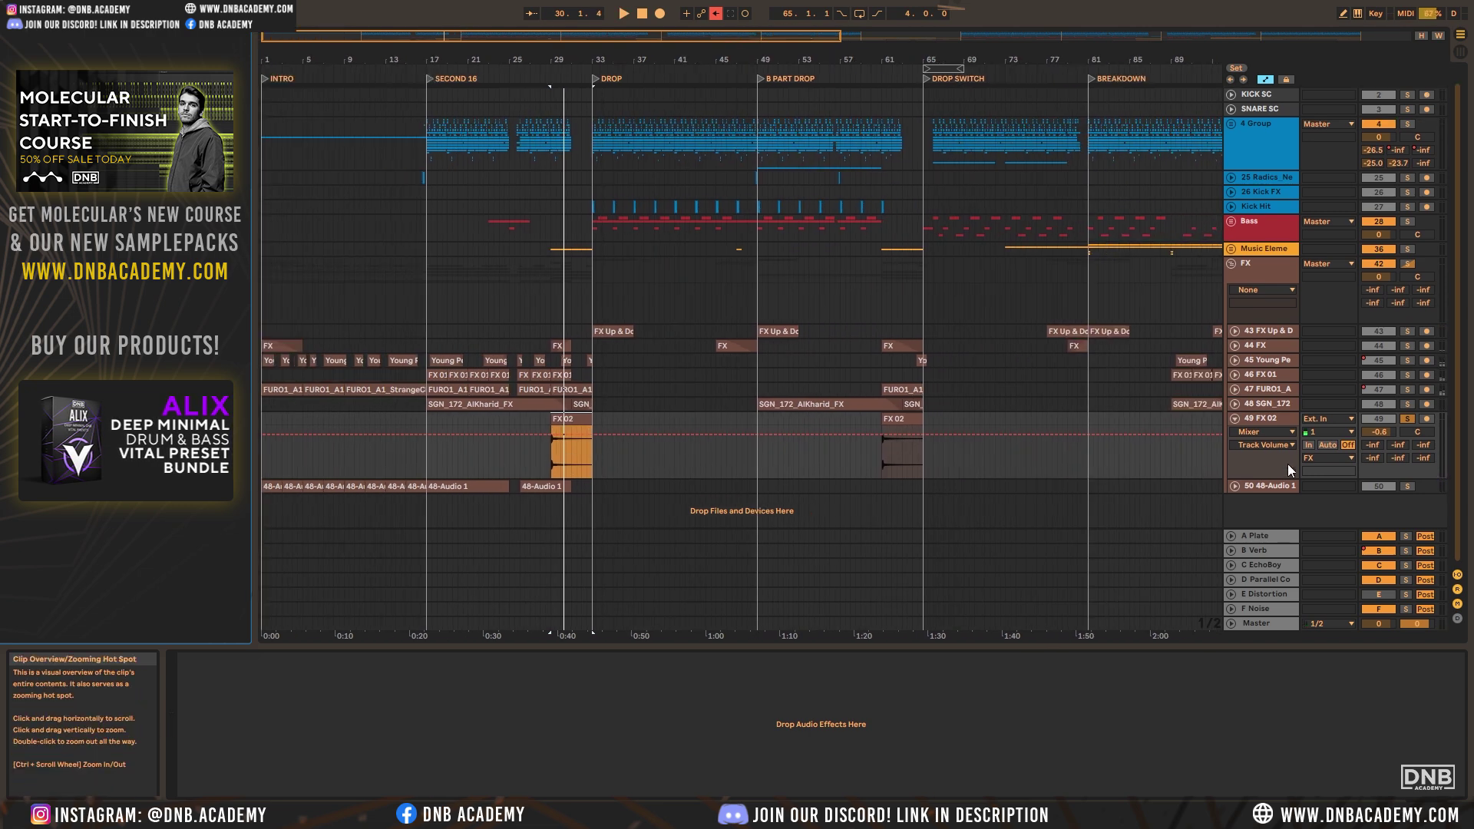
pyautogui.click(1234, 418)
# Unfold and solo track 50 48-Audio 1, and play its clip from SECOND 16 with the reverb Mix automation in view
pyautogui.click(1237, 449)
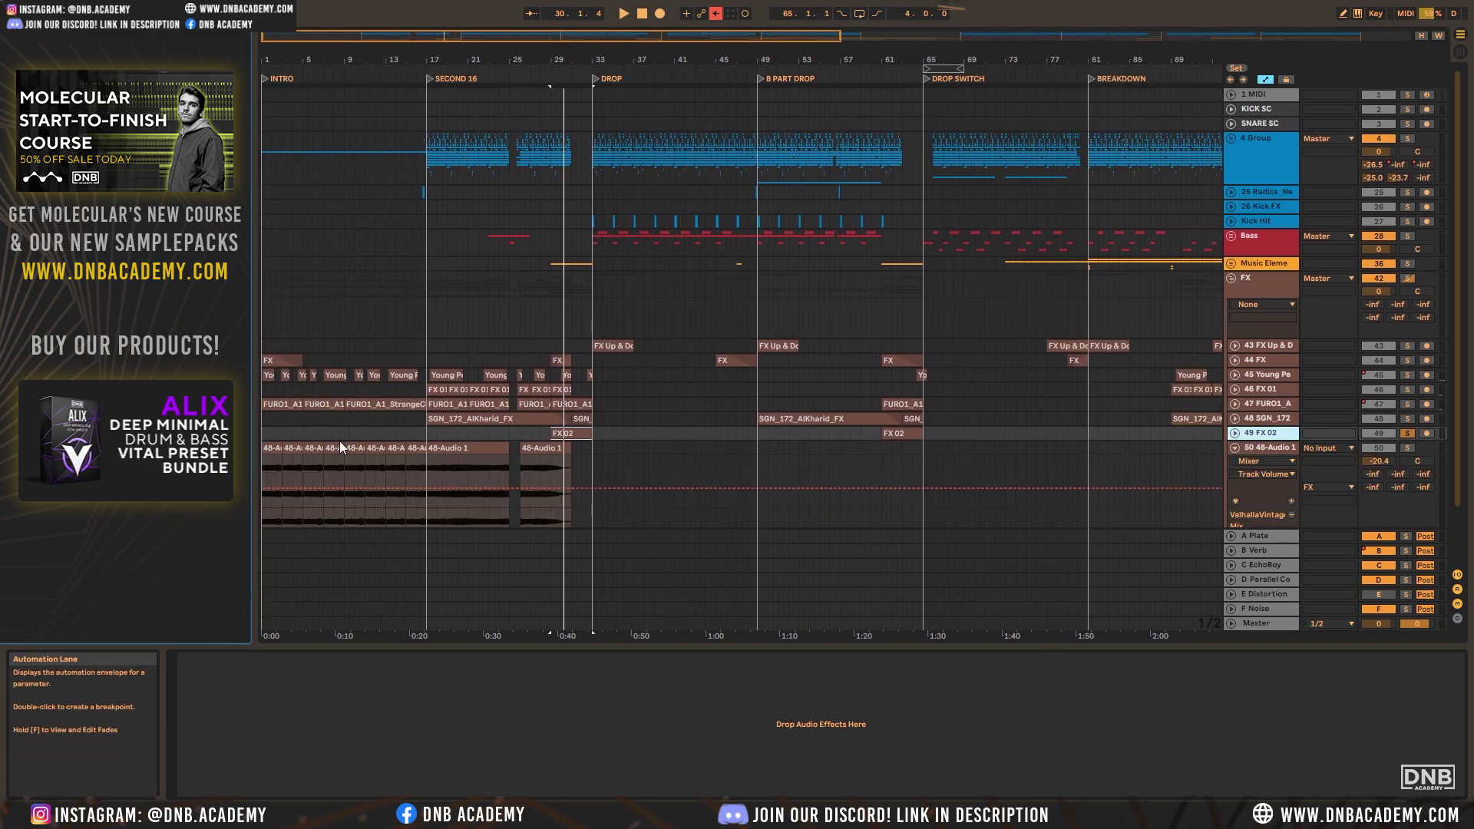
pyautogui.click(331, 448)
pyautogui.click(459, 447)
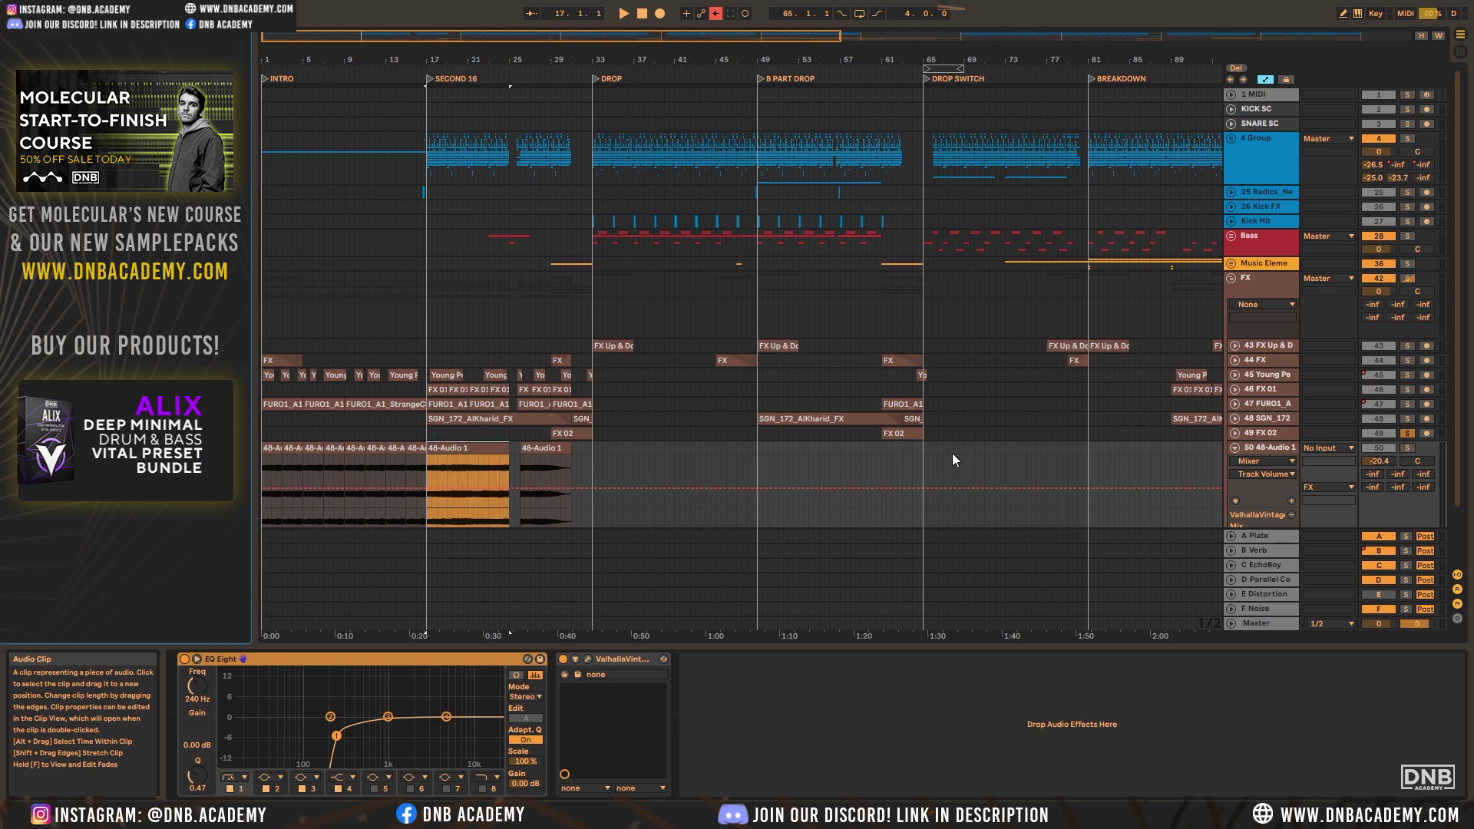
pyautogui.click(1407, 448)
pyautogui.press('space')
pyautogui.scroll(-2, 449, 433)
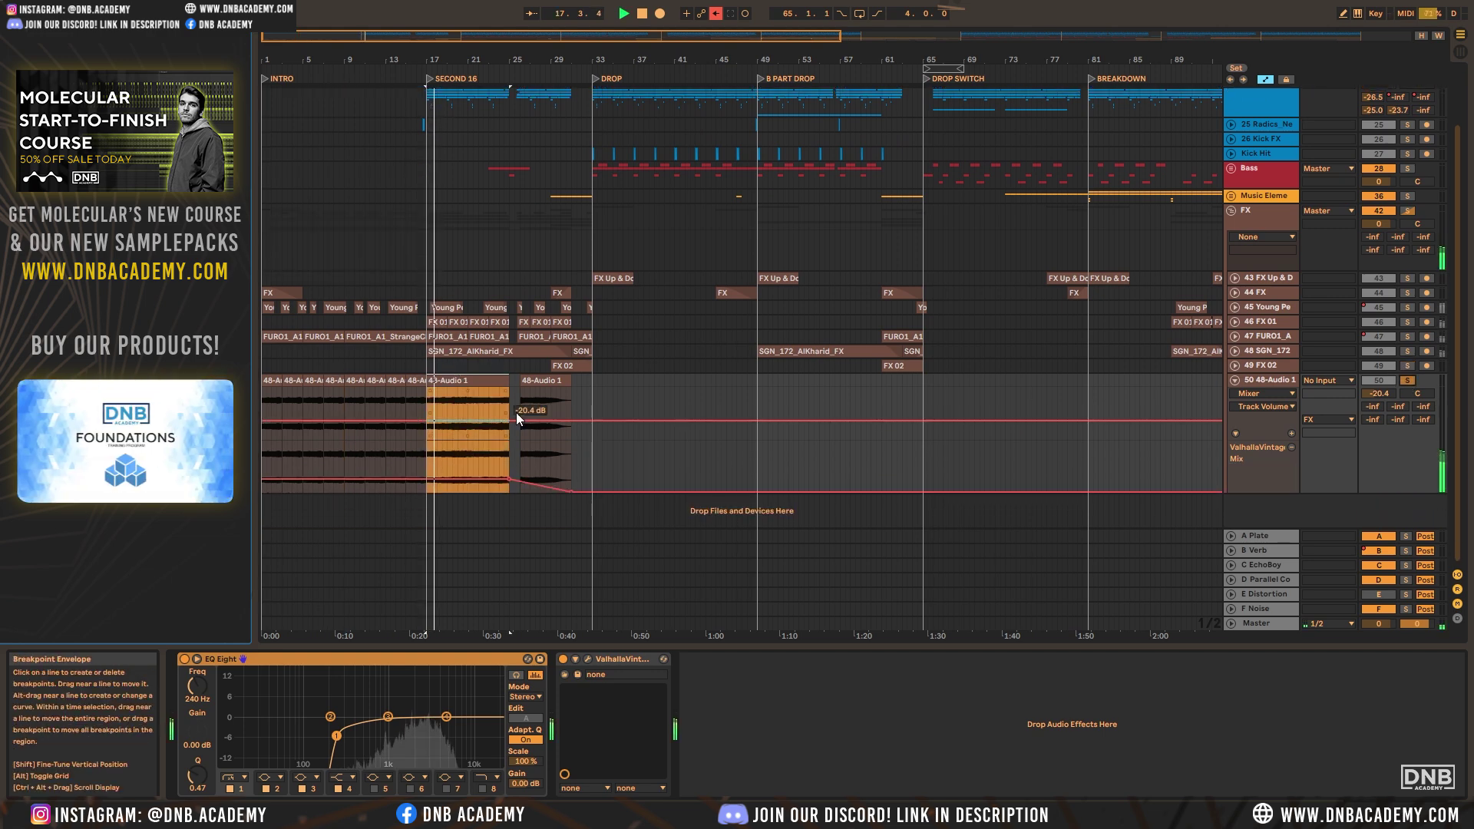
# Copy track 50's SECOND 16 clip into the empty space from bar 37, extend it to about bar 69, and play it
pyautogui.doubleClick(467, 380)
pyautogui.hotkey('shift', 'Tab')
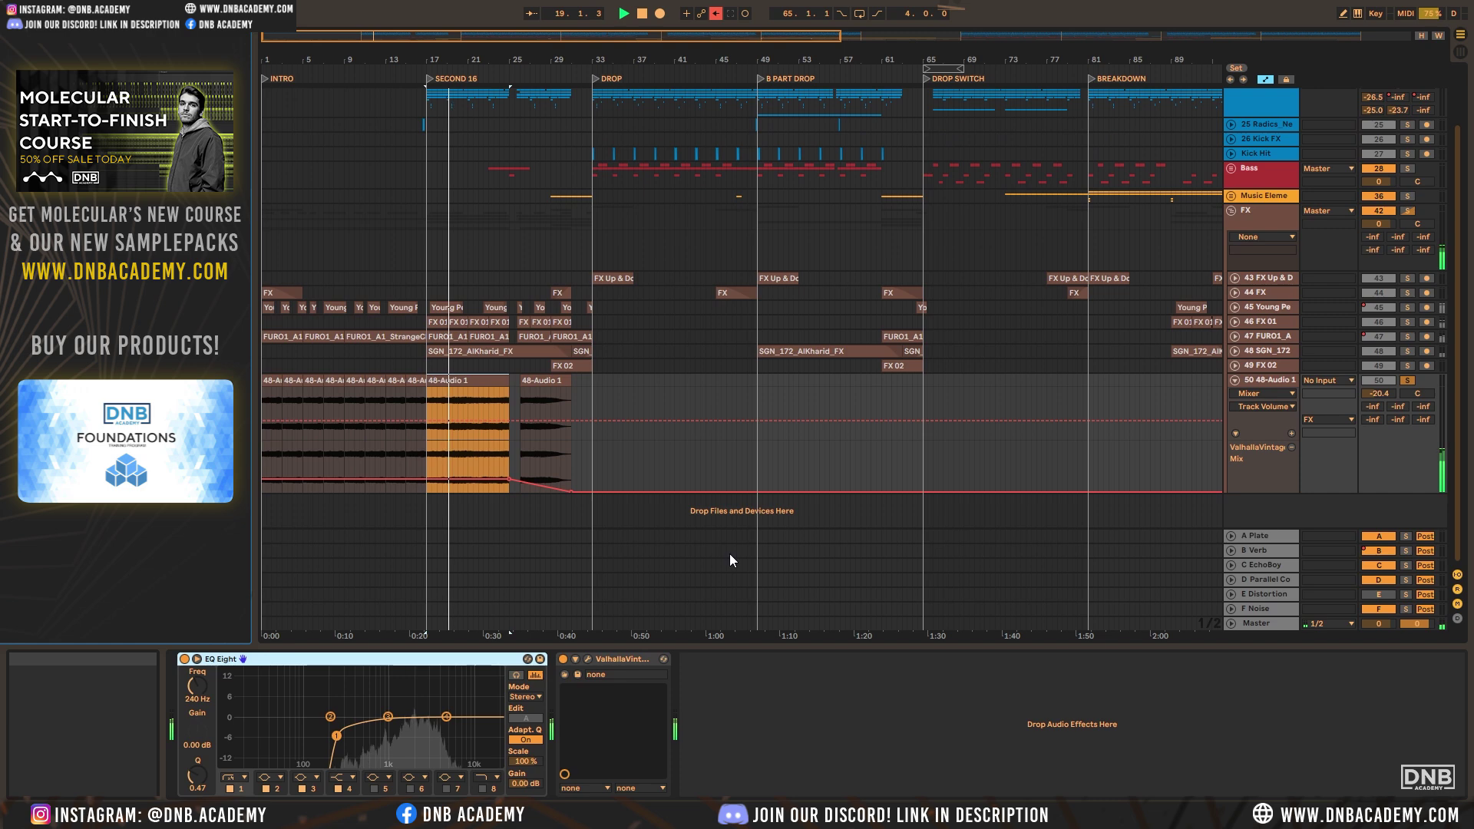
pyautogui.press('a')
pyautogui.moveTo(455, 388); pyautogui.dragTo(601, 376)
pyautogui.press('space')
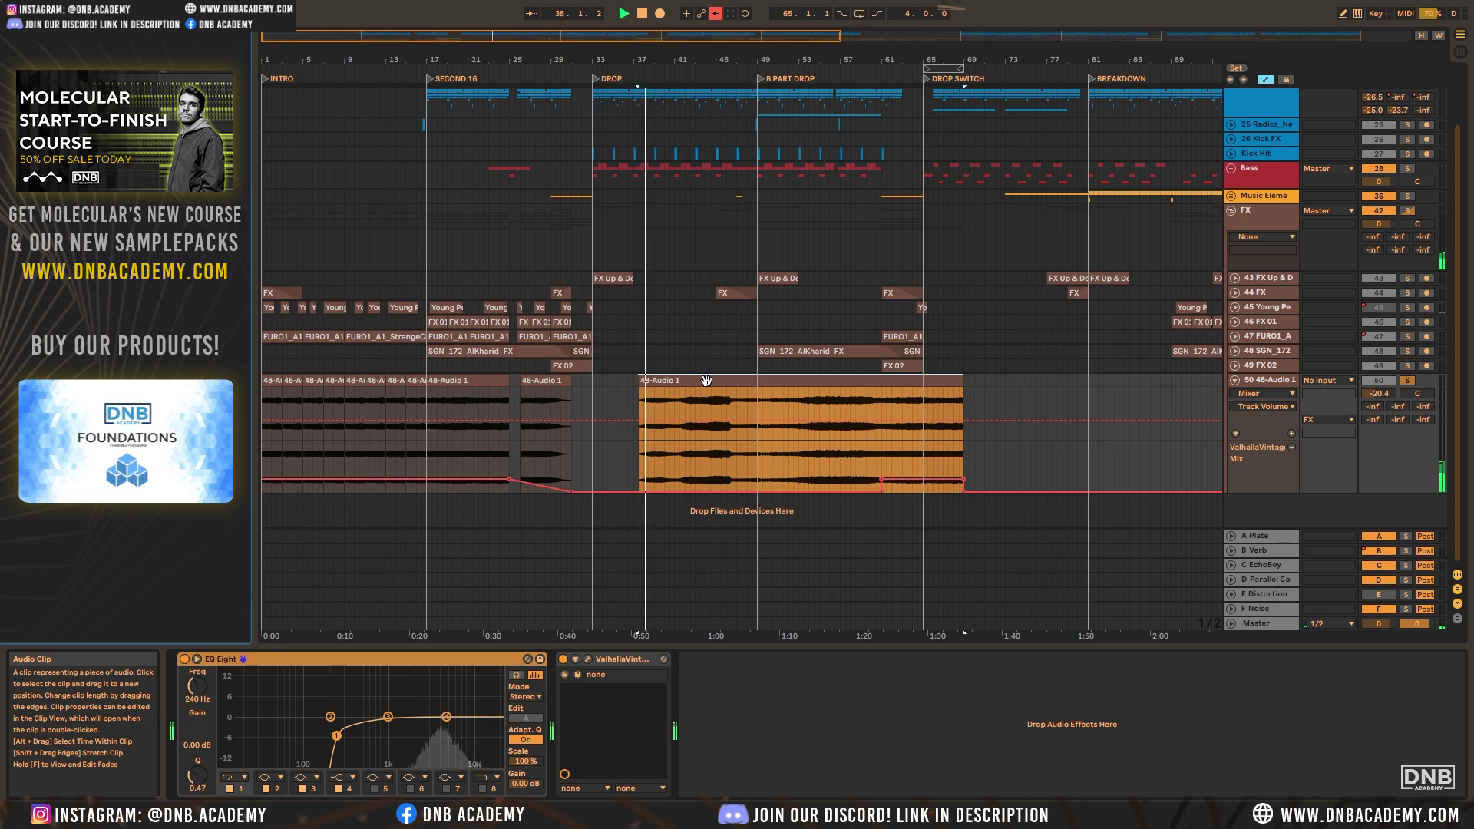
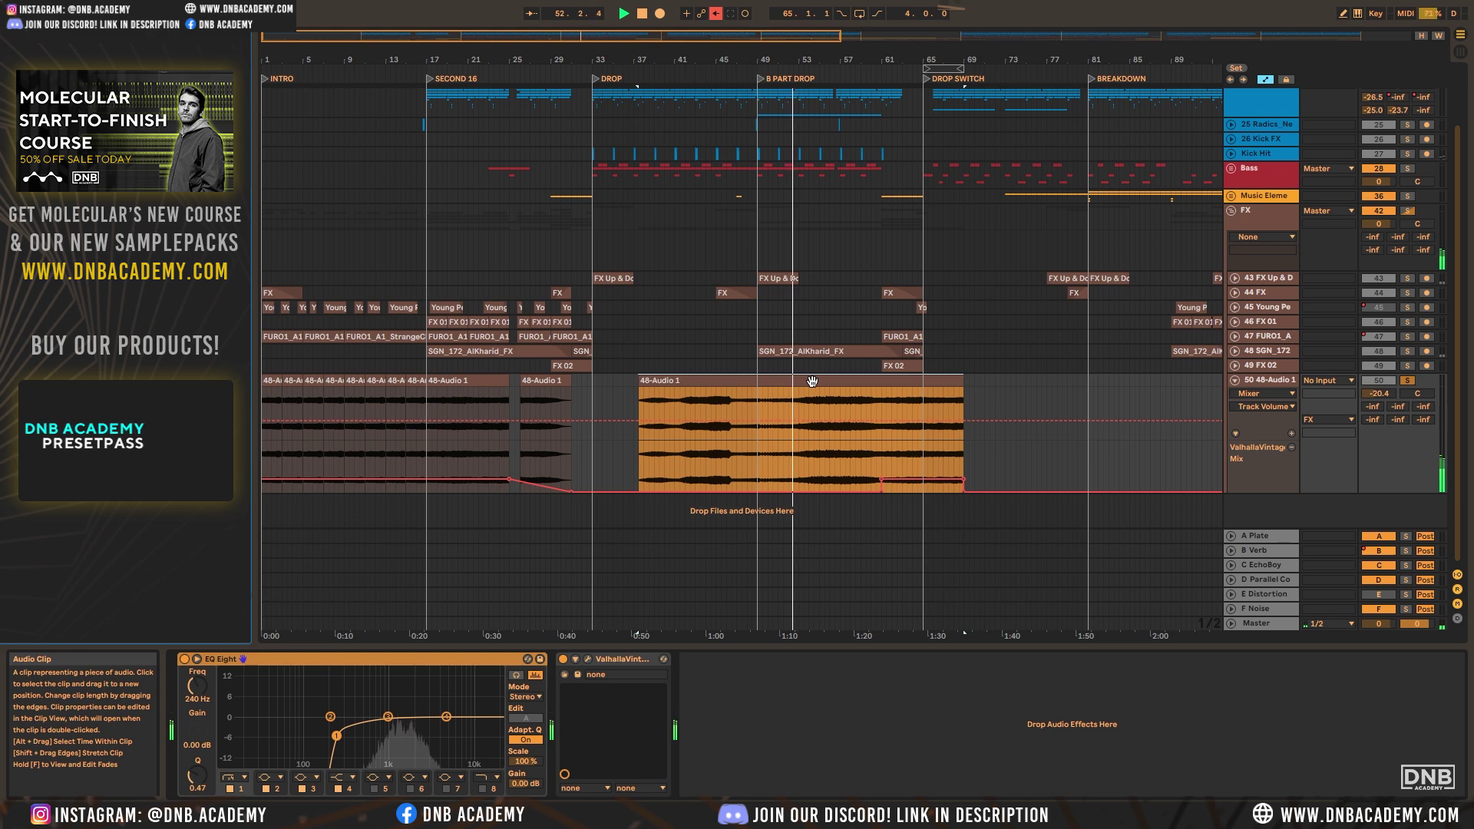
# Delete the reverb Mix automation breakpoints around the extended copy's end, and turn off Warp for its sample
pyautogui.doubleClick(882, 479)
pyautogui.doubleClick(963, 479)
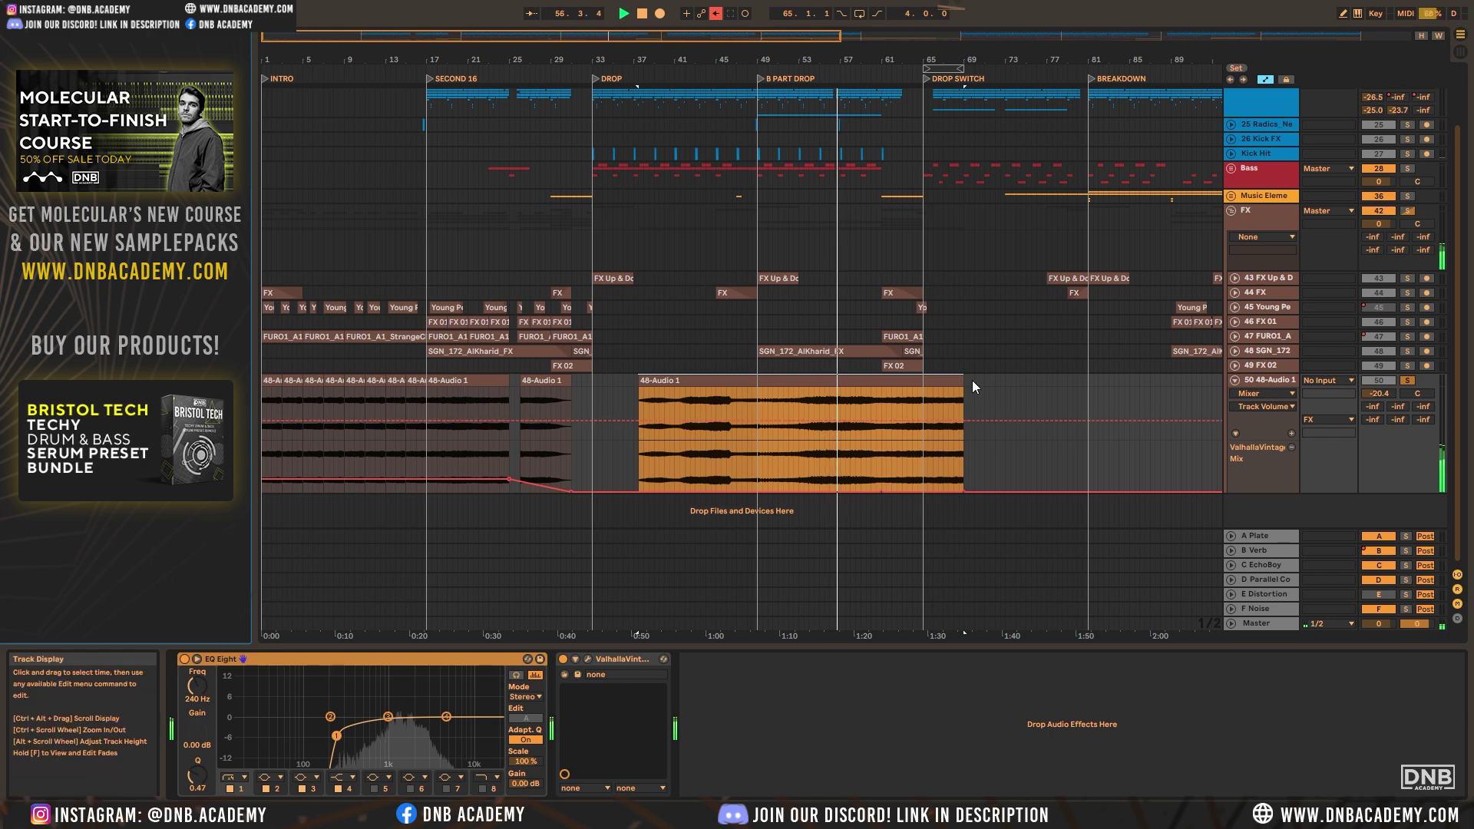
pyautogui.doubleClick(875, 395)
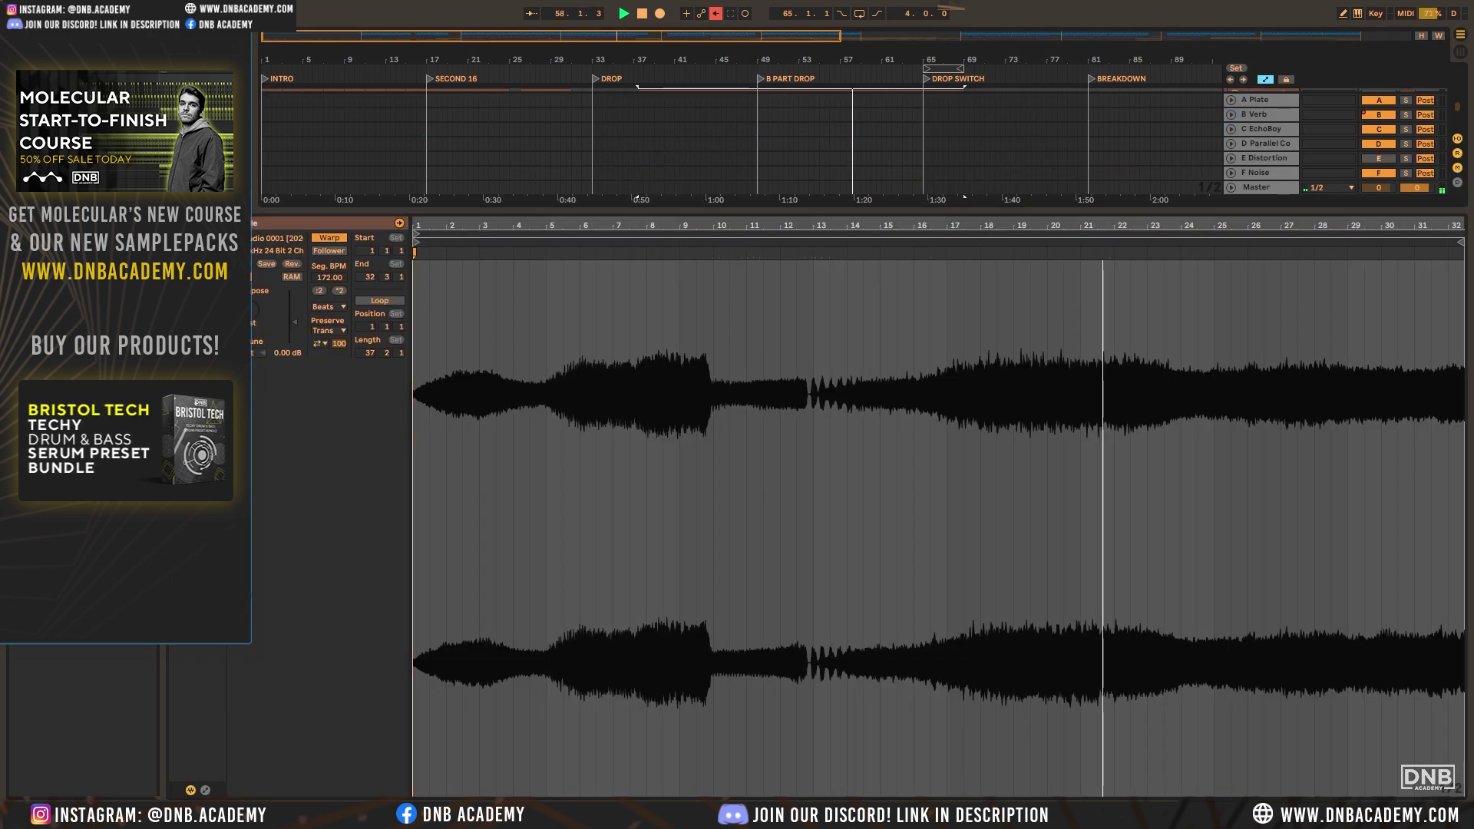
pyautogui.hotkey('shift', 'Tab')
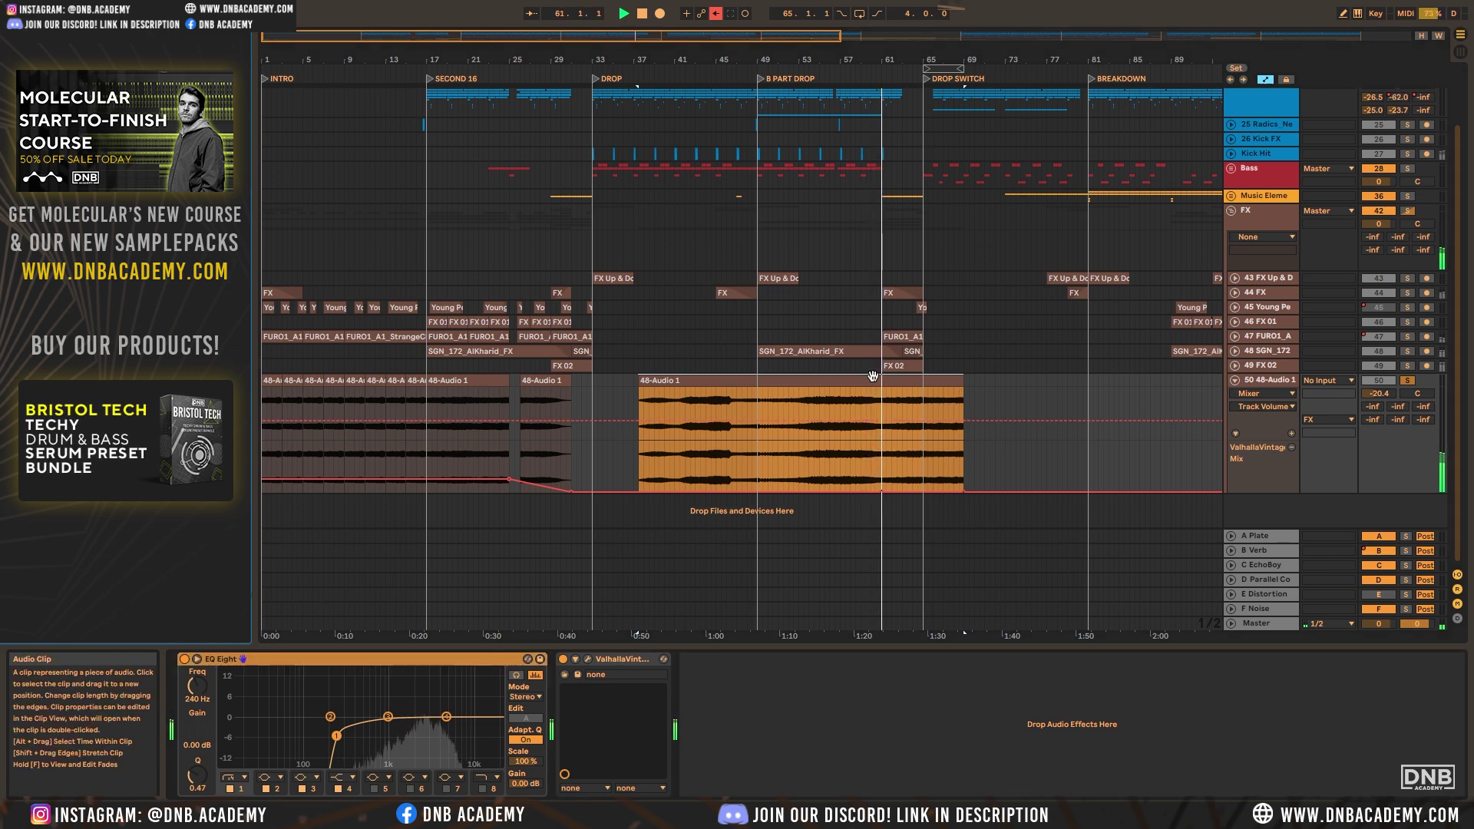
pyautogui.hotkey('shift', 'Tab')
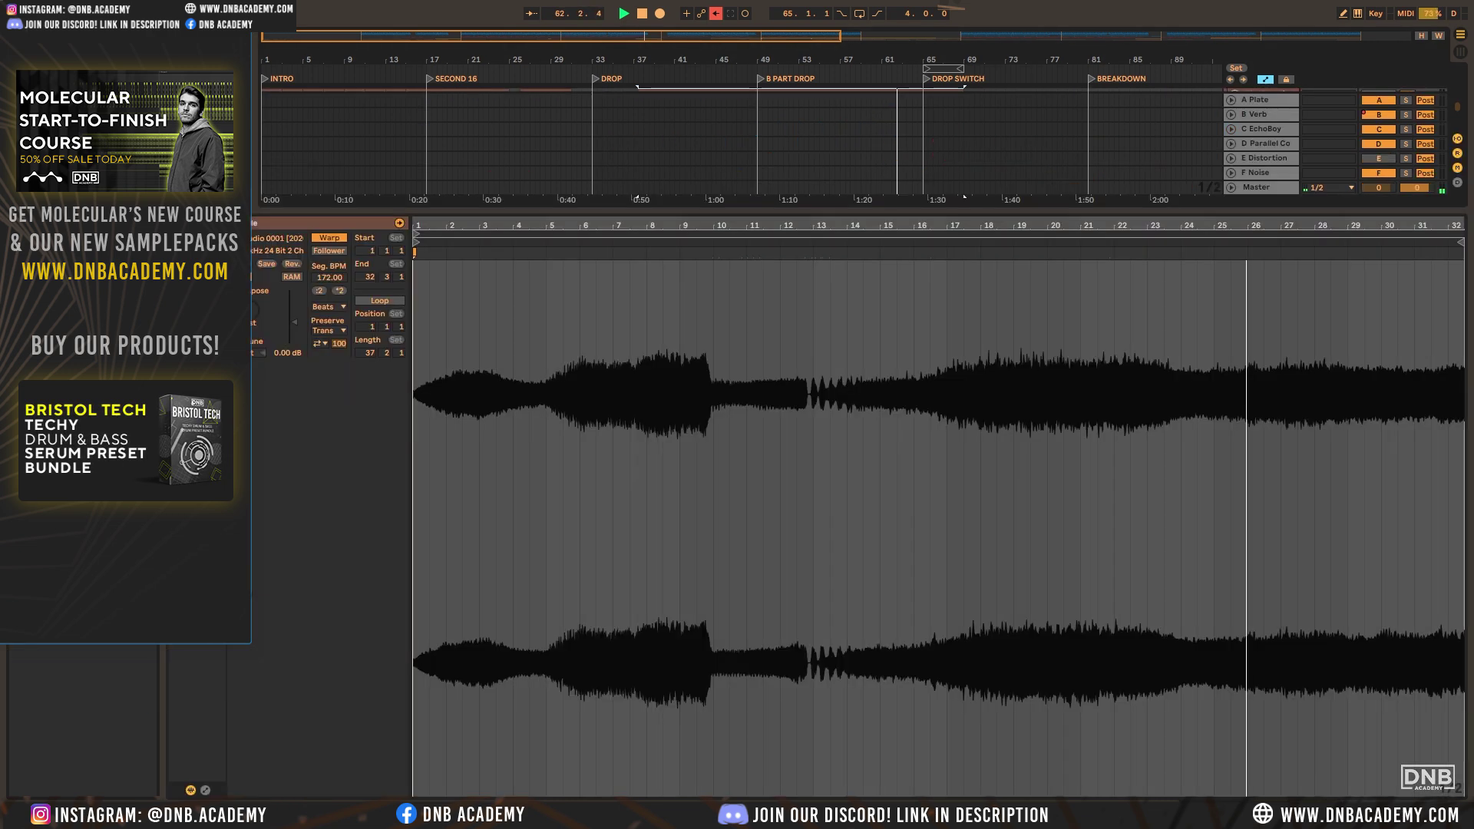
pyautogui.click(324, 237)
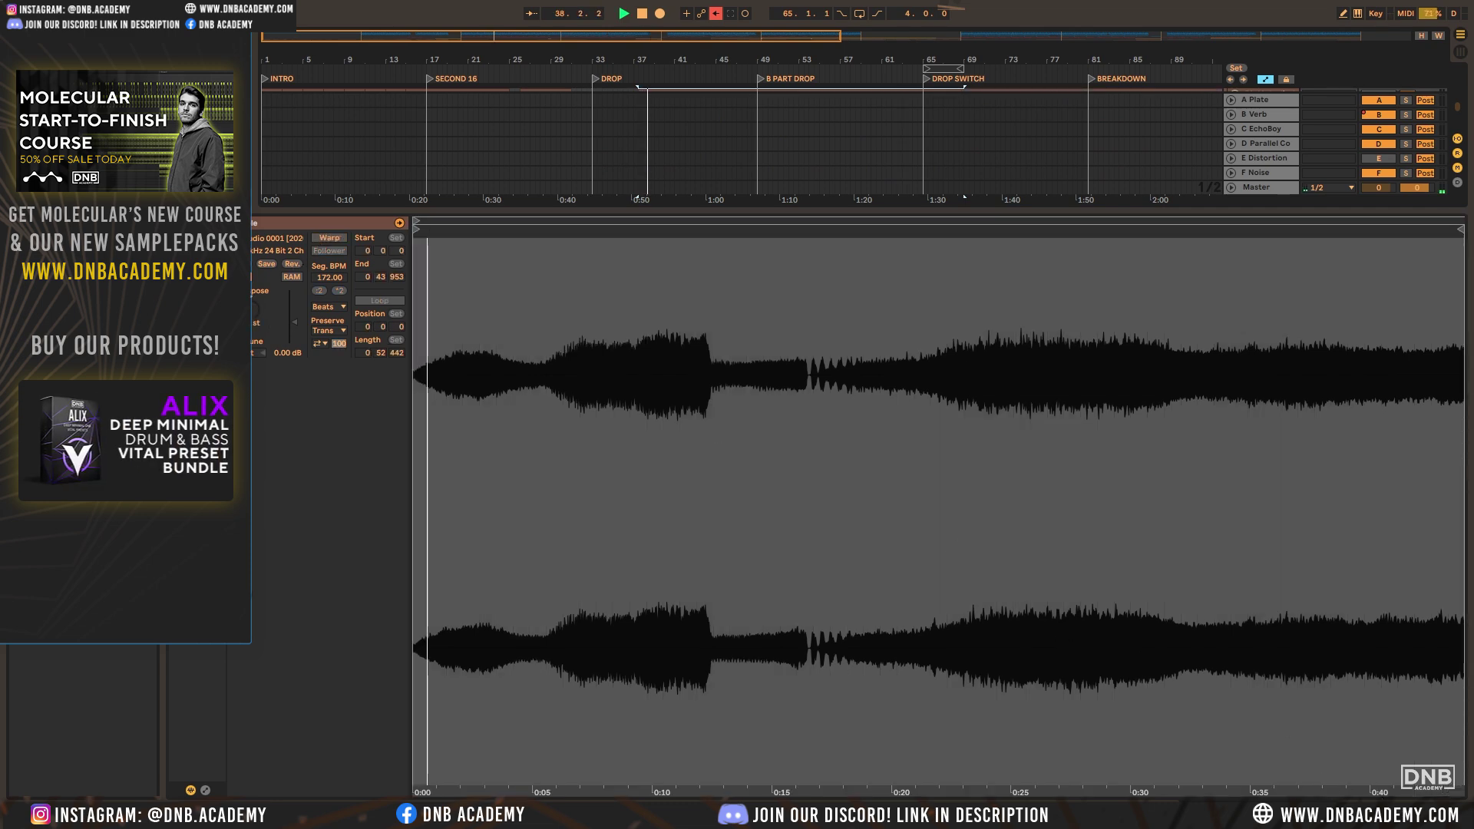
# Audition the unwarped copy on track 50 from B PART DROP and from around bar 61
pyautogui.hotkey('shift', 'Tab')
pyautogui.click(787, 70)
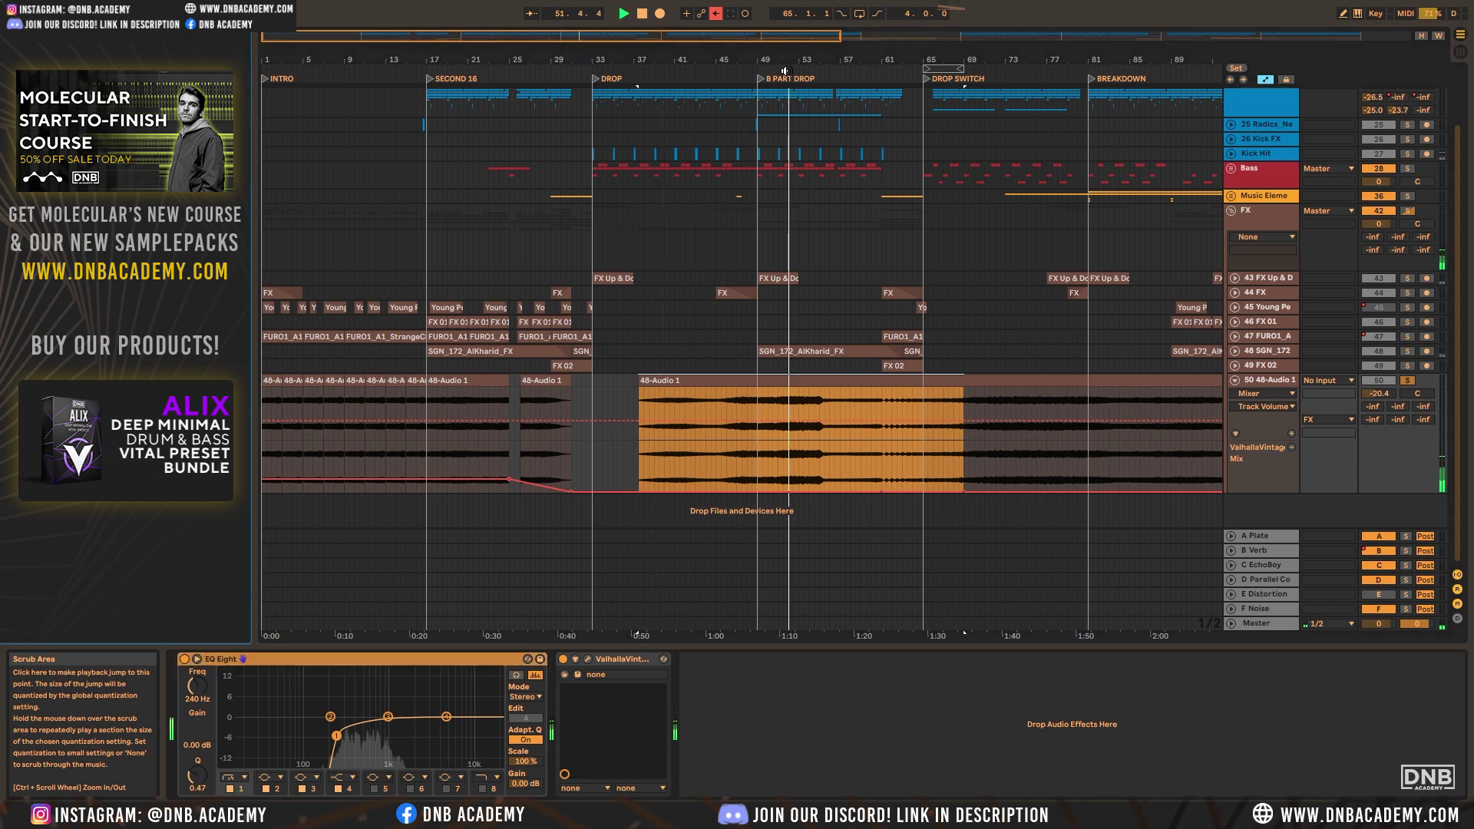
pyautogui.click(886, 70)
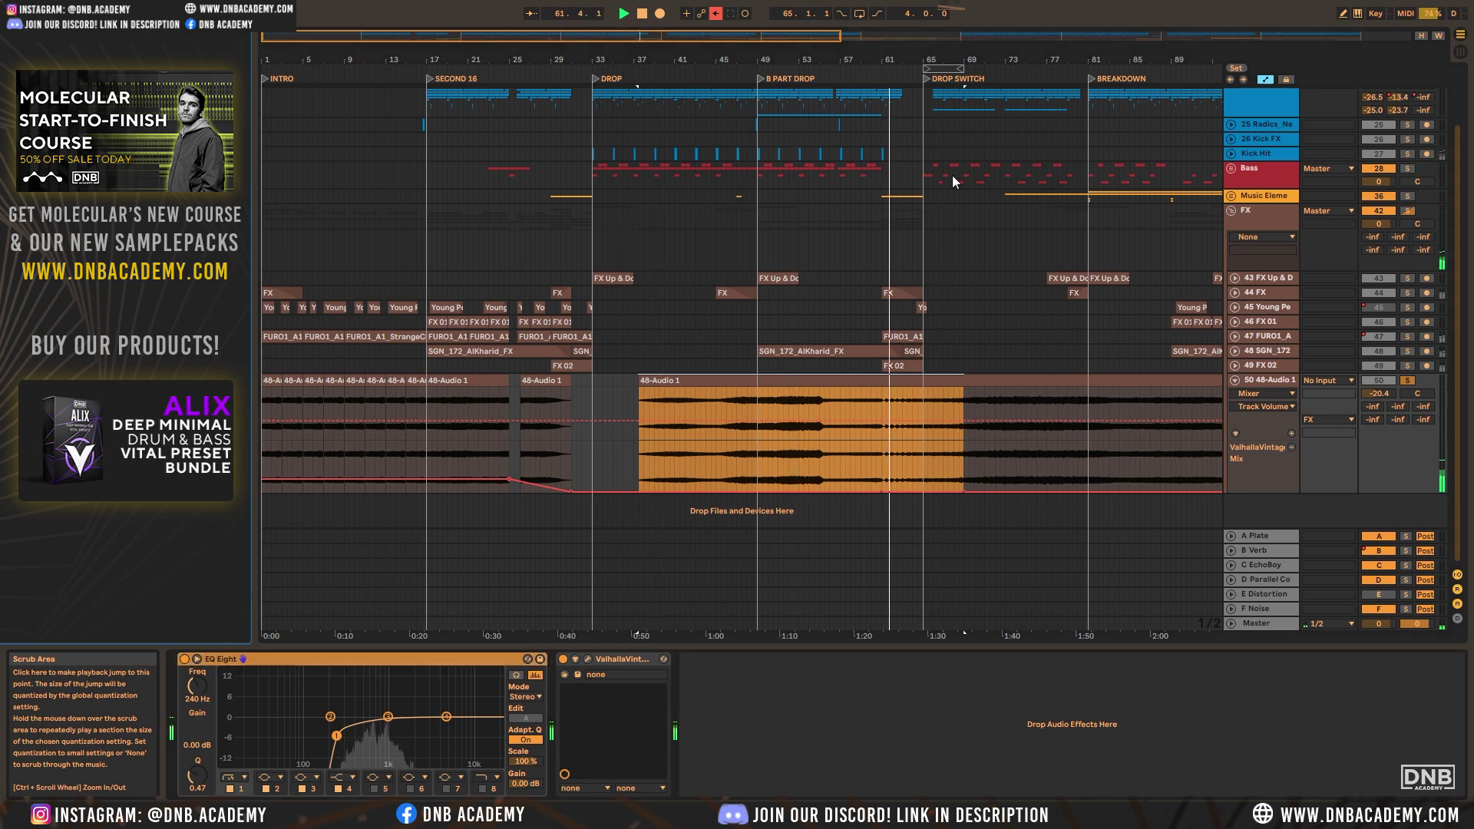
pyautogui.click(884, 400)
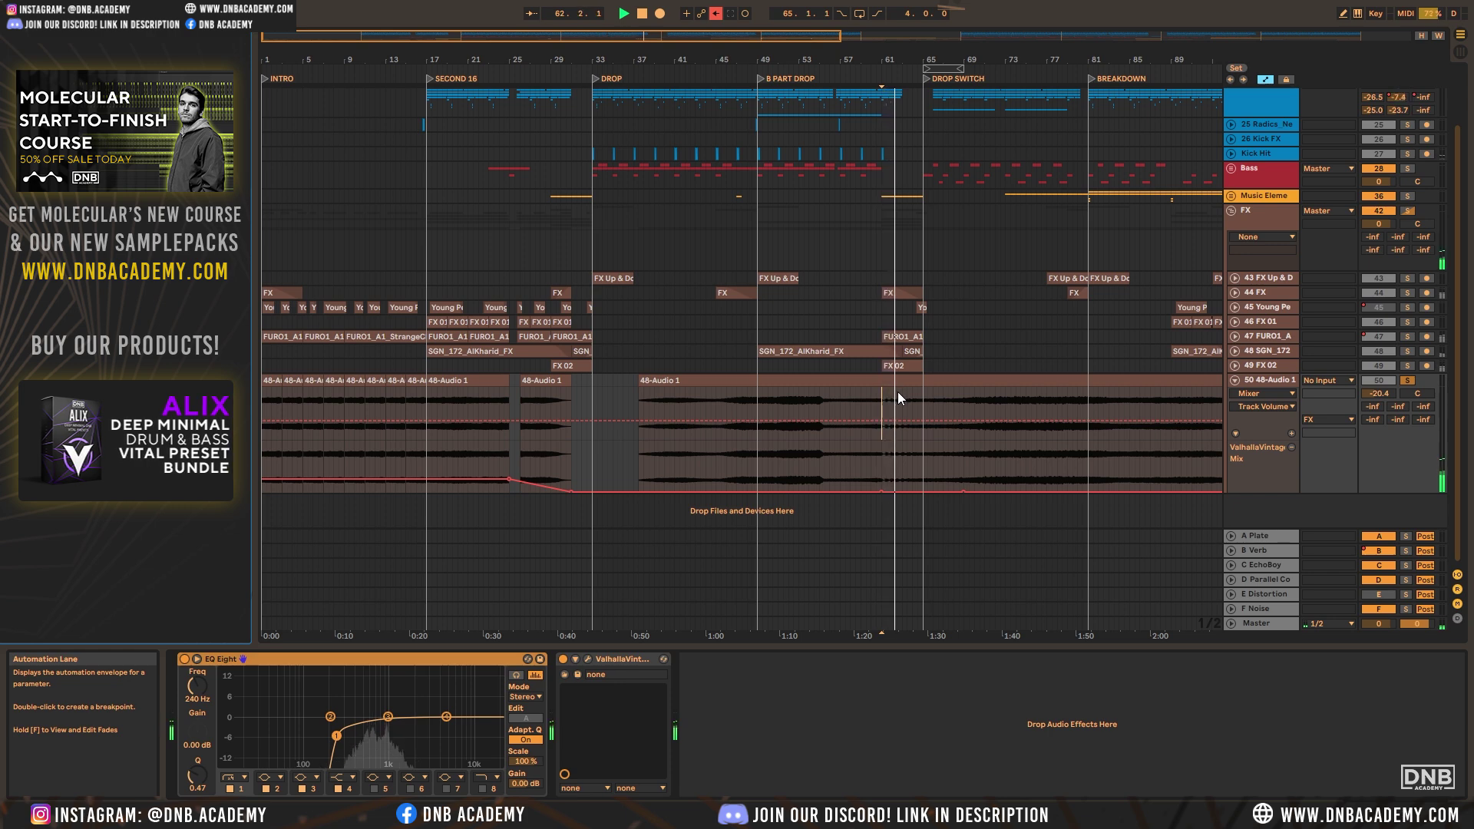
# Delete the long unwarped clip copy from track 50, fold the track, and turn off its solo
pyautogui.click(855, 380)
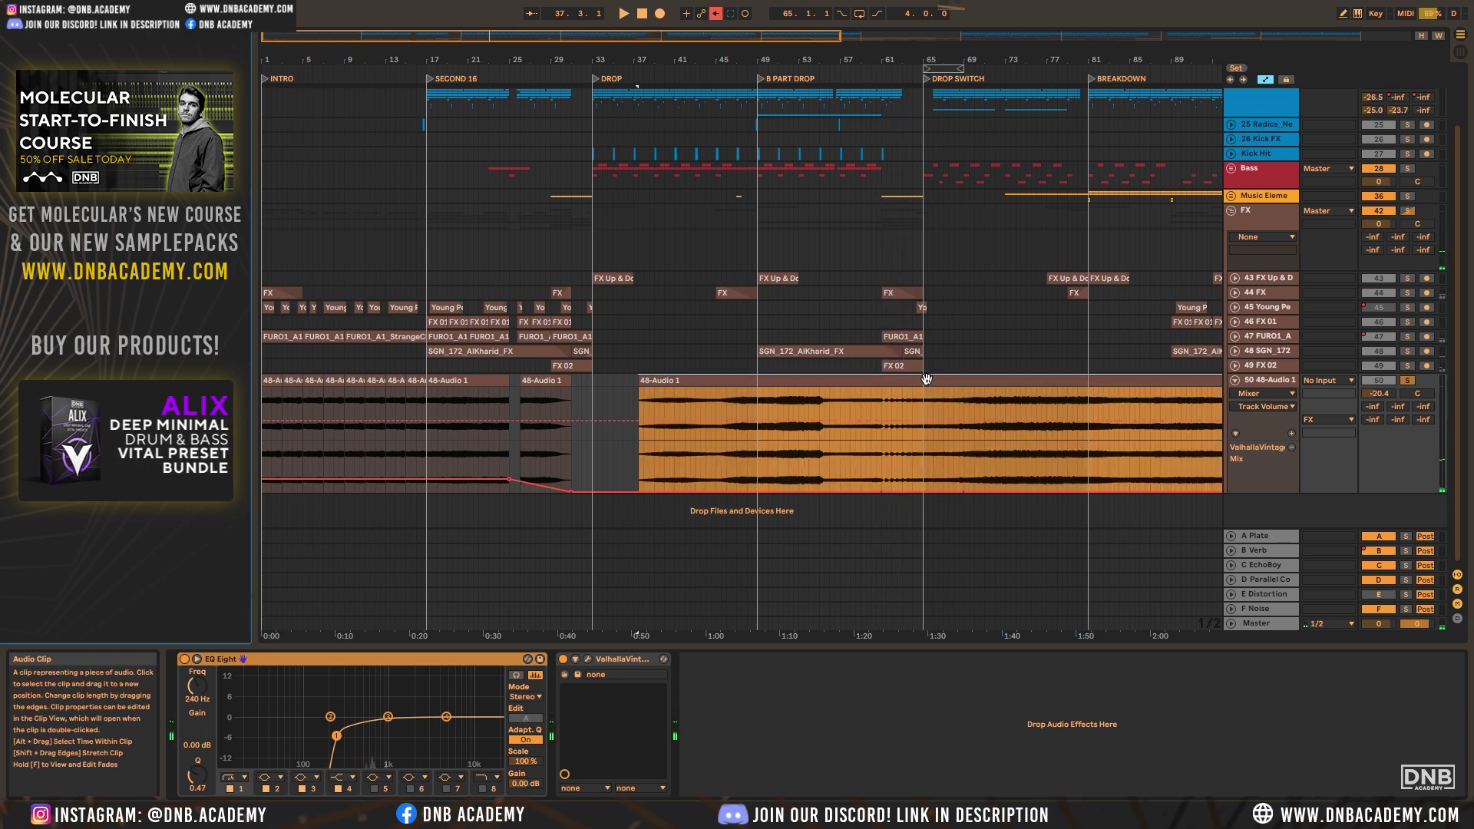
pyautogui.moveTo(477, 36); pyautogui.dragTo(506, 92)
pyautogui.press('Delete')
pyautogui.click(872, 384)
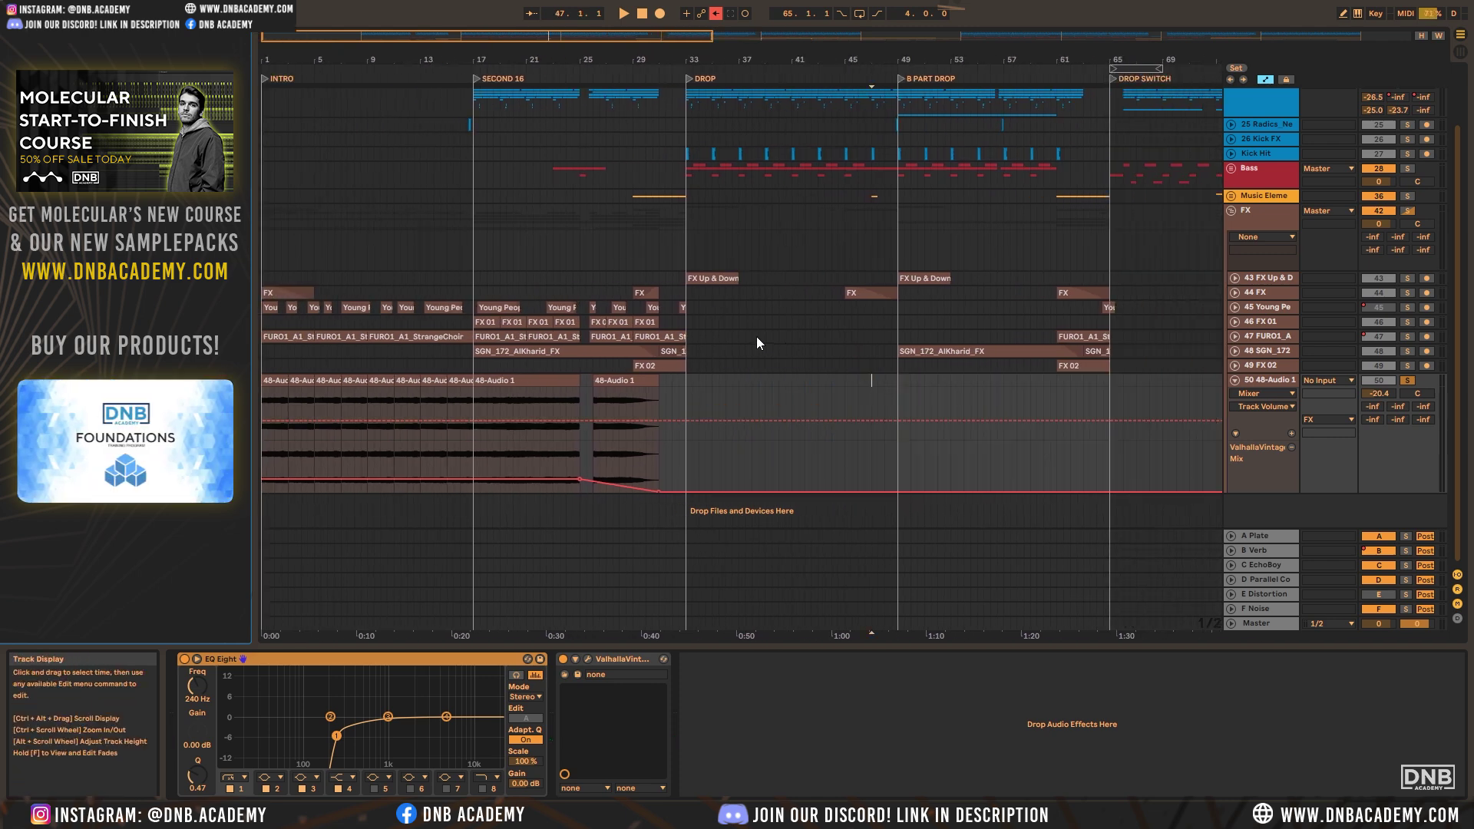
pyautogui.click(1236, 379)
pyautogui.click(1407, 448)
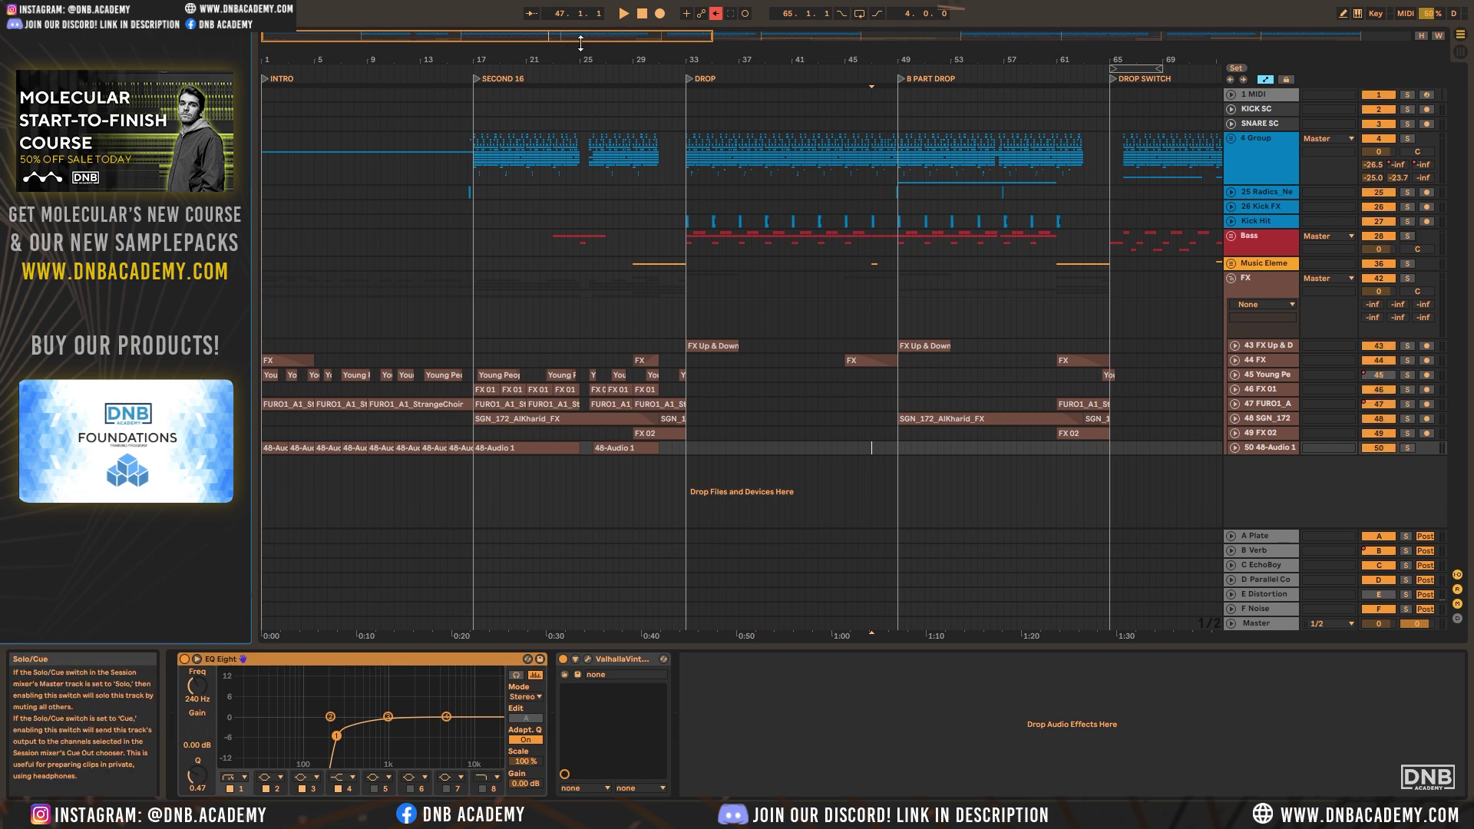
# Fold the FX group with the whole arrangement in view, and show the Master track's devices
pyautogui.doubleClick(649, 40)
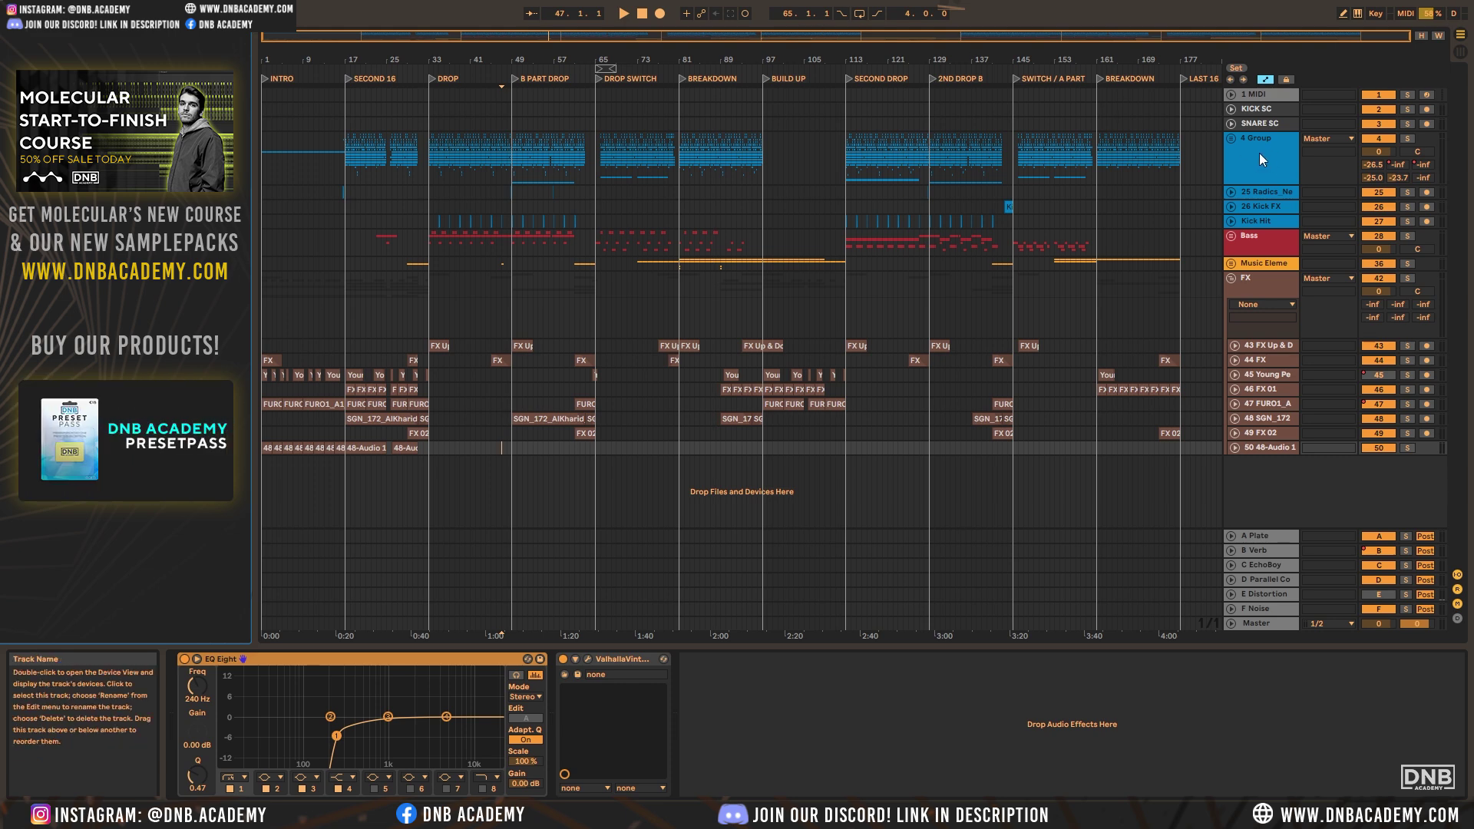
pyautogui.click(1232, 279)
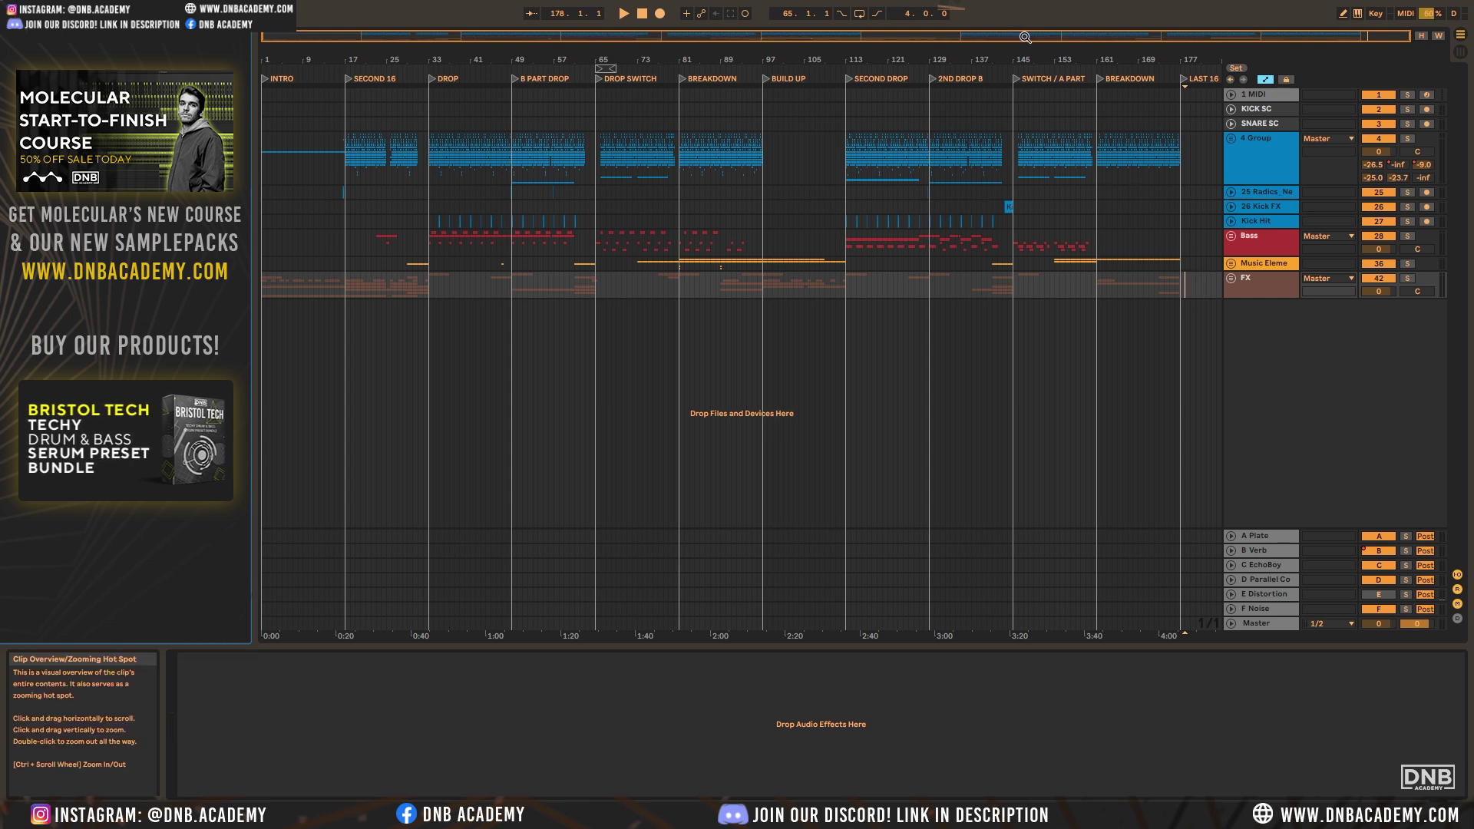
pyautogui.click(1256, 622)
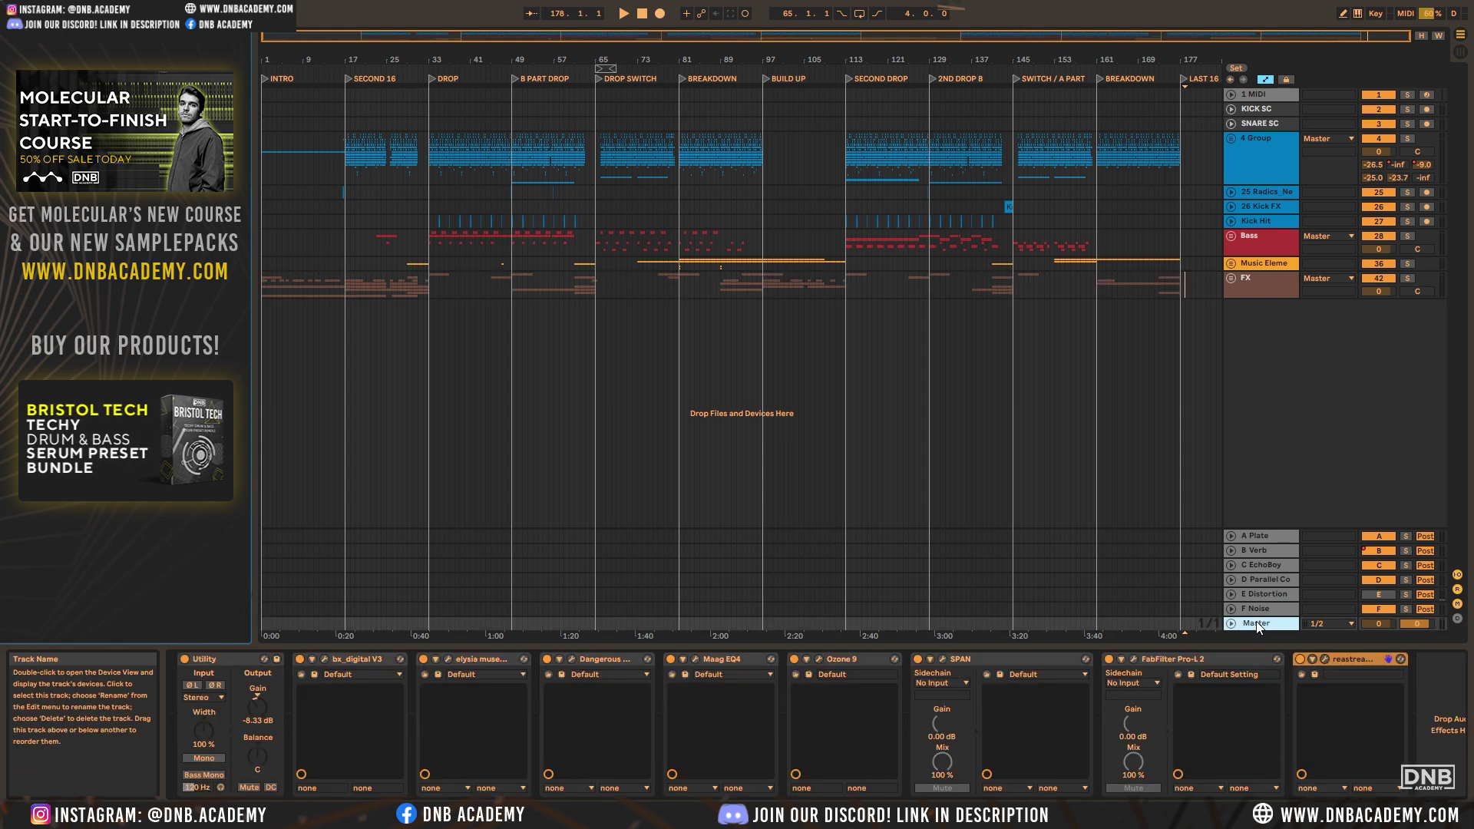
# Examine the settings of the bx_digital V3 and elysia equalizers on the Master track, and close their windows
pyautogui.click(324, 658)
pyautogui.click(1090, 223)
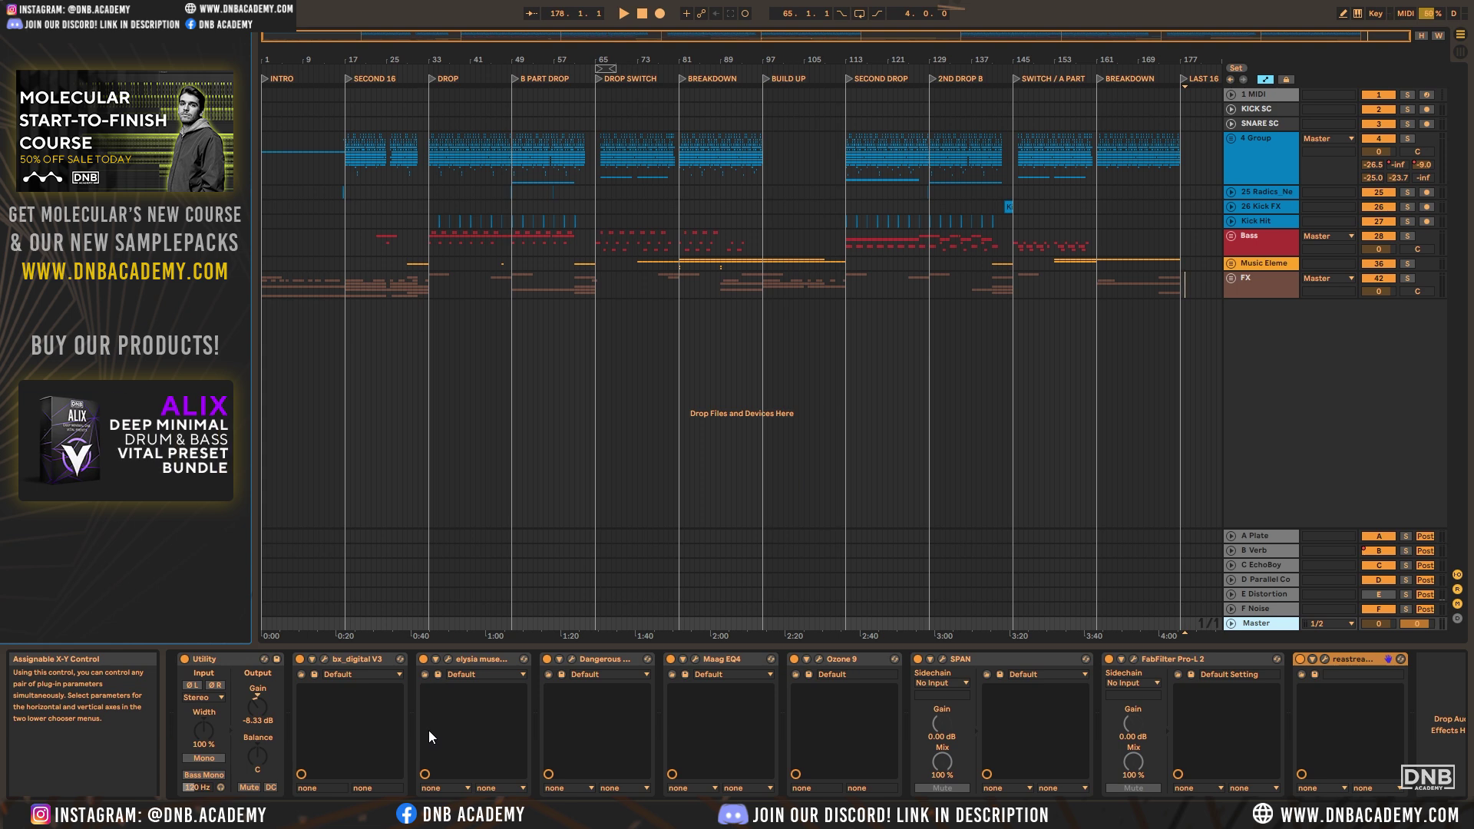
pyautogui.click(324, 660)
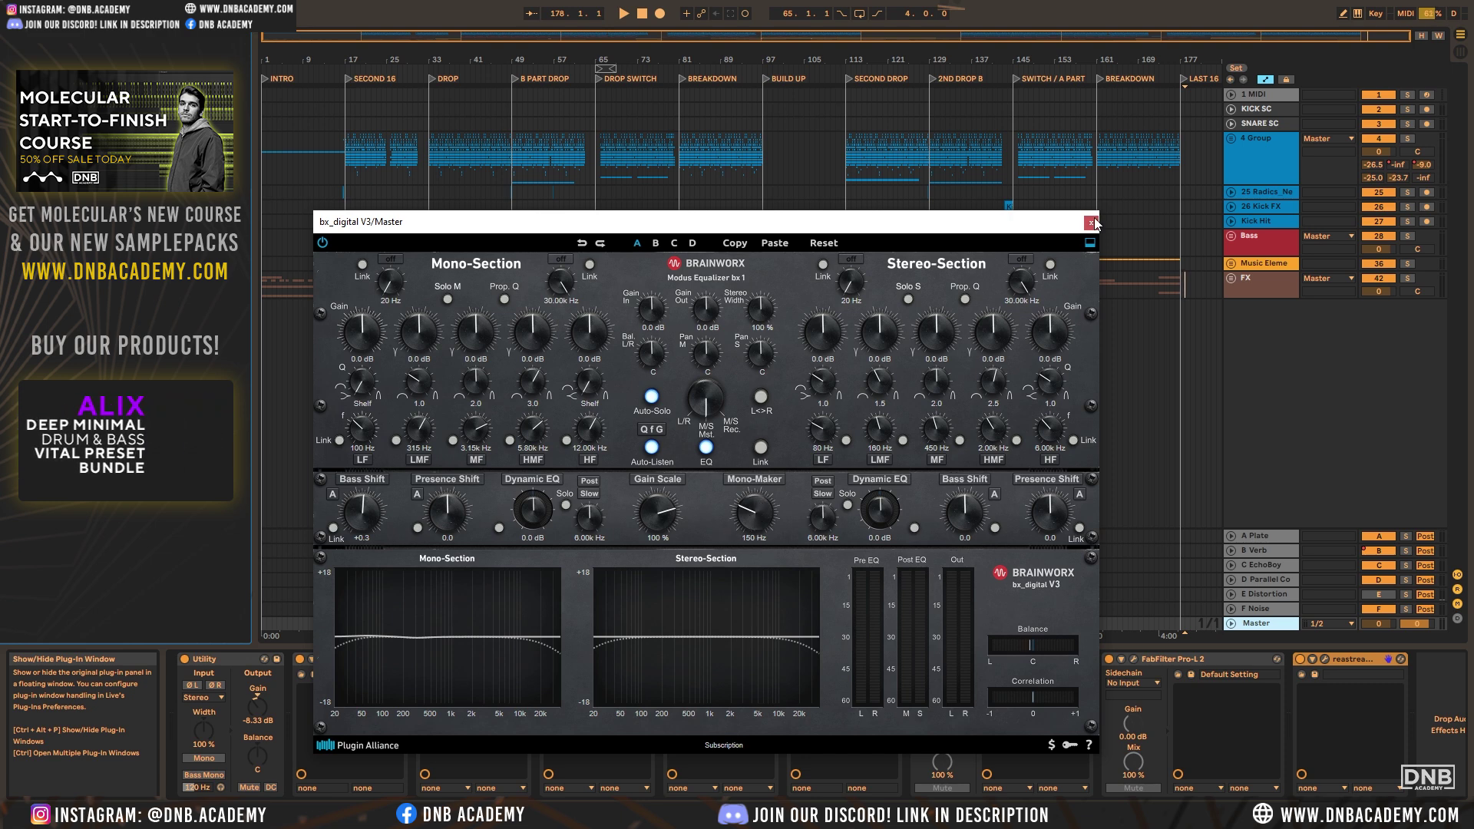
pyautogui.click(448, 659)
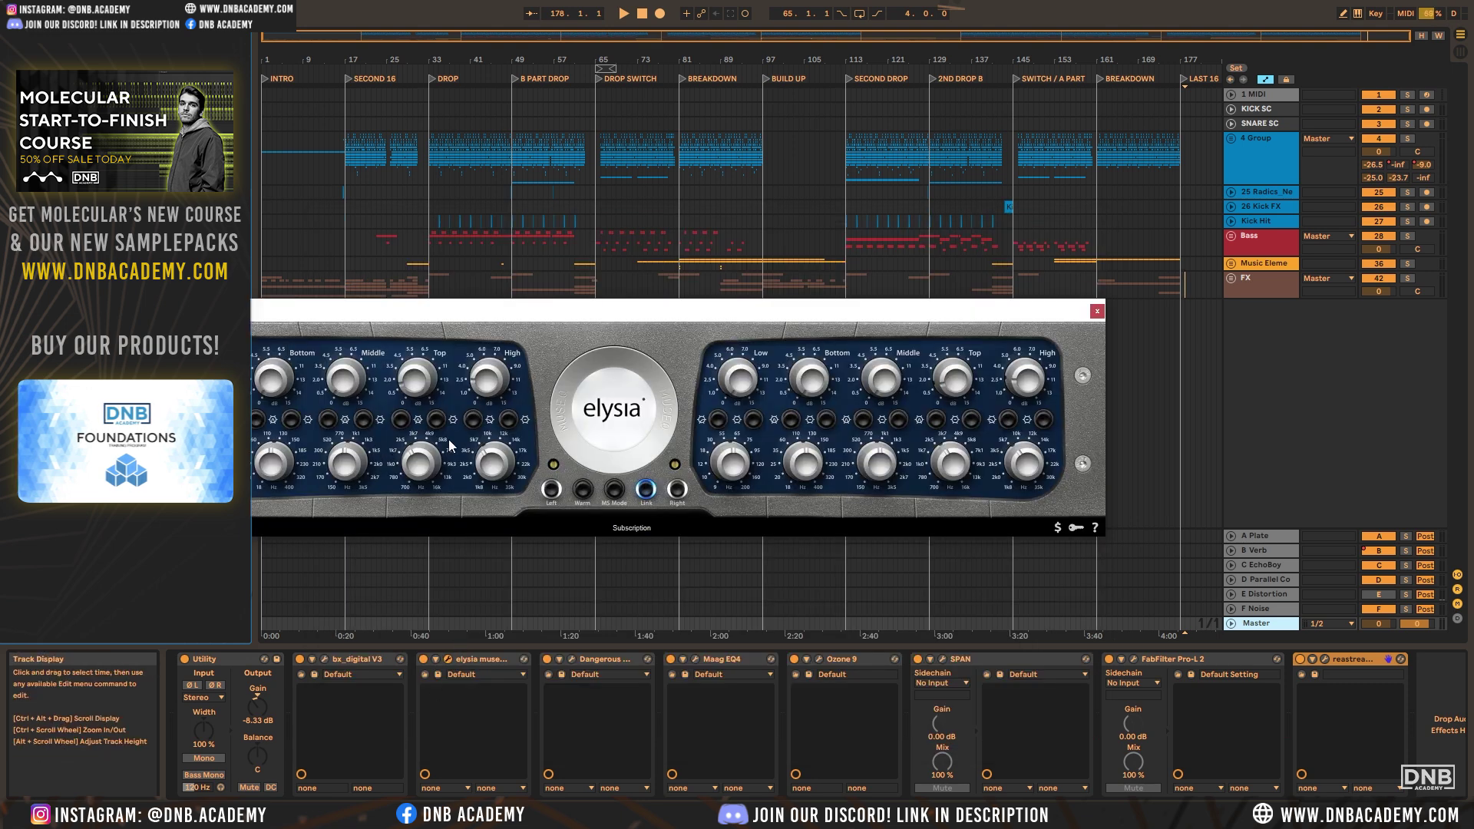
pyautogui.click(1098, 311)
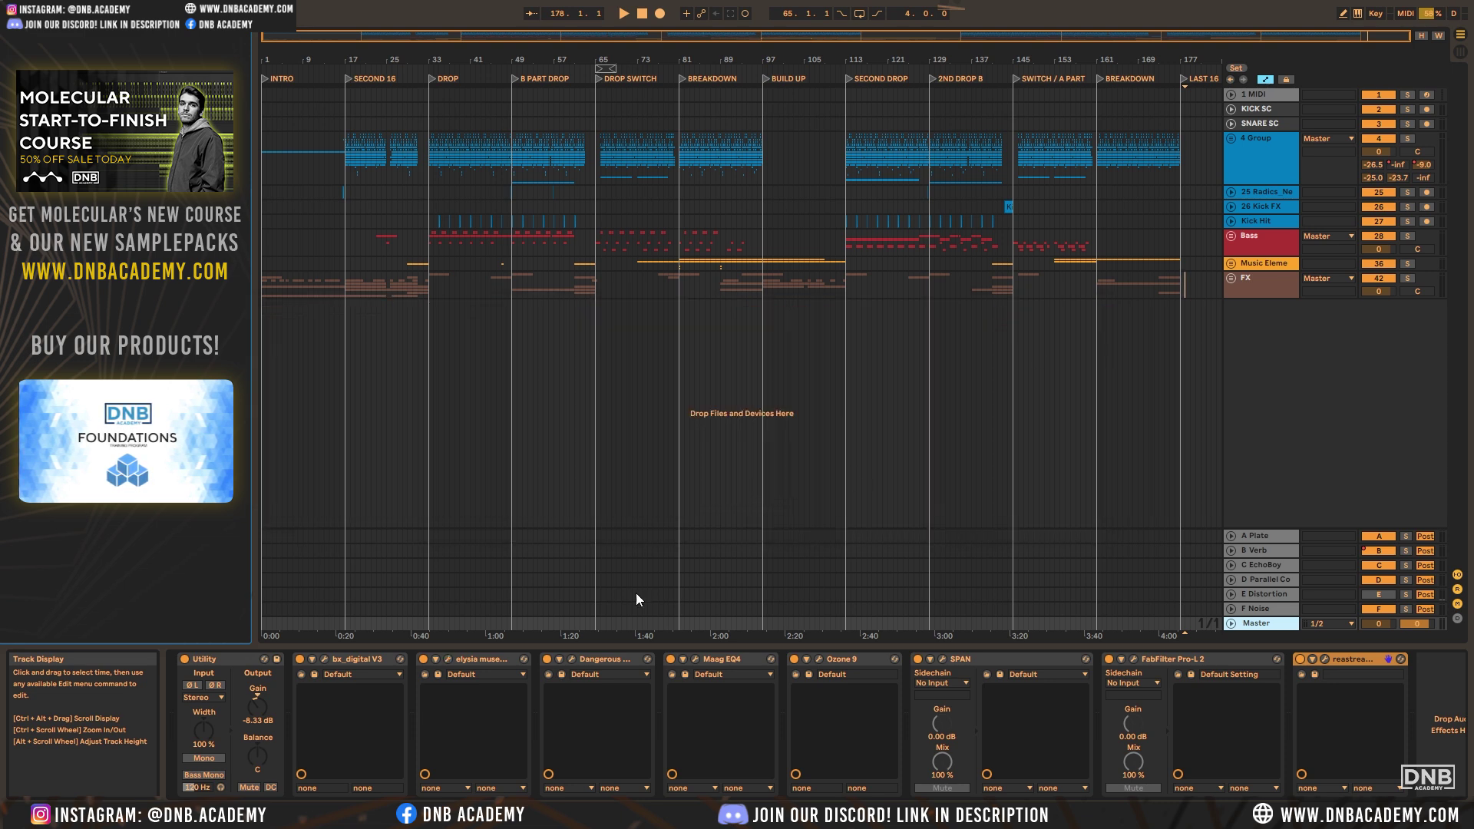
# Examine the Dangerous BAX EQ Master and Maag EQ4 settings on the Master track, closing each window
pyautogui.click(572, 659)
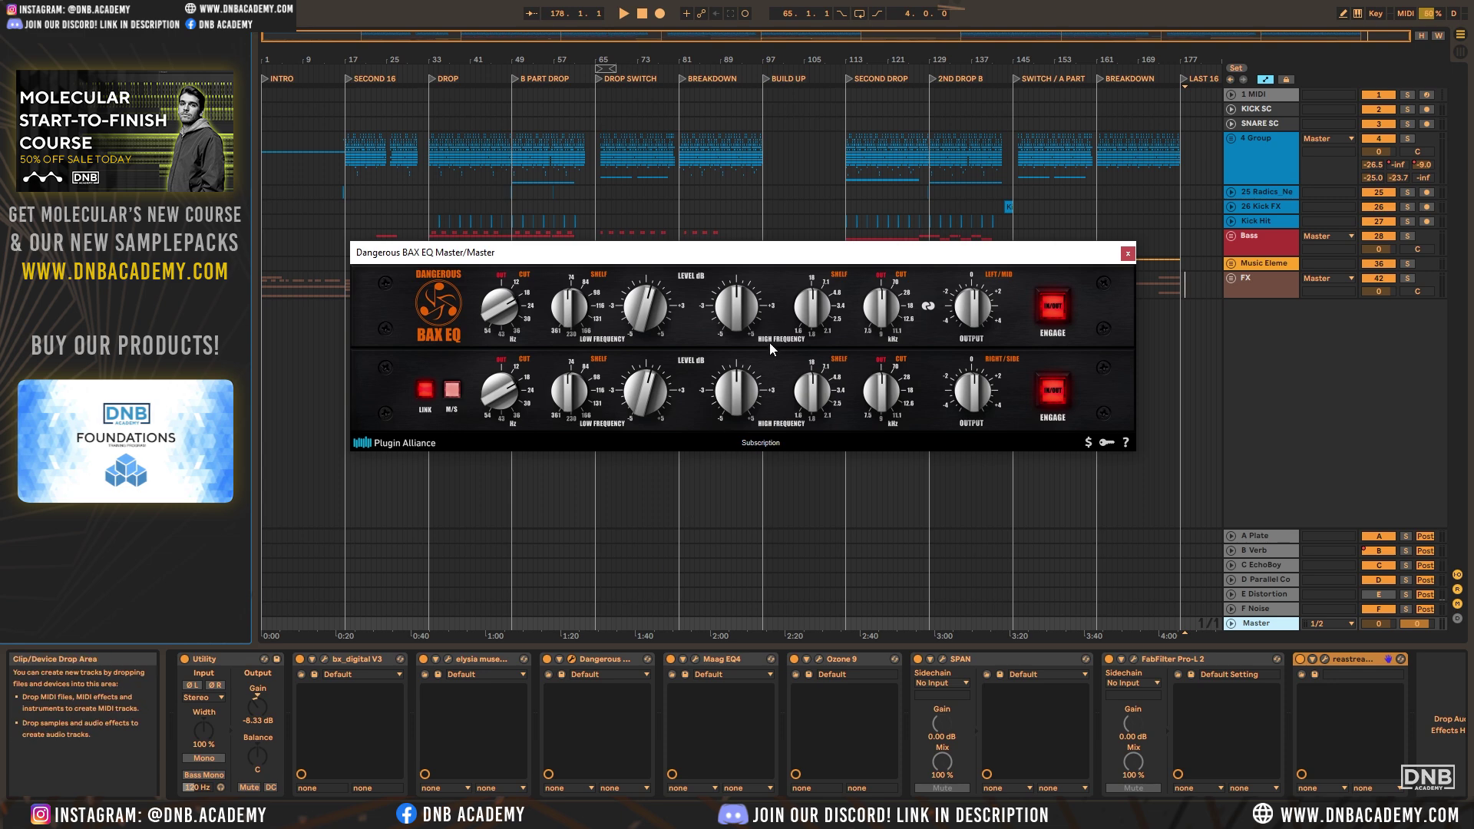
pyautogui.click(1127, 252)
pyautogui.click(695, 658)
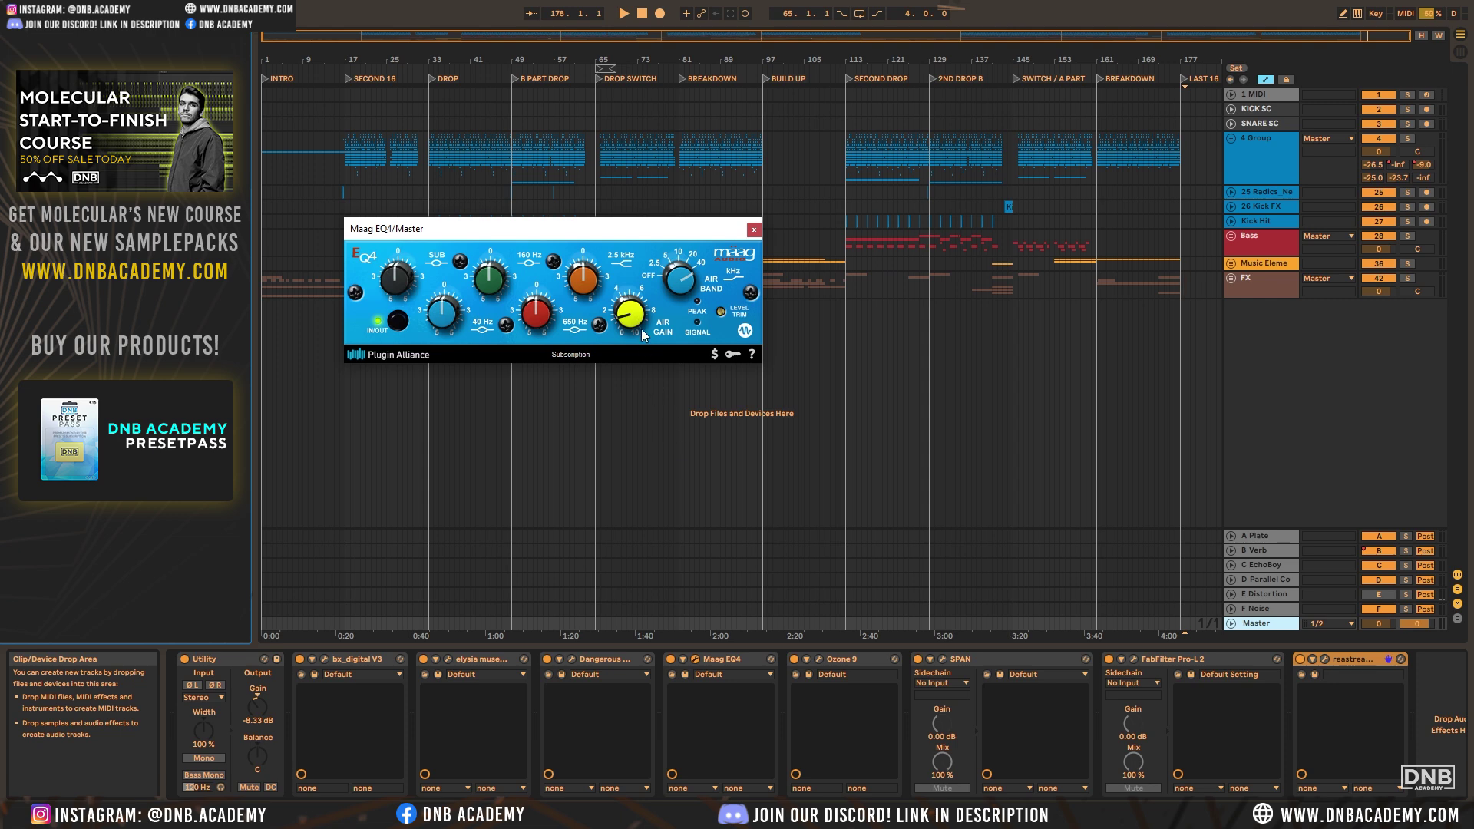
pyautogui.click(753, 230)
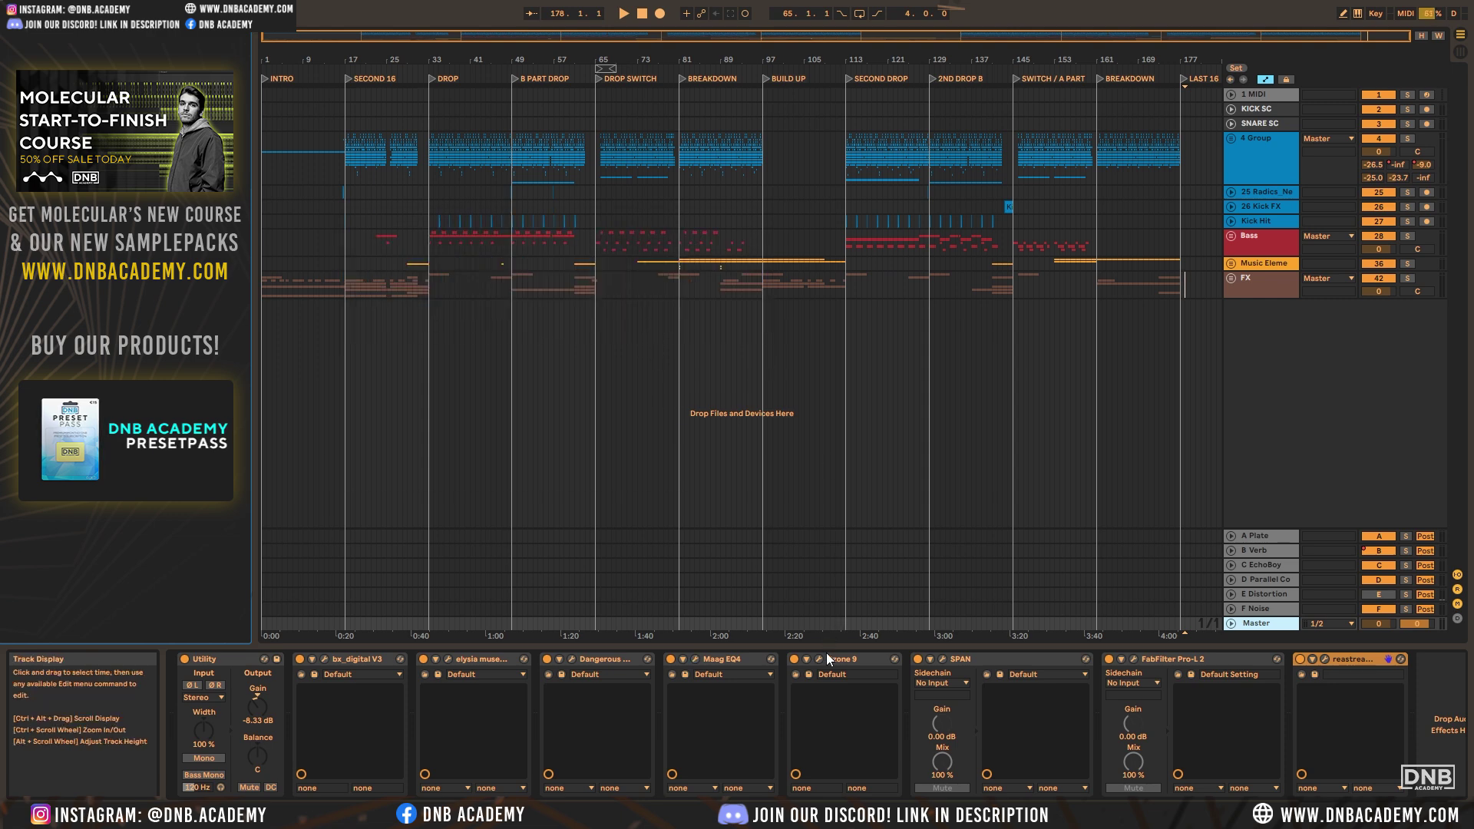
# Examine Ozone 9's Equalizer and Maximizer modules and the FabFilter Pro-L 2 limiter on the Master track, closing both plug-ins
pyautogui.click(819, 658)
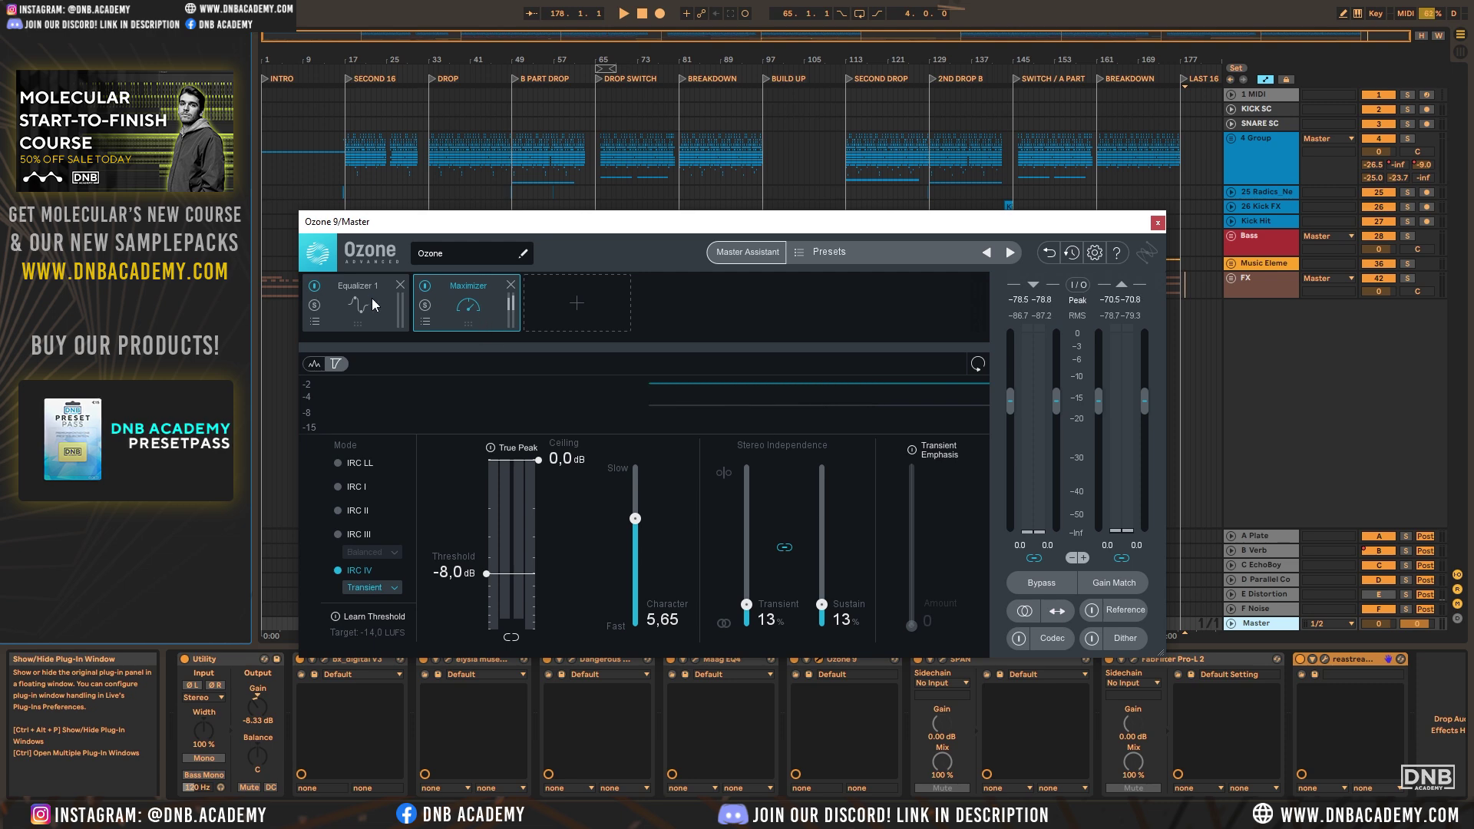
pyautogui.click(374, 294)
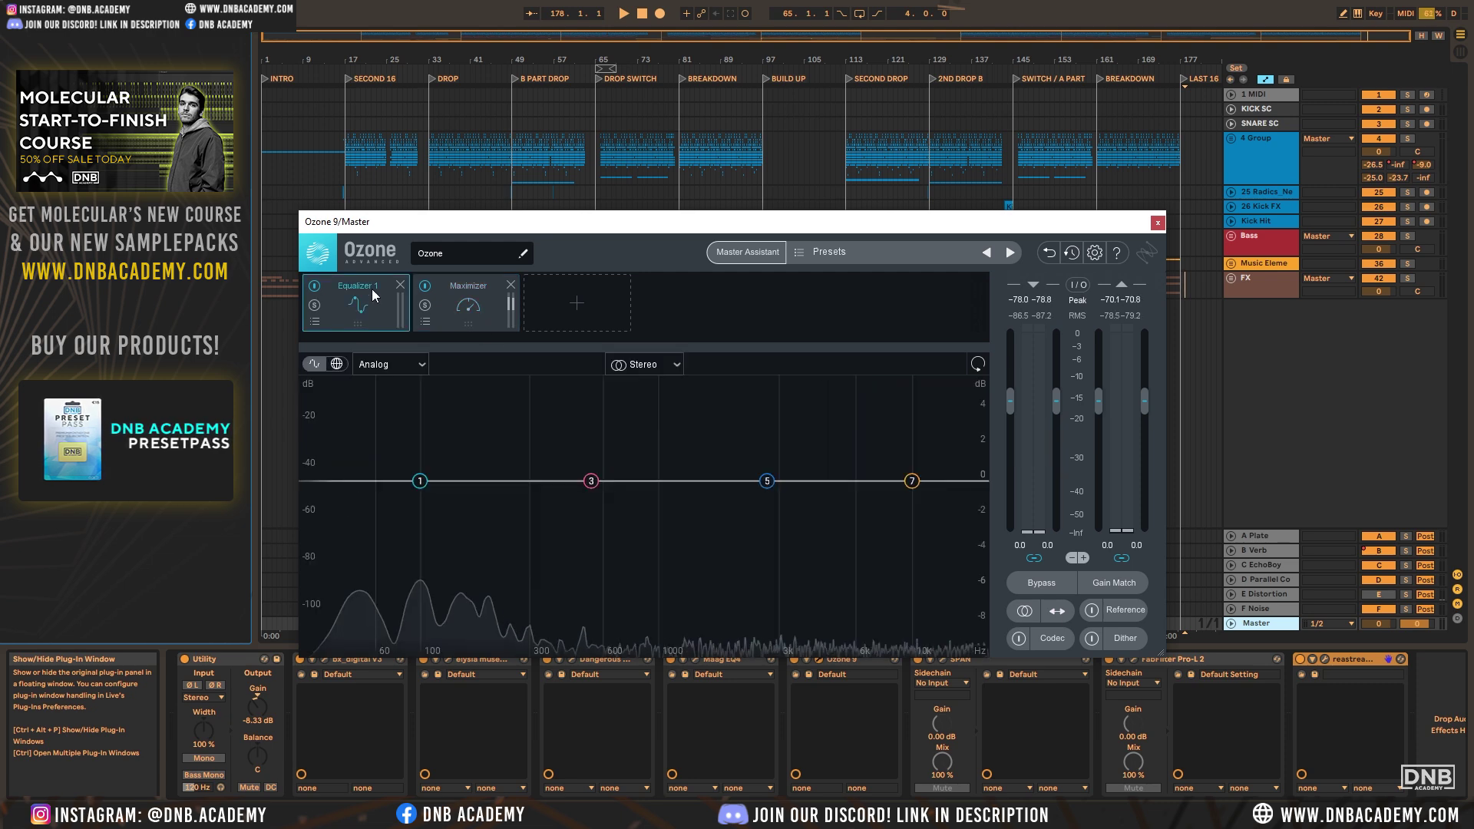
pyautogui.click(476, 289)
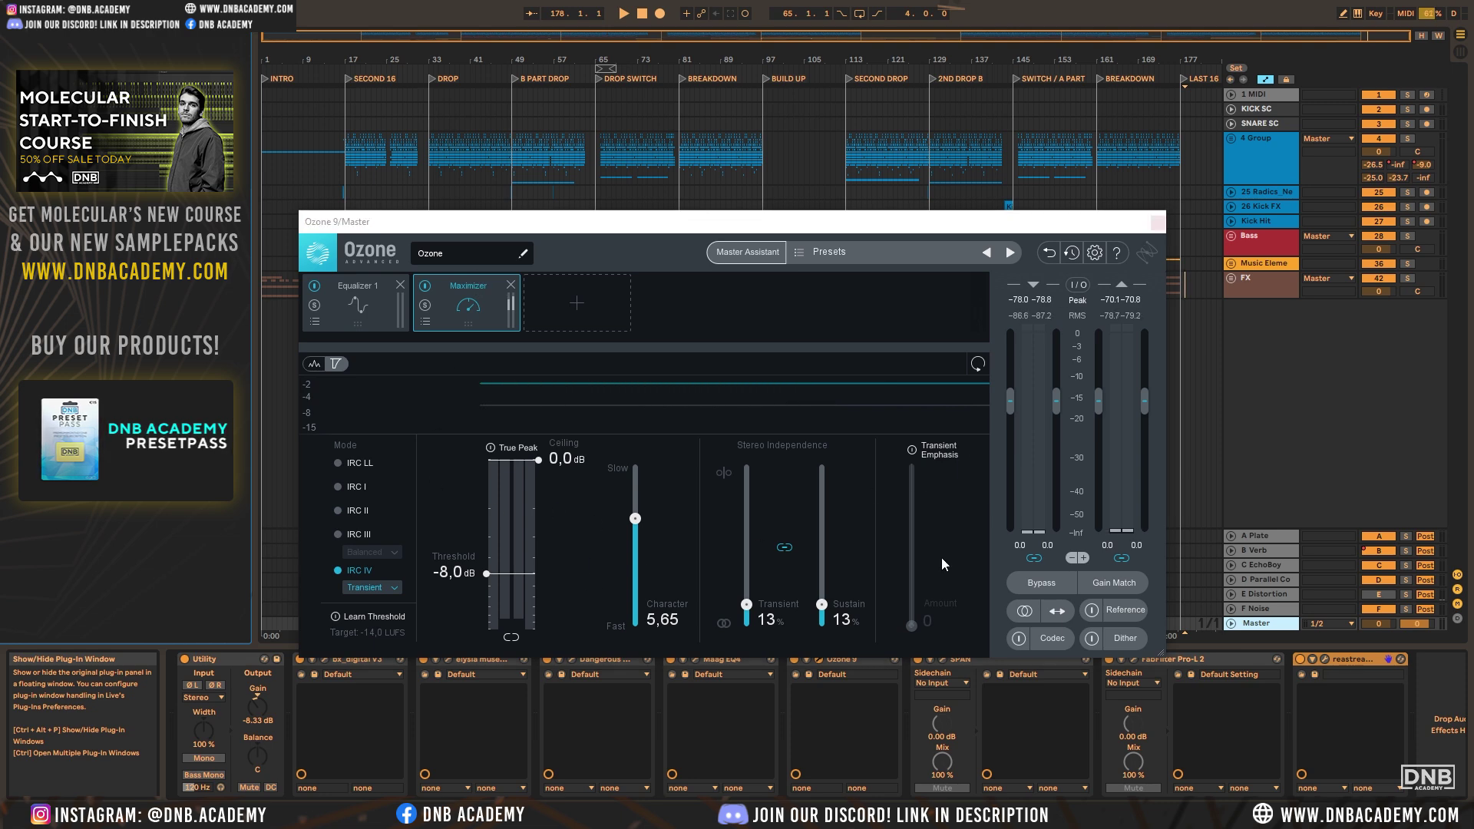
pyautogui.hotkey('ctrl', 'alt', 'p')
pyautogui.click(1133, 658)
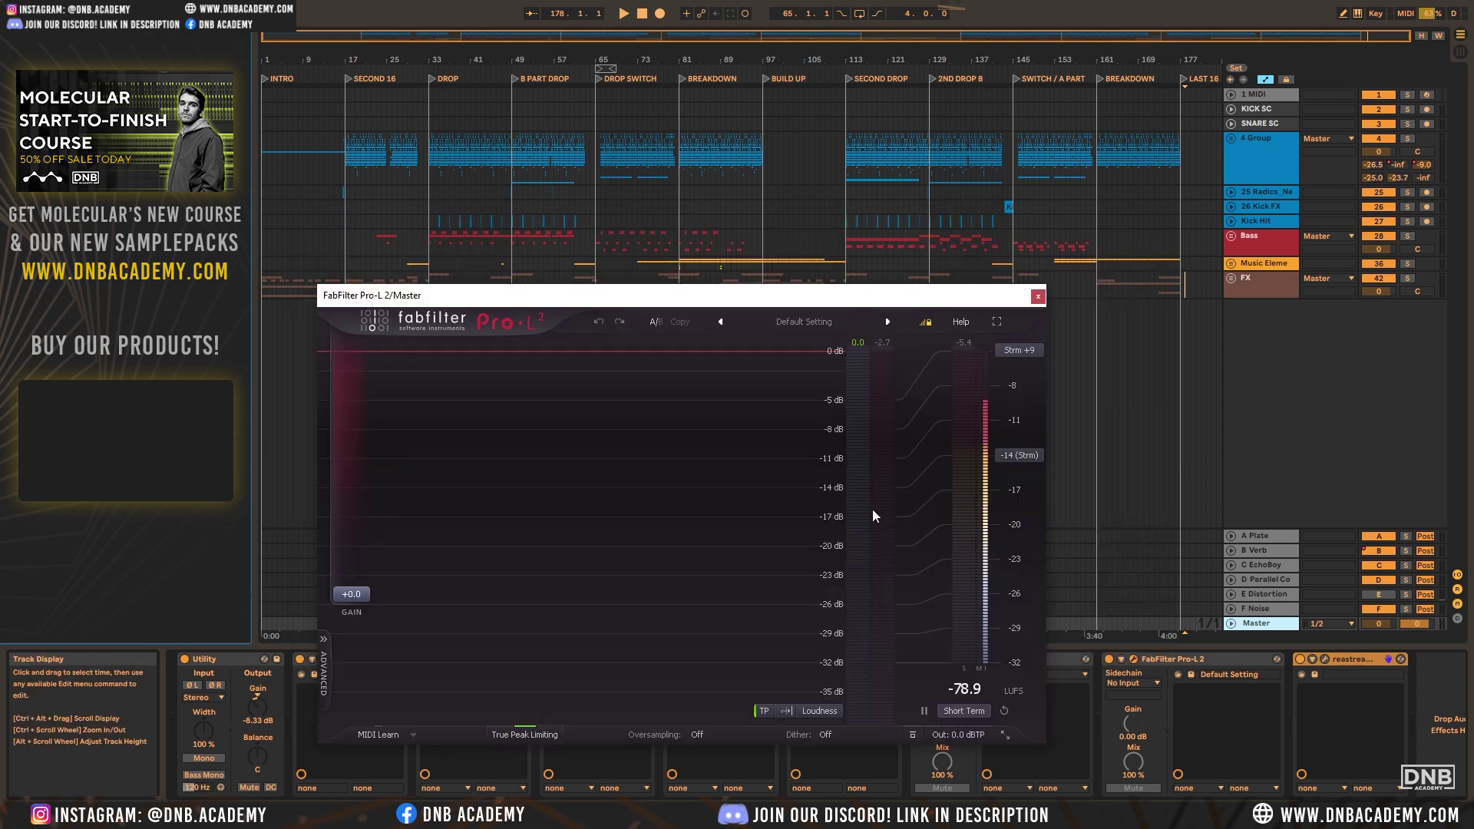
pyautogui.click(1038, 295)
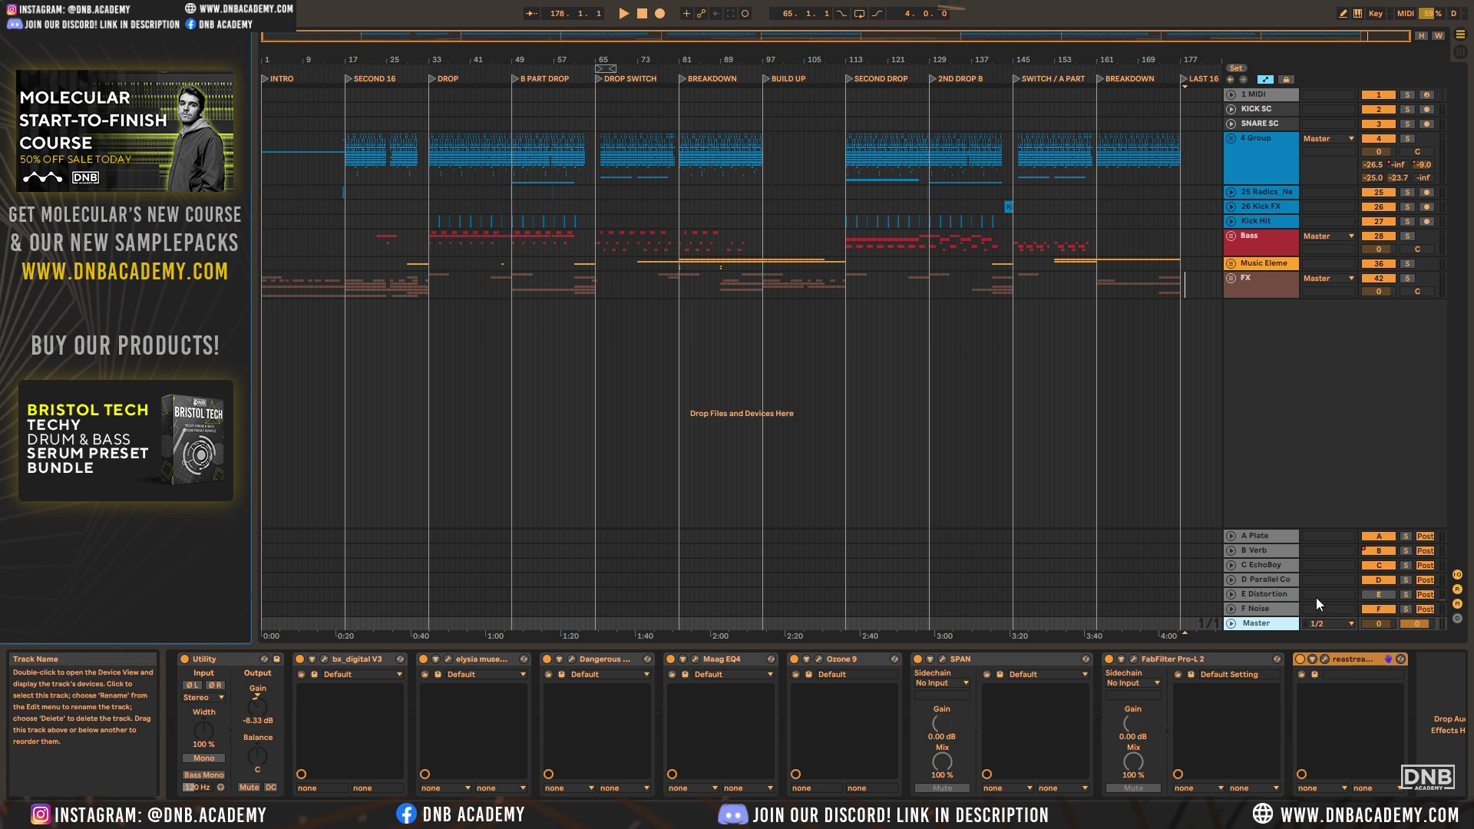
# Play the track from B PART DROP, switch Ozone 9 off and on, and select bx_digital V3 through Maag EQ4
pyautogui.doubleClick(514, 77)
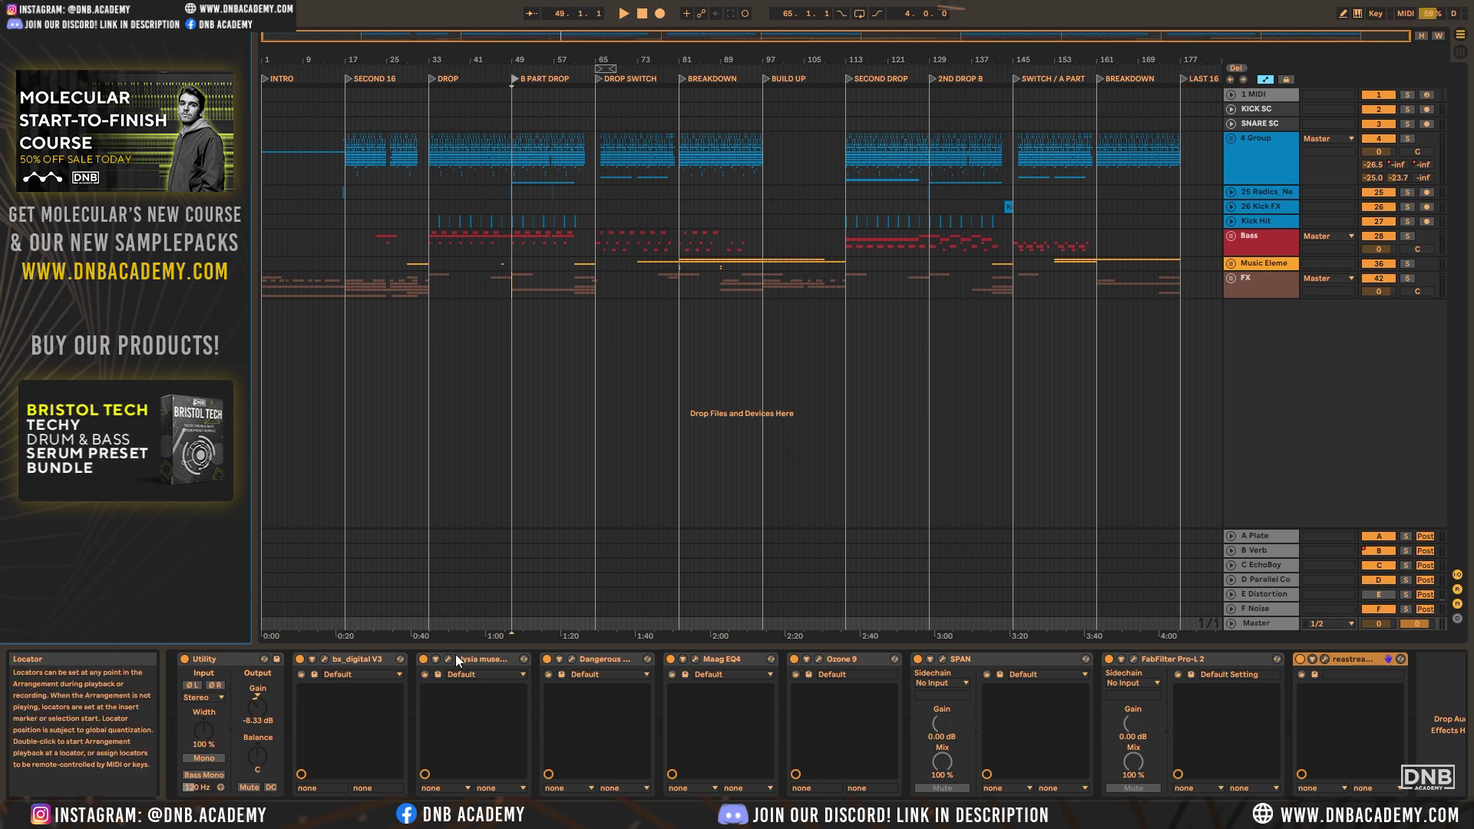
pyautogui.click(362, 657)
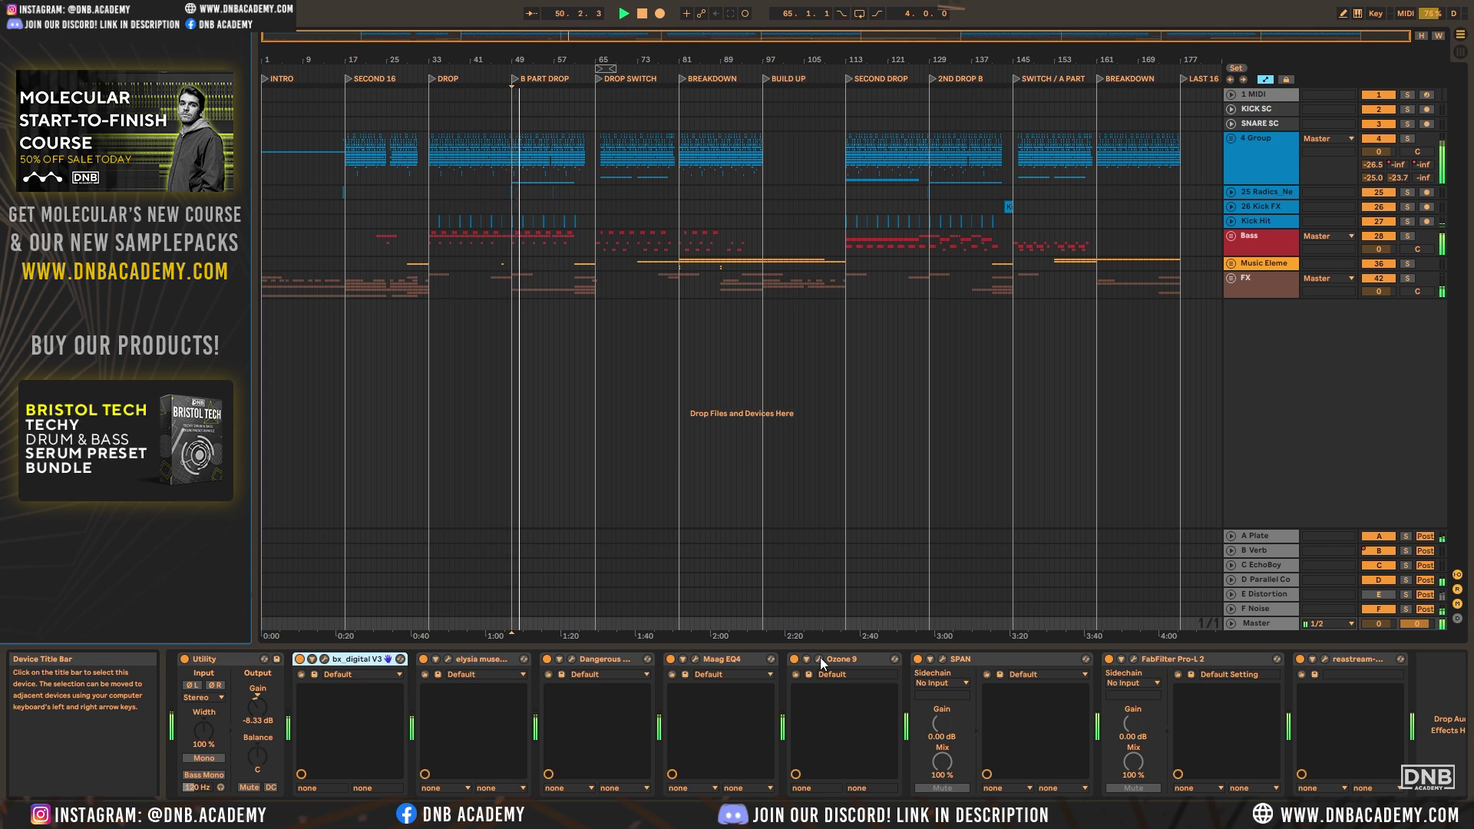
pyautogui.click(794, 659)
pyautogui.click(794, 658)
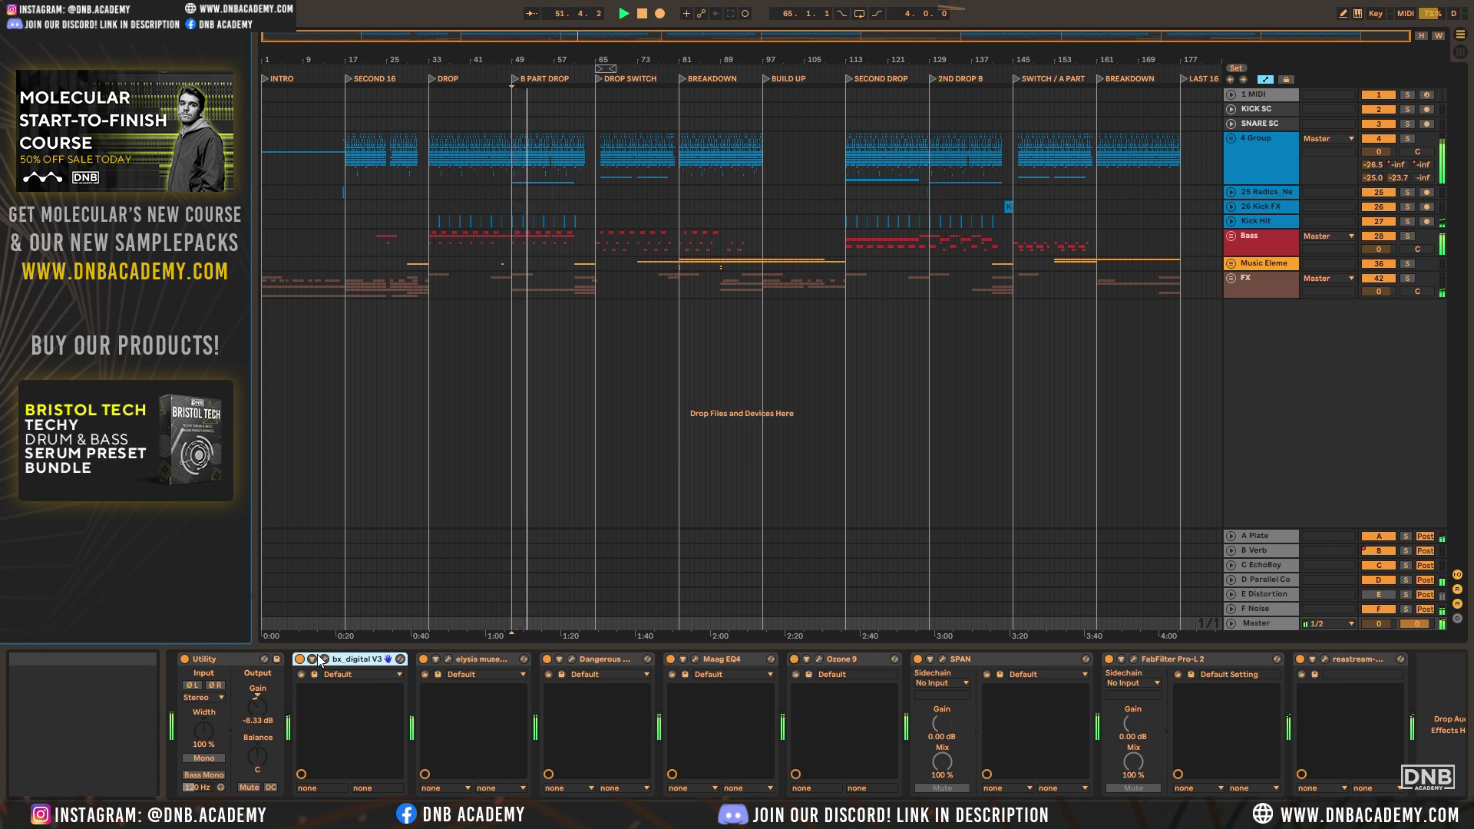
pyautogui.keyDown('shift'); pyautogui.click(724, 660); pyautogui.keyUp('shift')
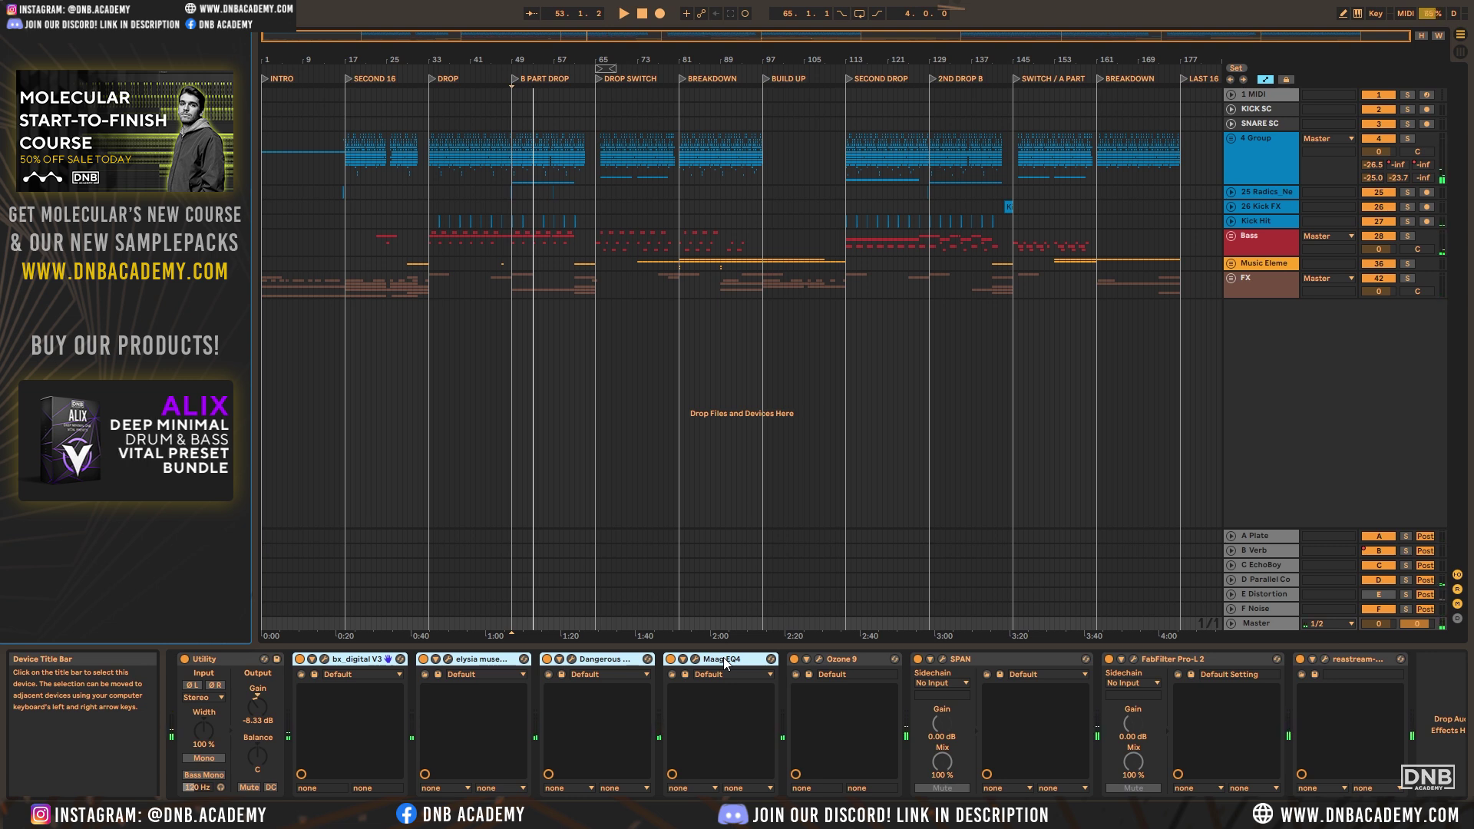
# Select the Master's four equalizers from Maag EQ4 back to bx_digital V3, and continue playback through B PART DROP
pyautogui.click(845, 660)
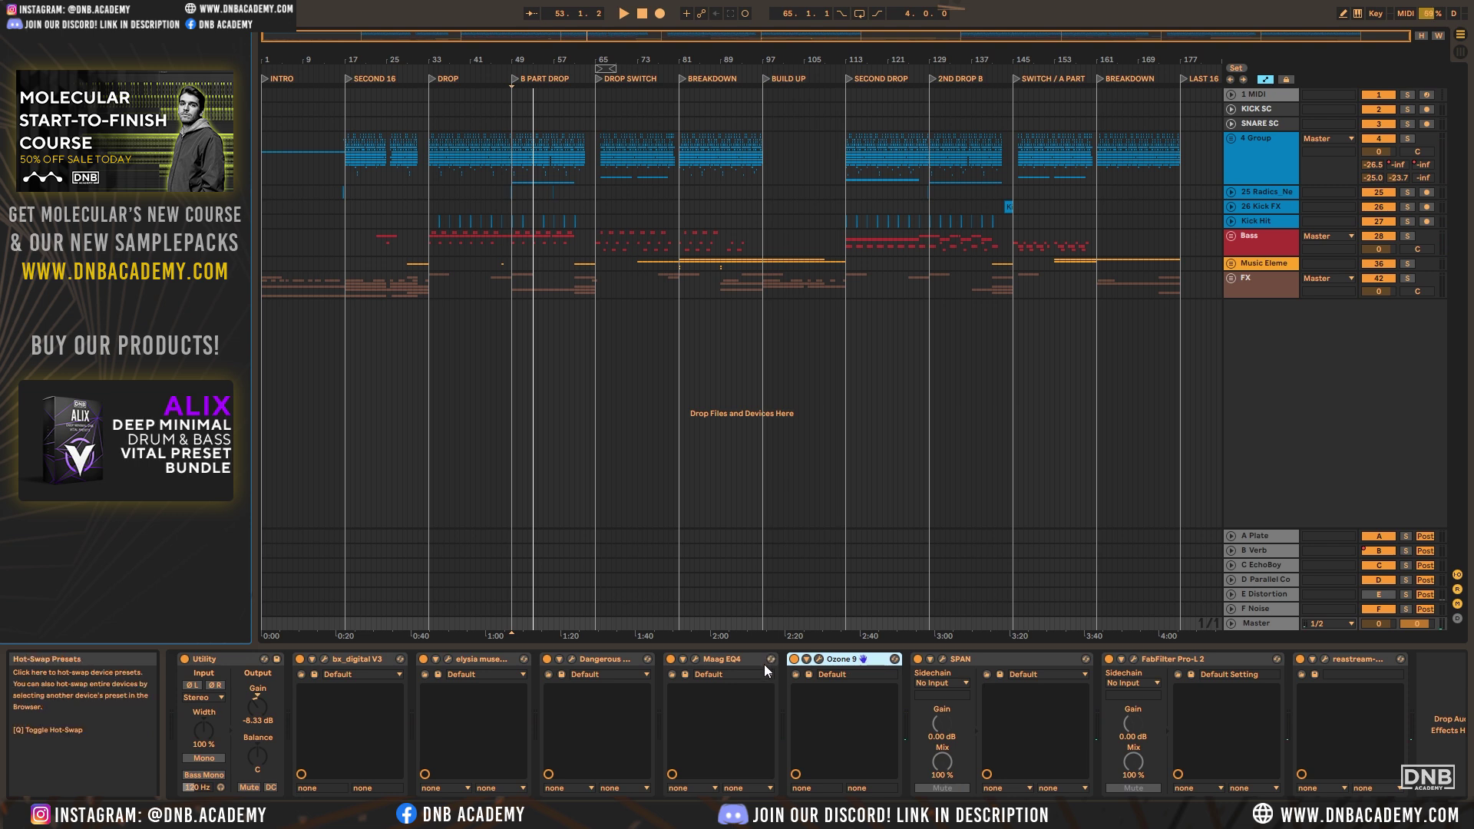
pyautogui.click(729, 659)
pyautogui.keyDown('shift'); pyautogui.click(342, 665); pyautogui.keyUp('shift')
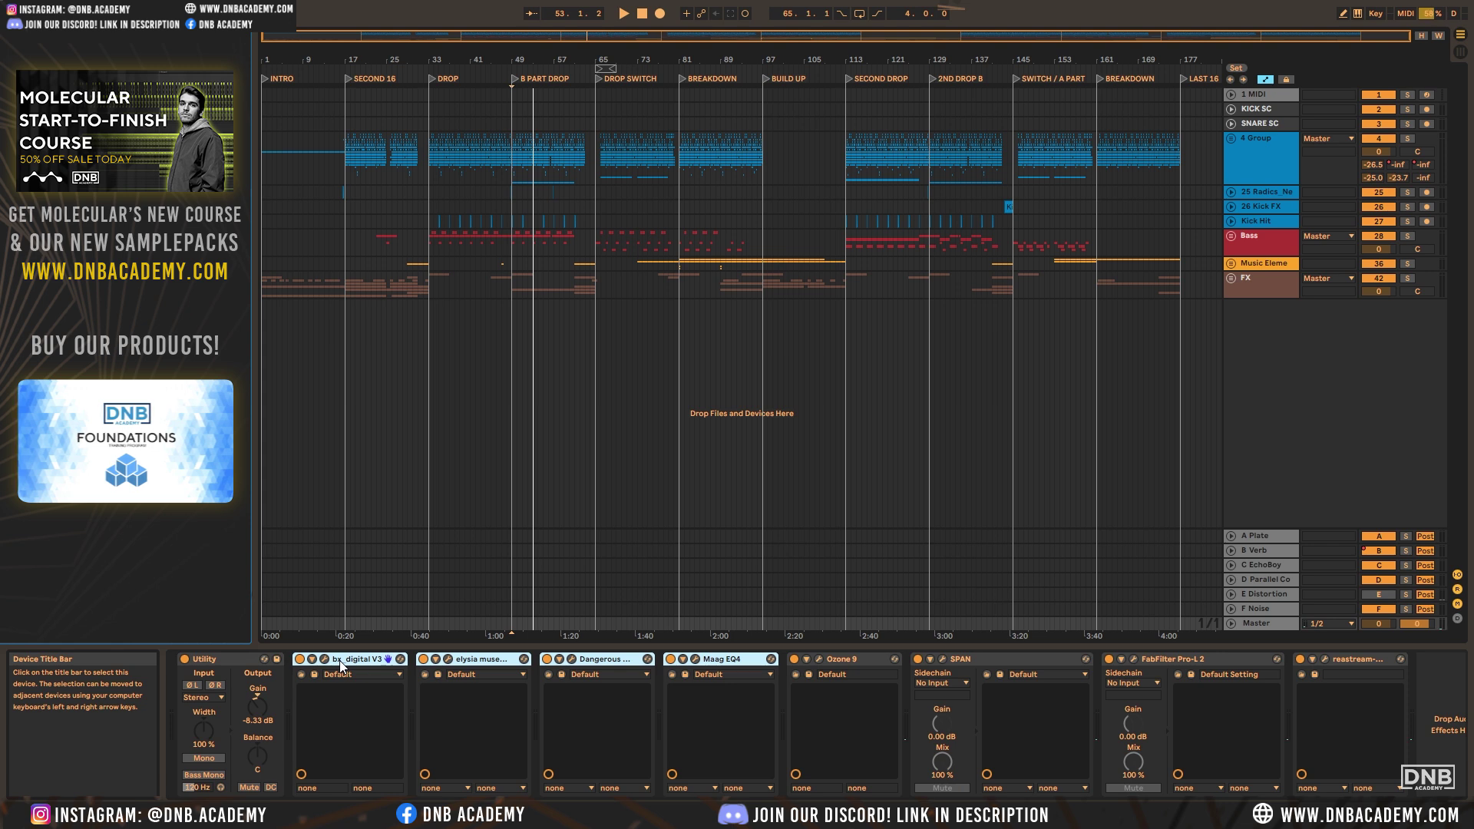
pyautogui.press('space')
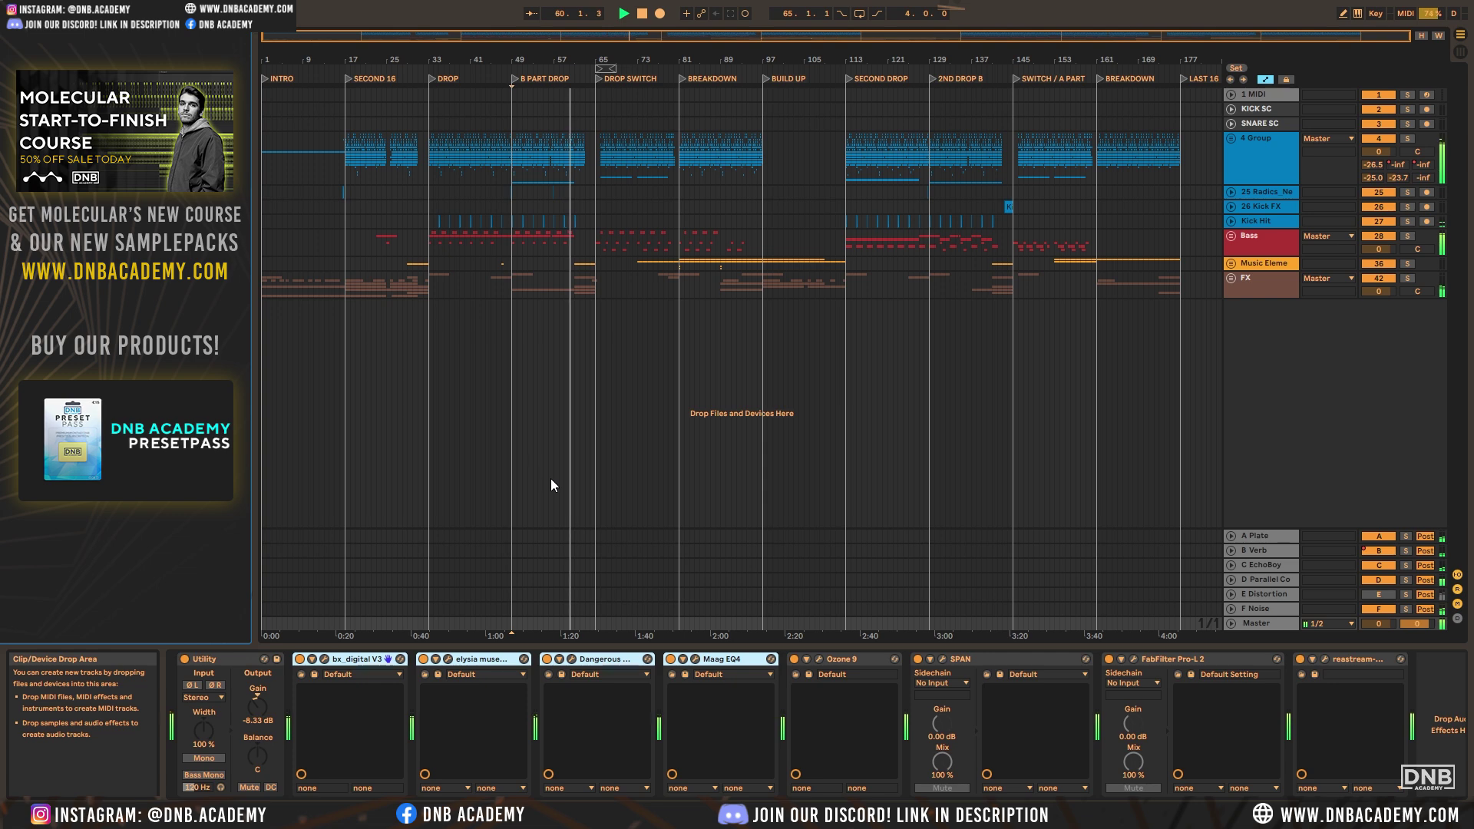
pyautogui.moveTo(760, 35)
pyautogui.mouseDown()
pyautogui.moveTo(760, 100)
pyautogui.moveTo(760, 30)
pyautogui.mouseUp()
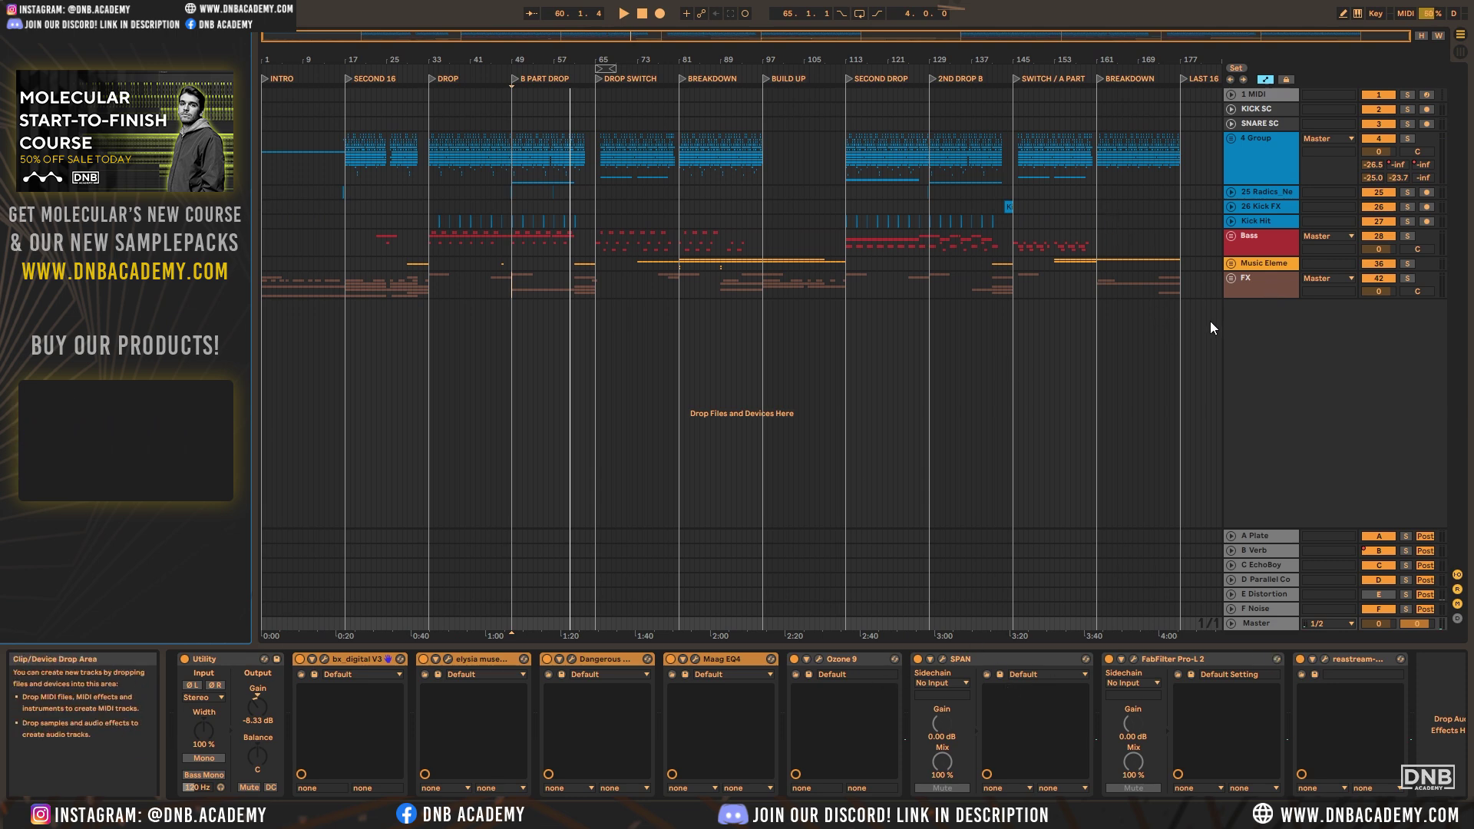
# Solo 4 Group with its devices shown, and move the four-bar loop to B PART DROP at bar 49
pyautogui.click(1189, 290)
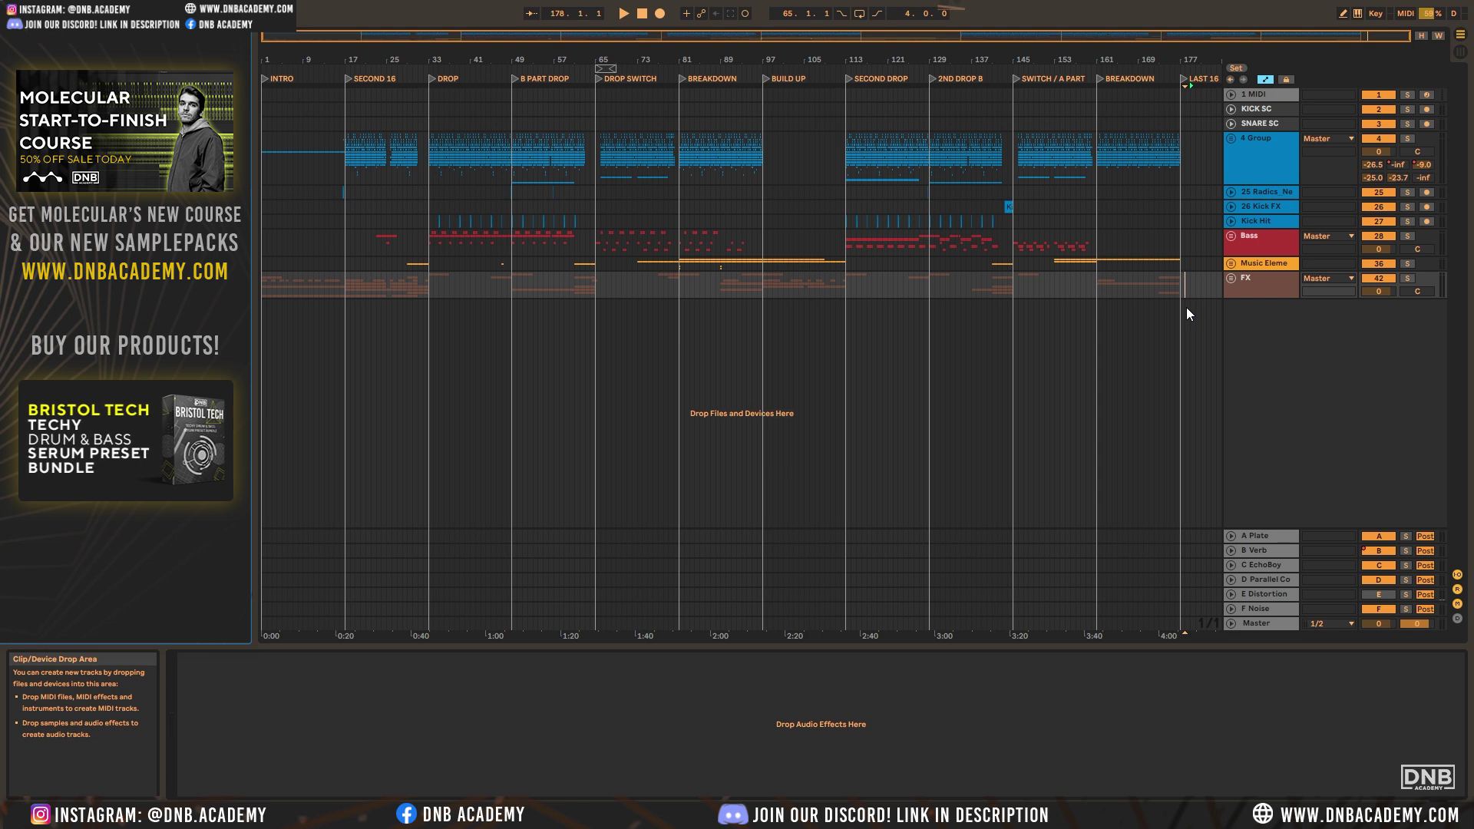
pyautogui.click(1263, 165)
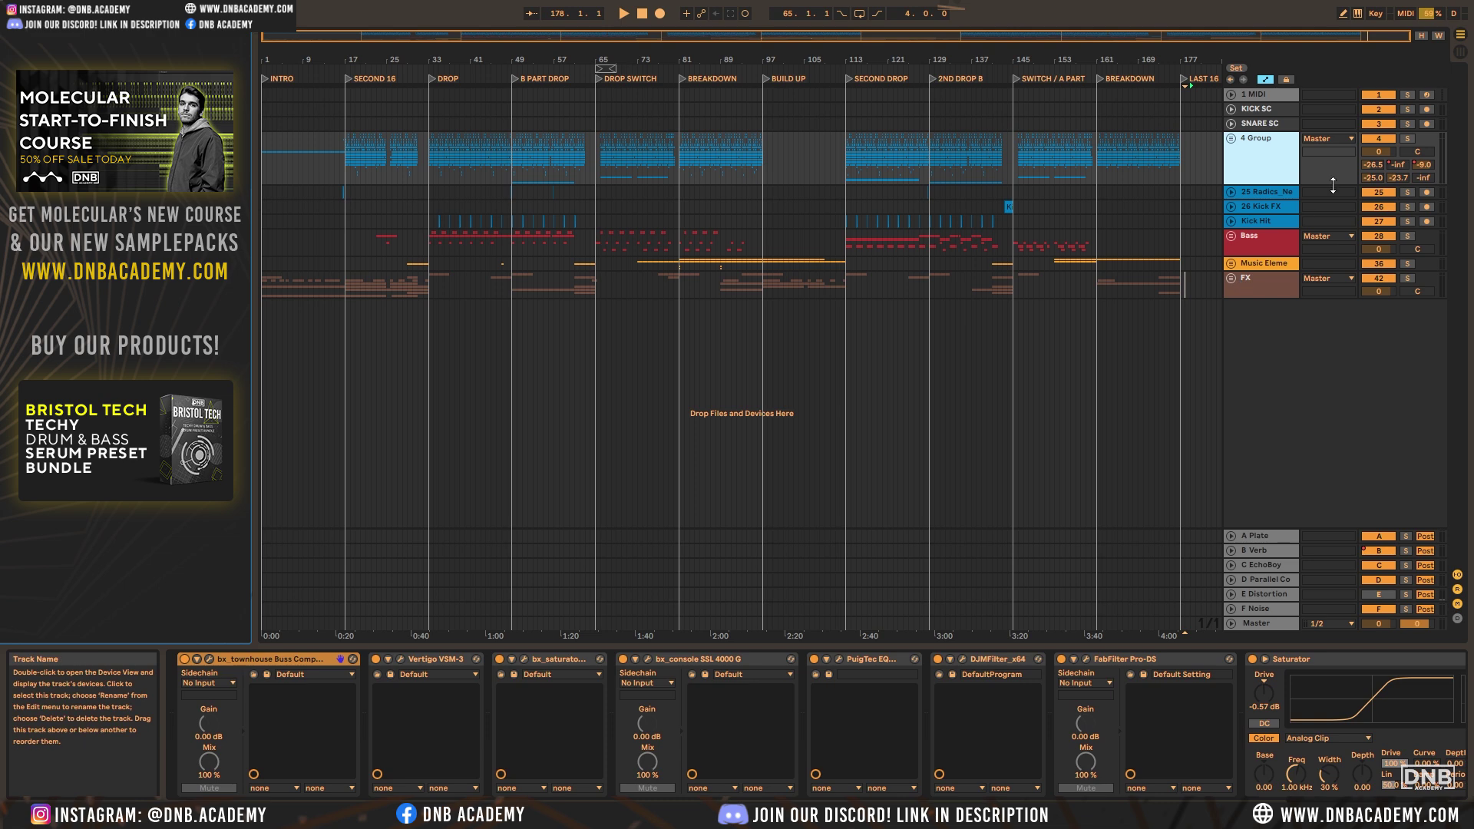
pyautogui.click(1407, 140)
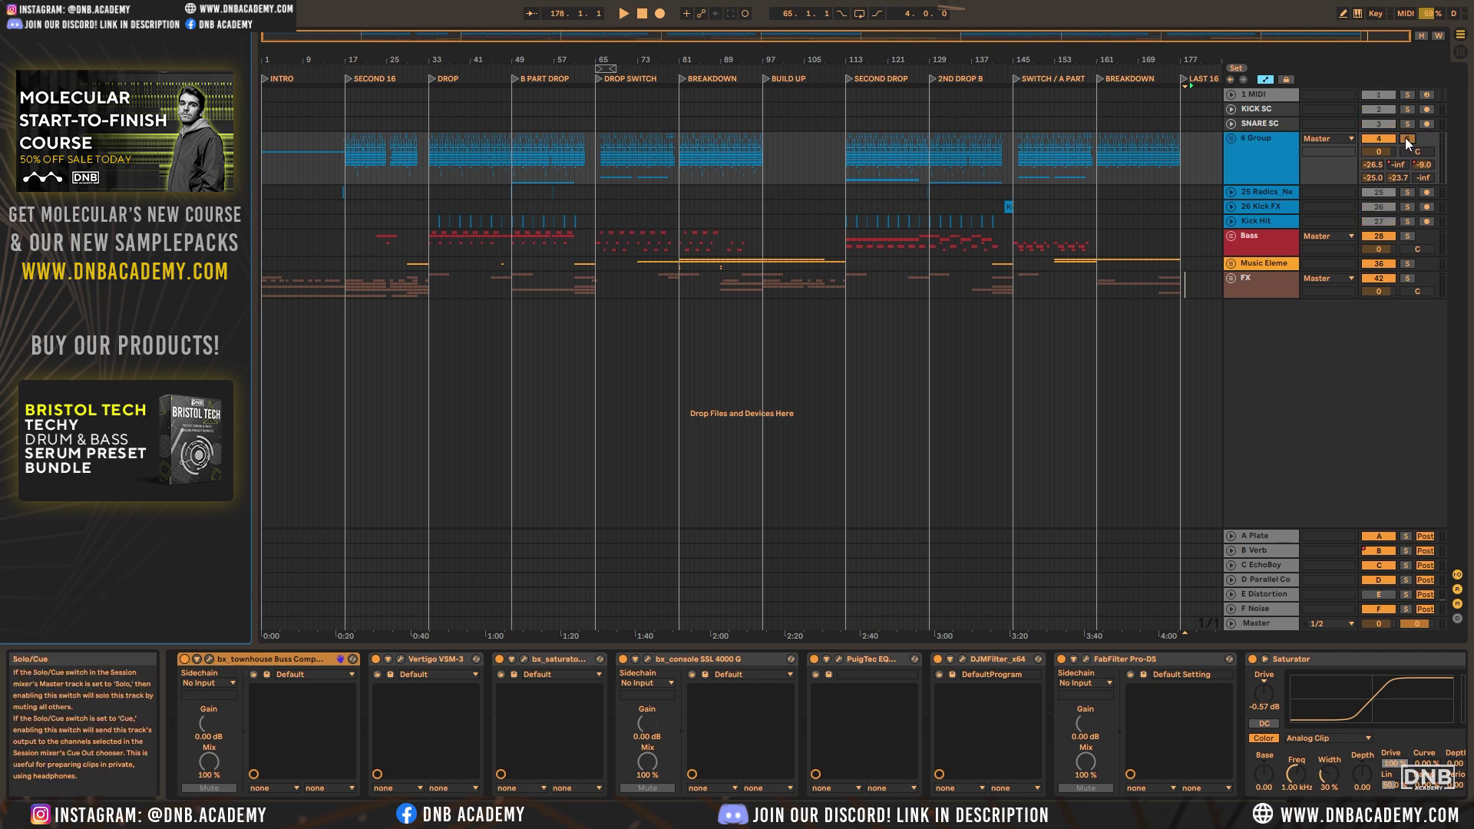
pyautogui.moveTo(524, 39); pyautogui.dragTo(527, 78)
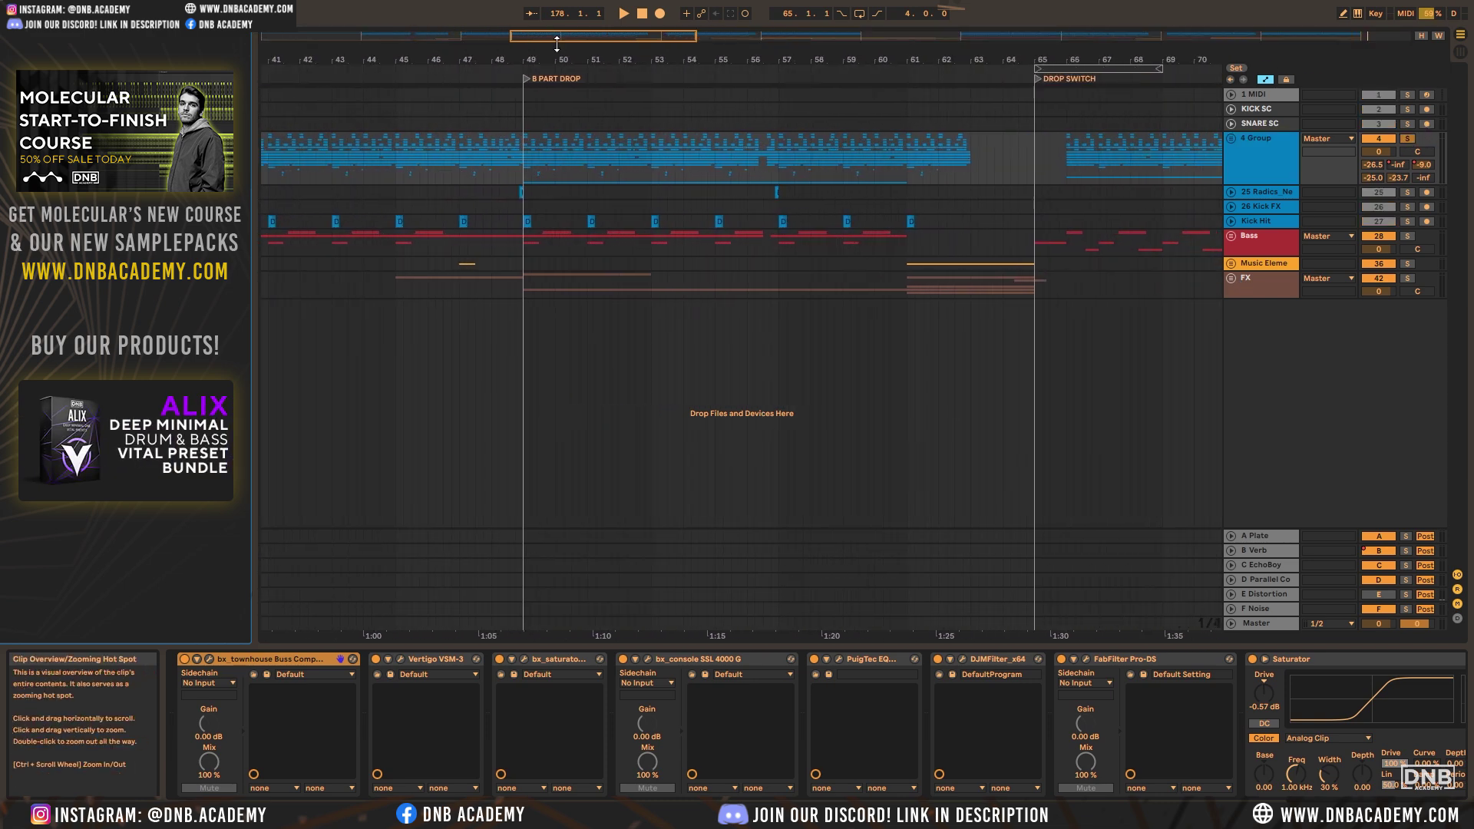
pyautogui.moveTo(1100, 68); pyautogui.dragTo(622, 69)
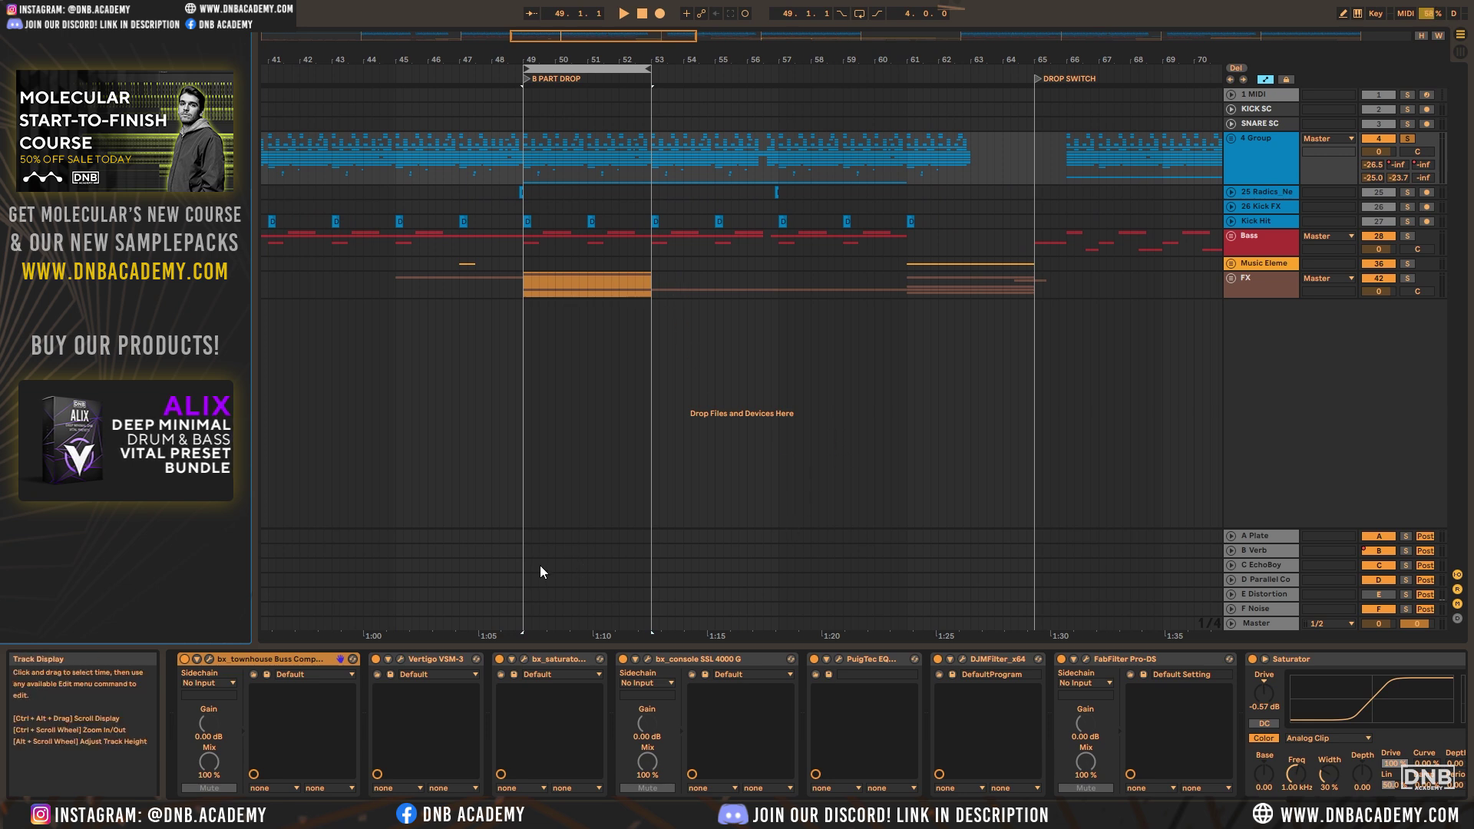
# Play B PART DROP with looping enabled while bypassing and reactivating all 4 Group devices from bx_townhouse Buss Compressor to Saturator
pyautogui.click(269, 659)
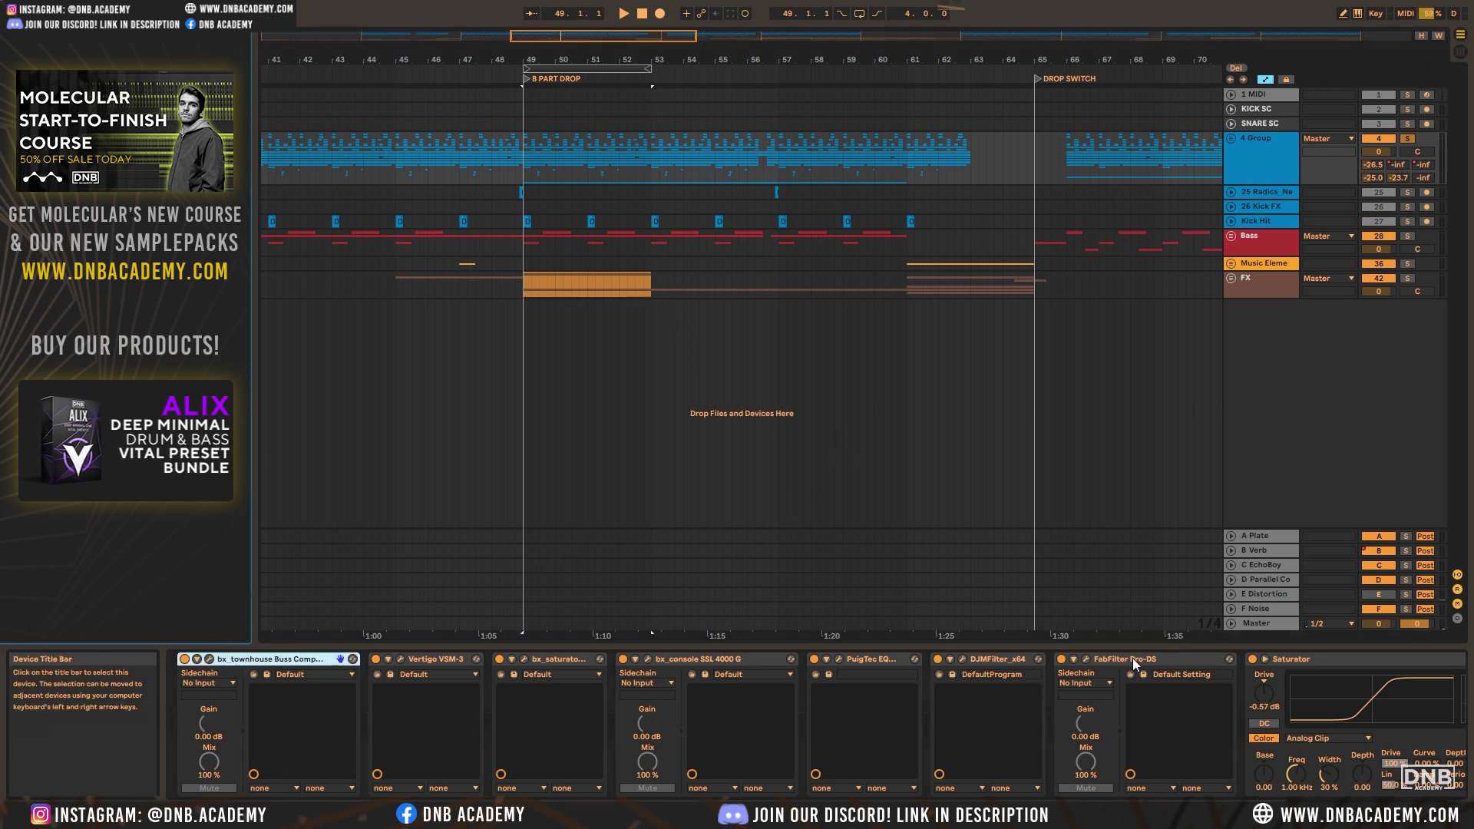
pyautogui.keyDown('shift'); pyautogui.click(1296, 660); pyautogui.keyUp('shift')
pyautogui.press('space')
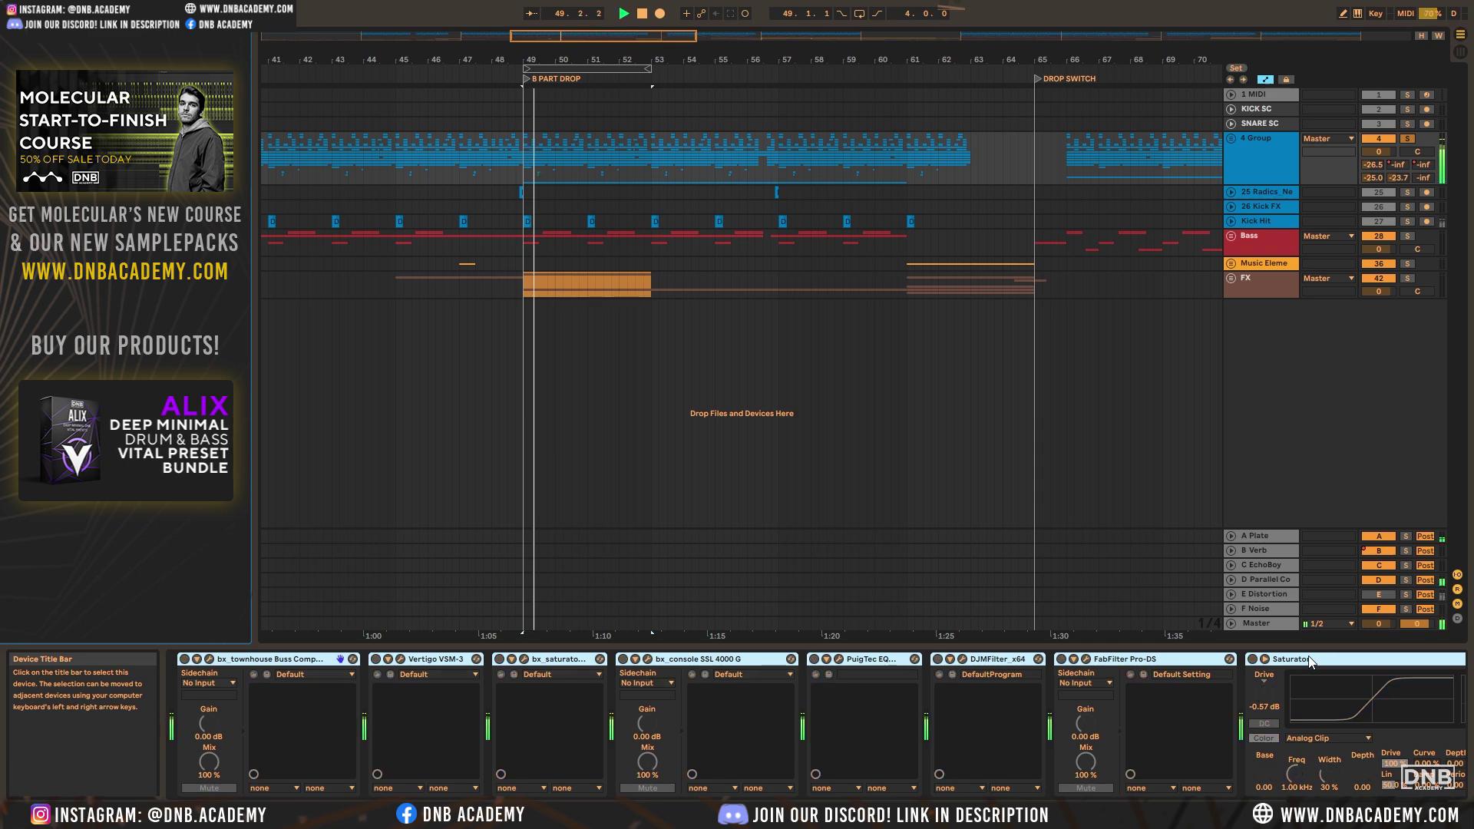
pyautogui.click(860, 13)
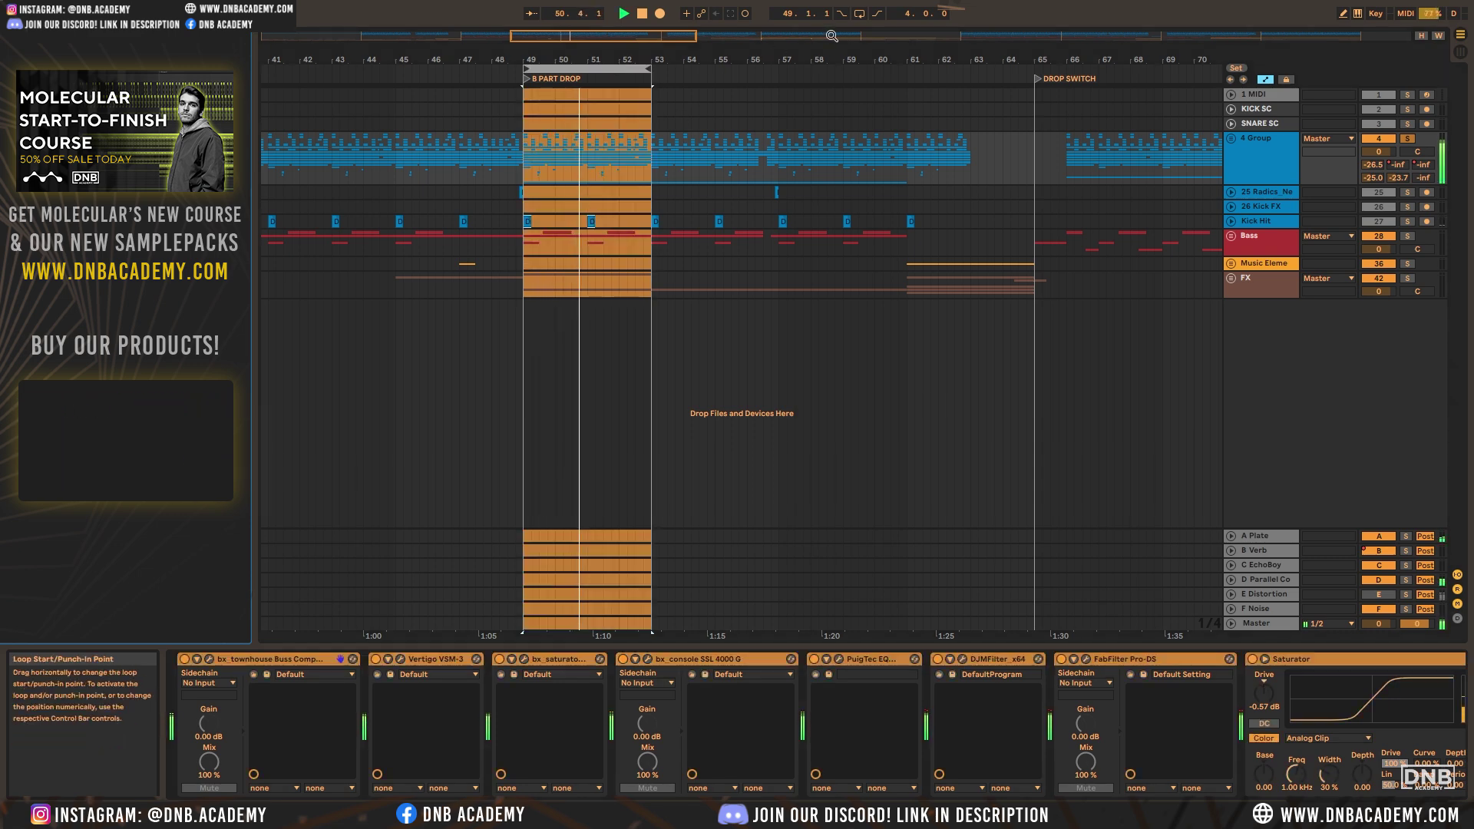
# Open 4 Group's bx_townhouse Buss Compressor, place its window below the tracks to examine it, and select the loop region
pyautogui.click(212, 658)
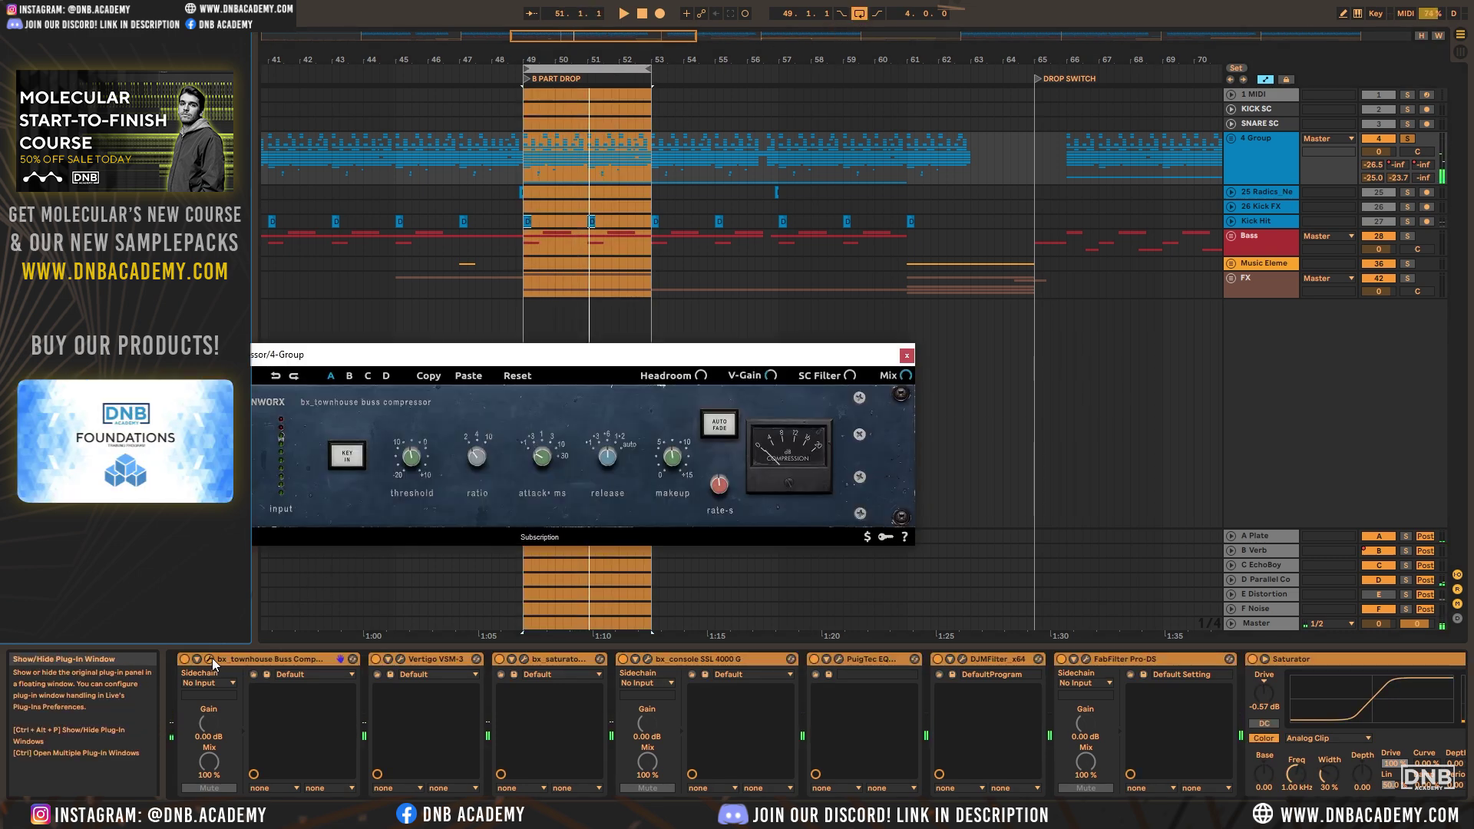
pyautogui.moveTo(774, 361); pyautogui.dragTo(960, 324)
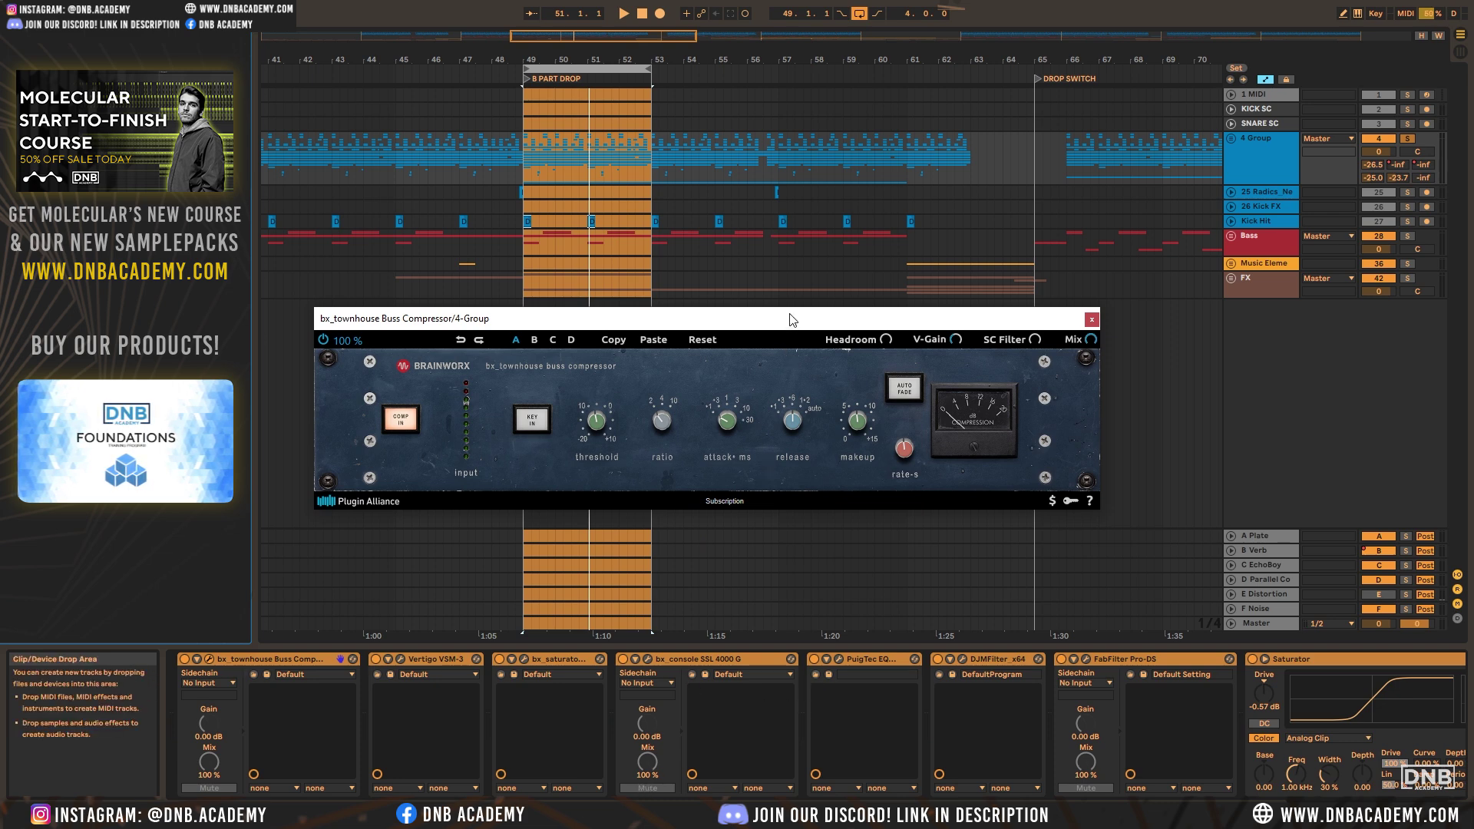
pyautogui.moveTo(792, 319)
pyautogui.mouseDown()
pyautogui.moveTo(810, 375)
pyautogui.moveTo(811, 338)
pyautogui.mouseUp()
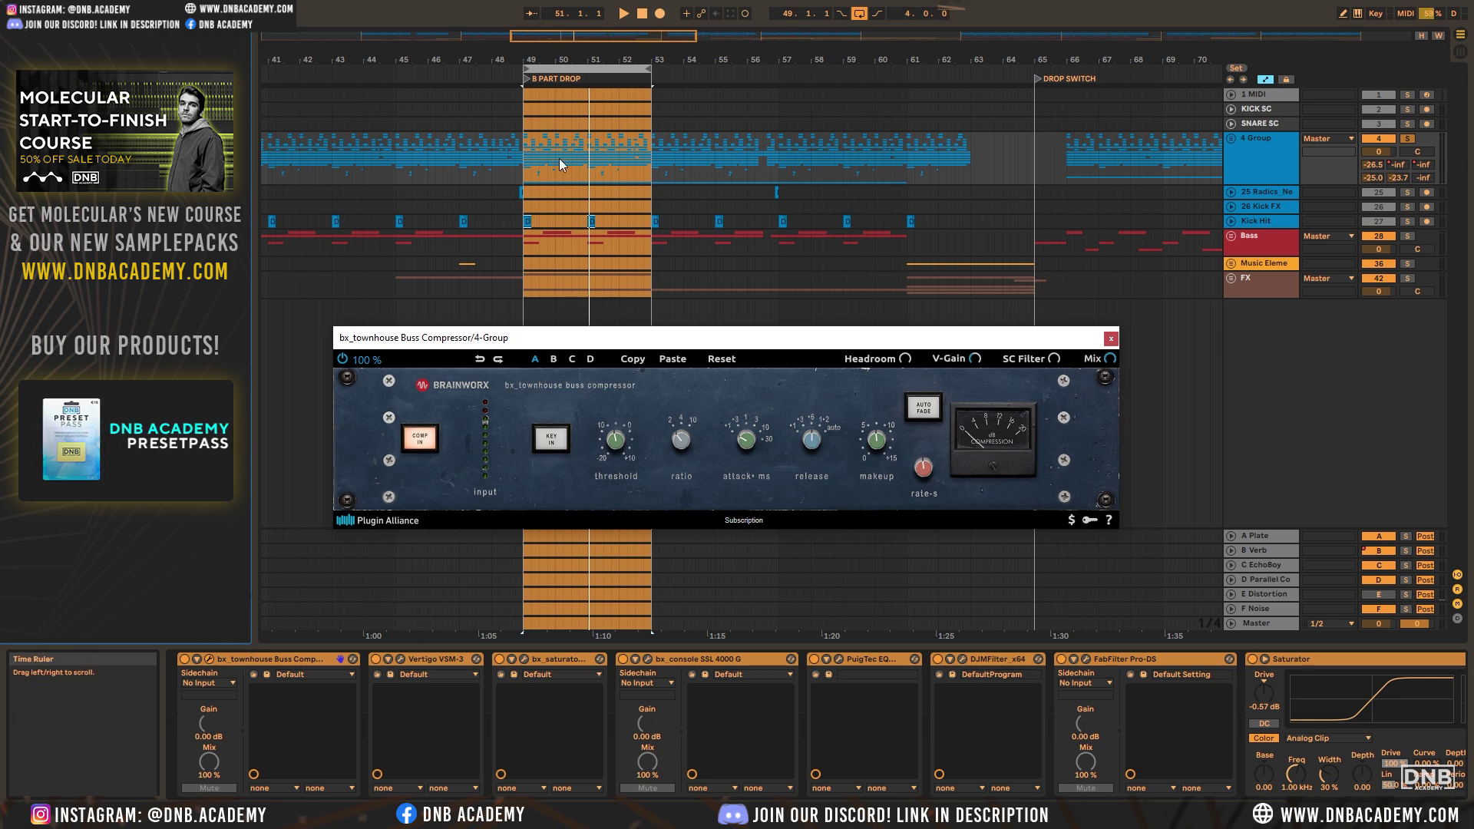
pyautogui.click(609, 71)
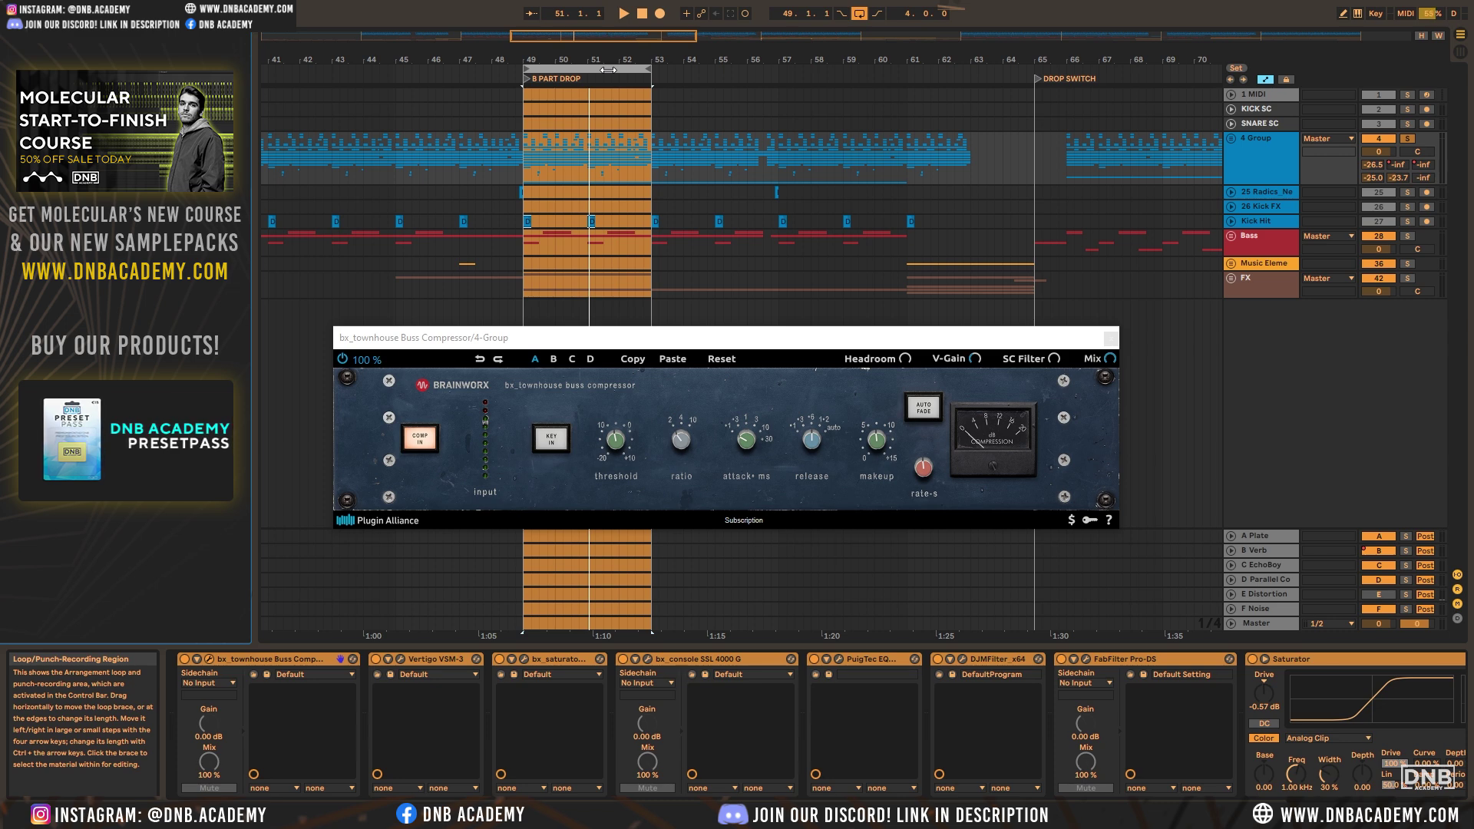
# Play the B PART DROP loop while comparing the bx_townhouse Buss Compressor on and off, and close its window
pyautogui.press('space')
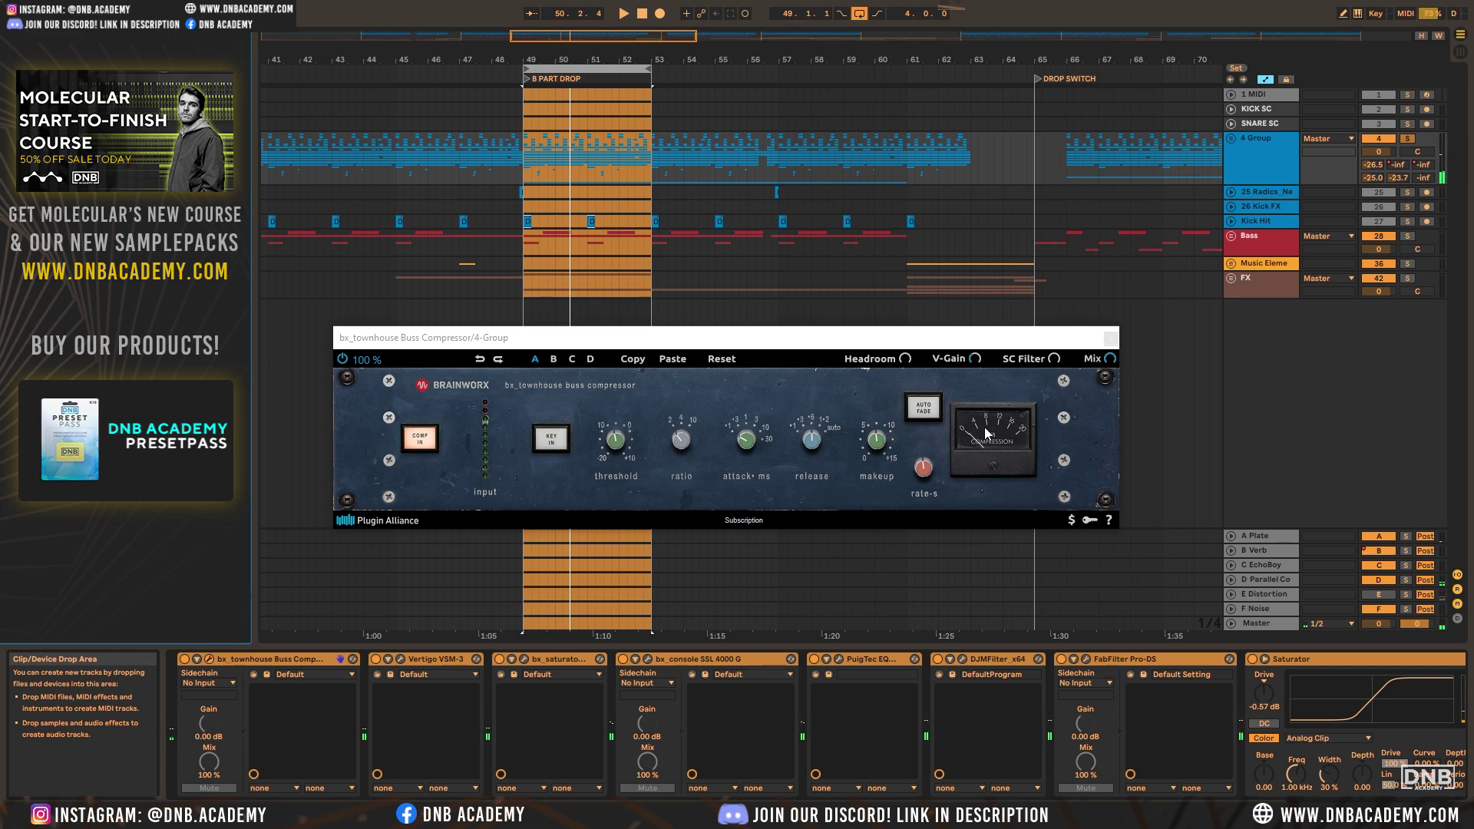
pyautogui.click(184, 659)
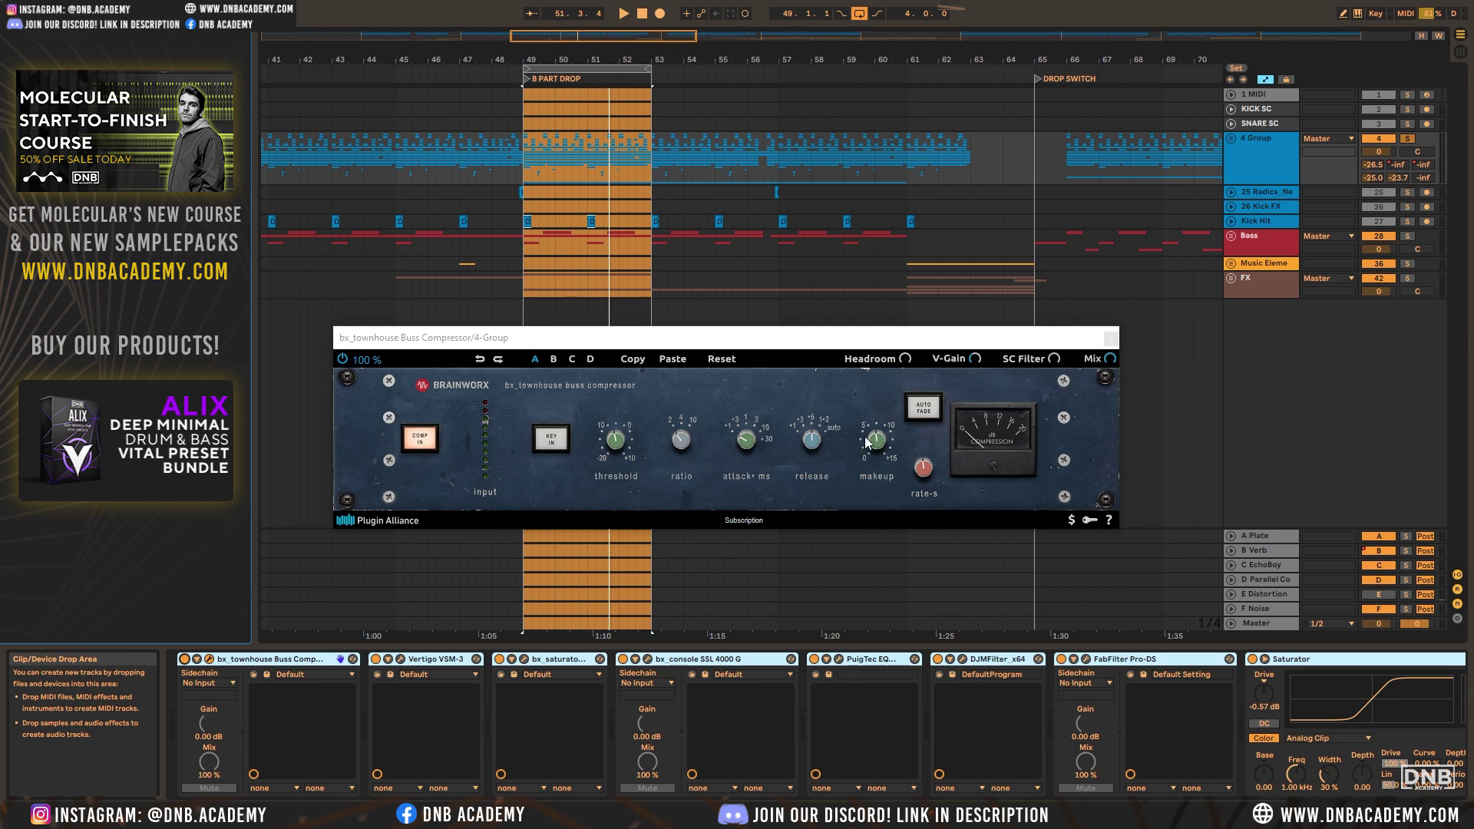
pyautogui.click(1111, 339)
# Open 4 Group's Vertigo VSM-3, place its window below the tracks, compare it bypassed and active during playback, and close it
pyautogui.click(476, 658)
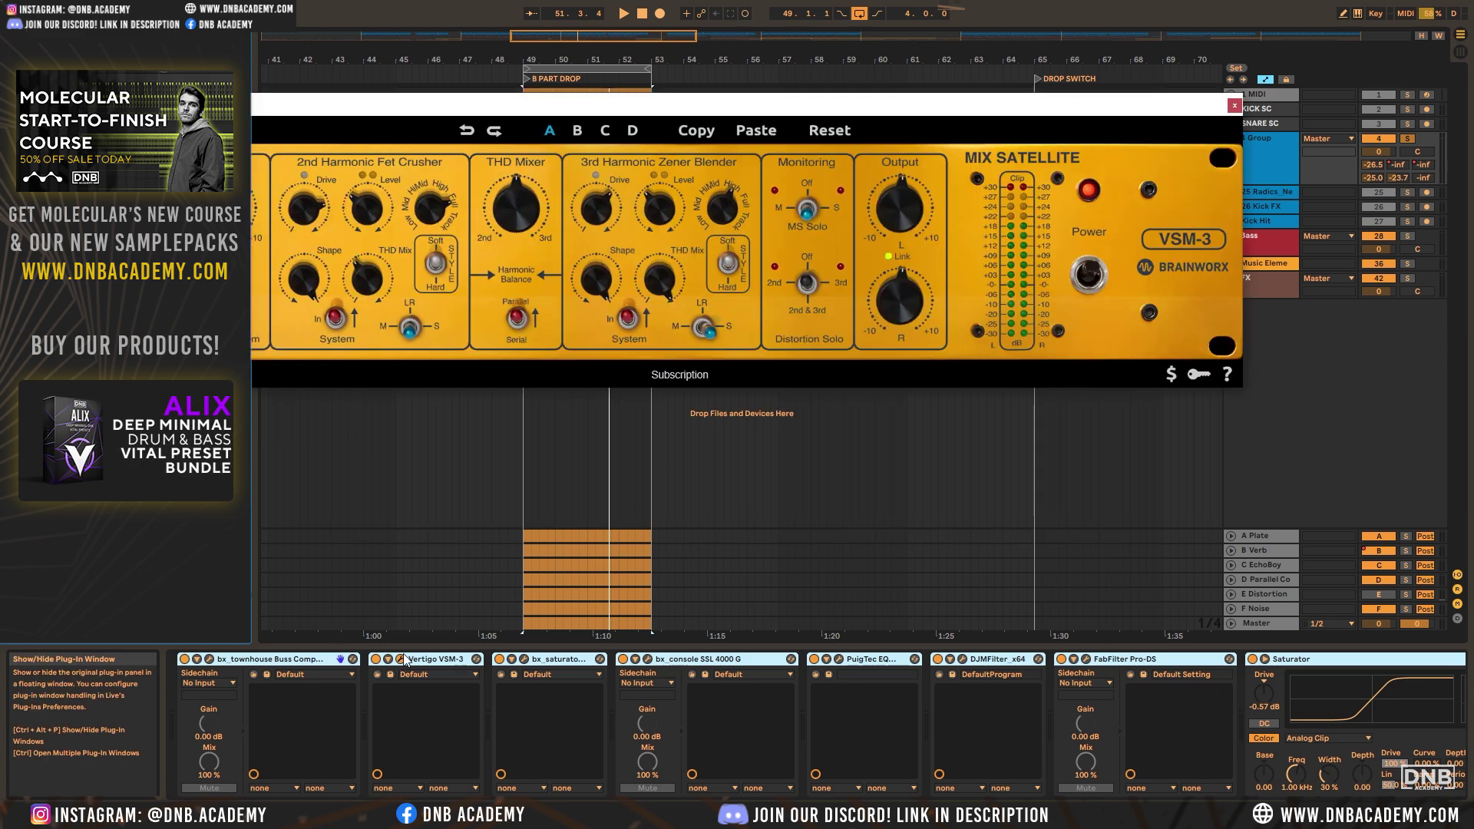
pyautogui.moveTo(752, 115); pyautogui.dragTo(870, 208)
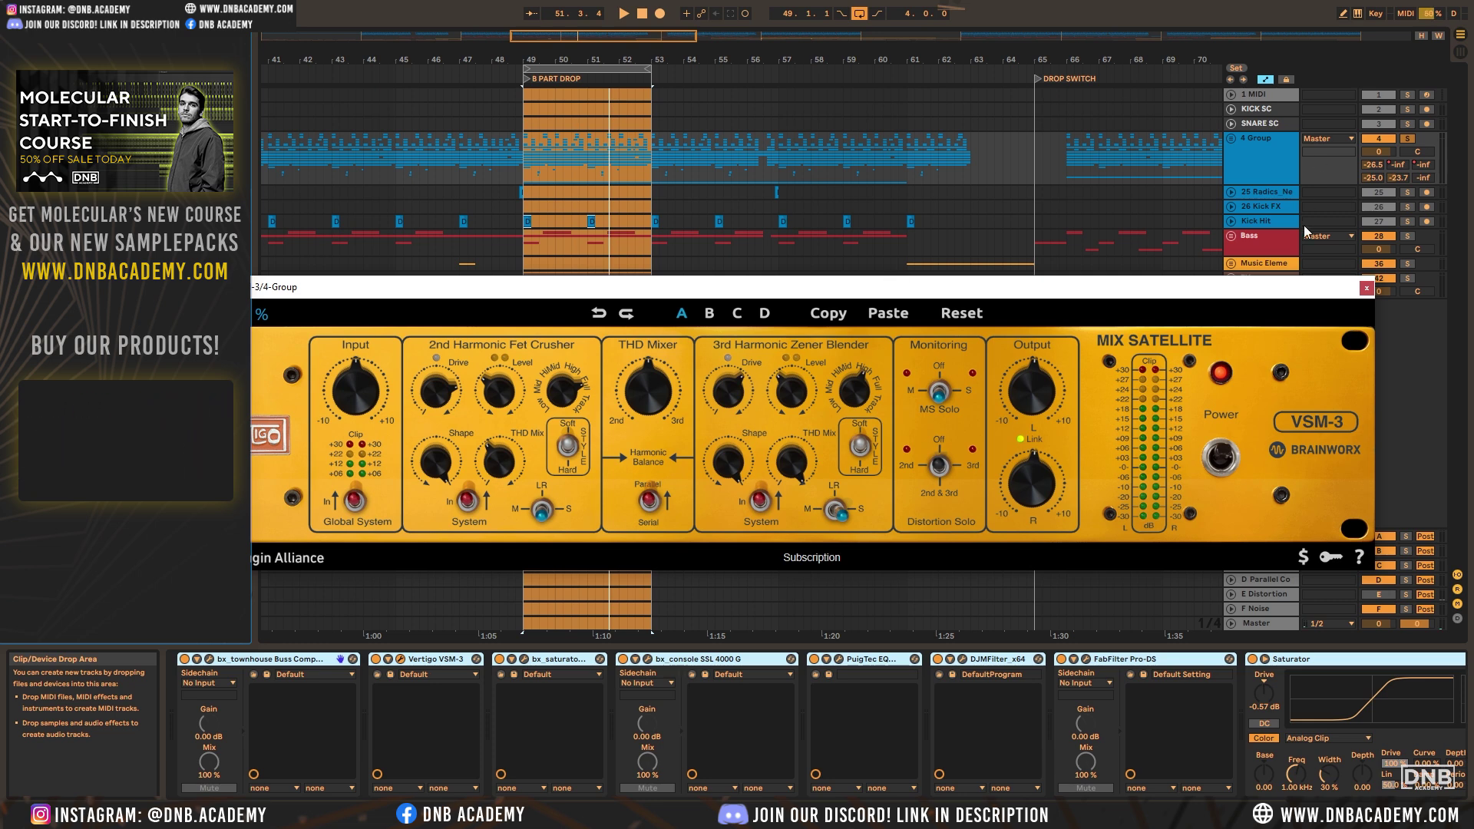
pyautogui.press('space')
pyautogui.click(376, 659)
pyautogui.click(376, 659)
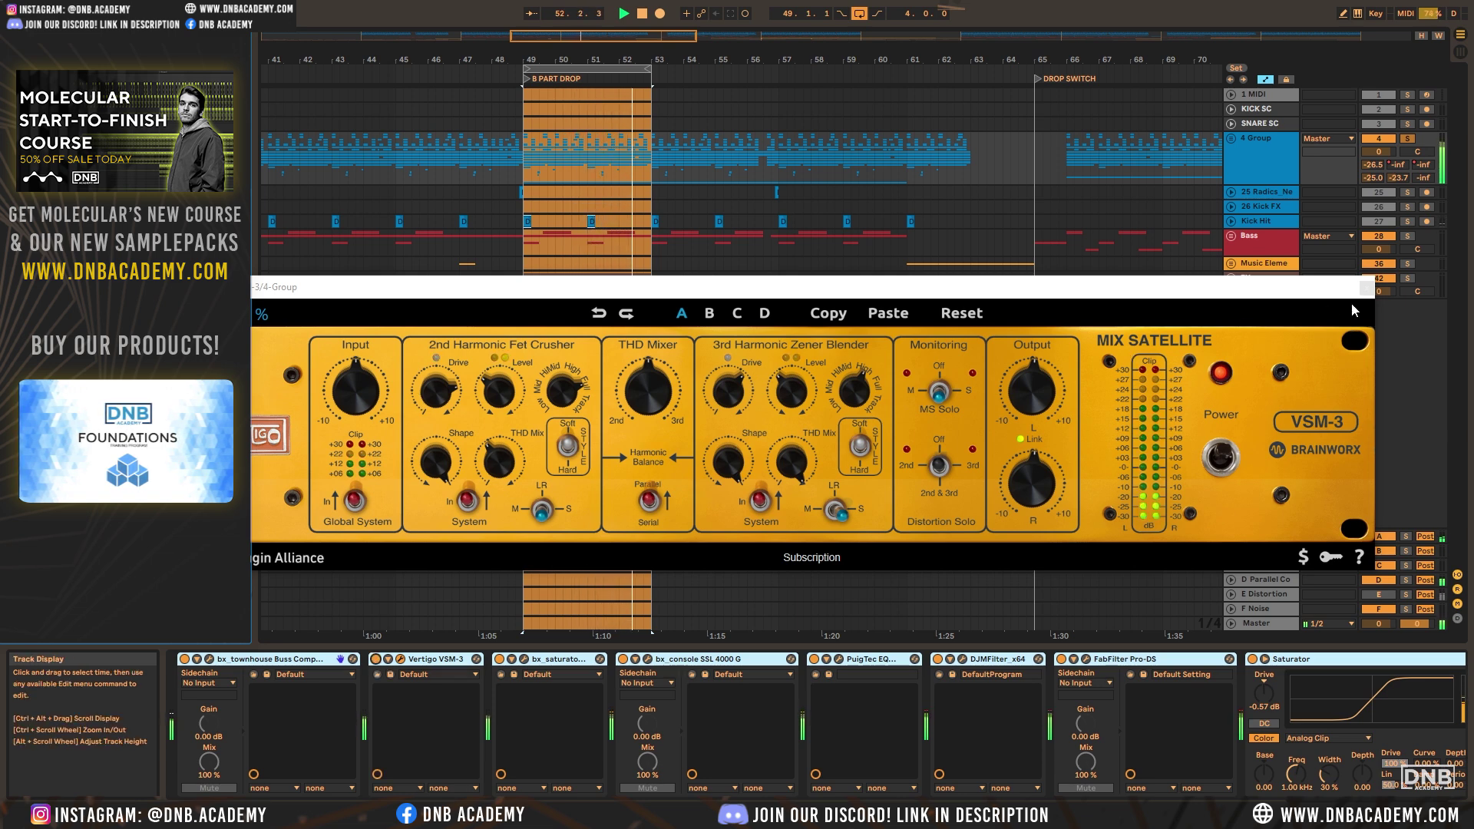
pyautogui.hotkey('ctrl', 'alt', 'p')
# Open 4 Group's bx_saturator V2, place its window clear of the loop to examine its mid and side settings, and select the loop region
pyautogui.click(529, 660)
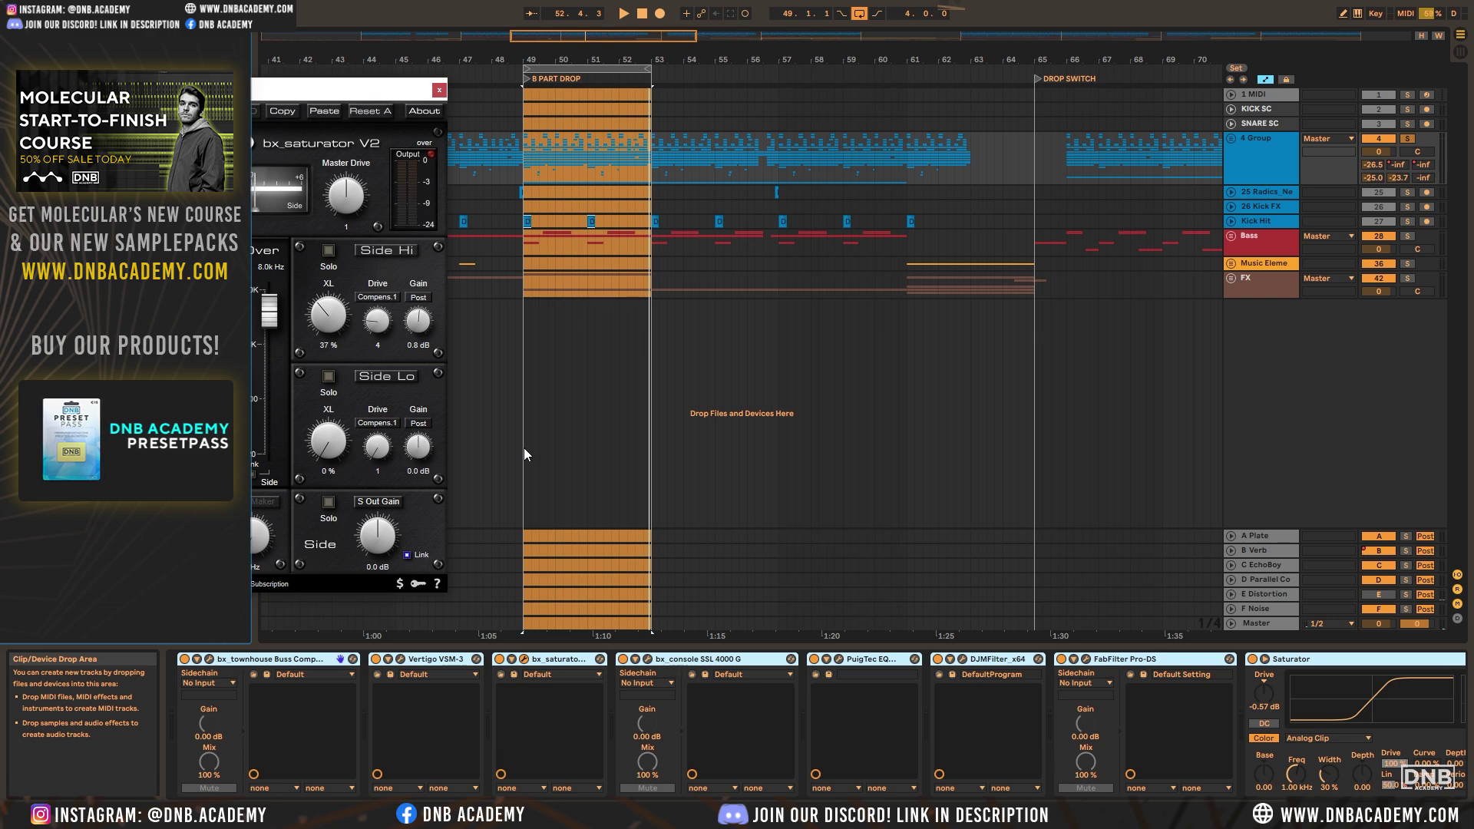
pyautogui.moveTo(391, 90); pyautogui.dragTo(1011, 176)
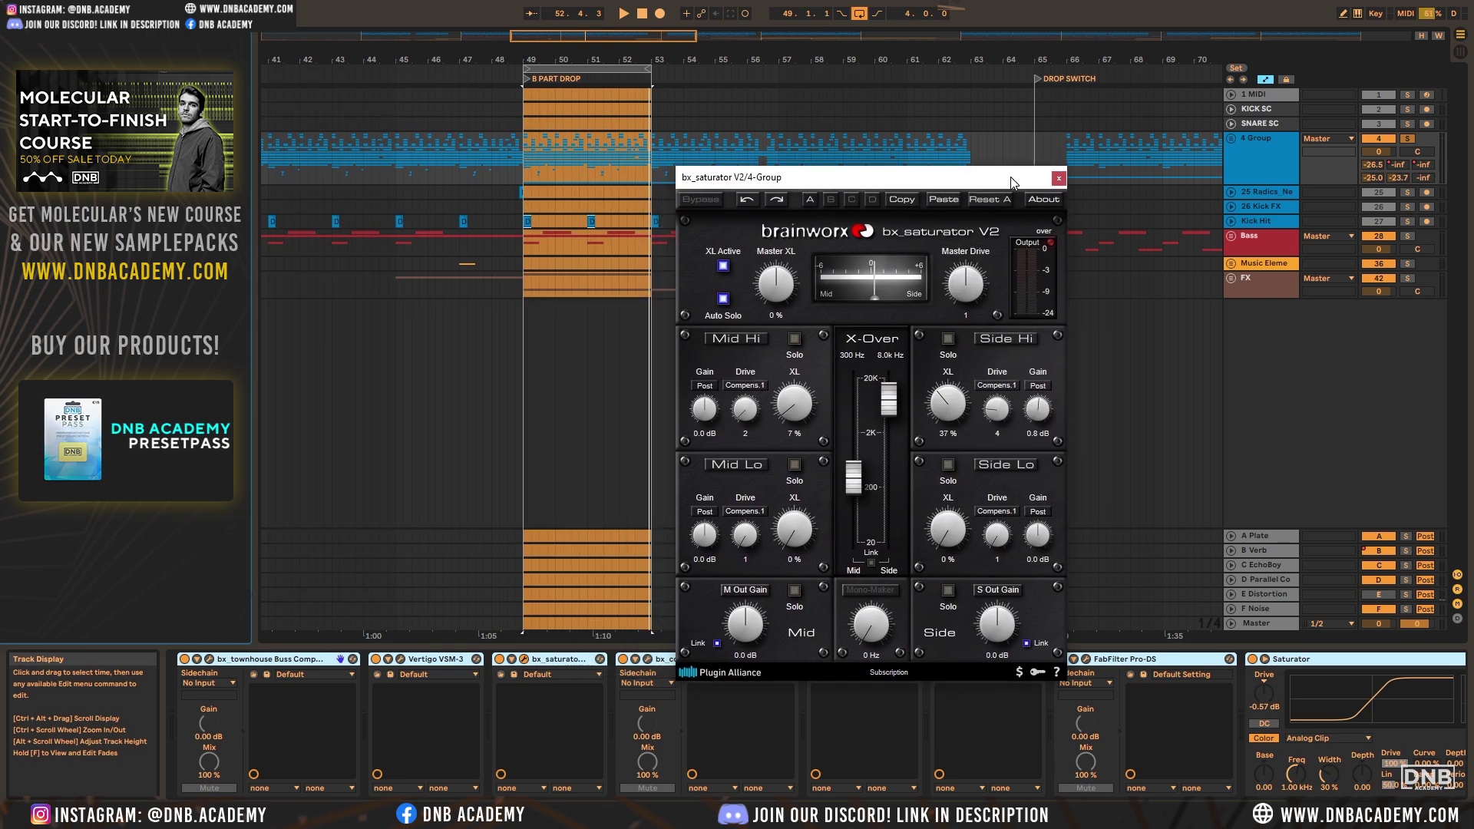
pyautogui.click(679, 66)
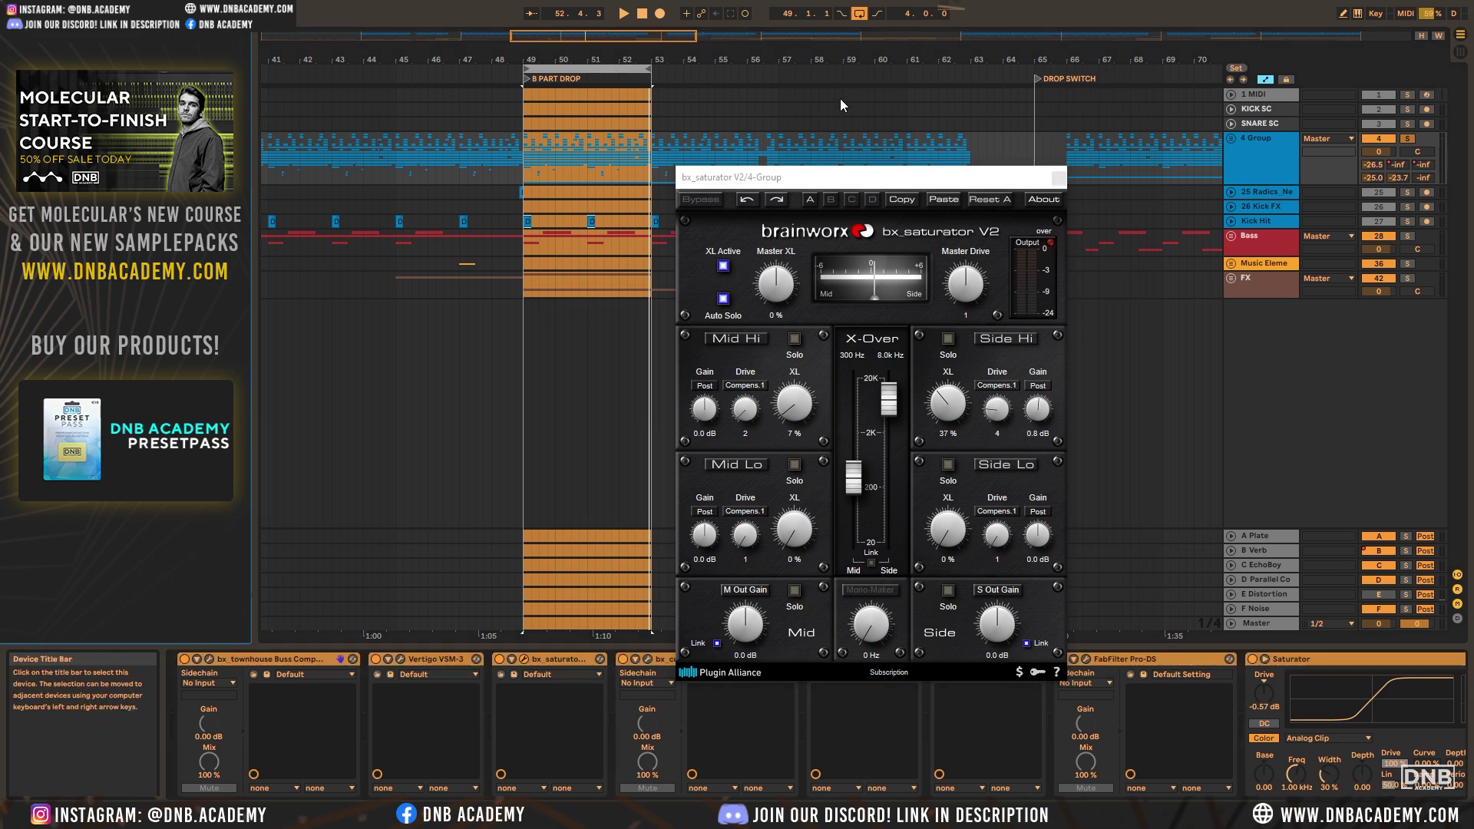
# Play the B PART DROP loop while repeatedly bypassing and reactivating bx_saturator V2, and close its window
pyautogui.press('space')
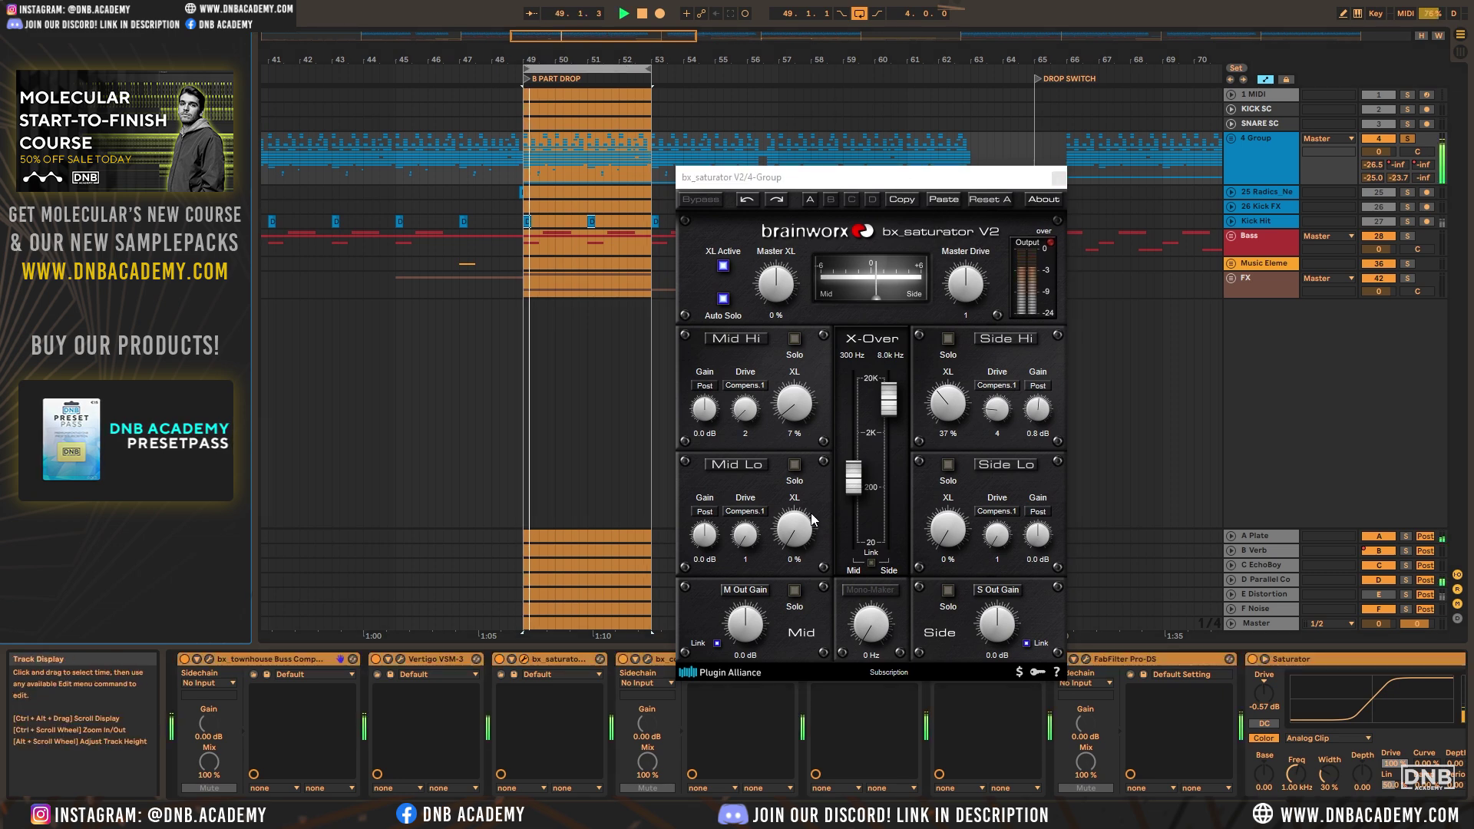
pyautogui.click(500, 659)
pyautogui.click(500, 660)
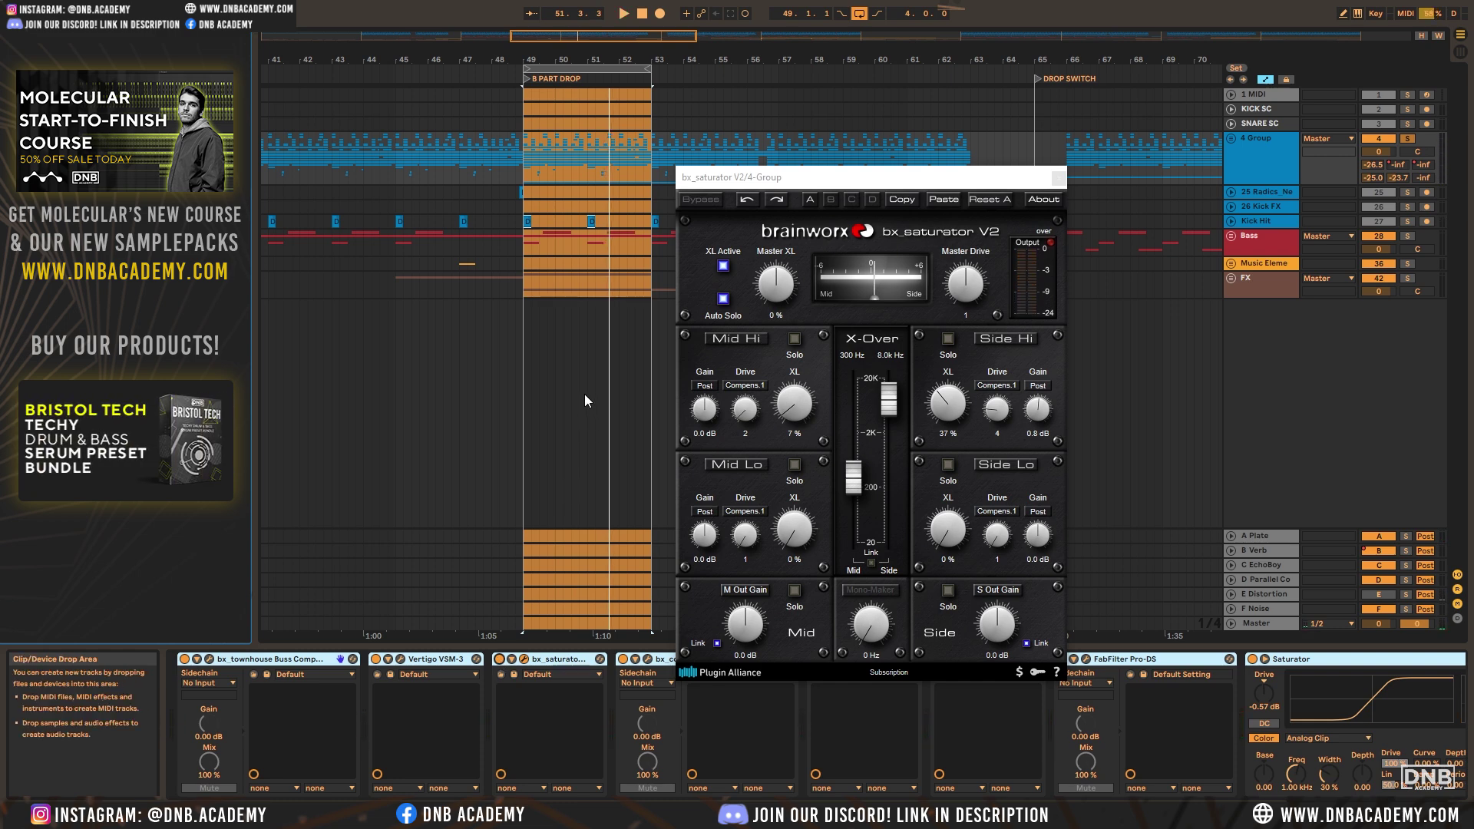
pyautogui.press('space')
pyautogui.click(500, 659)
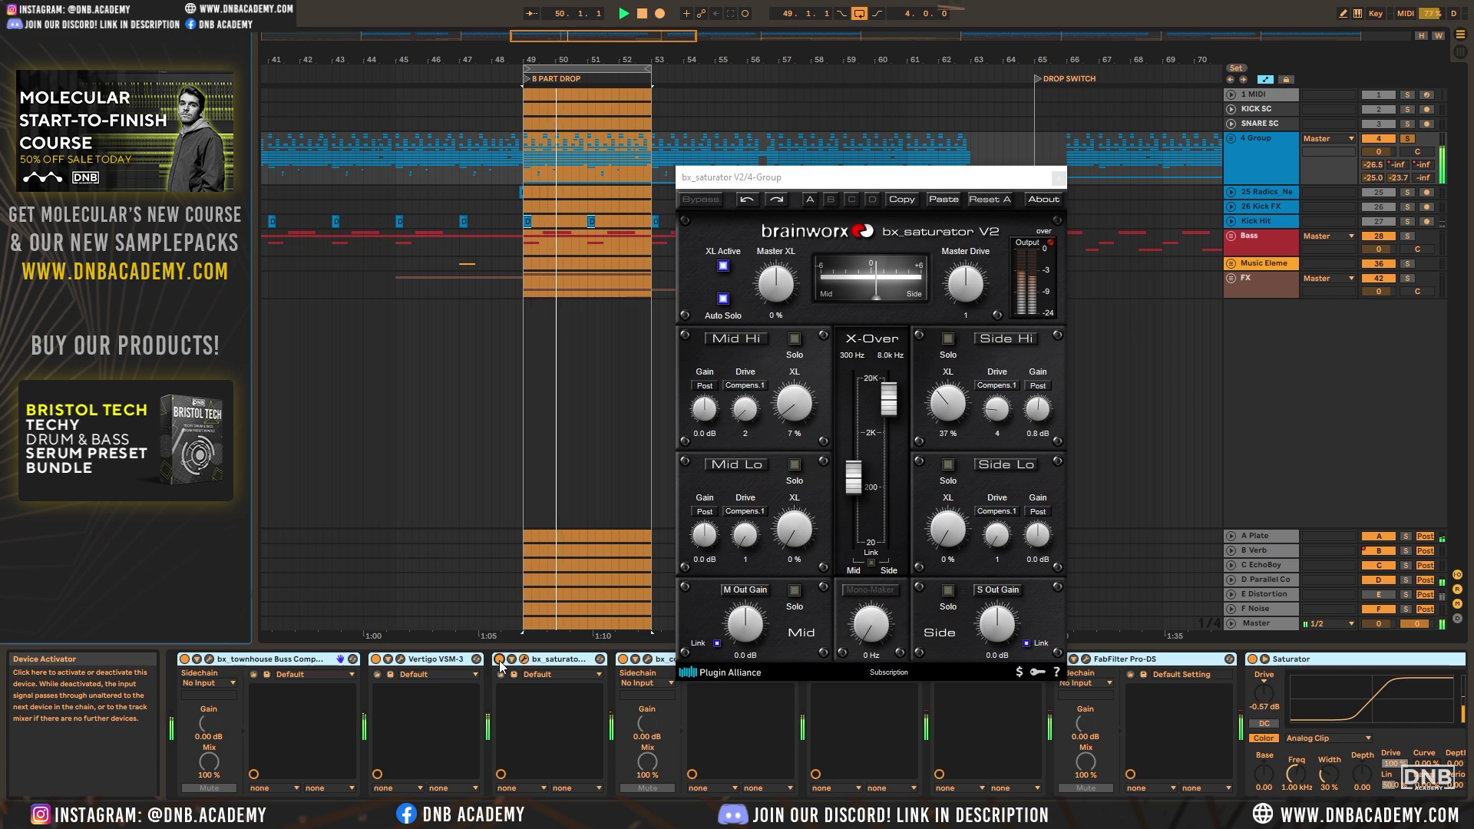
pyautogui.click(500, 659)
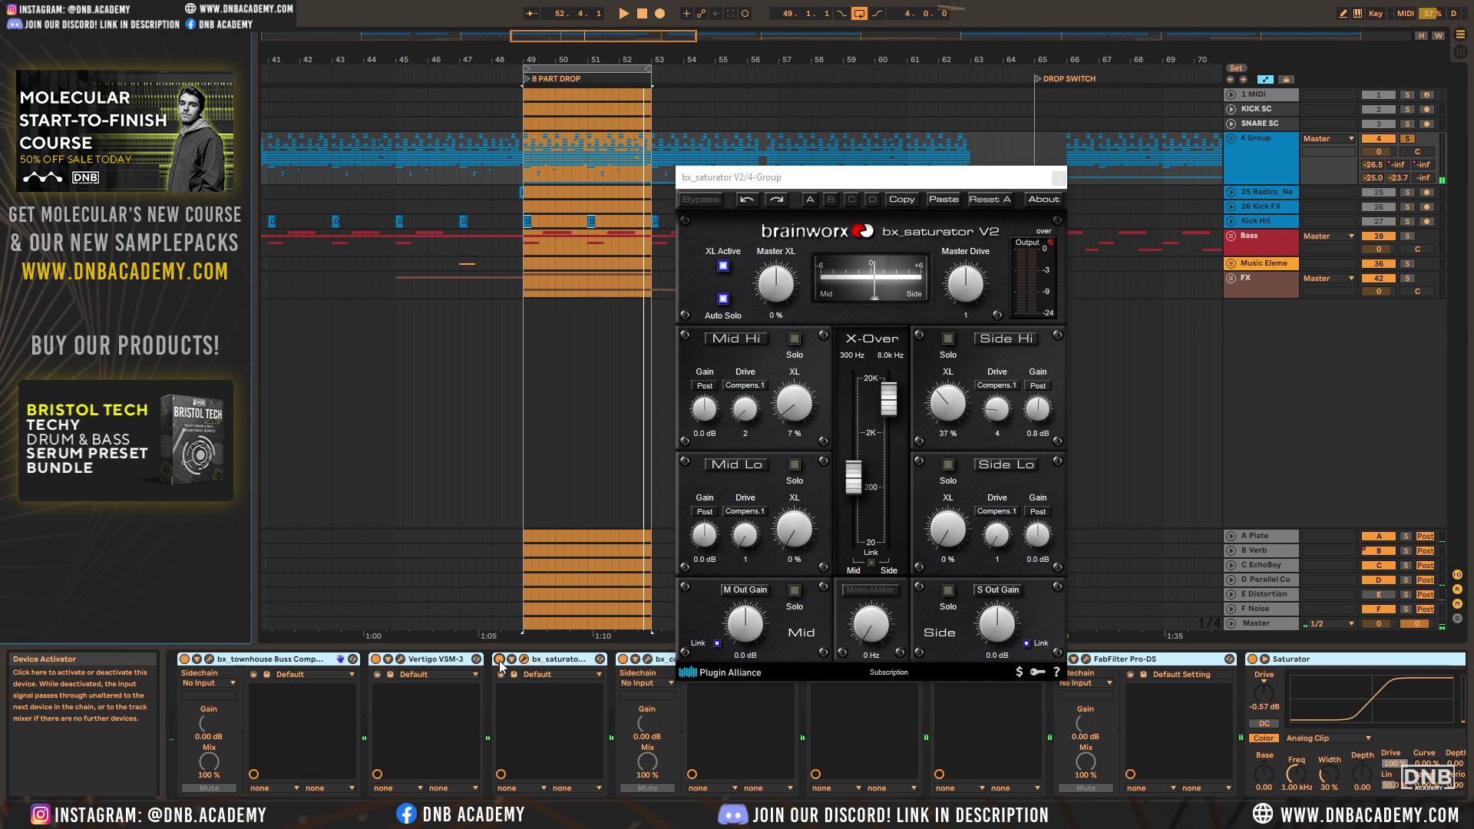
pyautogui.click(1058, 179)
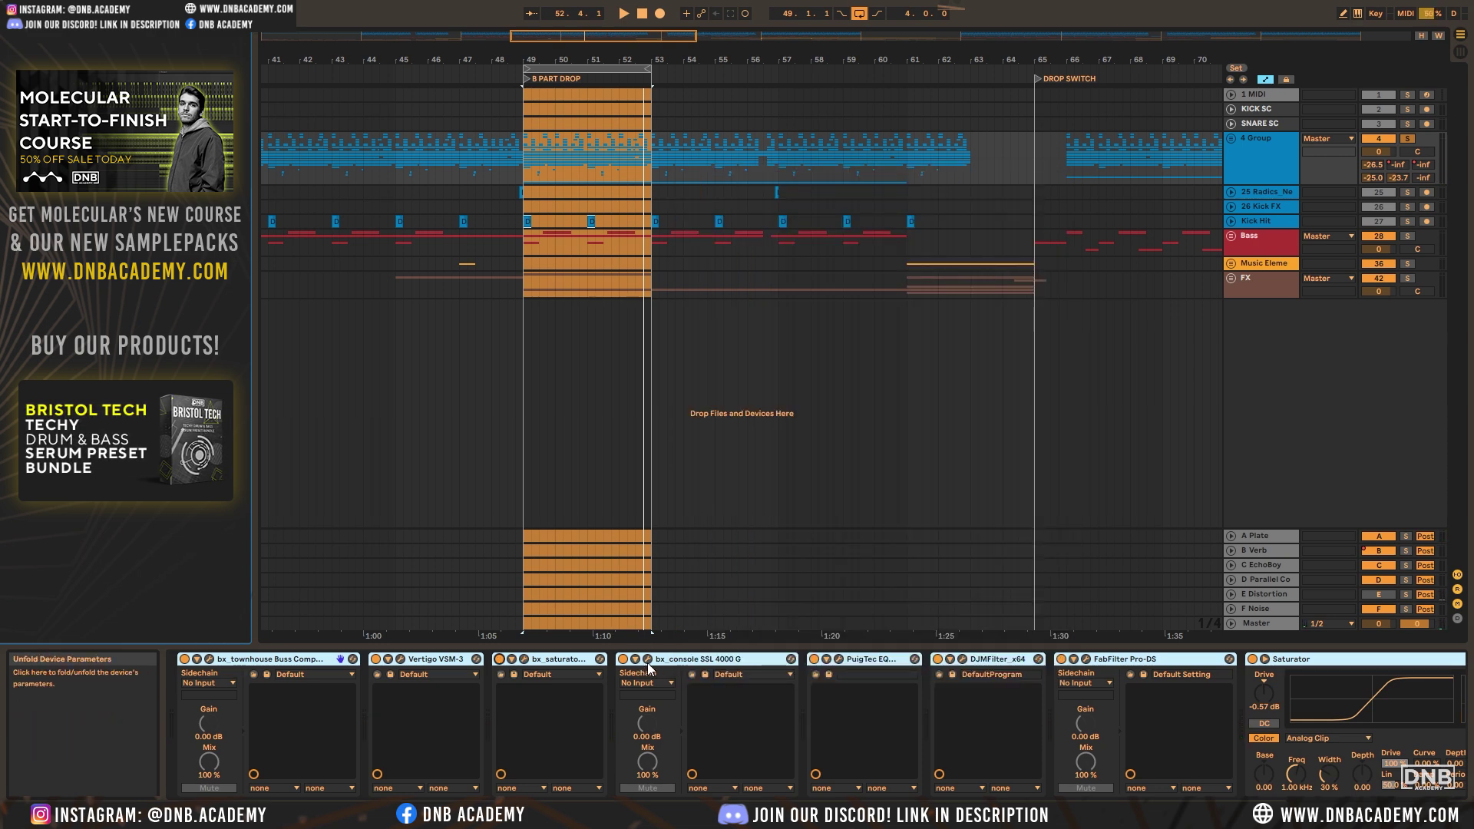
# Open 4 Group's bx_console SSL 4000 G, reposition its window to examine the channel strip during playback, and close it
pyautogui.click(647, 659)
pyautogui.moveTo(496, 183); pyautogui.dragTo(532, 127)
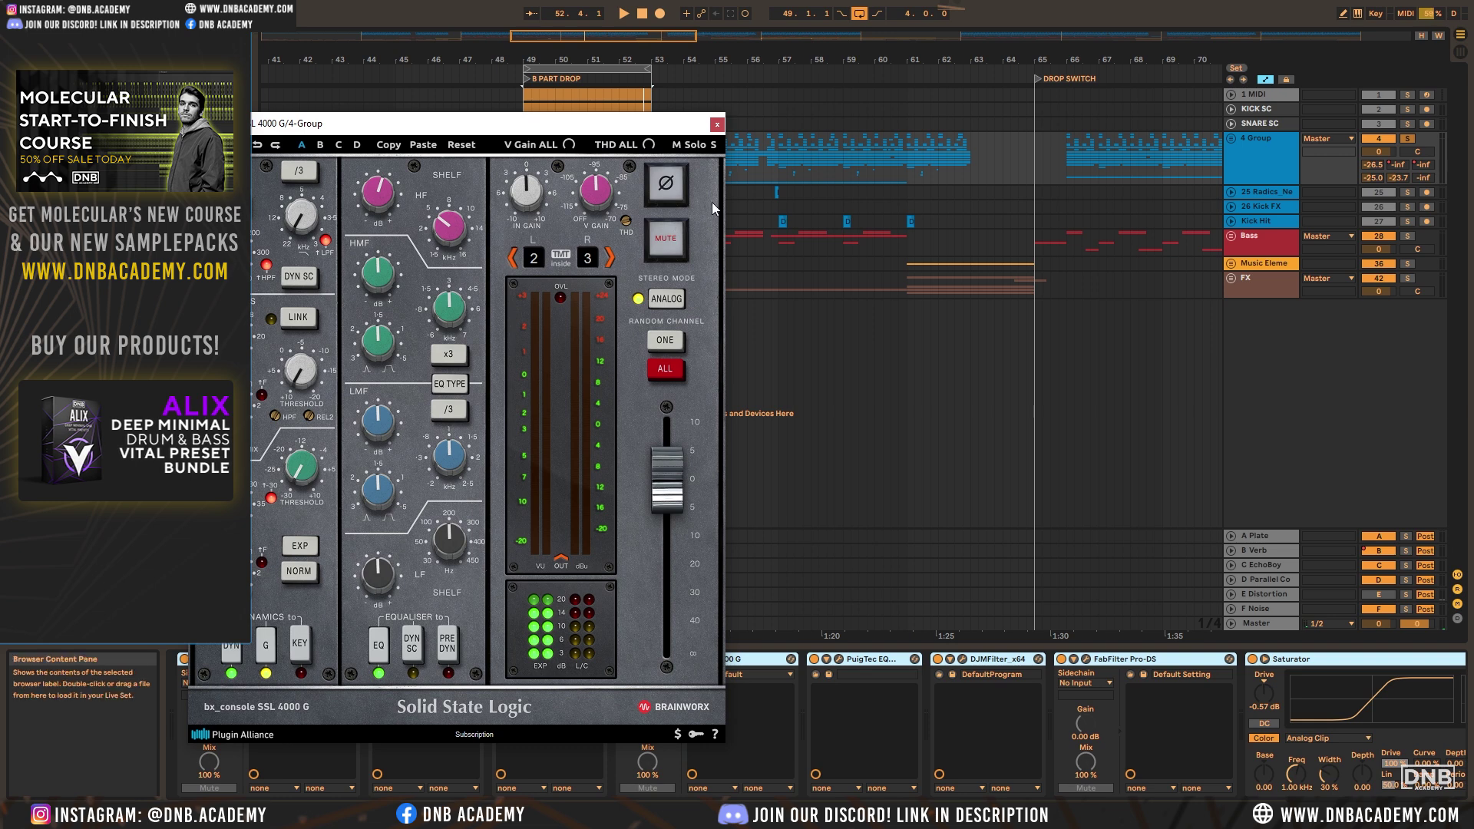
pyautogui.press('space')
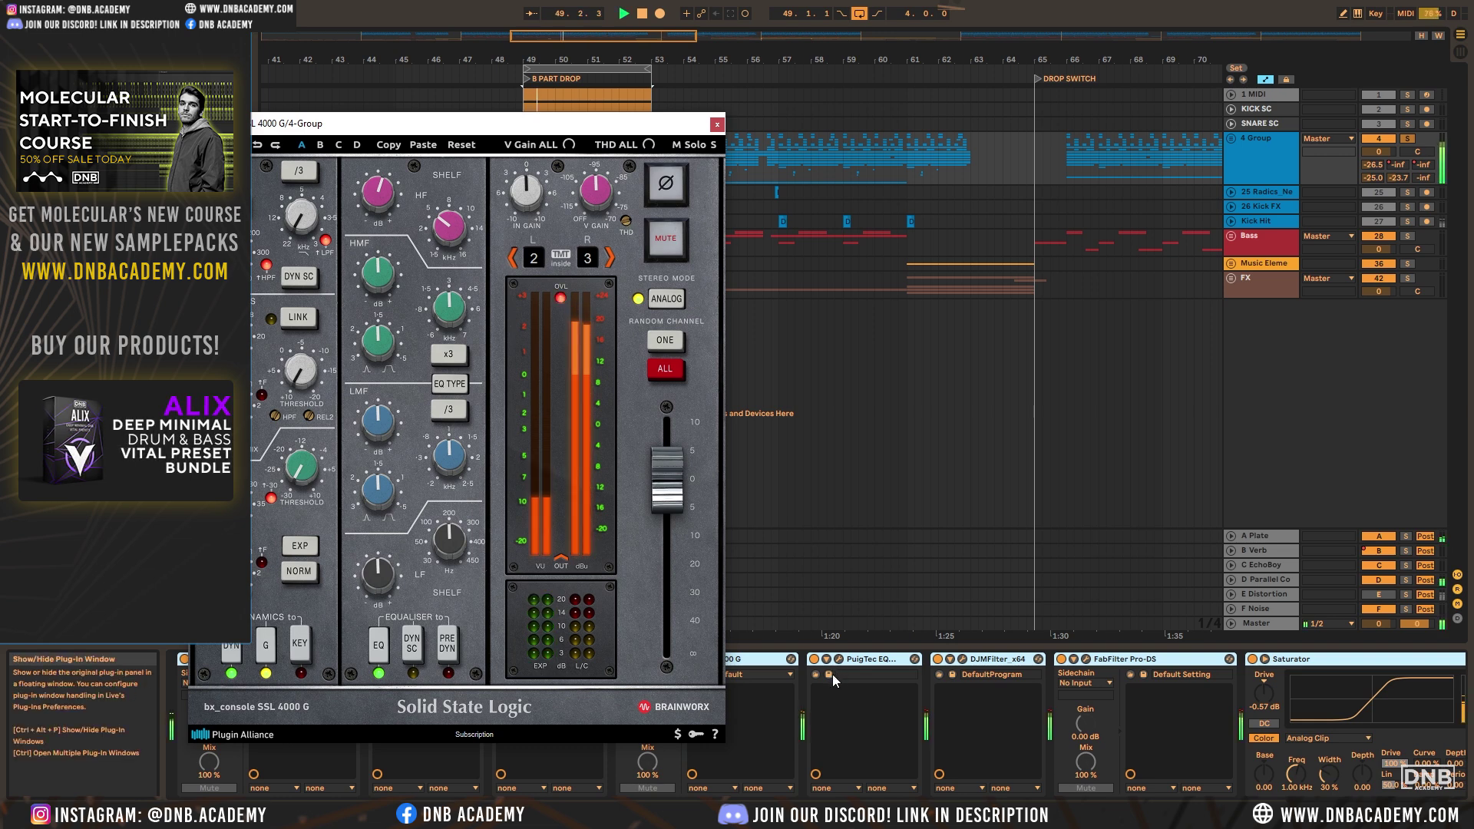
pyautogui.hotkey('ctrl', 'alt', 'p')
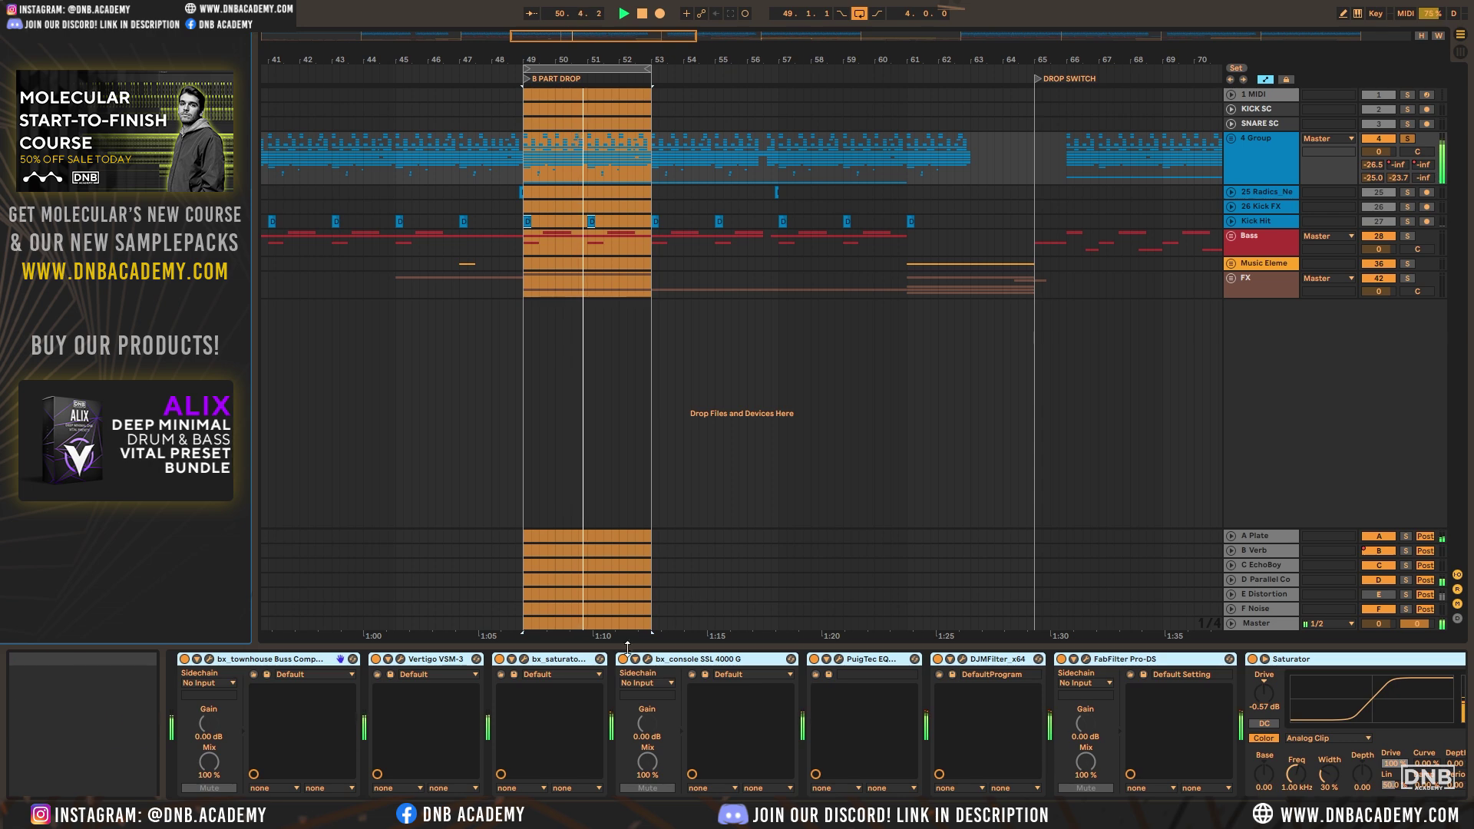
# Open 4 Group's PuigTec EQP1A, place its window below the tracks, and compare it bypassed and active during loop playback
pyautogui.click(840, 659)
pyautogui.moveTo(578, 234); pyautogui.dragTo(754, 298)
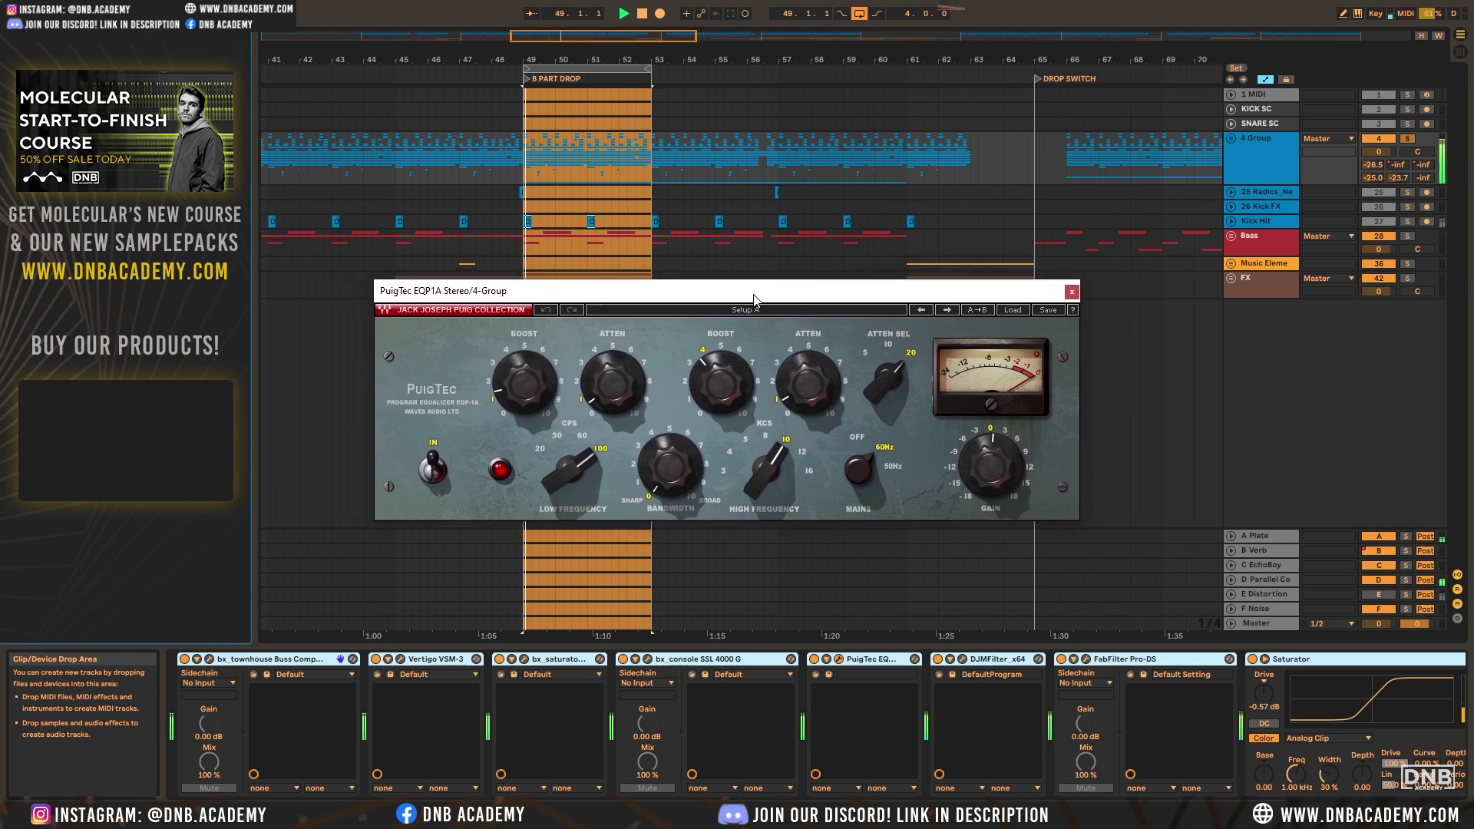
pyautogui.click(816, 664)
pyautogui.click(814, 660)
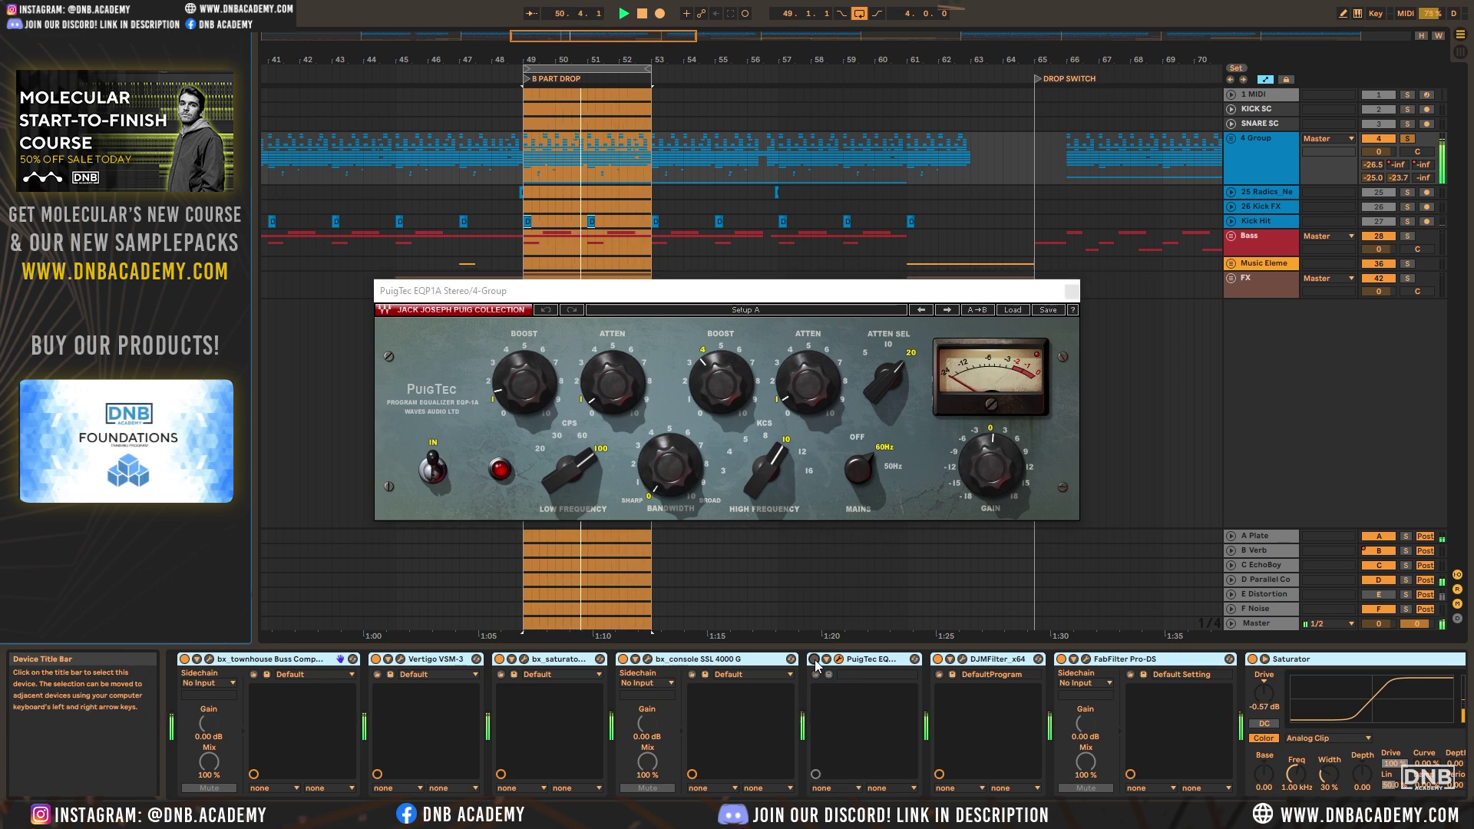
pyautogui.click(815, 660)
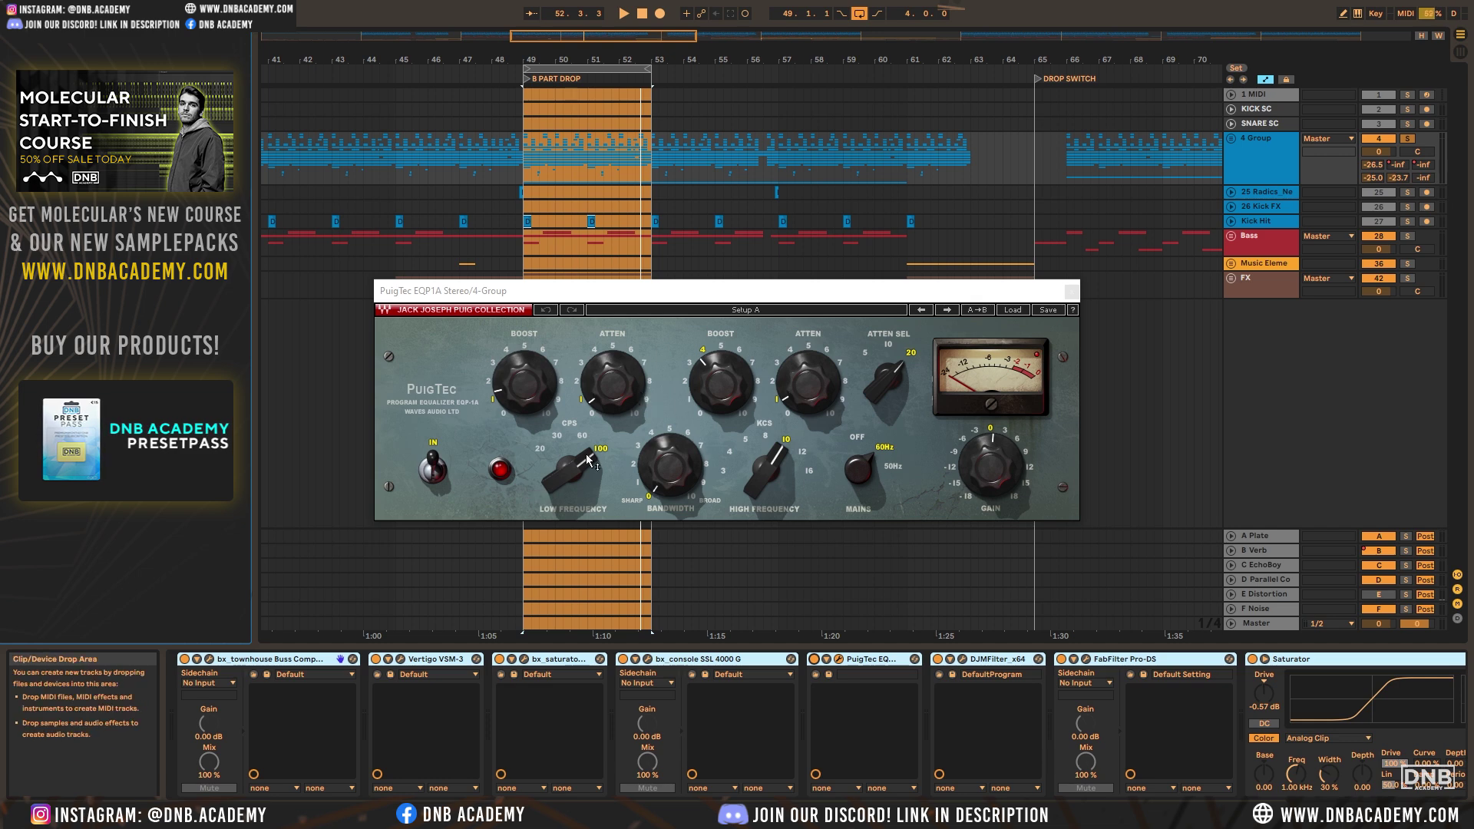
# Examine the PuigTec EQP1A's low-frequency selector, boost and attenuation, replay the loop with a bypass check, and close its window
pyautogui.moveTo(578, 459)
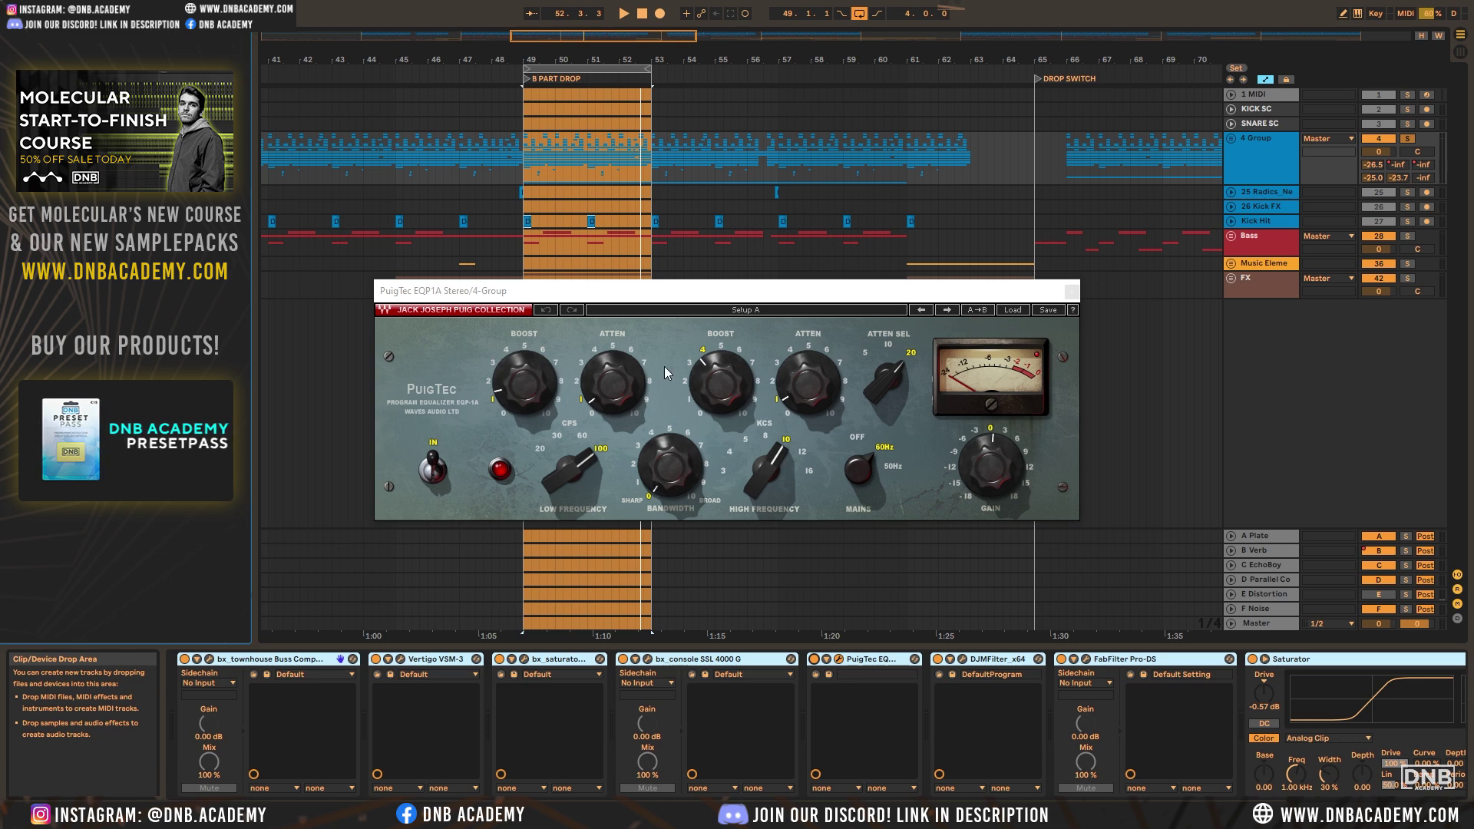
pyautogui.moveTo(524, 391)
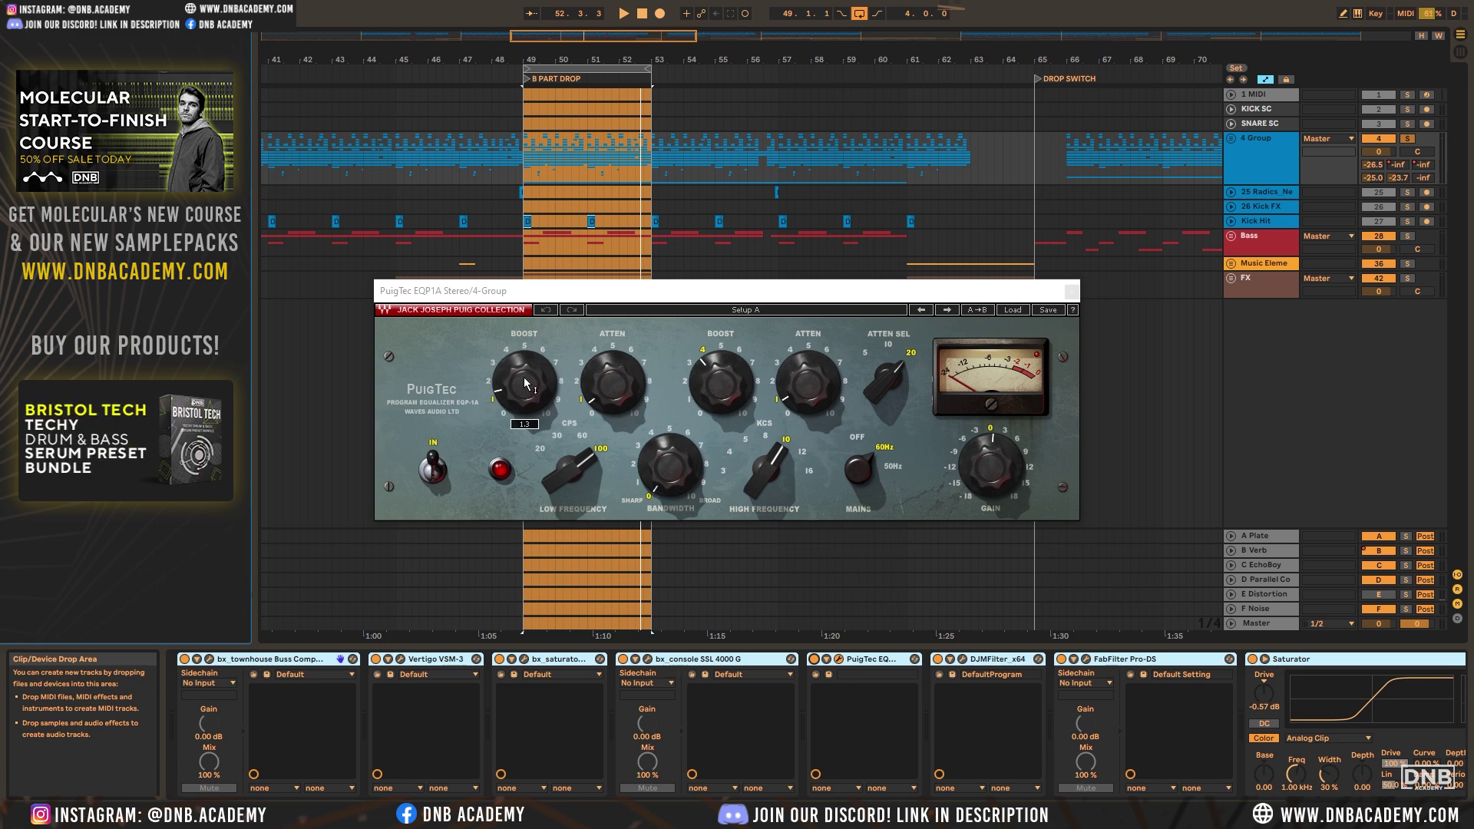
pyautogui.moveTo(502, 292); pyautogui.dragTo(507, 295)
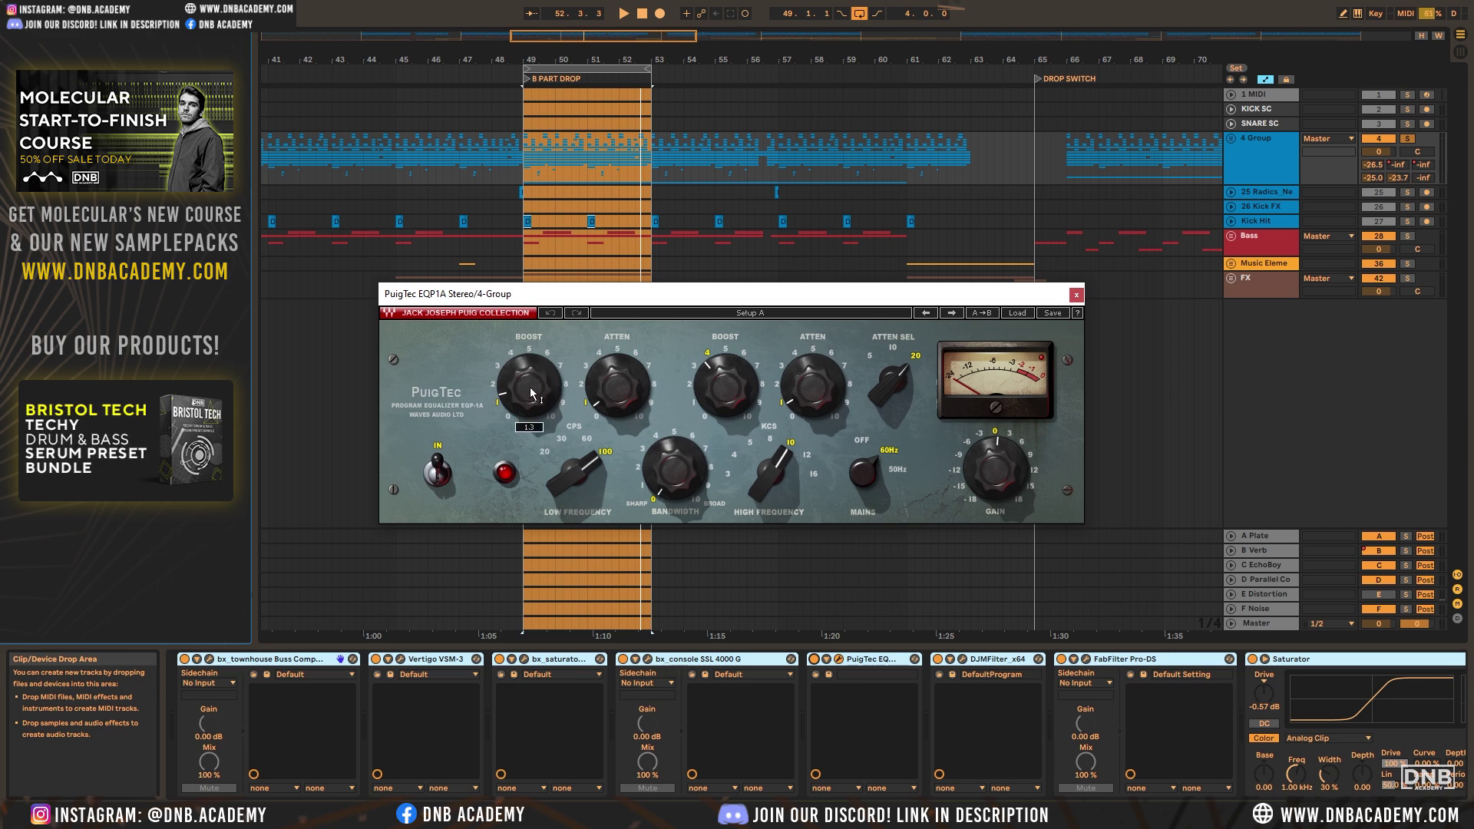
pyautogui.moveTo(605, 403)
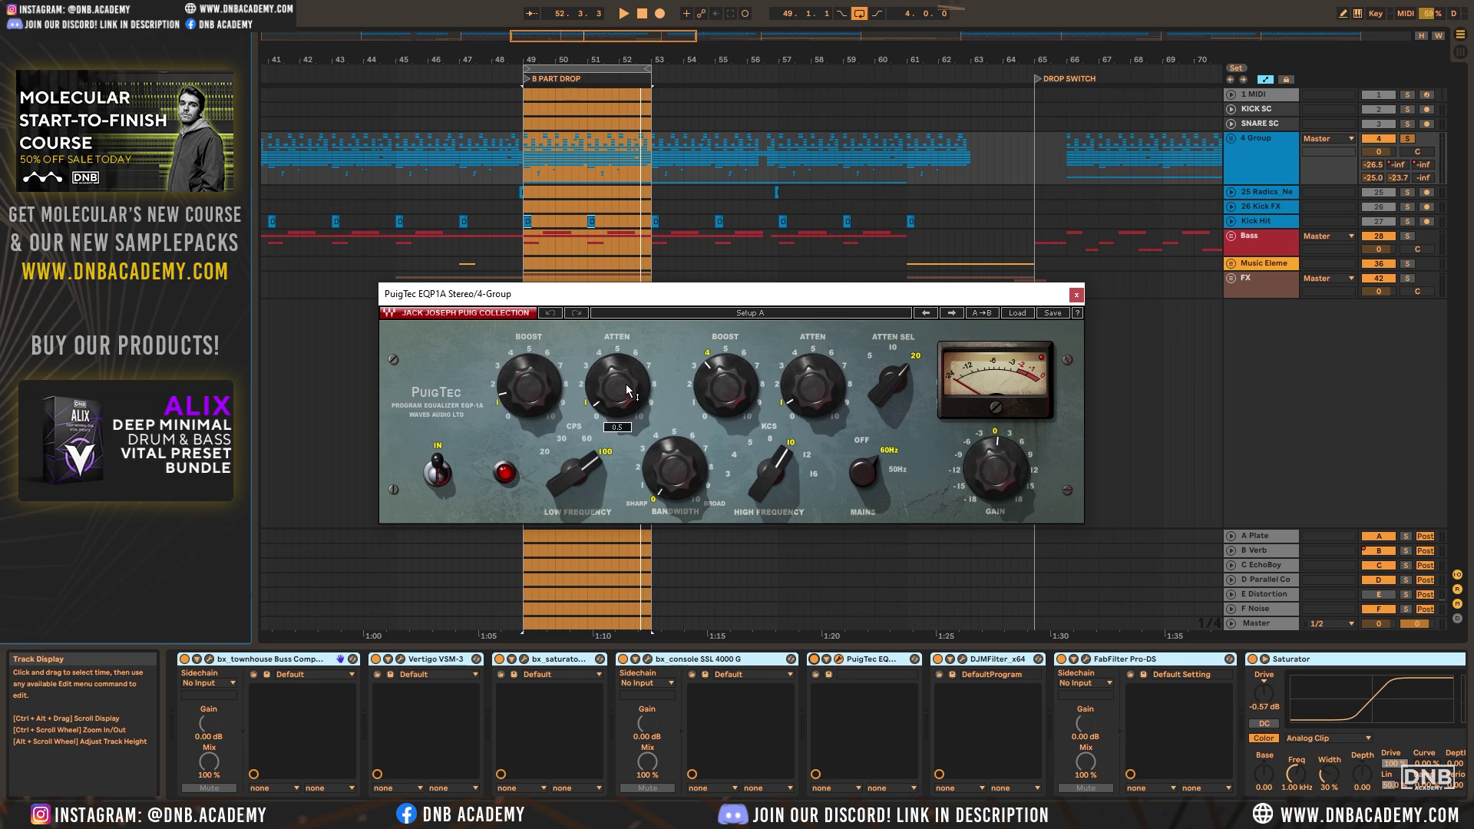
pyautogui.click(813, 661)
pyautogui.press('space')
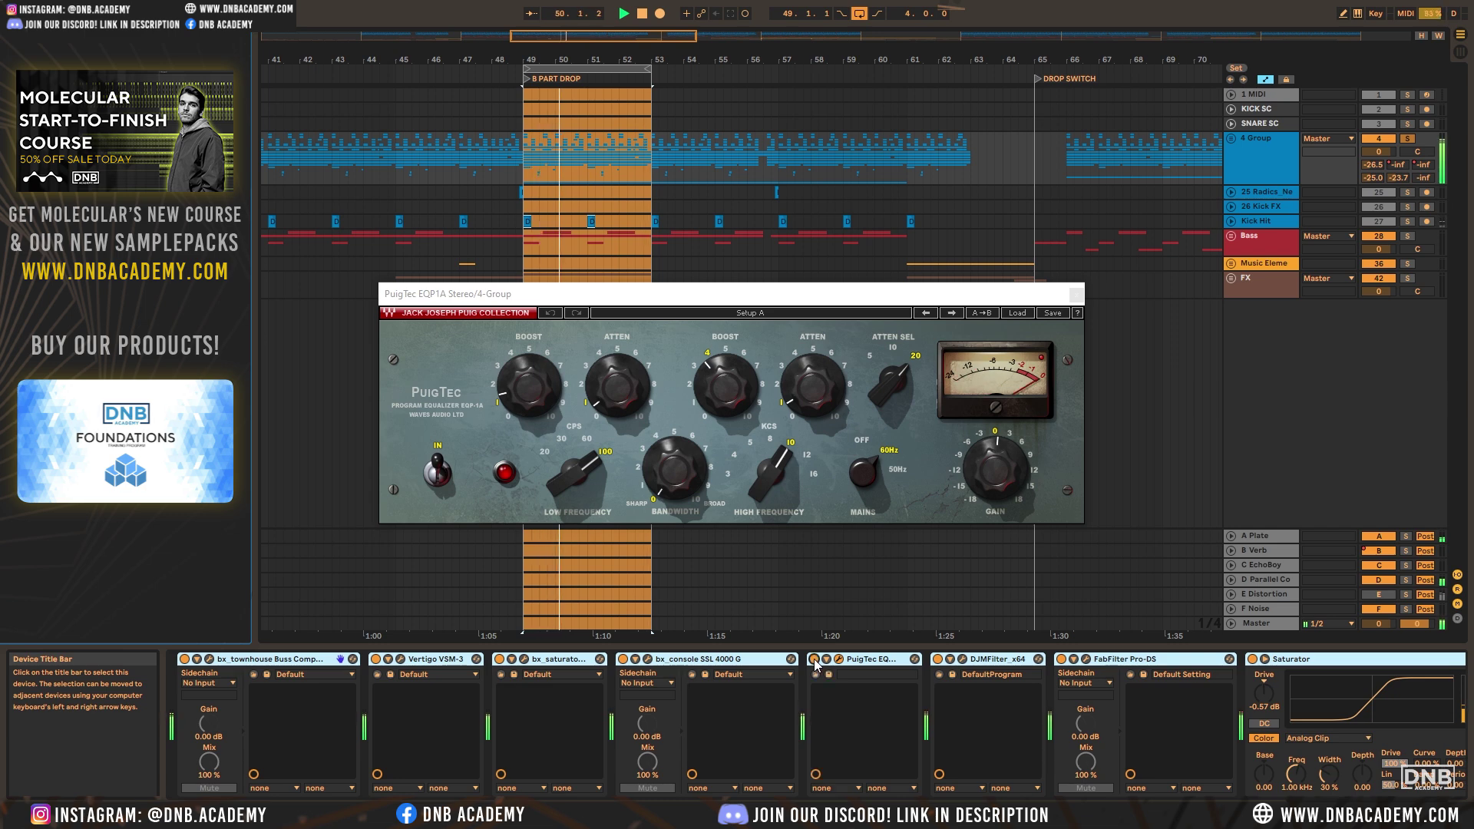
pyautogui.click(1077, 294)
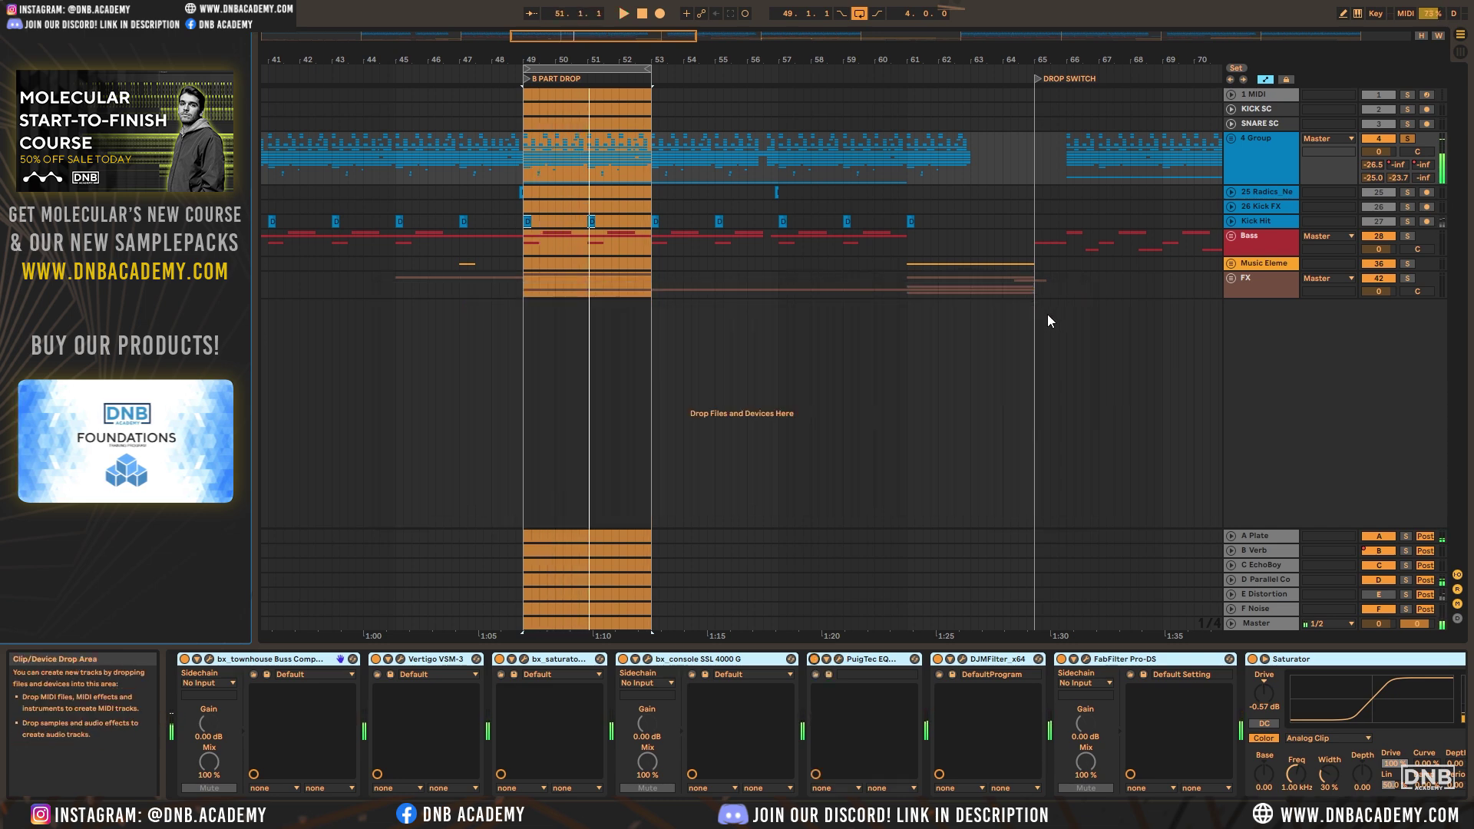
# Select 4 Group's DJMFilter and compare it on and off while playing the B PART DROP loop
pyautogui.click(987, 661)
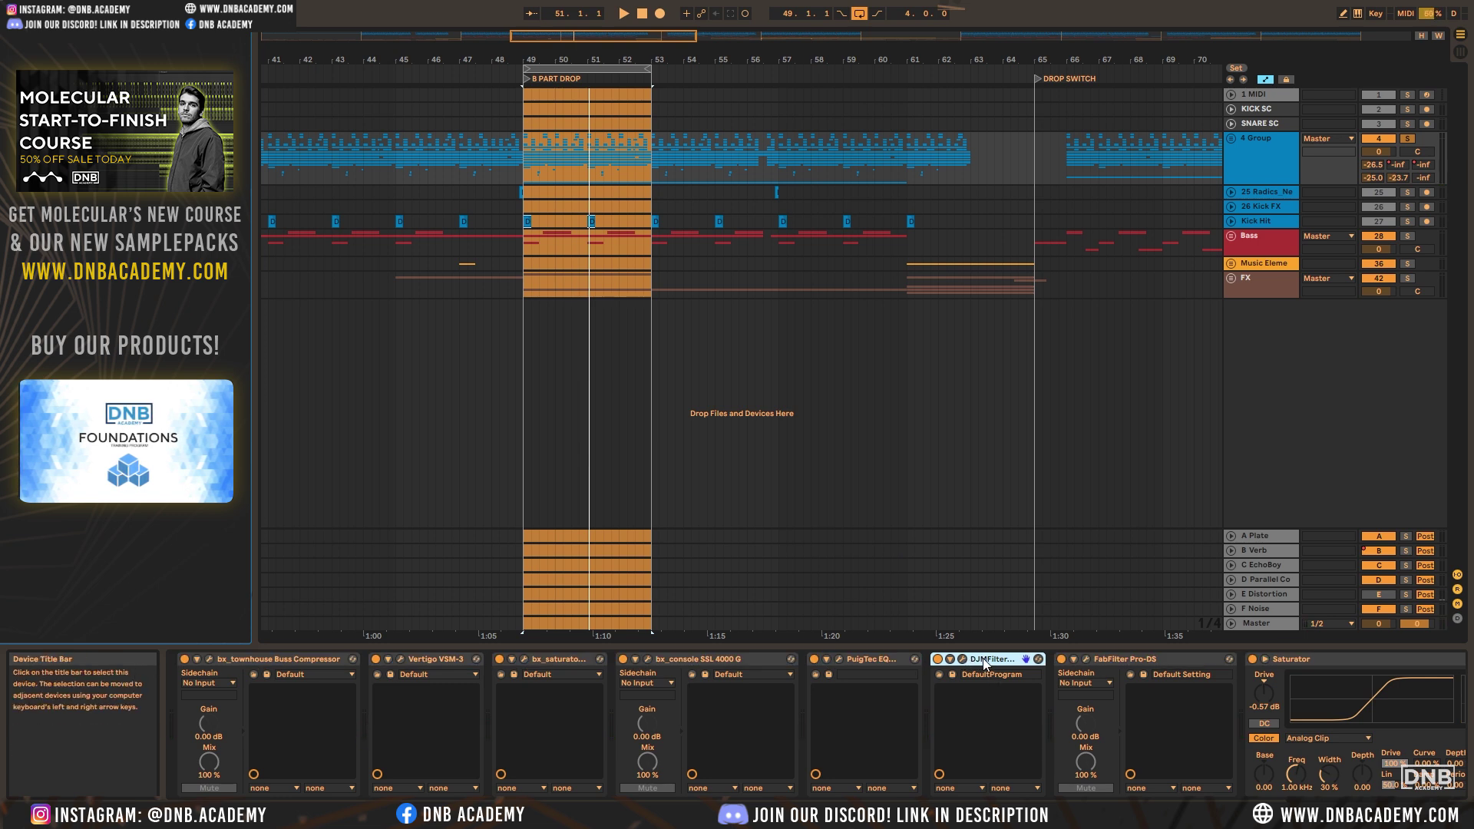
pyautogui.hscroll(3, 814, 722)
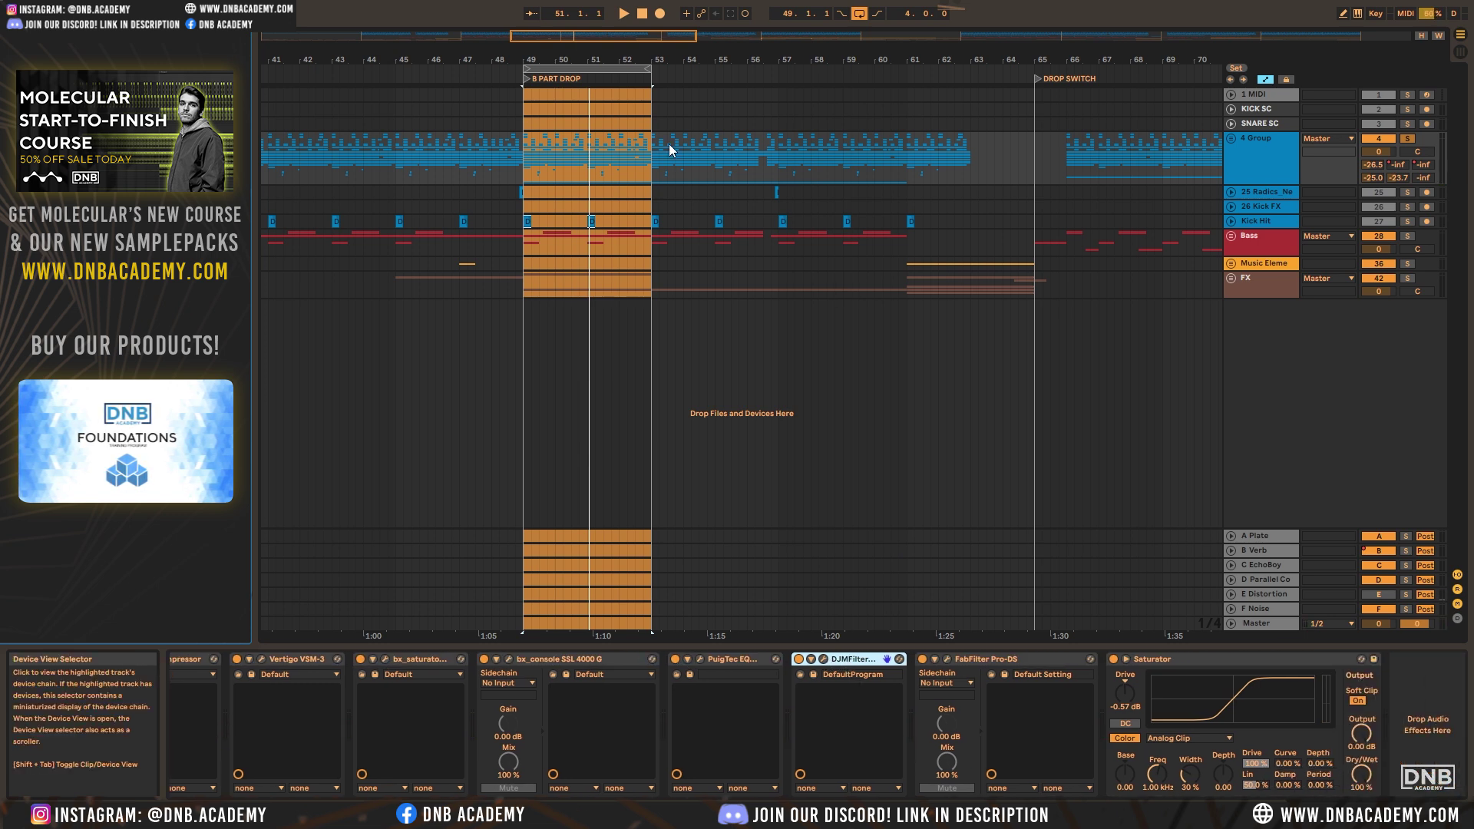
pyautogui.click(798, 658)
pyautogui.press('space')
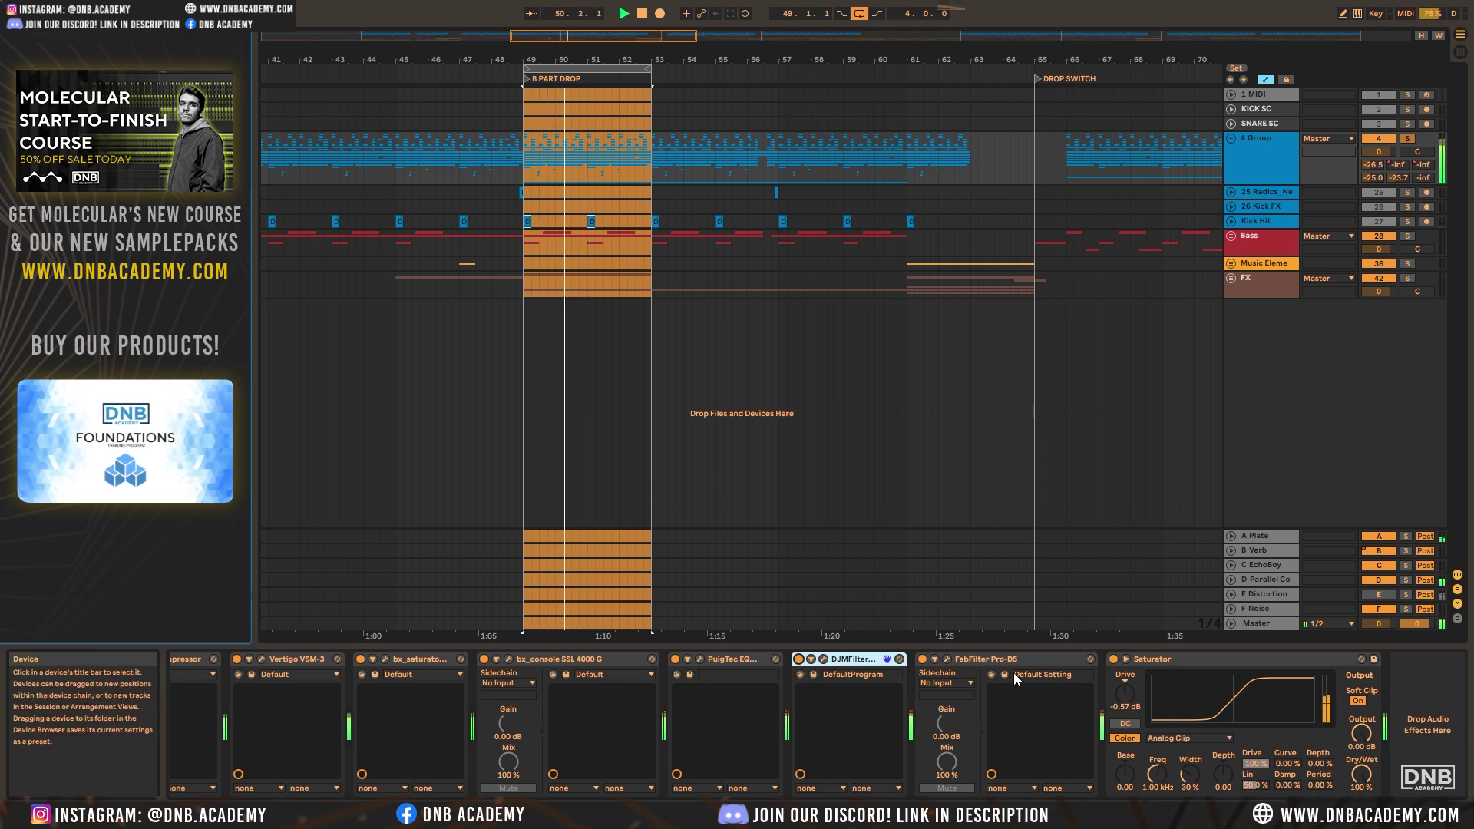
# Open 4 Group's FabFilter Pro-DS, audition its threshold trigger and side-chain band from 7 to 14 kHz during playback, and close it
pyautogui.click(947, 658)
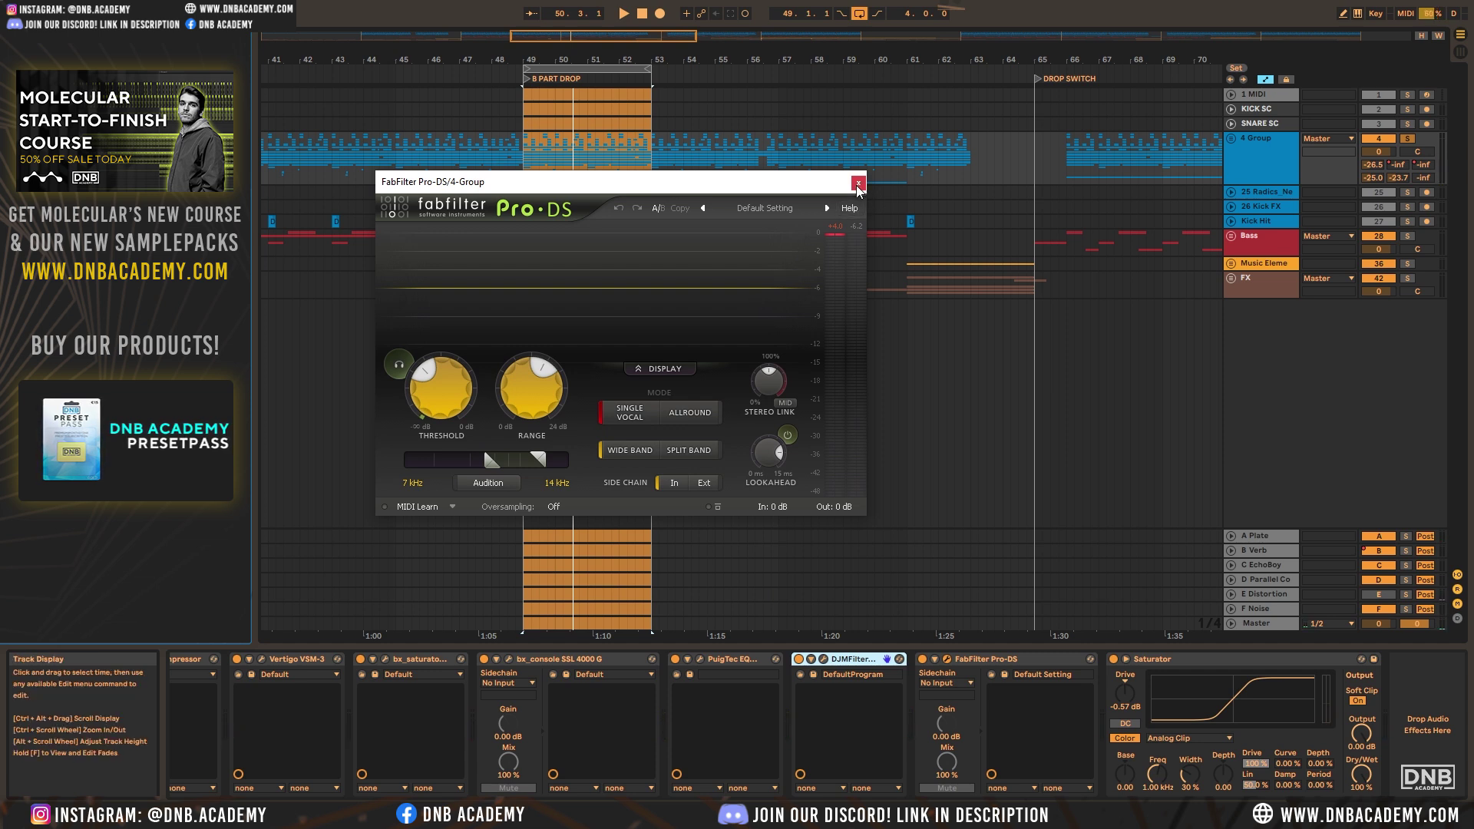
pyautogui.press('space')
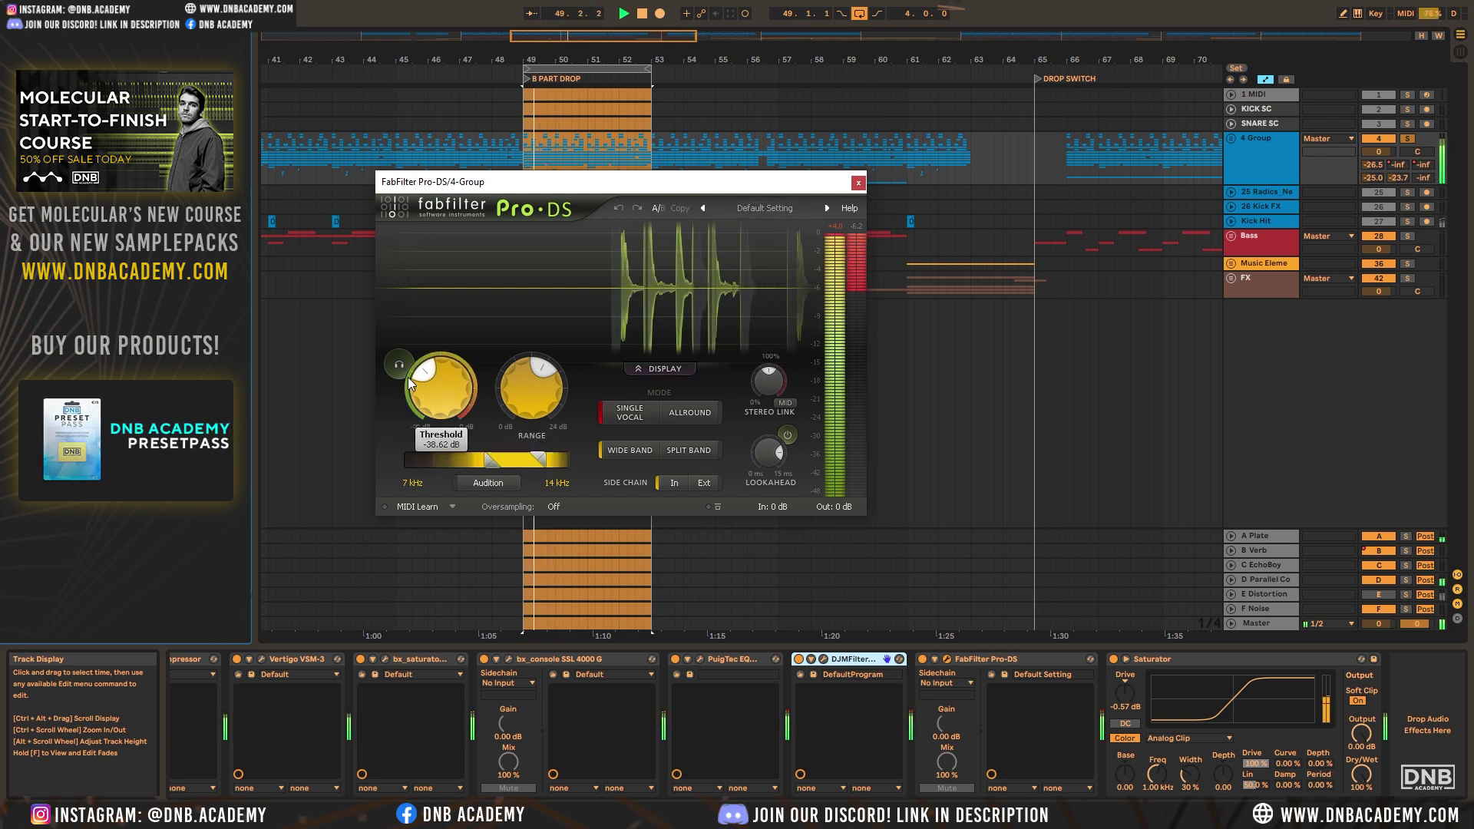
pyautogui.click(400, 365)
pyautogui.click(485, 484)
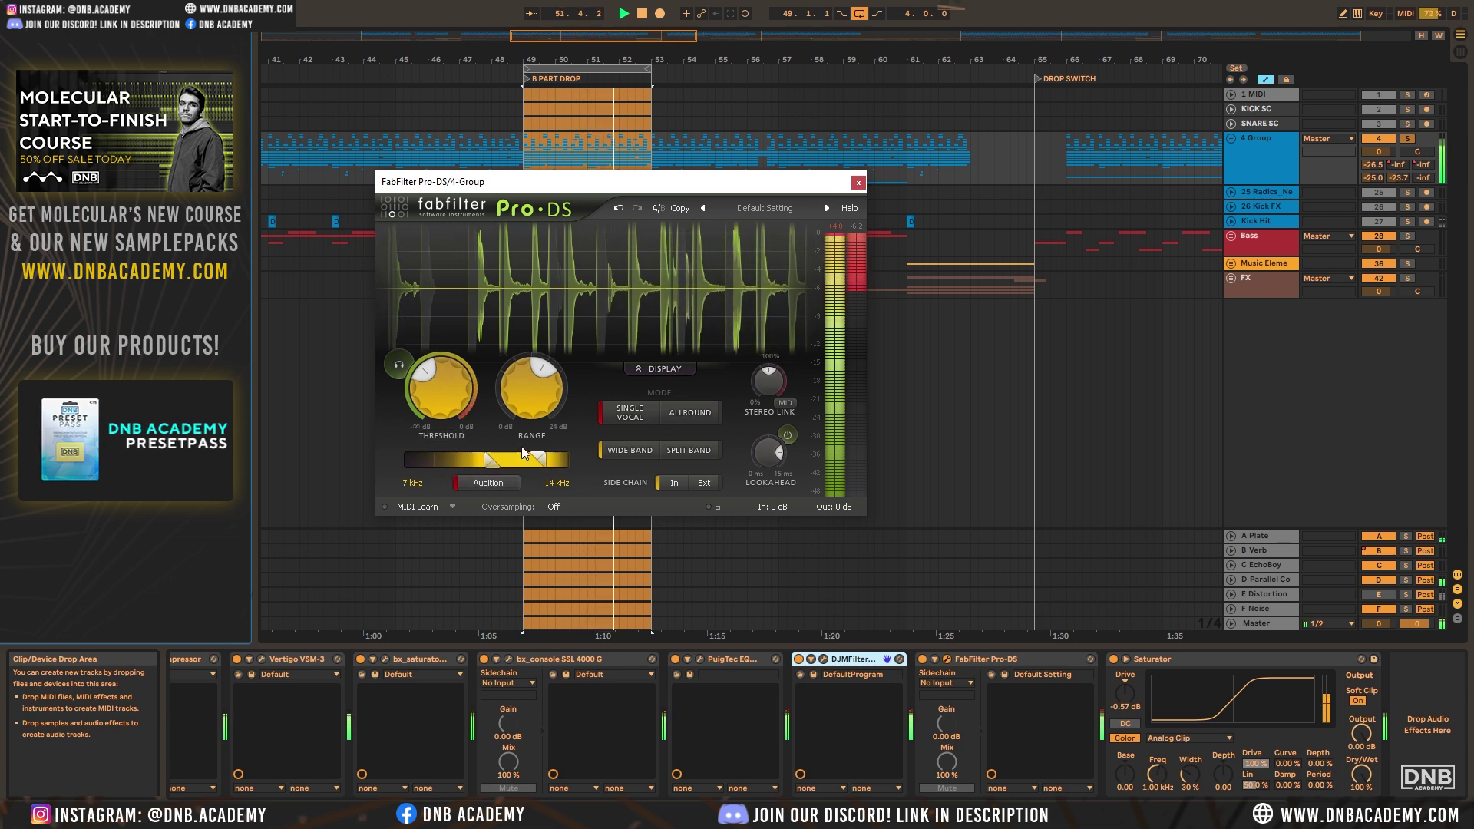
pyautogui.click(494, 484)
pyautogui.press('space')
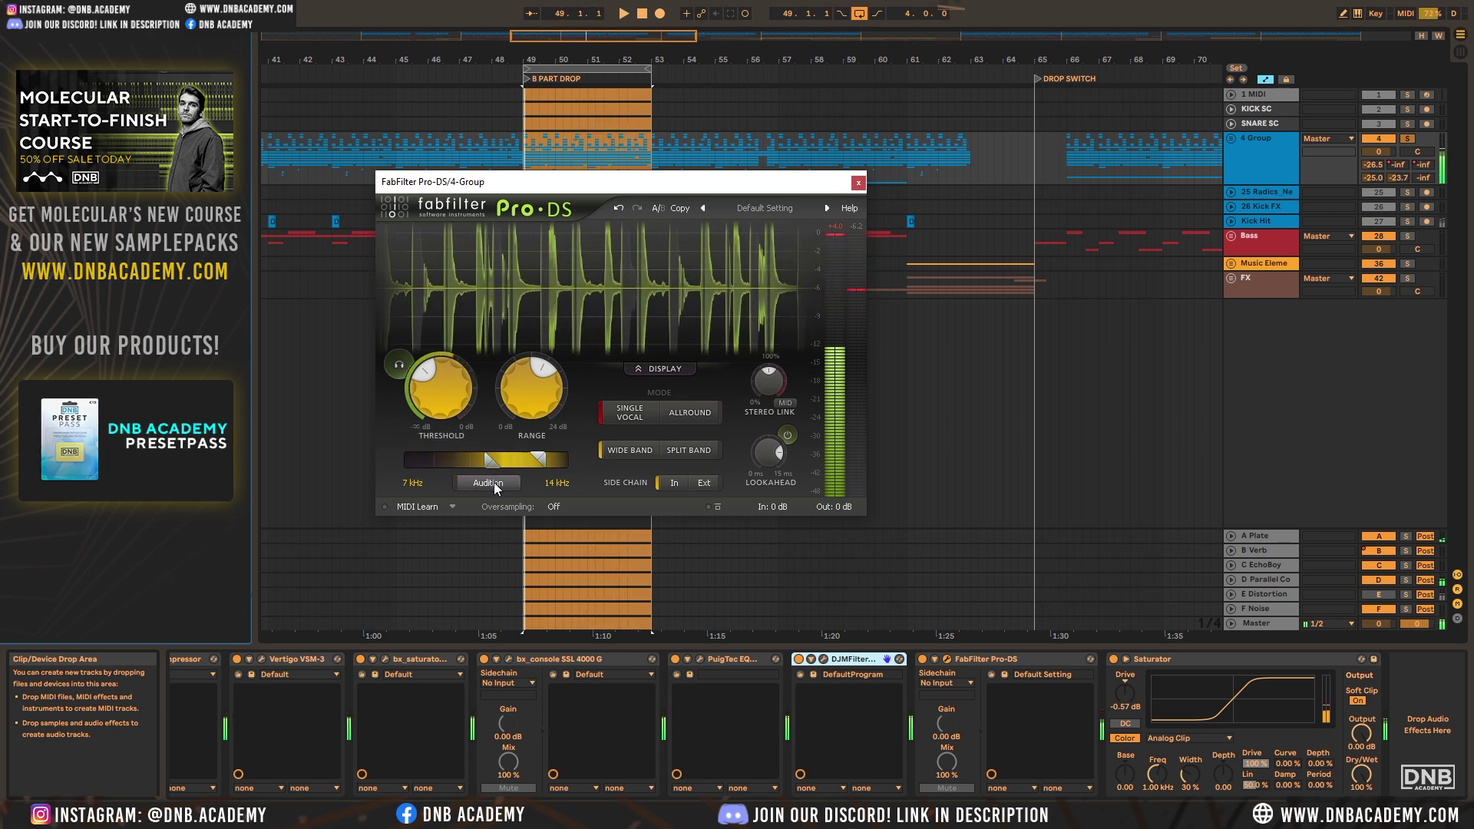
pyautogui.click(858, 182)
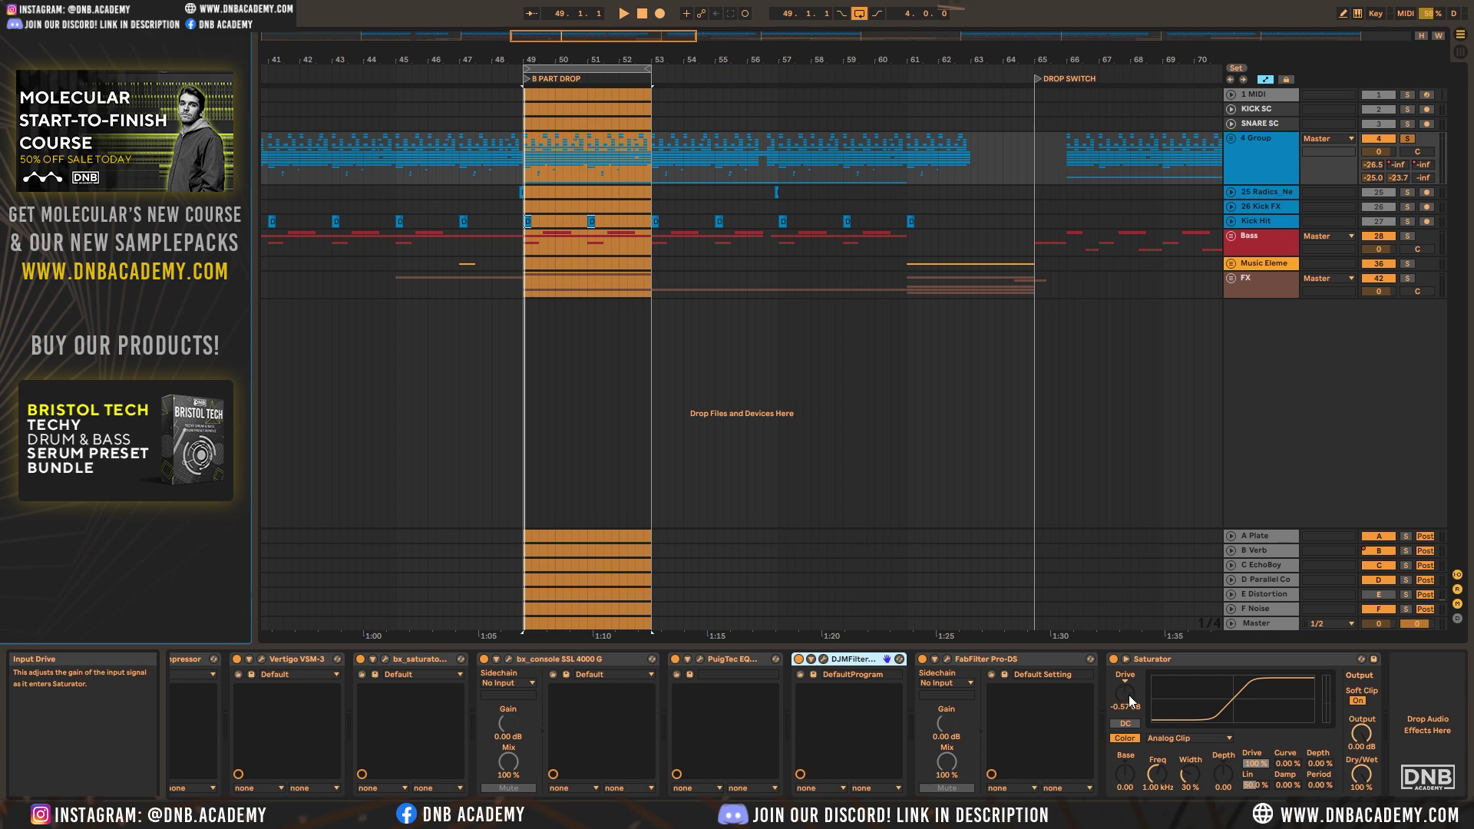
# Play the B PART DROP loop through 4 Group's full chain, stop playback, and view the arrangement's sections from INTRO onward
pyautogui.press('space')
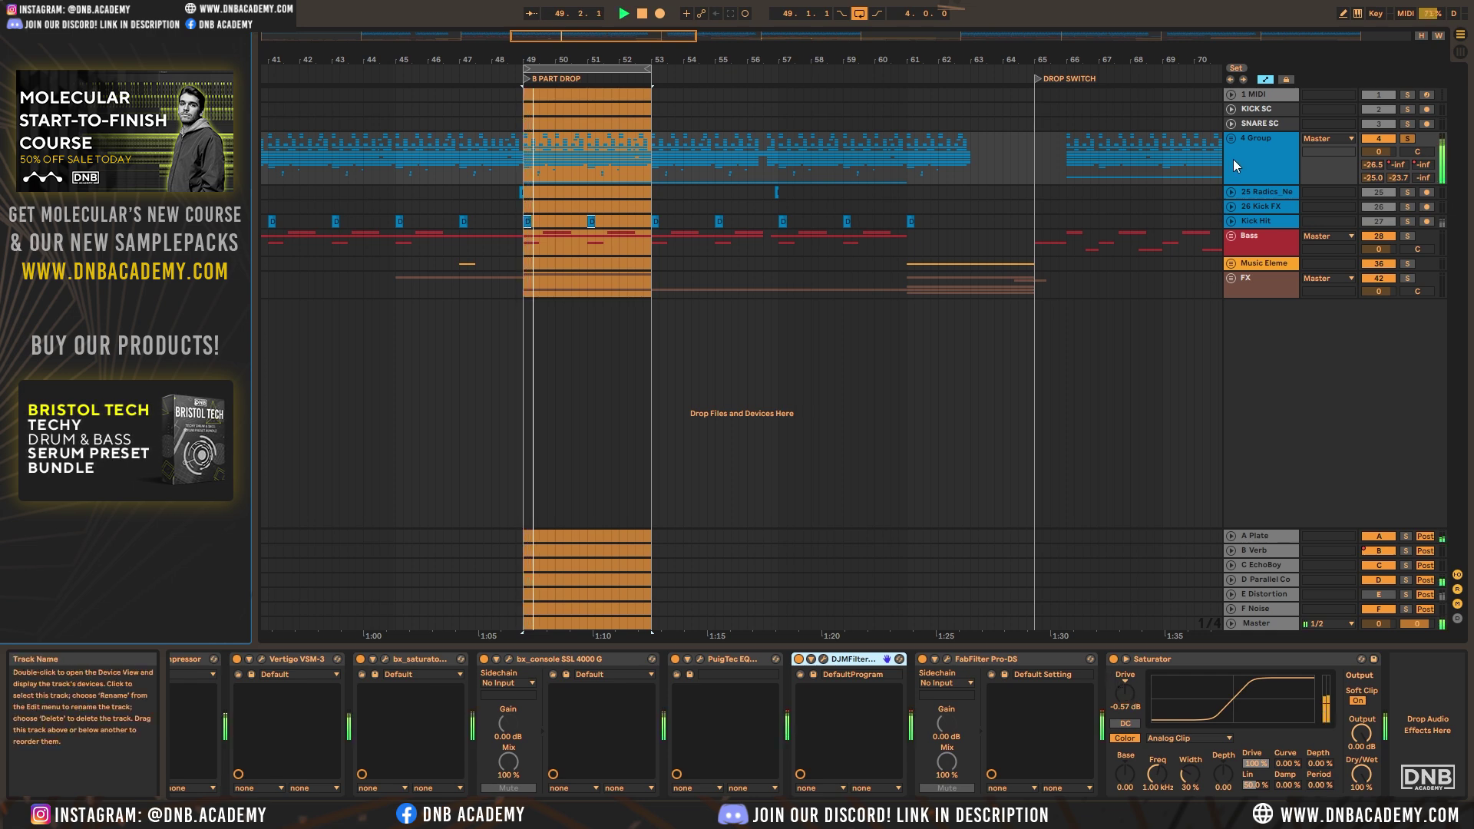
pyautogui.press('-')
pyautogui.press('-')
pyautogui.press('-')
pyautogui.press('space')
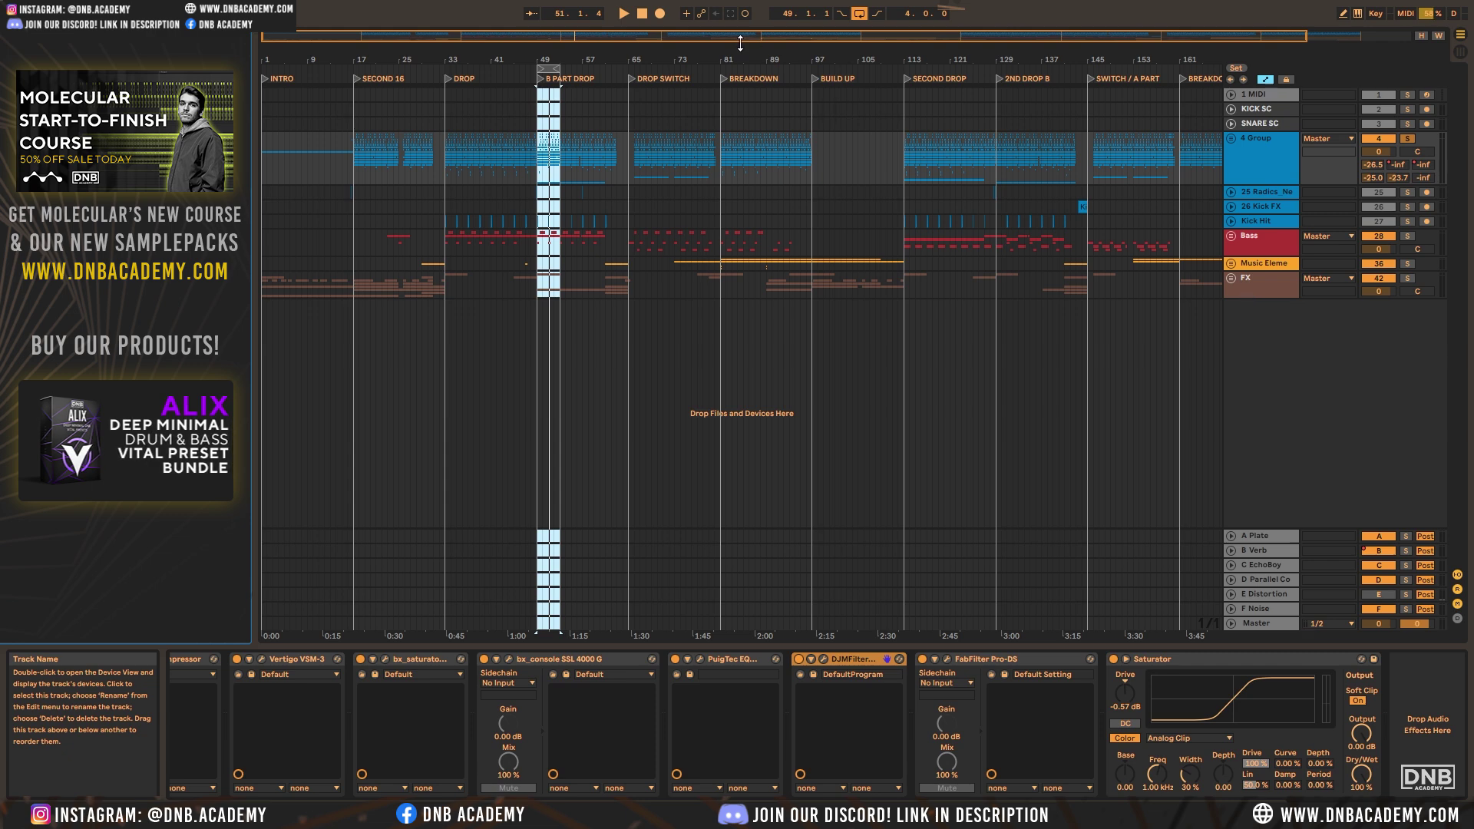
# Return the stopped transport to the start, stretch the loop from bar 1 over 178 bars, and select the whole looped arrangement
pyautogui.click(642, 14)
pyautogui.doubleClick(676, 36)
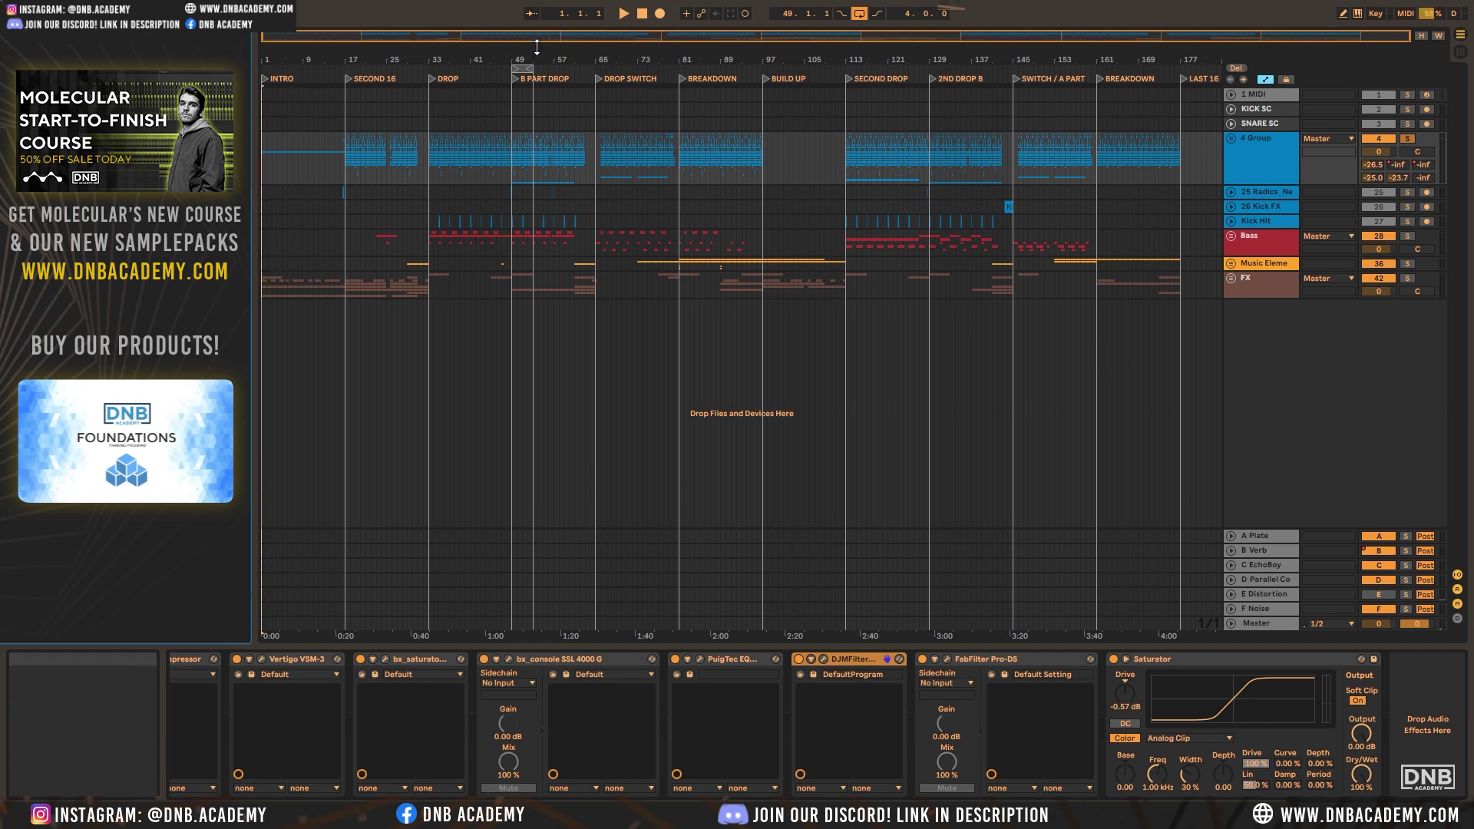
pyautogui.moveTo(516, 68); pyautogui.dragTo(262, 68)
pyautogui.moveTo(532, 69); pyautogui.dragTo(1190, 95)
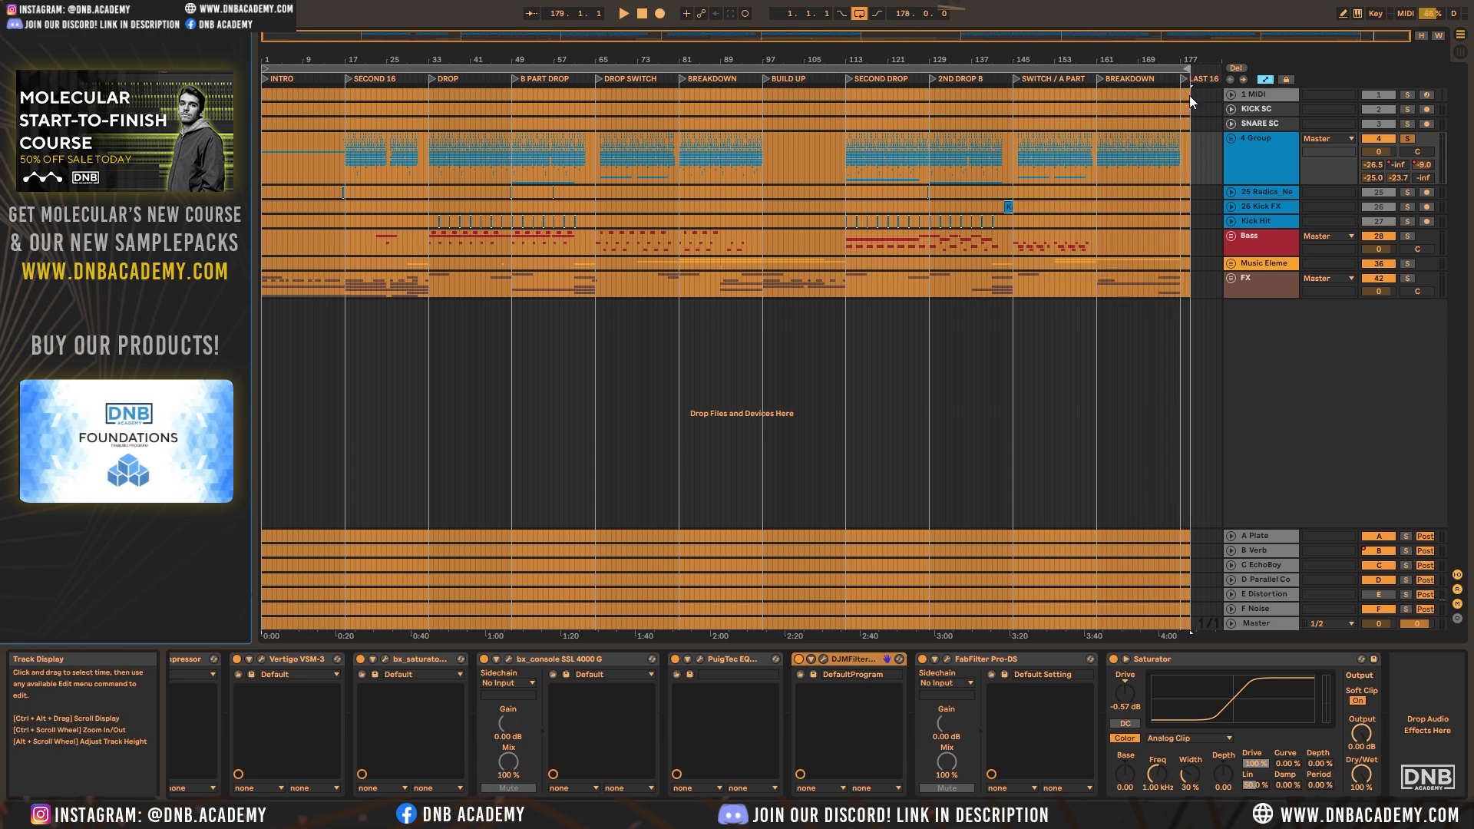
pyautogui.hotkey('ctrl', 'a')
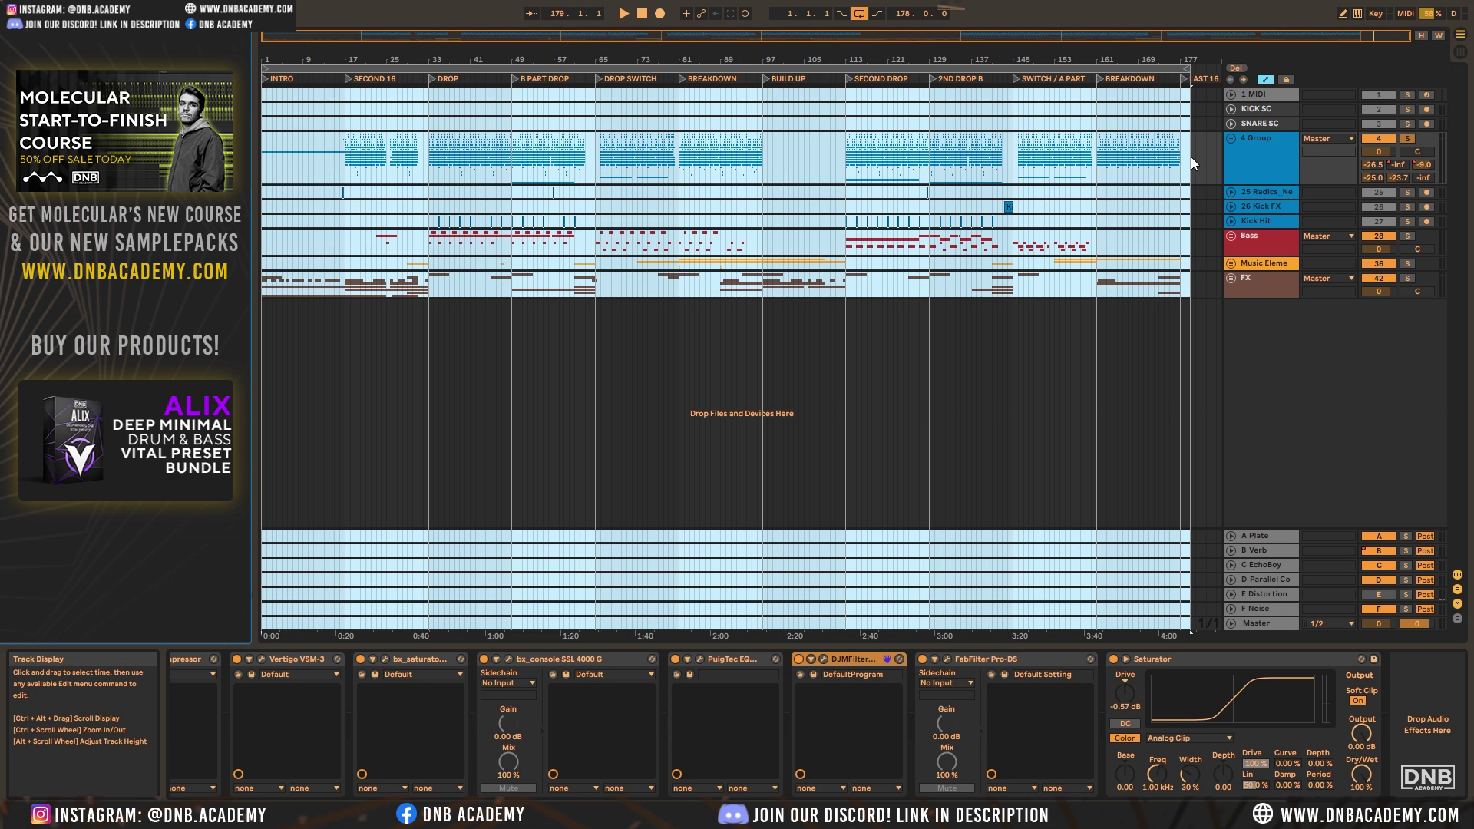
pyautogui.click(1266, 149)
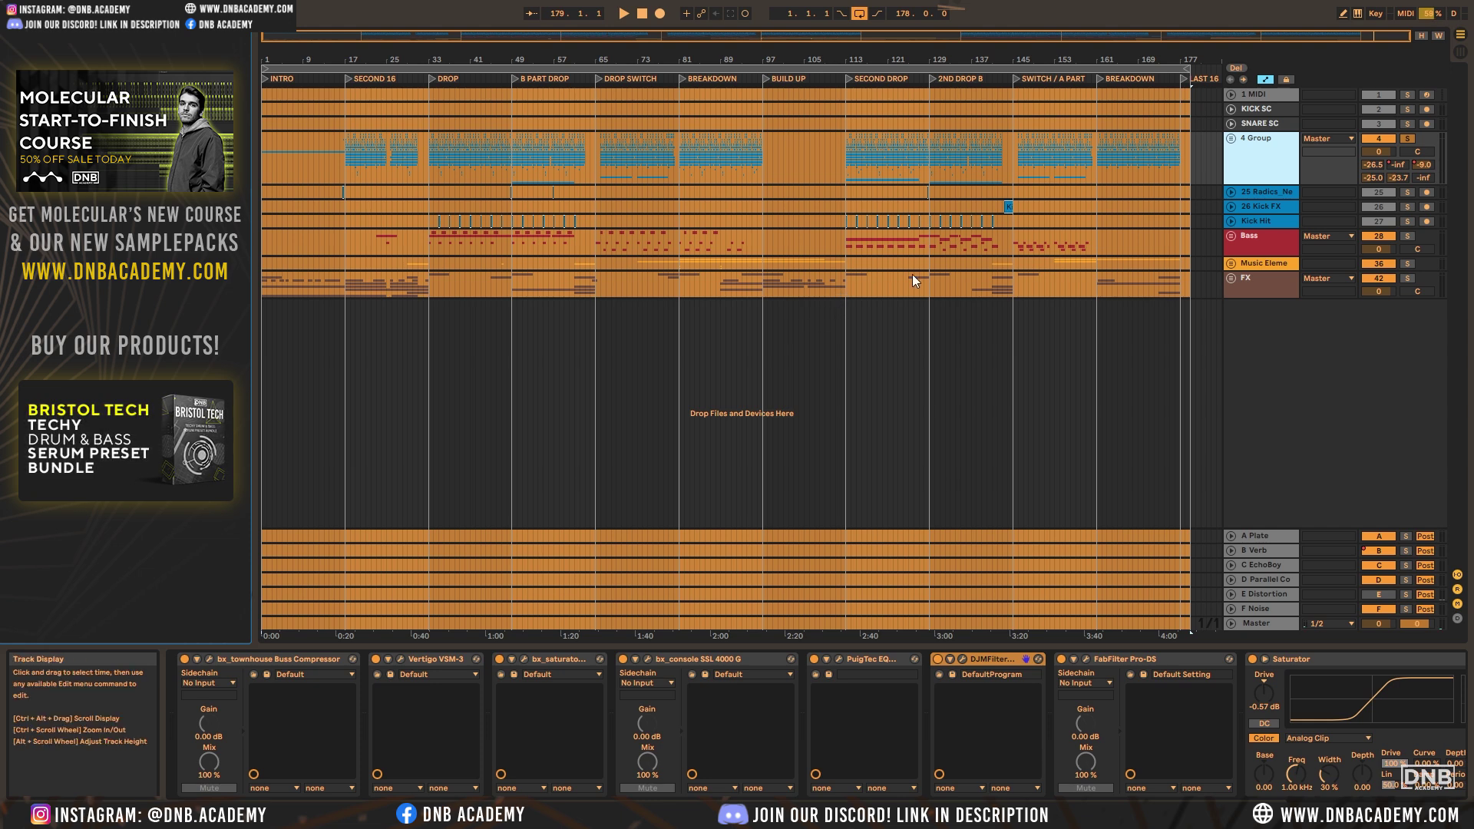
pyautogui.click(1192, 291)
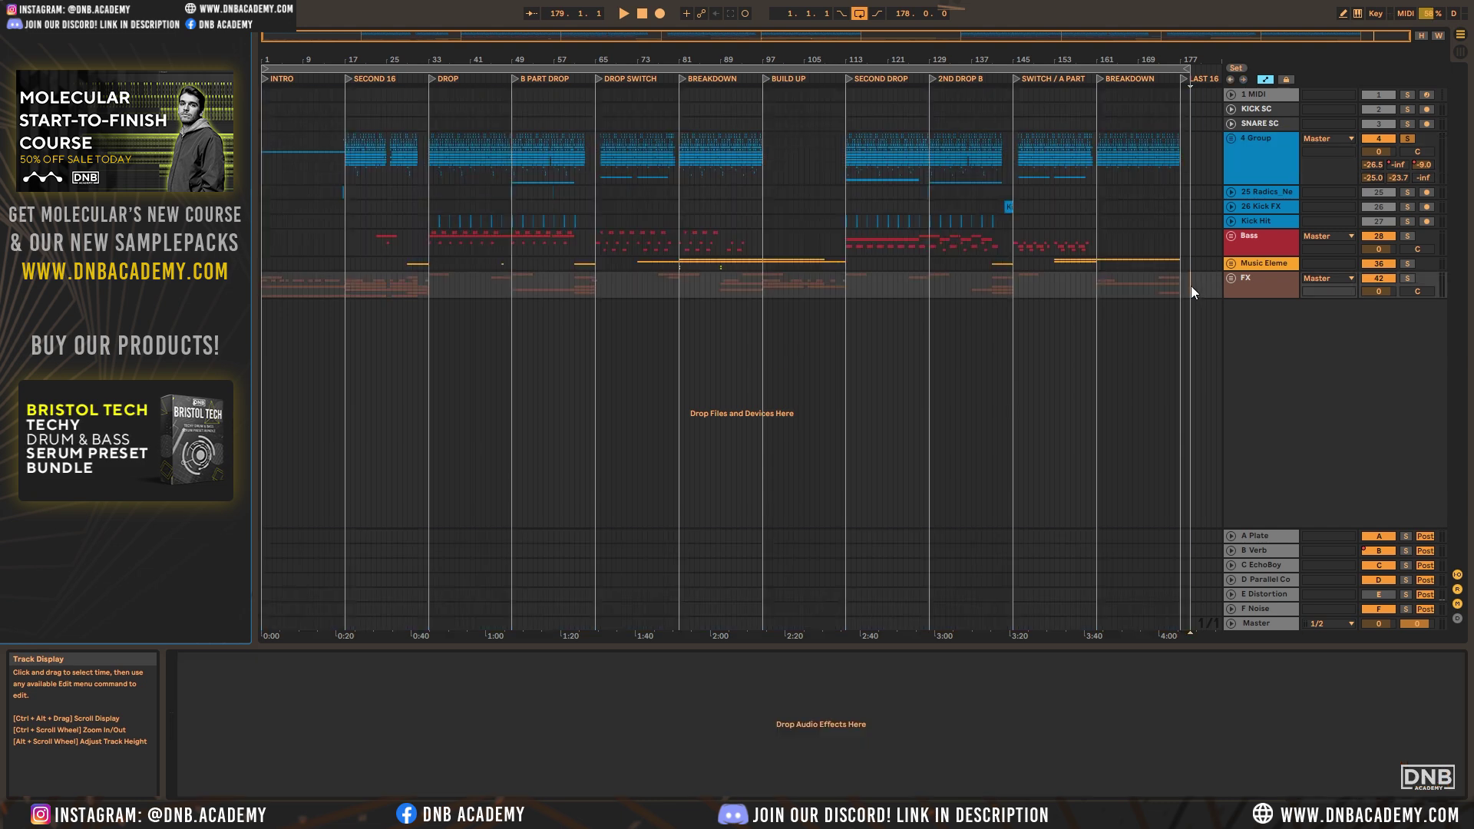
pyautogui.moveTo(1192, 291); pyautogui.dragTo(265, 135)
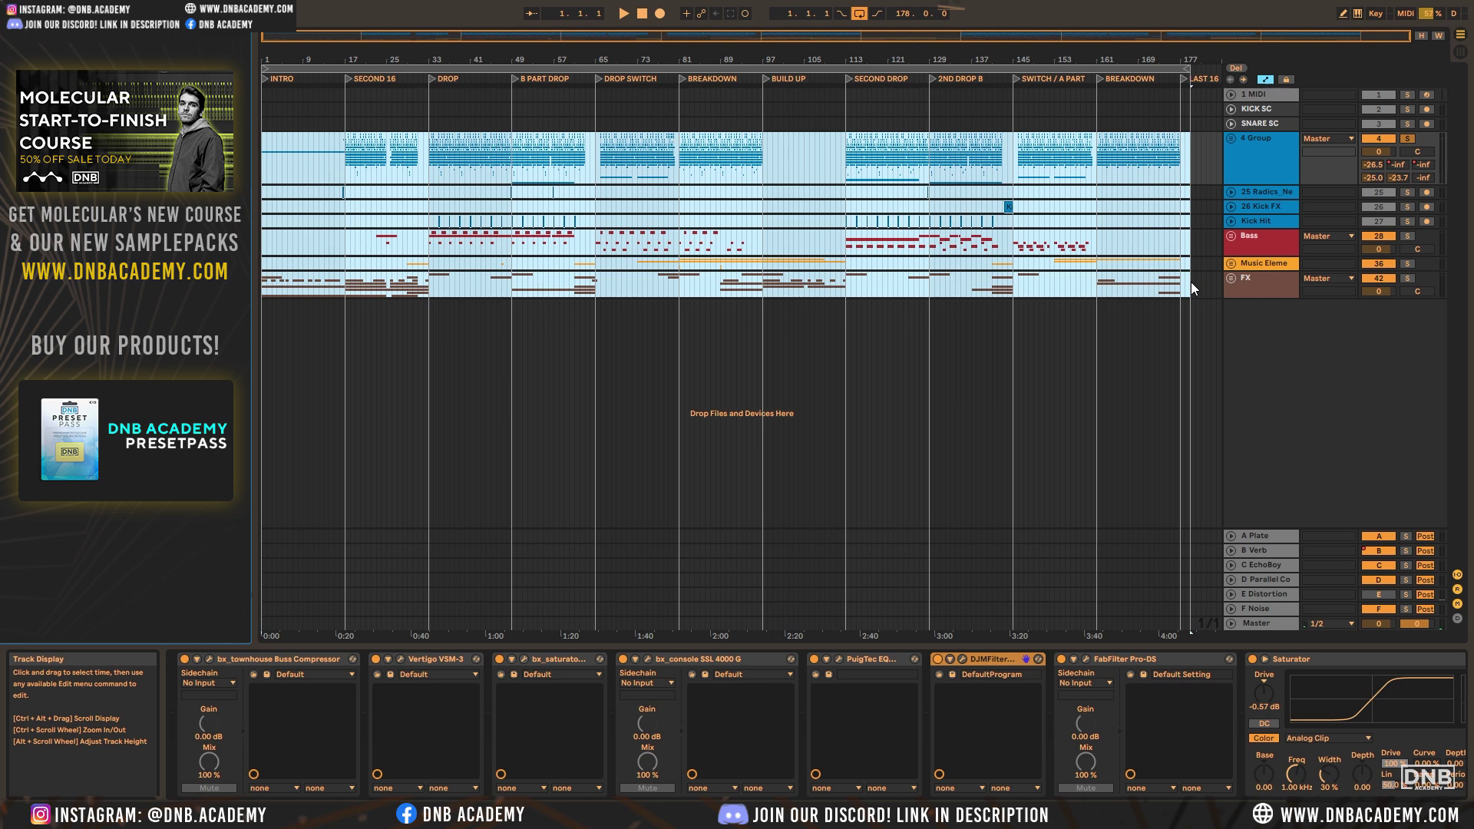
# View the Music Elements and Bass groups' device chains and place the insert marker on the Bass track at SECOND DROP, bar 113
pyautogui.click(1260, 264)
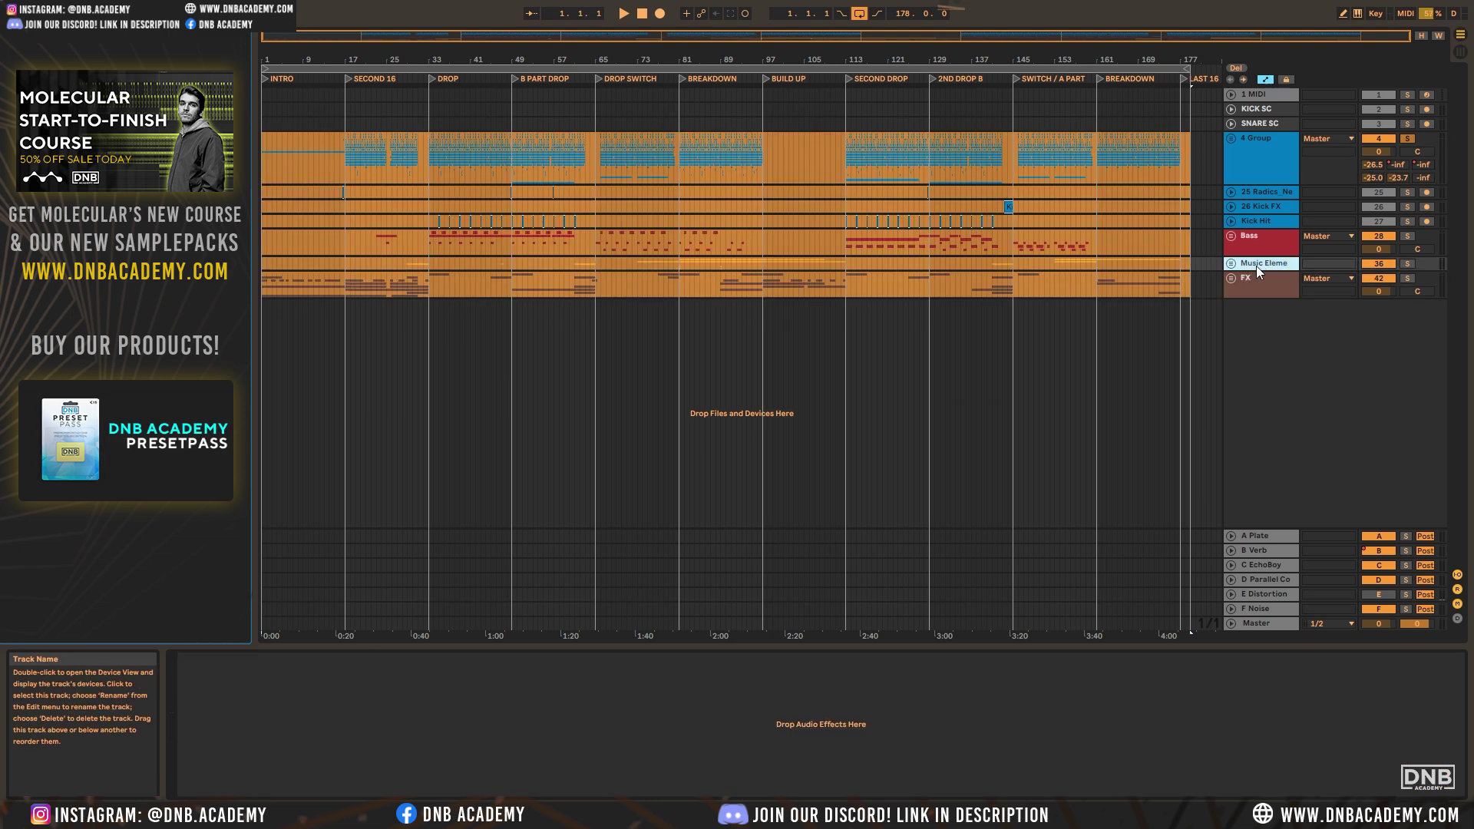
pyautogui.click(1249, 243)
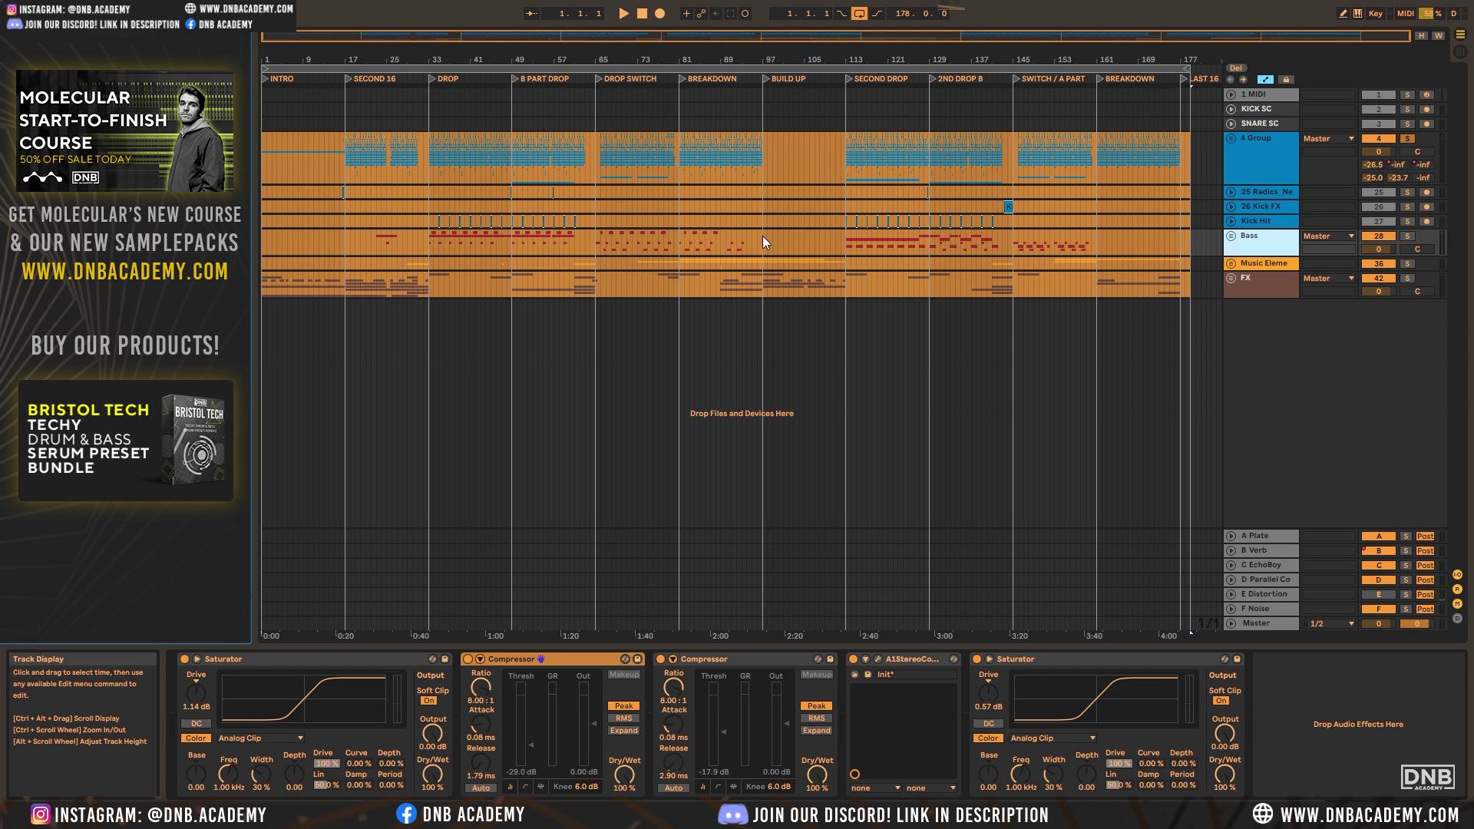
pyautogui.click(837, 240)
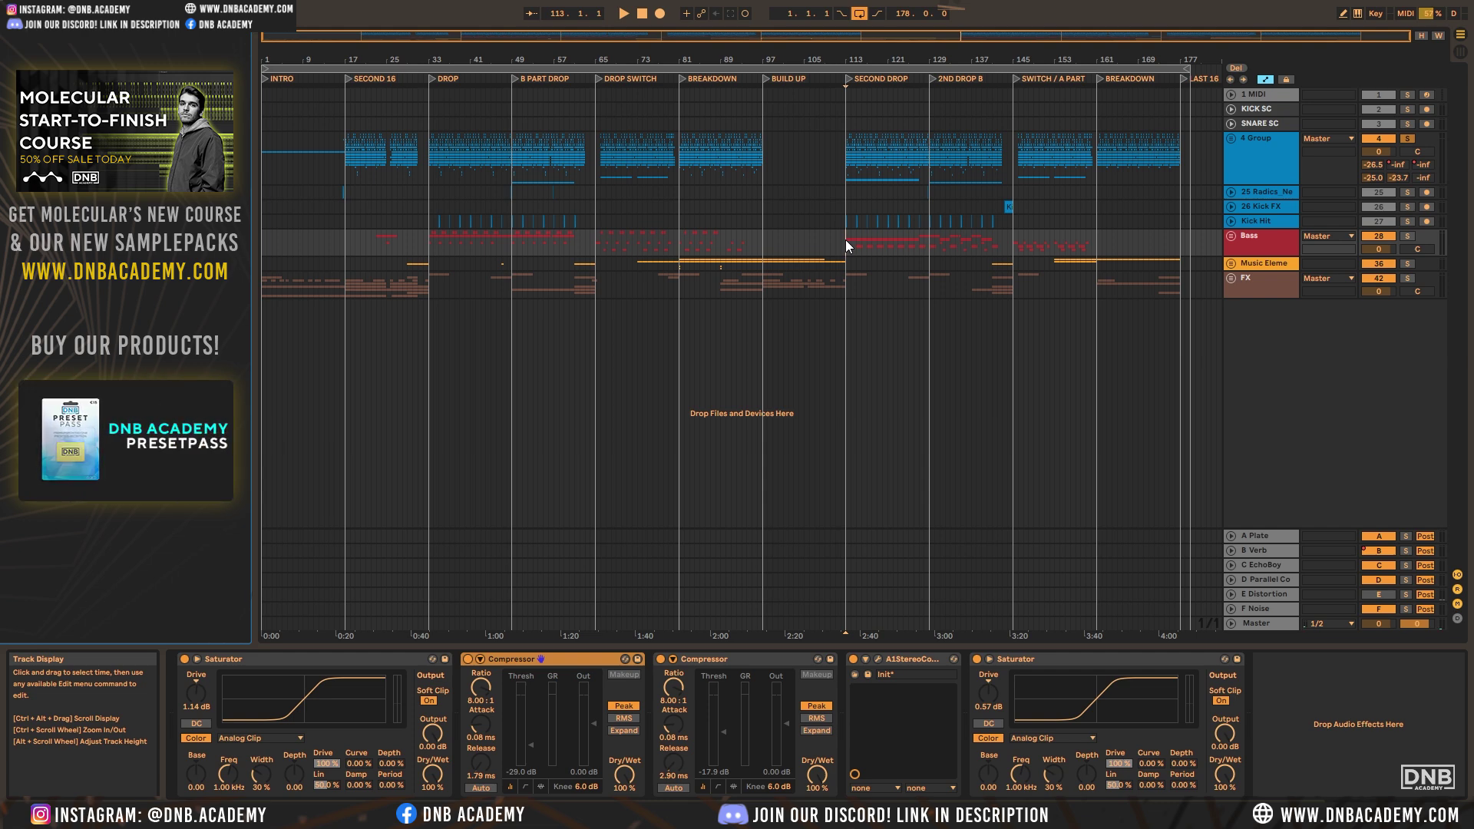
pyautogui.click(1256, 623)
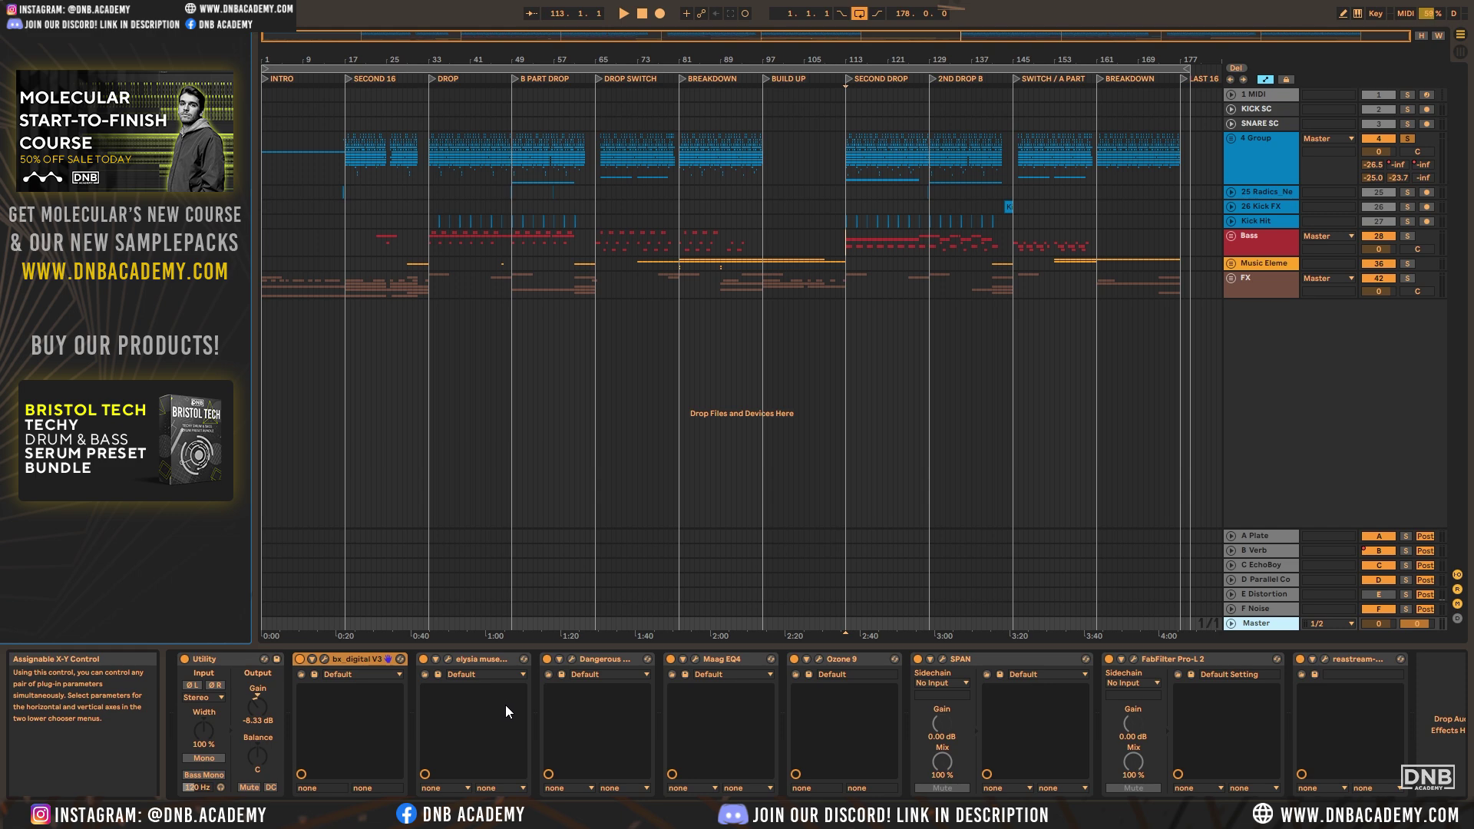
pyautogui.click(325, 658)
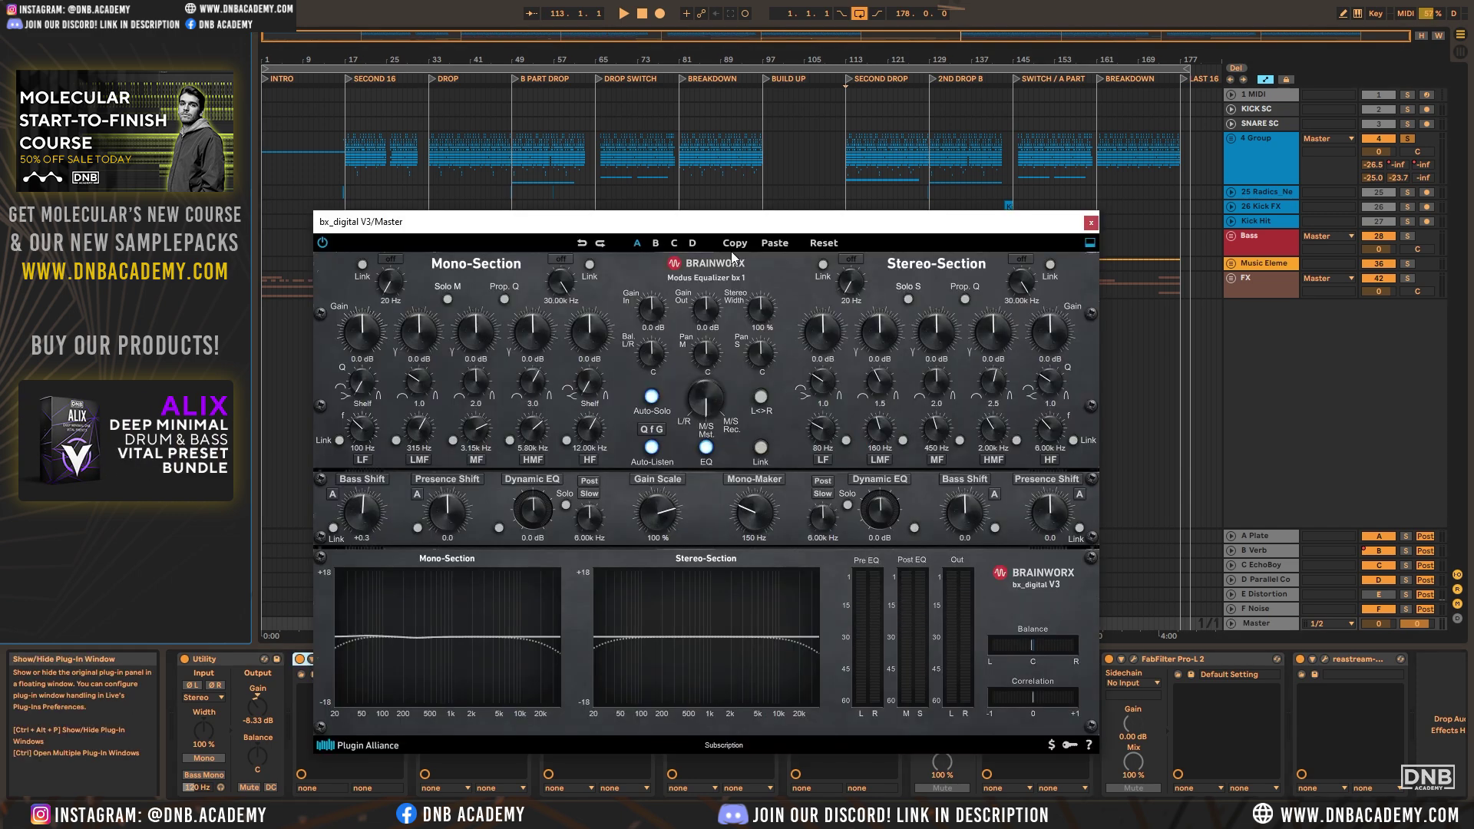
pyautogui.click(1090, 222)
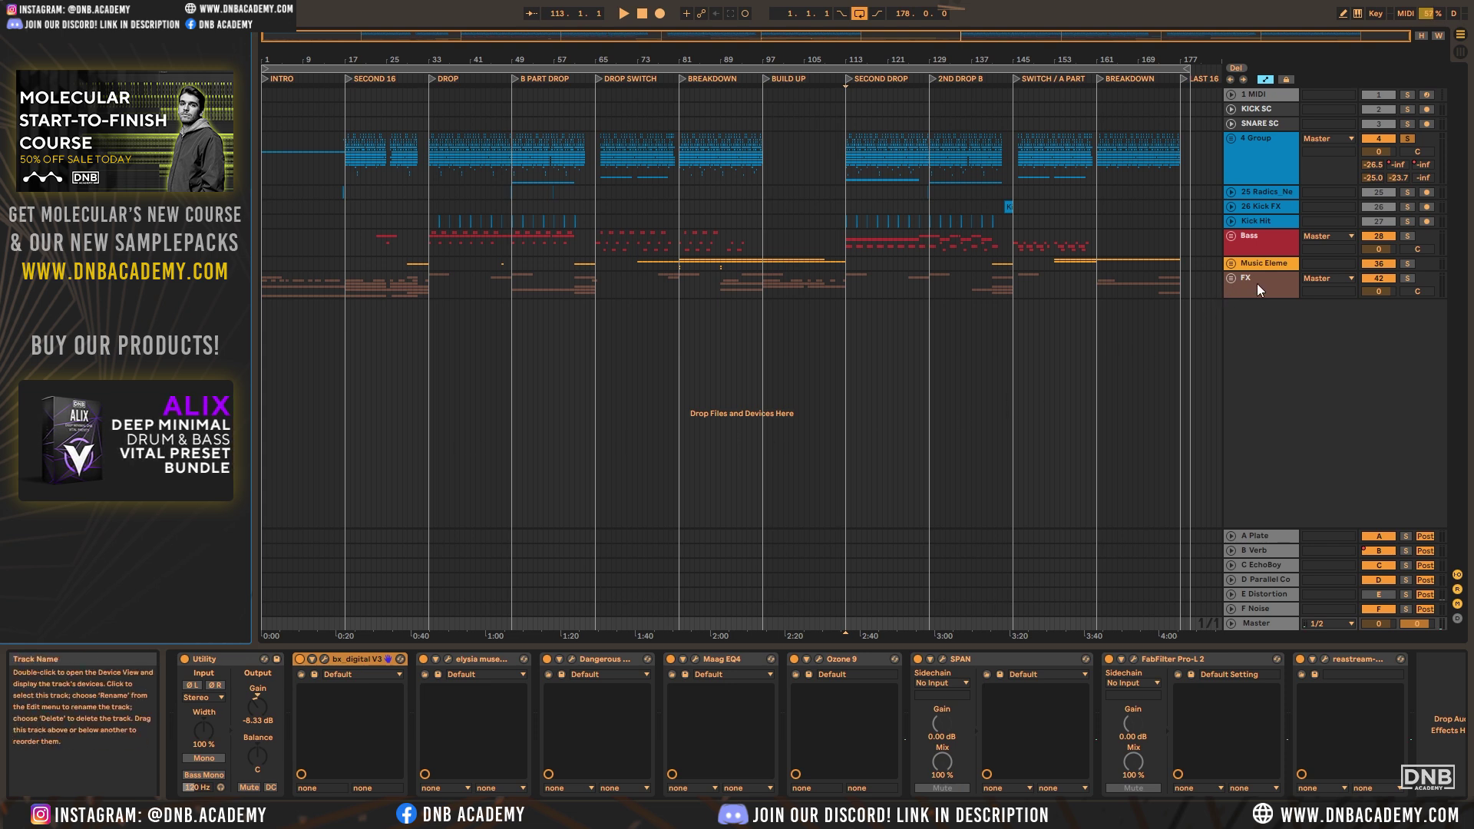
pyautogui.click(1295, 163)
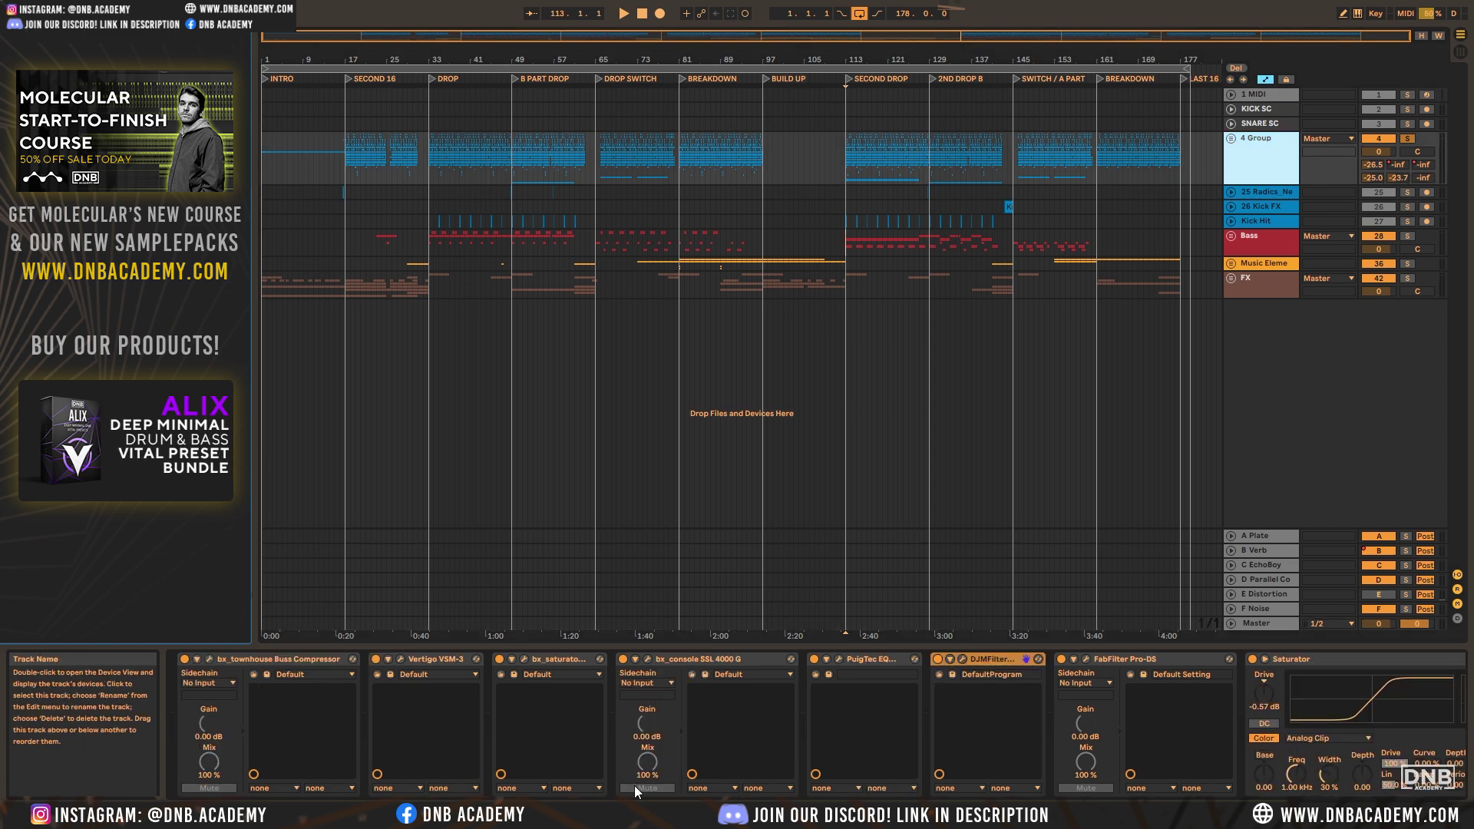
pyautogui.click(400, 658)
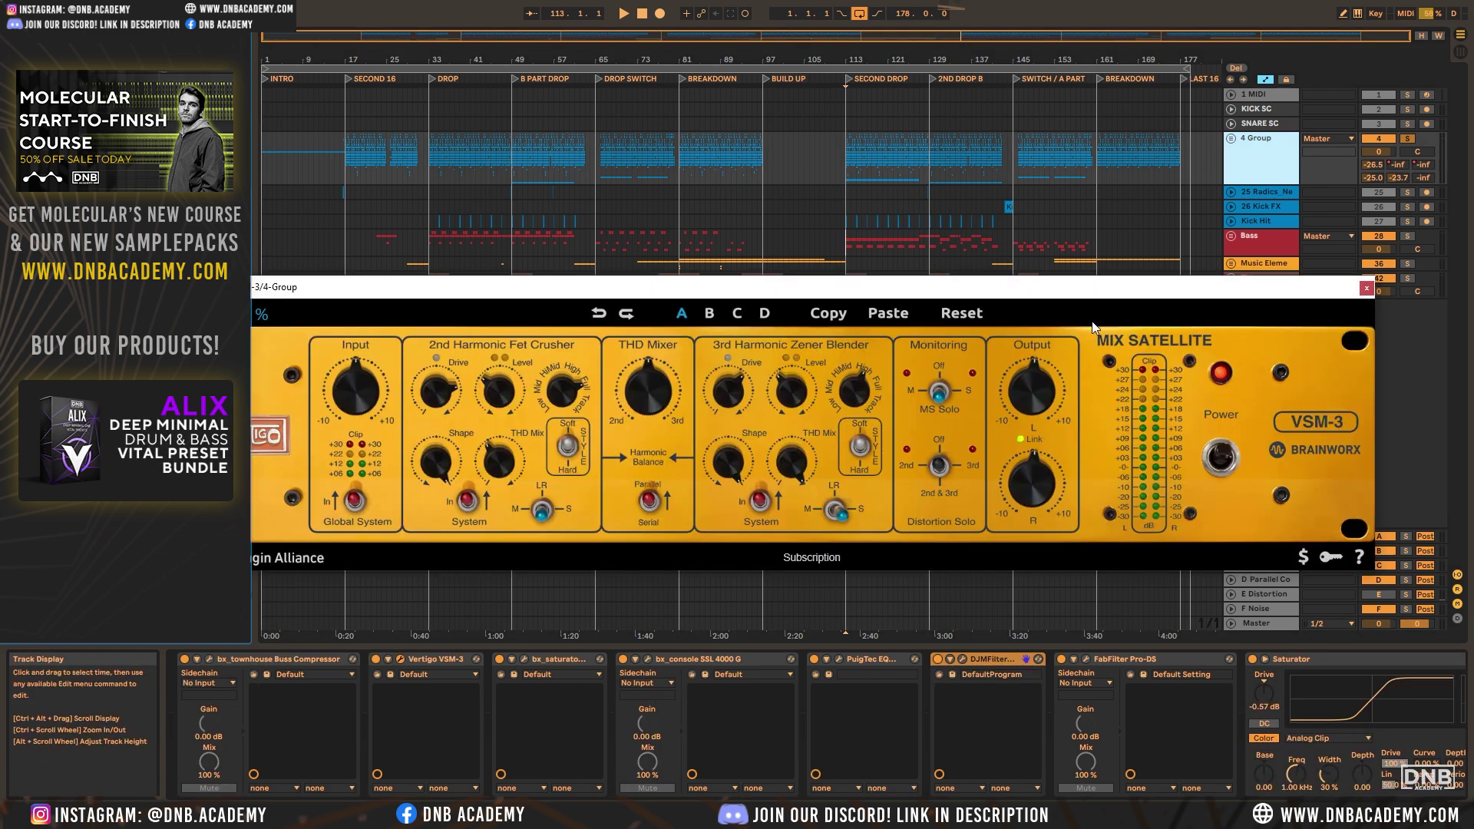
pyautogui.click(1369, 289)
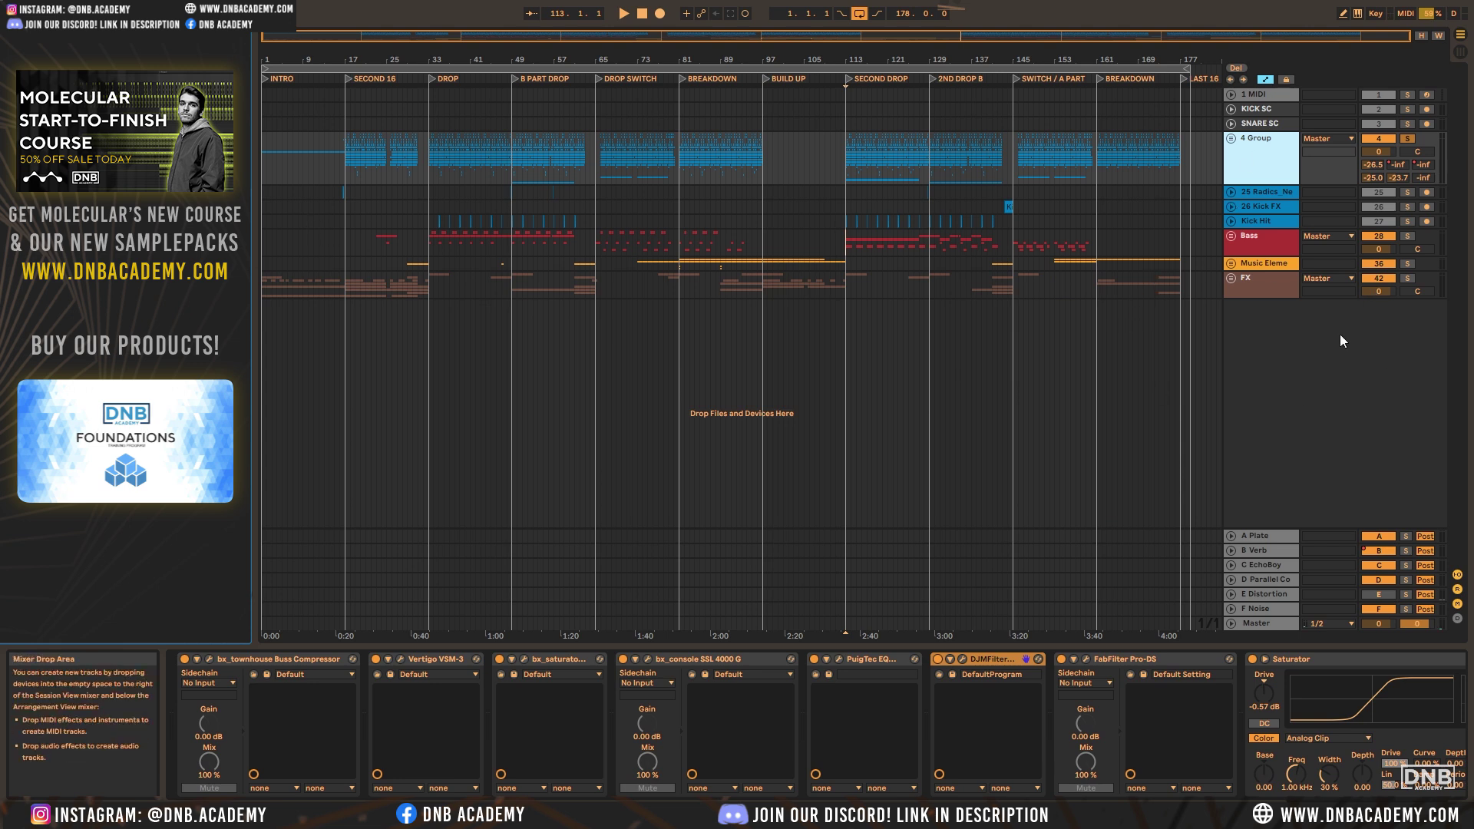